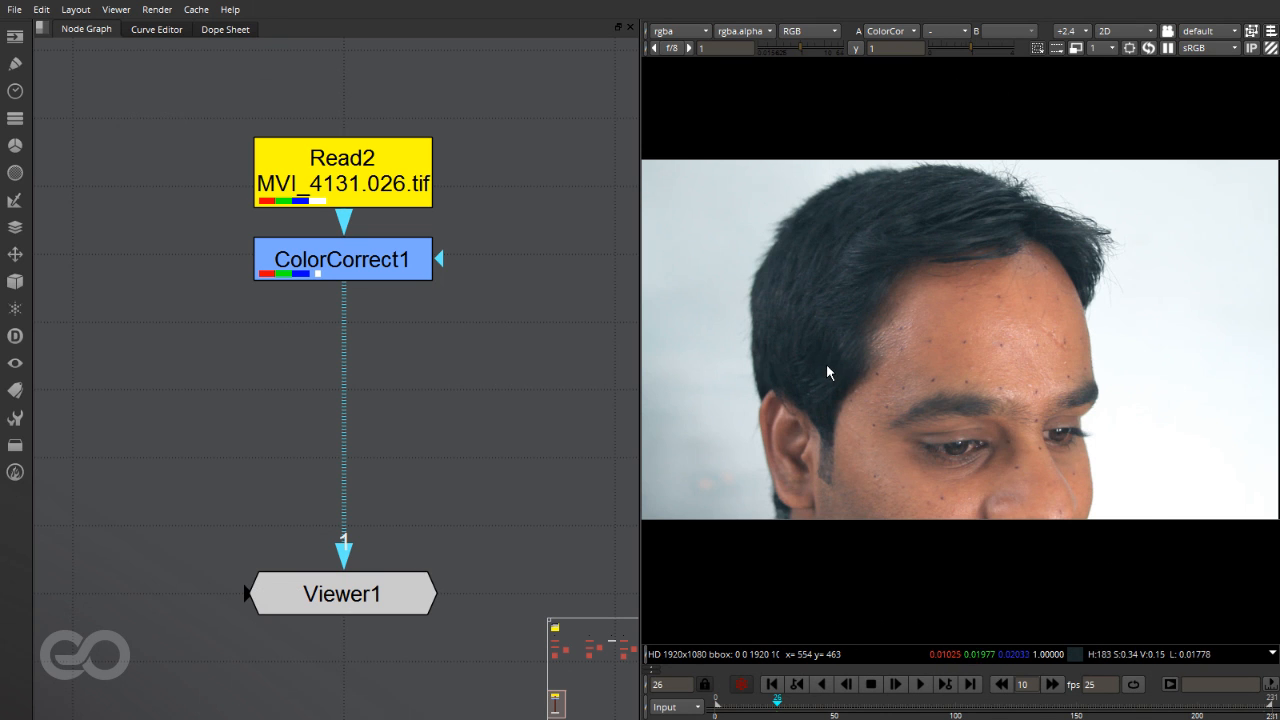
Step: Examine the tracking dots on the man's face at the start of the footage
{"action": "scroll", "coordinate": [917, 356], "scroll_direction": "down", "scroll_amount": 1}
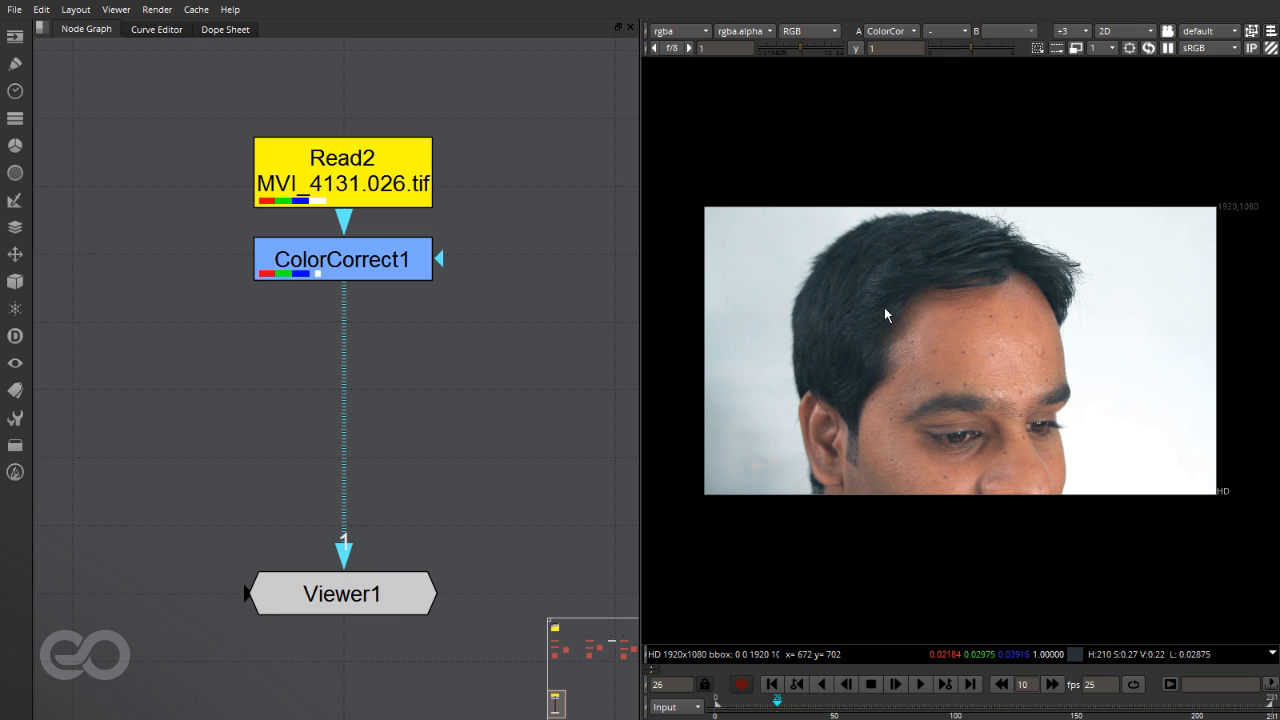
{"action": "left_click_drag", "start_coordinate": [776, 711], "coordinate": [685, 706]}
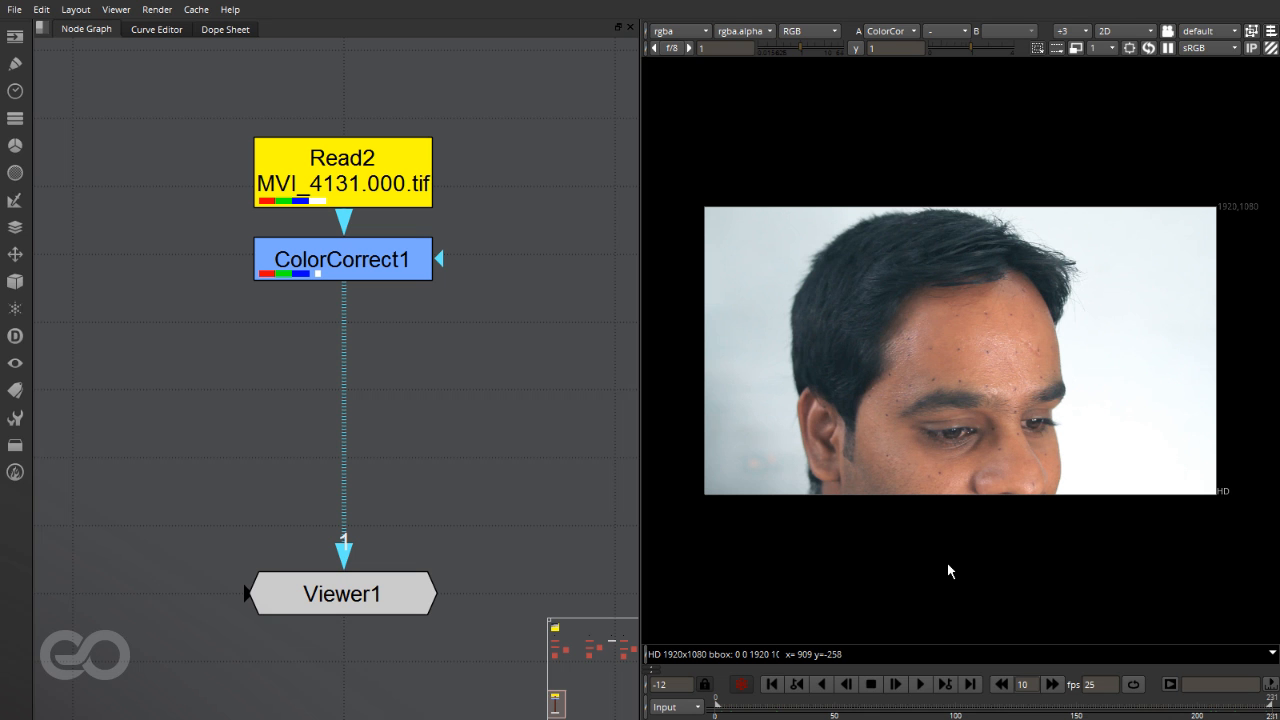
{"action": "scroll", "coordinate": [986, 520], "scroll_direction": "up", "scroll_amount": 6}
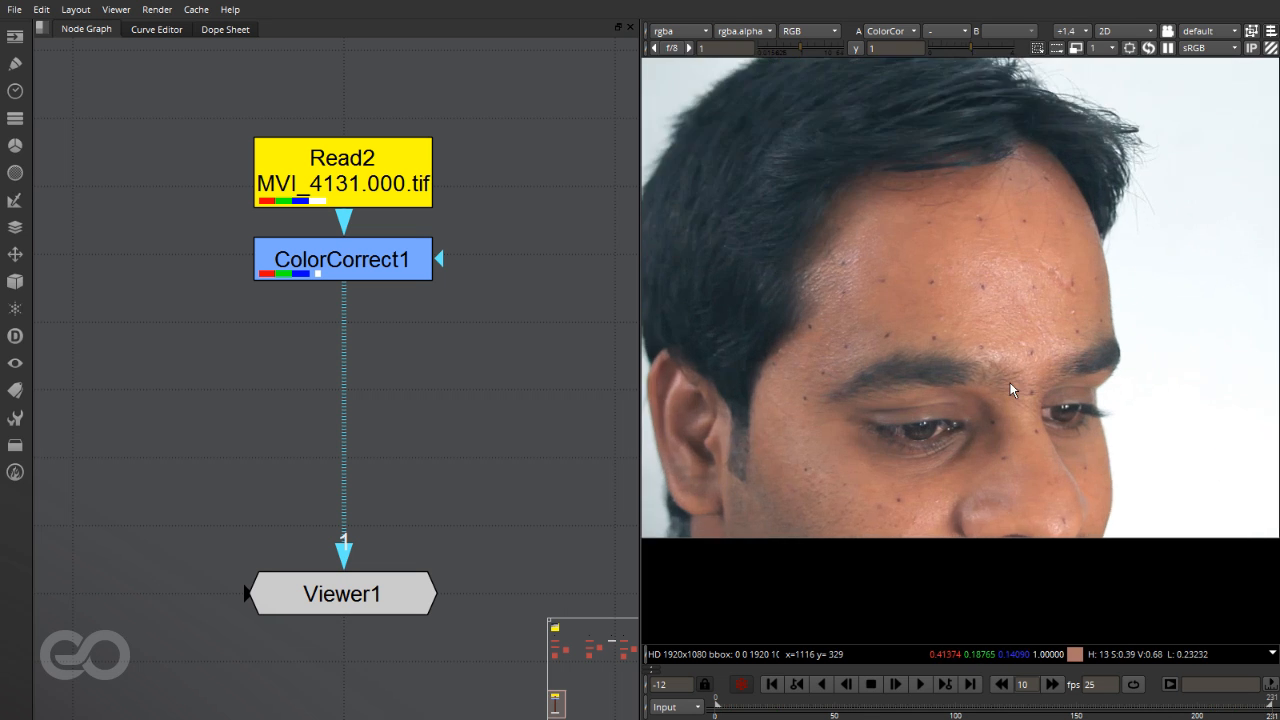
{"action": "middle_click_drag", "start_coordinate": [779, 269], "coordinate": [965, 202]}
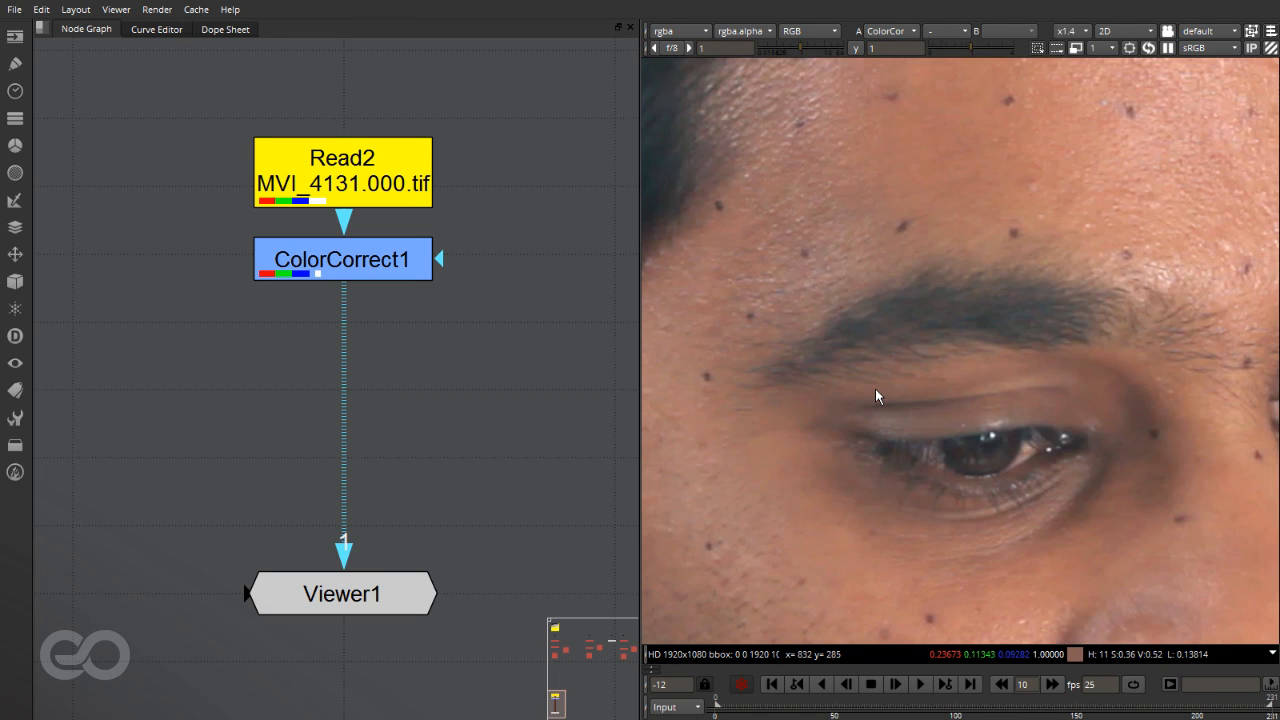
{"action": "key", "text": "f"}
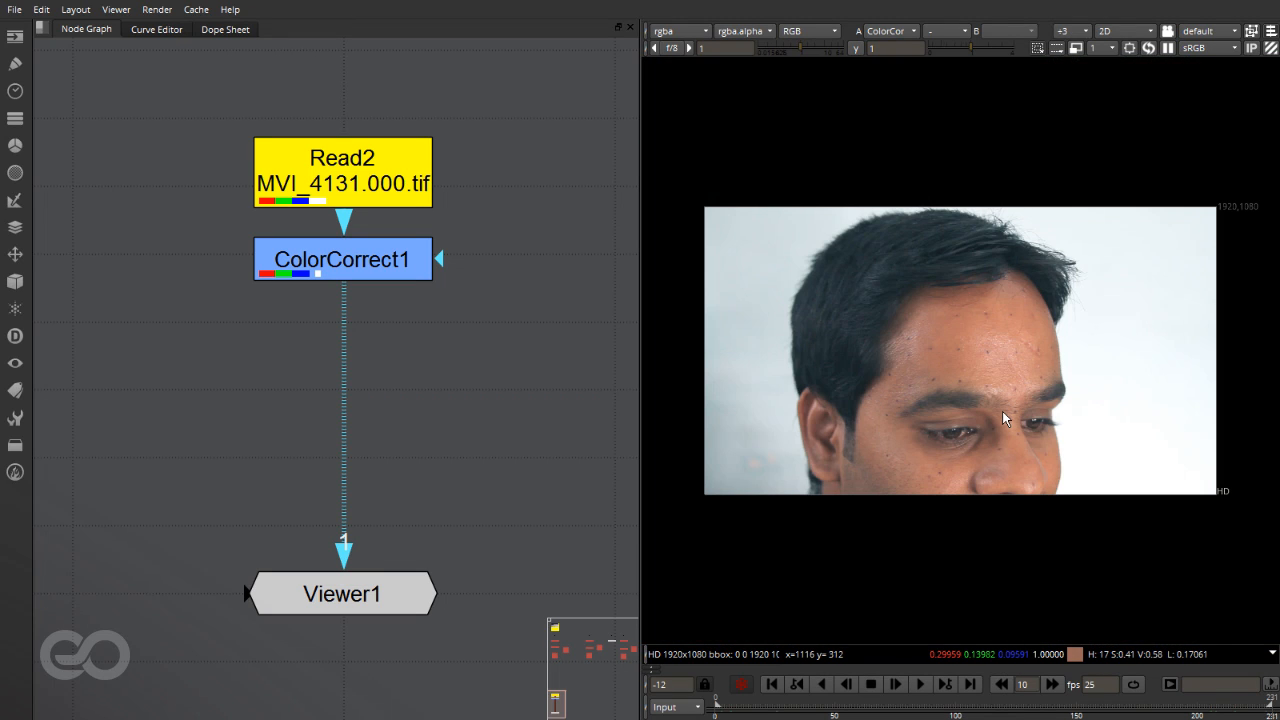
{"action": "scroll", "coordinate": [985, 430], "scroll_direction": "up", "scroll_amount": 1}
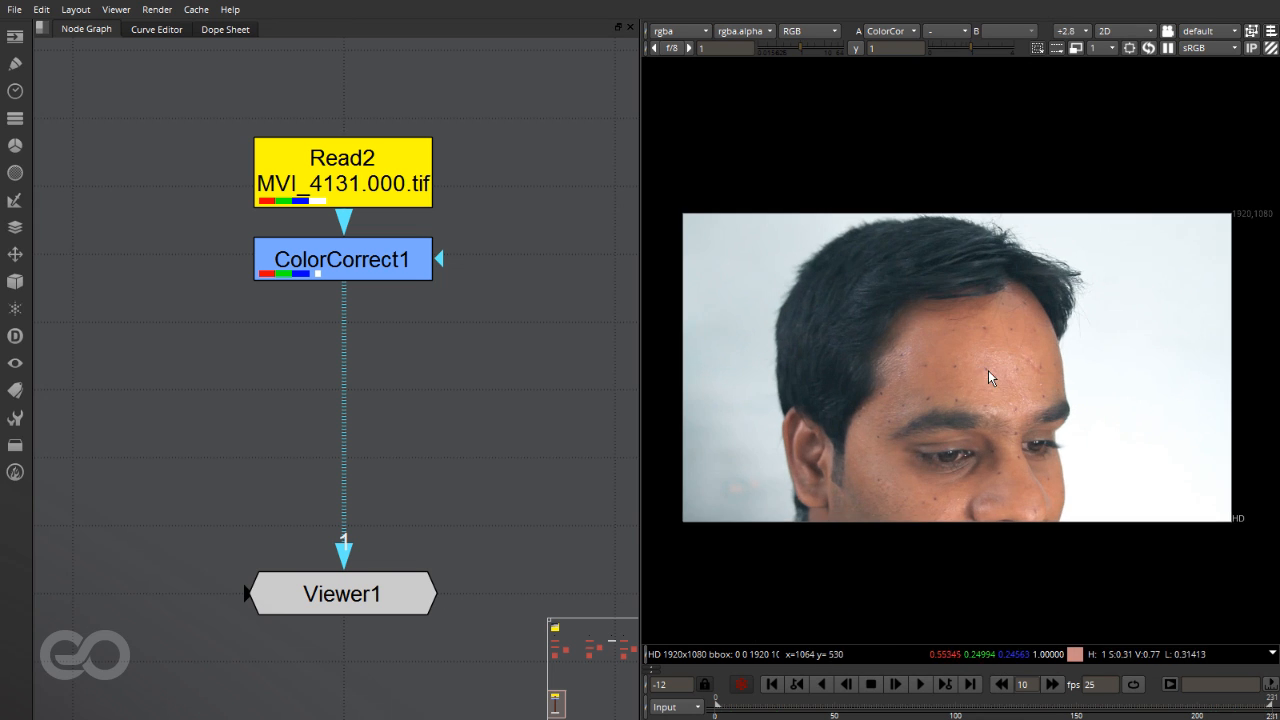
{"action": "mouse_move", "coordinate": [981, 390]}
{"action": "middle_mouse_down"}
{"action": "mouse_move", "coordinate": [993, 381]}
{"action": "mouse_move", "coordinate": [982, 376]}
{"action": "middle_mouse_up"}
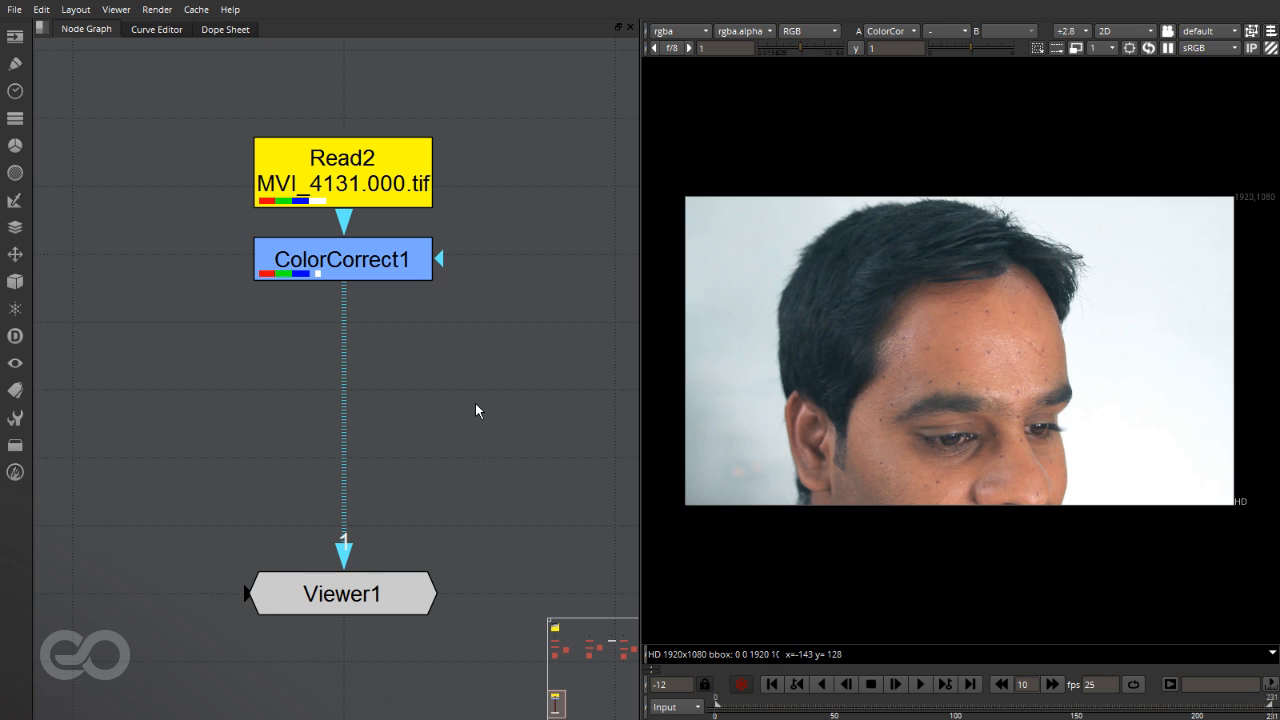
Step: Insert a CameraTracker node between ColorCorrect1 and Viewer1
{"action": "key", "text": "Tab"}
{"action": "type", "text": "cameraTracker"}
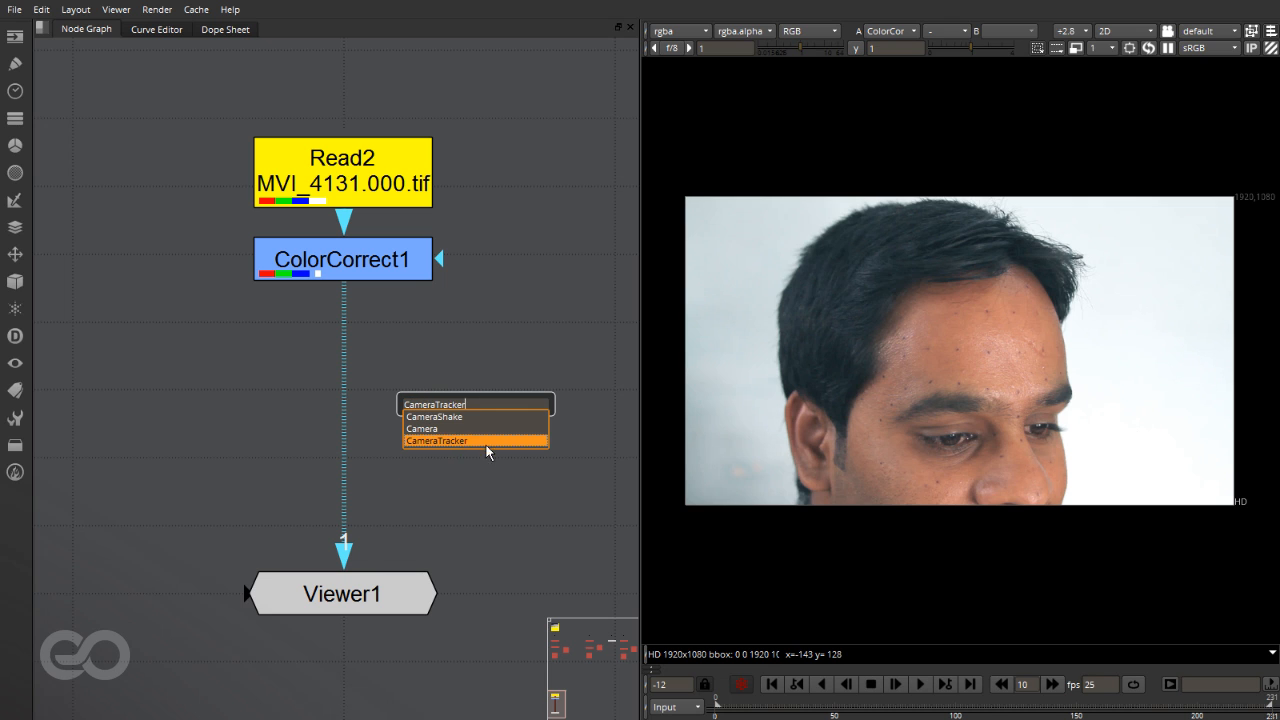
{"action": "left_click", "coordinate": [467, 440]}
{"action": "left_click_drag", "start_coordinate": [395, 80], "coordinate": [715, 78]}
{"action": "left_click_drag", "start_coordinate": [474, 410], "coordinate": [358, 398]}
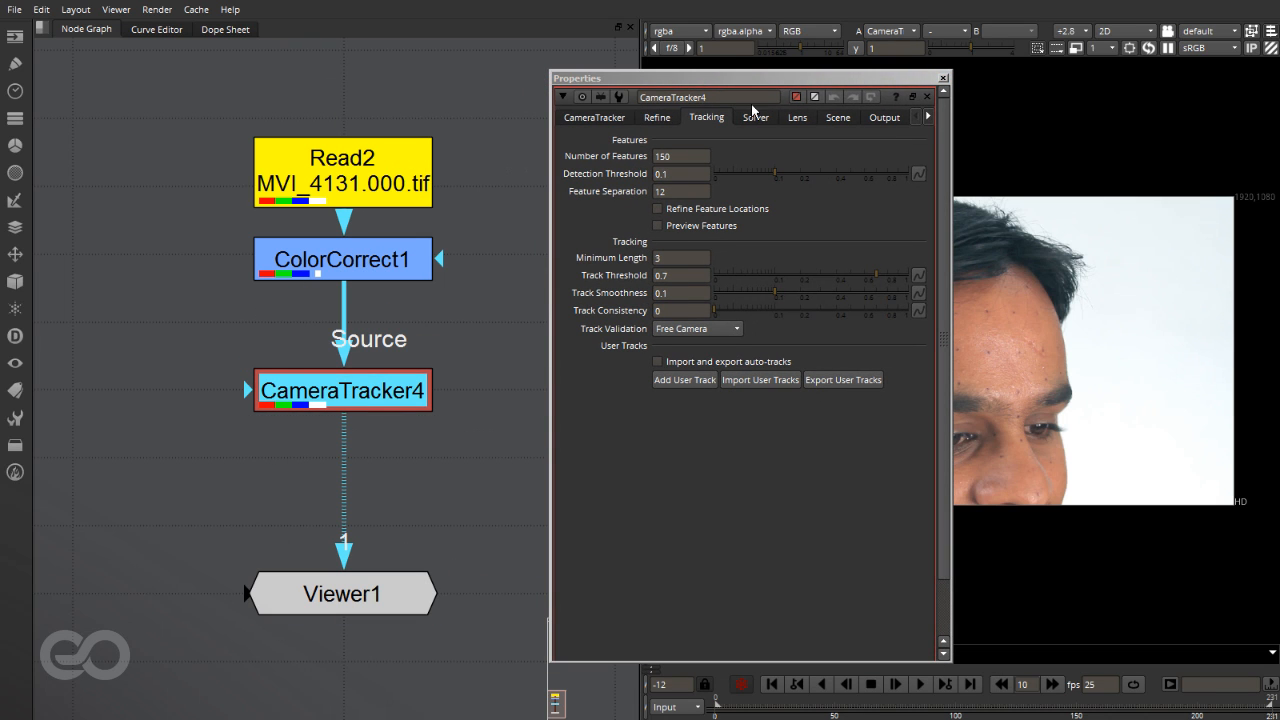
Step: Enable Preview Features on the CameraTracker and inspect them at frame 0 with the viewer gain lowered to 0.055
{"action": "left_click", "coordinate": [687, 227]}
{"action": "left_click_drag", "start_coordinate": [750, 78], "coordinate": [354, 51]}
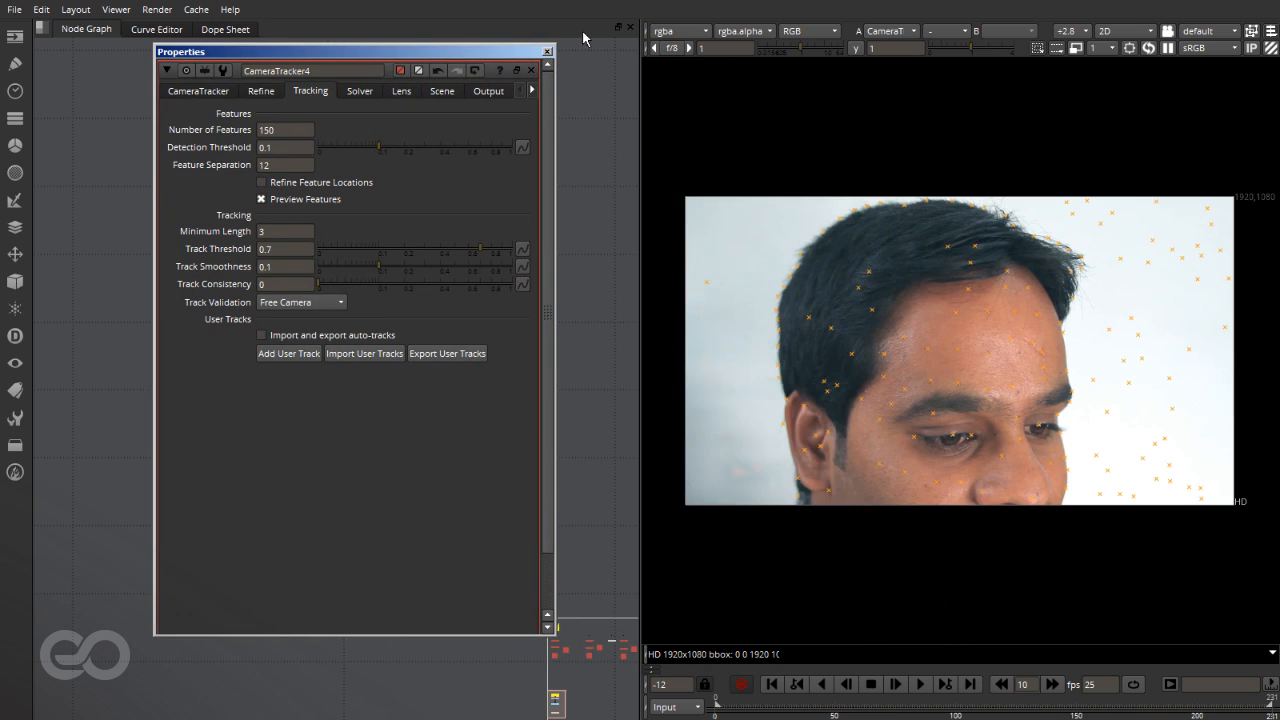
{"action": "left_click", "coordinate": [671, 49]}
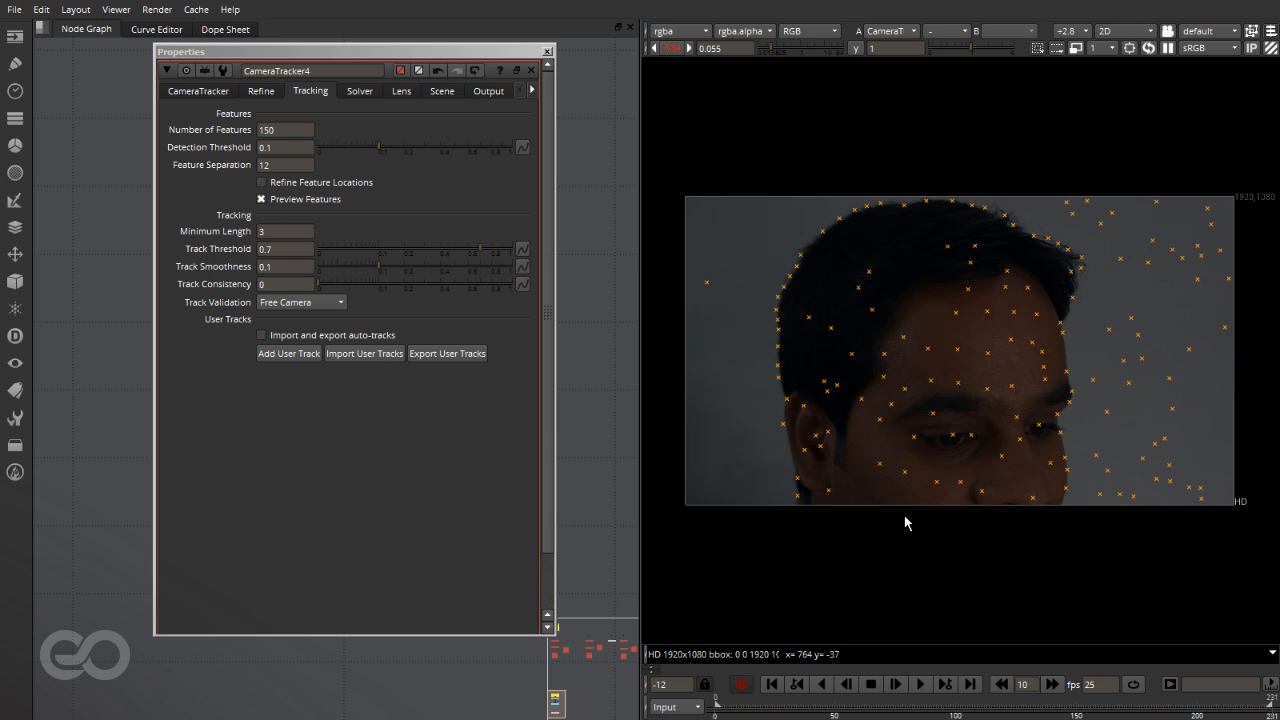
{"action": "left_click", "coordinate": [766, 688]}
{"action": "left_click", "coordinate": [180, 91]}
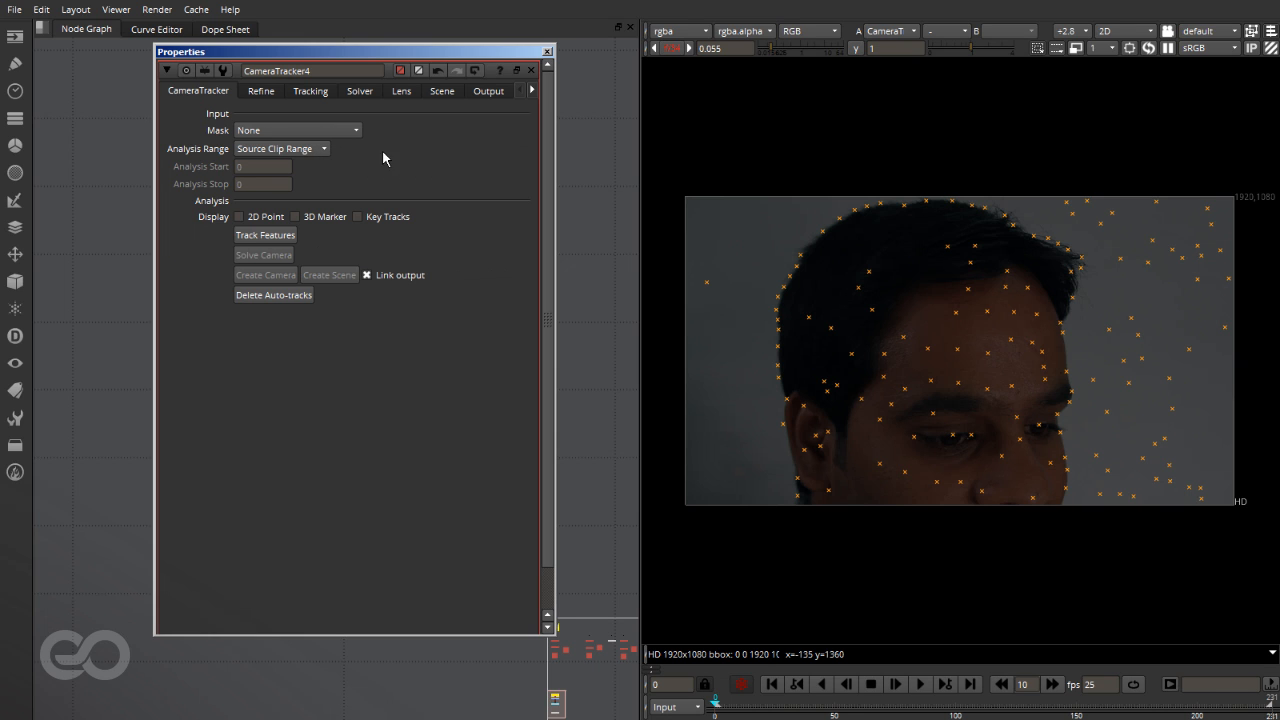
Step: Close the CameraTracker settings and restore the viewer gain to 1
{"action": "left_click", "coordinate": [547, 51]}
{"action": "left_click", "coordinate": [571, 346]}
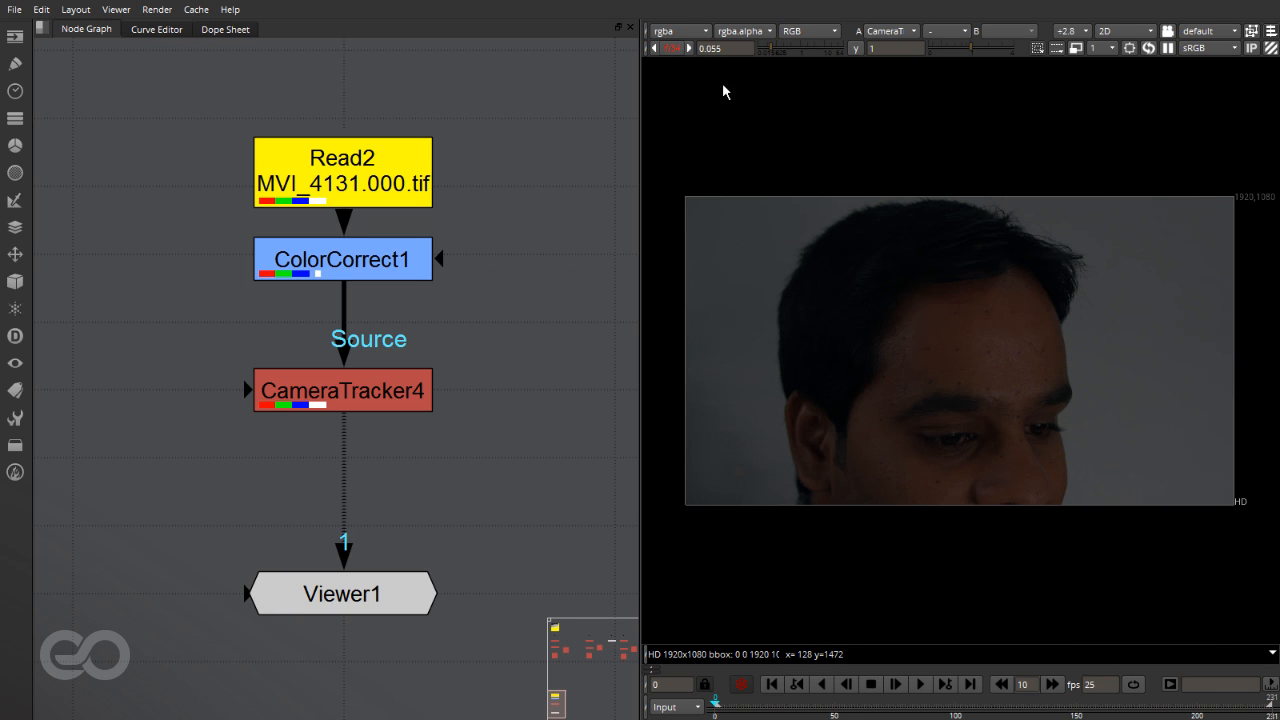
{"action": "left_click", "coordinate": [672, 49]}
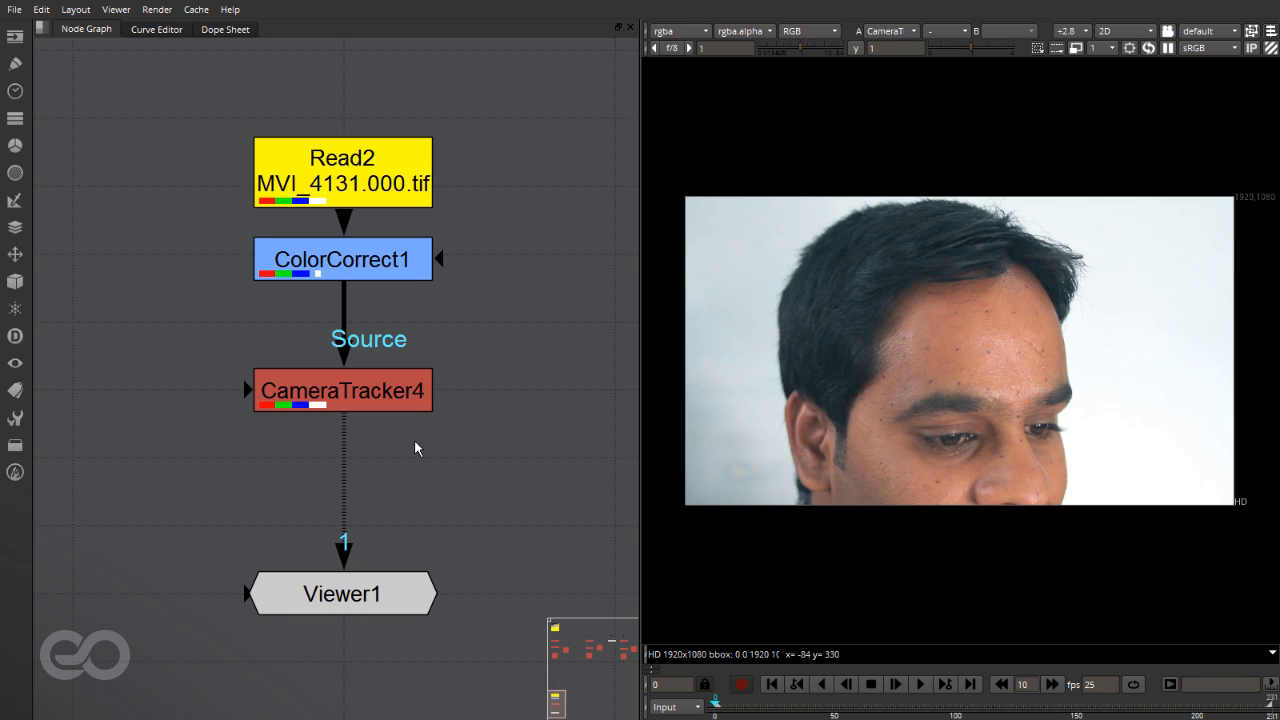
Step: Move the CameraTracker node aside, out of the main pipe, and connect Viewer1 directly to ColorCorrect1
{"action": "left_click_drag", "start_coordinate": [352, 388], "coordinate": [88, 322]}
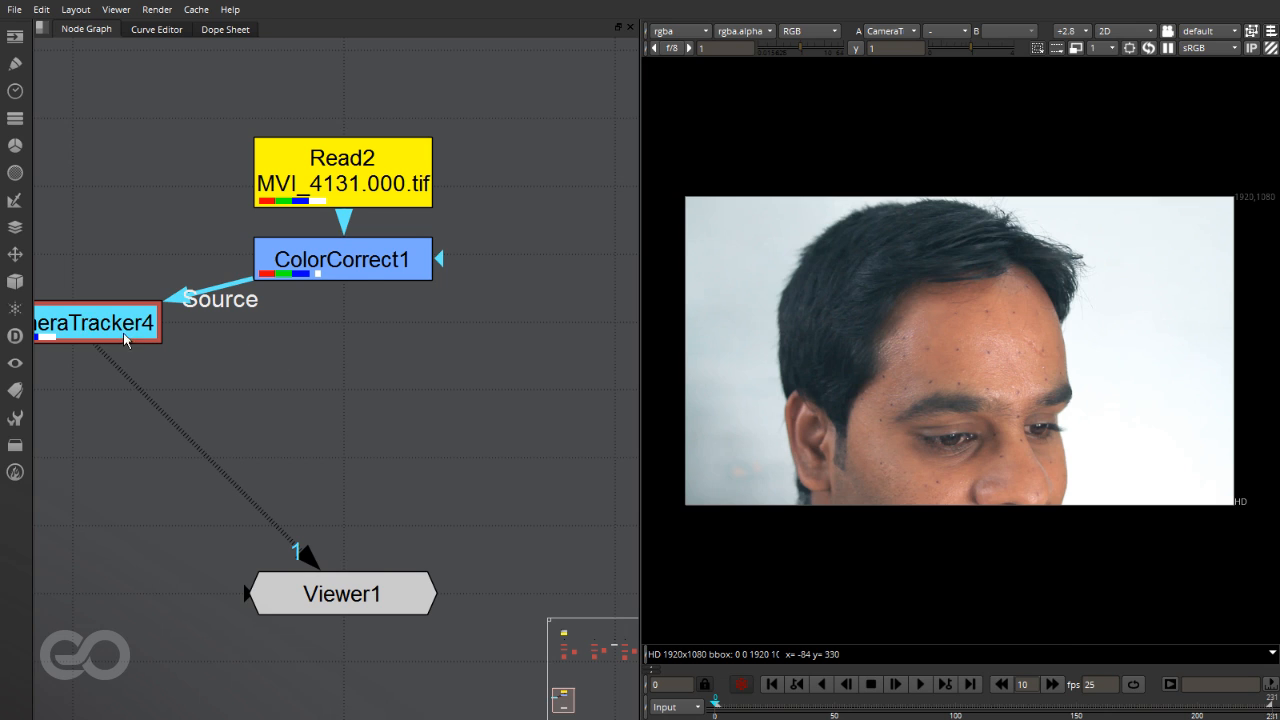
{"action": "left_click", "coordinate": [230, 316]}
{"action": "left_click", "coordinate": [360, 265]}
{"action": "key", "text": "1"}
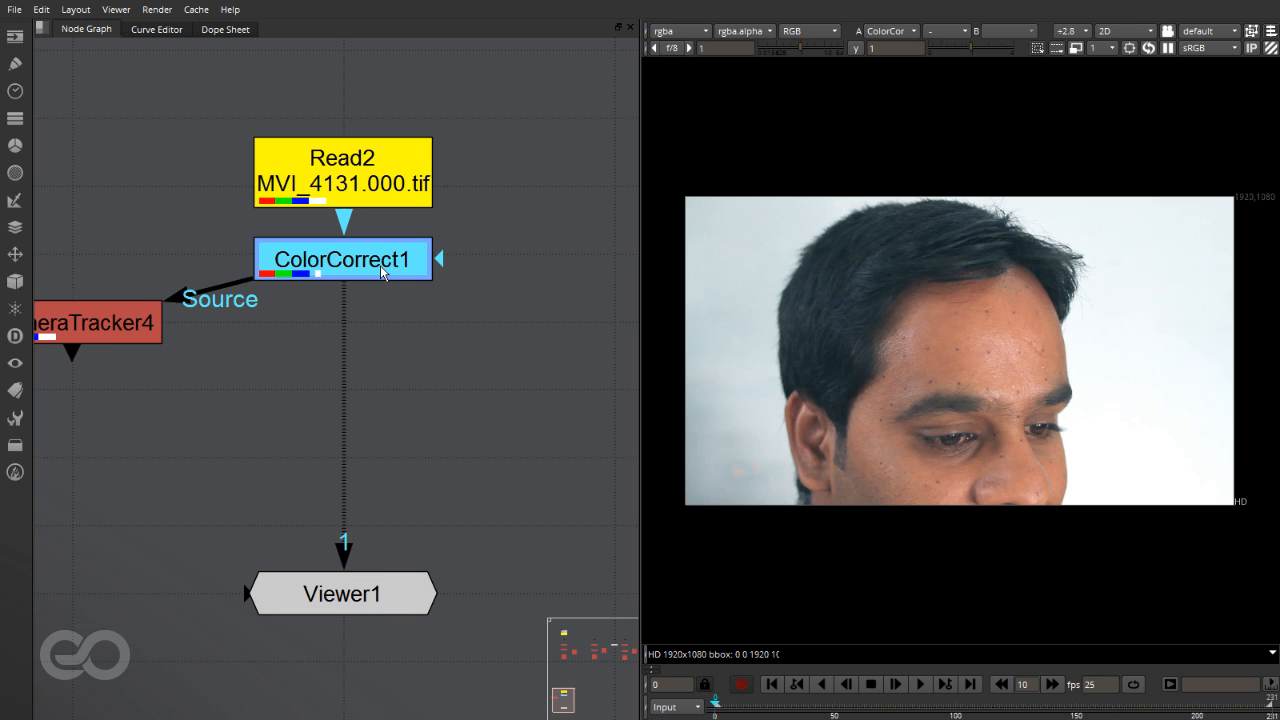
Step: Add a Keyer node after ColorCorrect1
{"action": "key", "text": "Tab"}
{"action": "type", "text": "key"}
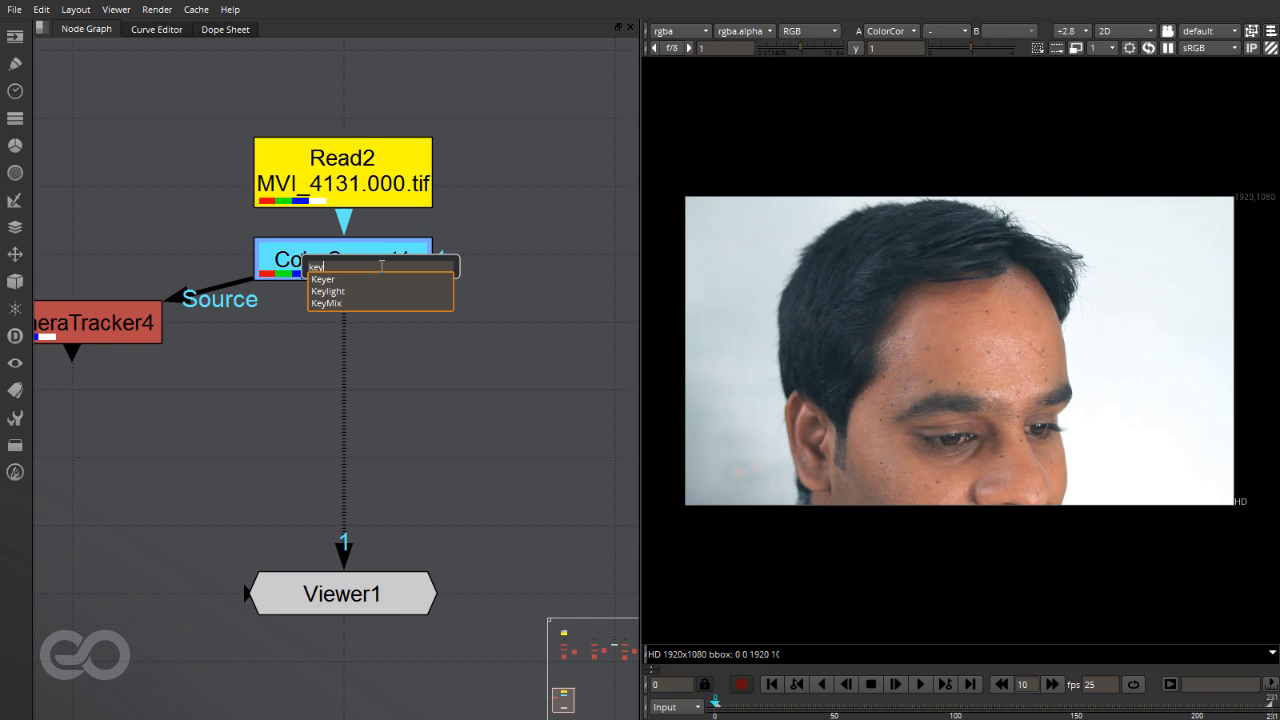
{"action": "key", "text": "Return"}
{"action": "mouse_move", "coordinate": [470, 89]}
{"action": "left_mouse_down"}
{"action": "mouse_move", "coordinate": [735, 109]}
{"action": "mouse_move", "coordinate": [481, 68]}
{"action": "left_mouse_up"}
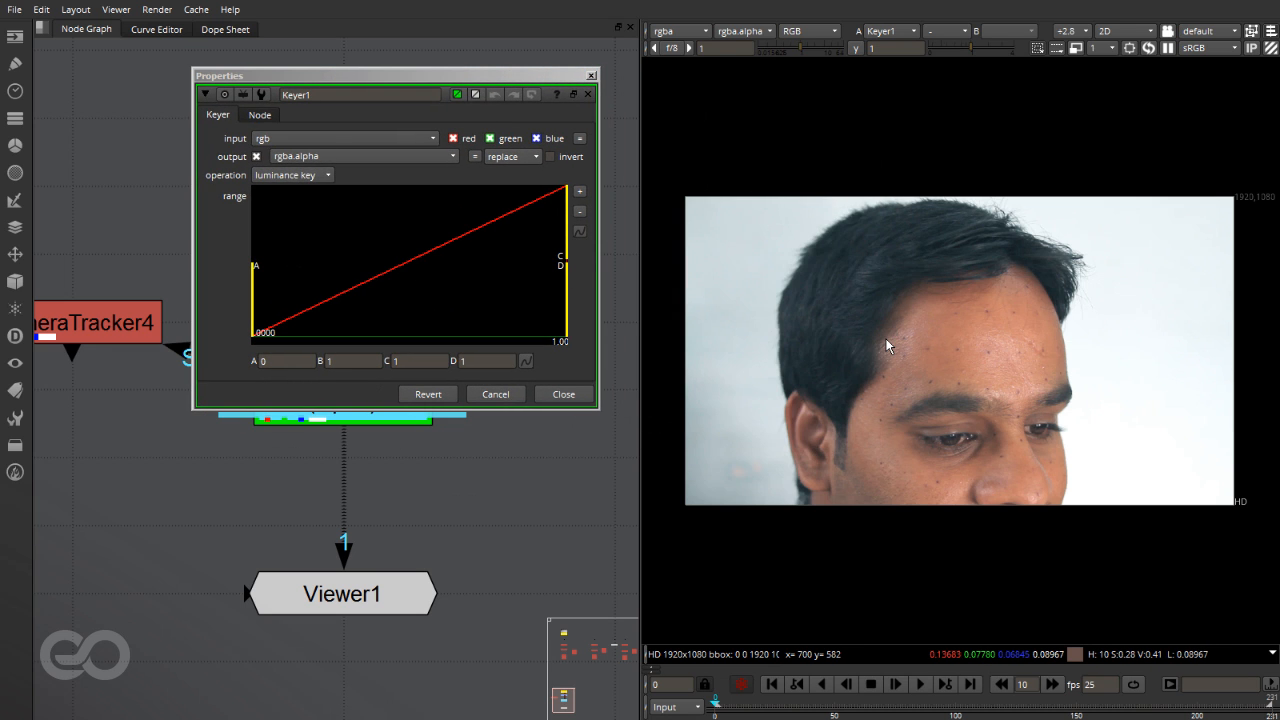
Step: Compare the Keyer's alpha channel with the red, green and blue channels for contrast between the head and the background
{"action": "key", "text": "a"}
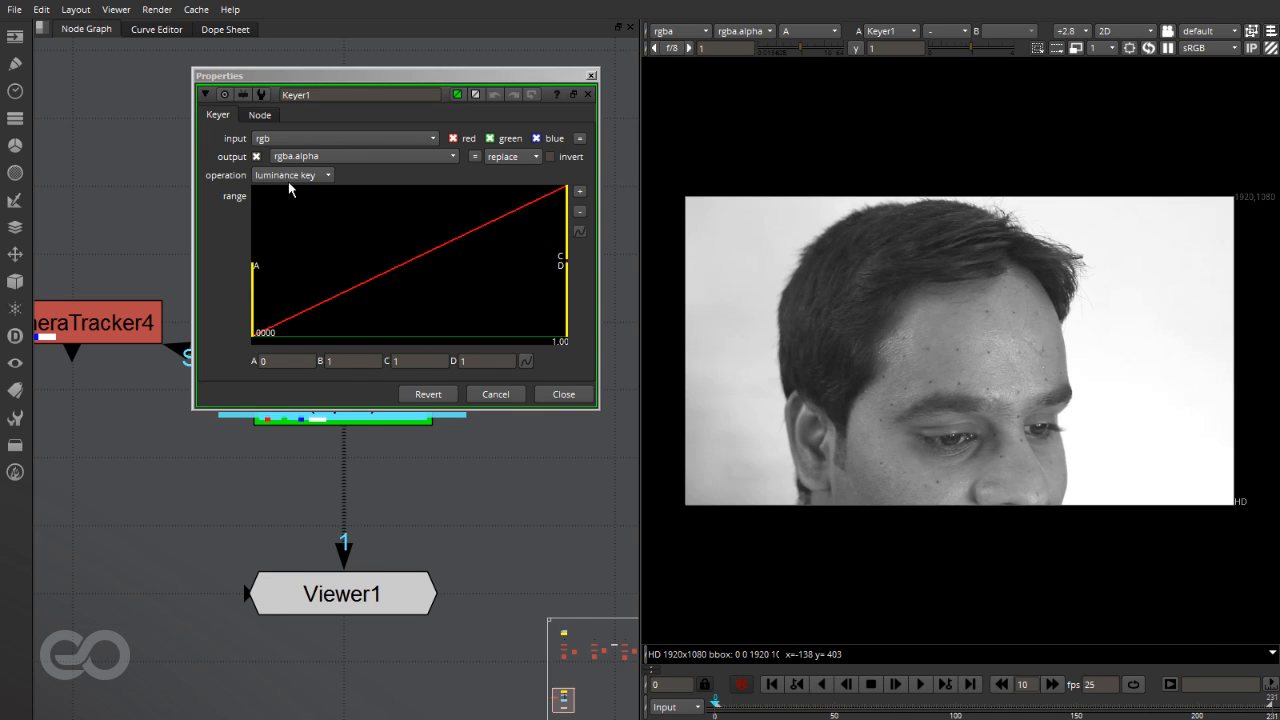
{"action": "mouse_move", "coordinate": [313, 180]}
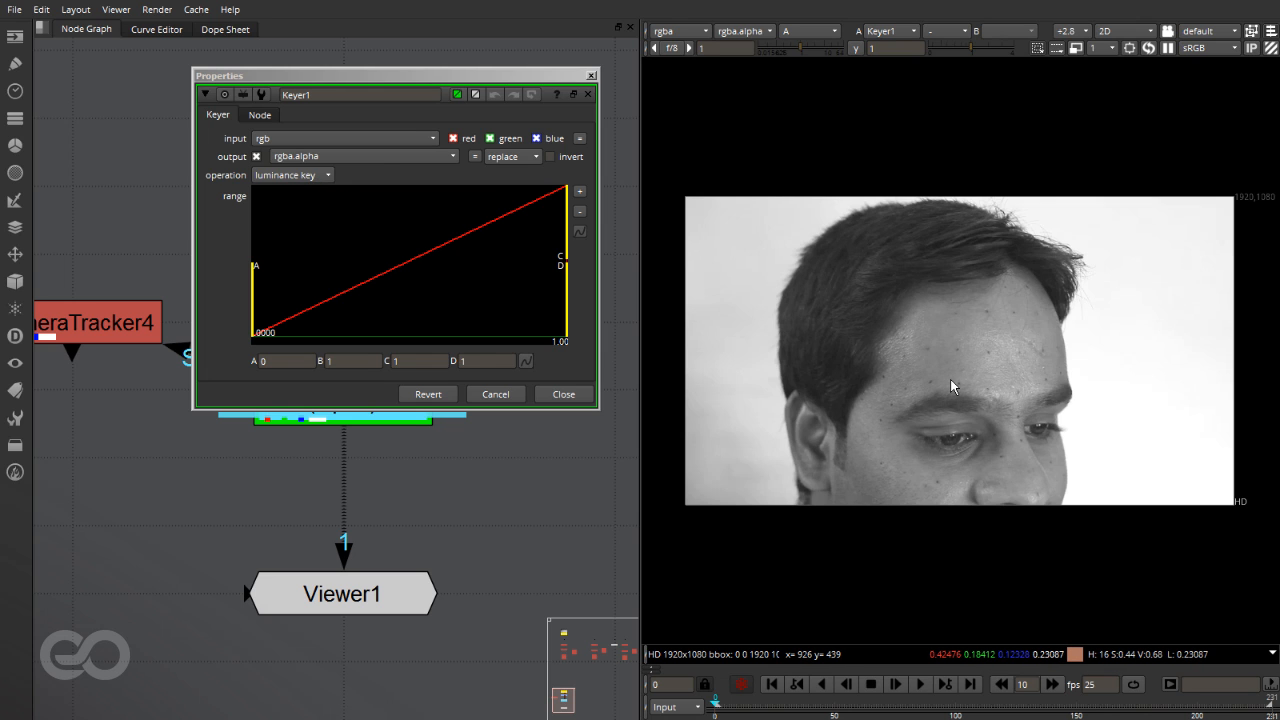
{"action": "key", "text": "r"}
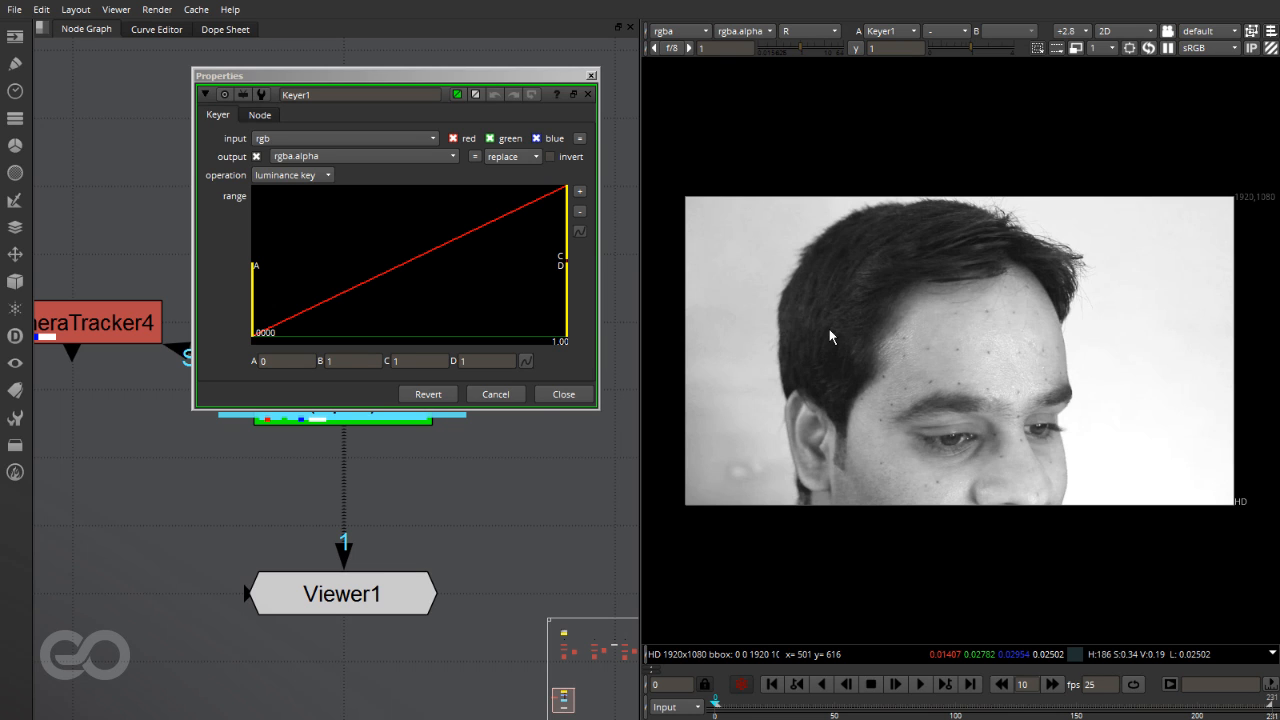
{"action": "key", "text": "g"}
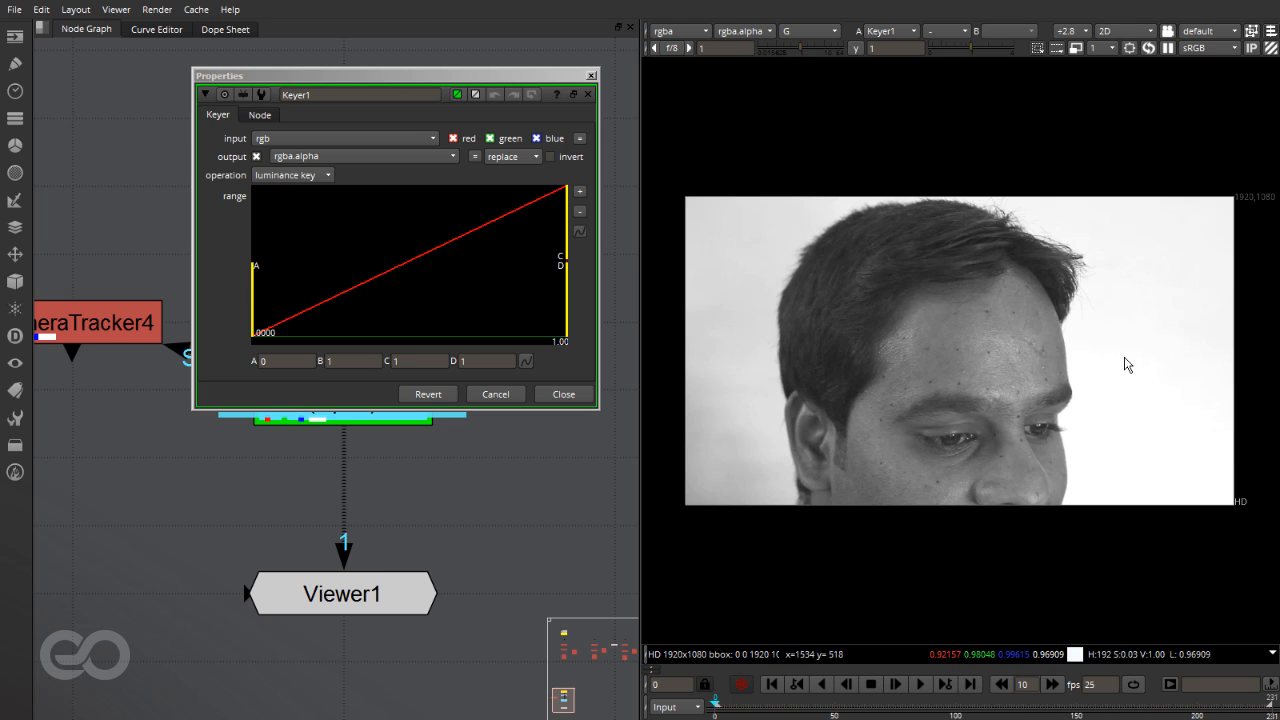
{"action": "key", "text": "b"}
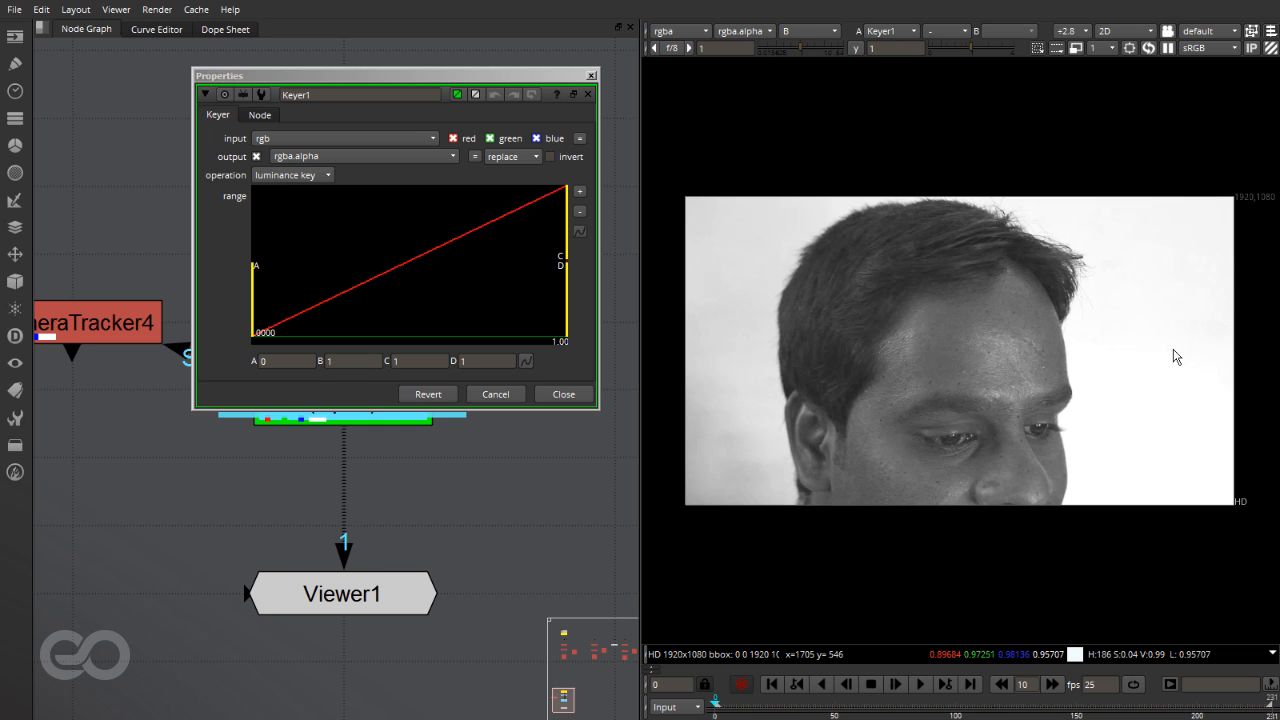
Step: Examine the blue channel on the forehead up close and check it at frame 31
{"action": "scroll", "coordinate": [1000, 366], "scroll_direction": "up", "scroll_amount": 3}
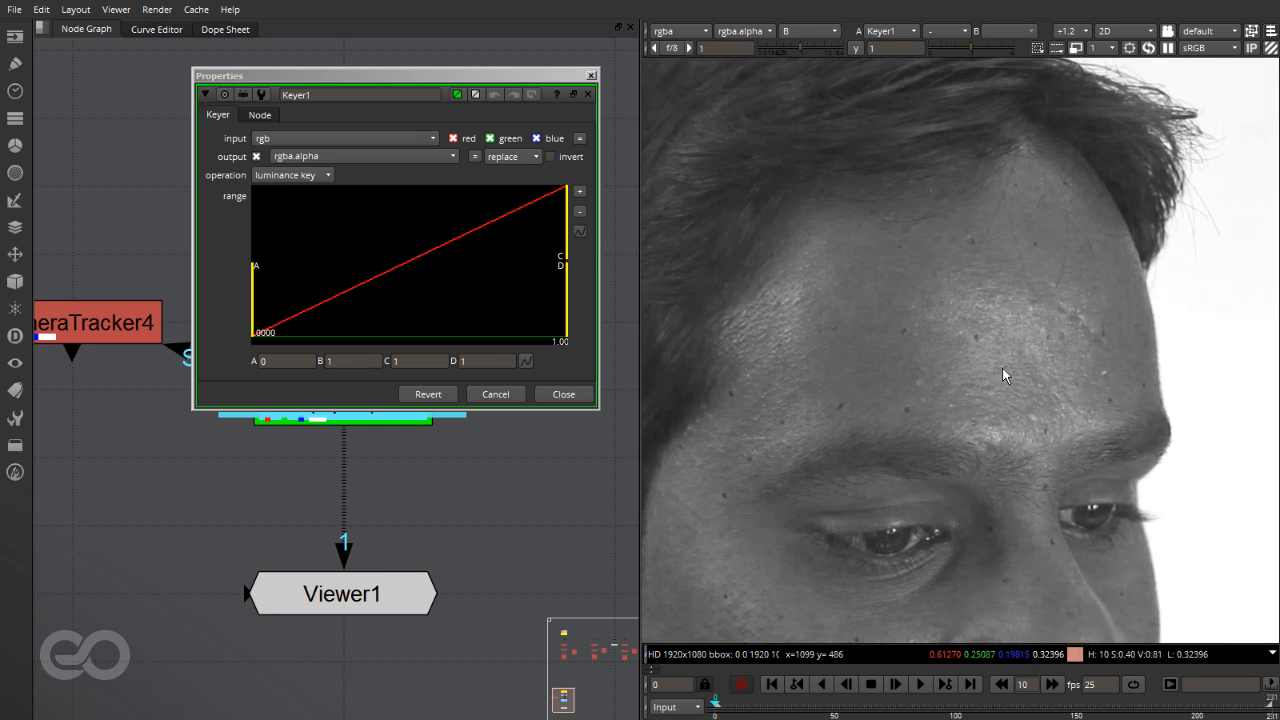
{"action": "middle_click_drag", "start_coordinate": [955, 380], "coordinate": [1016, 273]}
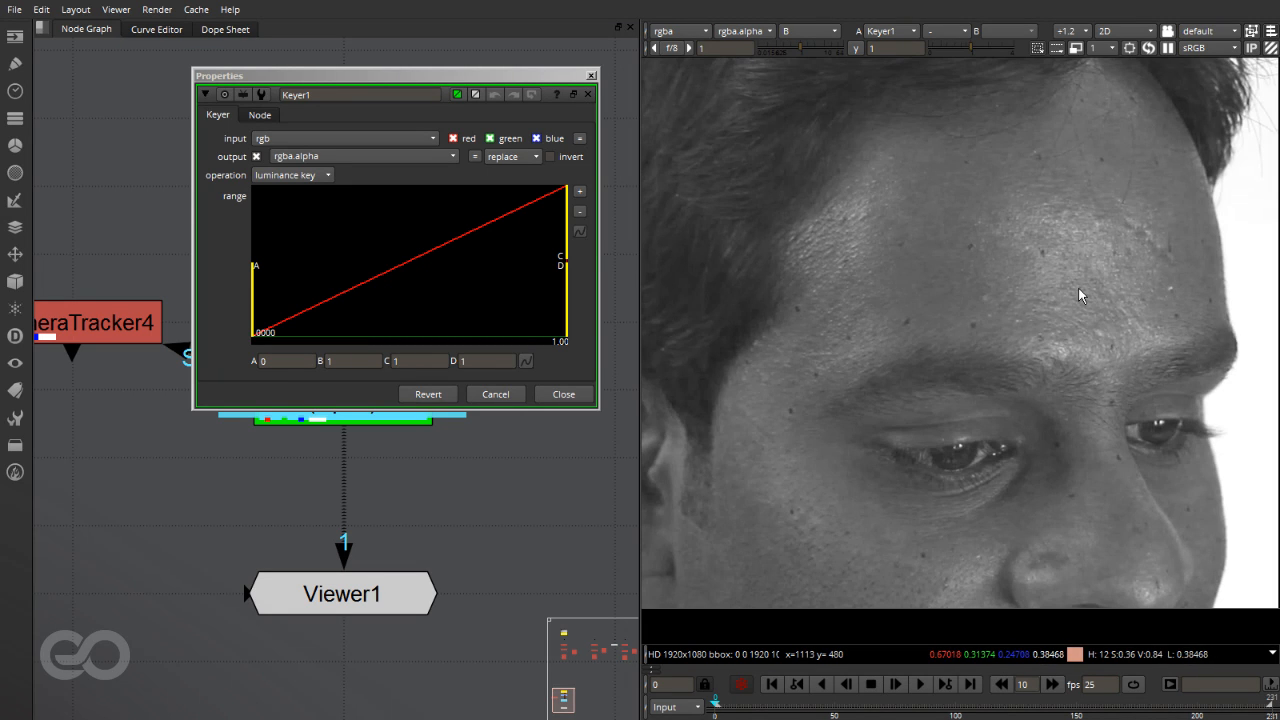
{"action": "scroll", "coordinate": [1077, 296], "scroll_direction": "down", "scroll_amount": 1}
{"action": "key", "text": "f"}
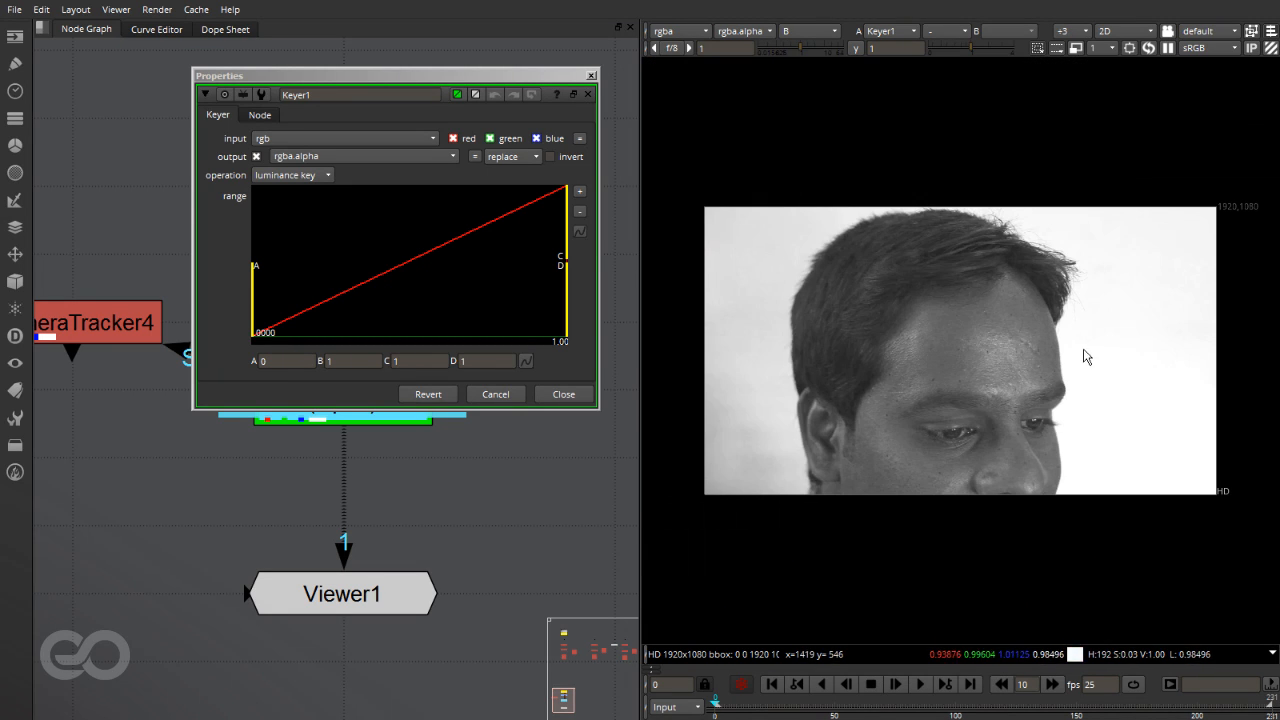
{"action": "scroll", "coordinate": [1007, 380], "scroll_direction": "up", "scroll_amount": 2}
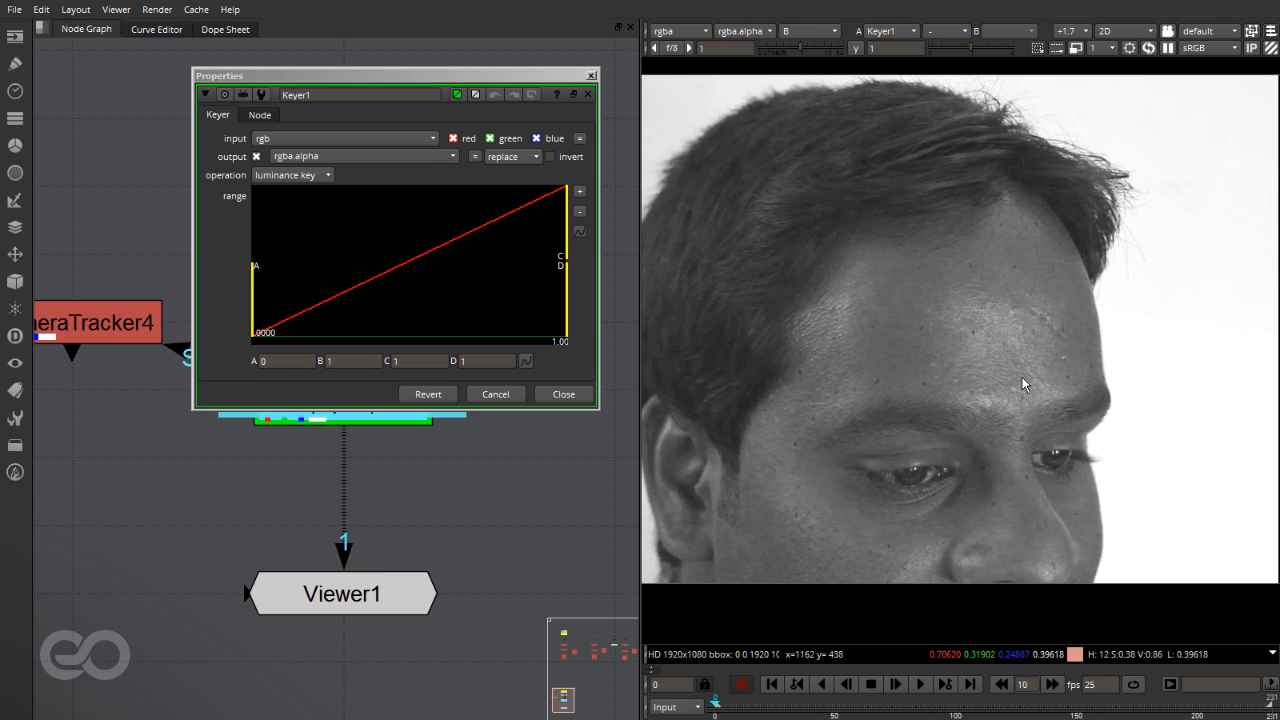
{"action": "left_click_drag", "start_coordinate": [718, 712], "coordinate": [789, 700]}
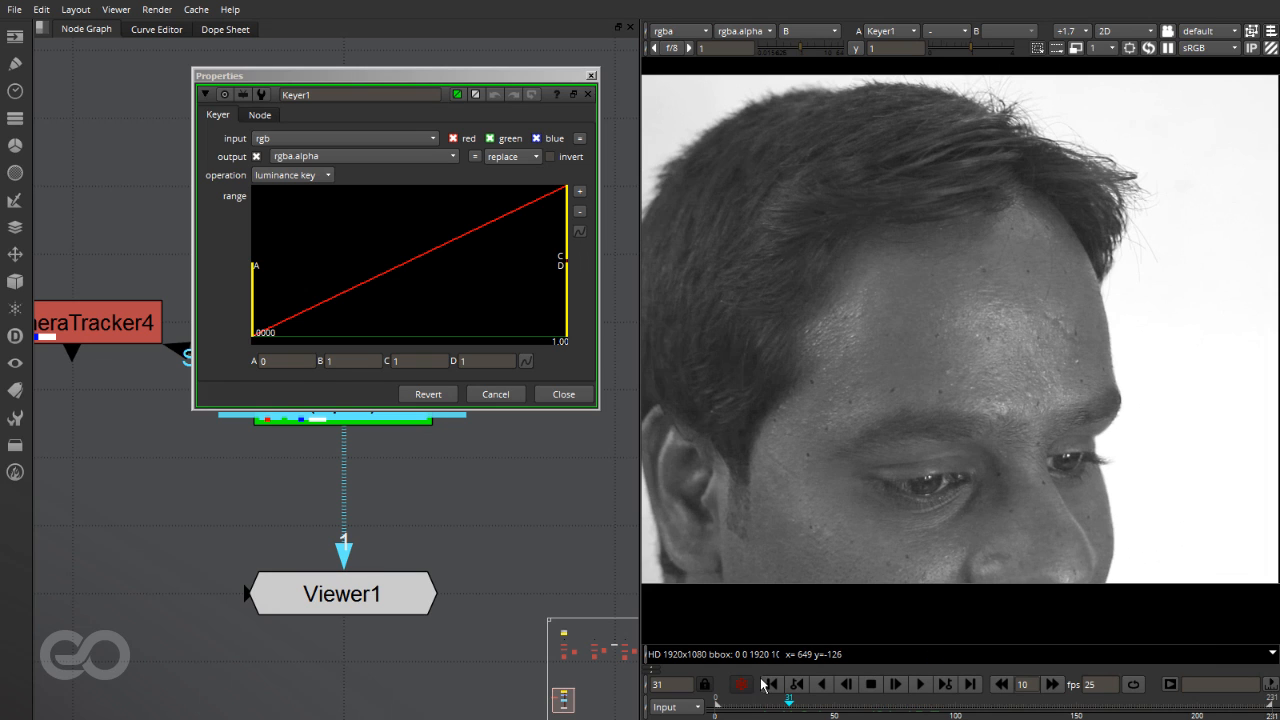
{"action": "scroll", "coordinate": [1049, 309], "scroll_direction": "down", "scroll_amount": 1}
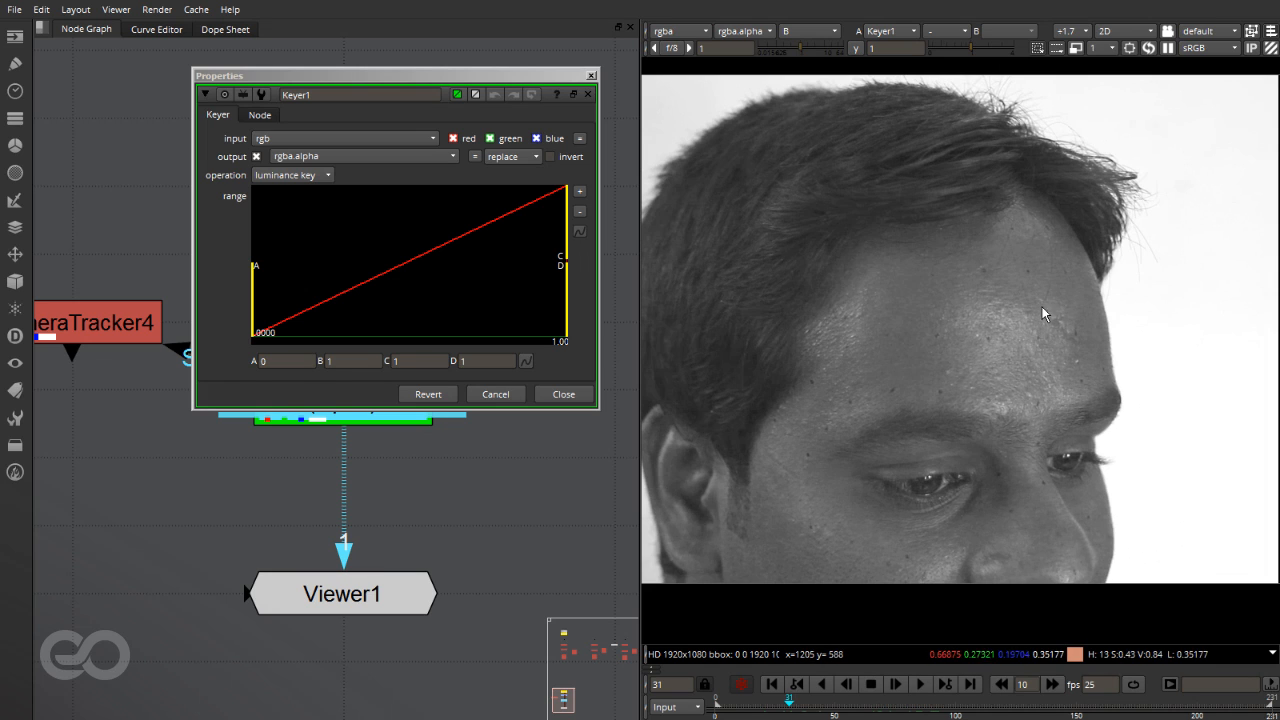
{"action": "scroll", "coordinate": [1012, 341], "scroll_direction": "down", "scroll_amount": 3}
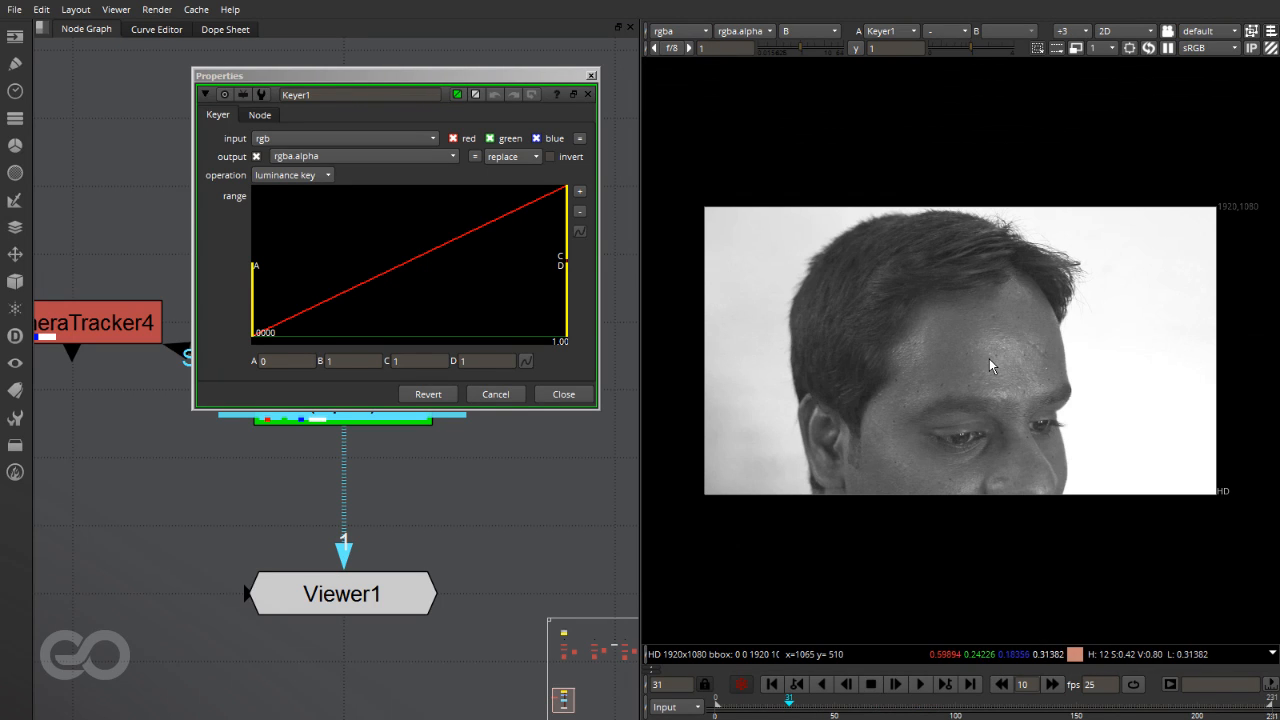
Step: Set the Keyer's operation to blue keyer and check the resulting alpha against the color image
{"action": "left_click", "coordinate": [278, 176]}
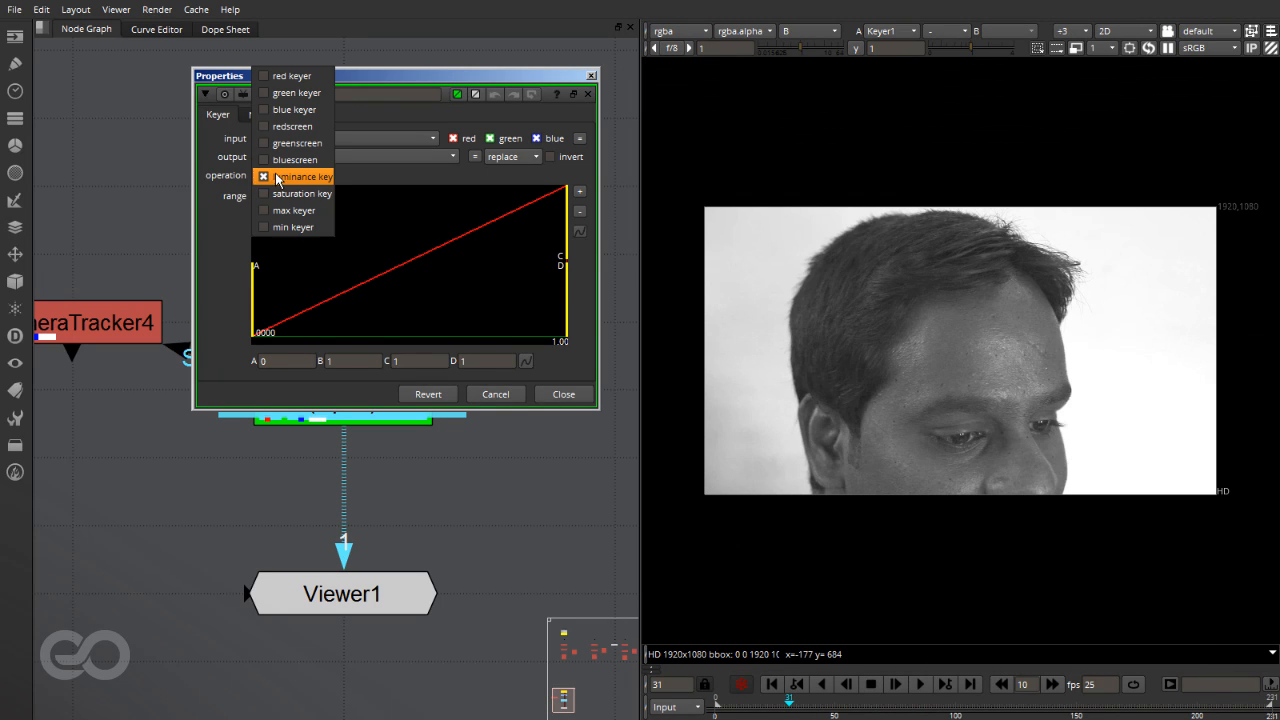
{"action": "left_click", "coordinate": [311, 110]}
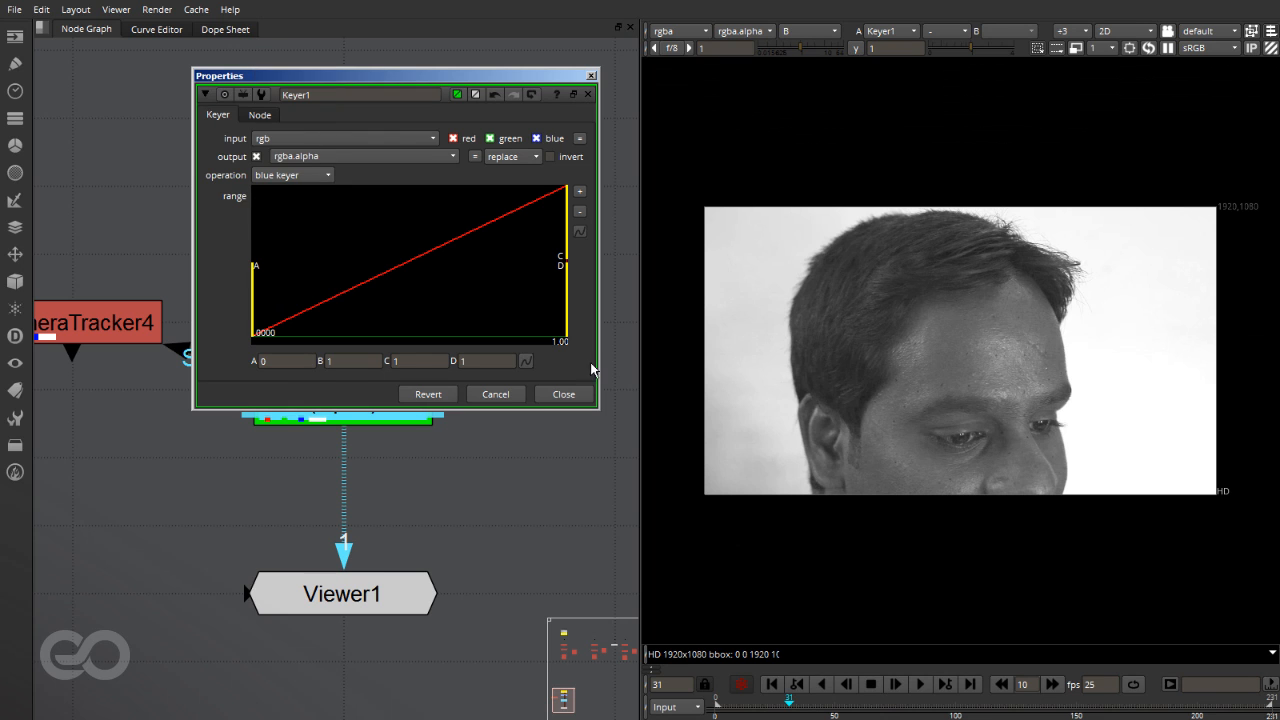
{"action": "key", "text": "a"}
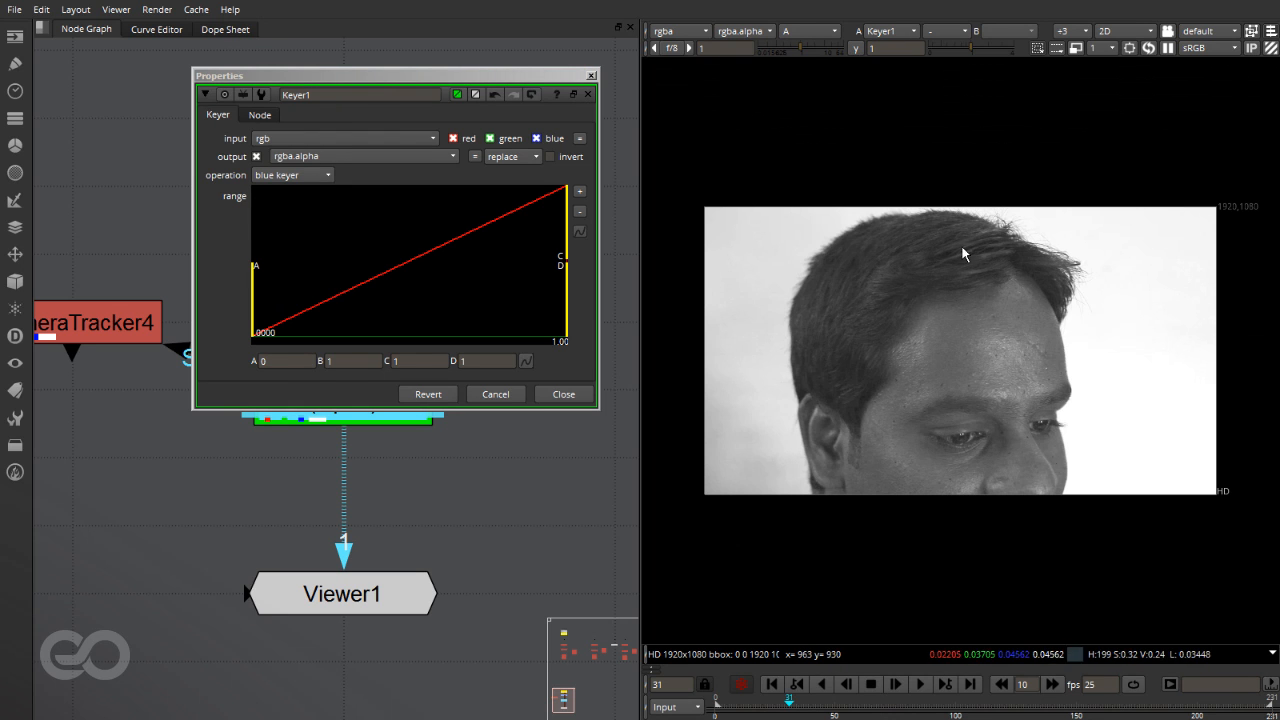
{"action": "key", "text": "a"}
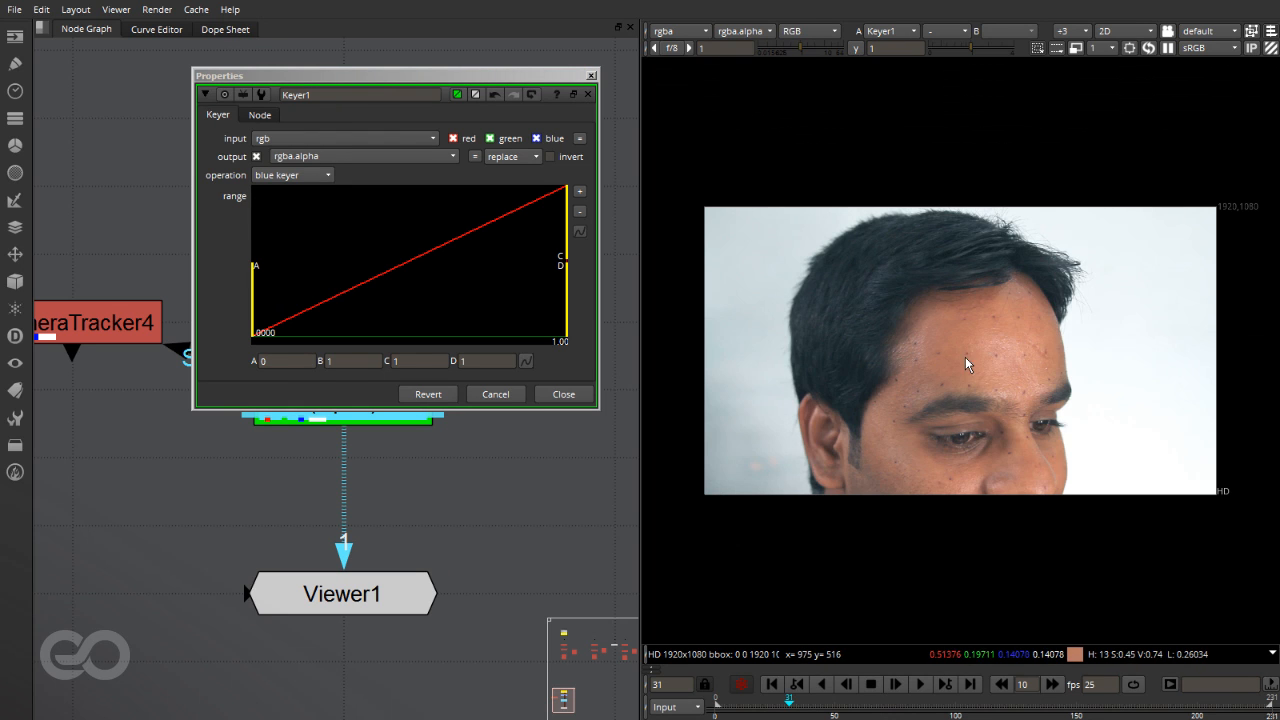
{"action": "key", "text": "a"}
{"action": "scroll", "coordinate": [993, 390], "scroll_direction": "up", "scroll_amount": 5}
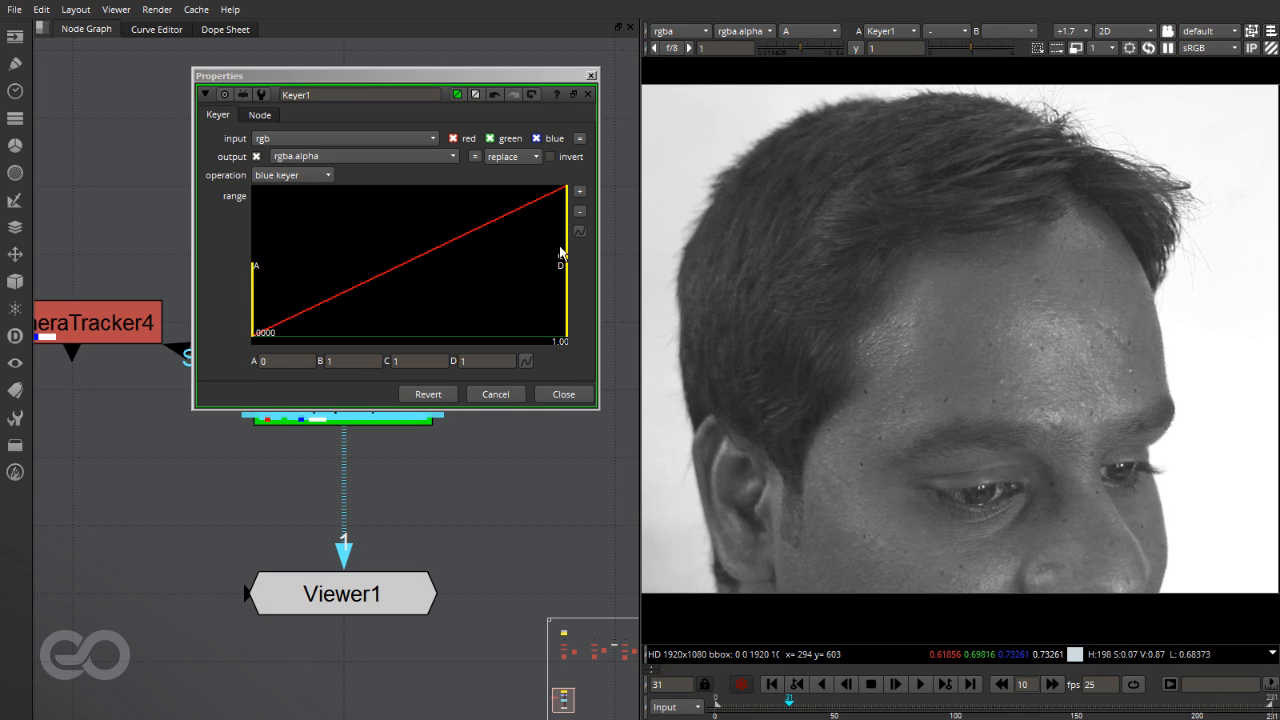
Step: Reverse the Keyer's range curve by setting B to 0, C to about 0.163 and D to about 0.380
{"action": "left_click_drag", "start_coordinate": [566, 246], "coordinate": [281, 291]}
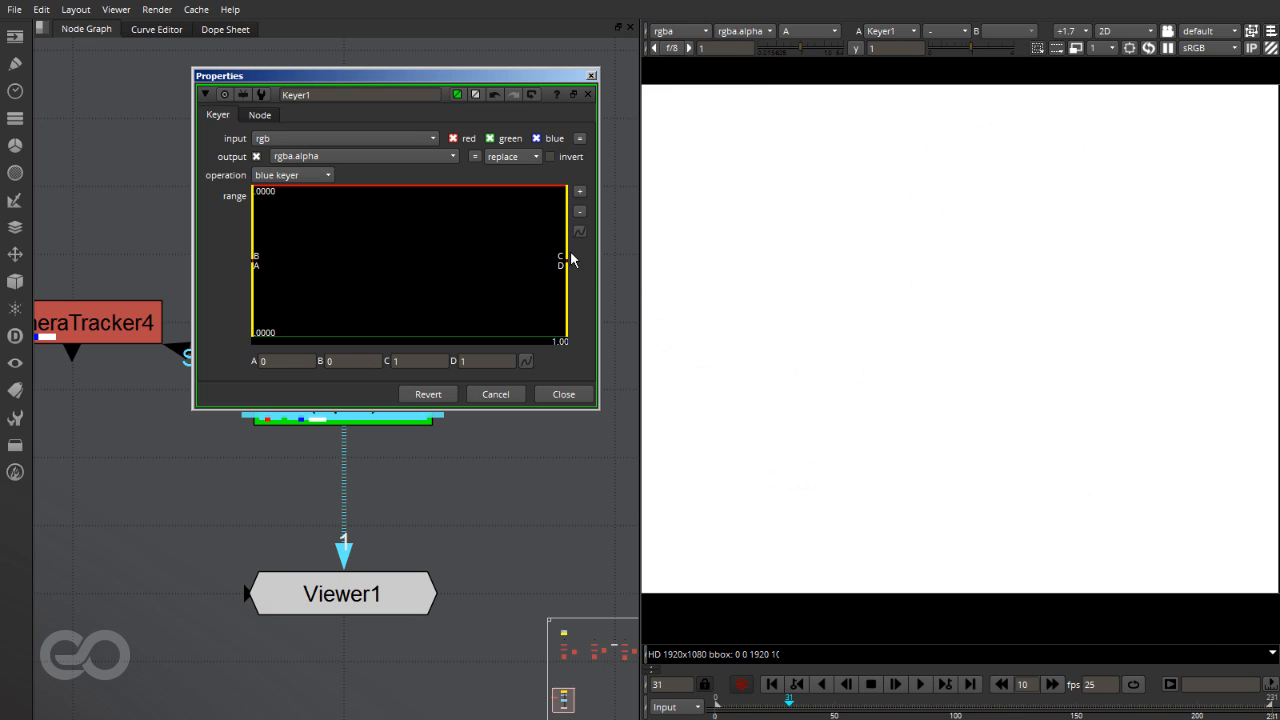
{"action": "left_click_drag", "start_coordinate": [566, 250], "coordinate": [378, 254]}
{"action": "left_click_drag", "start_coordinate": [570, 285], "coordinate": [447, 292]}
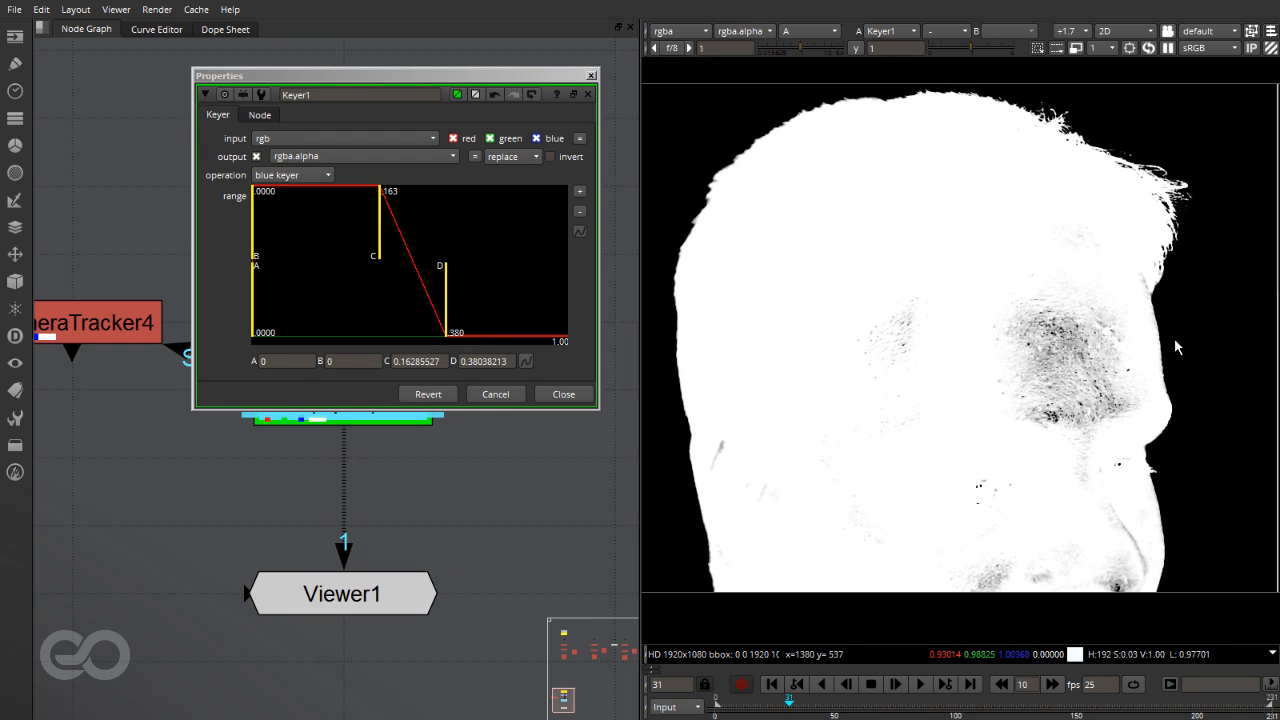
{"action": "scroll", "coordinate": [1094, 366], "scroll_direction": "down", "scroll_amount": 2}
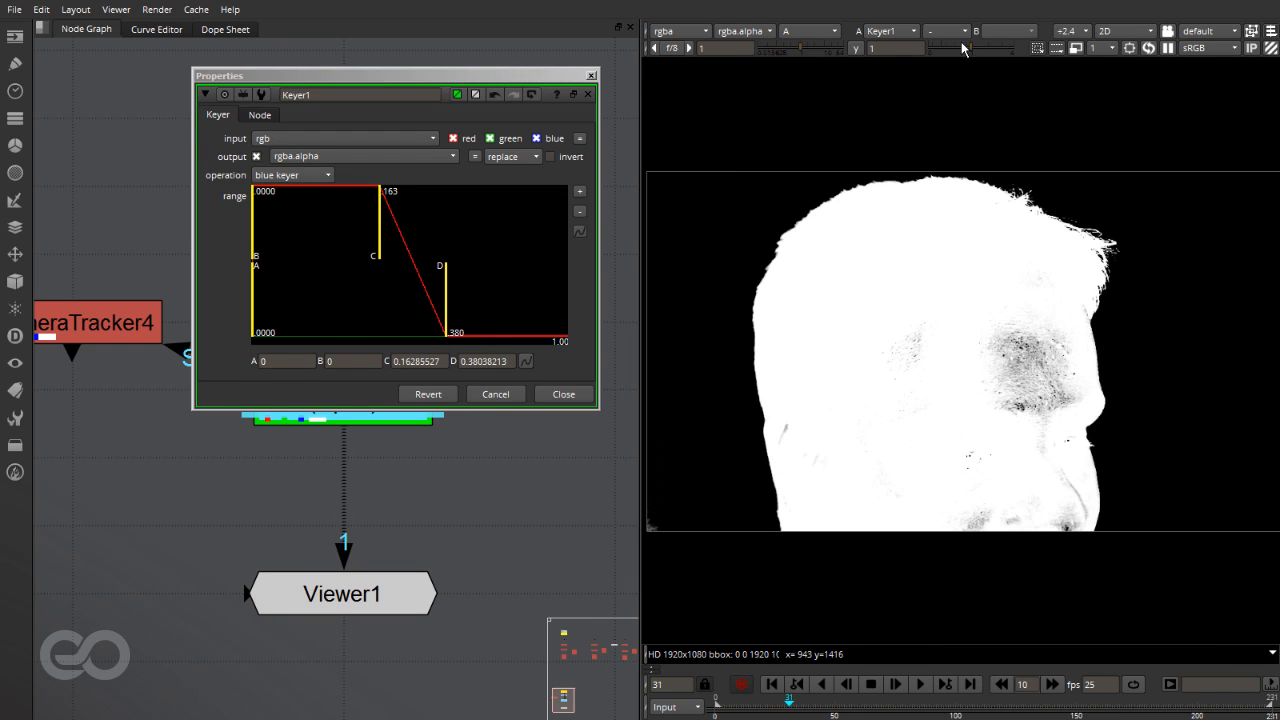
{"action": "left_click_drag", "start_coordinate": [965, 48], "coordinate": [915, 57]}
Step: Tighten the Keyer range to C about 0.233 and D about 0.335, and compare the matte with the color image
{"action": "left_click_drag", "start_coordinate": [379, 256], "coordinate": [404, 256]}
{"action": "mouse_move", "coordinate": [451, 297]}
{"action": "left_mouse_down"}
{"action": "mouse_move", "coordinate": [473, 297]}
{"action": "mouse_move", "coordinate": [457, 316]}
{"action": "mouse_move", "coordinate": [434, 314]}
{"action": "left_mouse_up"}
{"action": "scroll", "coordinate": [716, 231], "scroll_direction": "down", "scroll_amount": 1}
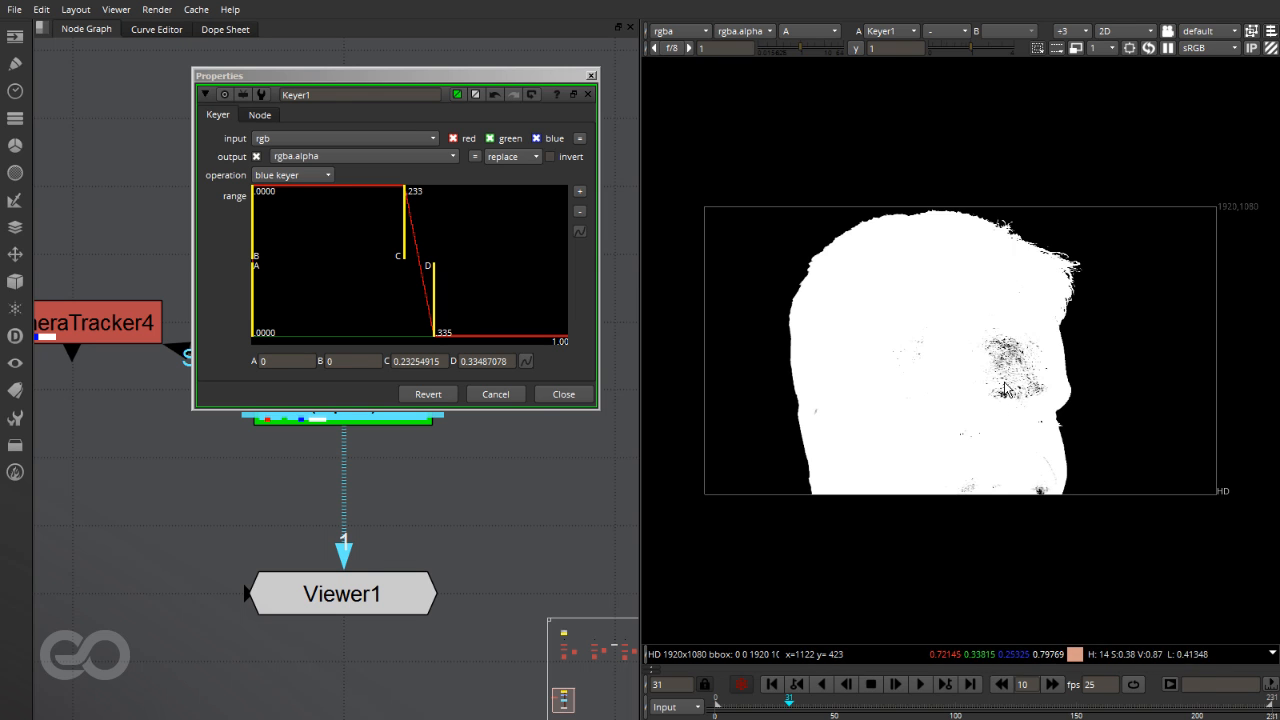
{"action": "scroll", "coordinate": [1003, 385], "scroll_direction": "up", "scroll_amount": 5}
{"action": "key", "text": "f"}
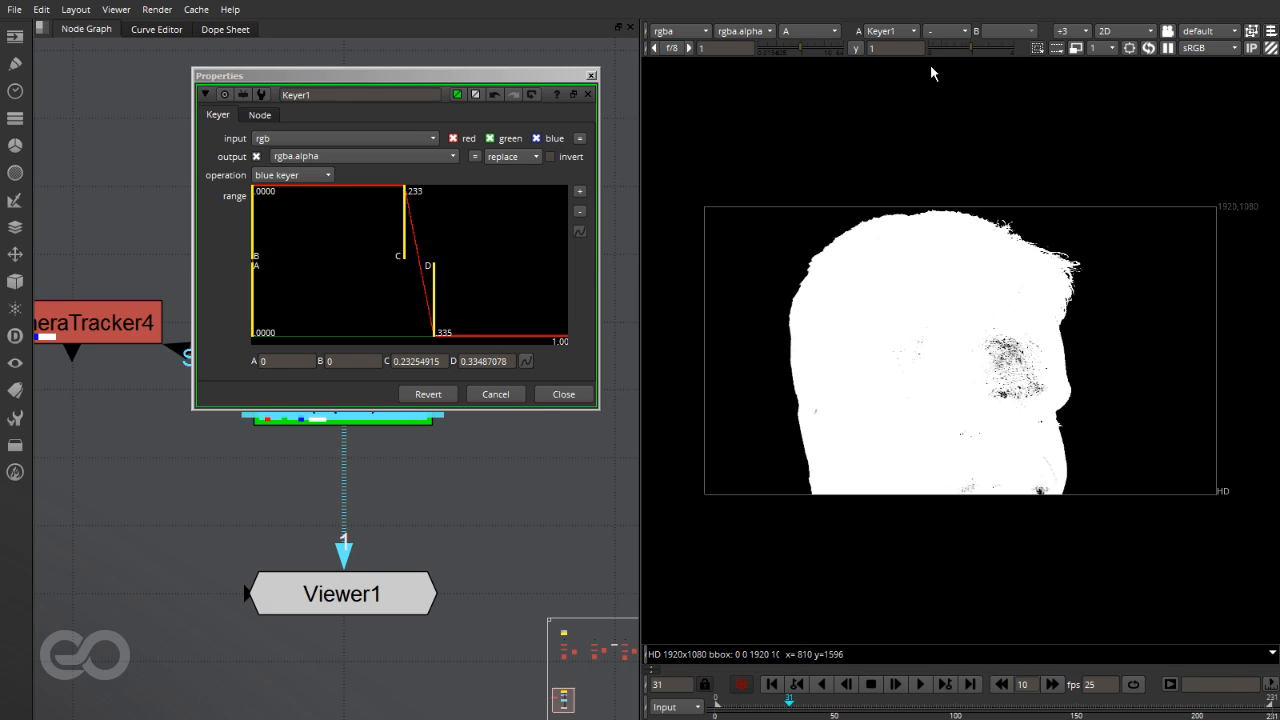
{"action": "key", "text": "a"}
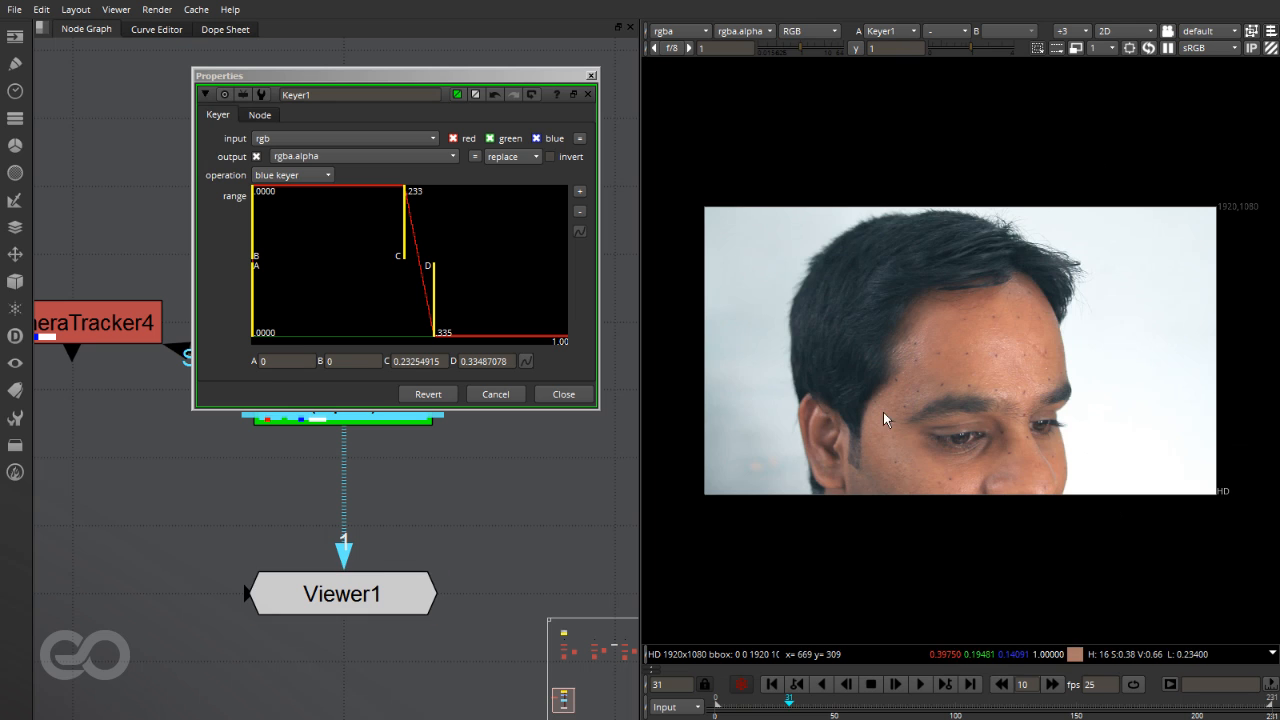
{"action": "key", "text": "a"}
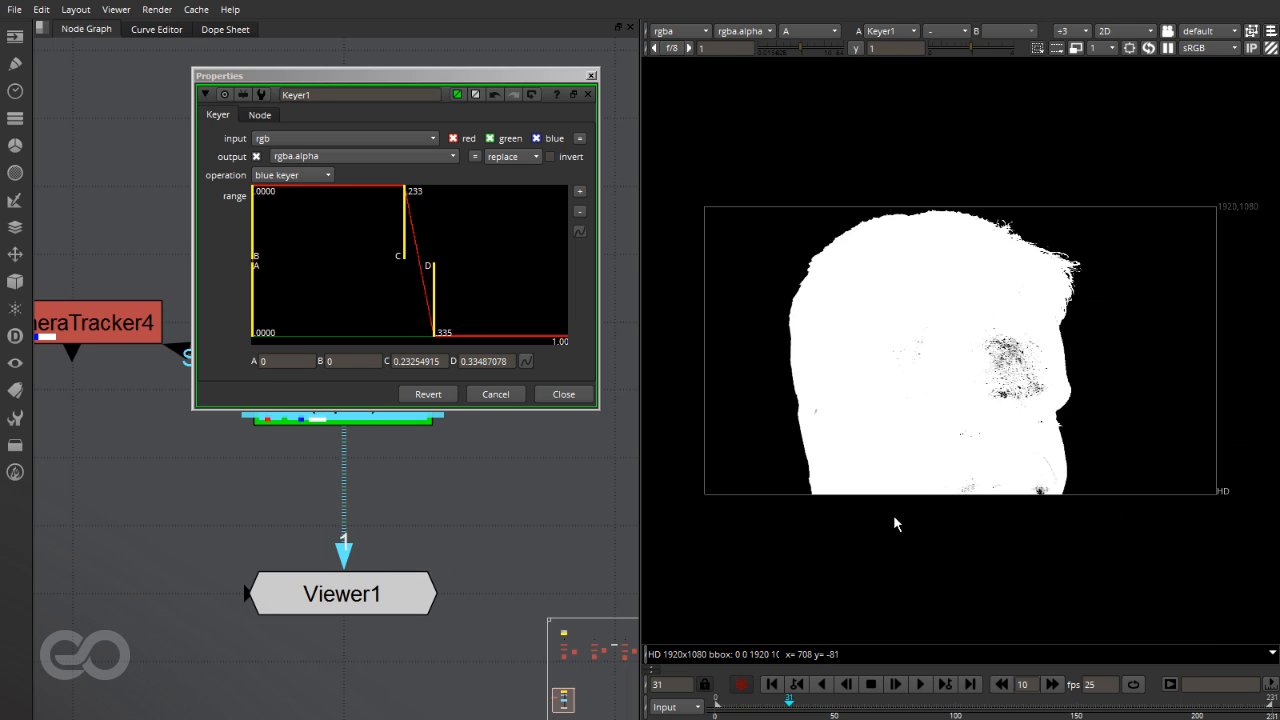
Step: Move CameraTracker4 below Keyer1, view its color output and open its properties
{"action": "left_click", "coordinate": [562, 395]}
{"action": "left_click_drag", "start_coordinate": [118, 330], "coordinate": [222, 480]}
{"action": "key", "text": "1"}
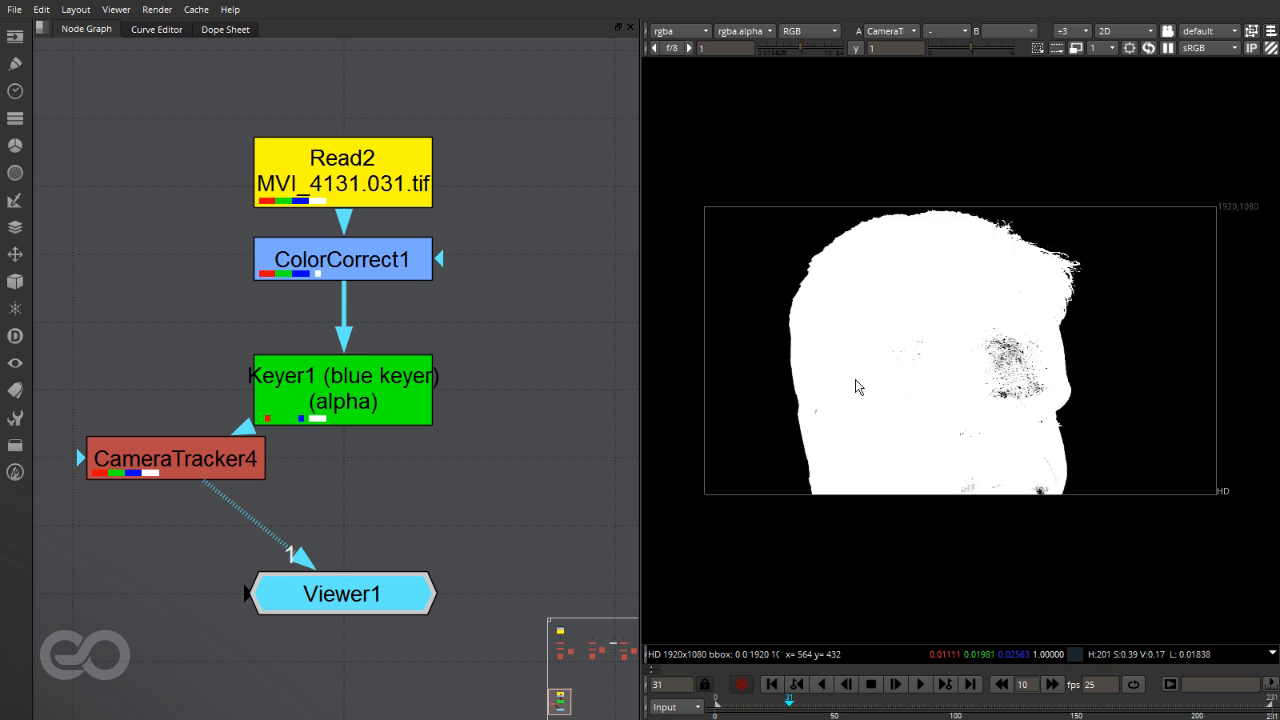
{"action": "key", "text": "a"}
{"action": "left_click", "coordinate": [141, 461]}
{"action": "double_click", "coordinate": [141, 463]}
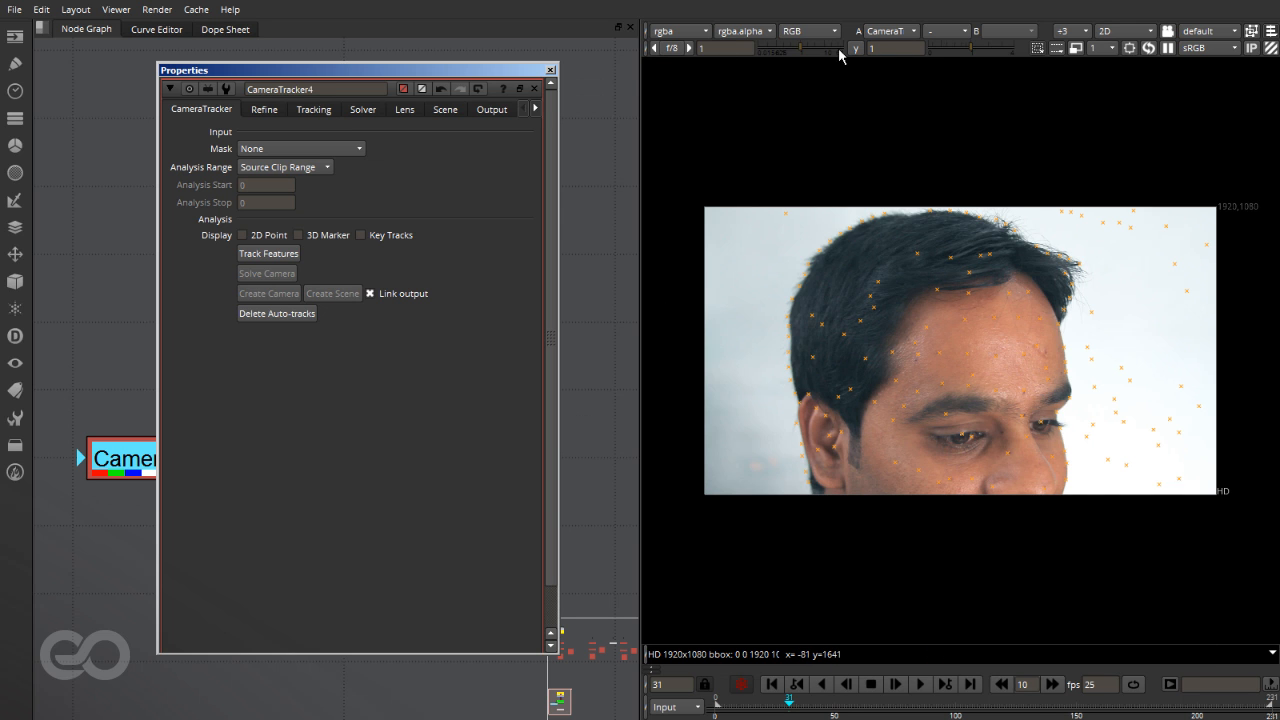
Step: Darken the viewer gain to 0.055 and set CameraTracker4's mask to Source Inverted Alpha
{"action": "left_click", "coordinate": [691, 47]}
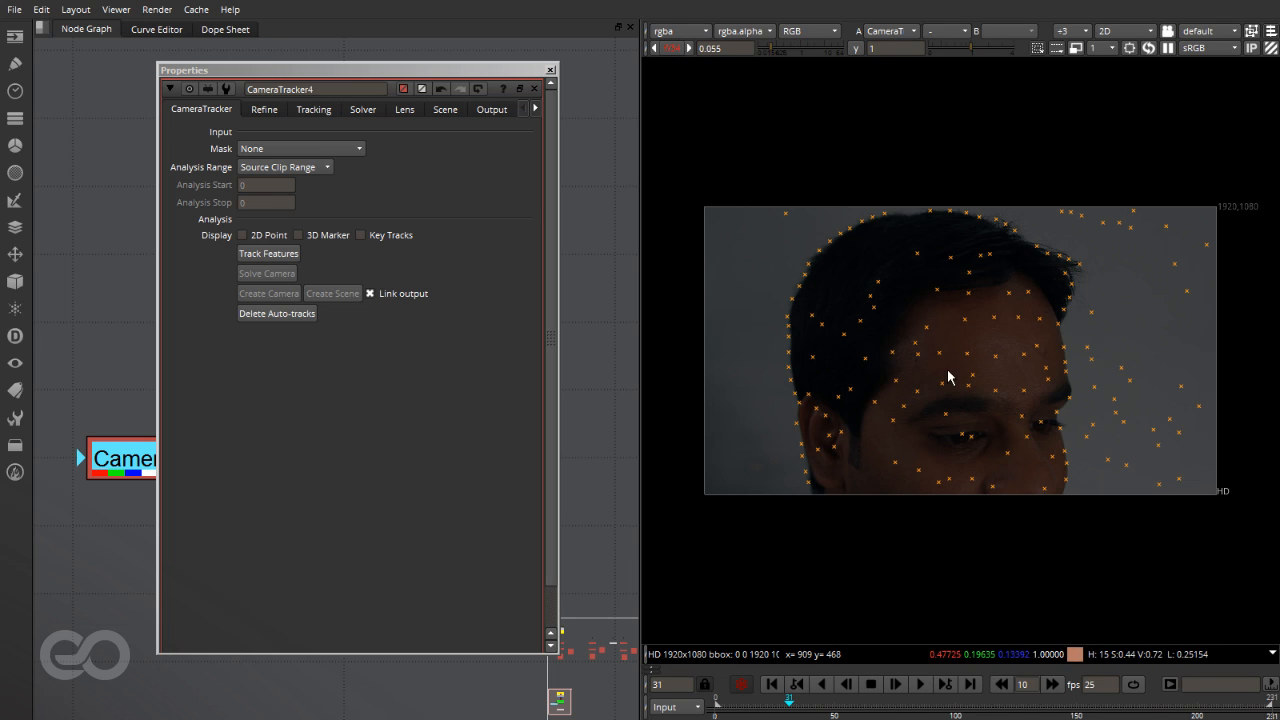
{"action": "left_click", "coordinate": [254, 150]}
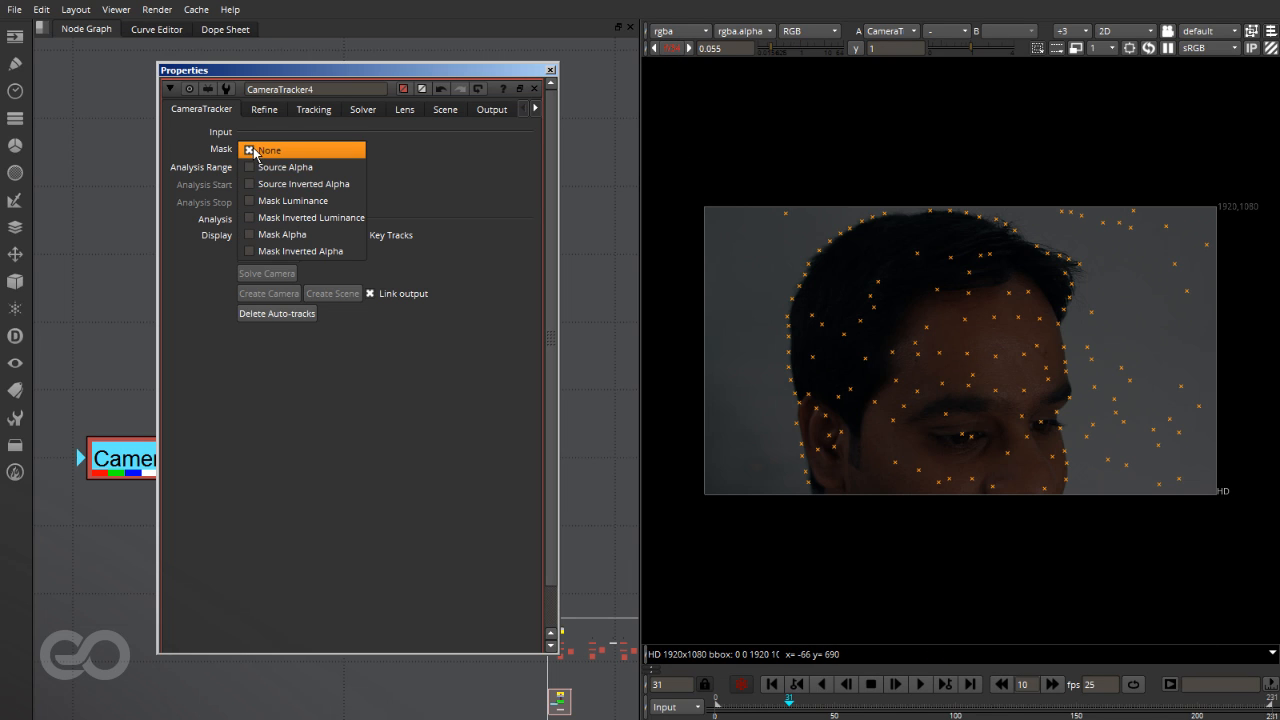
{"action": "left_click", "coordinate": [351, 186]}
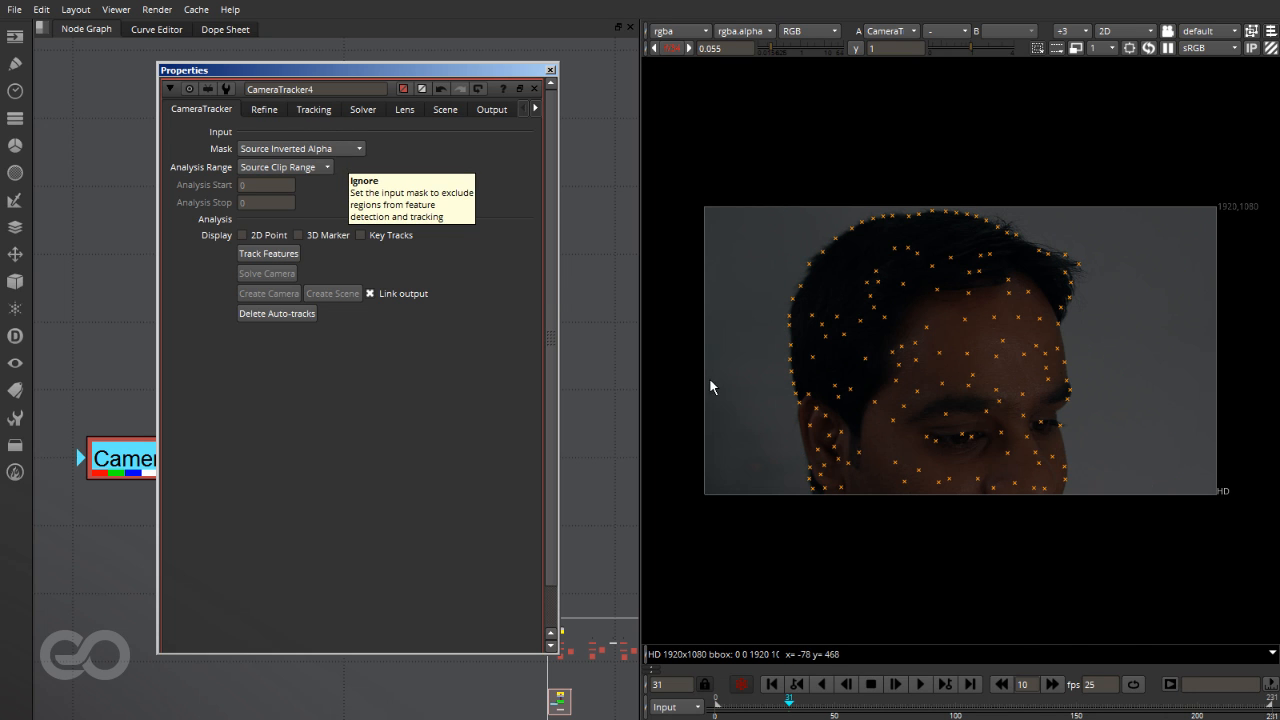
Step: Examine the track points along the head's outline up close in both the color image and the alpha channel
{"action": "scroll", "coordinate": [931, 243], "scroll_direction": "up", "scroll_amount": 5}
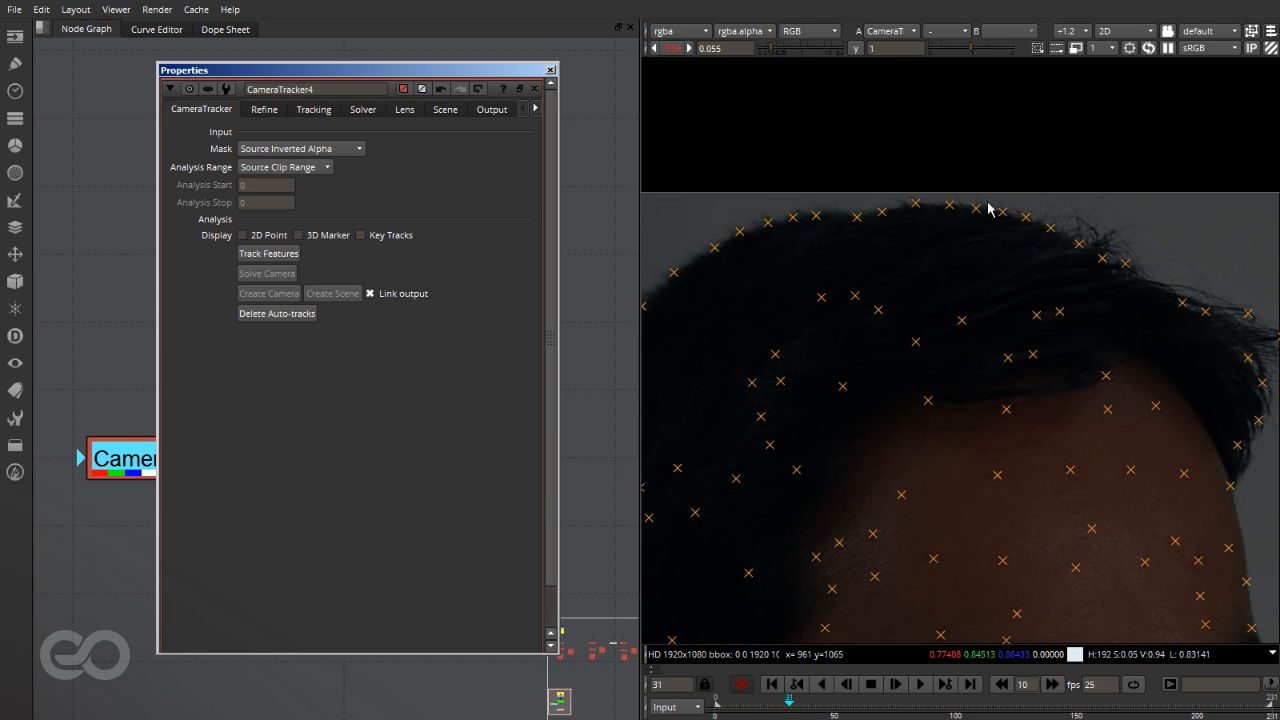
{"action": "scroll", "coordinate": [905, 201], "scroll_direction": "down", "scroll_amount": 3}
{"action": "scroll", "coordinate": [786, 326], "scroll_direction": "up", "scroll_amount": 5}
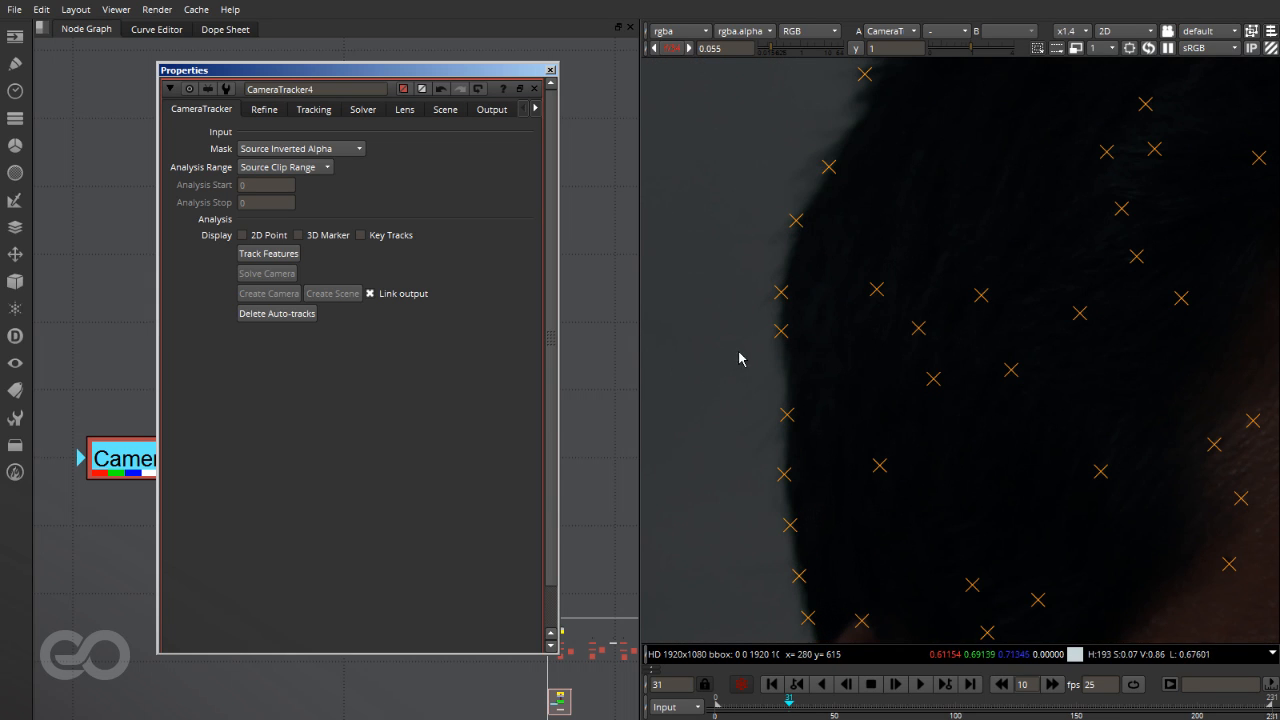
{"action": "scroll", "coordinate": [760, 300], "scroll_direction": "down", "scroll_amount": 4}
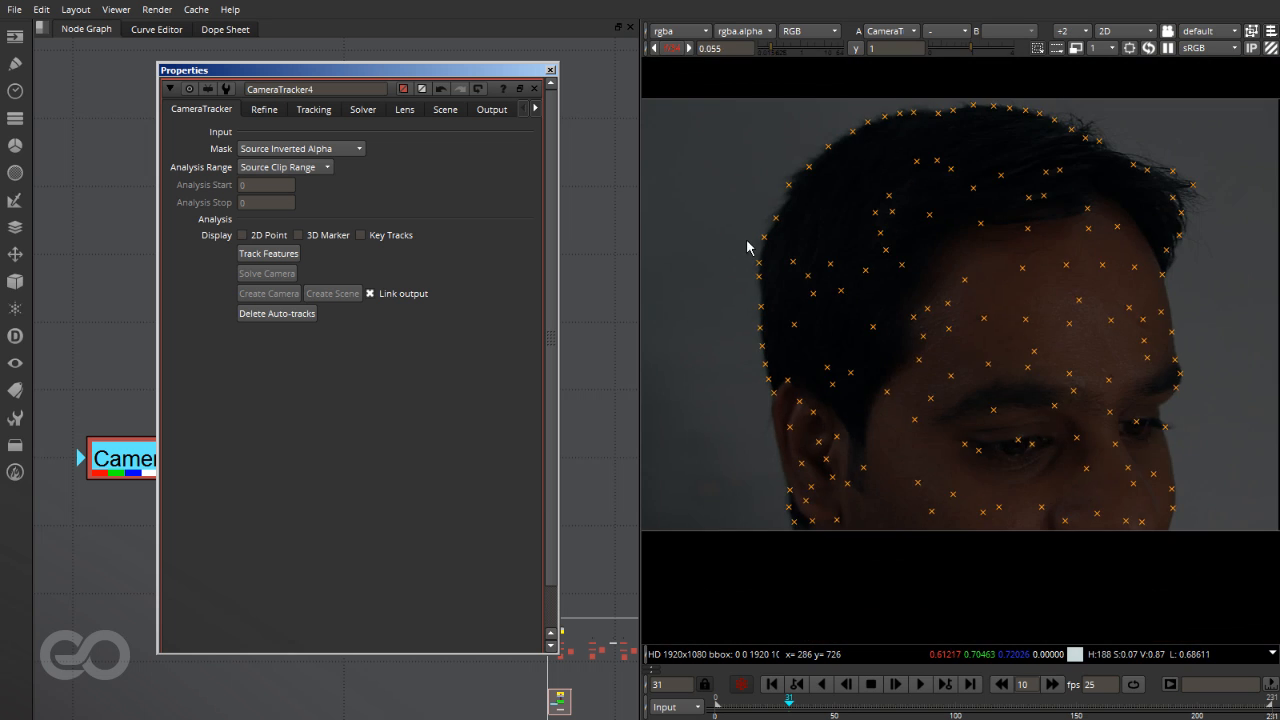
{"action": "scroll", "coordinate": [763, 346], "scroll_direction": "up", "scroll_amount": 3}
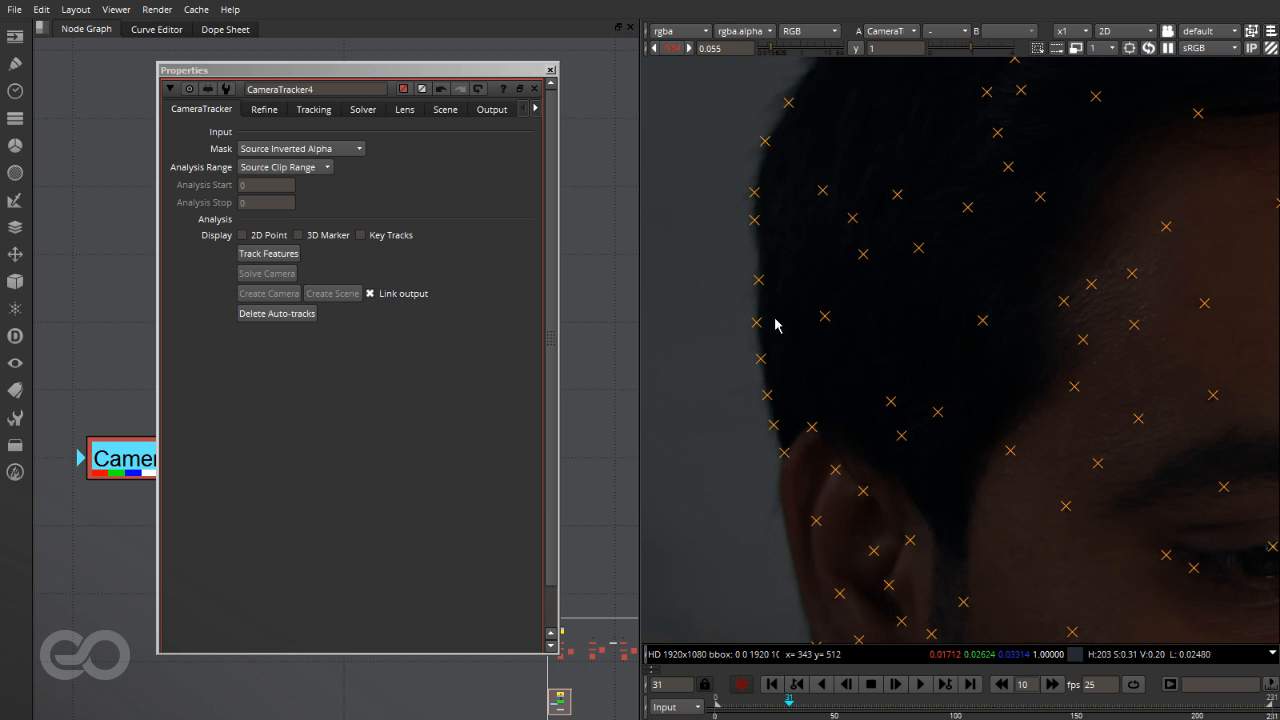
{"action": "key", "text": "a"}
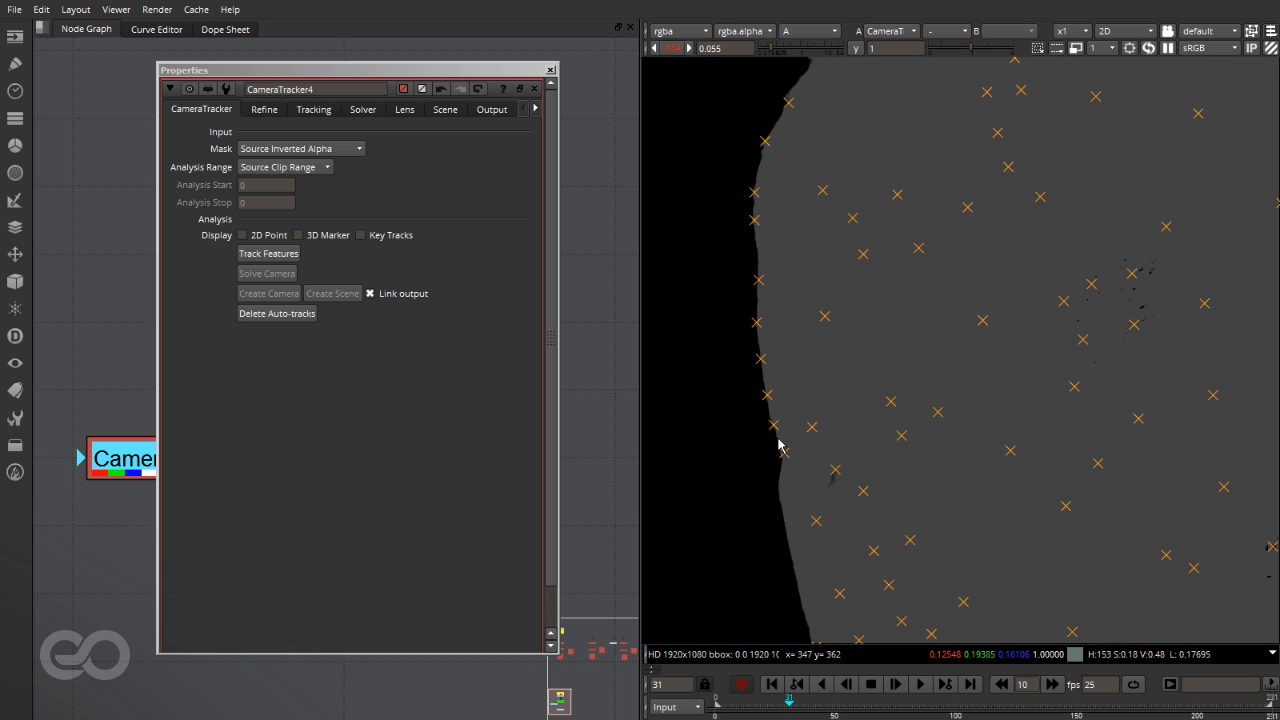
{"action": "scroll", "coordinate": [692, 368], "scroll_direction": "down", "scroll_amount": 3}
{"action": "scroll", "coordinate": [720, 348], "scroll_direction": "up", "scroll_amount": 1}
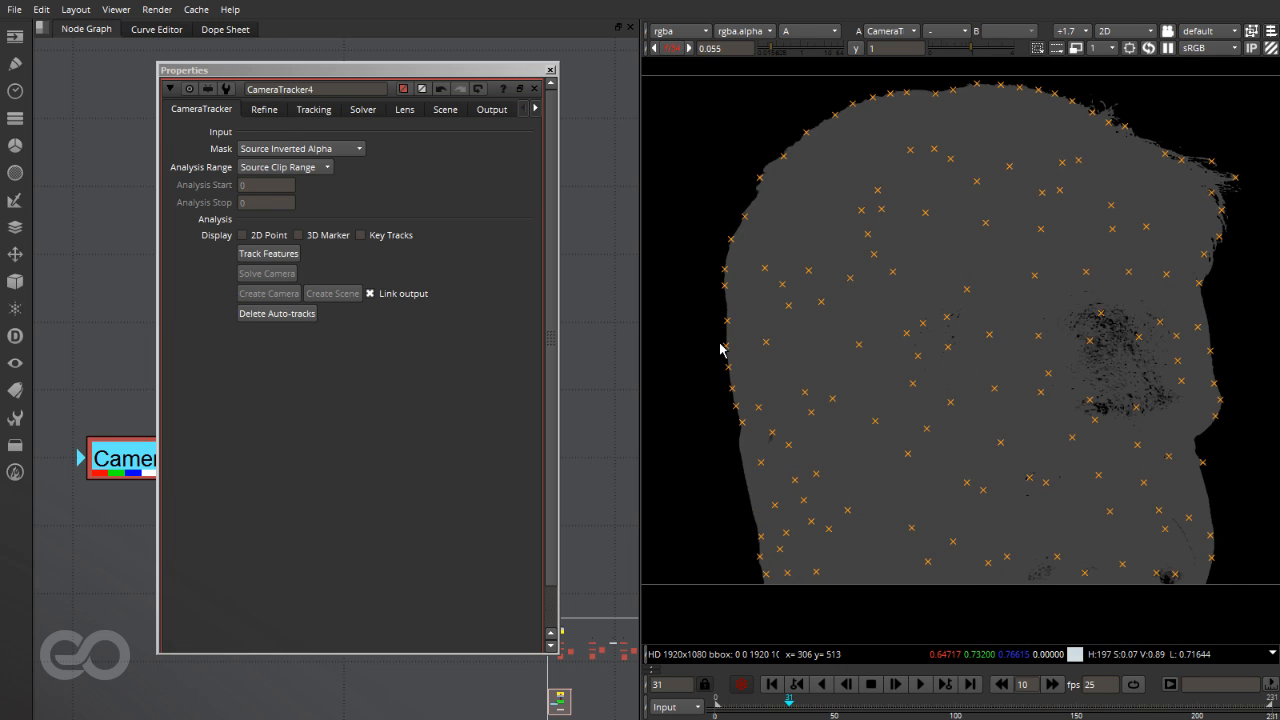
{"action": "key", "text": "a"}
{"action": "scroll", "coordinate": [669, 310], "scroll_direction": "down", "scroll_amount": 1}
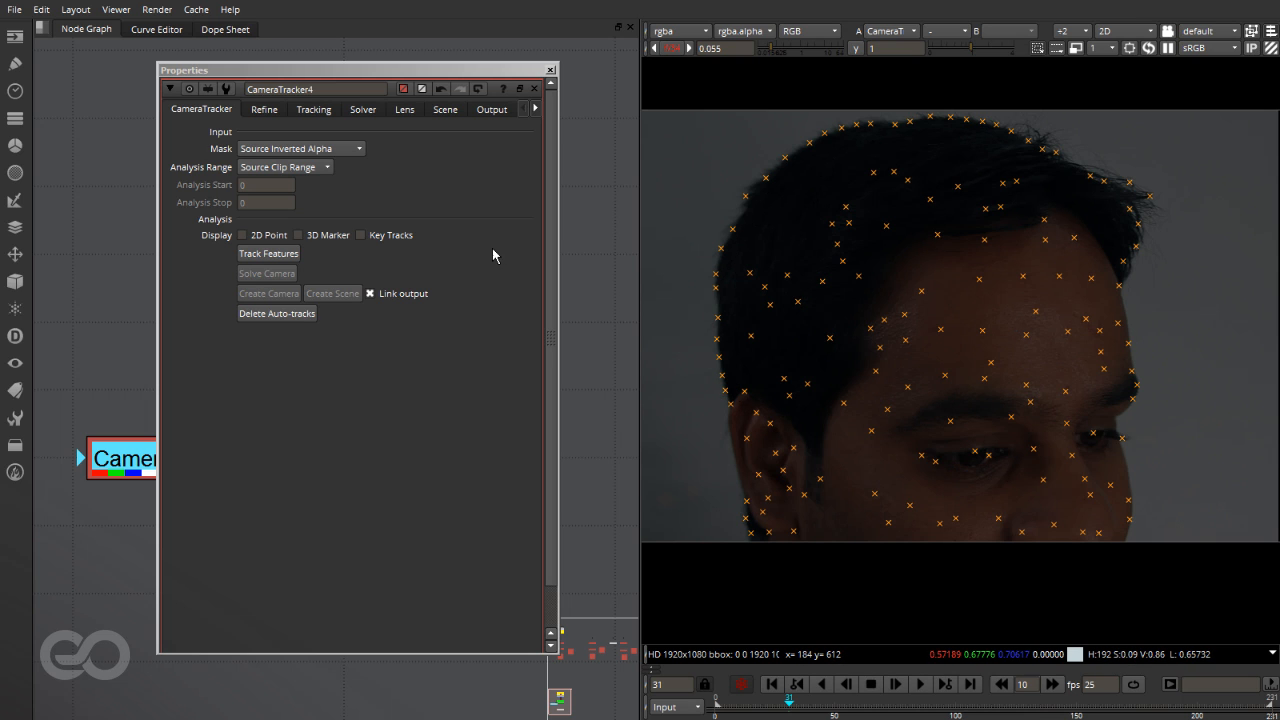
Step: Restore the normal viewer gain, move CameraTracker4 aside and place Keyer1 directly beneath ColorCorrect1
{"action": "left_click", "coordinate": [550, 70]}
{"action": "left_click", "coordinate": [451, 216]}
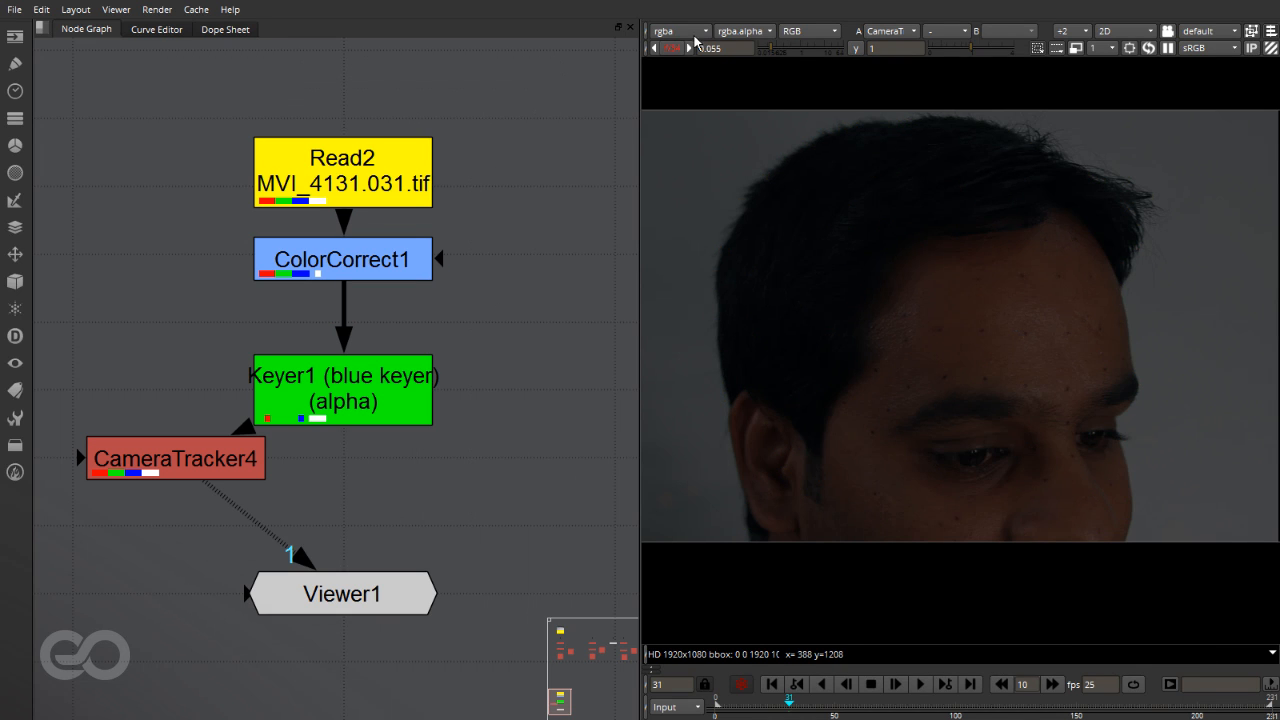
{"action": "left_click", "coordinate": [672, 48]}
{"action": "left_click_drag", "start_coordinate": [230, 468], "coordinate": [127, 468]}
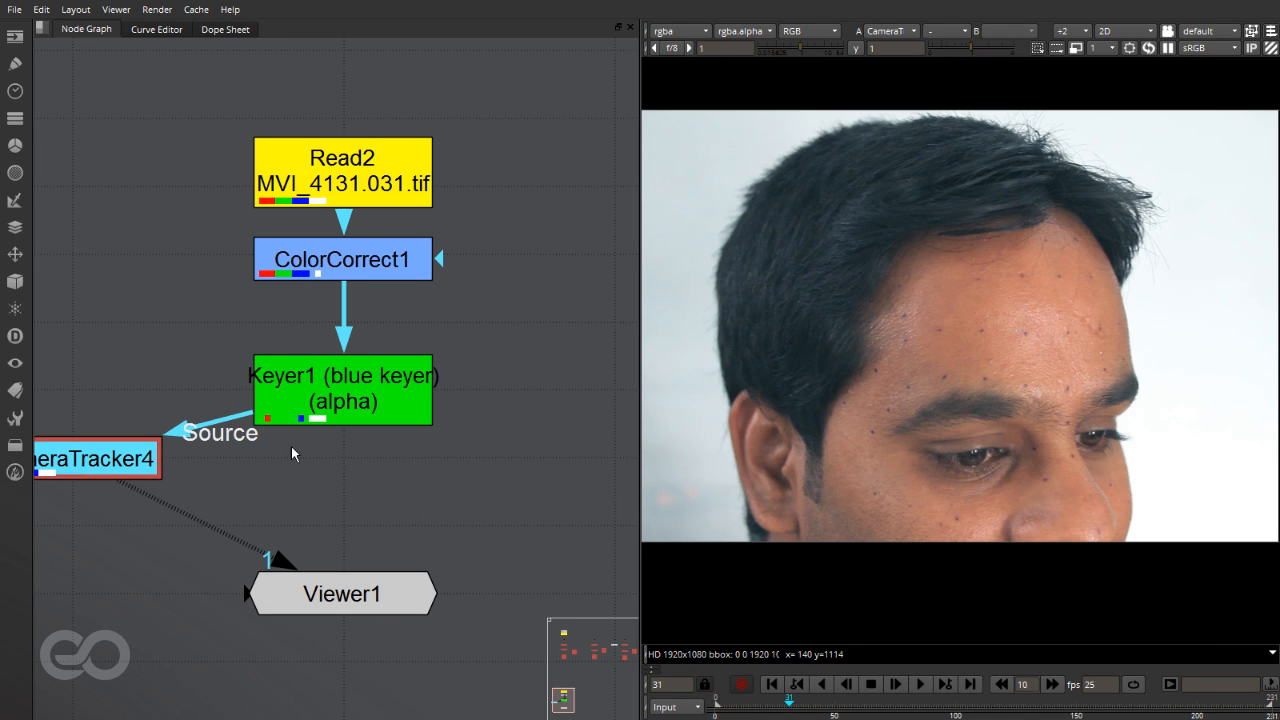
{"action": "left_click_drag", "start_coordinate": [362, 412], "coordinate": [369, 373]}
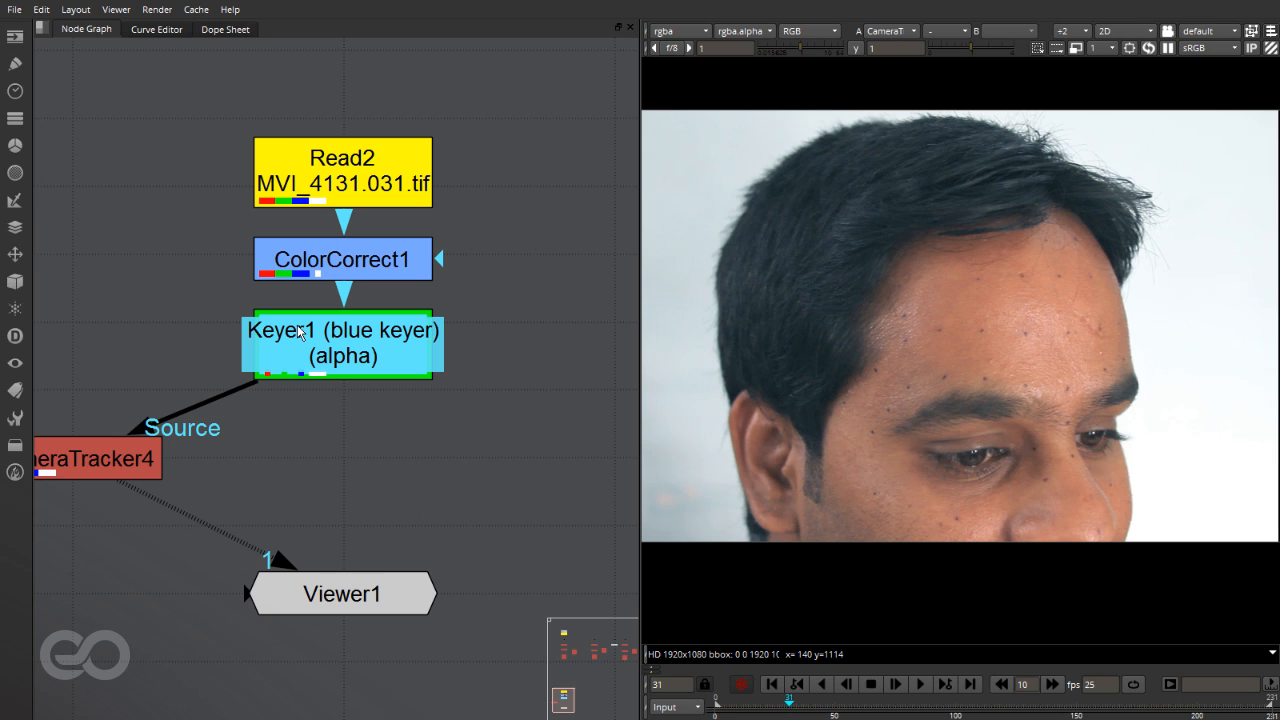
Step: Try an Erode (filter) node after Keyer1 with a size of 9.5 while viewing the alpha
{"action": "left_click", "coordinate": [13, 175]}
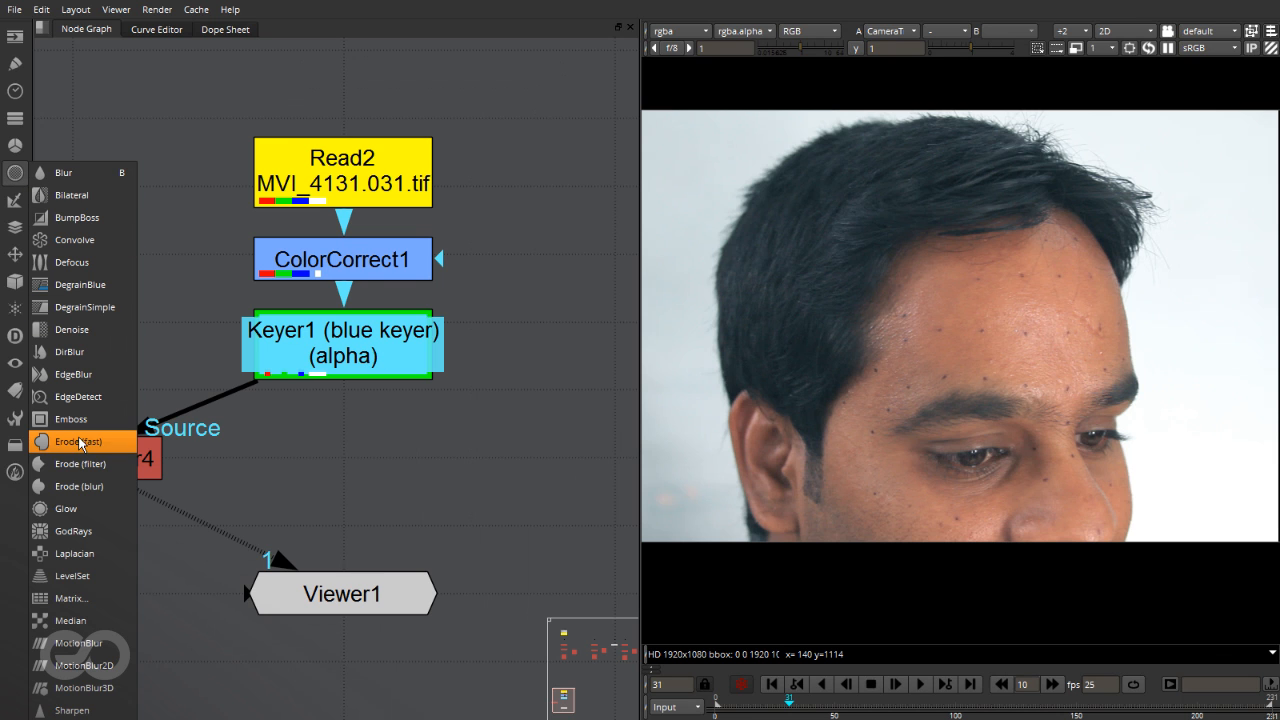
{"action": "left_click", "coordinate": [103, 465]}
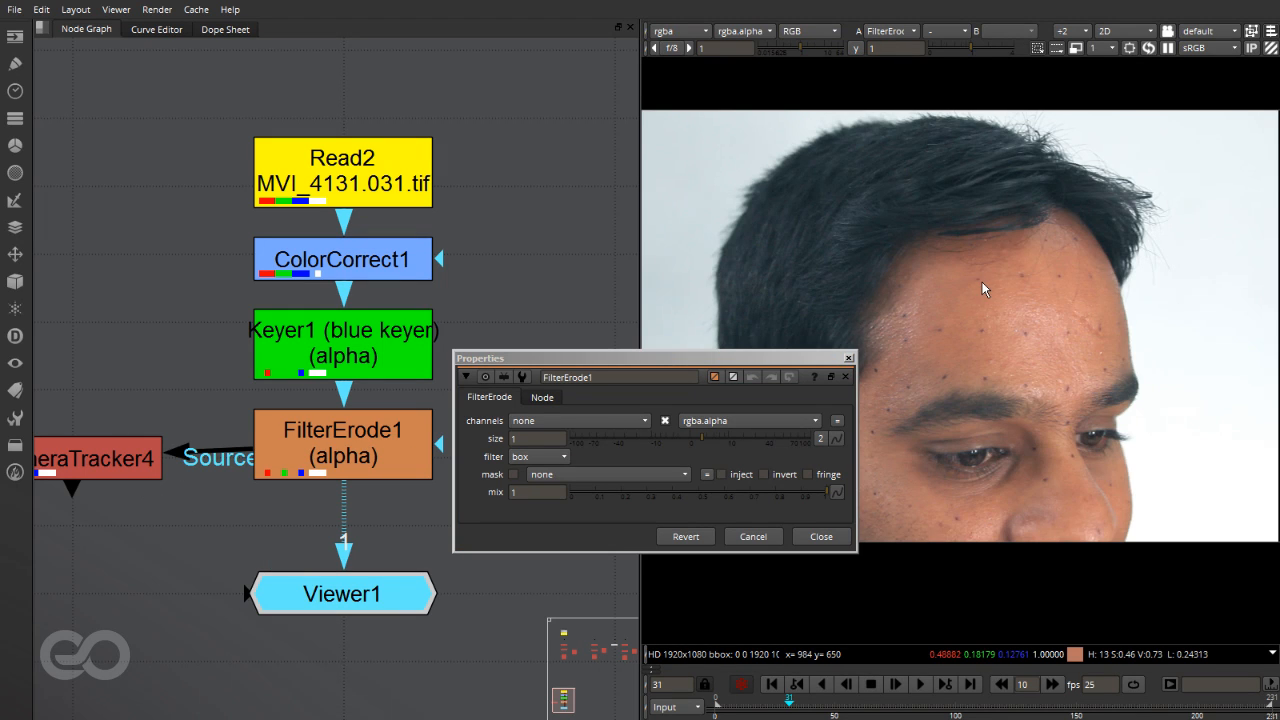
{"action": "key", "text": "a"}
{"action": "left_click_drag", "start_coordinate": [721, 359], "coordinate": [521, 263]}
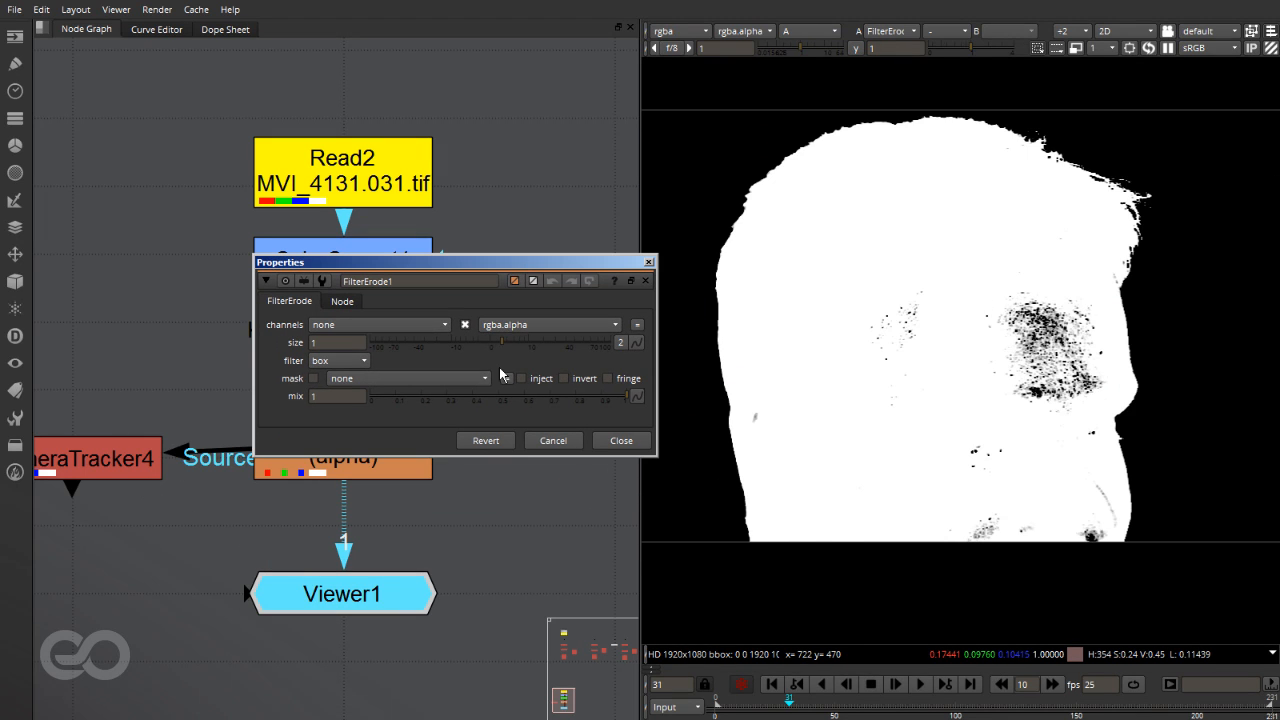
{"action": "mouse_move", "coordinate": [513, 342]}
{"action": "left_mouse_down"}
{"action": "mouse_move", "coordinate": [494, 346]}
{"action": "mouse_move", "coordinate": [555, 351]}
{"action": "mouse_move", "coordinate": [512, 357]}
{"action": "mouse_move", "coordinate": [528, 358]}
{"action": "left_mouse_up"}
Step: Try the gaussian filter on the erode, raise its size to 18 and switch the filter to quadratic
{"action": "left_click", "coordinate": [340, 360]}
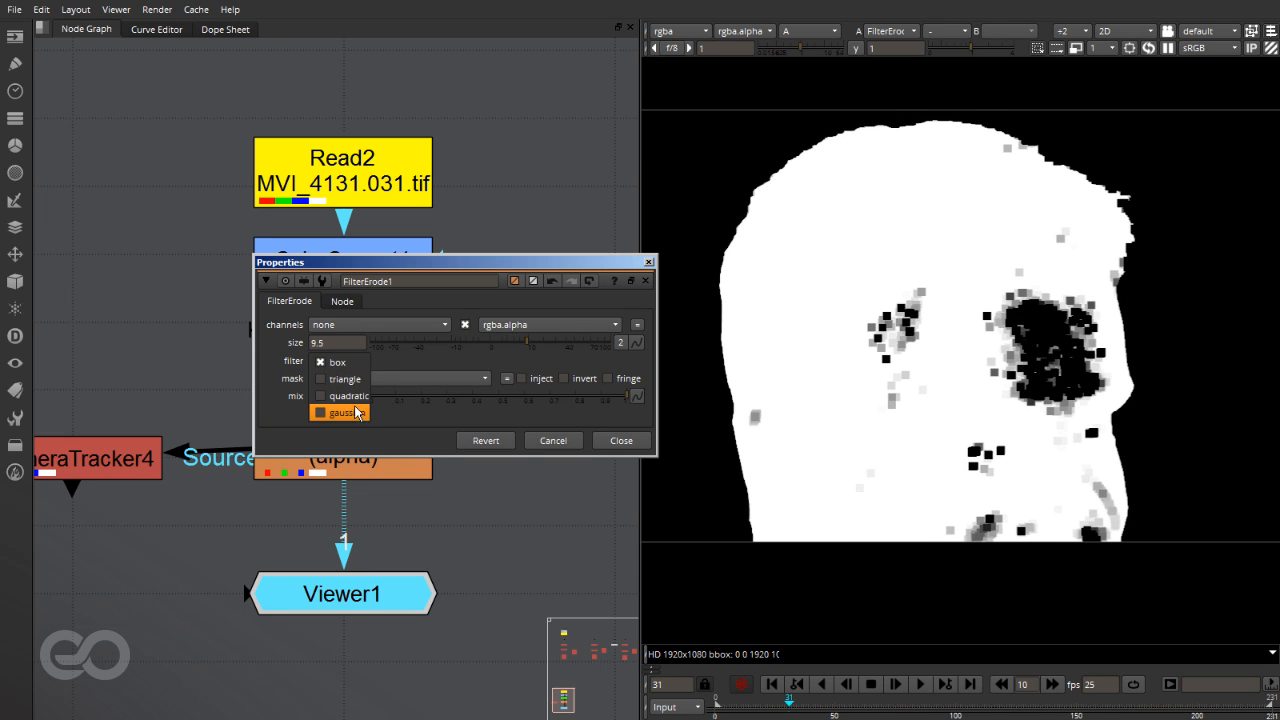
{"action": "left_click", "coordinate": [340, 412]}
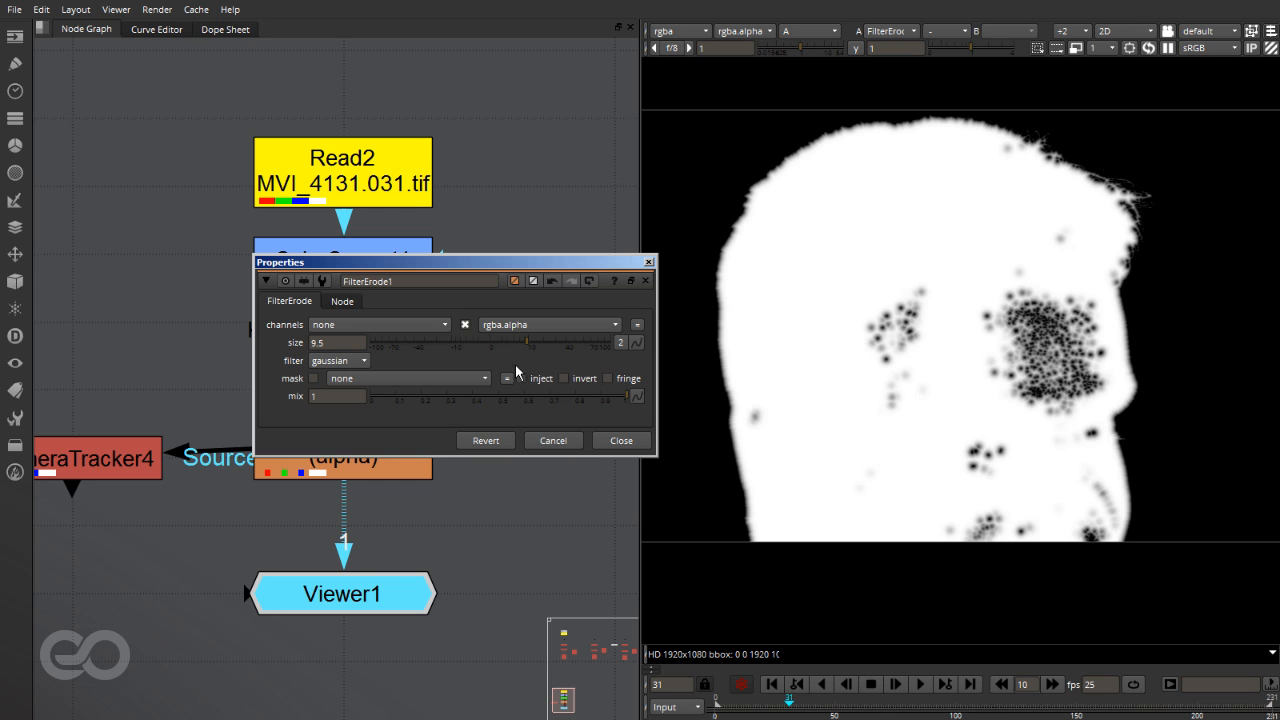
{"action": "left_click_drag", "start_coordinate": [530, 340], "coordinate": [541, 346]}
{"action": "left_click", "coordinate": [340, 360]}
{"action": "left_click", "coordinate": [340, 343]}
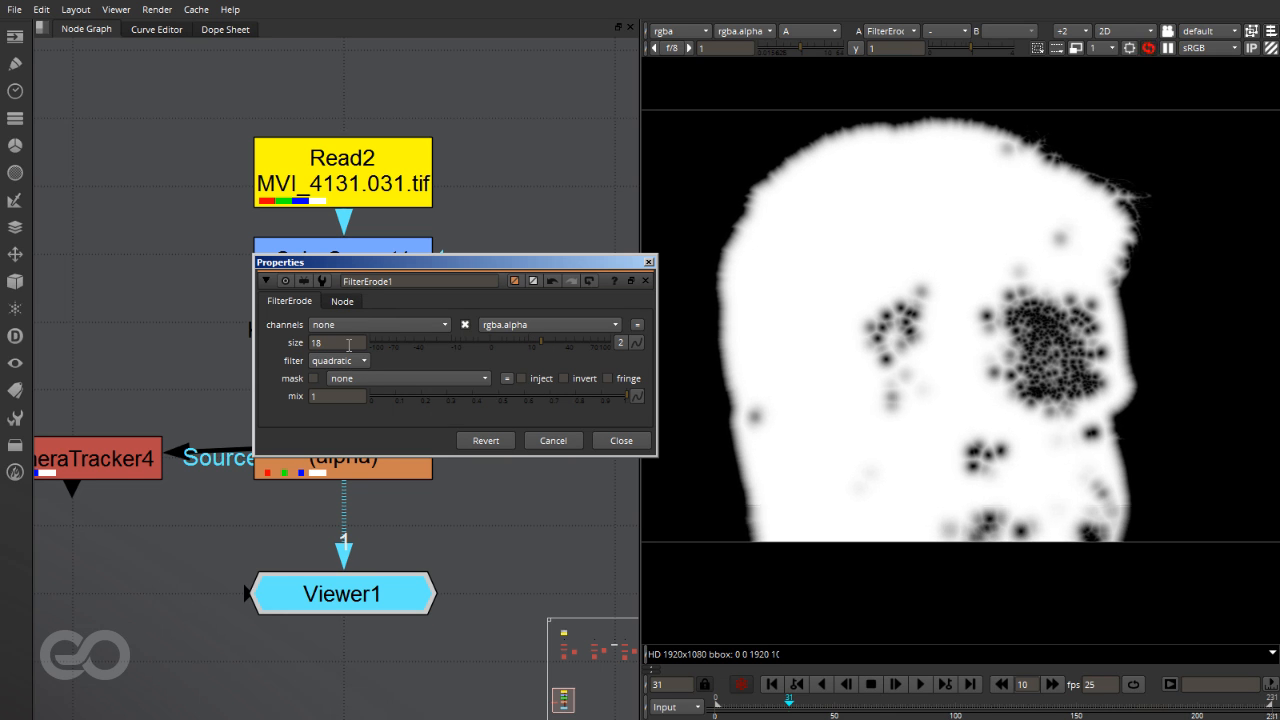
Step: Inspect the eroded matte's soft edge around the hair and face, comparing it with the color image
{"action": "key", "text": "a"}
{"action": "key", "text": "a"}
{"action": "scroll", "coordinate": [1101, 169], "scroll_direction": "up", "scroll_amount": 5}
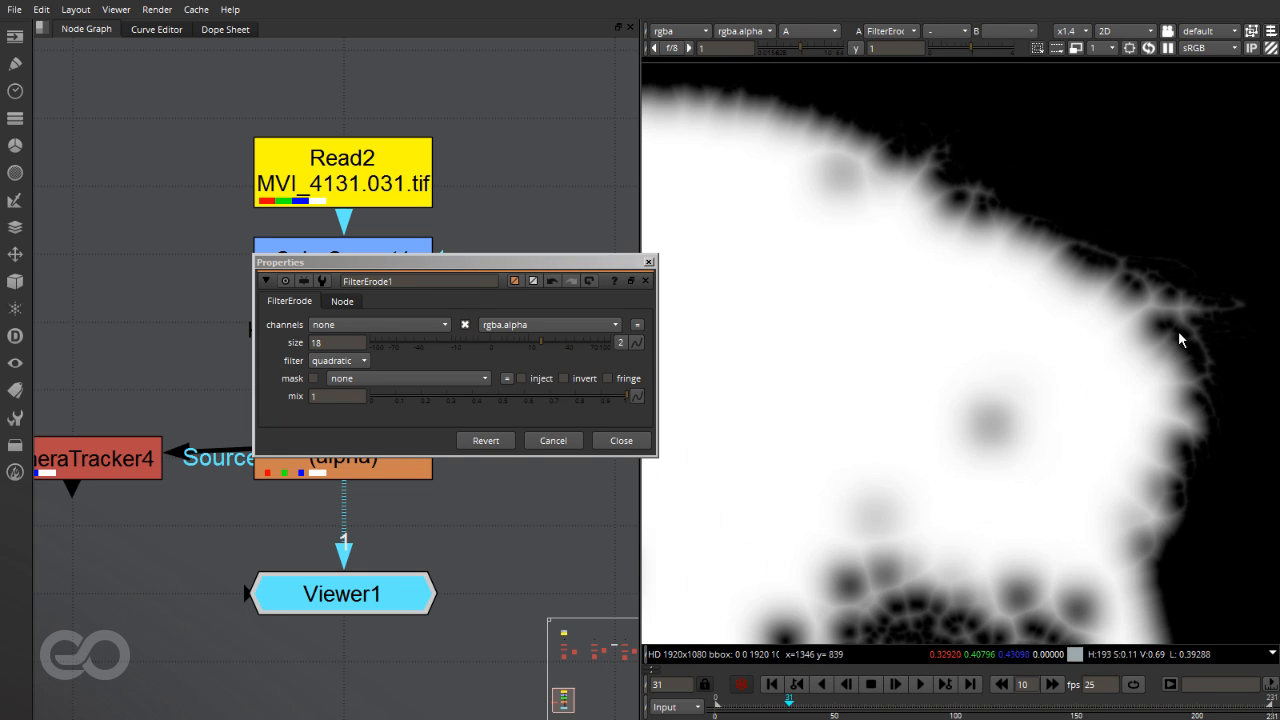
{"action": "key", "text": "f"}
{"action": "scroll", "coordinate": [1026, 370], "scroll_direction": "up", "scroll_amount": 4}
{"action": "scroll", "coordinate": [1028, 375], "scroll_direction": "down", "scroll_amount": 4}
{"action": "scroll", "coordinate": [892, 368], "scroll_direction": "up", "scroll_amount": 2}
{"action": "scroll", "coordinate": [892, 368], "scroll_direction": "up", "scroll_amount": 2}
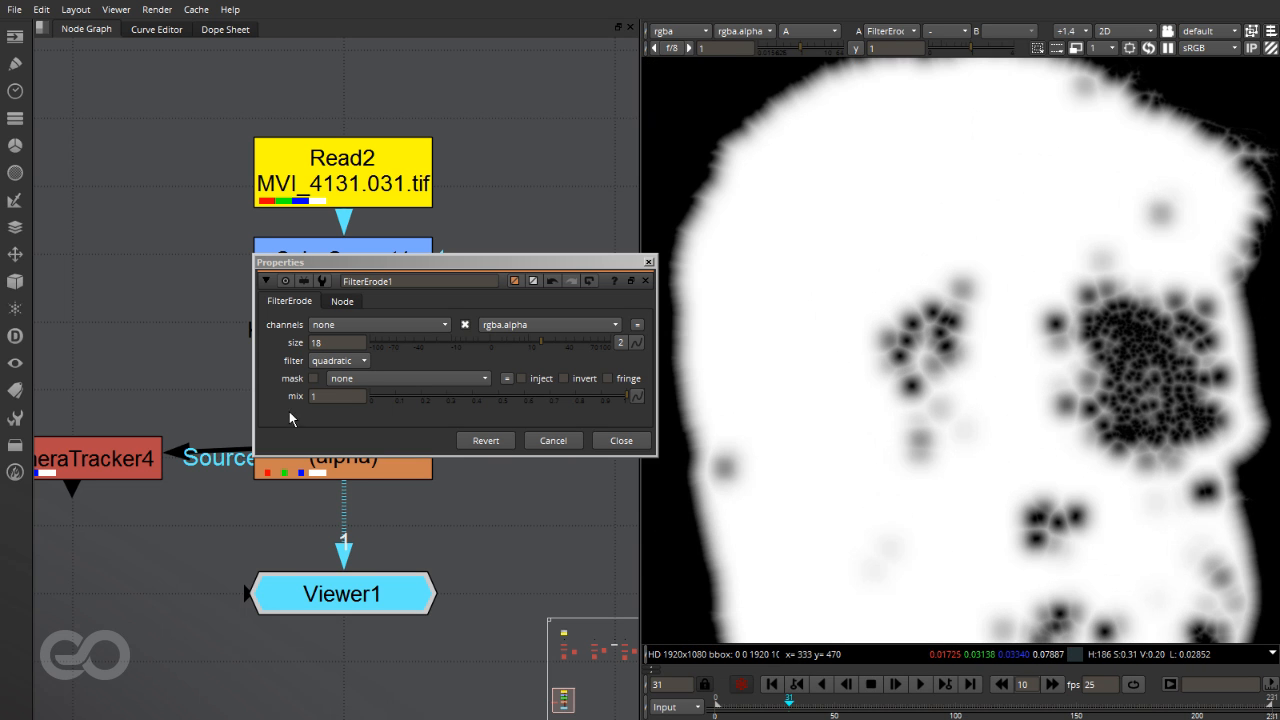
Step: Try the triangle filter on FilterErode1
{"action": "left_click", "coordinate": [350, 362]}
{"action": "left_click", "coordinate": [348, 378]}
{"action": "left_click", "coordinate": [343, 364]}
{"action": "left_click", "coordinate": [342, 329]}
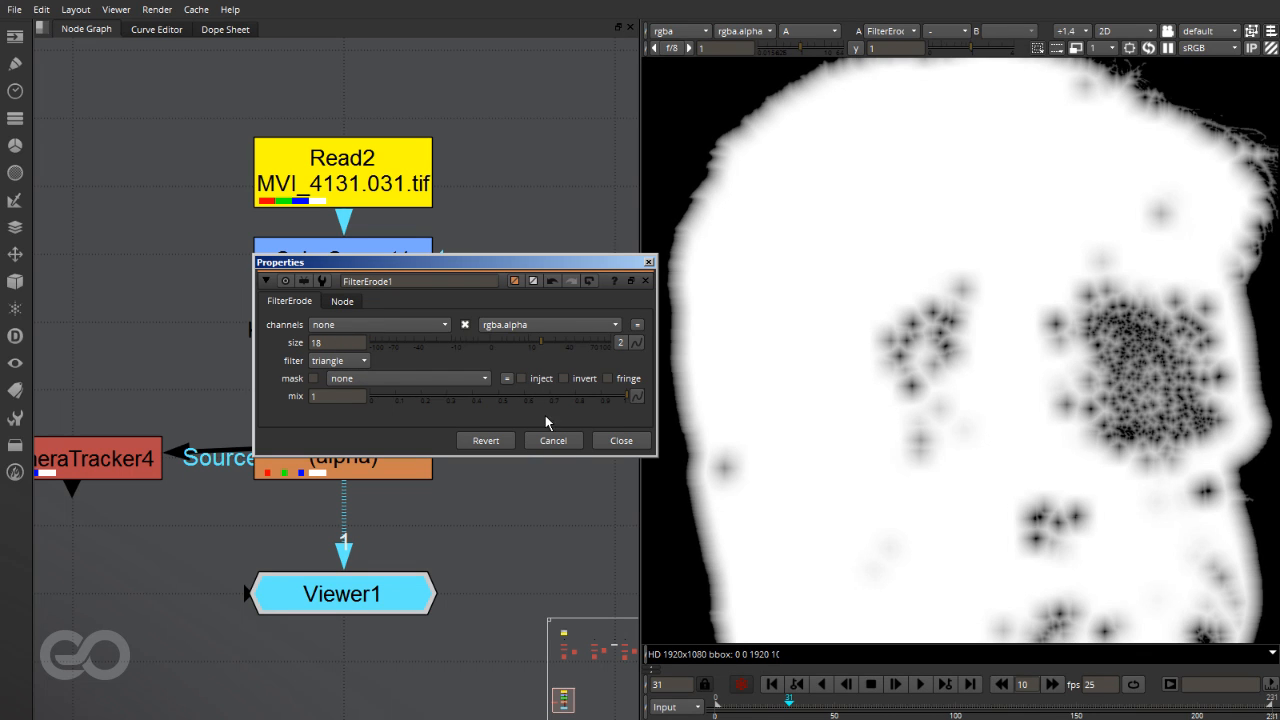
Step: Close the erode's properties and delete the FilterErode1 node
{"action": "left_click", "coordinate": [630, 446]}
{"action": "left_click", "coordinate": [332, 462]}
{"action": "key", "text": "Delete"}
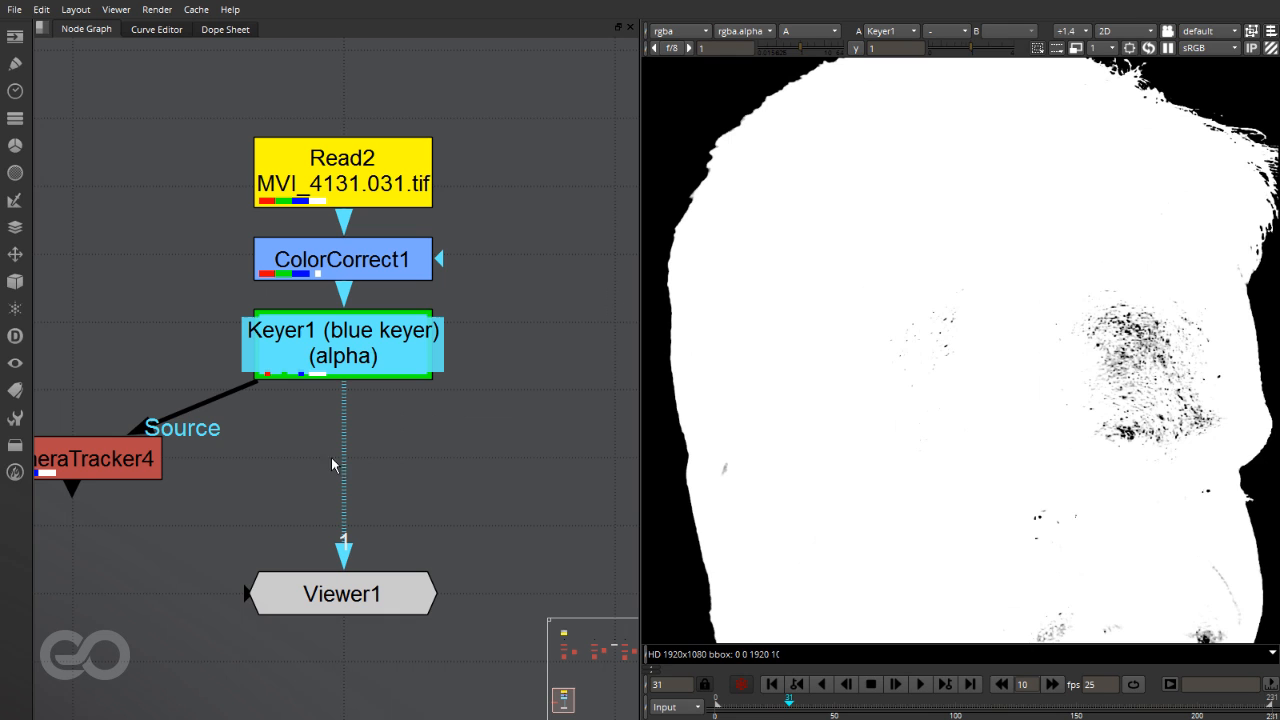
Step: Add an Erode (fast) node after Keyer1 and give it a negative size to shrink the head matte on all channels
{"action": "left_click", "coordinate": [15, 172]}
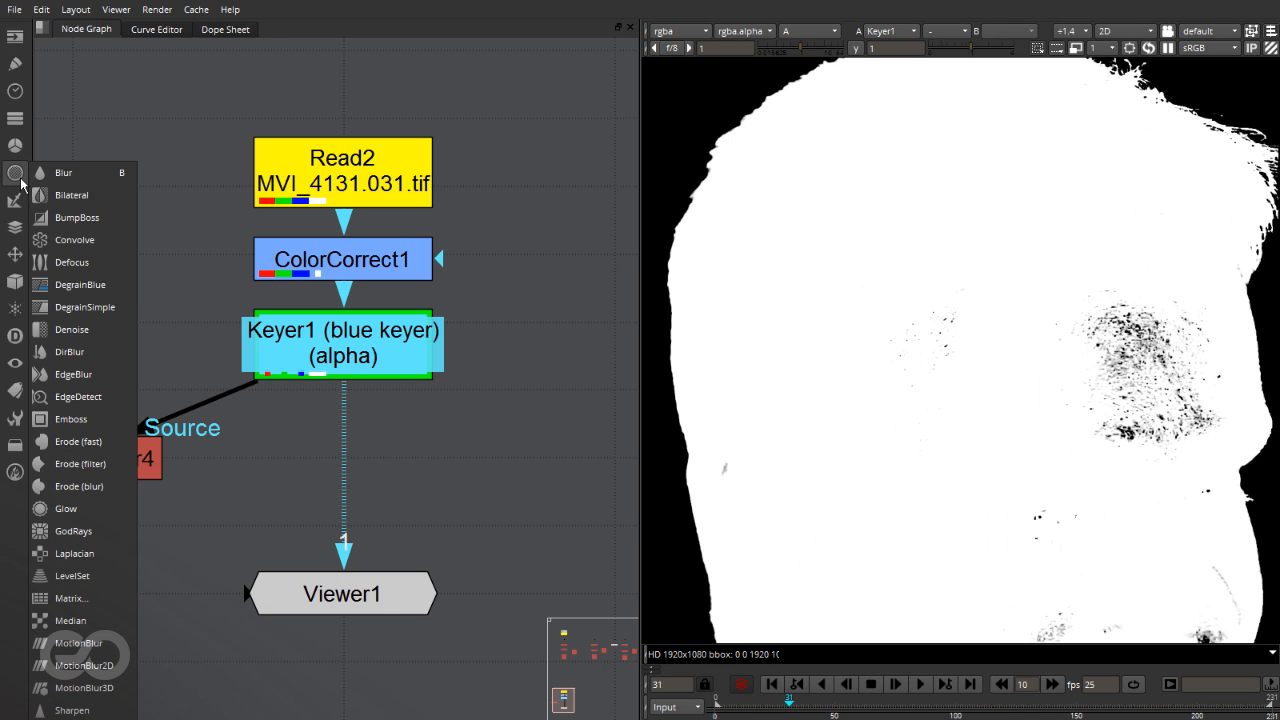
{"action": "left_click", "coordinate": [99, 438]}
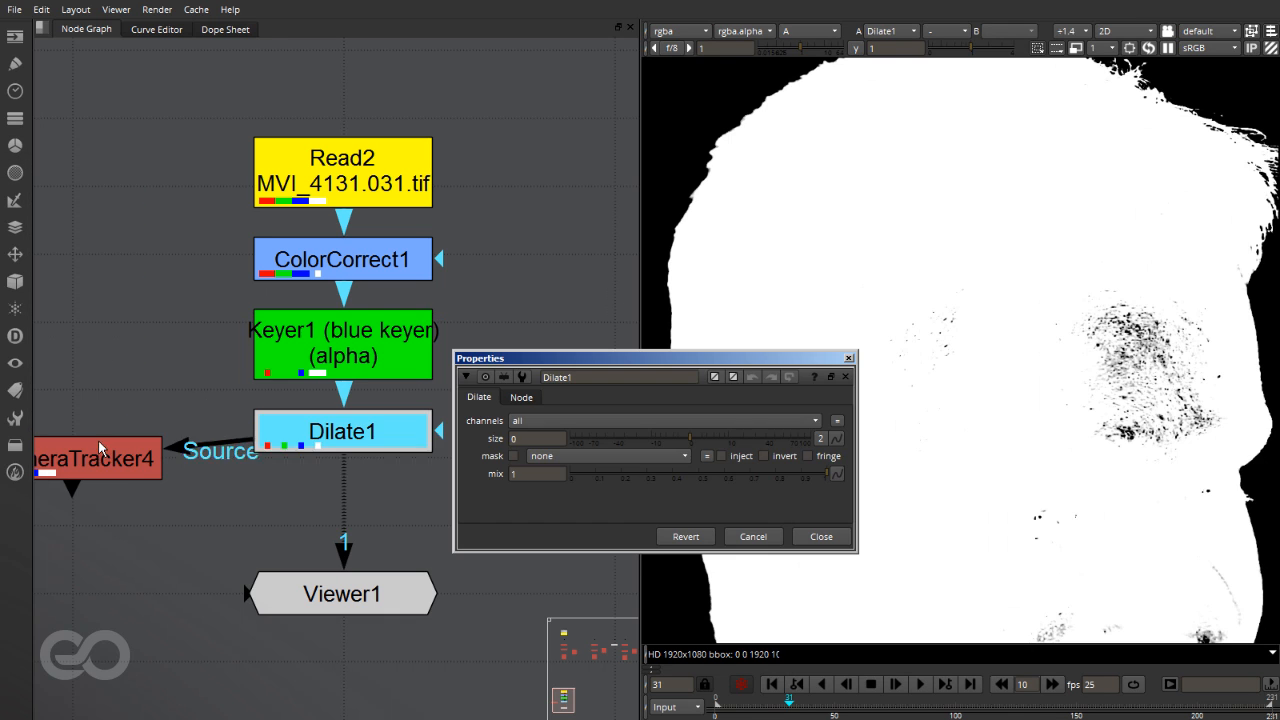
{"action": "mouse_move", "coordinate": [657, 438]}
{"action": "left_mouse_down"}
{"action": "mouse_move", "coordinate": [685, 439]}
{"action": "mouse_move", "coordinate": [642, 445]}
{"action": "mouse_move", "coordinate": [657, 442]}
{"action": "left_mouse_up"}
{"action": "left_click", "coordinate": [821, 537]}
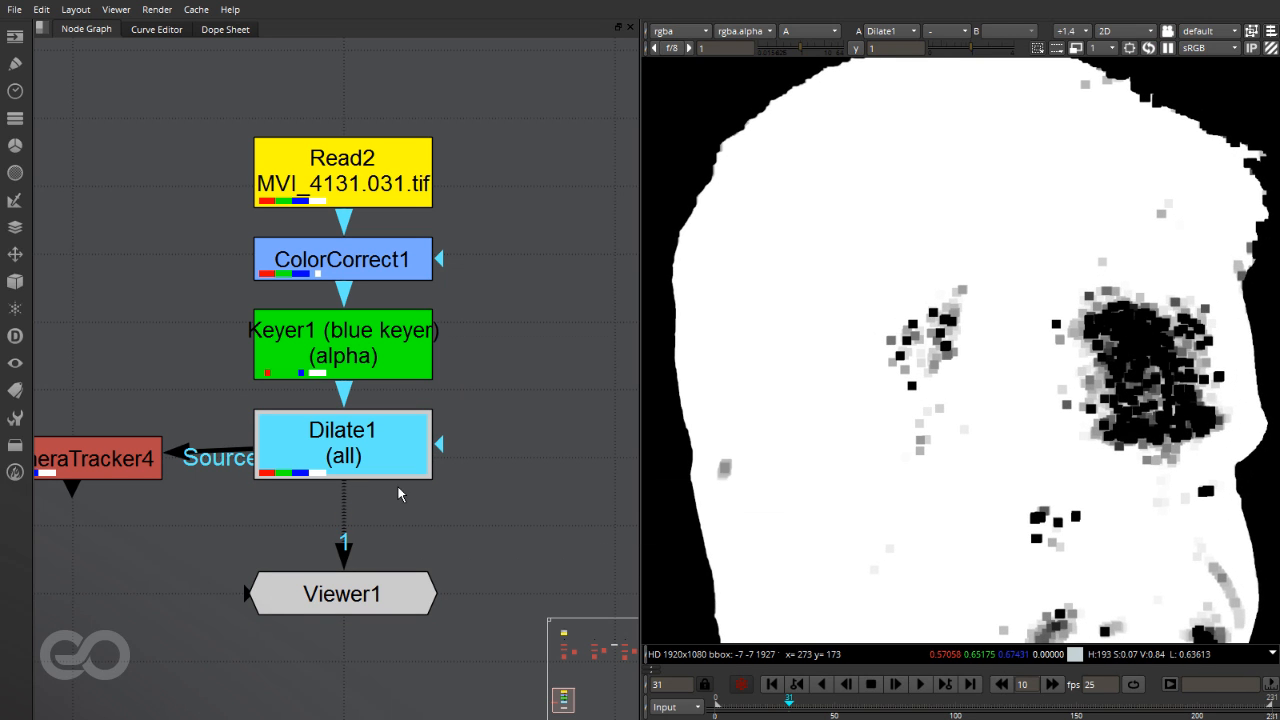
Step: Replace the Dilate1 node with an Erode (blur) node after Keyer1, with size 8.5 and blur 0.545
{"action": "key", "text": "Delete"}
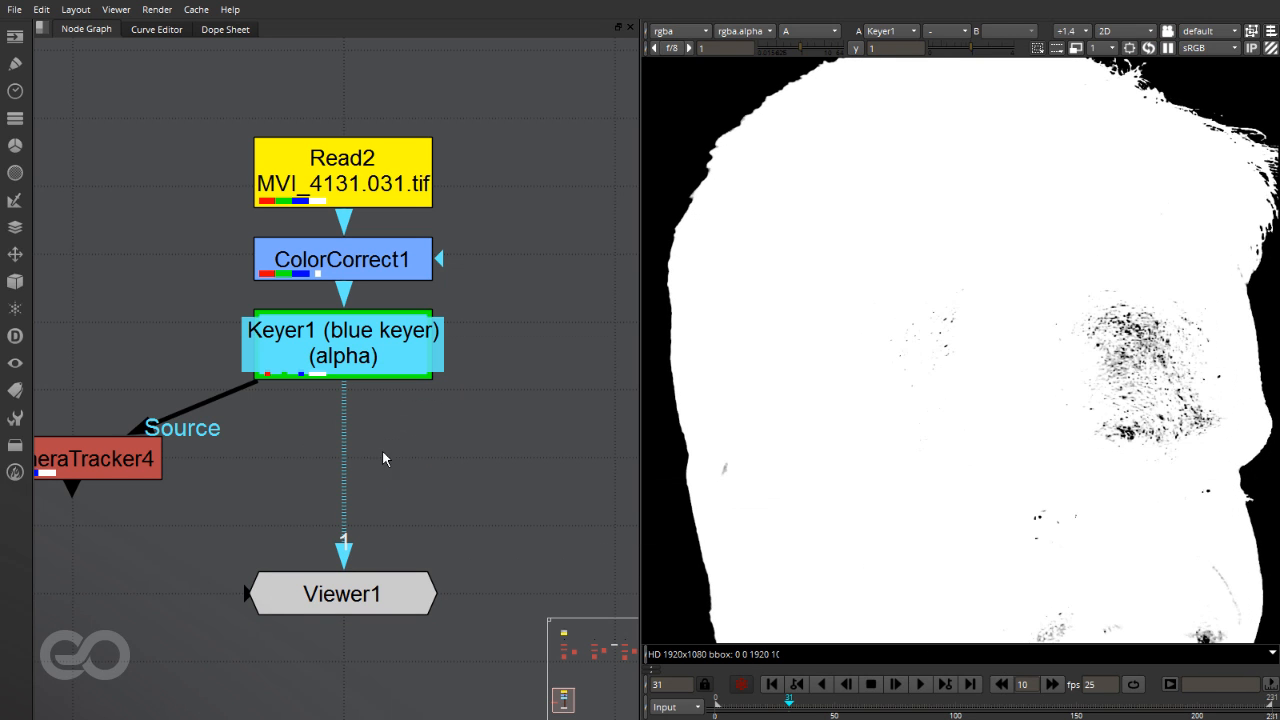
{"action": "left_click", "coordinate": [15, 172]}
{"action": "left_click", "coordinate": [100, 488]}
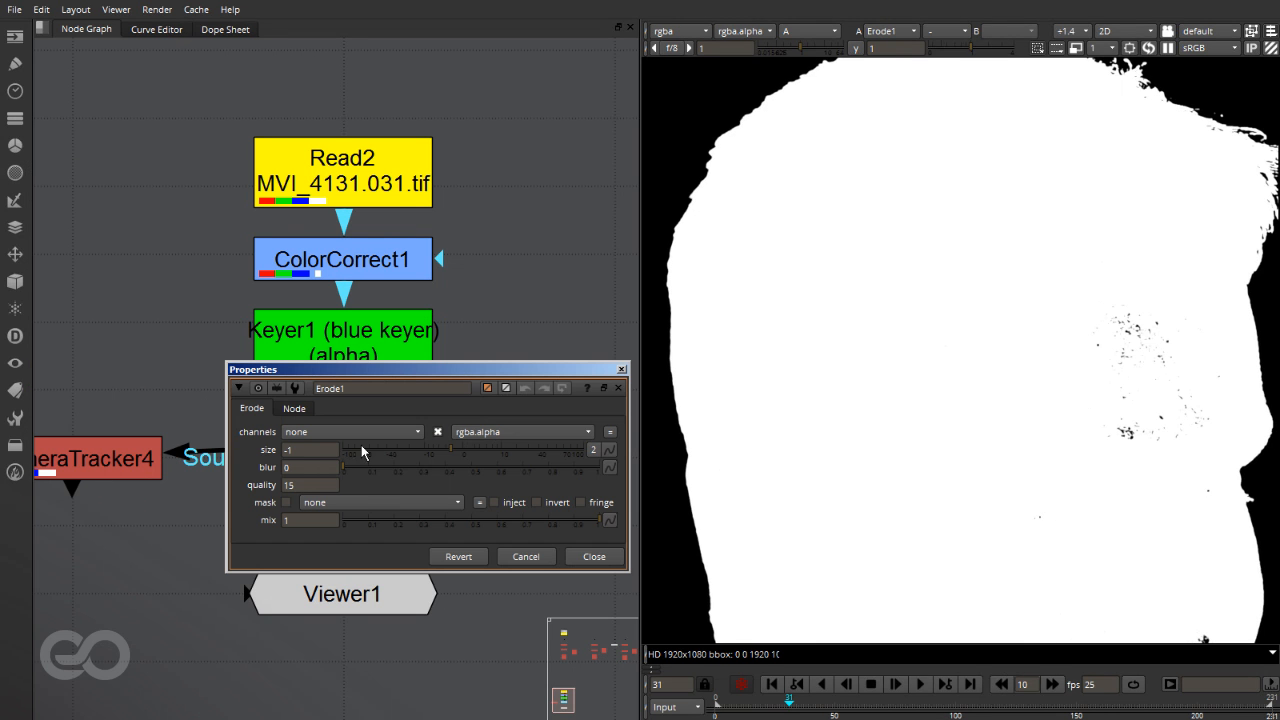
{"action": "left_click_drag", "start_coordinate": [451, 446], "coordinate": [497, 451]}
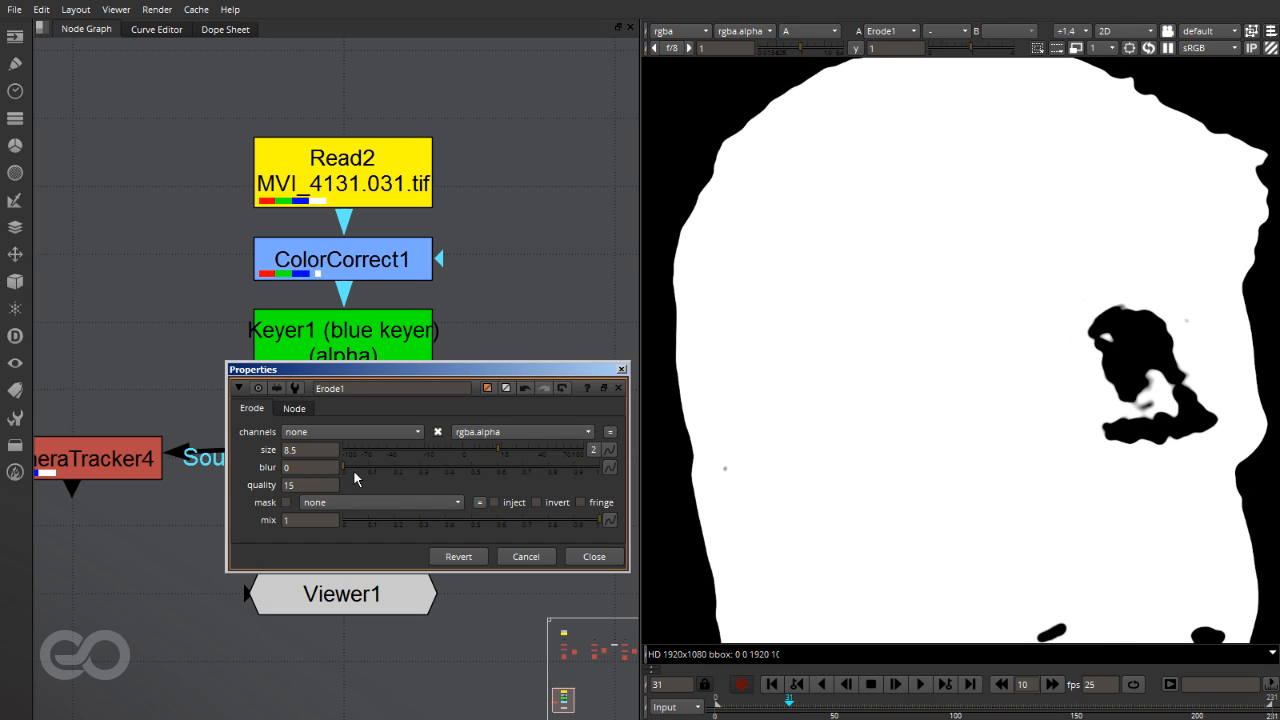
{"action": "left_click_drag", "start_coordinate": [346, 465], "coordinate": [482, 478]}
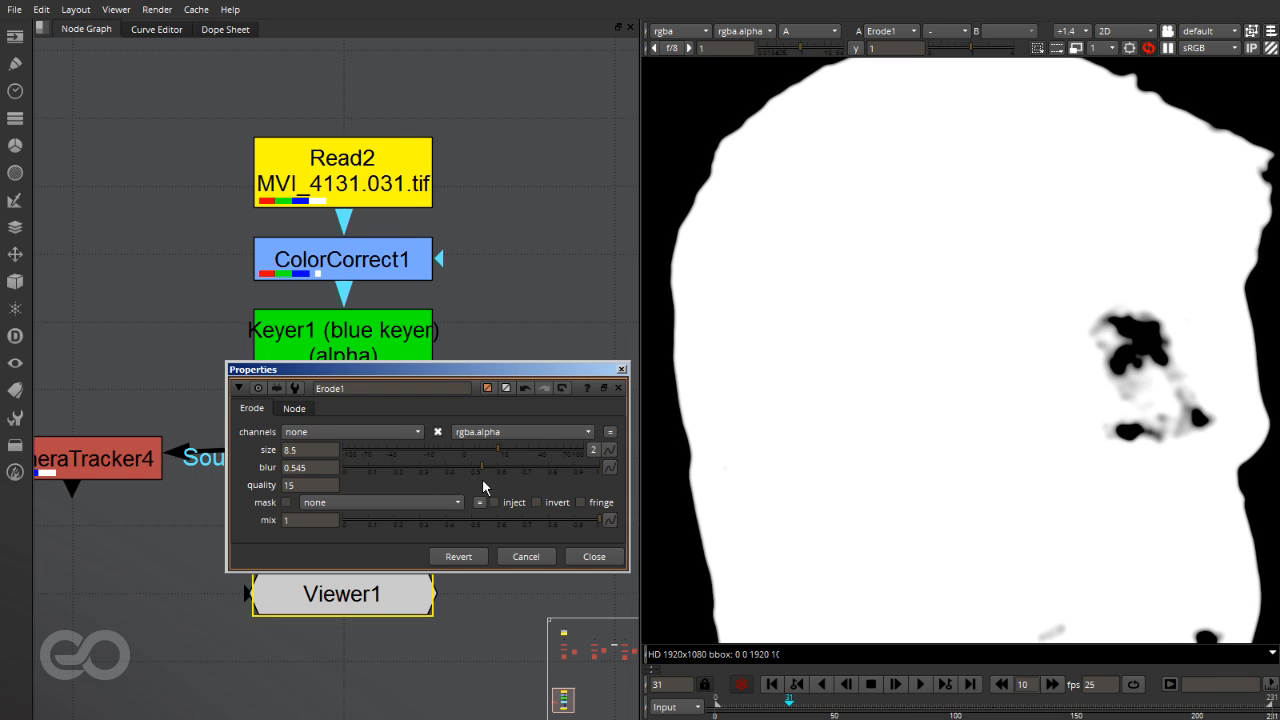
{"action": "left_click", "coordinate": [577, 556]}
{"action": "left_click", "coordinate": [577, 556]}
Step: Compare the head matte with Erode1 enabled and disabled along the head's edge, checking it against the color image
{"action": "scroll", "coordinate": [940, 400], "scroll_direction": "down", "scroll_amount": 2}
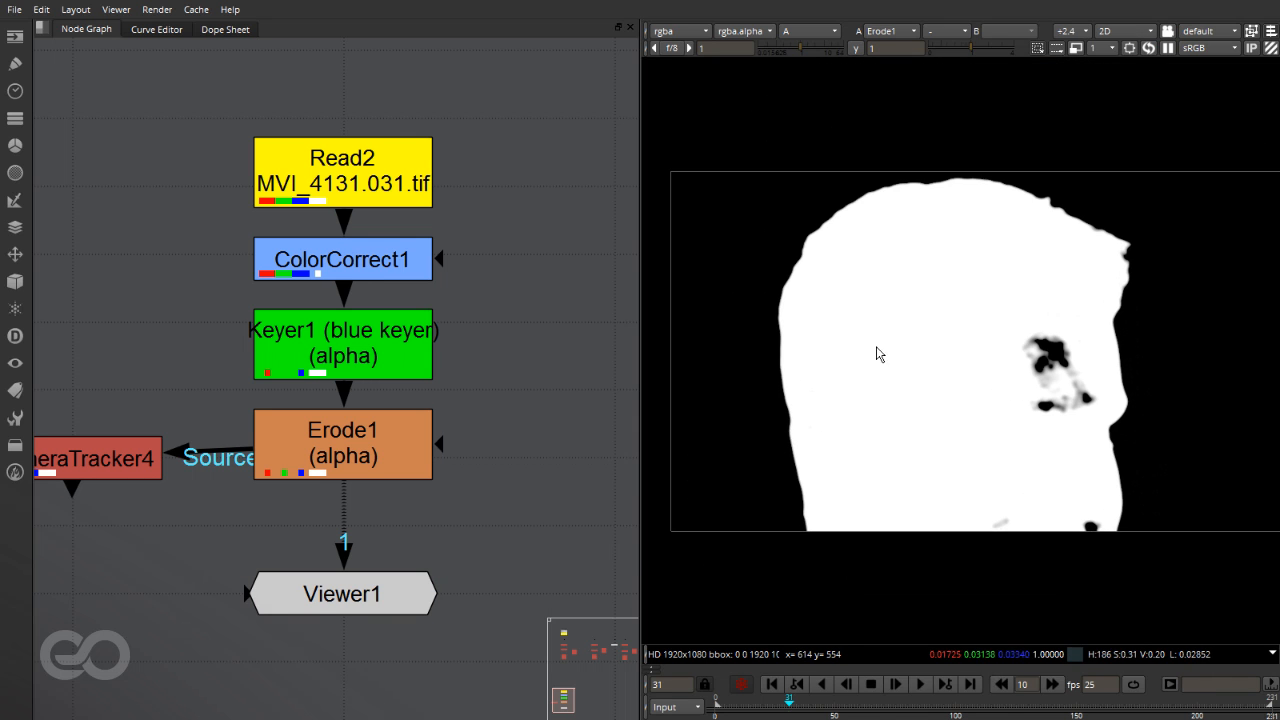
{"action": "key", "text": "a"}
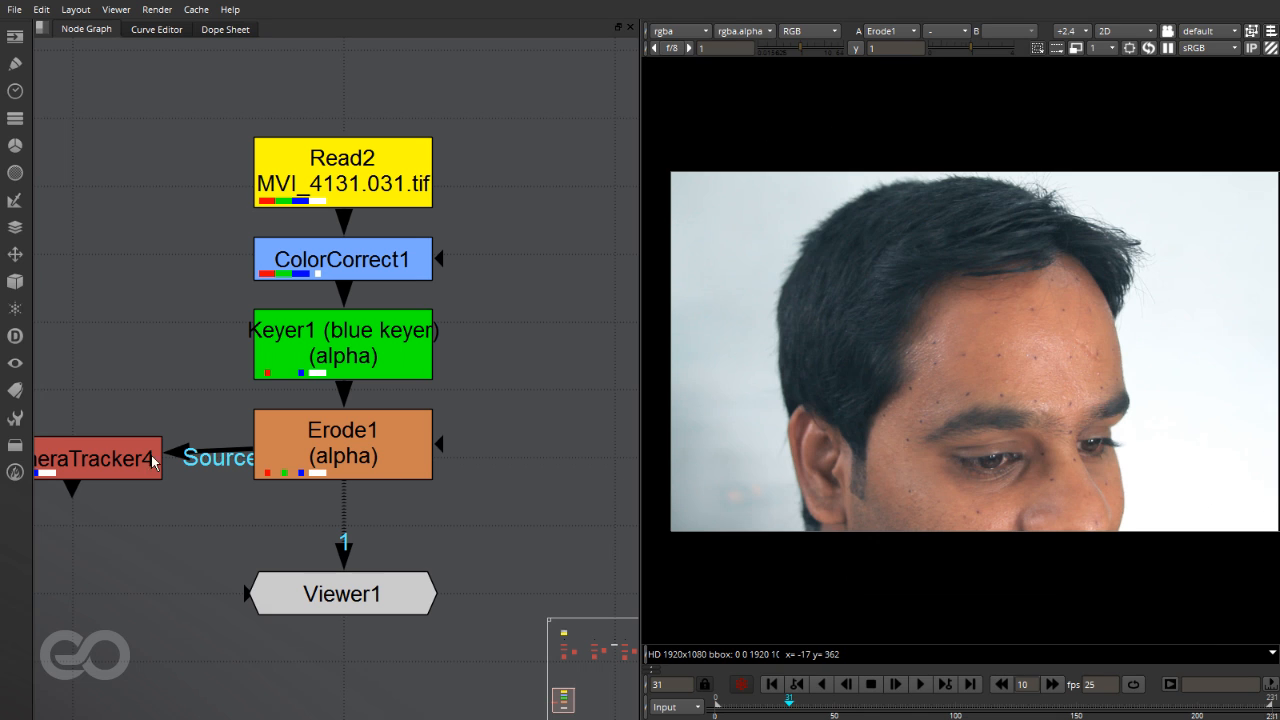
{"action": "key", "text": "a"}
{"action": "left_click", "coordinate": [348, 460]}
{"action": "key", "text": "d"}
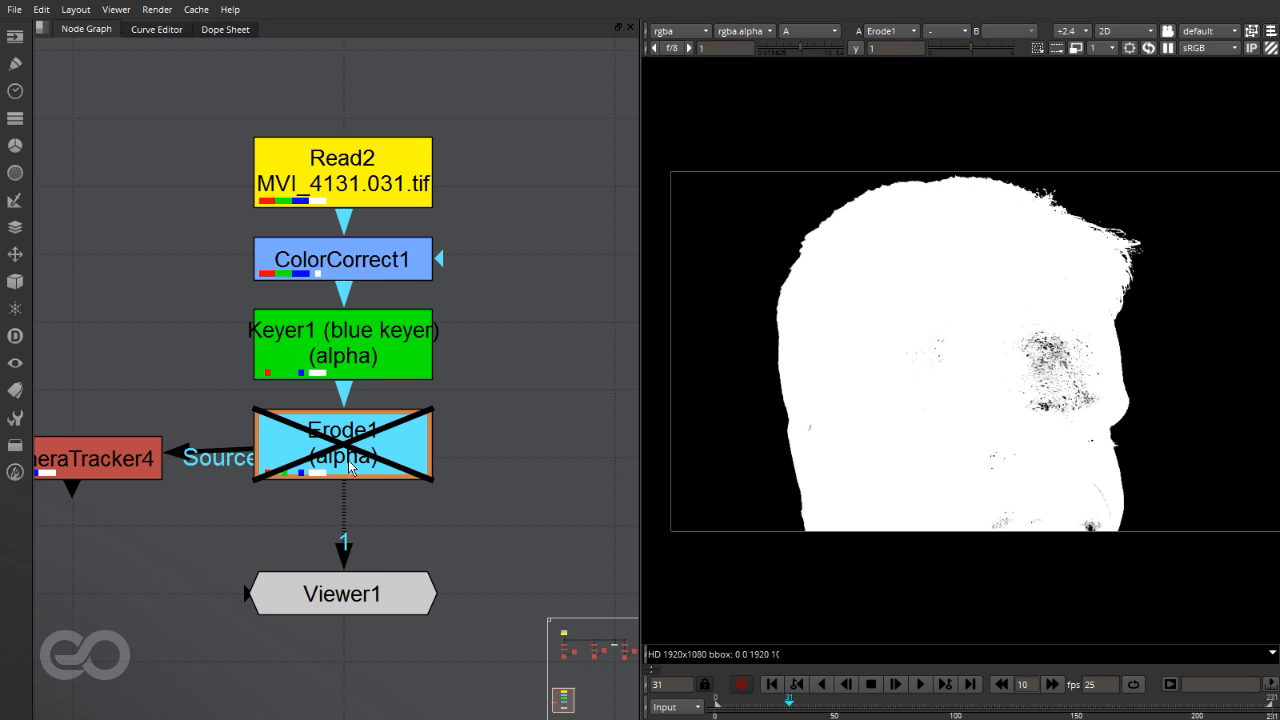
{"action": "scroll", "coordinate": [776, 343], "scroll_direction": "up", "scroll_amount": 3}
{"action": "scroll", "coordinate": [776, 343], "scroll_direction": "up", "scroll_amount": 2}
{"action": "key", "text": "d"}
{"action": "key", "text": "d"}
{"action": "key", "text": "d"}
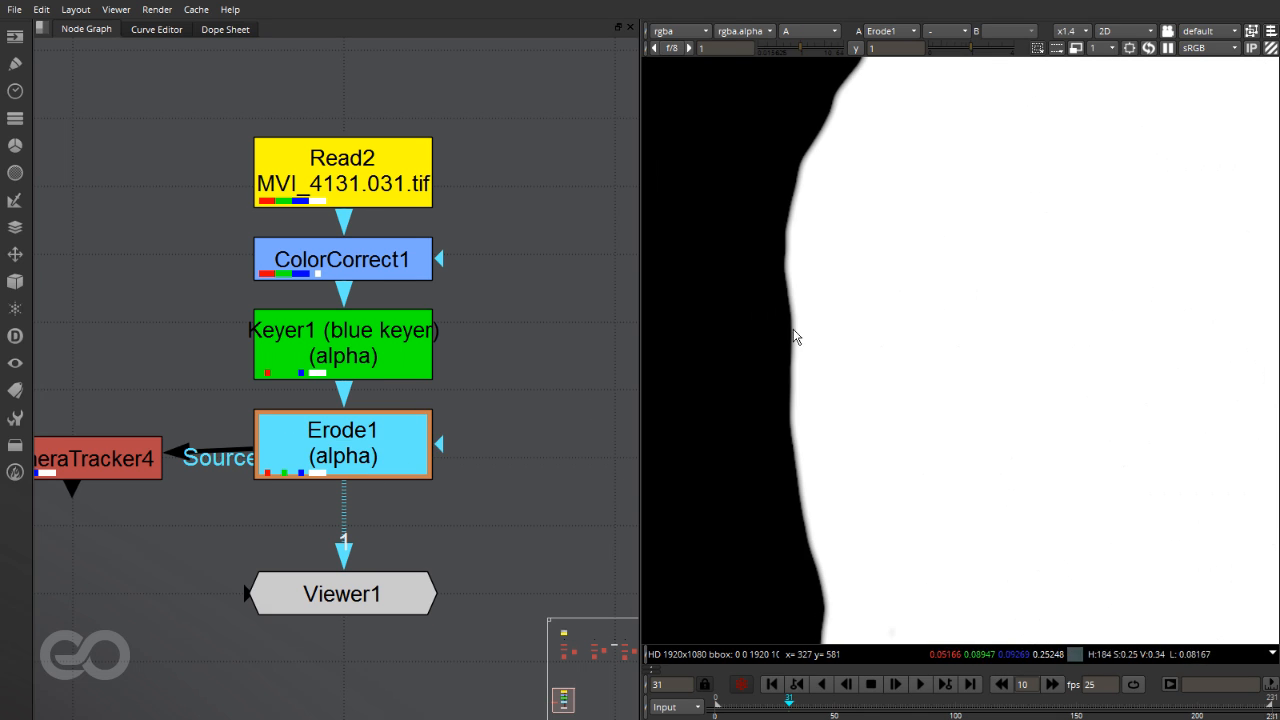
{"action": "key", "text": "d"}
{"action": "key", "text": "d"}
{"action": "key", "text": "d"}
{"action": "key", "text": "d"}
{"action": "key", "text": "f"}
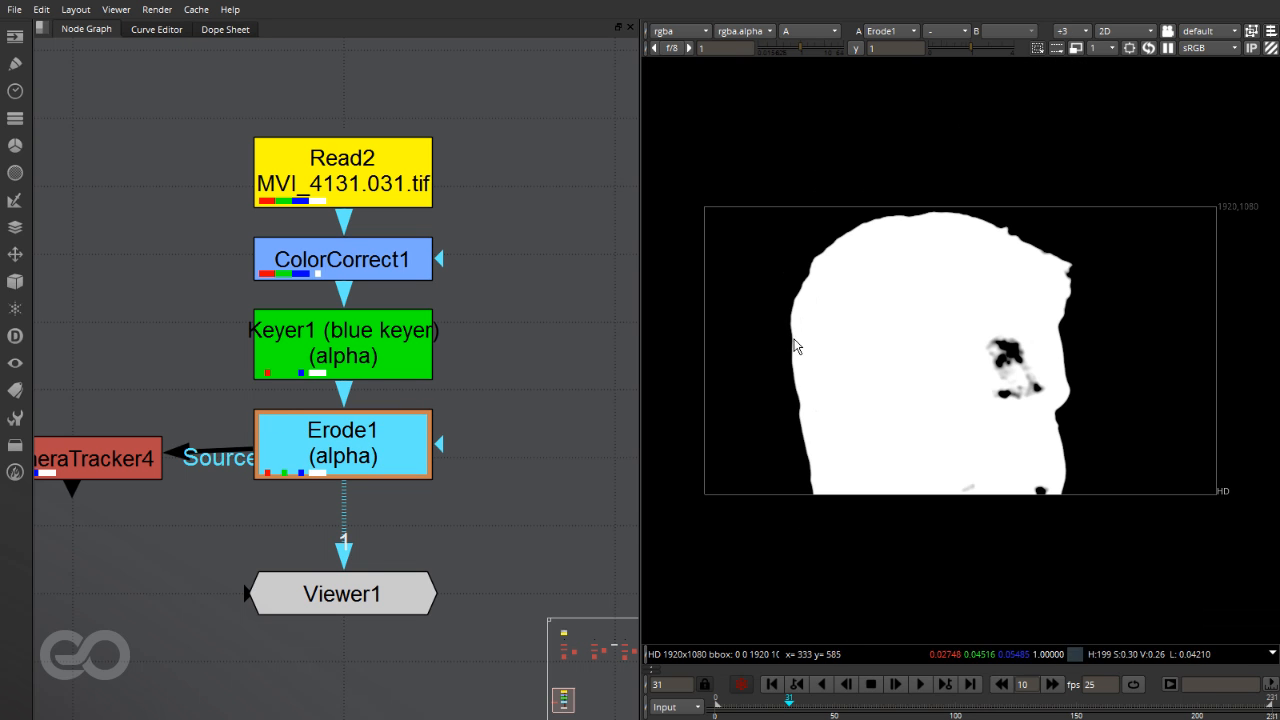
Step: View CameraTracker4 in color, open its properties and examine the feature points around the hair and forehead
{"action": "left_click", "coordinate": [105, 465]}
{"action": "key", "text": "1"}
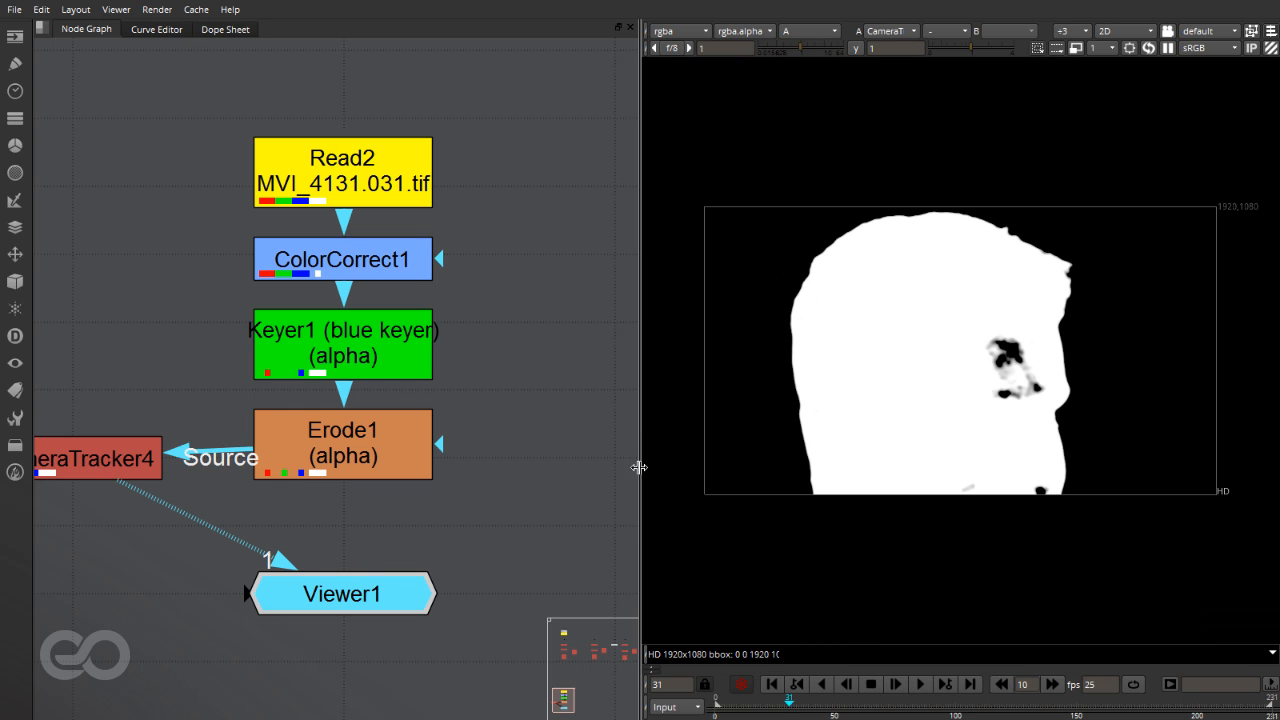
{"action": "double_click", "coordinate": [105, 465]}
{"action": "key", "text": "a"}
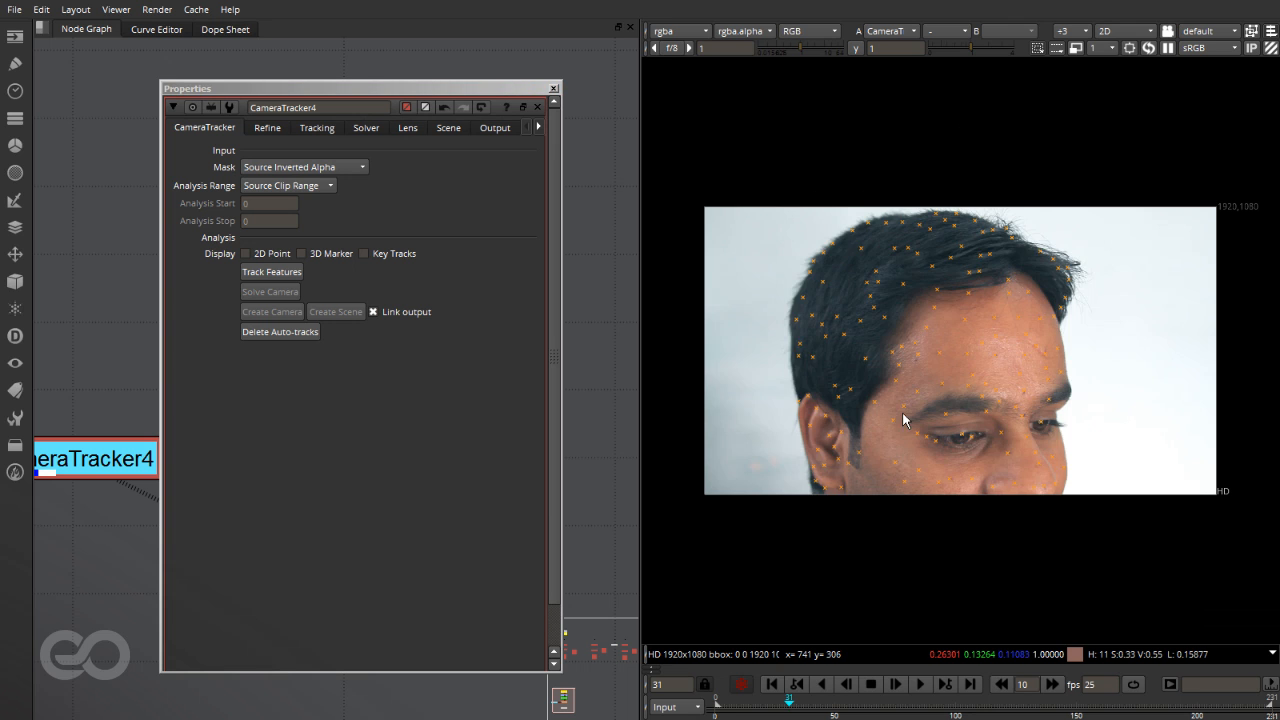
{"action": "scroll", "coordinate": [987, 246], "scroll_direction": "up", "scroll_amount": 4}
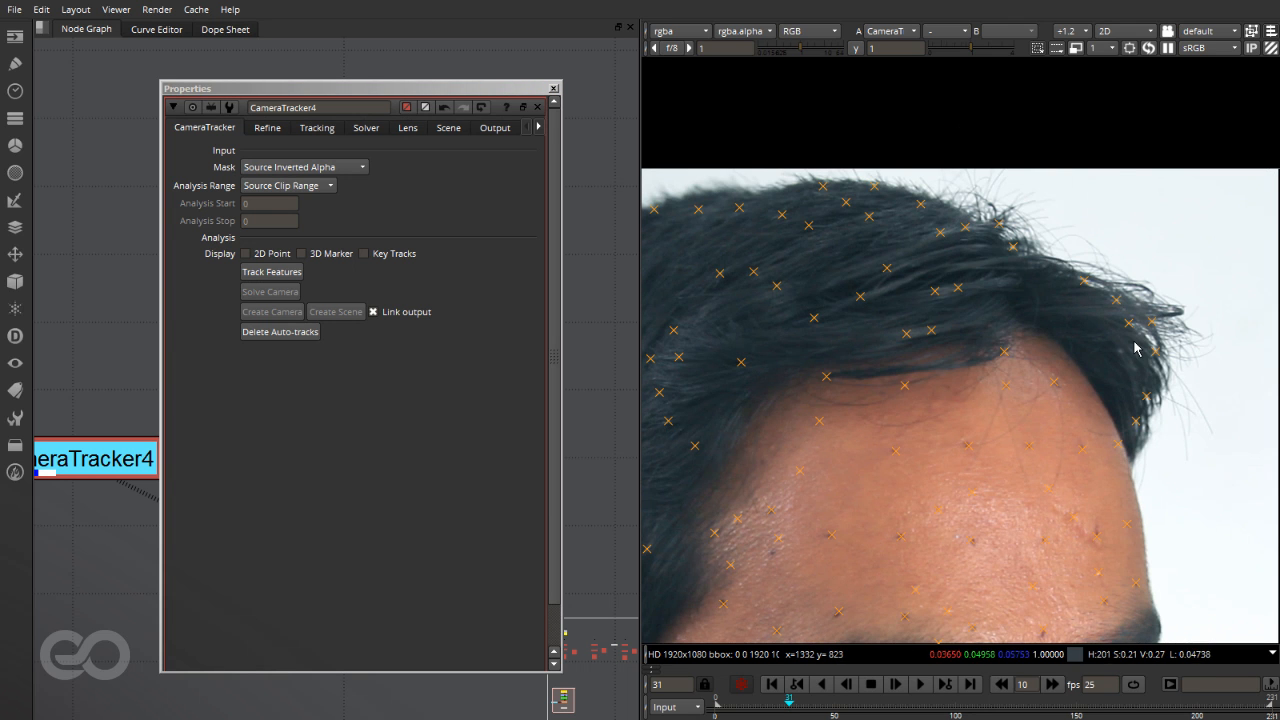
Step: Disable Erode1 and darken the viewer image to examine the feature points along the hair's edge
{"action": "mouse_move", "coordinate": [436, 97]}
{"action": "left_mouse_down"}
{"action": "mouse_move", "coordinate": [728, 37]}
{"action": "mouse_move", "coordinate": [449, 84]}
{"action": "left_mouse_up"}
{"action": "left_click", "coordinate": [350, 463]}
{"action": "key", "text": "d"}
{"action": "scroll", "coordinate": [960, 232], "scroll_direction": "down", "scroll_amount": 5}
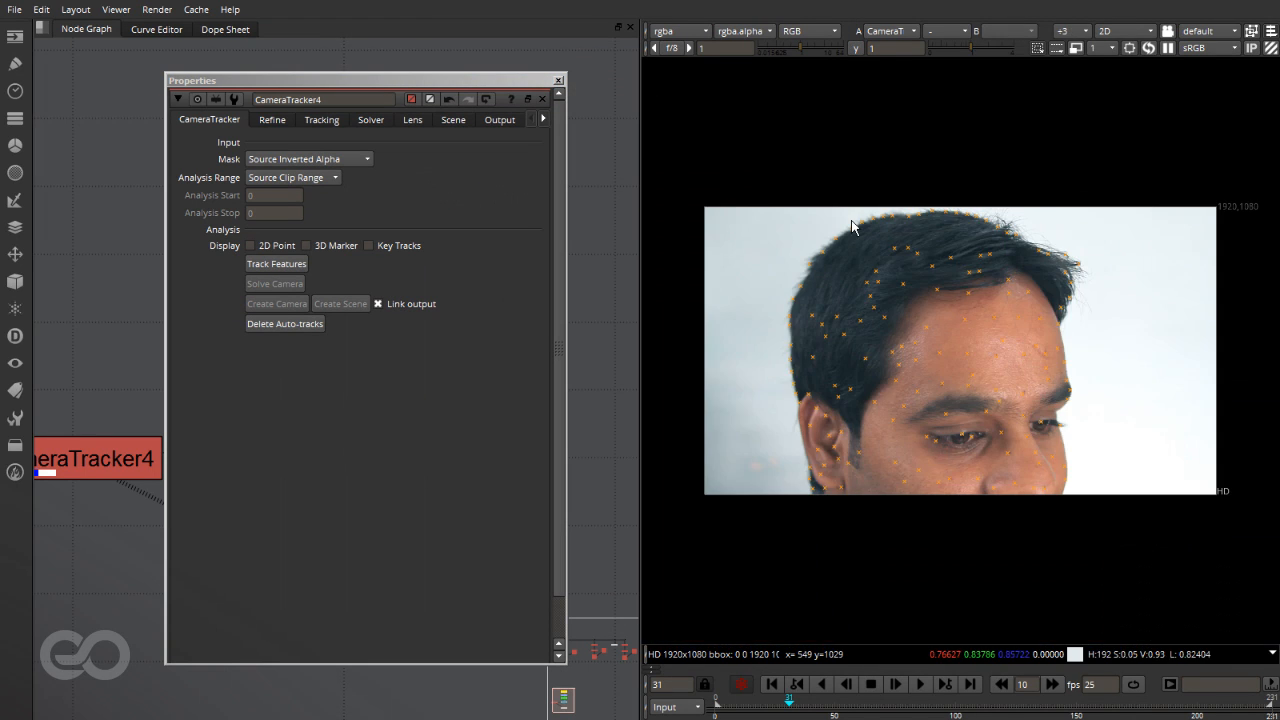
{"action": "scroll", "coordinate": [854, 230], "scroll_direction": "up", "scroll_amount": 6}
{"action": "left_click", "coordinate": [688, 48]}
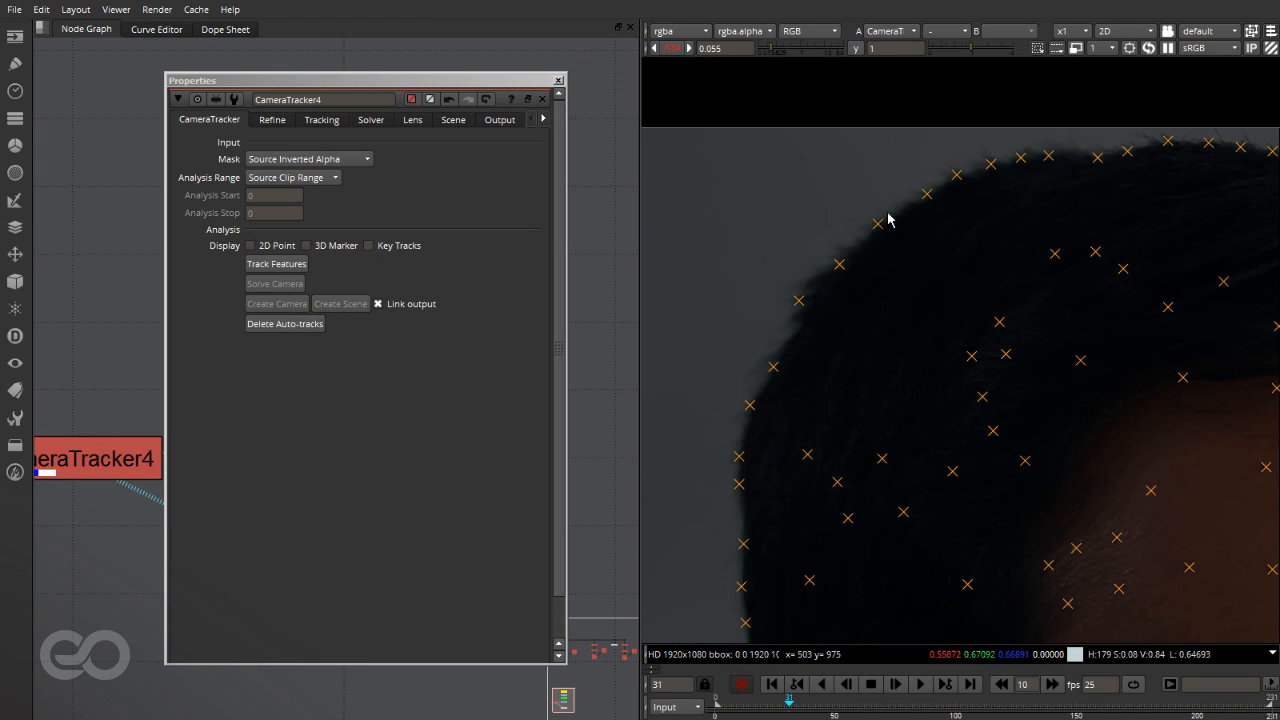
Step: Toggle Erode1 to compare how the feature points sit along the head's edge, leaving the node enabled
{"action": "left_click_drag", "start_coordinate": [346, 94], "coordinate": [522, 47]}
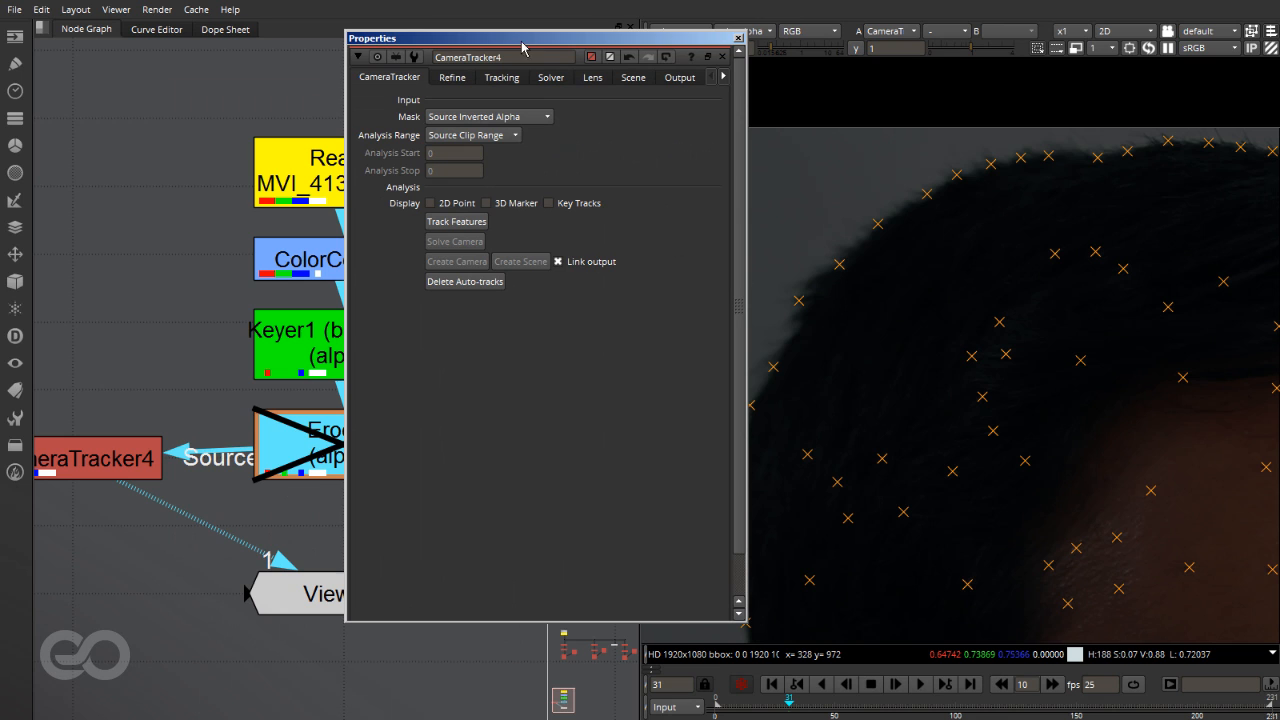
{"action": "left_click", "coordinate": [280, 470]}
{"action": "key", "text": "d"}
{"action": "key", "text": "d"}
{"action": "key", "text": "d"}
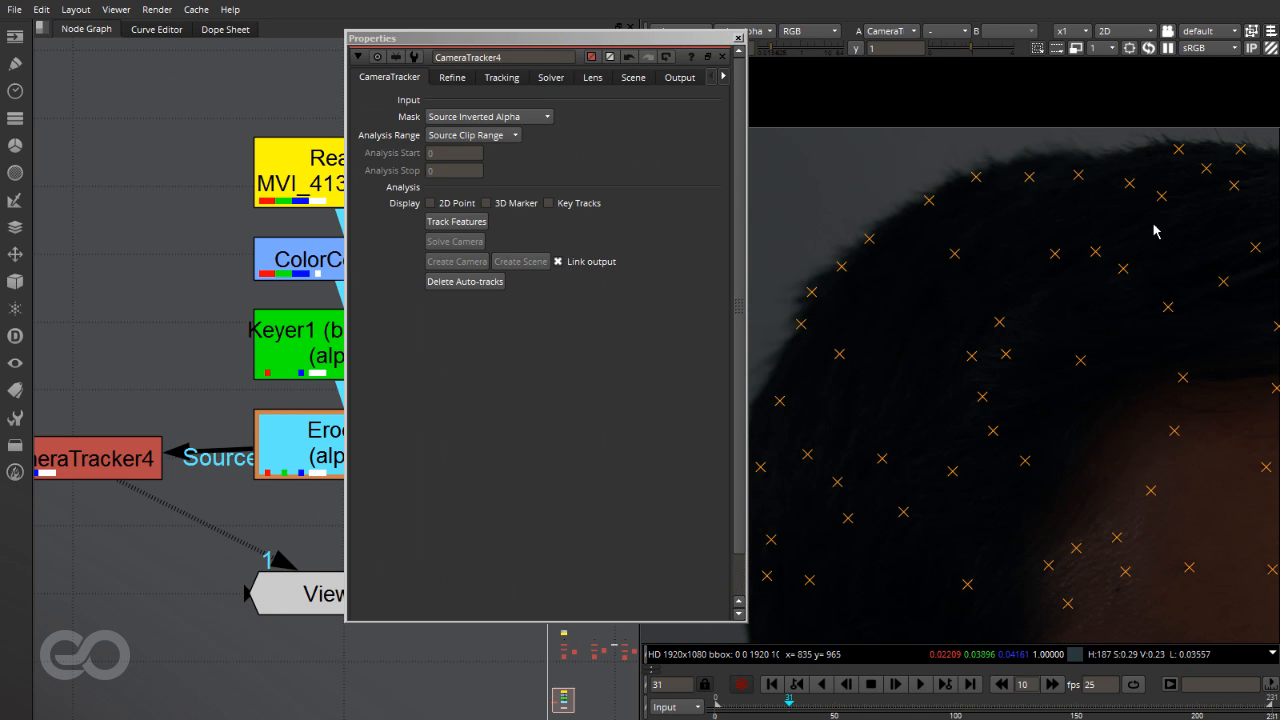
{"action": "scroll", "coordinate": [958, 228], "scroll_direction": "down", "scroll_amount": 5}
{"action": "left_click_drag", "start_coordinate": [604, 39], "coordinate": [434, 87]}
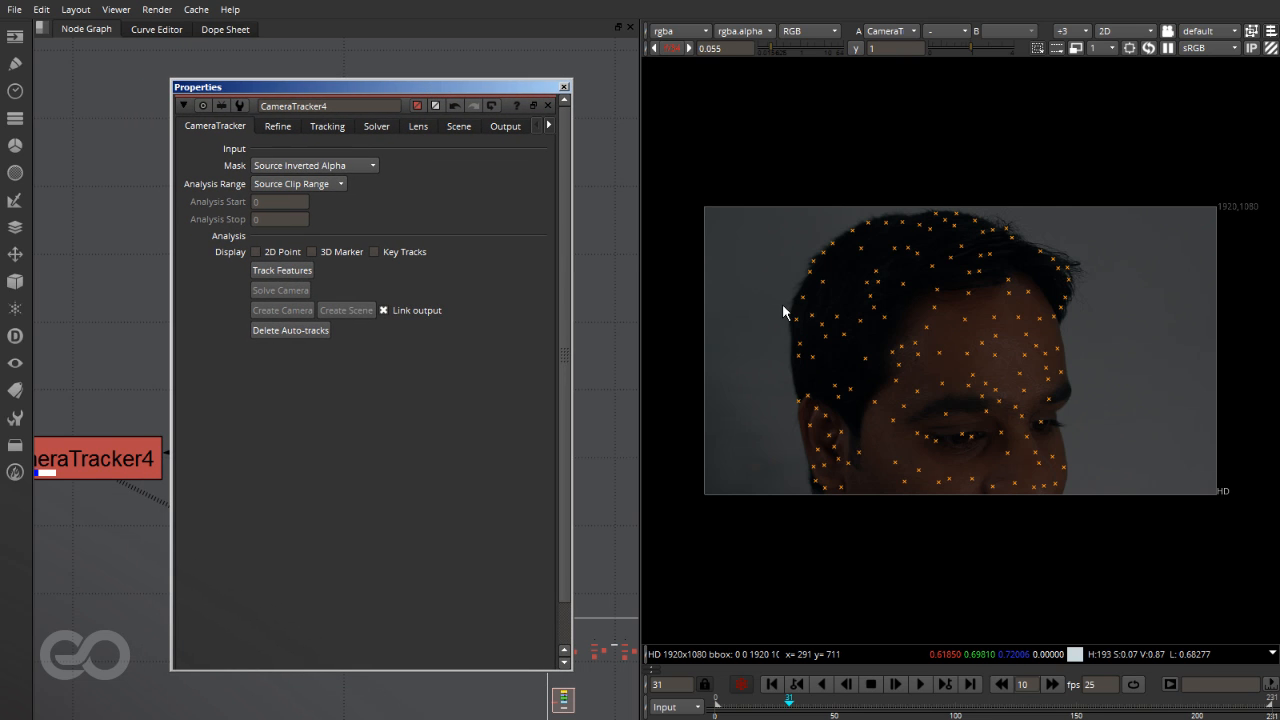
Step: Show the alpha at normal viewer exposure and try Source Alpha as CameraTracker4's mask
{"action": "left_click", "coordinate": [821, 317]}
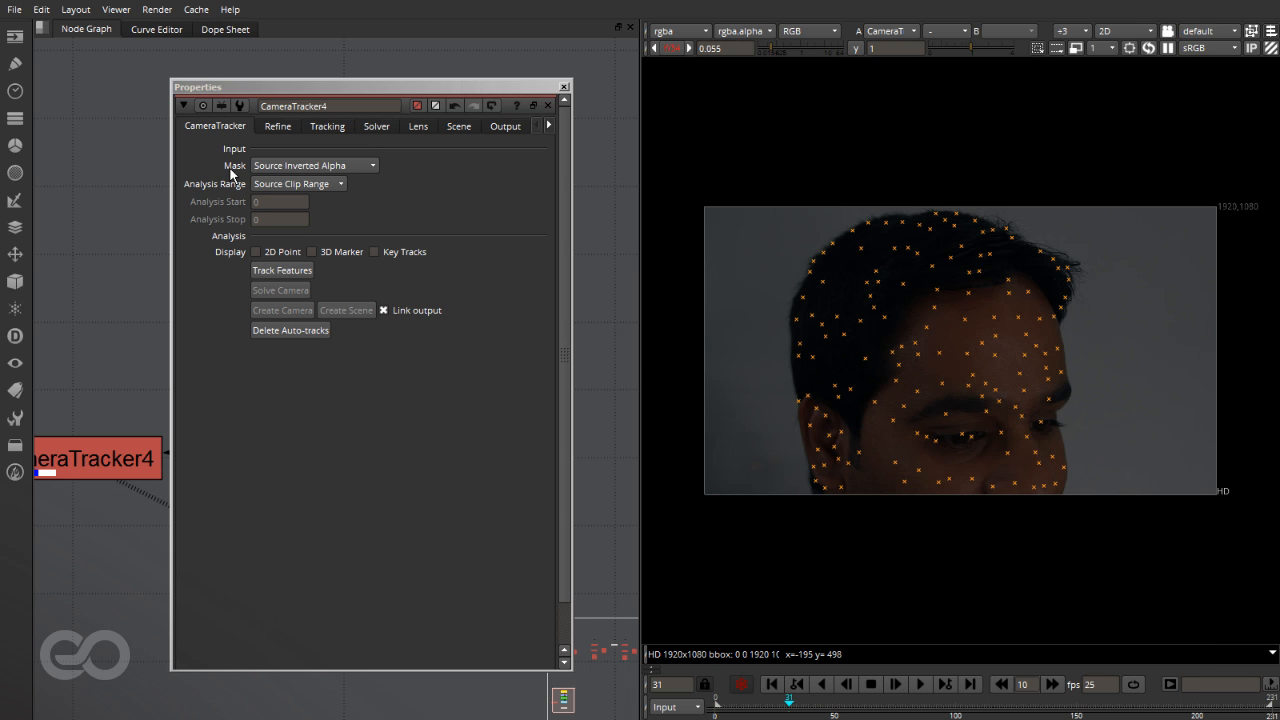
{"action": "left_click", "coordinate": [672, 48]}
{"action": "key", "text": "a"}
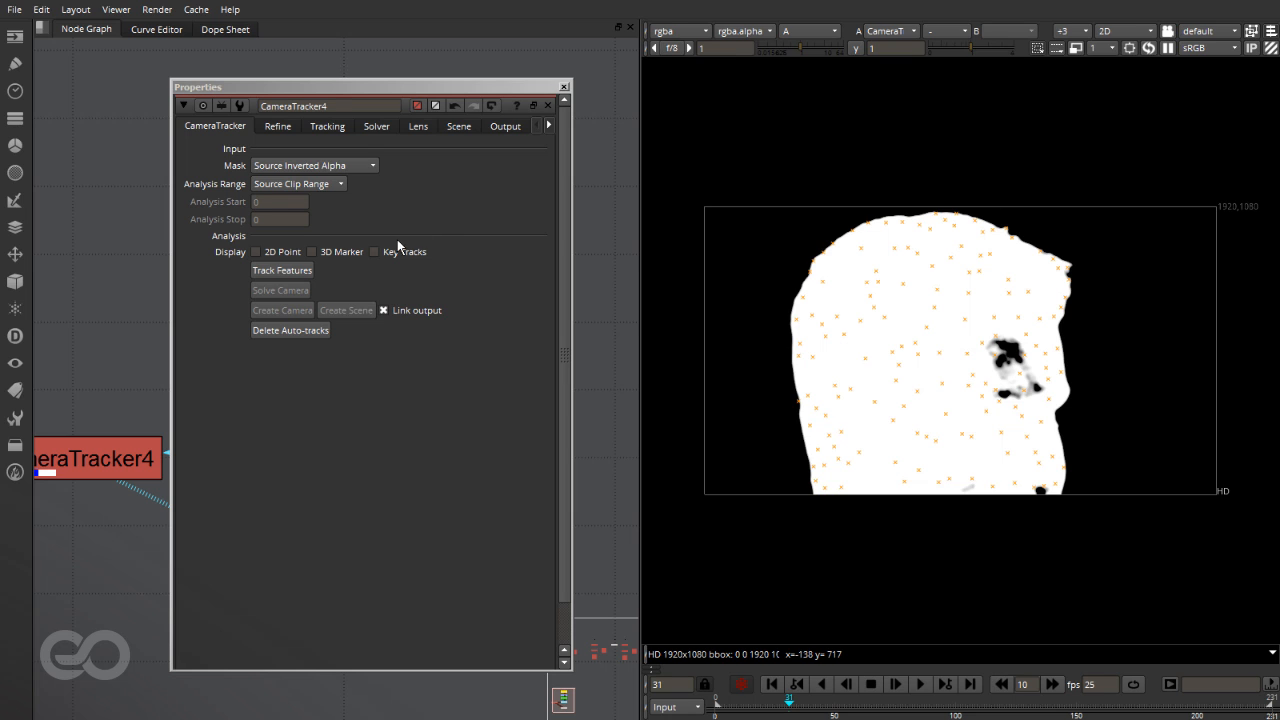
{"action": "left_click", "coordinate": [296, 163]}
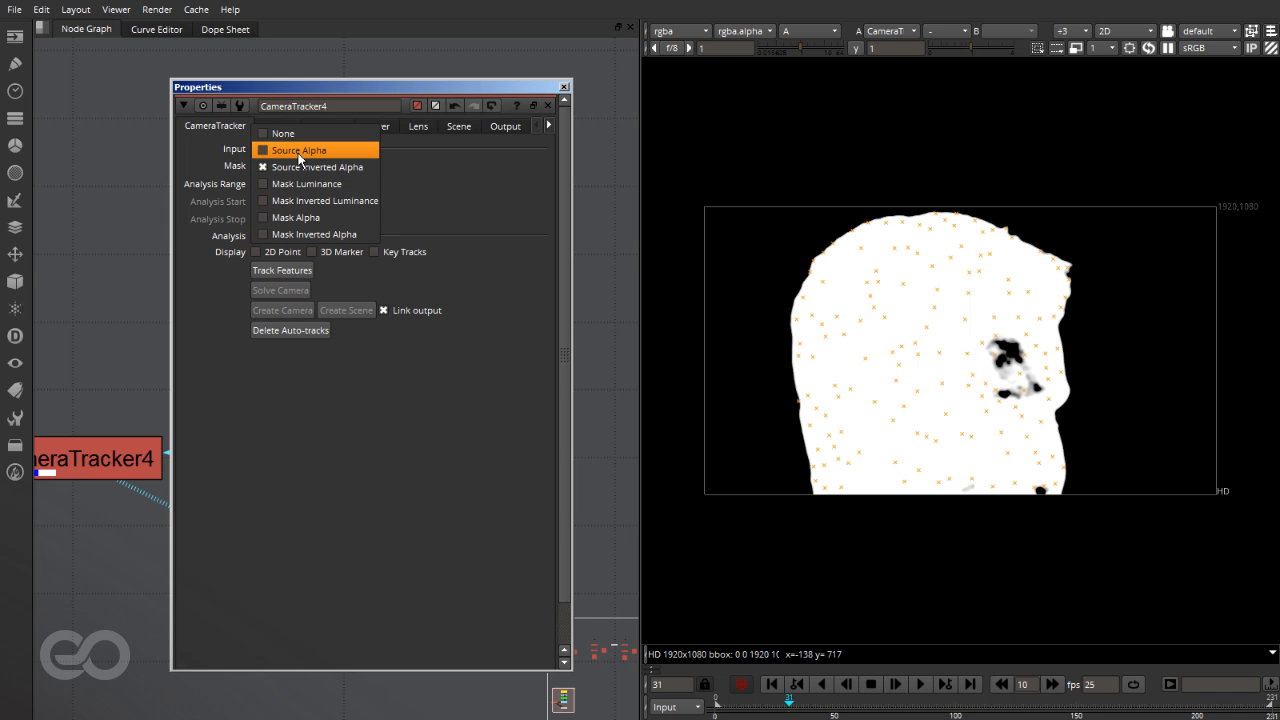
{"action": "left_click", "coordinate": [298, 150]}
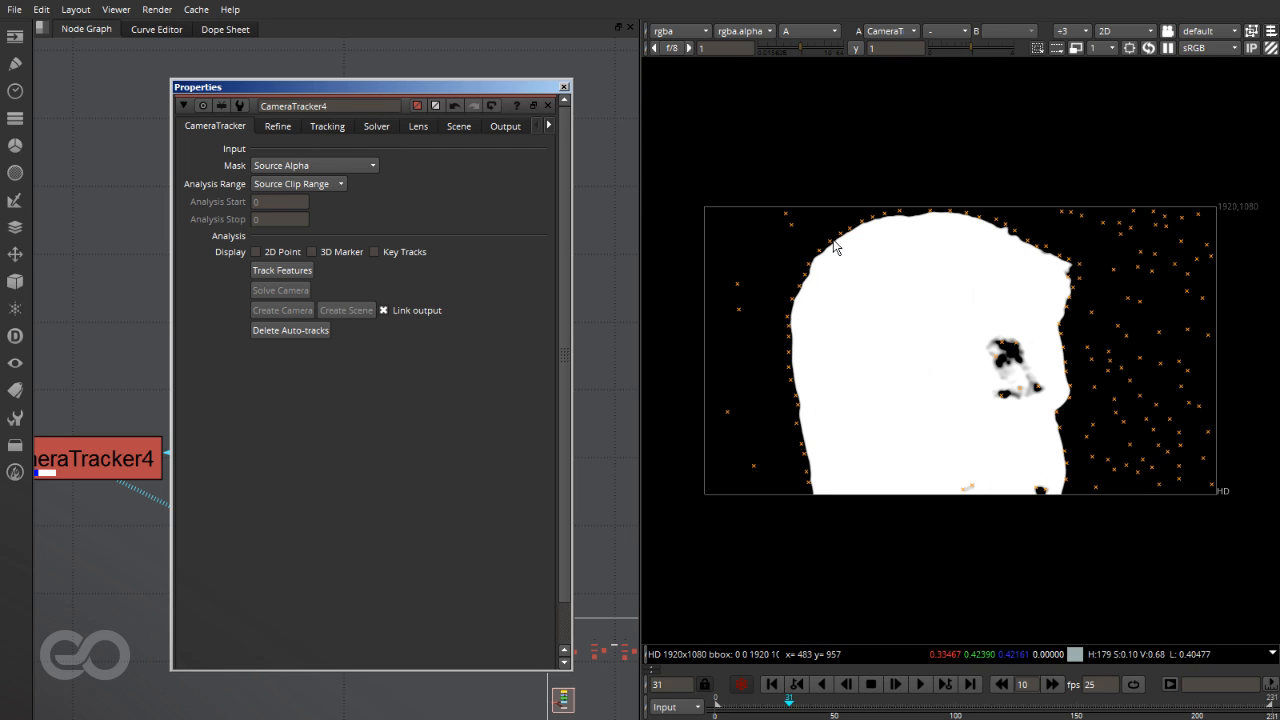
Step: Set CameraTracker4's mask to Source Inverted Alpha and show the color image with viewer gain at 0.055
{"action": "left_click", "coordinate": [276, 165]}
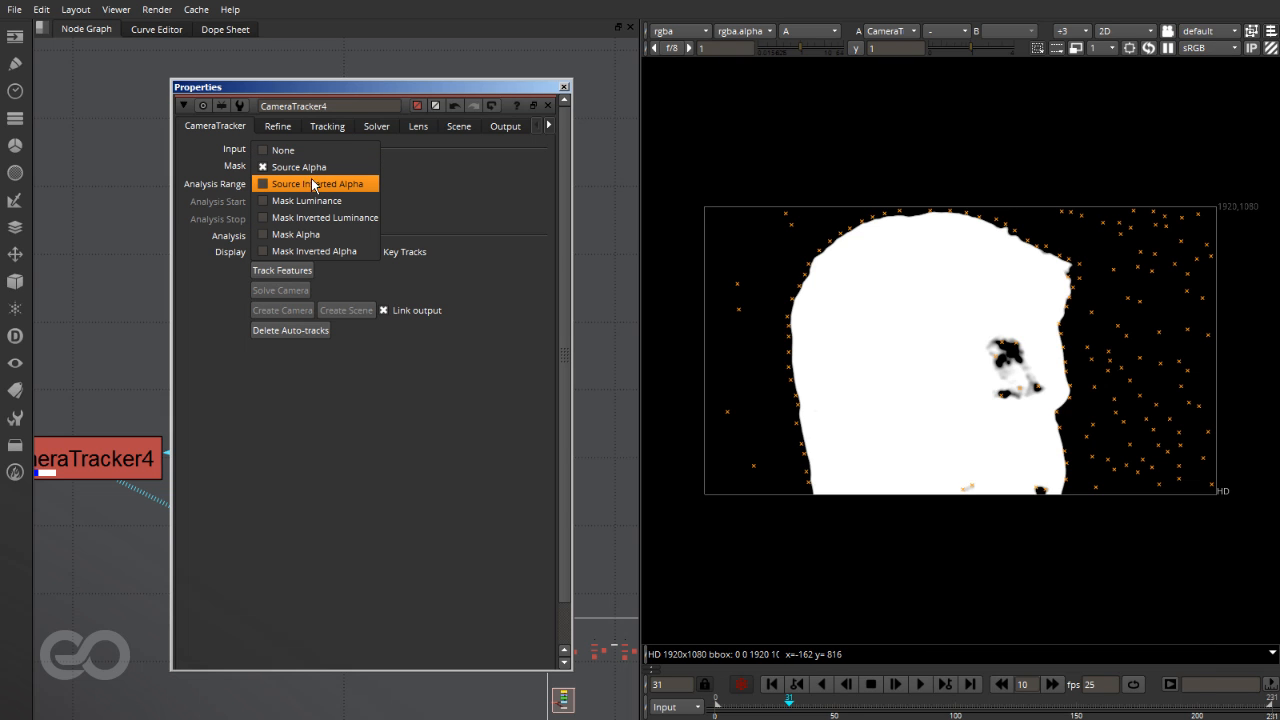
{"action": "left_click", "coordinate": [366, 184]}
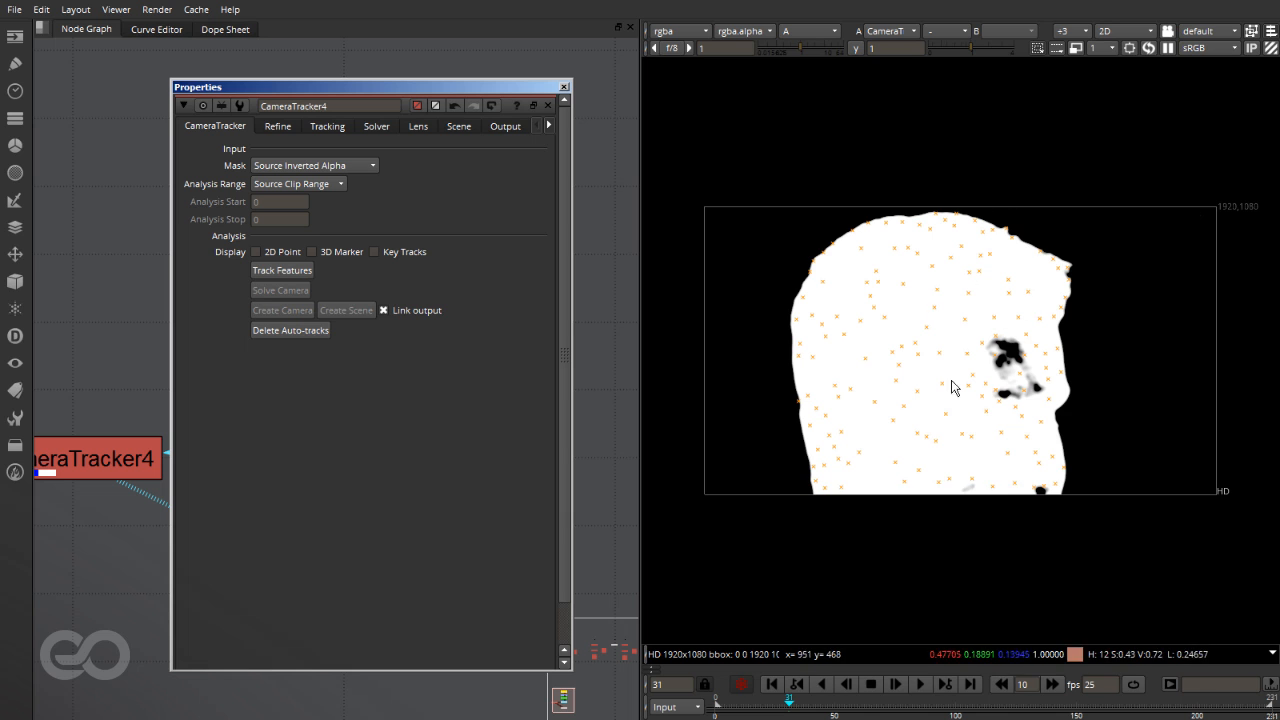
{"action": "key", "text": "a"}
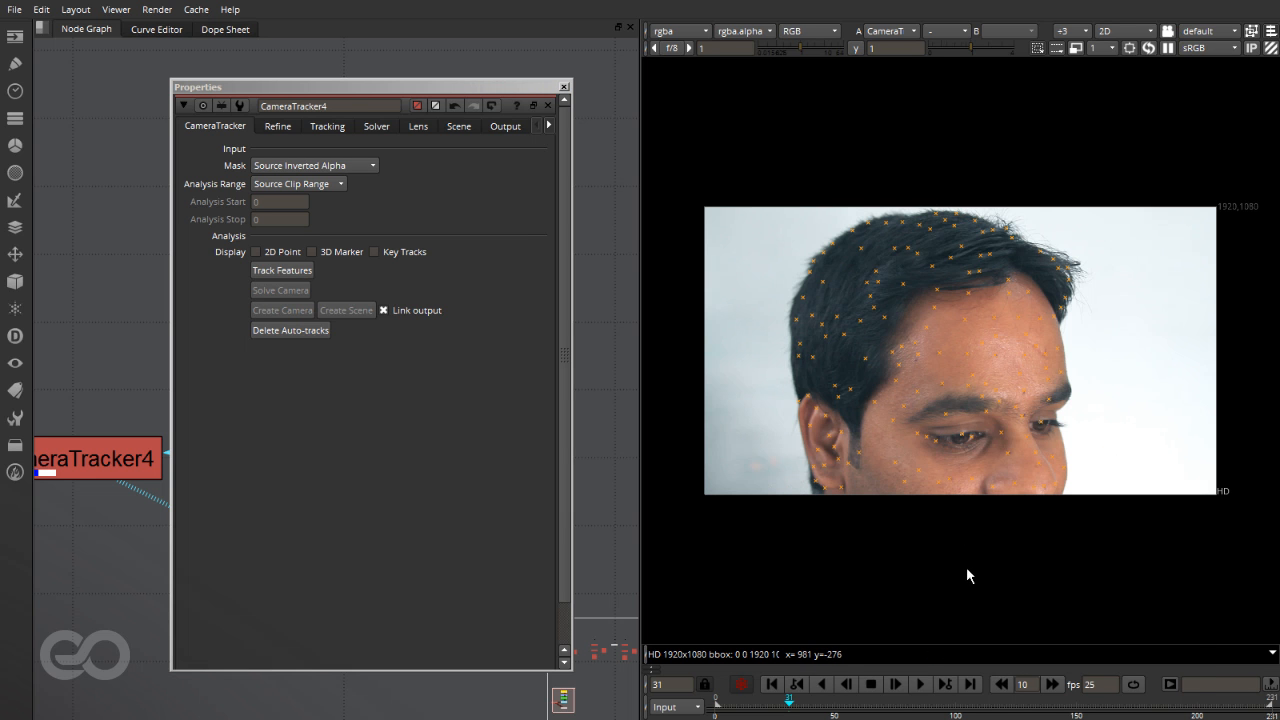
{"action": "left_click", "coordinate": [672, 47]}
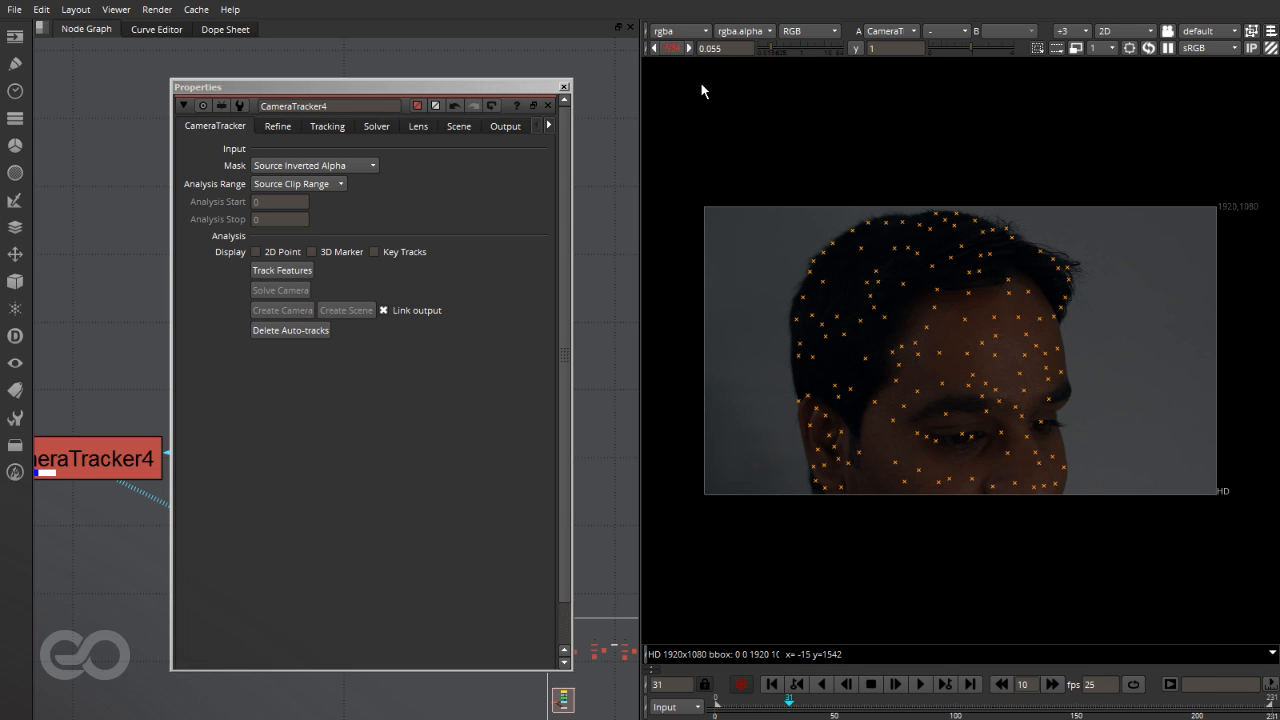
Step: Set the tracker's Number of Features to 450 and brighten the viewer image to a gain of about 0.18
{"action": "left_click", "coordinate": [328, 126]}
{"action": "left_click", "coordinate": [277, 165]}
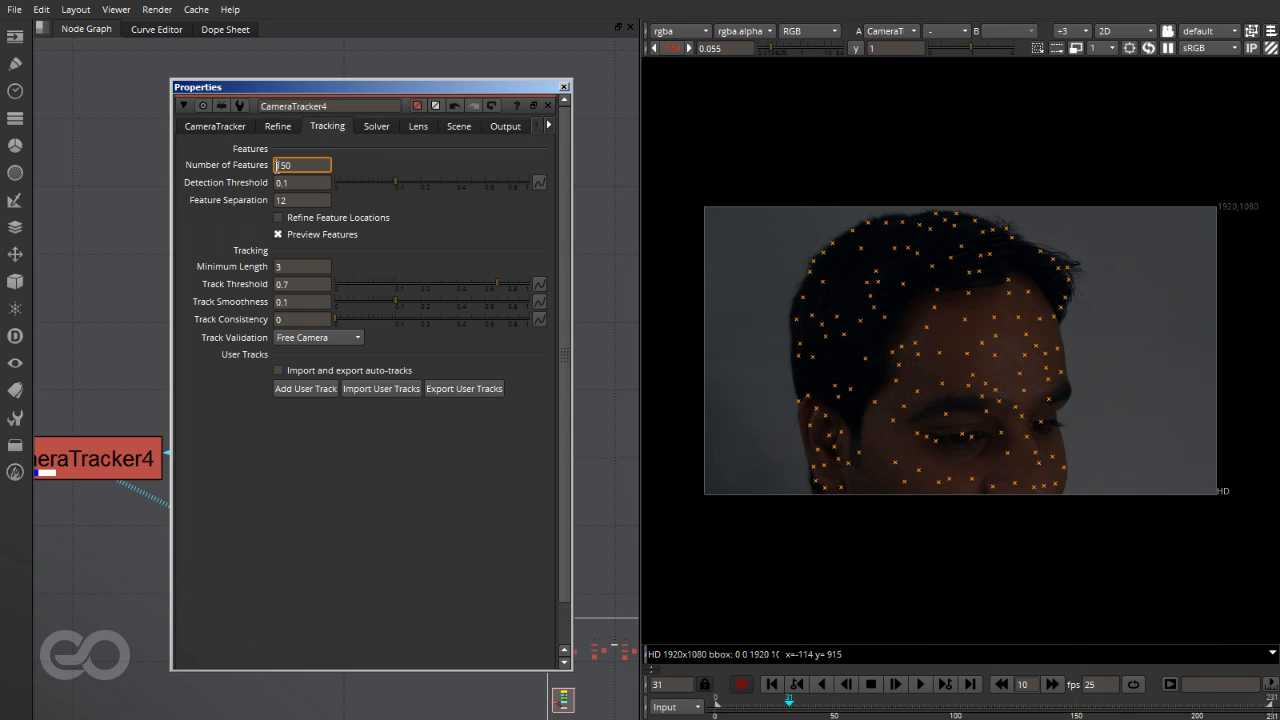
{"action": "key", "text": "Up"}
{"action": "key", "text": "Up"}
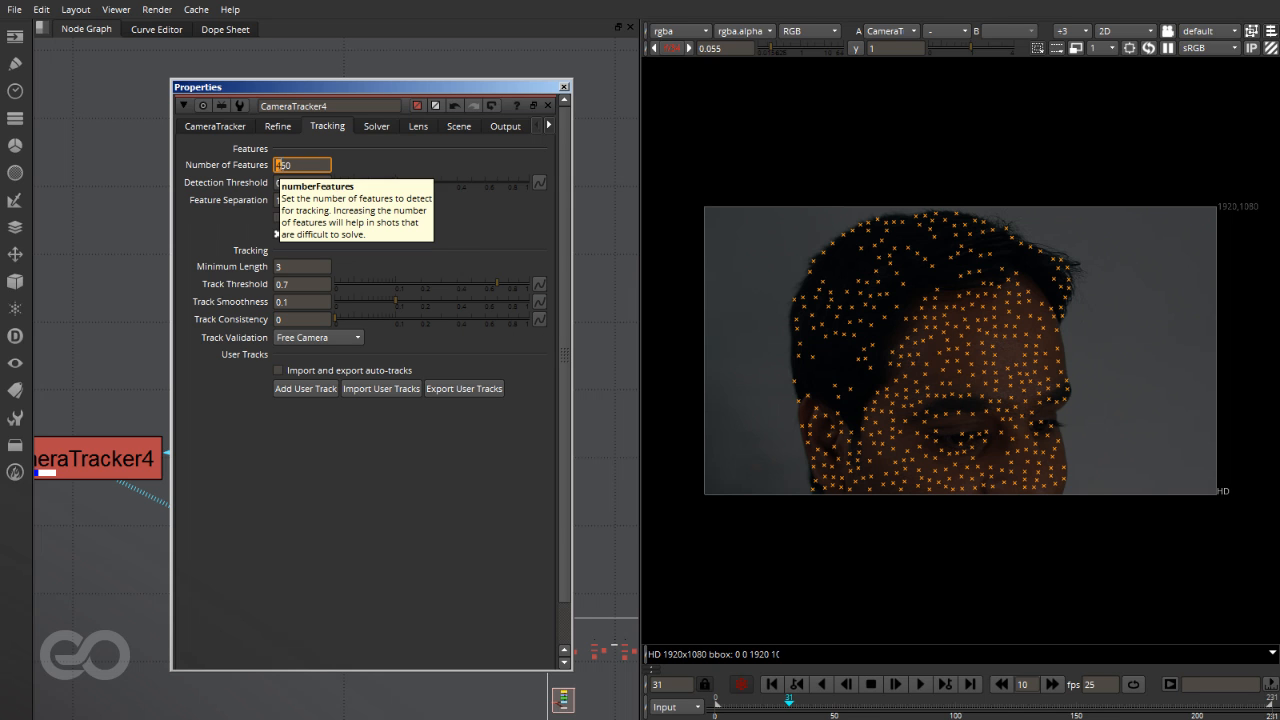
{"action": "scroll", "coordinate": [928, 368], "scroll_direction": "up", "scroll_amount": 3}
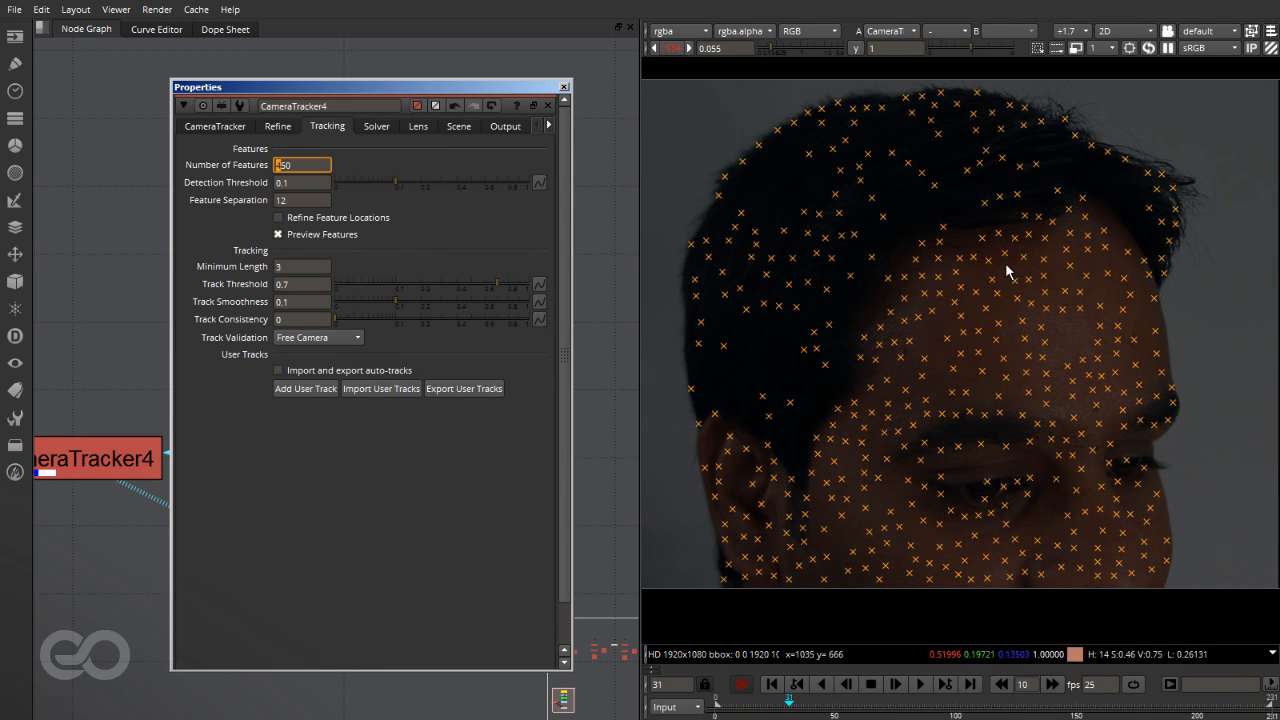
{"action": "left_click_drag", "start_coordinate": [775, 45], "coordinate": [789, 46]}
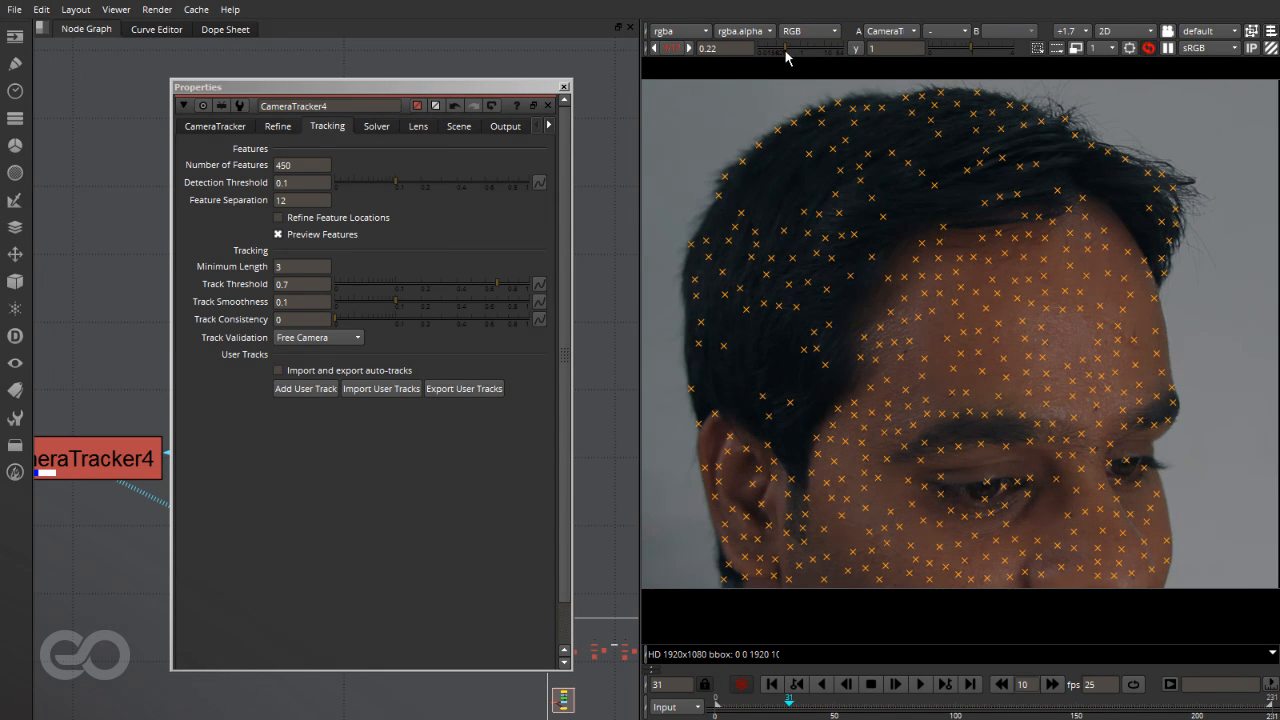
Step: Set the tracker's Detection Threshold to 0.325 and Feature Separation to 8
{"action": "left_click_drag", "start_coordinate": [396, 182], "coordinate": [446, 197]}
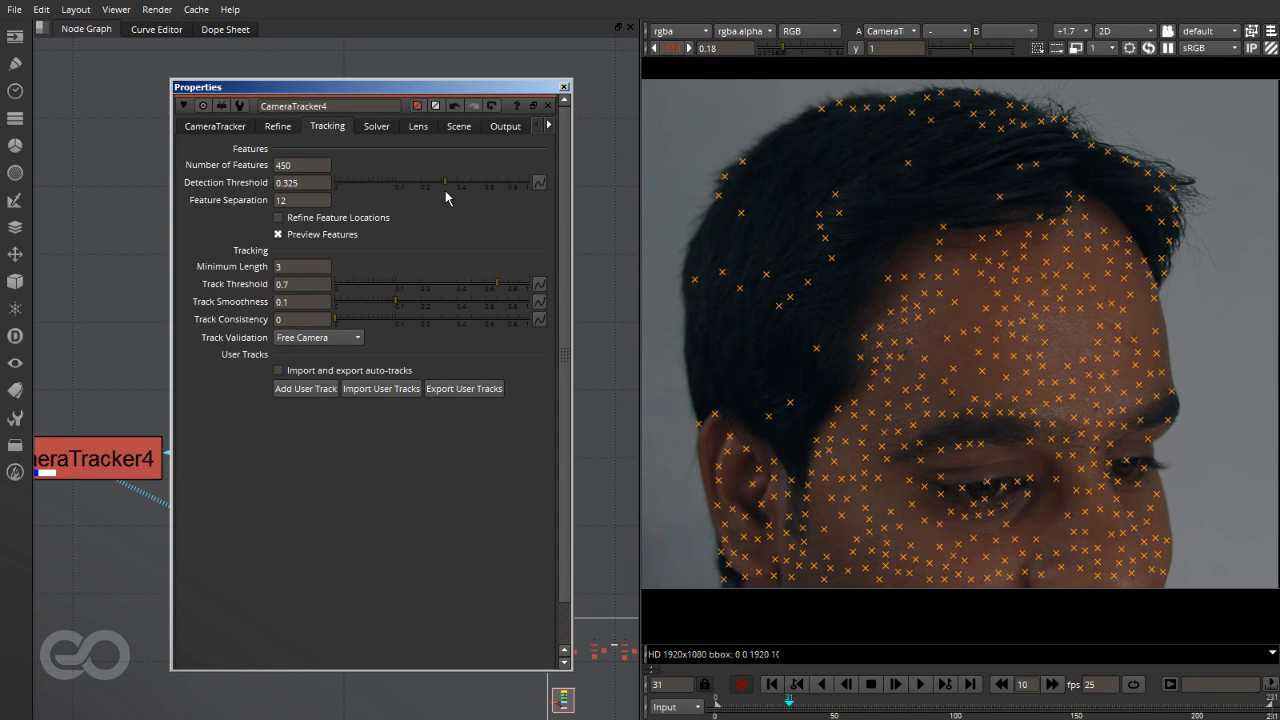
{"action": "double_click", "coordinate": [280, 200]}
{"action": "type", "text": "8"}
{"action": "key", "text": "Return"}
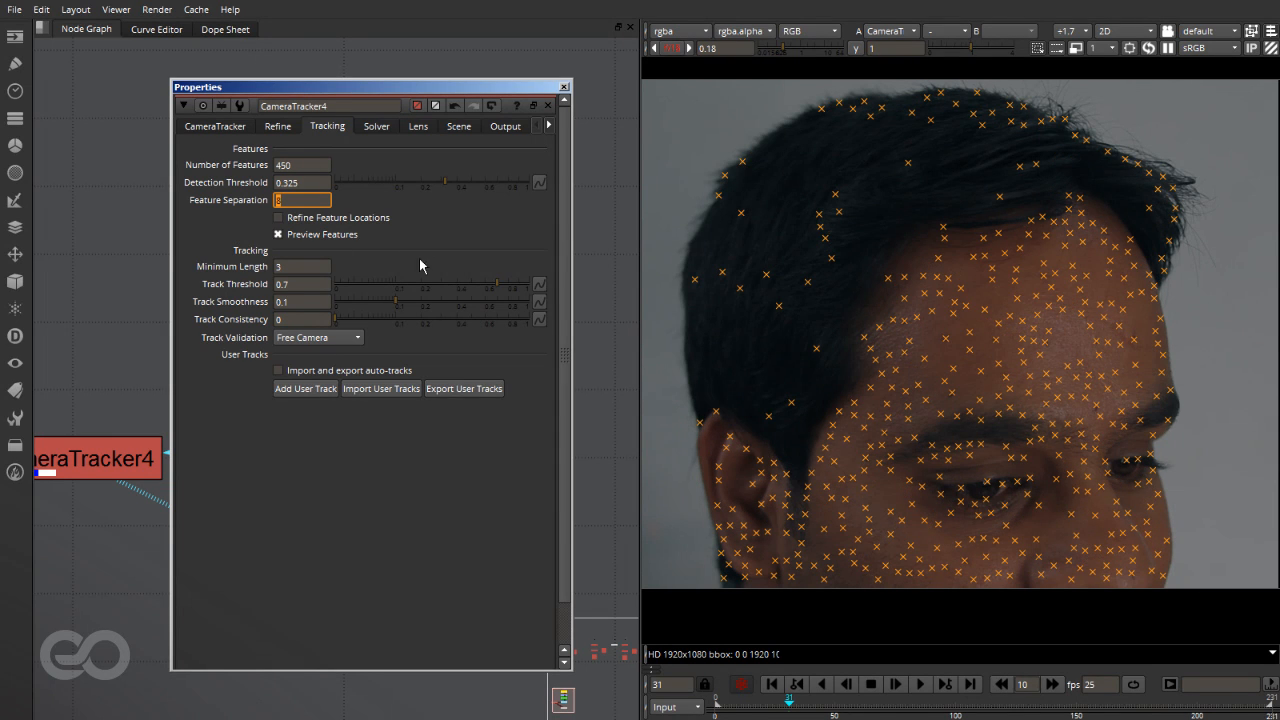
Step: Set the tracks' Minimum Length to 40 and scrub to frame 46 to check the feature points
{"action": "left_click", "coordinate": [287, 266]}
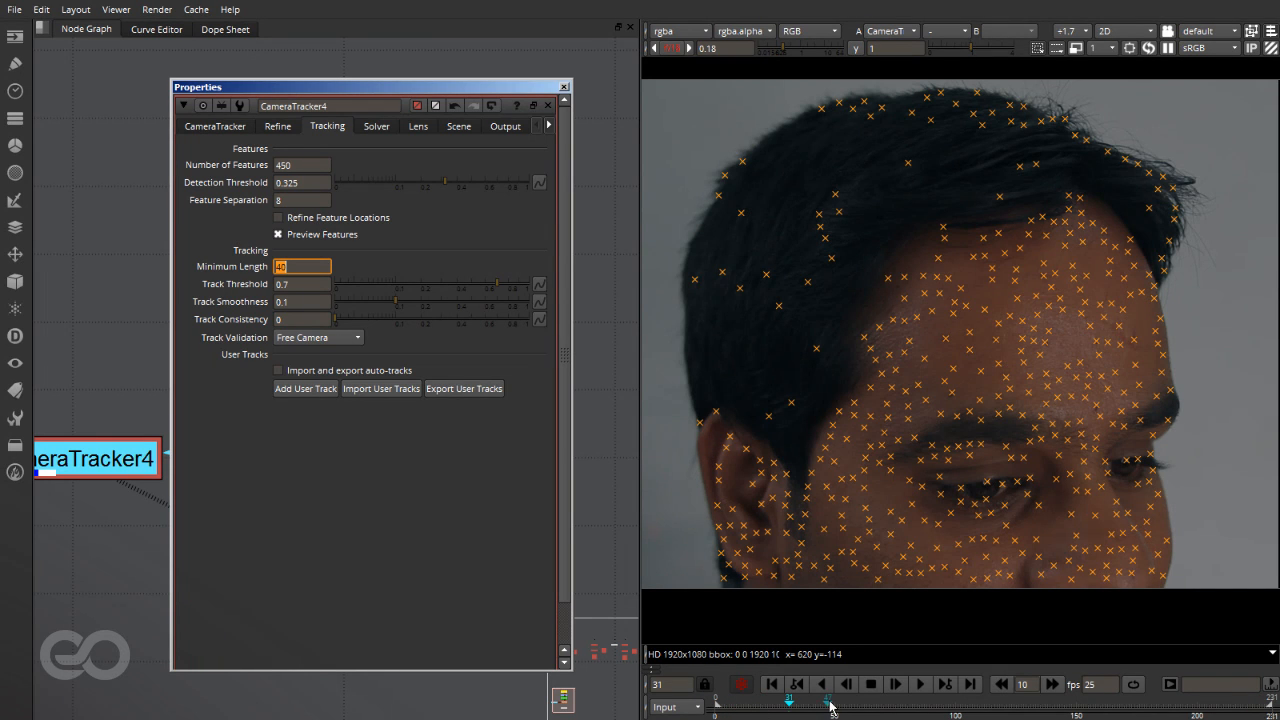
{"action": "left_click", "coordinate": [784, 707]}
{"action": "left_click_drag", "start_coordinate": [784, 707], "coordinate": [841, 709]}
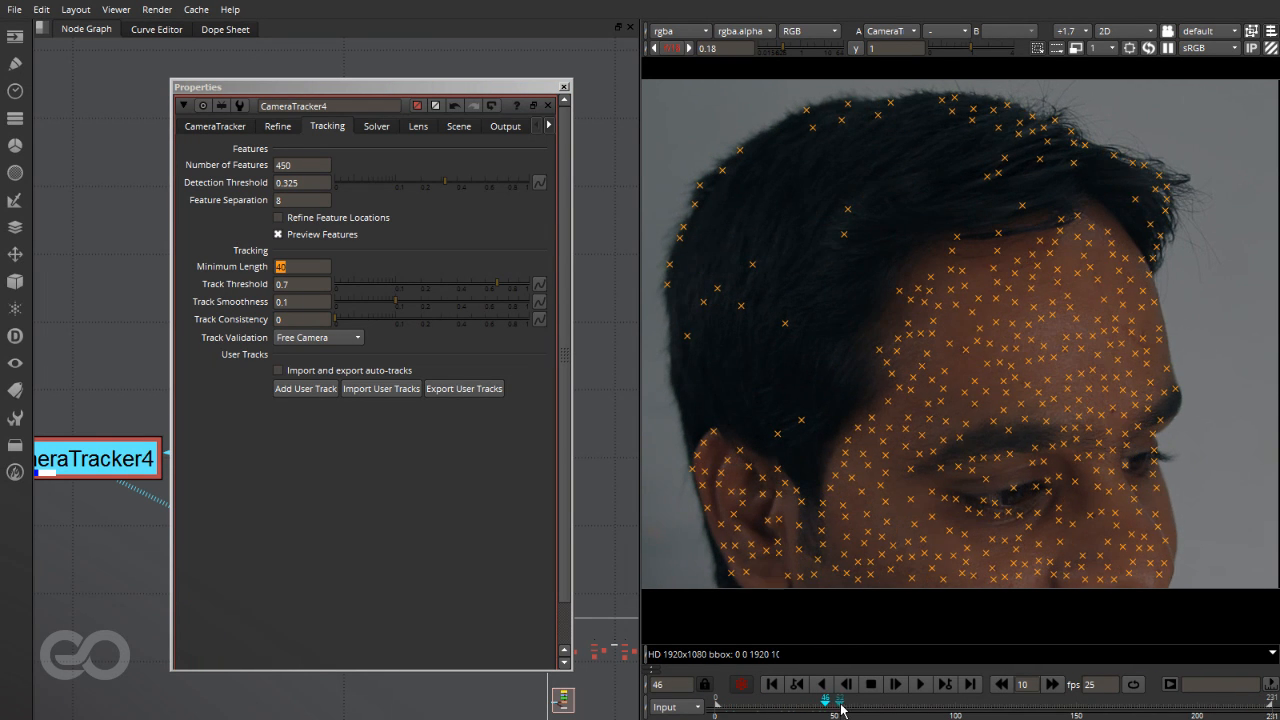
Step: Set Track Consistency to 0.1 and Track Threshold to 0.8, with Refine Feature Locations enabled
{"action": "left_click", "coordinate": [396, 320]}
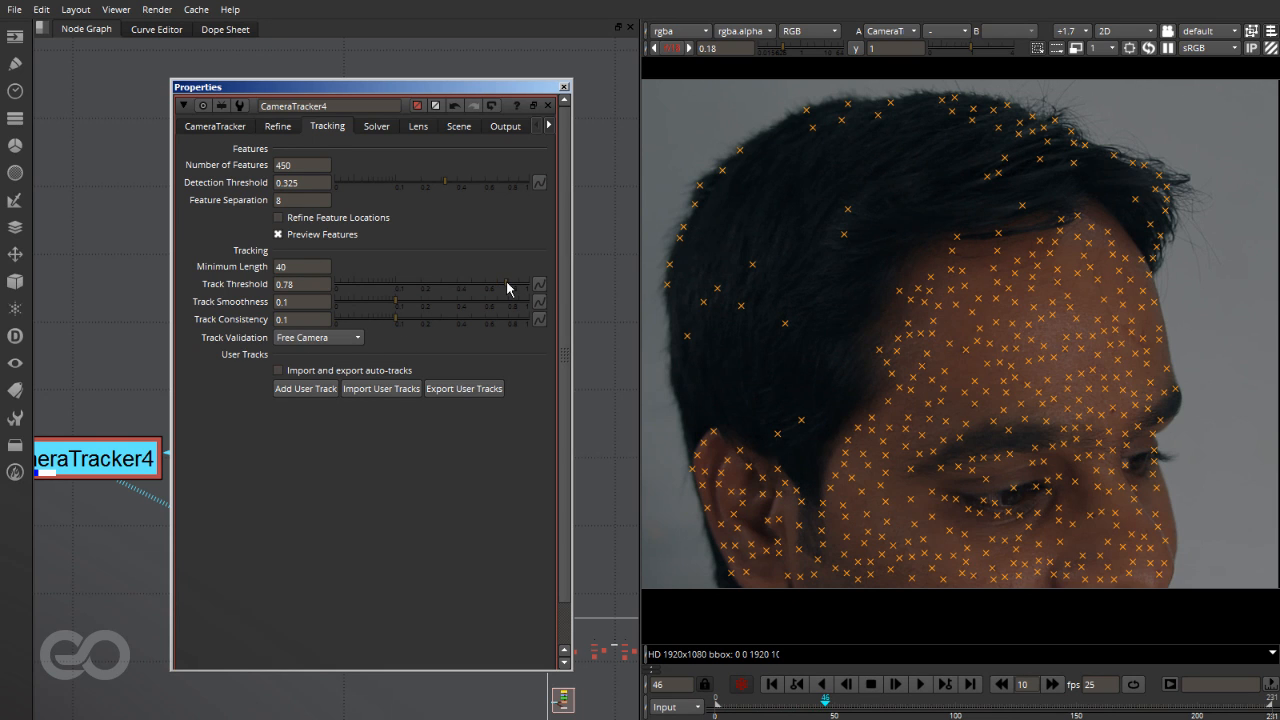
{"action": "left_click_drag", "start_coordinate": [507, 288], "coordinate": [509, 288]}
{"action": "left_click", "coordinate": [278, 217]}
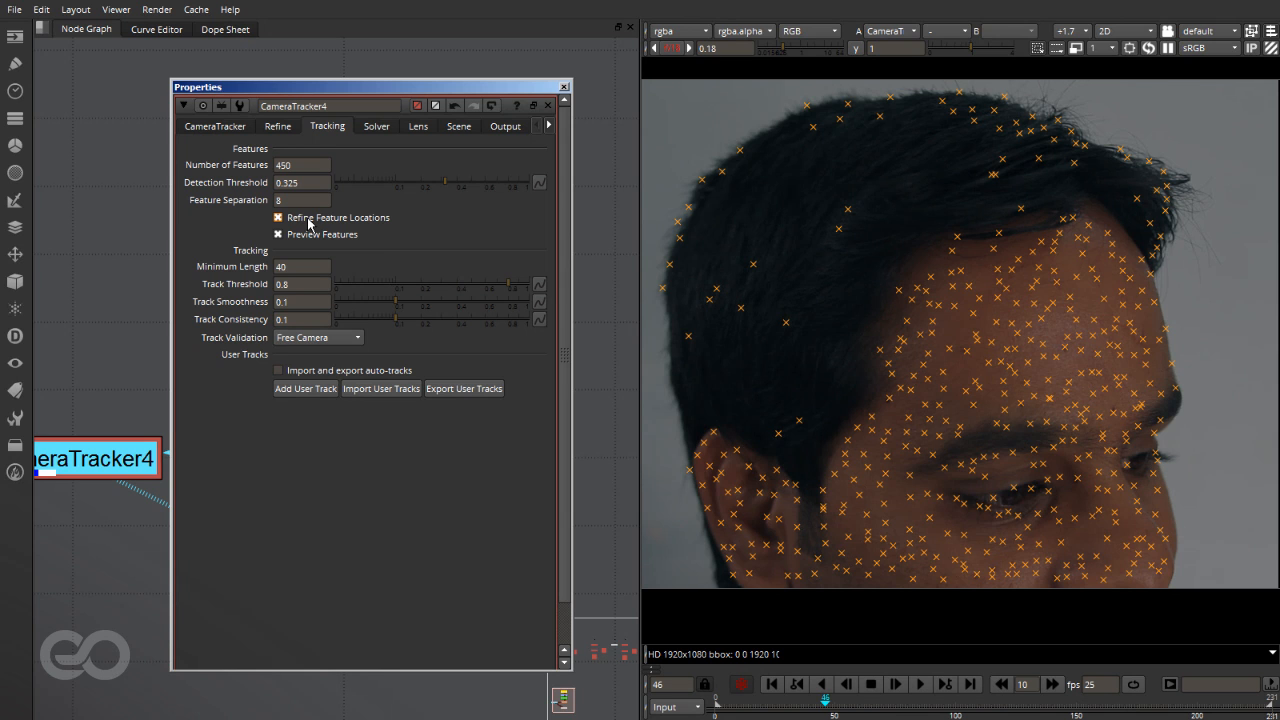
Step: Turn off Refine Feature Locations for the tracking and set the solver's Focal Length Type to Approximate Varying
{"action": "left_click", "coordinate": [308, 219]}
{"action": "left_click", "coordinate": [308, 219]}
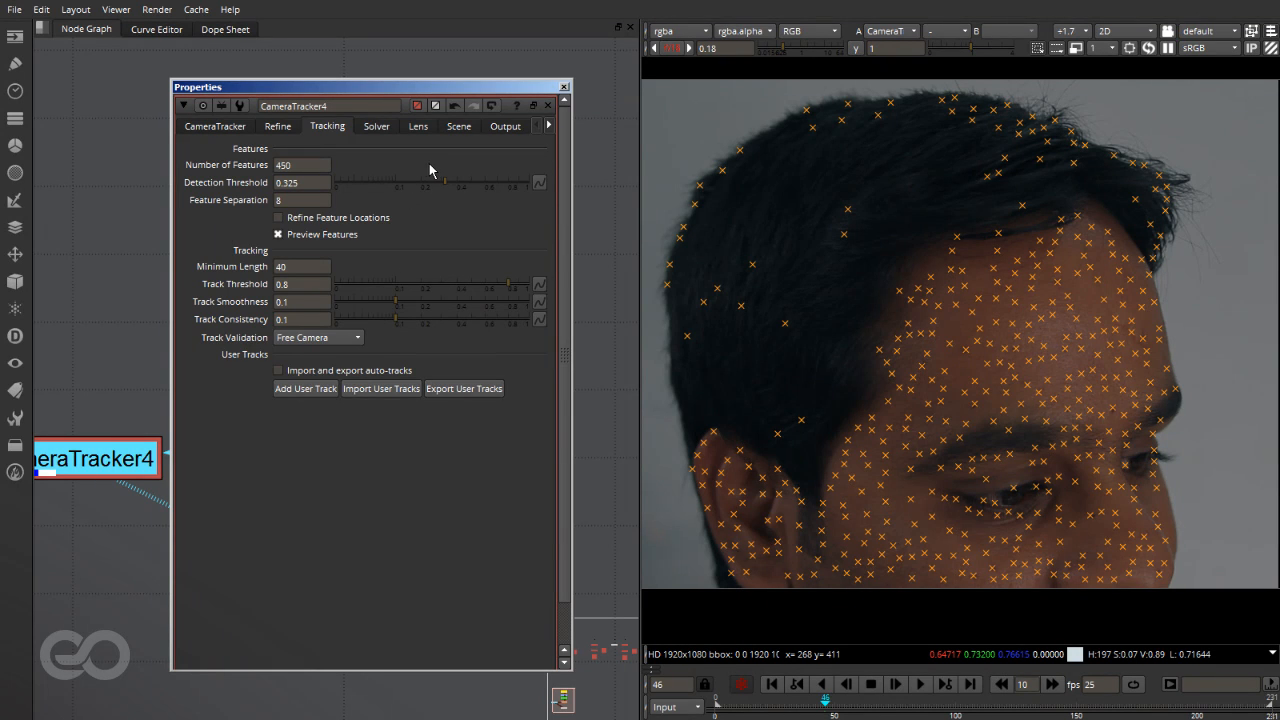
{"action": "left_click", "coordinate": [372, 126]}
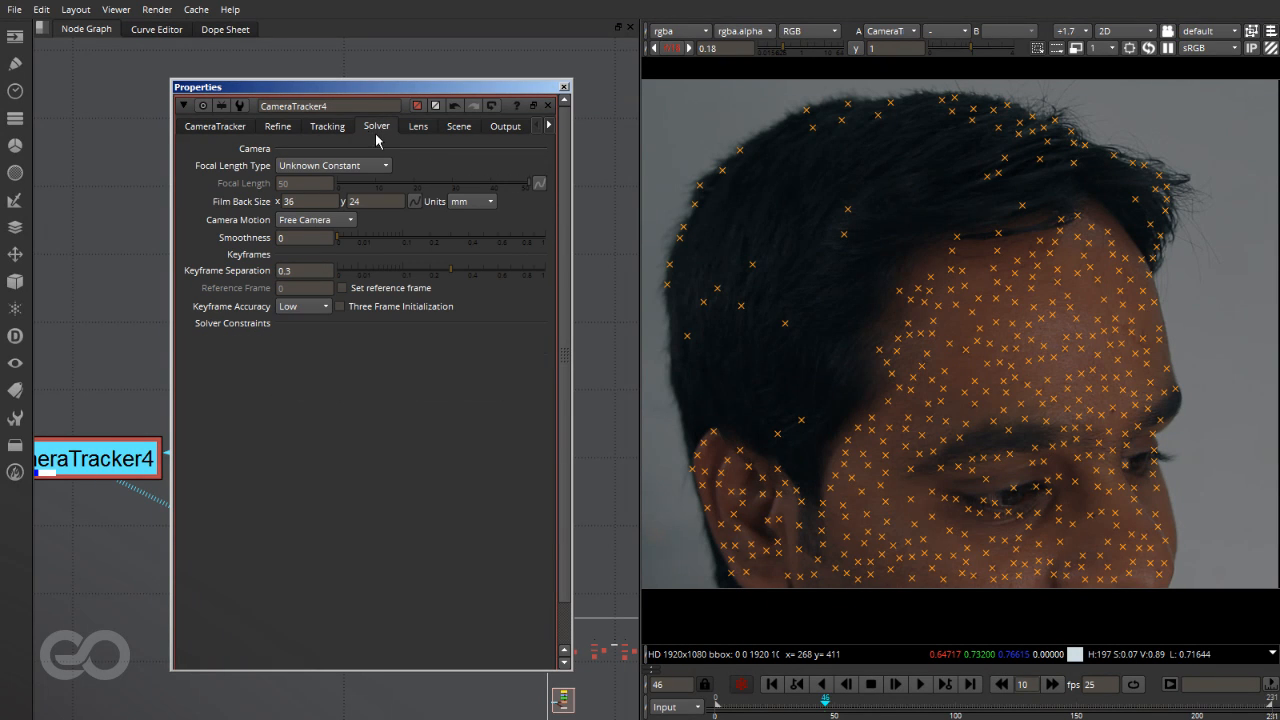
{"action": "left_click", "coordinate": [320, 165]}
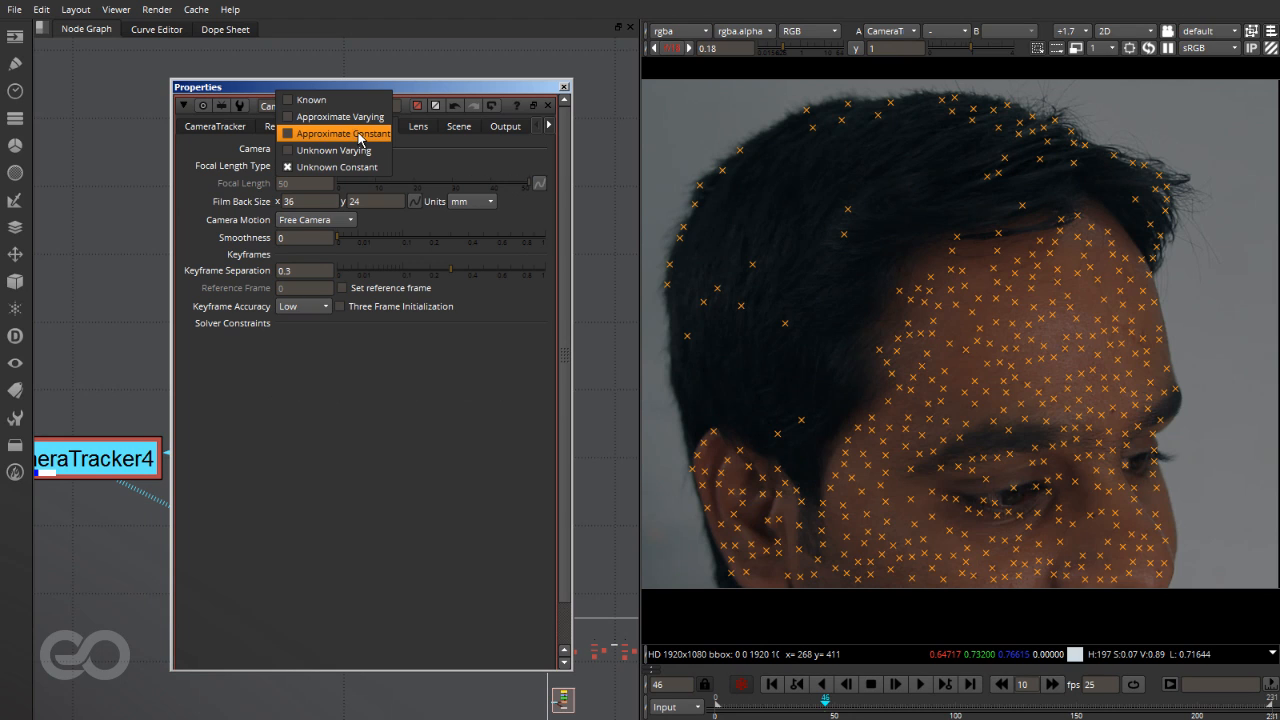
{"action": "left_click", "coordinate": [345, 117]}
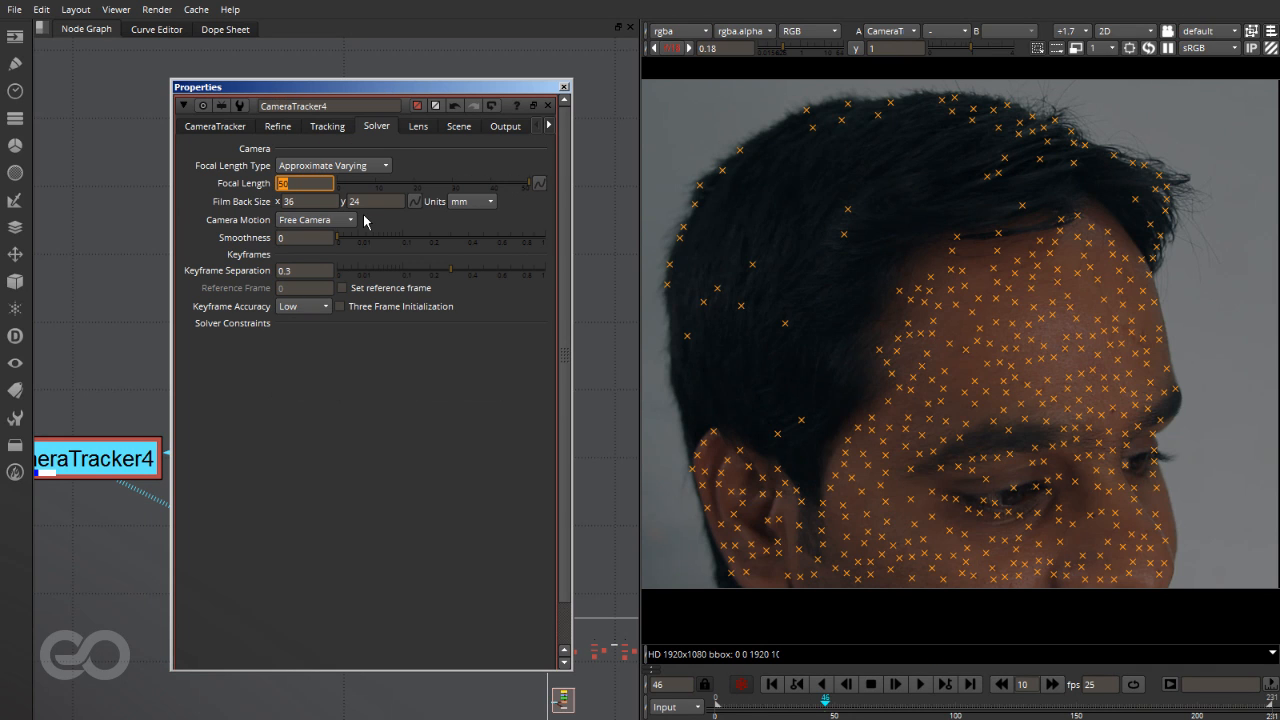
Step: Set the solver's Focal Length to 28 and its Film Back Size to 22.3 by 14.9 mm
{"action": "key", "text": "Tab"}
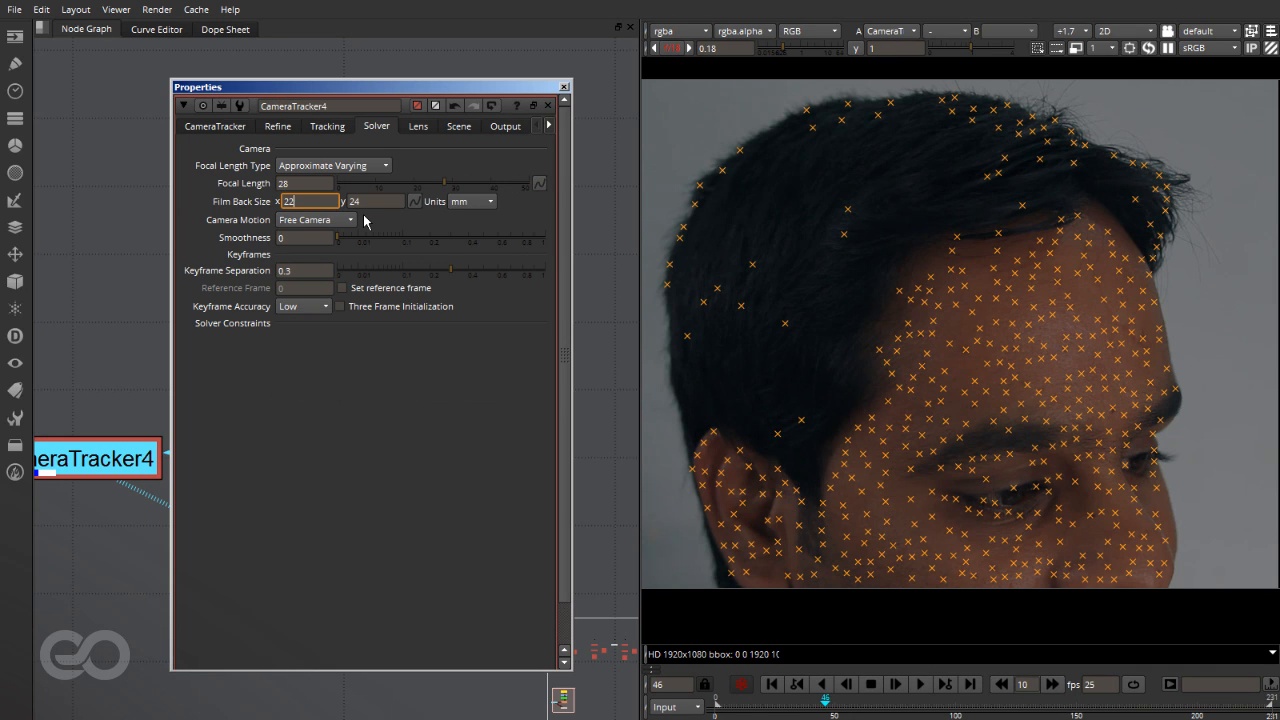
{"action": "key", "text": "Tab"}
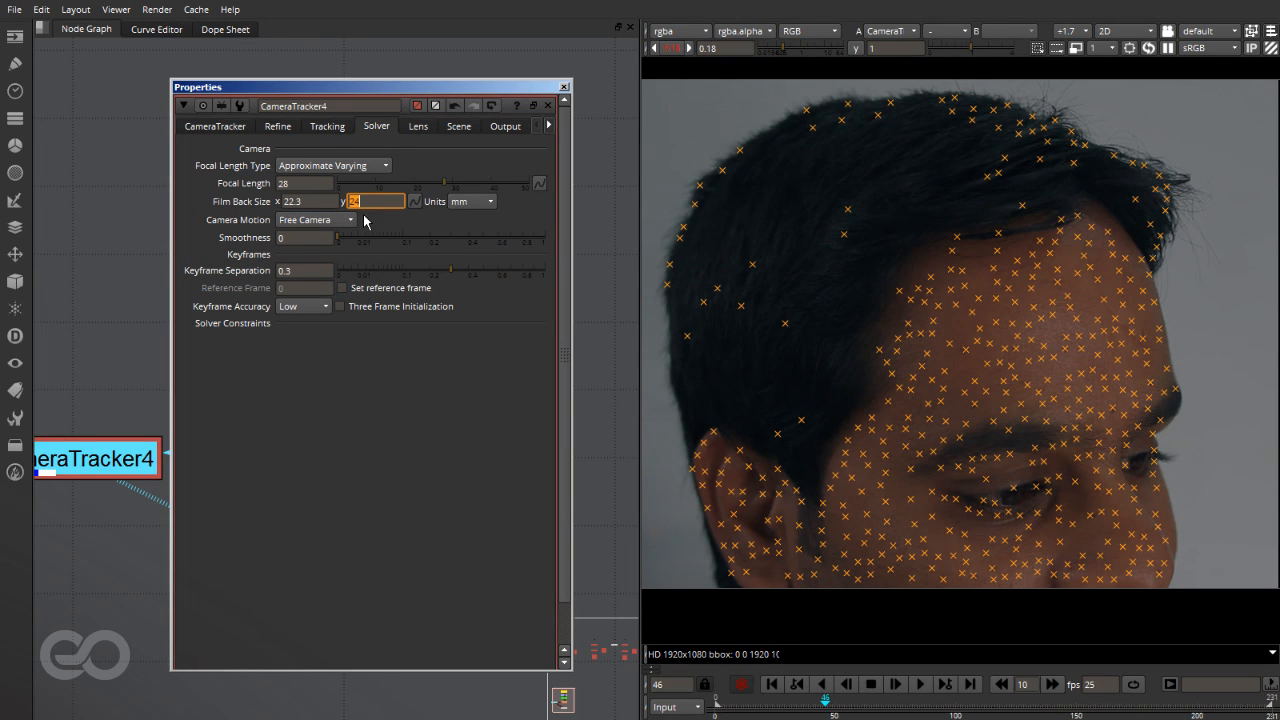
{"action": "type", "text": "14.9"}
{"action": "key", "text": "Return"}
Step: Set the solver's Smoothness to 0.1 and Keyframe Accuracy to High, with Three Frame Initialization enabled
{"action": "key", "text": "Tab"}
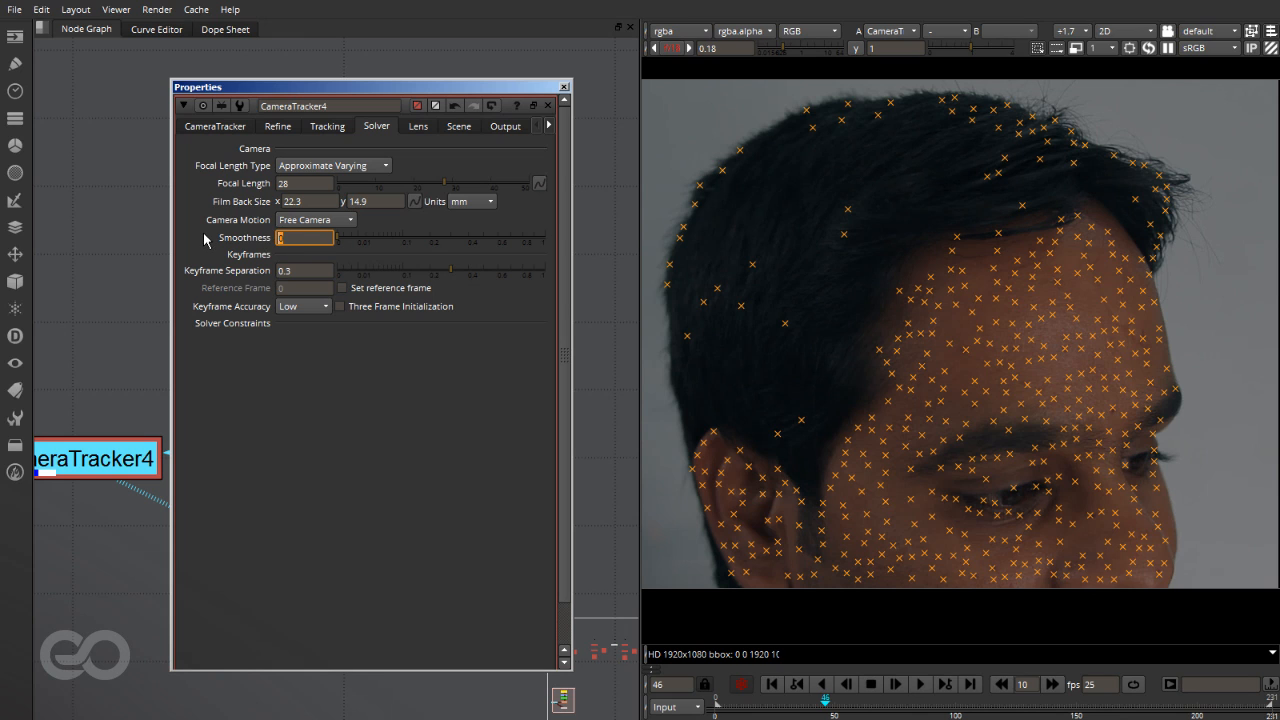
{"action": "left_click", "coordinate": [250, 367]}
{"action": "left_click", "coordinate": [318, 310]}
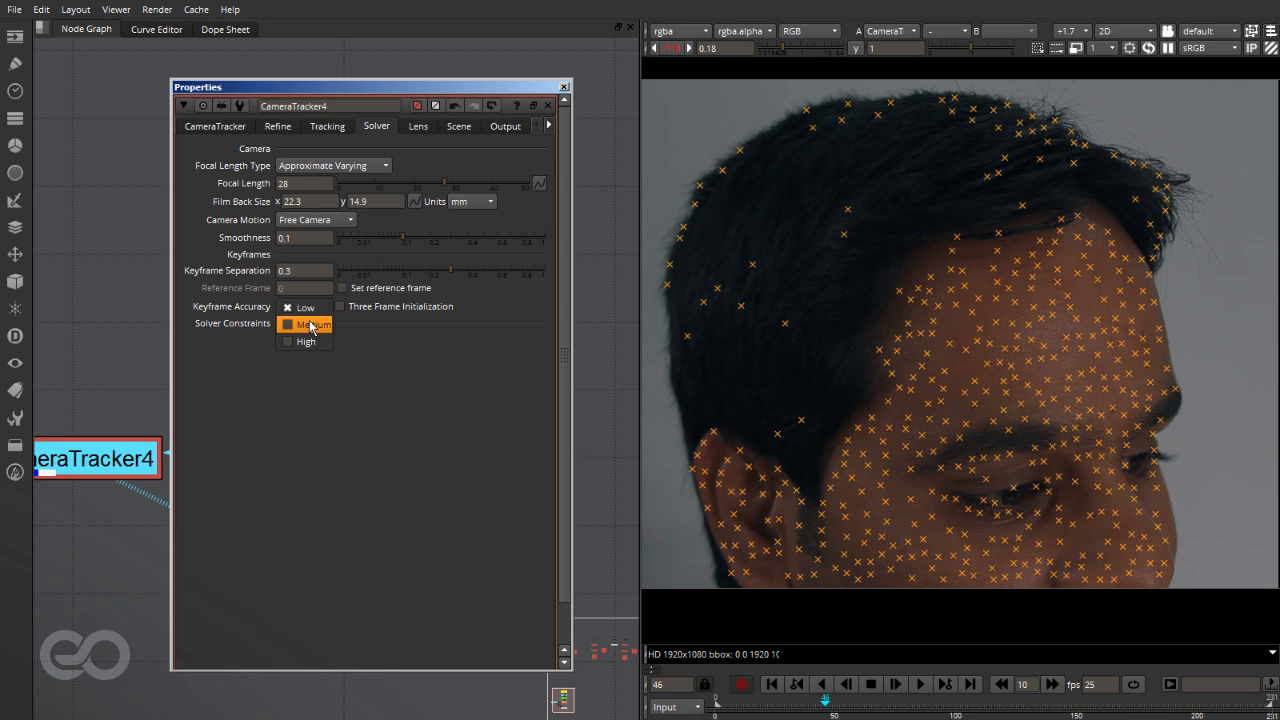
{"action": "left_click", "coordinate": [306, 342]}
{"action": "left_click", "coordinate": [378, 307]}
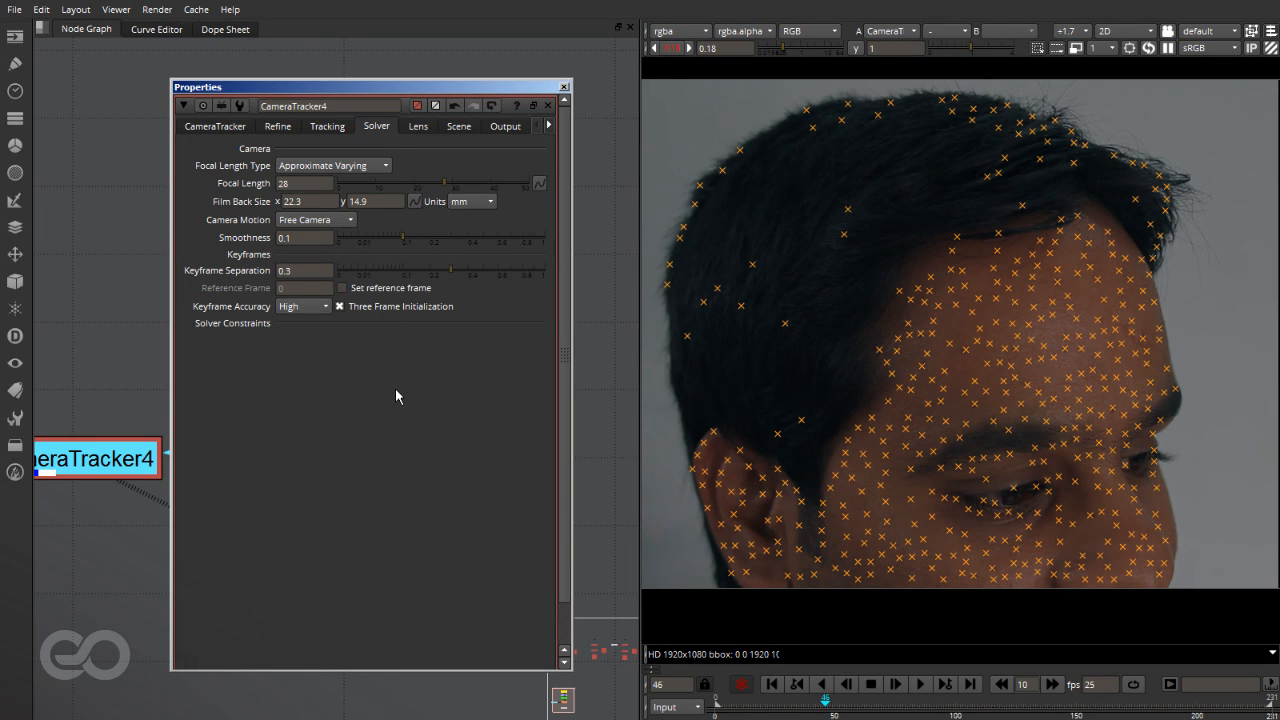
Step: Check the tracker's lens distortion setting, then track the features over the whole source clip range
{"action": "left_click", "coordinate": [419, 127]}
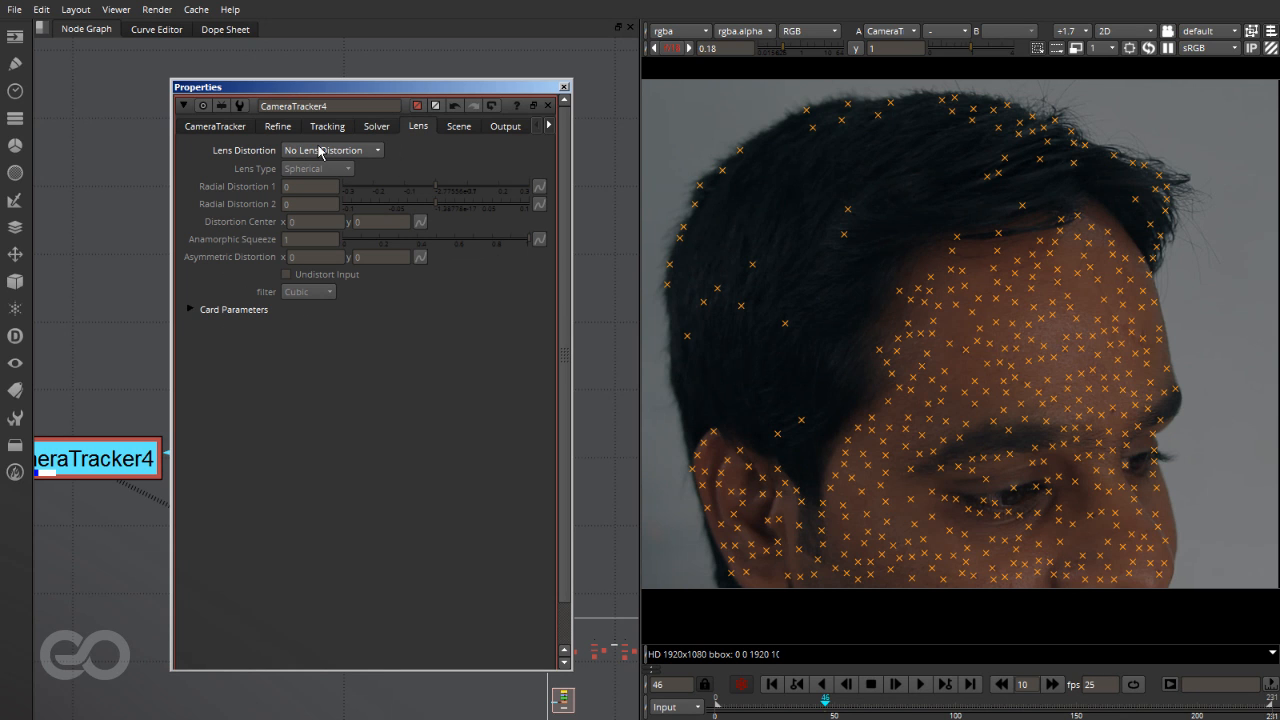
{"action": "scroll", "coordinate": [908, 300], "scroll_direction": "down", "scroll_amount": 2}
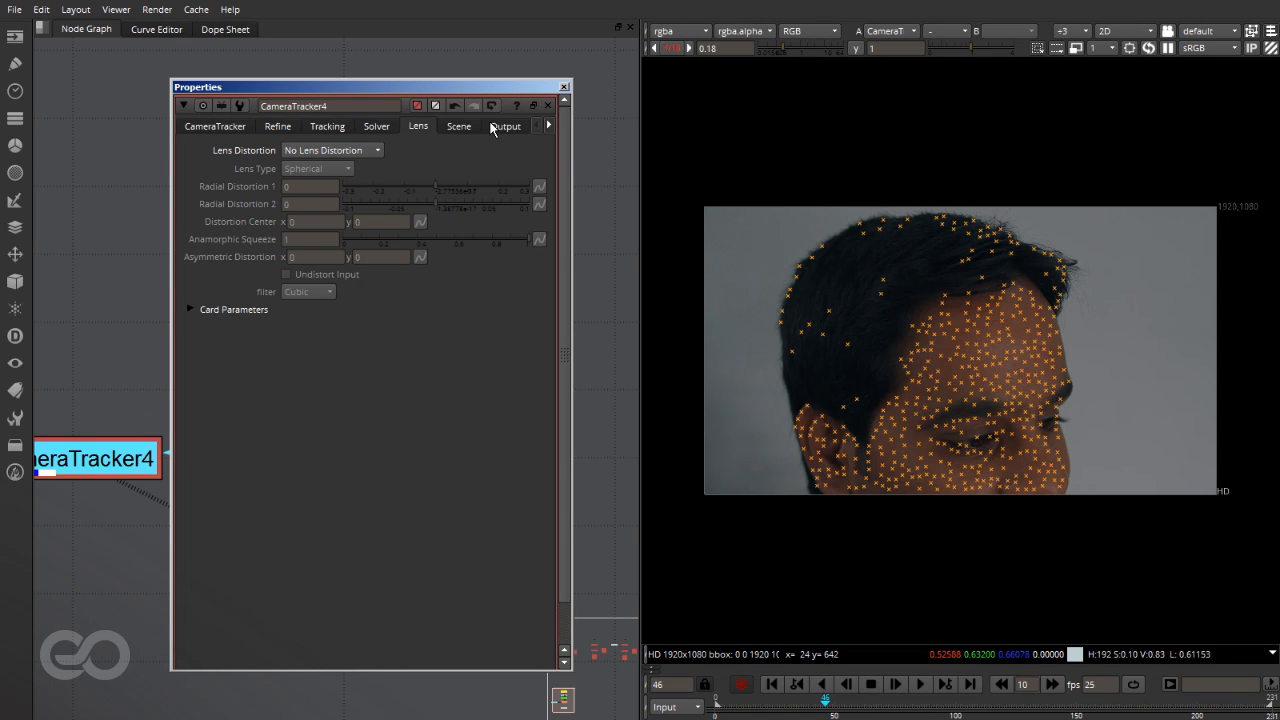
{"action": "left_click", "coordinate": [194, 126]}
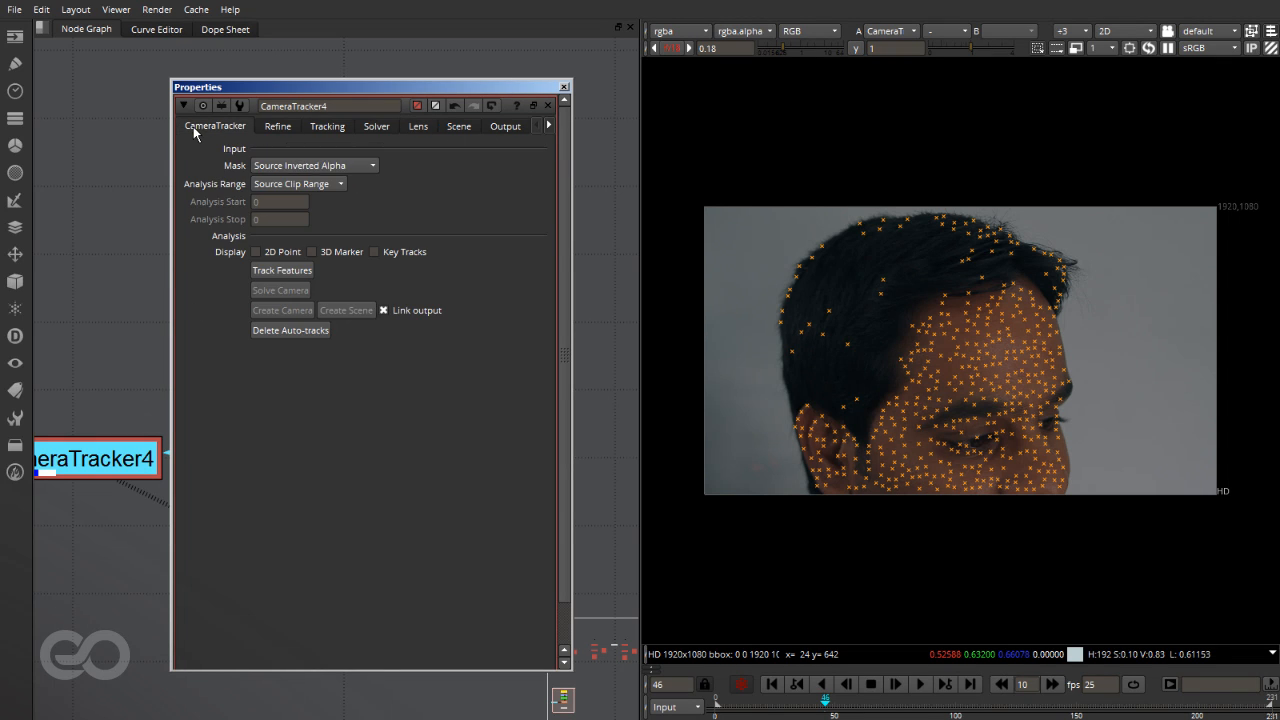
{"action": "left_click", "coordinate": [273, 272]}
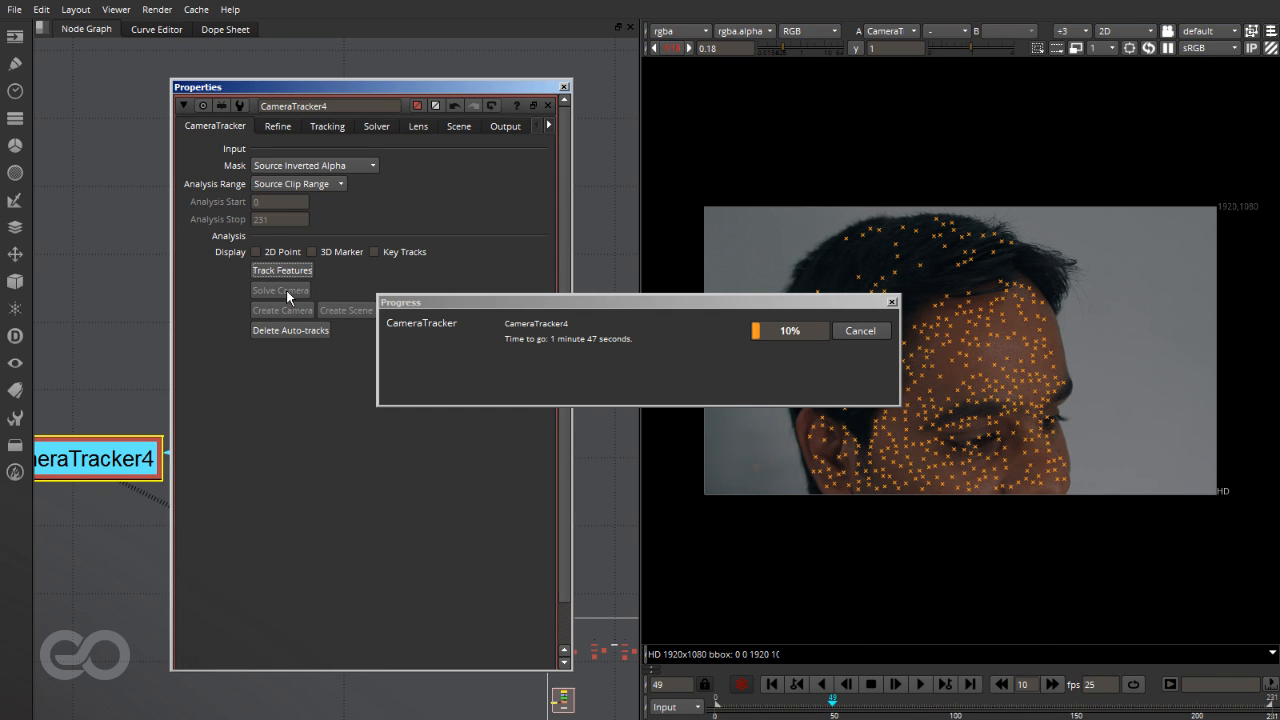
{"action": "key", "text": "Escape"}
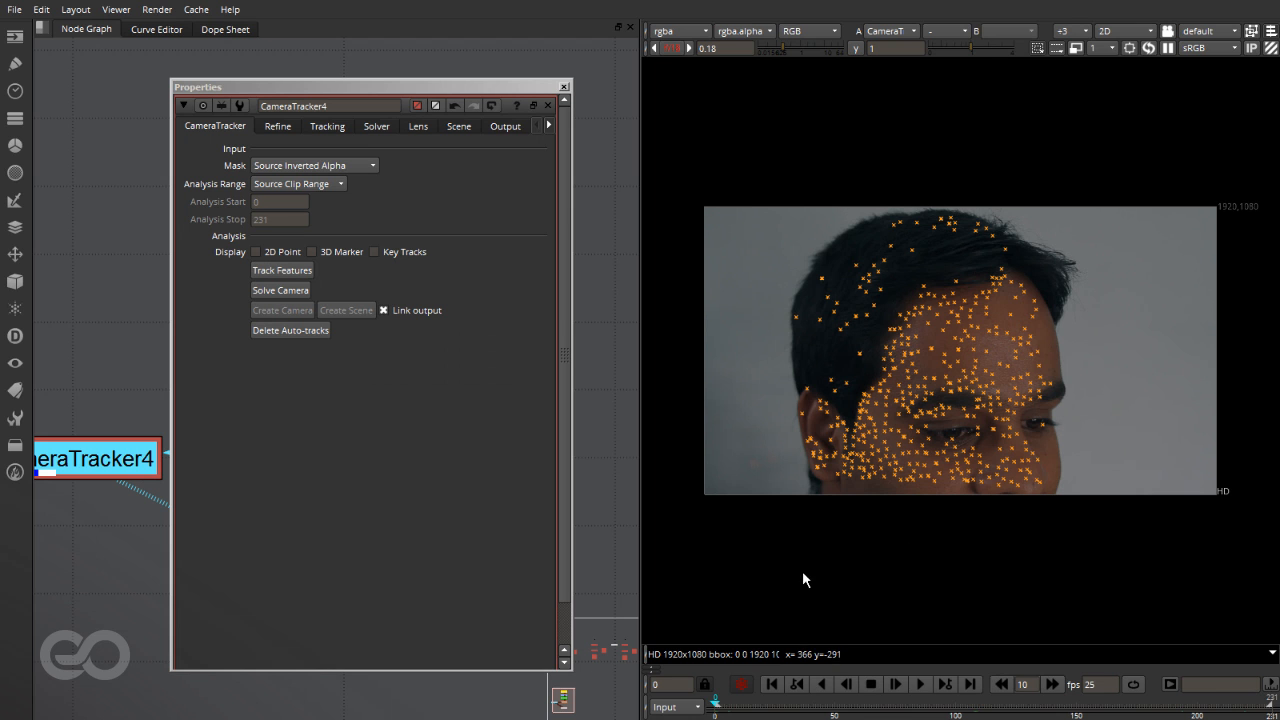
Step: Scrub through the clip and examine up close how the feature tracks follow the man's face and hair
{"action": "mouse_move", "coordinate": [718, 702]}
{"action": "left_mouse_down"}
{"action": "mouse_move", "coordinate": [1256, 712]}
{"action": "mouse_move", "coordinate": [720, 712]}
{"action": "left_mouse_up"}
{"action": "left_click", "coordinate": [742, 712]}
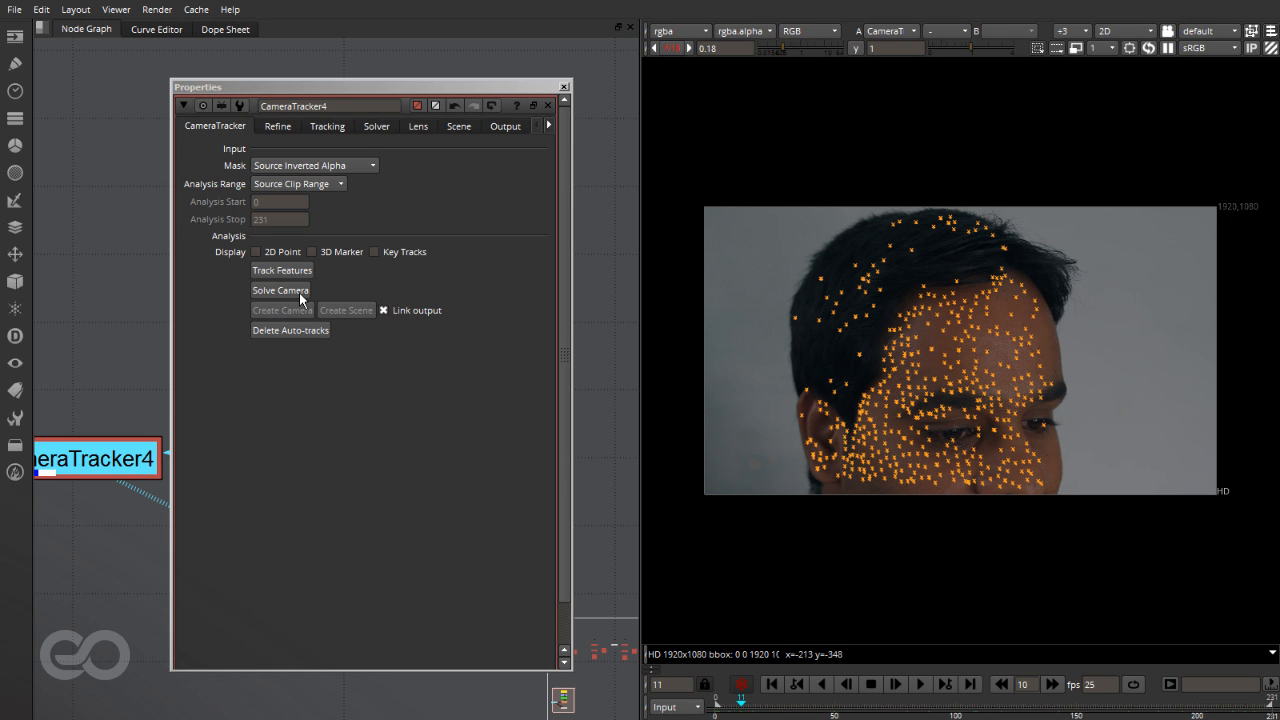
{"action": "scroll", "coordinate": [1034, 366], "scroll_direction": "up", "scroll_amount": 2}
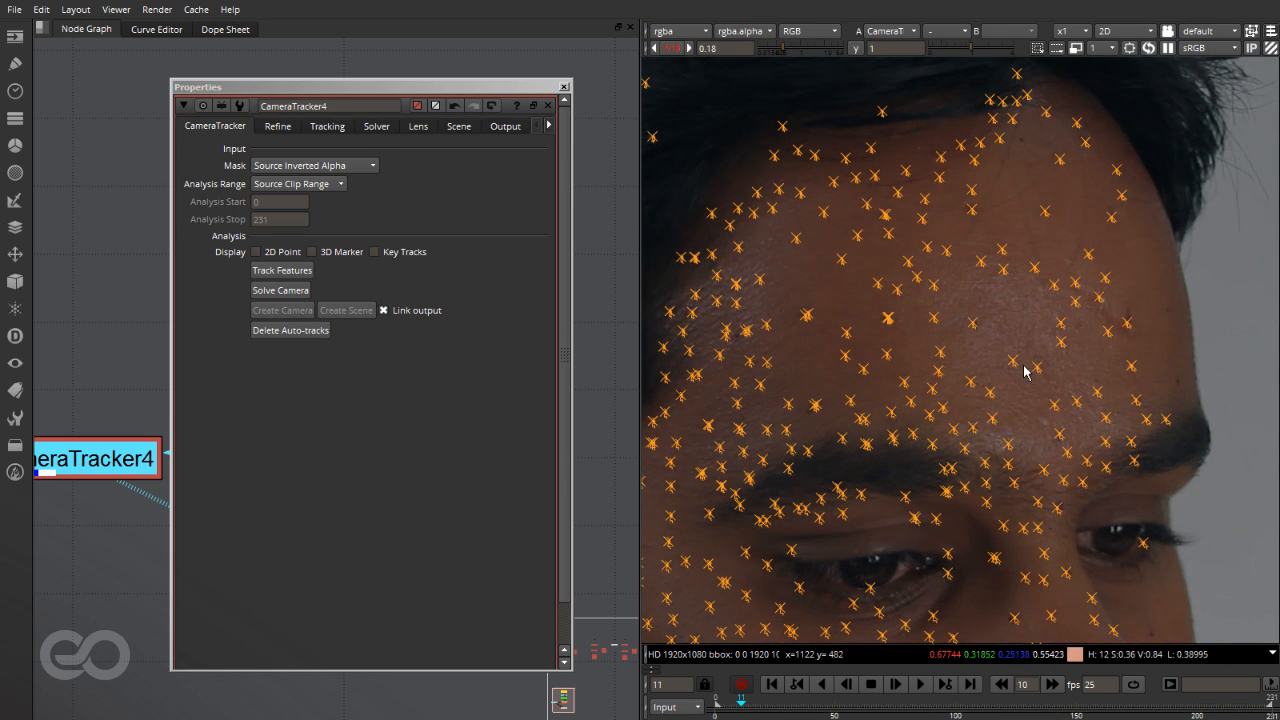
{"action": "scroll", "coordinate": [1020, 385], "scroll_direction": "down", "scroll_amount": 1}
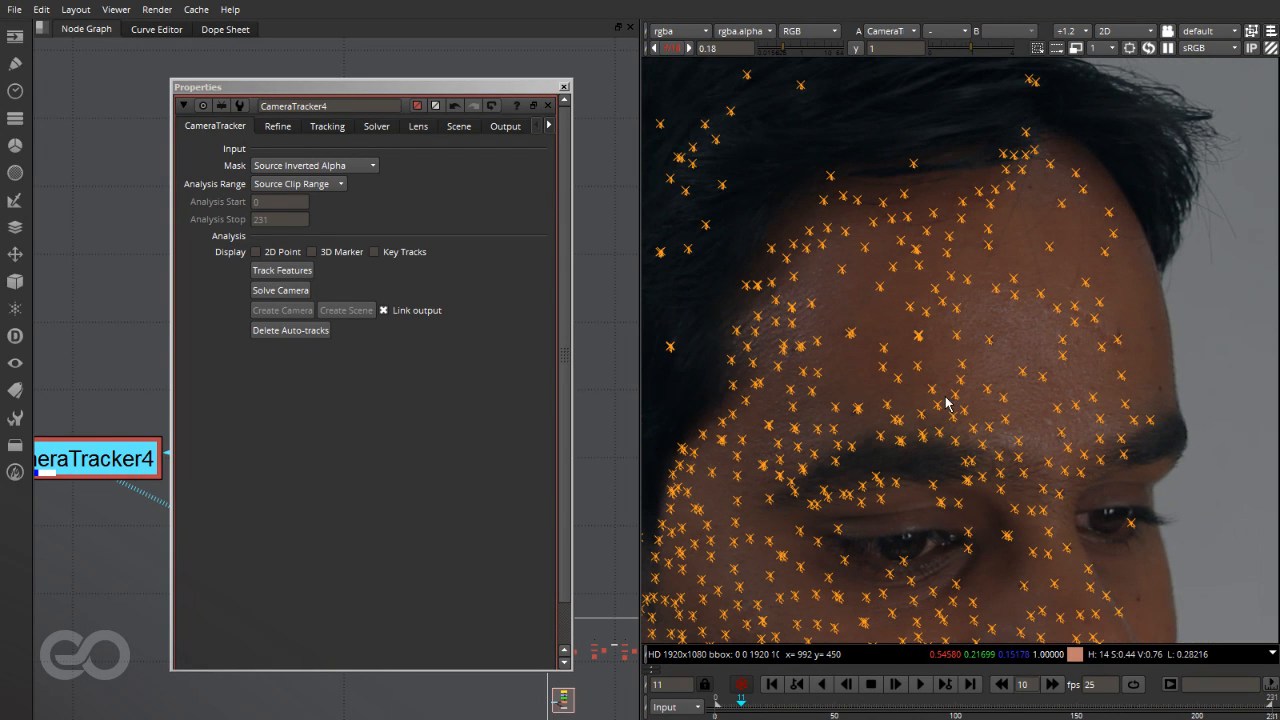
{"action": "left_click_drag", "start_coordinate": [806, 712], "coordinate": [872, 710]}
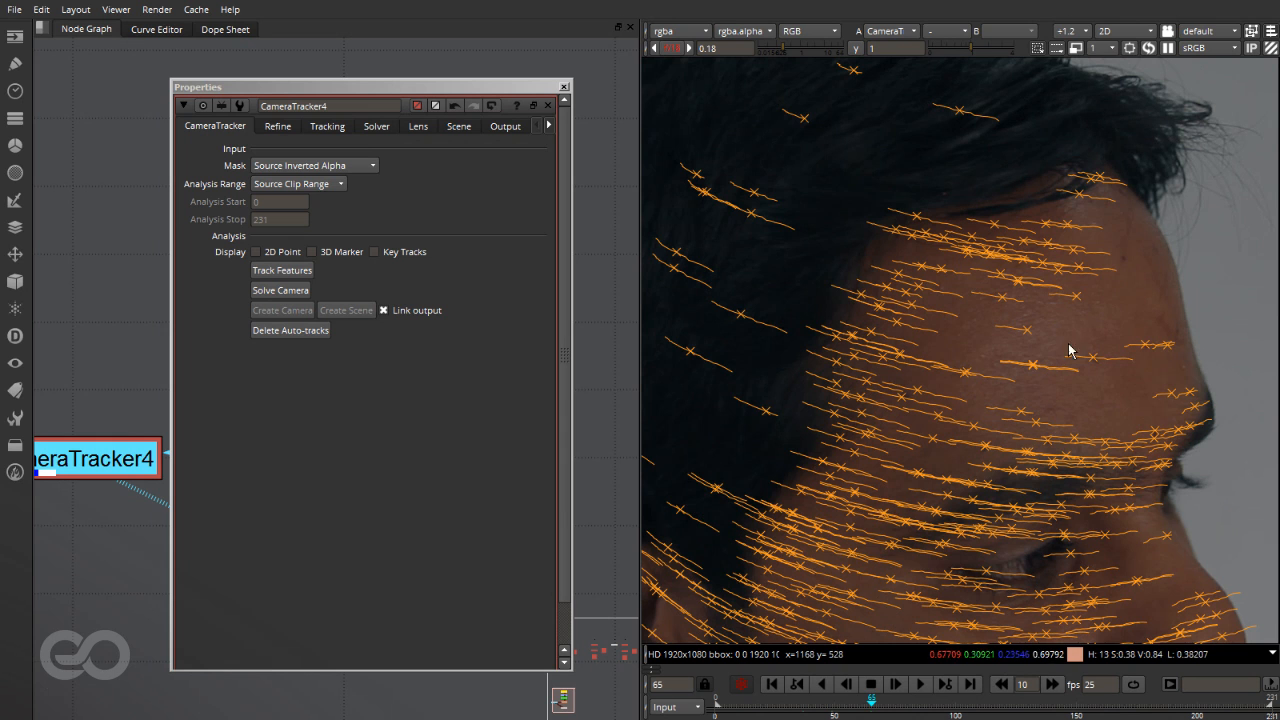
{"action": "left_click_drag", "start_coordinate": [895, 712], "coordinate": [968, 712]}
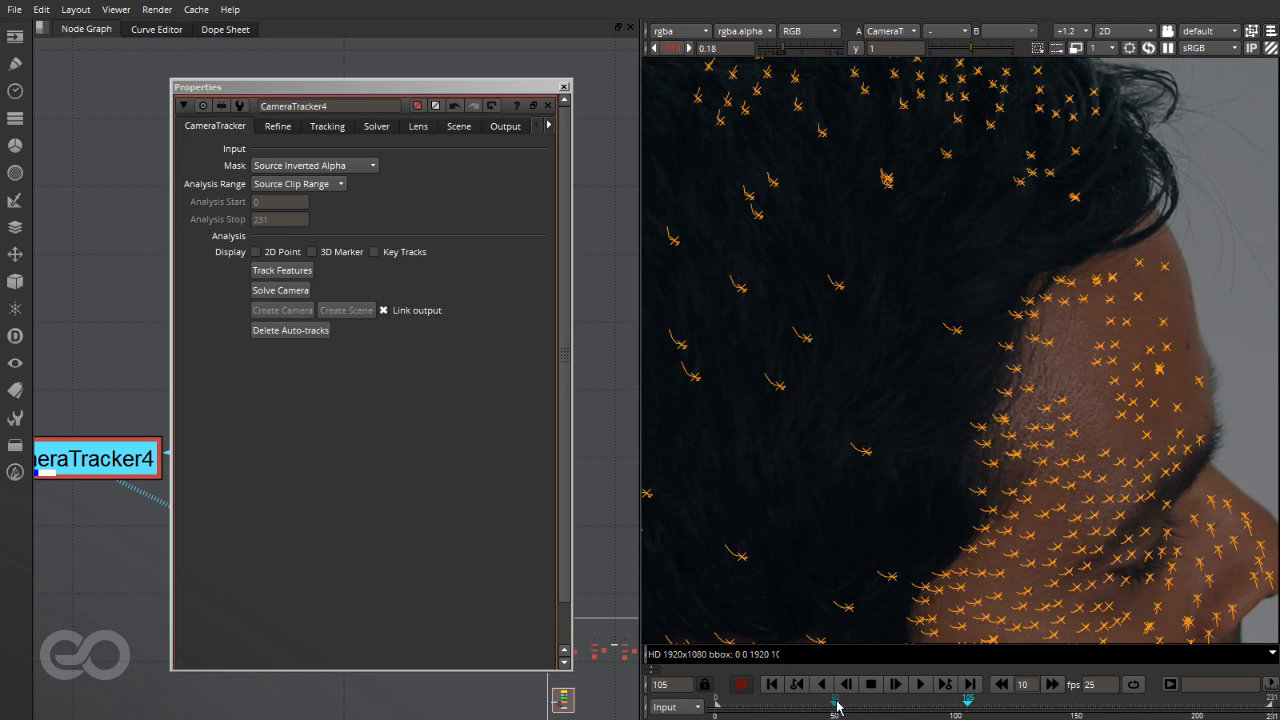
{"action": "left_click", "coordinate": [771, 684]}
{"action": "scroll", "coordinate": [1006, 404], "scroll_direction": "down", "scroll_amount": 3}
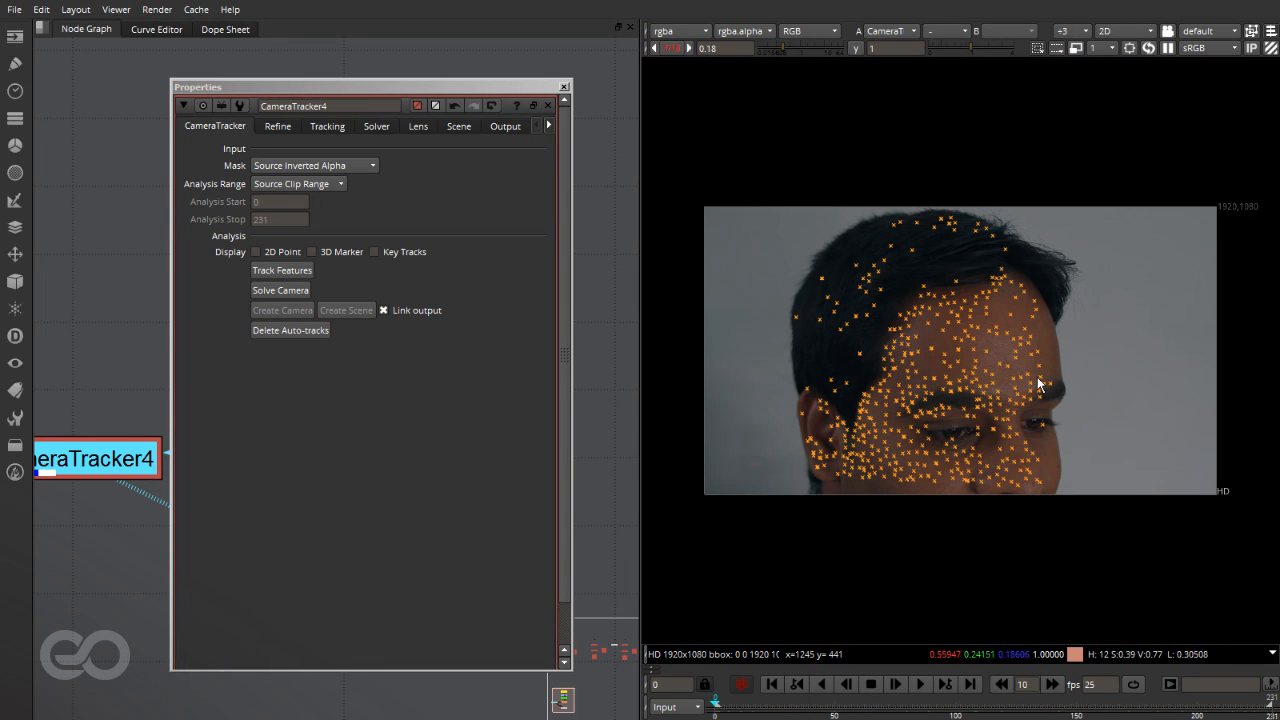
{"action": "scroll", "coordinate": [943, 371], "scroll_direction": "up", "scroll_amount": 1}
{"action": "middle_click_drag", "start_coordinate": [965, 376], "coordinate": [982, 385]}
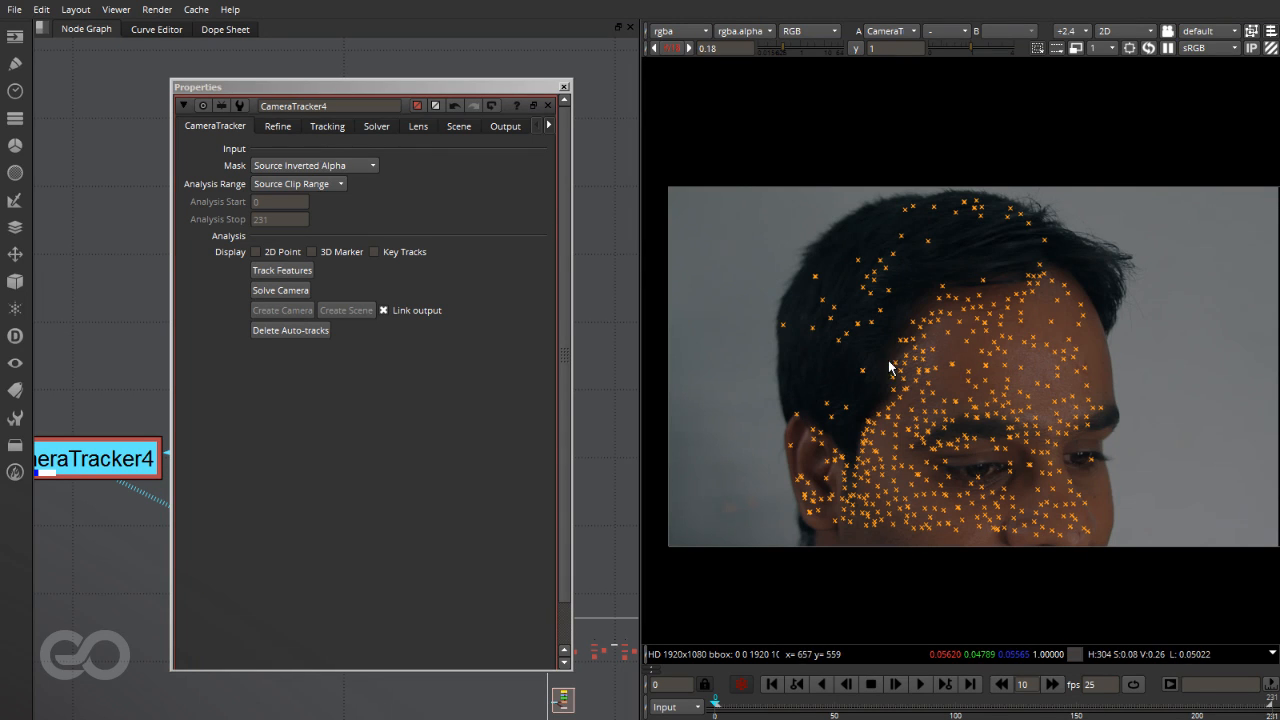
Step: Solve the camera and scrub through to frame 229 to check for rejected tracks
{"action": "left_click", "coordinate": [281, 290]}
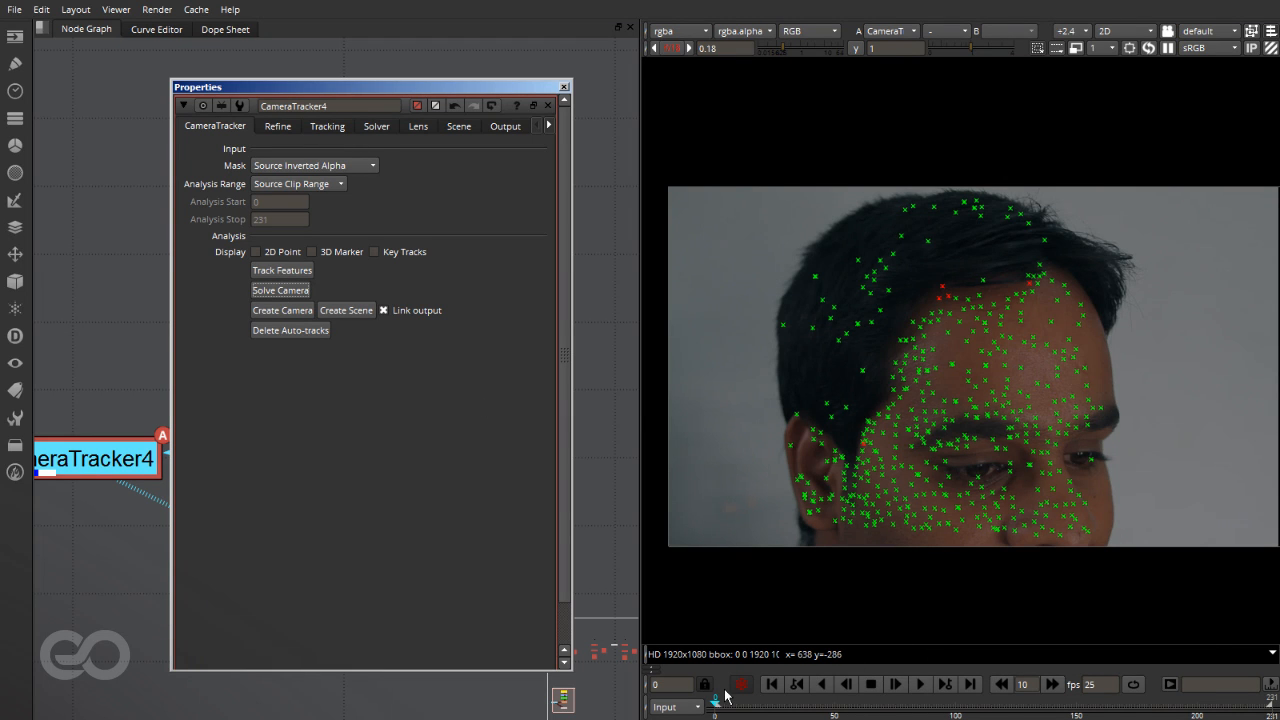
{"action": "left_click_drag", "start_coordinate": [716, 700], "coordinate": [1267, 706]}
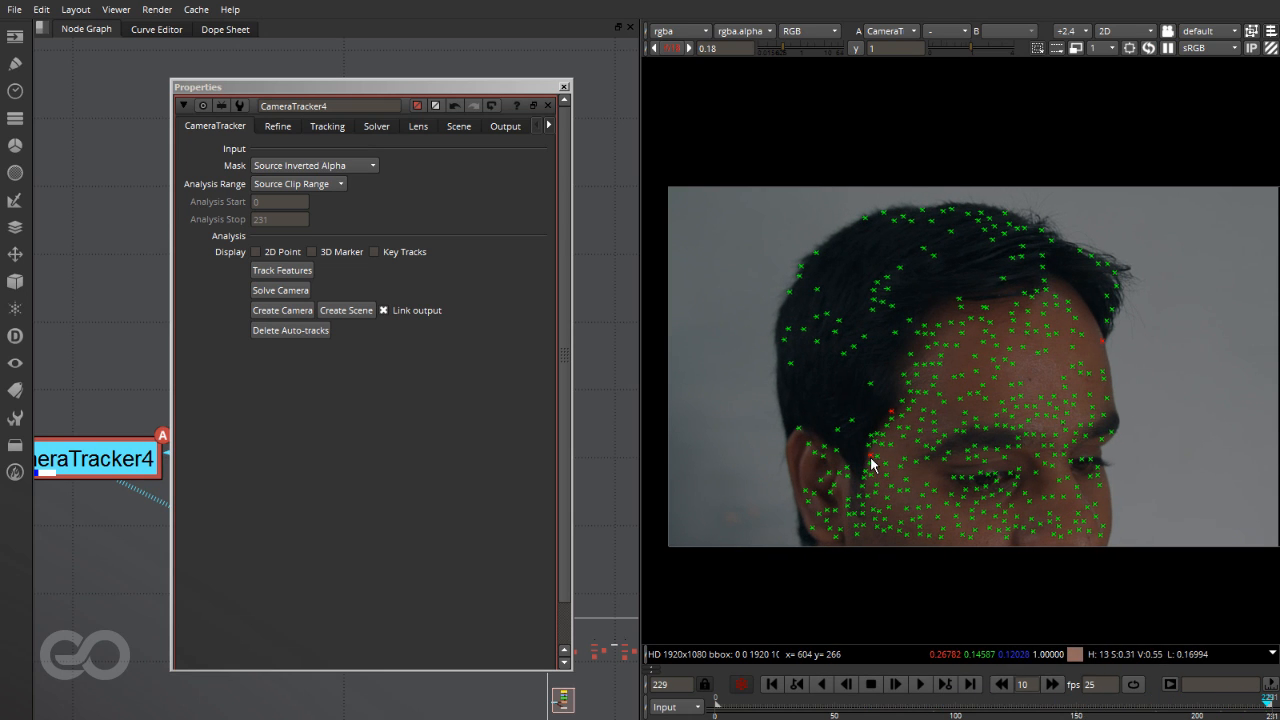
Step: Refine the solve with a Max Track Error of 1.9 and a Max Error of 5, and recalculate it
{"action": "left_click", "coordinate": [276, 128]}
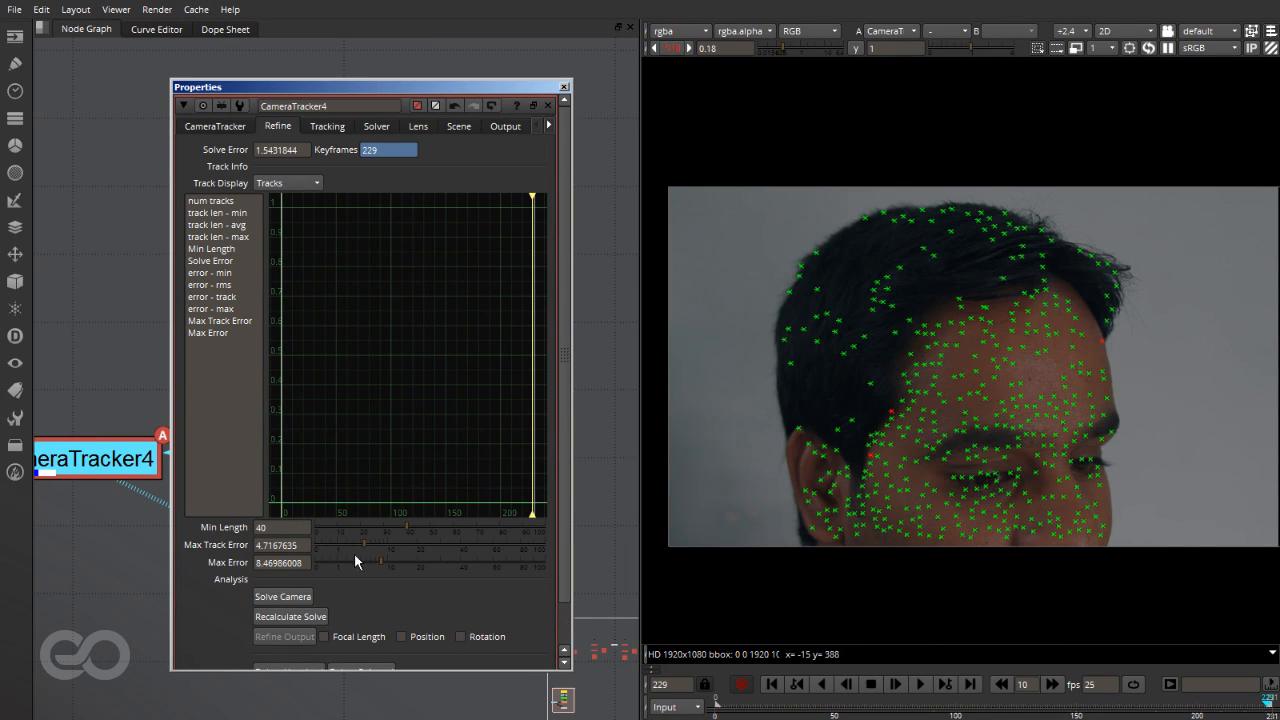
{"action": "mouse_move", "coordinate": [365, 542]}
{"action": "left_mouse_down"}
{"action": "mouse_move", "coordinate": [350, 543]}
{"action": "mouse_move", "coordinate": [370, 558]}
{"action": "mouse_move", "coordinate": [359, 560]}
{"action": "mouse_move", "coordinate": [344, 543]}
{"action": "mouse_move", "coordinate": [364, 543]}
{"action": "mouse_move", "coordinate": [366, 557]}
{"action": "mouse_move", "coordinate": [346, 541]}
{"action": "left_mouse_up"}
{"action": "left_click", "coordinate": [300, 617]}
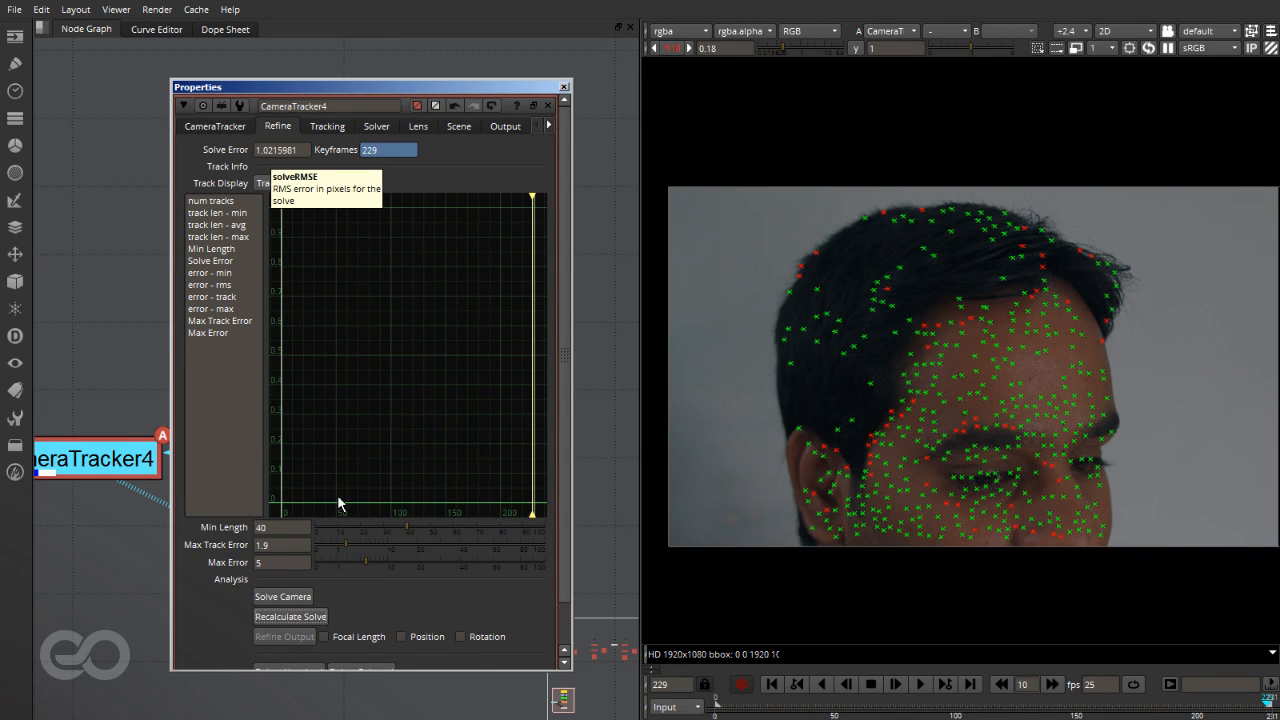
Step: Permanently delete the tracker's rejected and unsolved tracks
{"action": "scroll", "coordinate": [386, 567], "scroll_direction": "down", "scroll_amount": 2}
{"action": "left_click", "coordinate": [357, 622]}
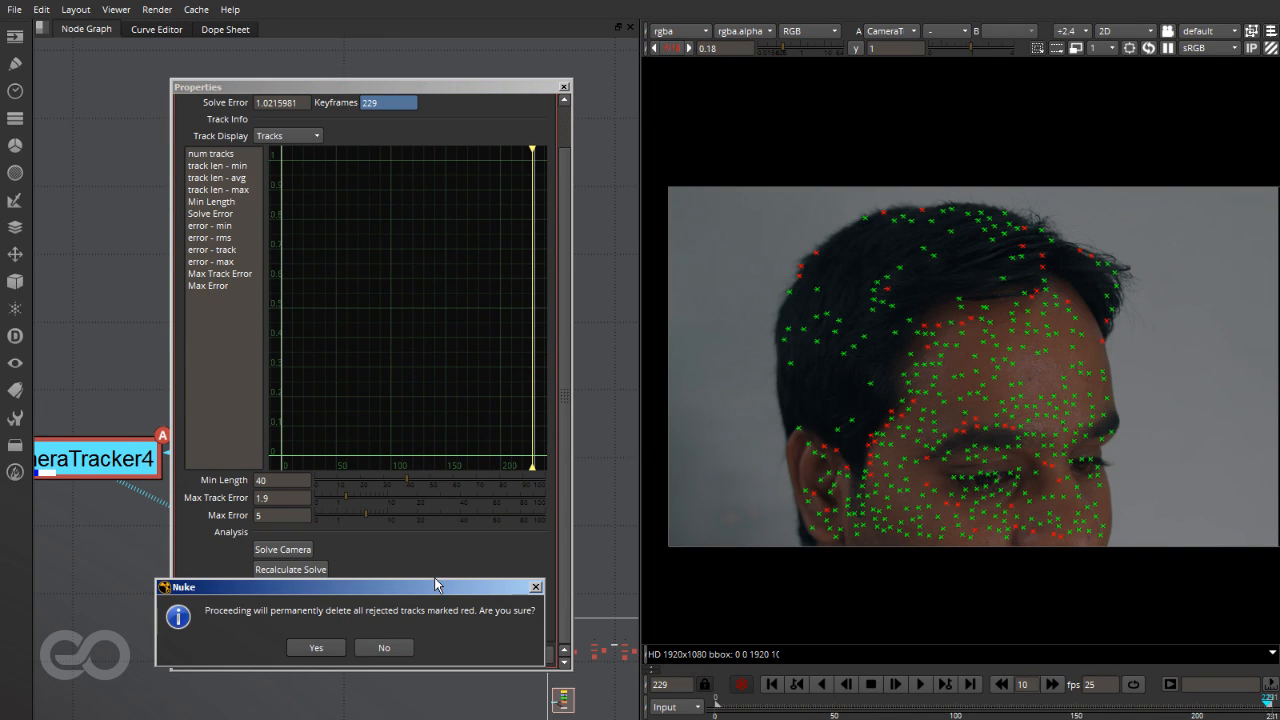
{"action": "left_click", "coordinate": [336, 648]}
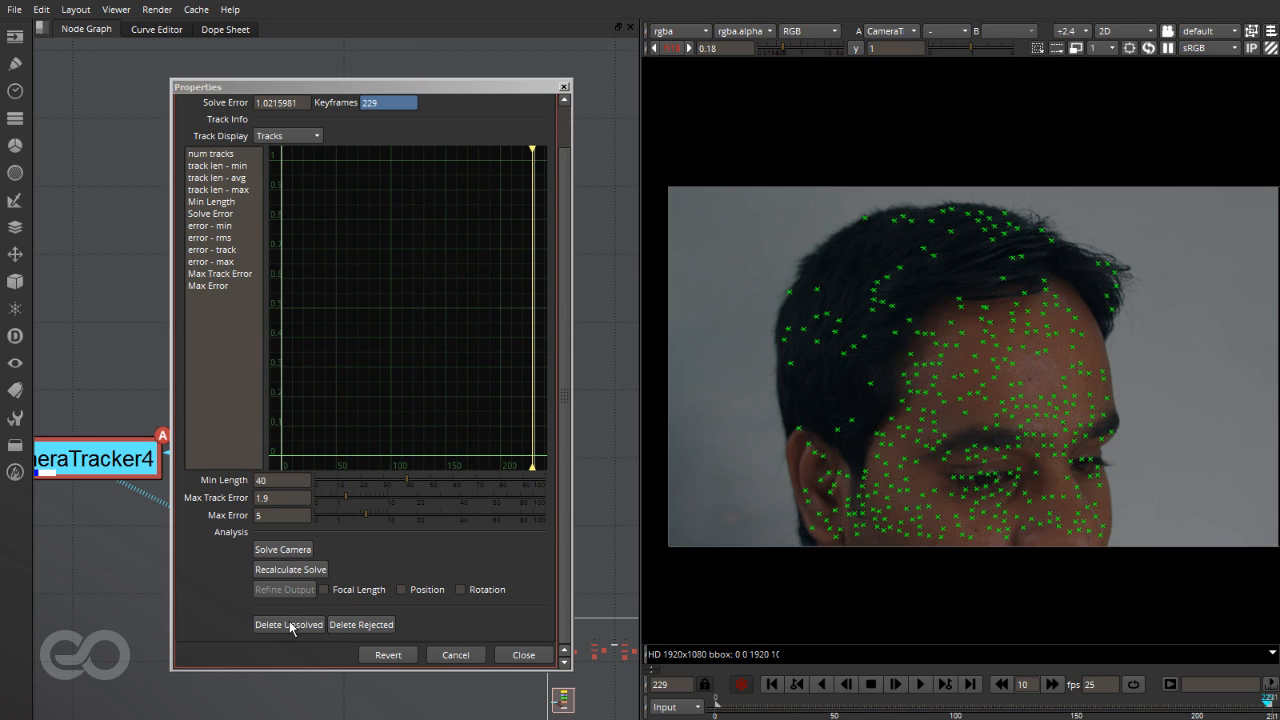
{"action": "left_click", "coordinate": [290, 624]}
{"action": "left_click", "coordinate": [272, 648]}
Step: Solve the camera again with the remaining tracks, then check the solve error and the tracks at frame 33
{"action": "scroll", "coordinate": [226, 203], "scroll_direction": "up", "scroll_amount": 2}
{"action": "left_click", "coordinate": [215, 126]}
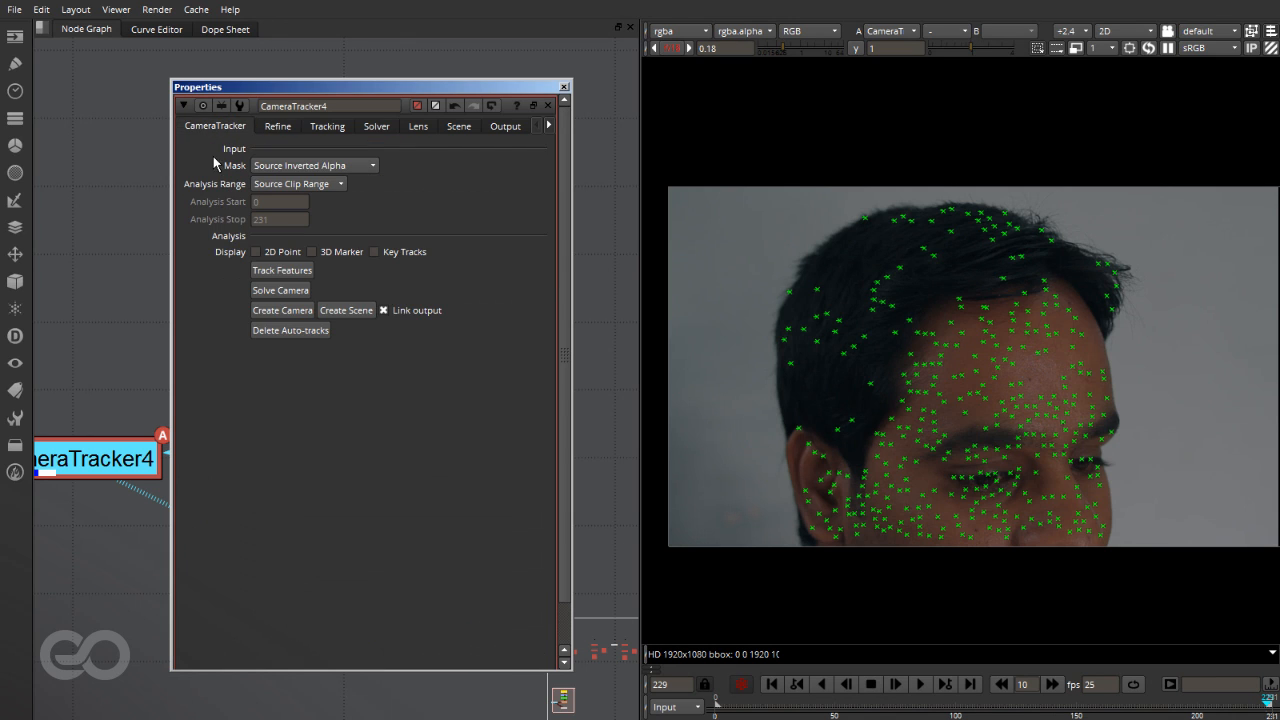
{"action": "left_click", "coordinate": [277, 290]}
{"action": "left_click", "coordinate": [252, 315]}
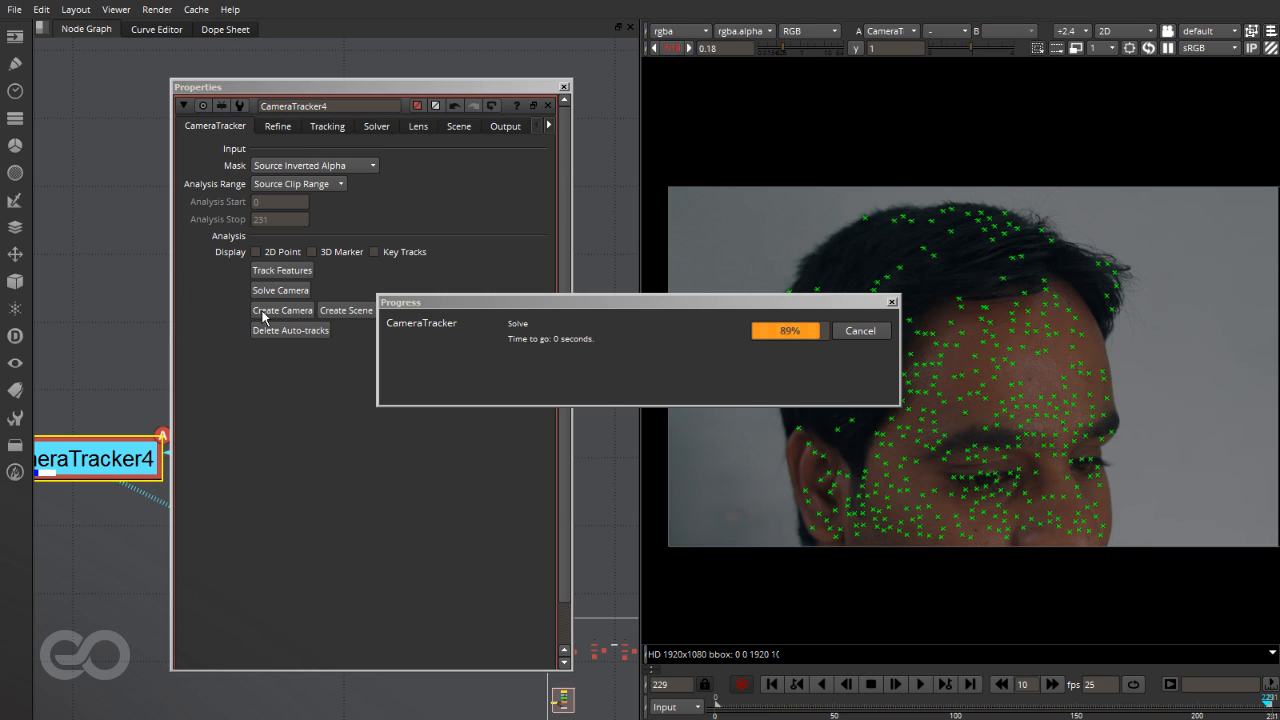
{"action": "left_click", "coordinate": [279, 127]}
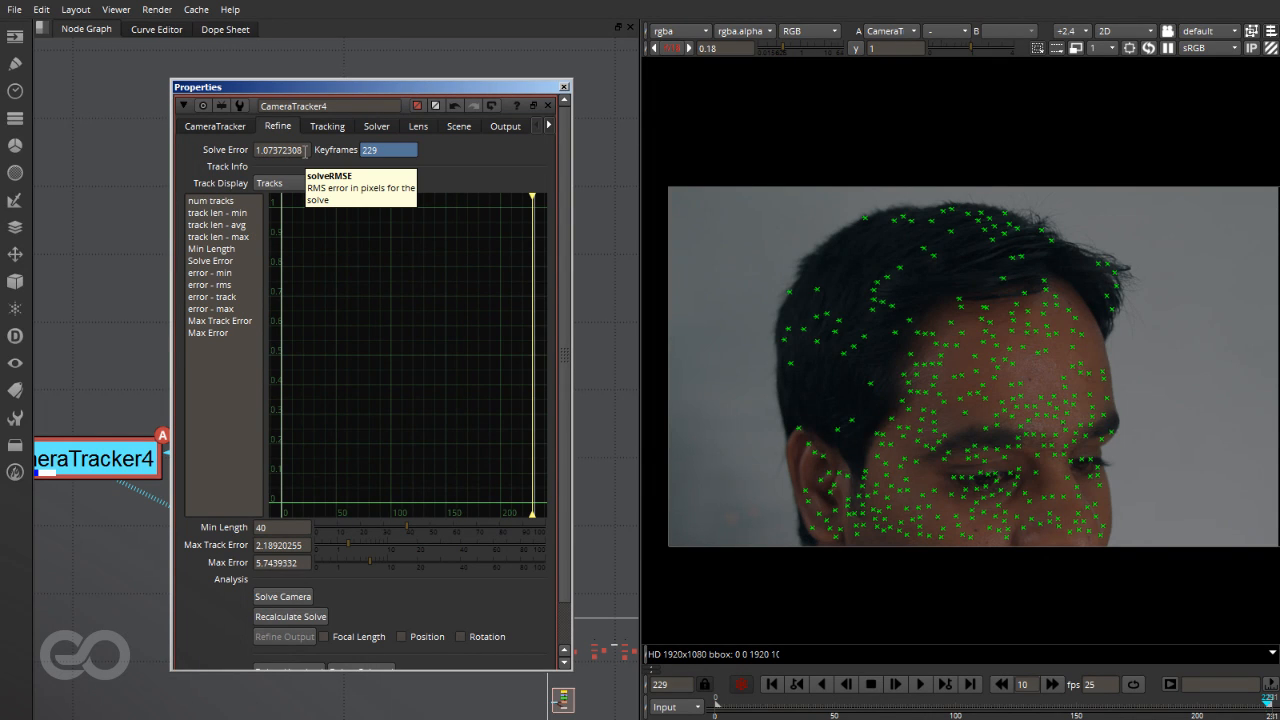
{"action": "left_click_drag", "start_coordinate": [742, 697], "coordinate": [794, 690]}
{"action": "left_click", "coordinate": [210, 125]}
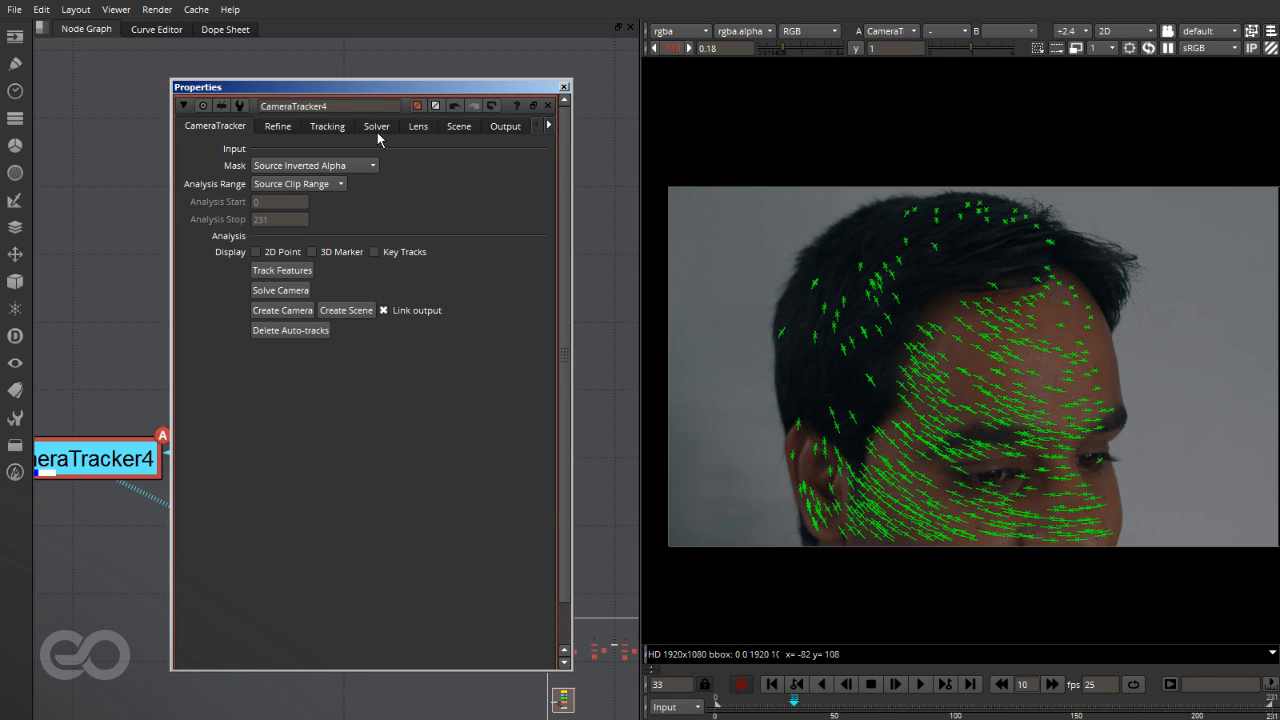
Step: Rearrange the node graph with CameraTracker4 directly under Erode1 and Viewer1 well below it, clear of the properties window
{"action": "left_click_drag", "start_coordinate": [372, 90], "coordinate": [798, 61]}
{"action": "scroll", "coordinate": [355, 490], "scroll_direction": "down", "scroll_amount": 3}
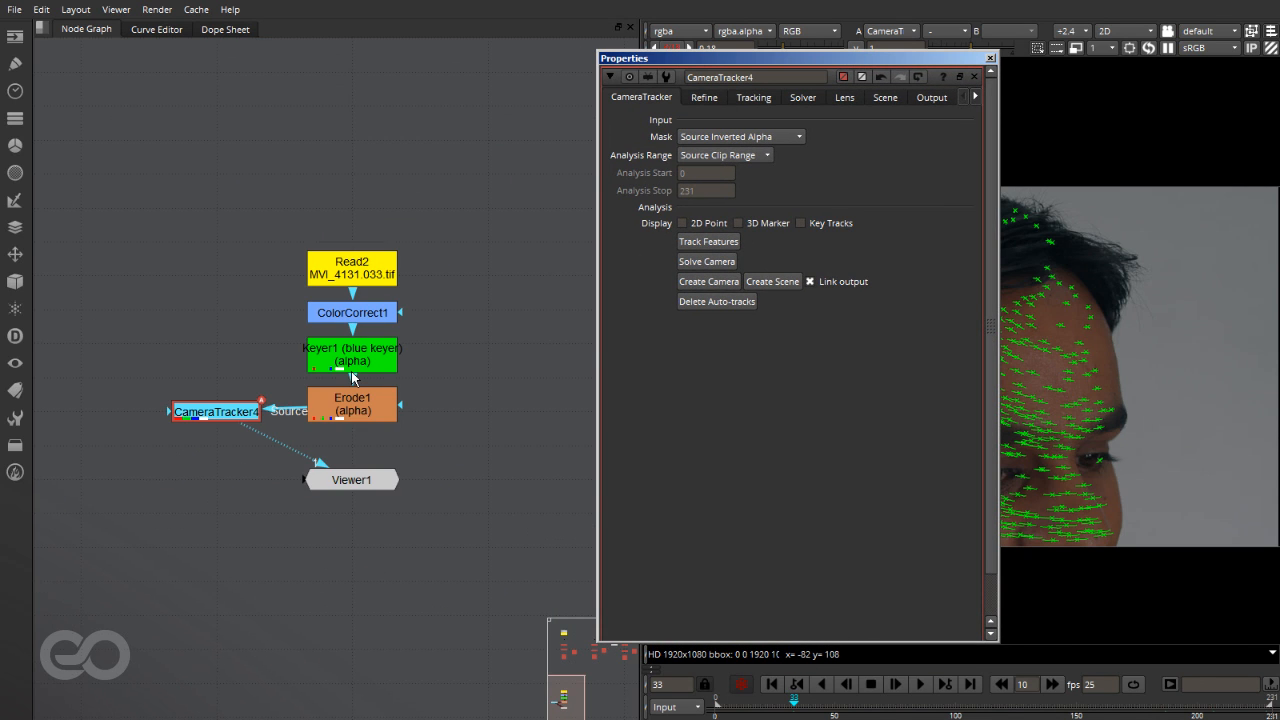
{"action": "left_click_drag", "start_coordinate": [355, 490], "coordinate": [356, 659]}
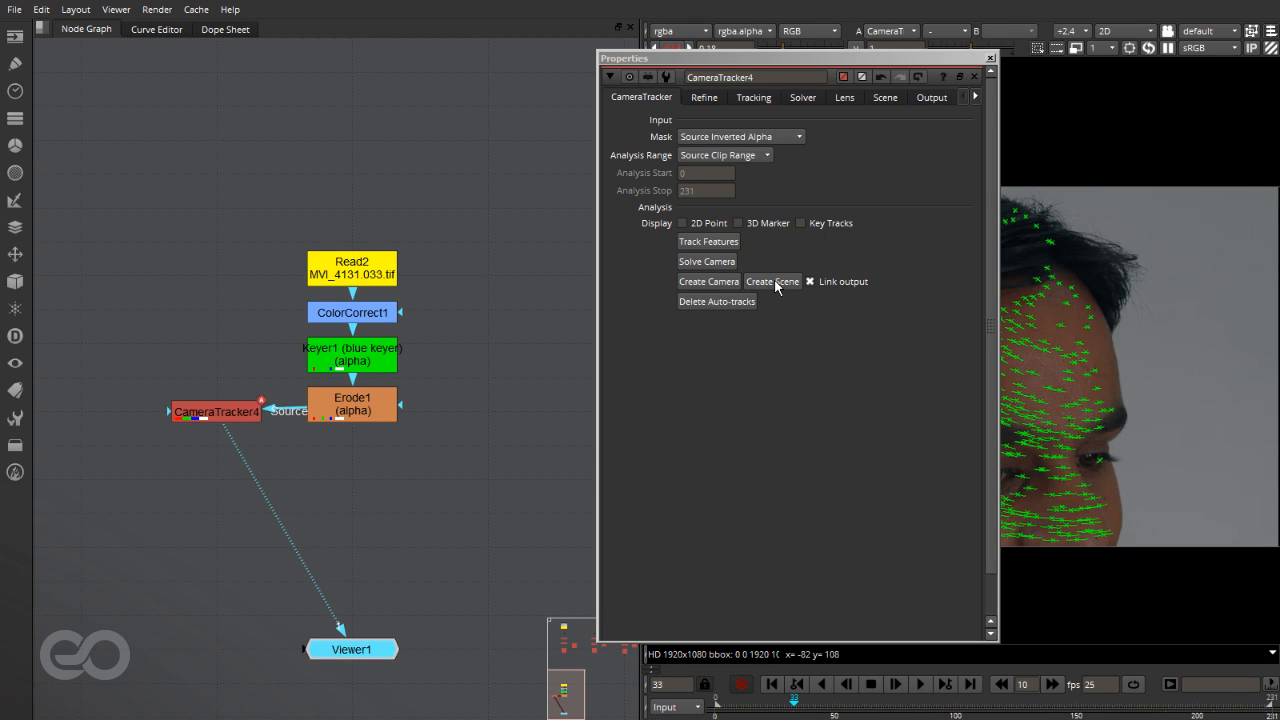
{"action": "left_click_drag", "start_coordinate": [206, 412], "coordinate": [340, 455]}
{"action": "left_click", "coordinate": [474, 538]}
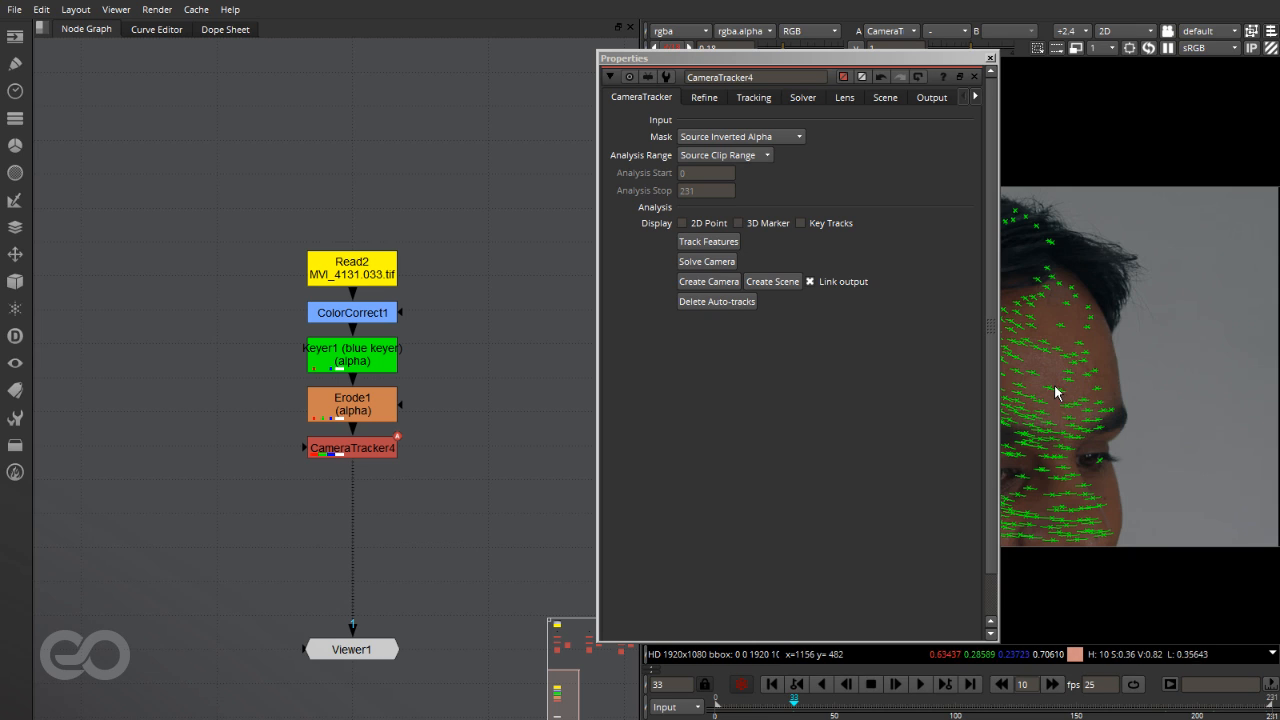
Step: Create a linked camera from the solve and place its node beside CameraTracker4
{"action": "left_click", "coordinate": [720, 283]}
{"action": "left_click_drag", "start_coordinate": [354, 570], "coordinate": [496, 448]}
{"action": "left_click", "coordinate": [436, 547]}
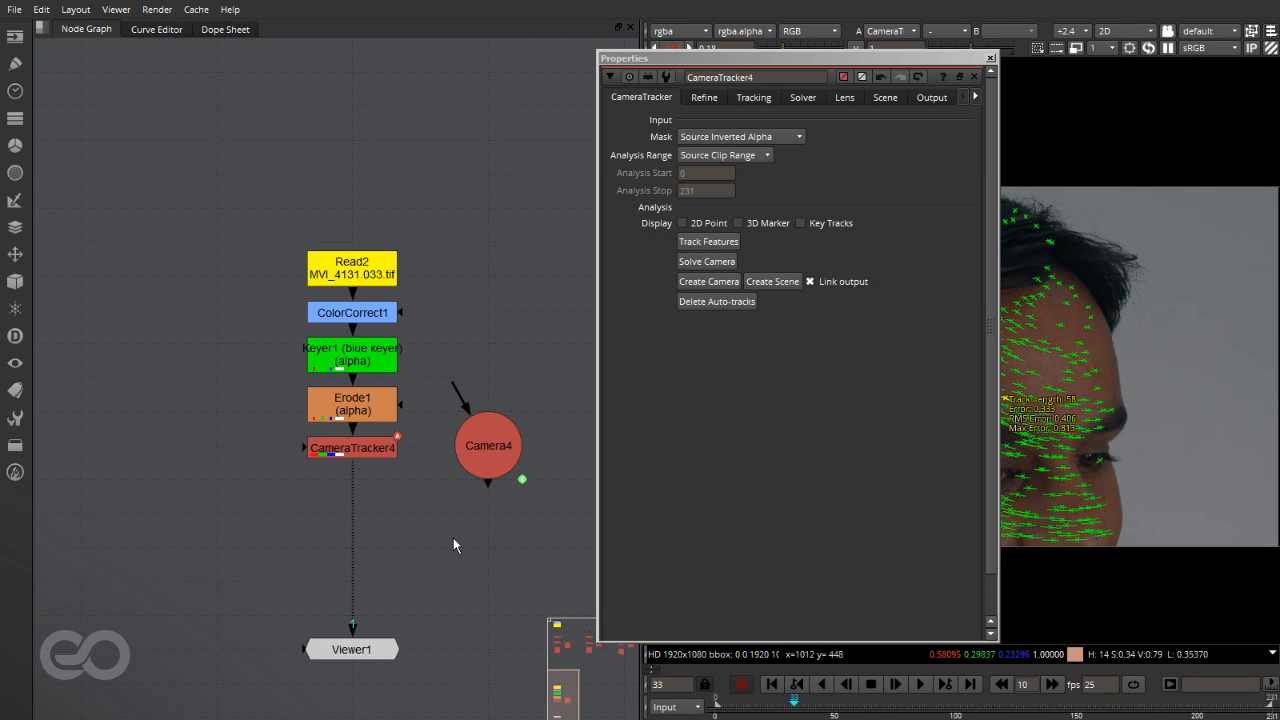
Step: Clear the properties window away from the viewer and display Camera4's output in the 3D view
{"action": "left_click_drag", "start_coordinate": [928, 63], "coordinate": [328, 105]}
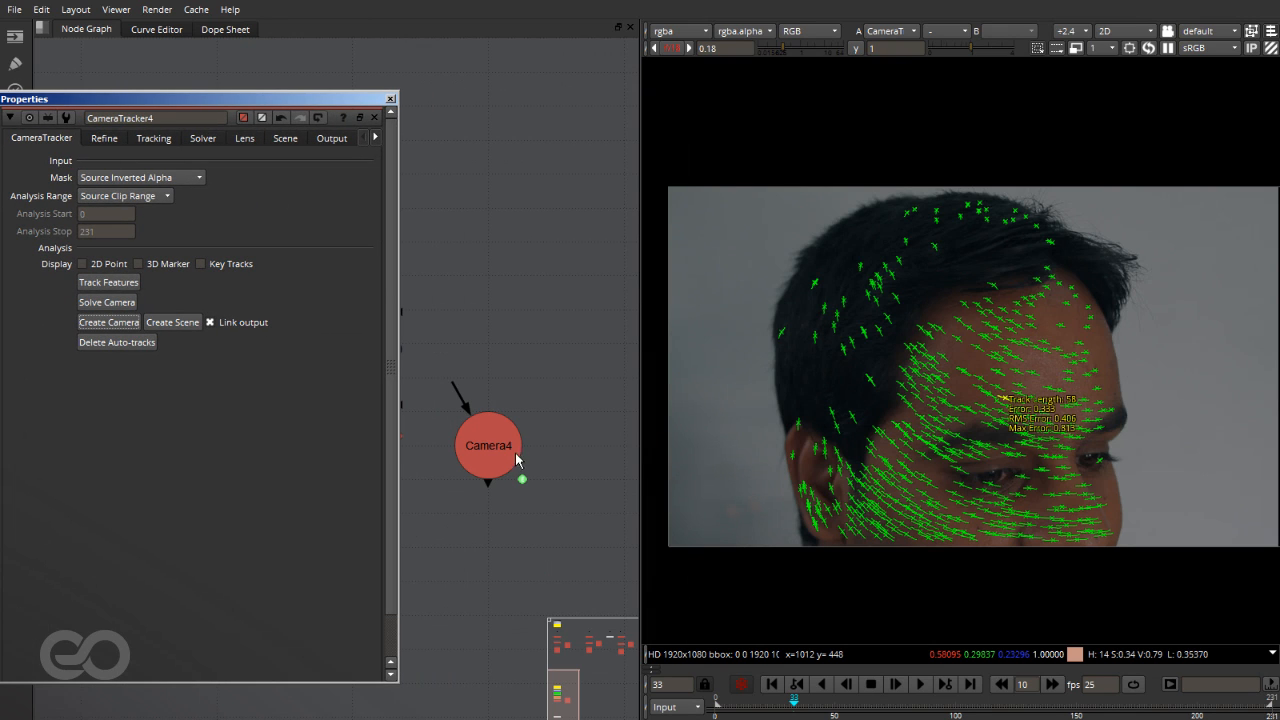
{"action": "key", "text": "f"}
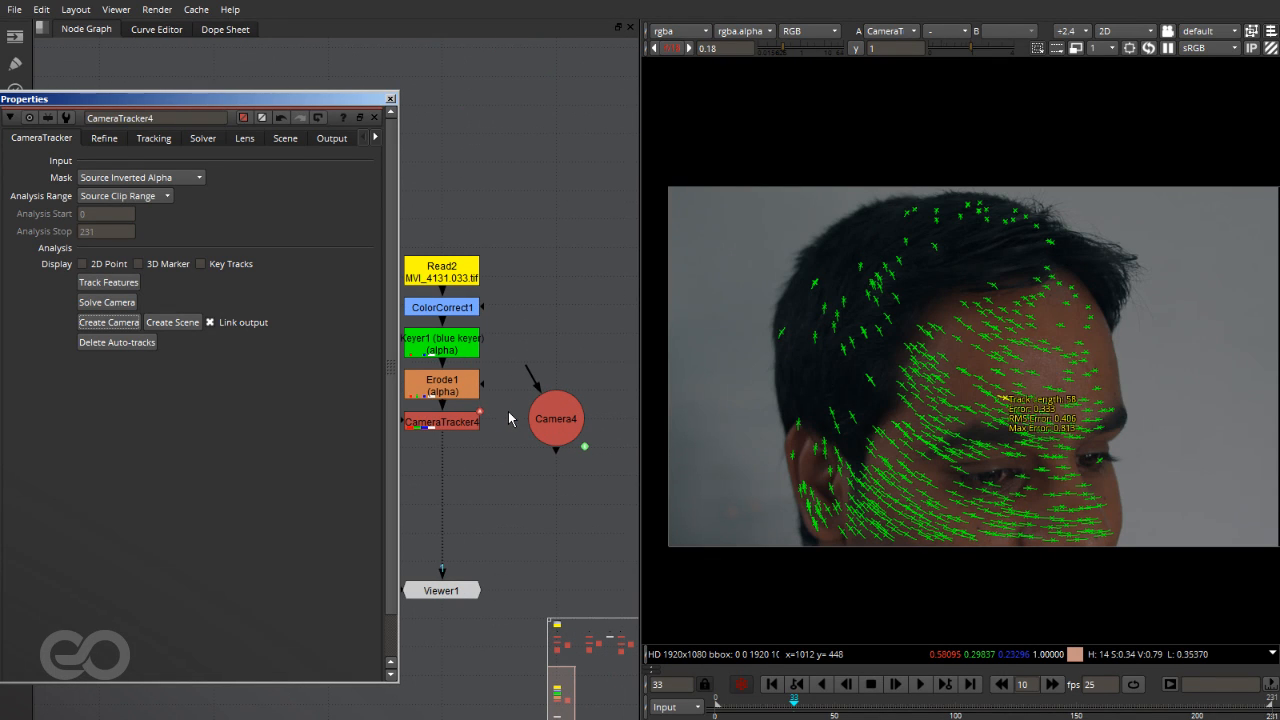
{"action": "left_click", "coordinate": [560, 429]}
{"action": "key", "text": "1"}
{"action": "scroll", "coordinate": [1021, 411], "scroll_direction": "down", "scroll_amount": 4}
{"action": "left_click_drag", "start_coordinate": [1021, 411], "coordinate": [1098, 418], "text": "ctrl"}
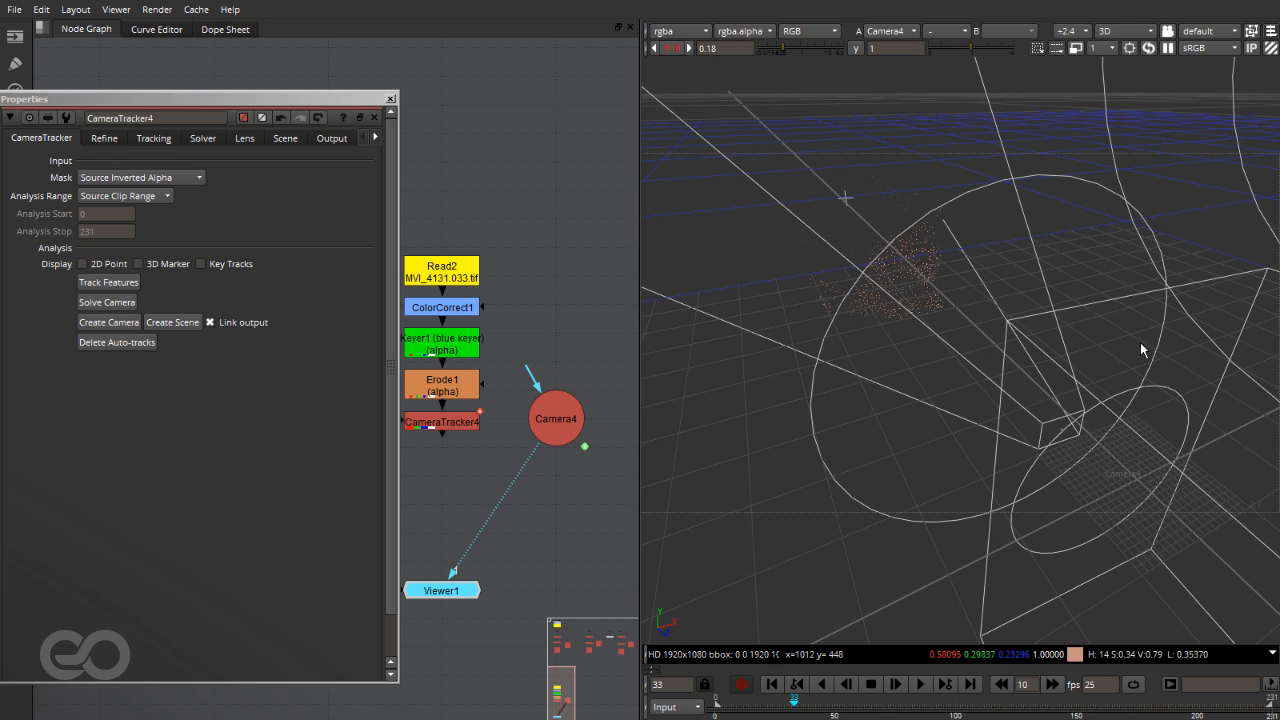
Step: Inspect the solved camera and its point cloud in the 3D view with Camera4's properties open
{"action": "left_click_drag", "start_coordinate": [971, 367], "coordinate": [1026, 327], "text": "ctrl"}
{"action": "left_click", "coordinate": [1026, 327]}
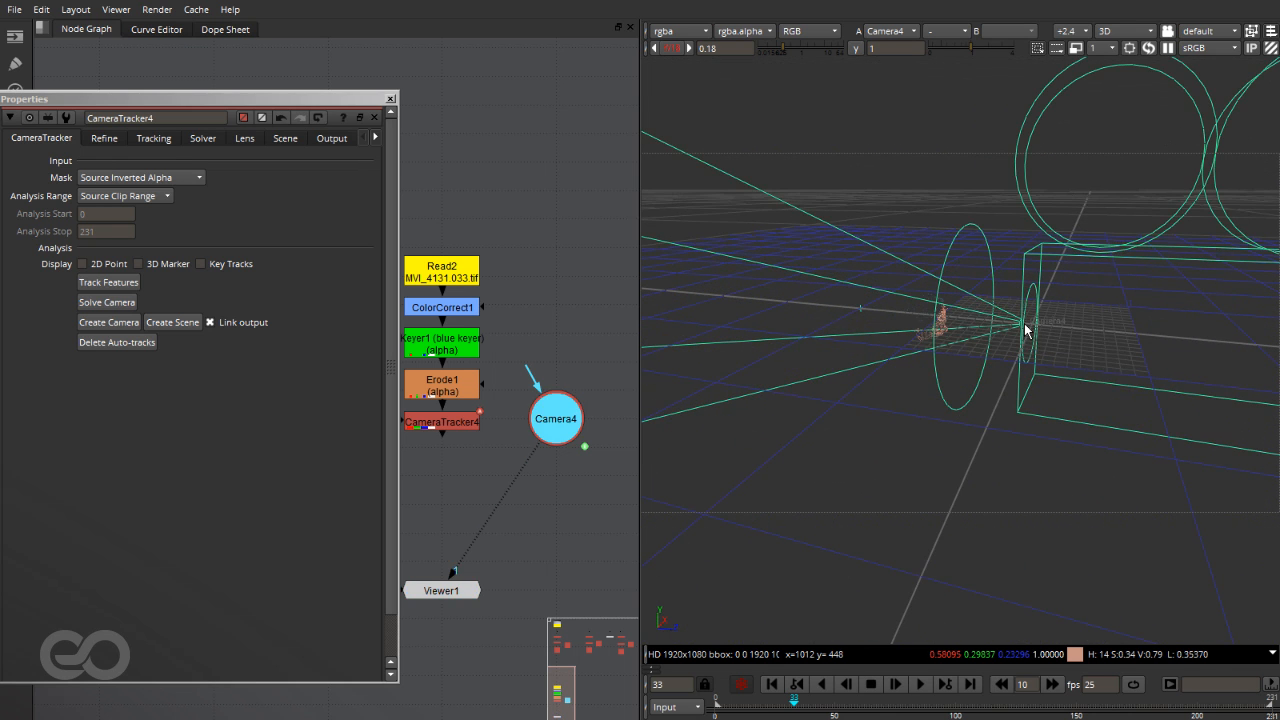
{"action": "double_click", "coordinate": [1021, 337]}
{"action": "left_click_drag", "start_coordinate": [1088, 375], "coordinate": [966, 338], "text": "ctrl"}
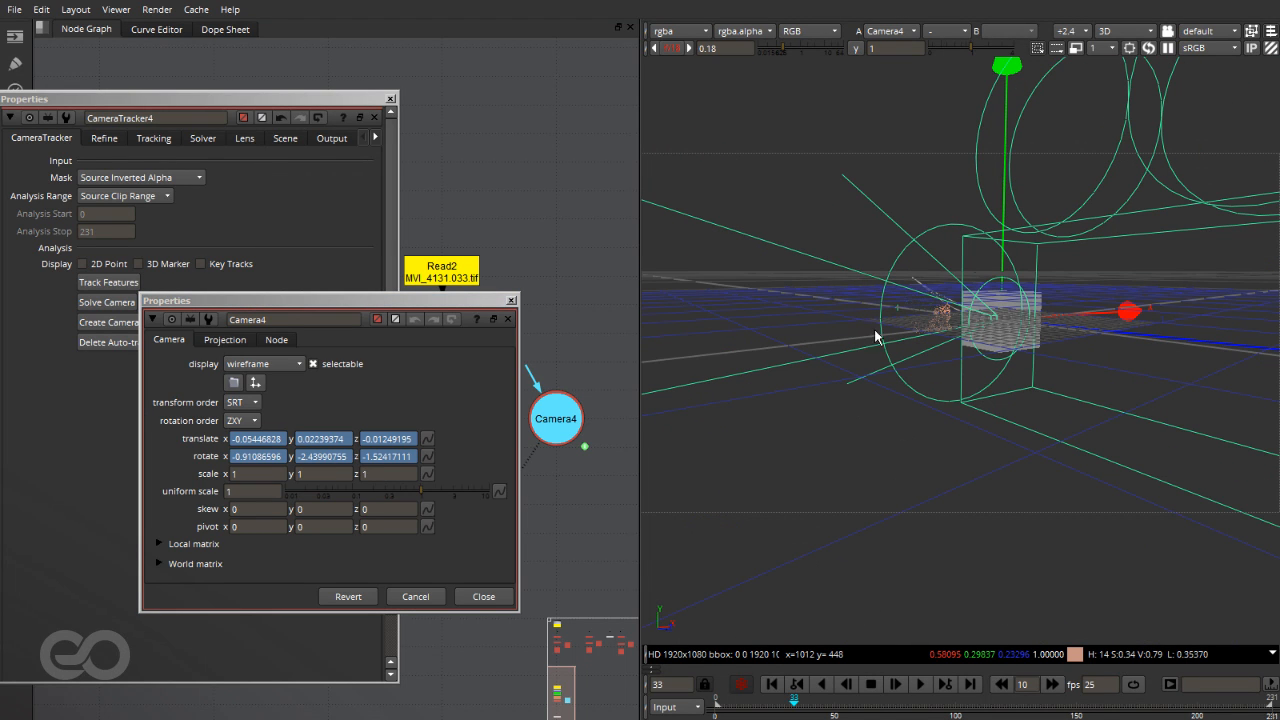
Step: Set the scene transform's uniform scale of CameraTracker4 to 40
{"action": "left_click", "coordinate": [284, 138]}
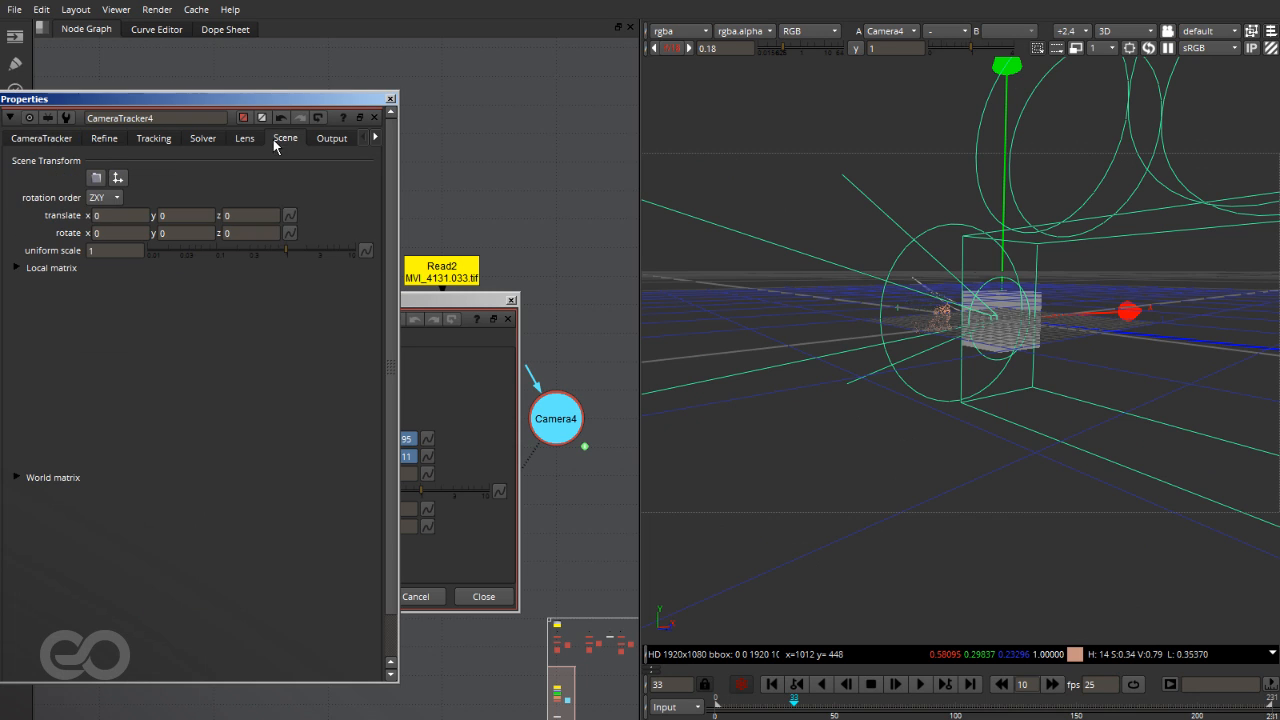
{"action": "left_click_drag", "start_coordinate": [297, 255], "coordinate": [366, 252]}
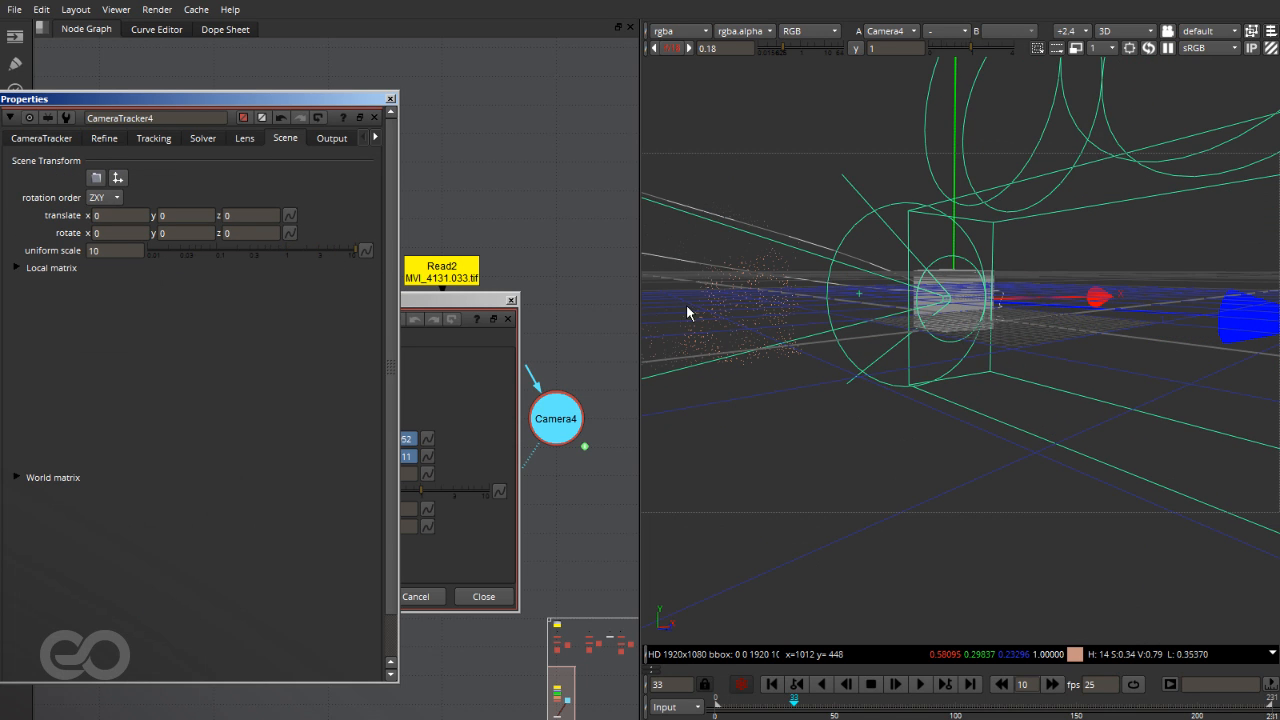
{"action": "left_click", "coordinate": [92, 251]}
{"action": "key", "text": "Up"}
{"action": "key", "text": "Up"}
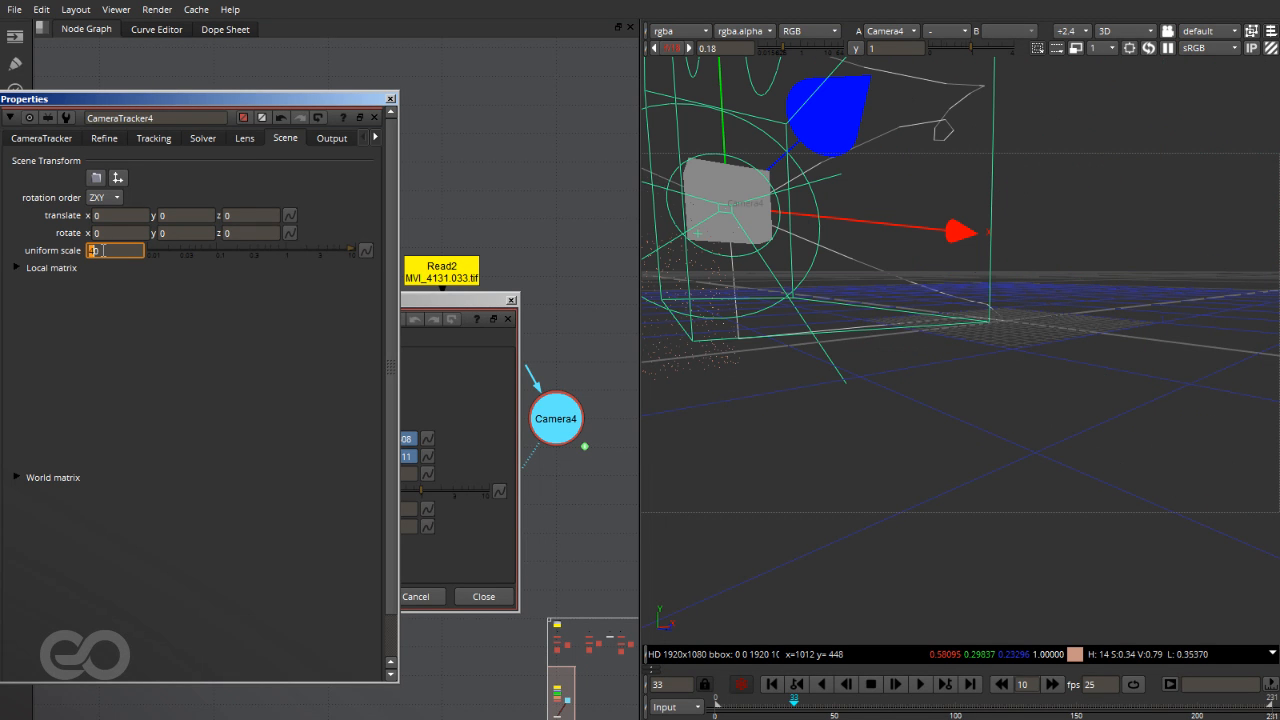
Step: Examine the rescaled camera and point cloud from several angles in the 3D view
{"action": "middle_click", "coordinate": [910, 345]}
{"action": "left_click_drag", "start_coordinate": [886, 349], "coordinate": [1086, 406], "text": "ctrl"}
{"action": "middle_click_drag", "start_coordinate": [1086, 406], "coordinate": [847, 354], "text": "alt"}
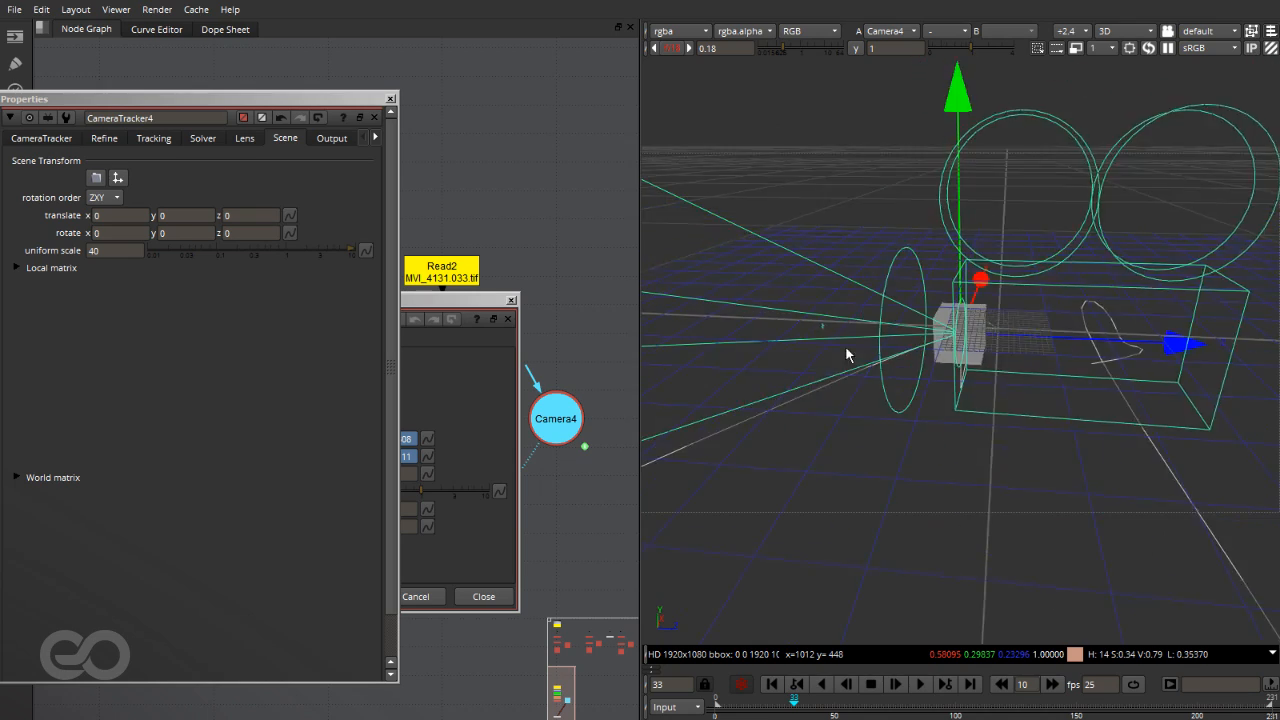
{"action": "left_click_drag", "start_coordinate": [847, 354], "coordinate": [826, 345], "text": "ctrl"}
{"action": "left_click", "coordinate": [1113, 435]}
{"action": "left_click_drag", "start_coordinate": [1113, 435], "coordinate": [873, 249], "text": "ctrl"}
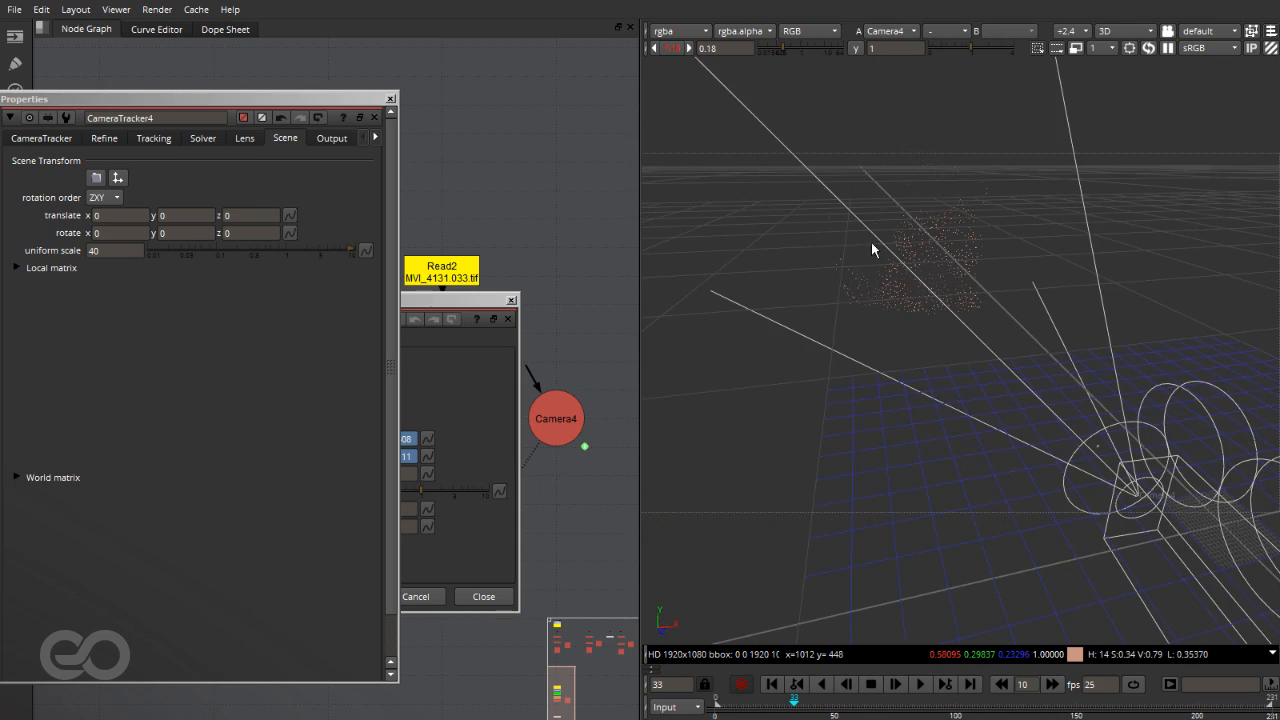
{"action": "left_click_drag", "start_coordinate": [1094, 390], "coordinate": [998, 483], "text": "ctrl"}
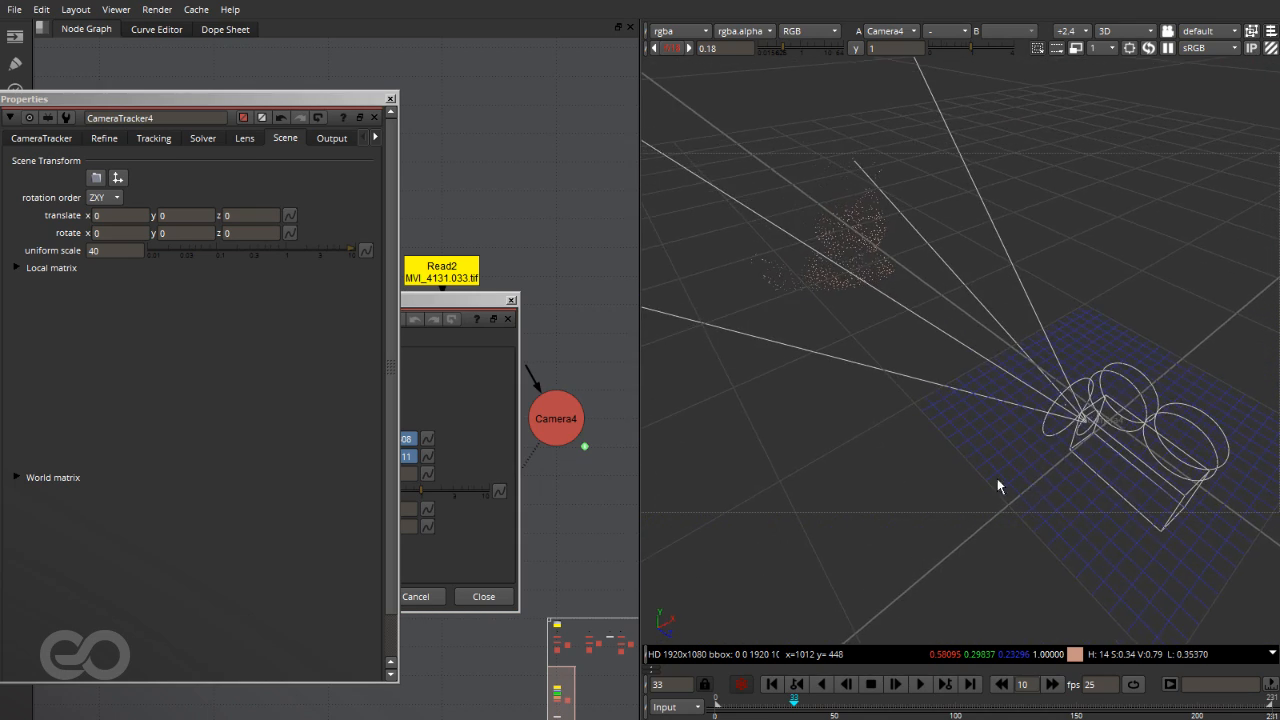
Step: Scrub the timeline to frames 94 and 206 and examine Camera4's motion path relative to the point cloud
{"action": "left_click", "coordinate": [390, 99]}
{"action": "left_click_drag", "start_coordinate": [801, 708], "coordinate": [941, 705]}
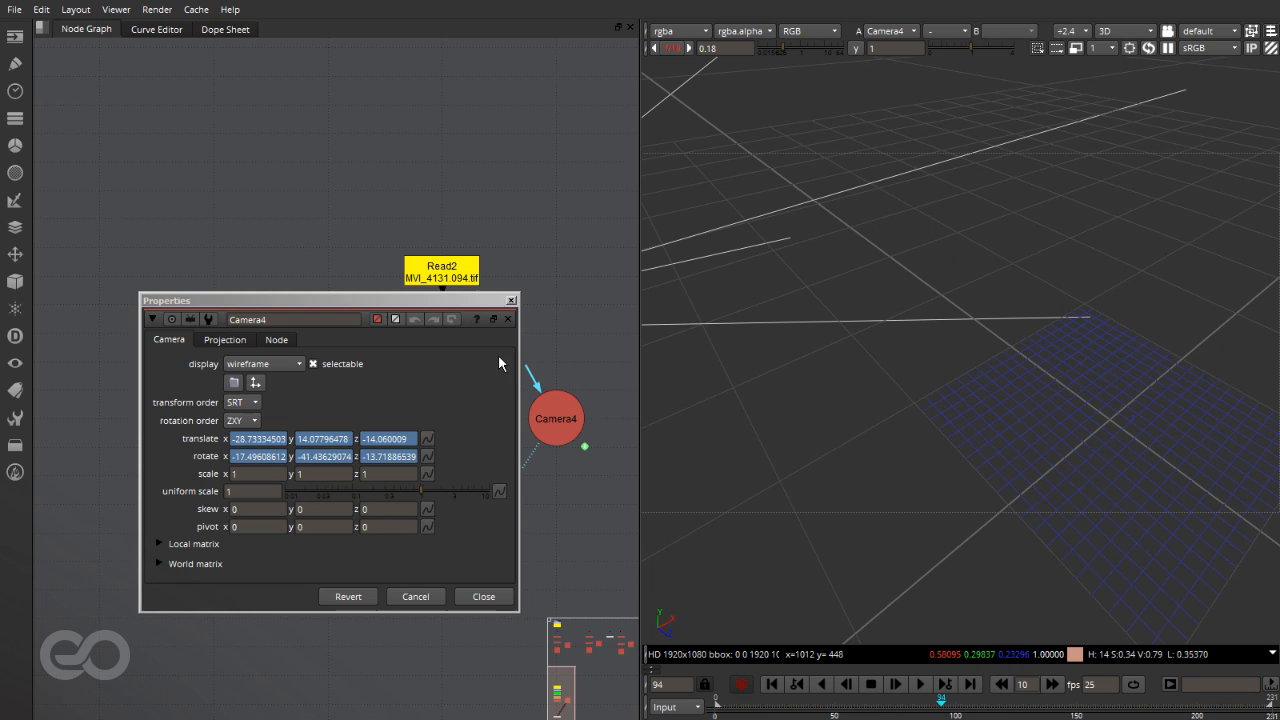
{"action": "left_click", "coordinate": [511, 300]}
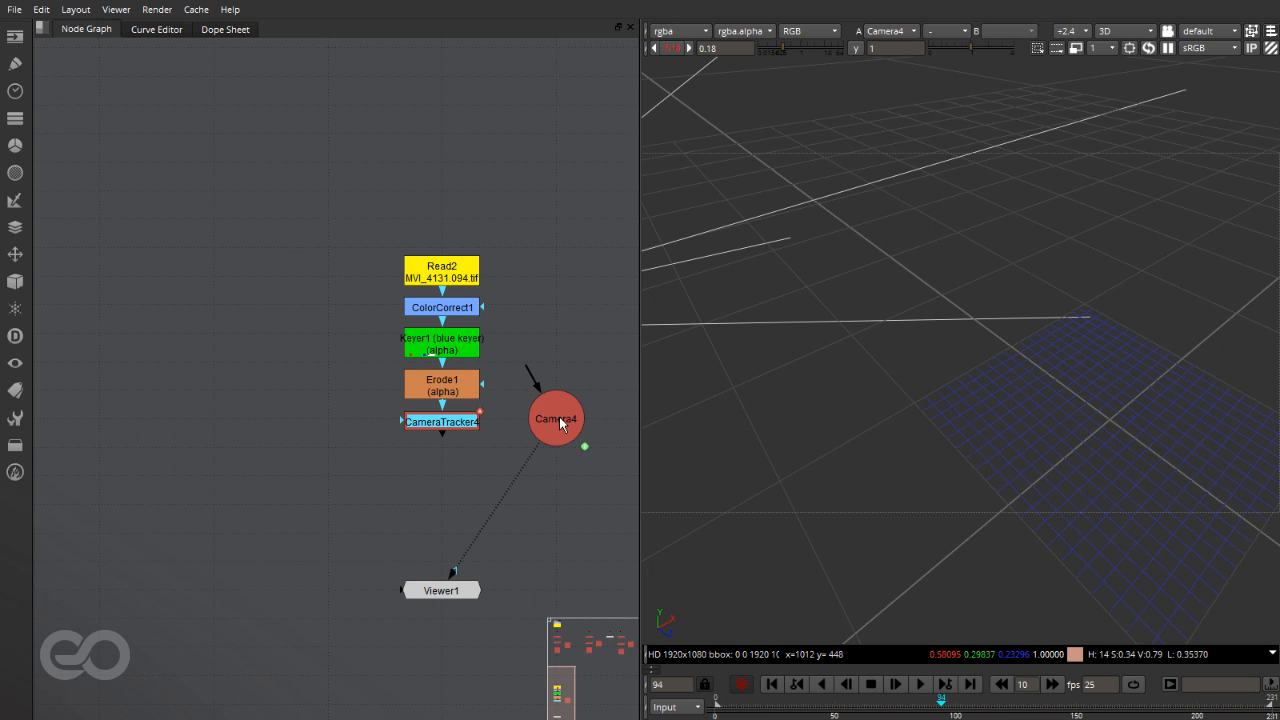
{"action": "double_click", "coordinate": [555, 420]}
{"action": "middle_click_drag", "start_coordinate": [991, 343], "coordinate": [848, 328], "text": "alt"}
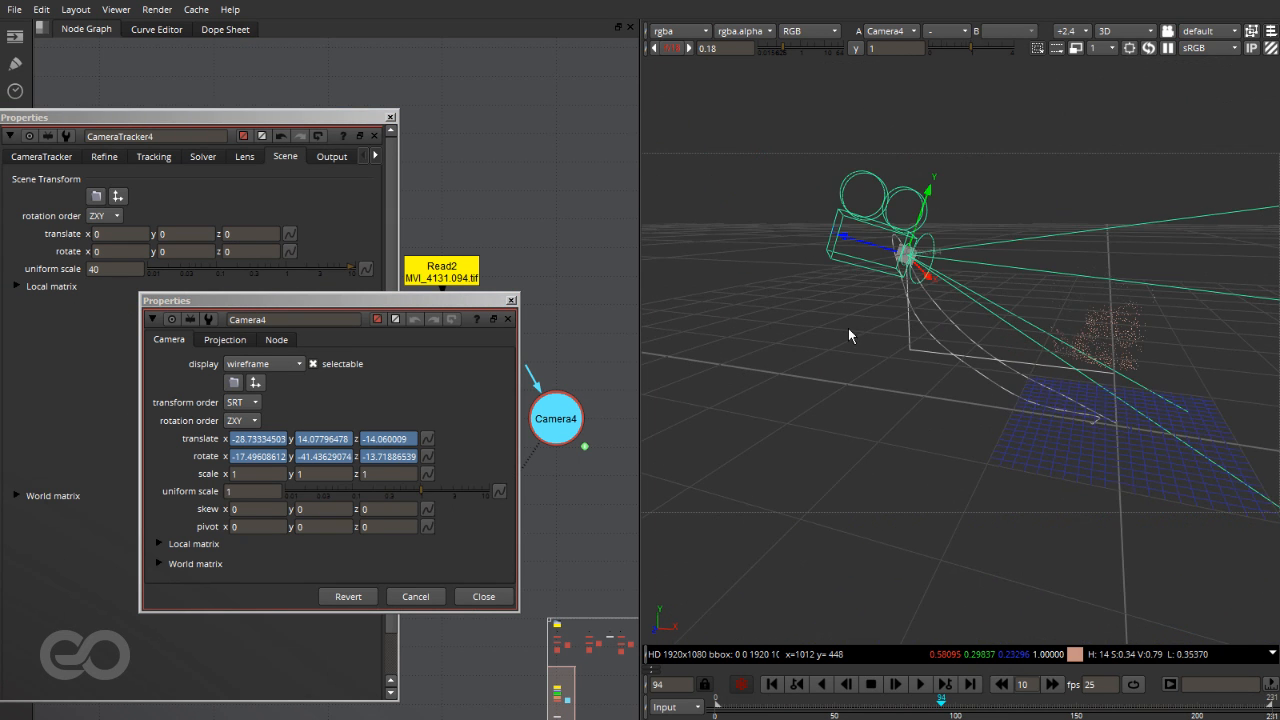
{"action": "left_click_drag", "start_coordinate": [973, 413], "coordinate": [801, 610], "text": "ctrl"}
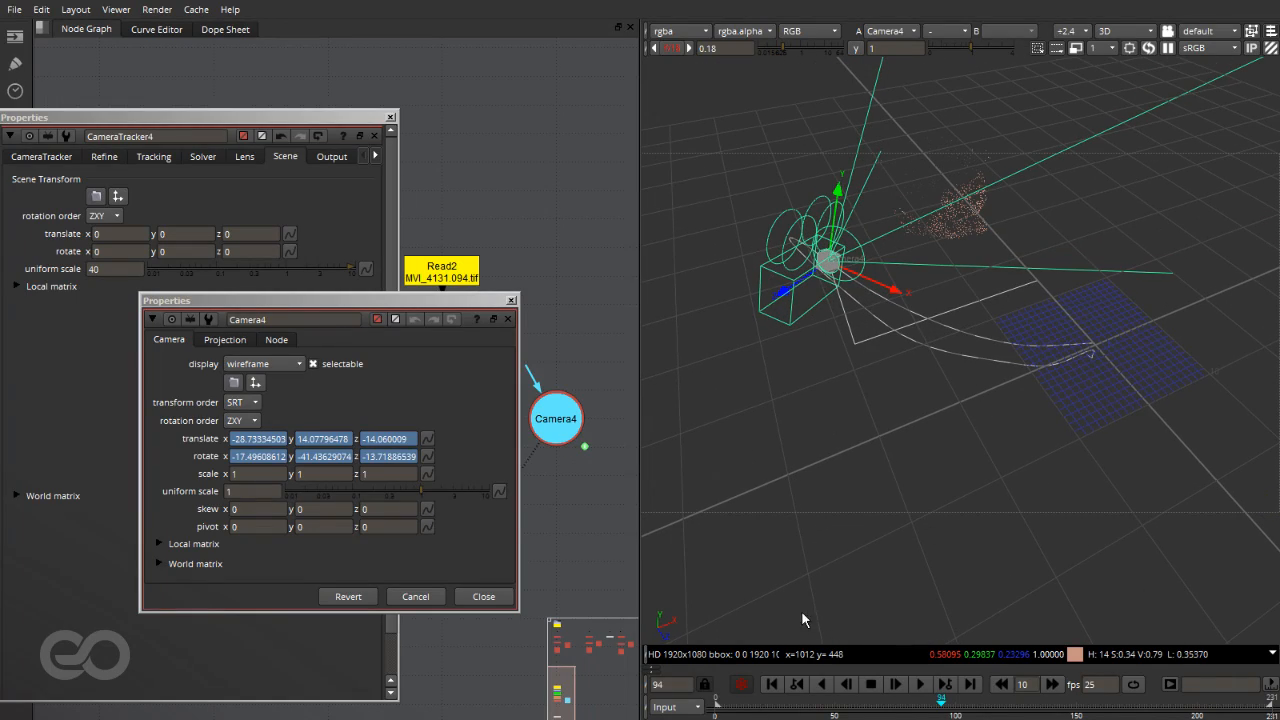
{"action": "left_click_drag", "start_coordinate": [738, 704], "coordinate": [1215, 690]}
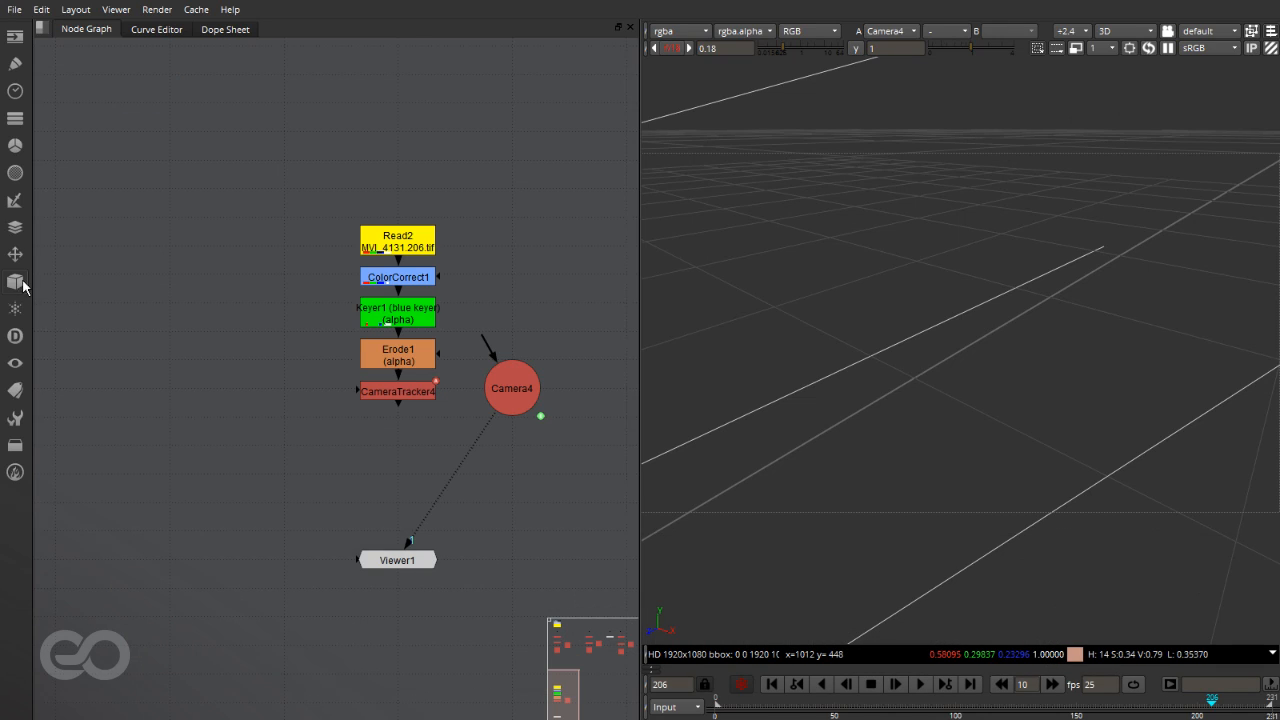
Step: Add a PointCloudGenerator node to the node graph and place it beside the tracking chain
{"action": "left_click", "coordinate": [20, 285]}
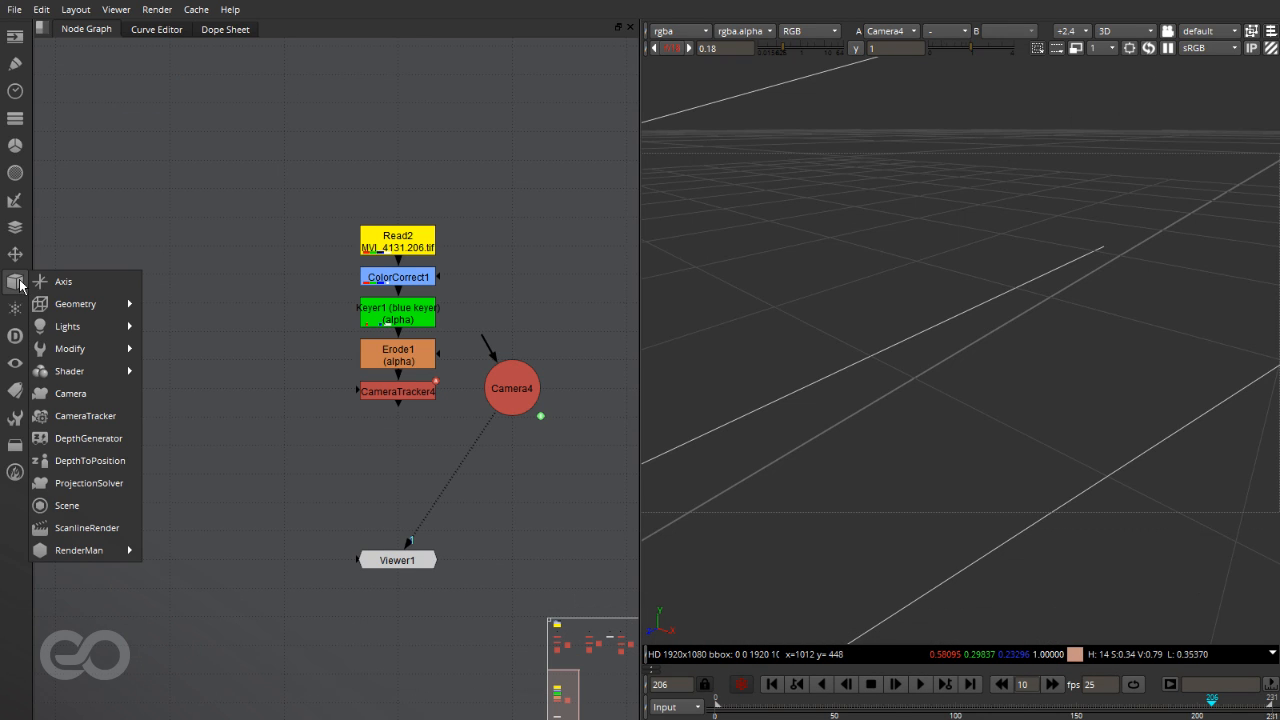
{"action": "mouse_move", "coordinate": [76, 310]}
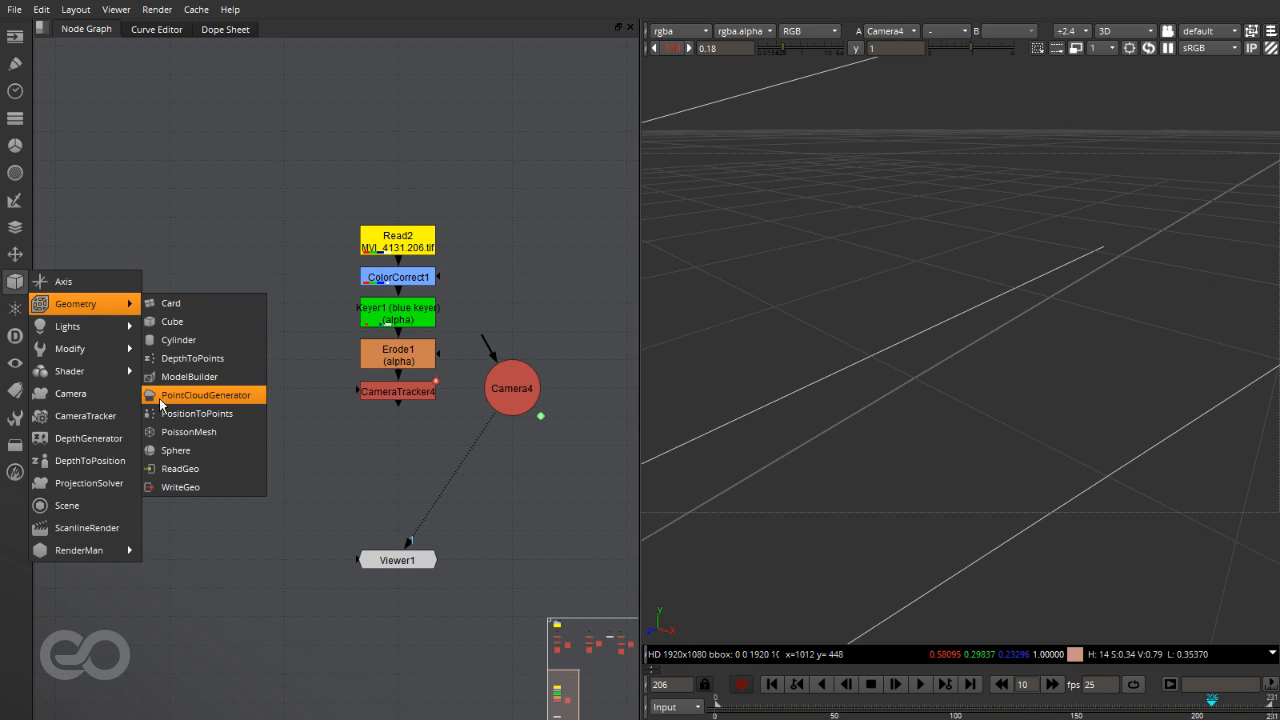
{"action": "left_click", "coordinate": [210, 395]}
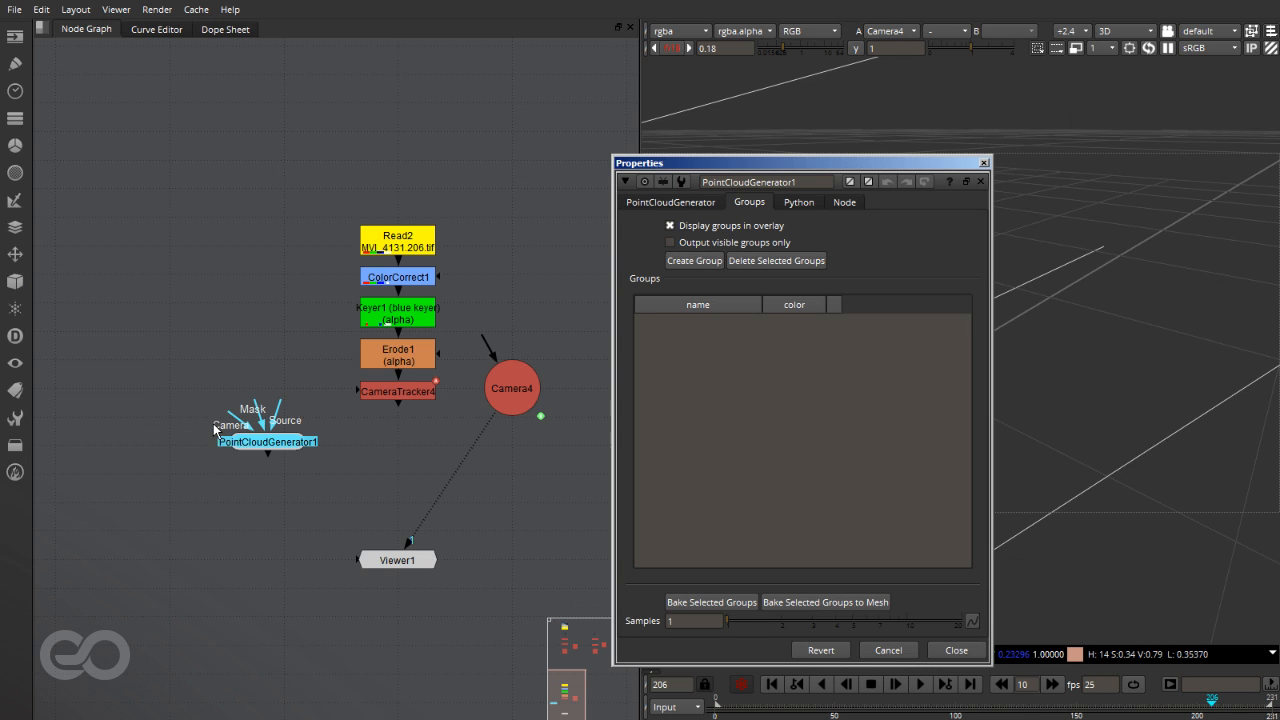
{"action": "left_click_drag", "start_coordinate": [366, 462], "coordinate": [238, 453]}
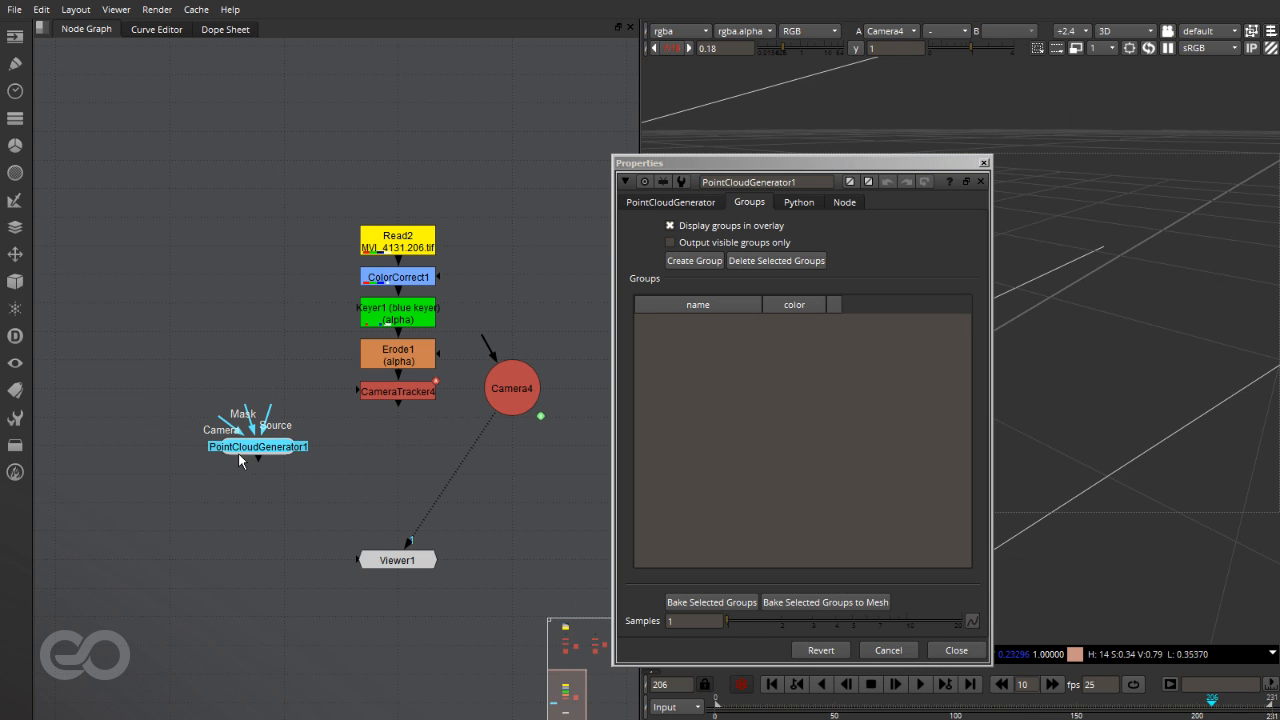
Step: Examine the Camera, Mask and Source inputs of PointCloudGenerator1 up close
{"action": "scroll", "coordinate": [250, 448], "scroll_direction": "up", "scroll_amount": 5}
{"action": "left_click_drag", "start_coordinate": [190, 392], "coordinate": [265, 400]}
{"action": "left_click_drag", "start_coordinate": [333, 314], "coordinate": [430, 245]}
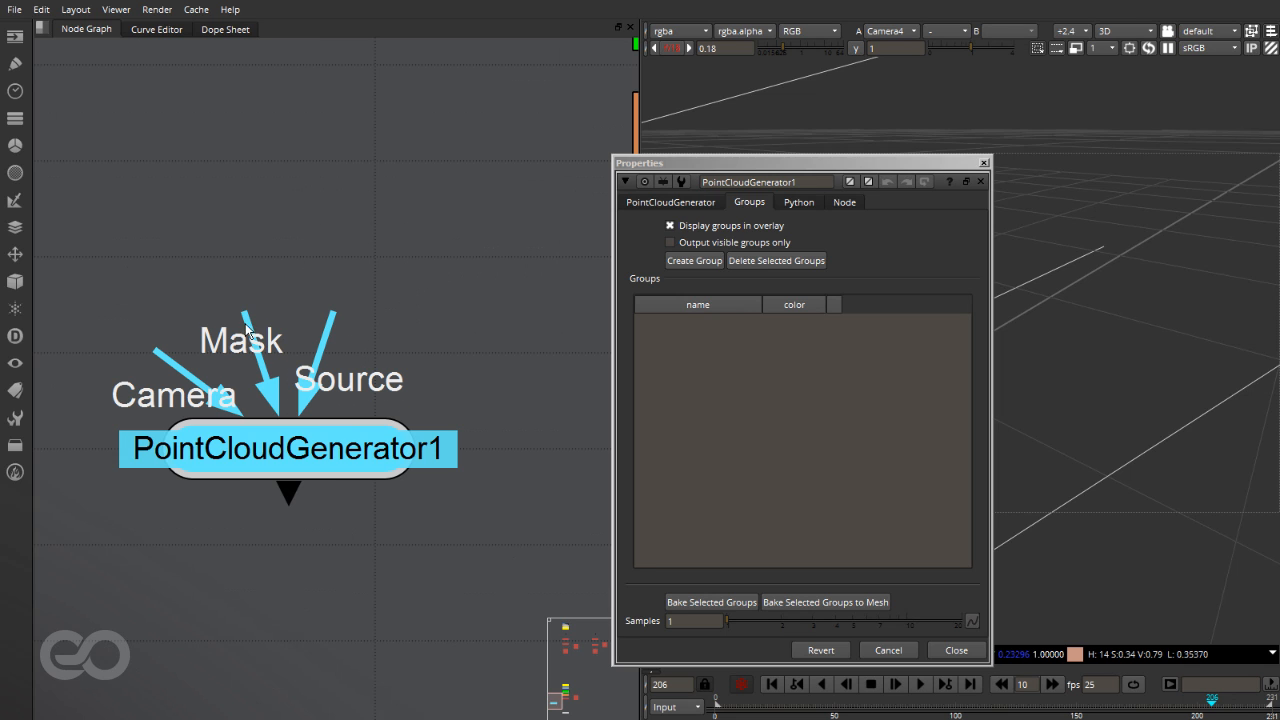
{"action": "left_click_drag", "start_coordinate": [244, 316], "coordinate": [143, 122]}
{"action": "scroll", "coordinate": [254, 318], "scroll_direction": "down", "scroll_amount": 4}
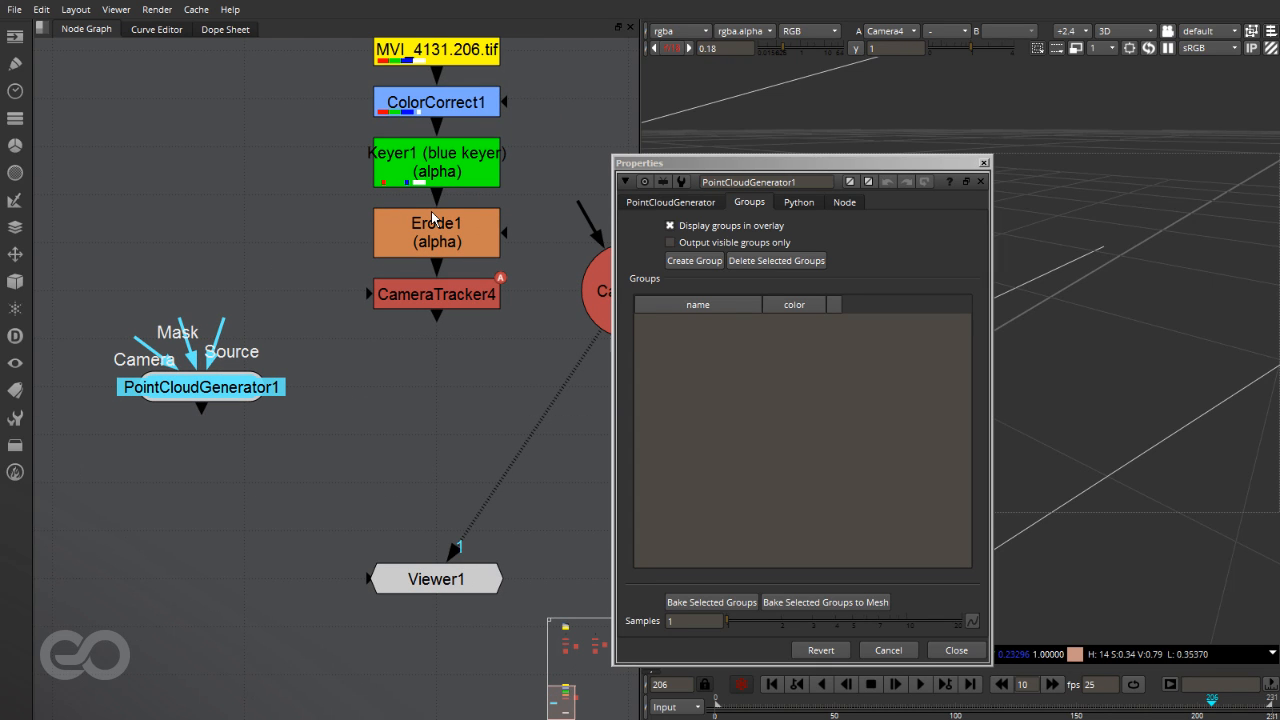
Step: Place PointCloudGenerator1 under Erode1 in place of CameraTracker4, connecting its Source to Erode1 and its Camera to Camera4
{"action": "left_click_drag", "start_coordinate": [443, 299], "coordinate": [252, 238]}
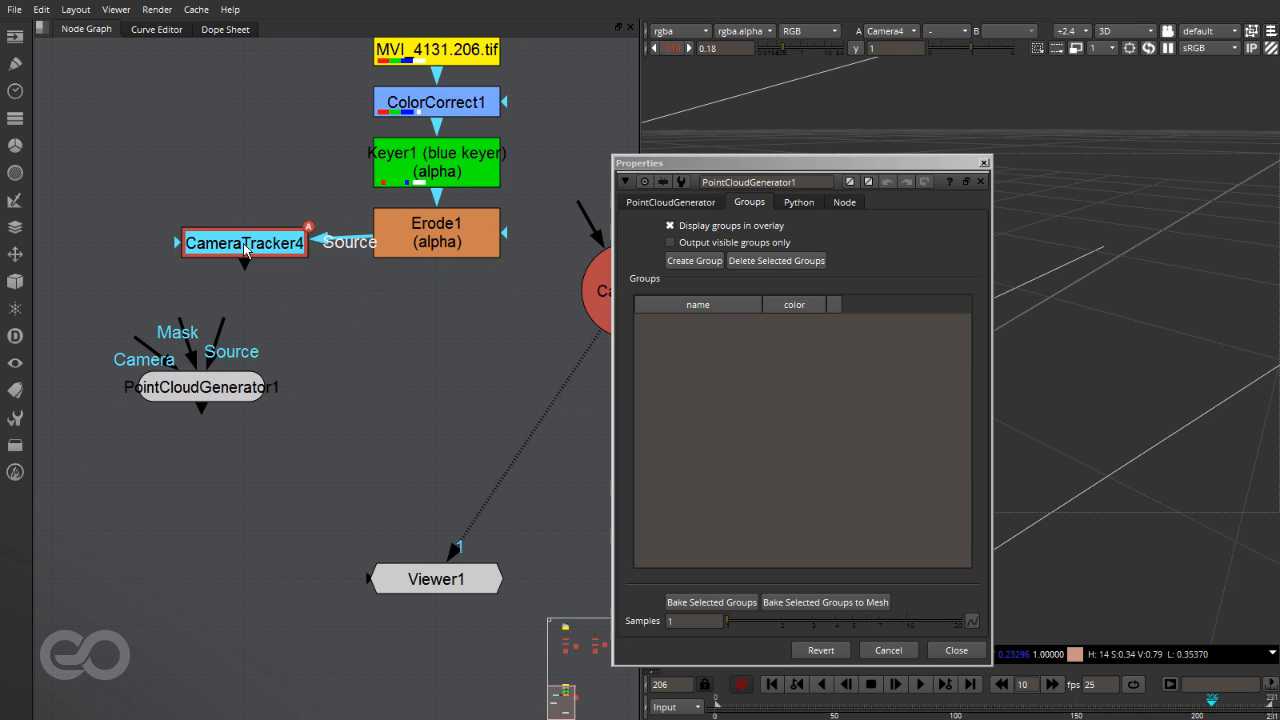
{"action": "left_click_drag", "start_coordinate": [185, 392], "coordinate": [418, 390]}
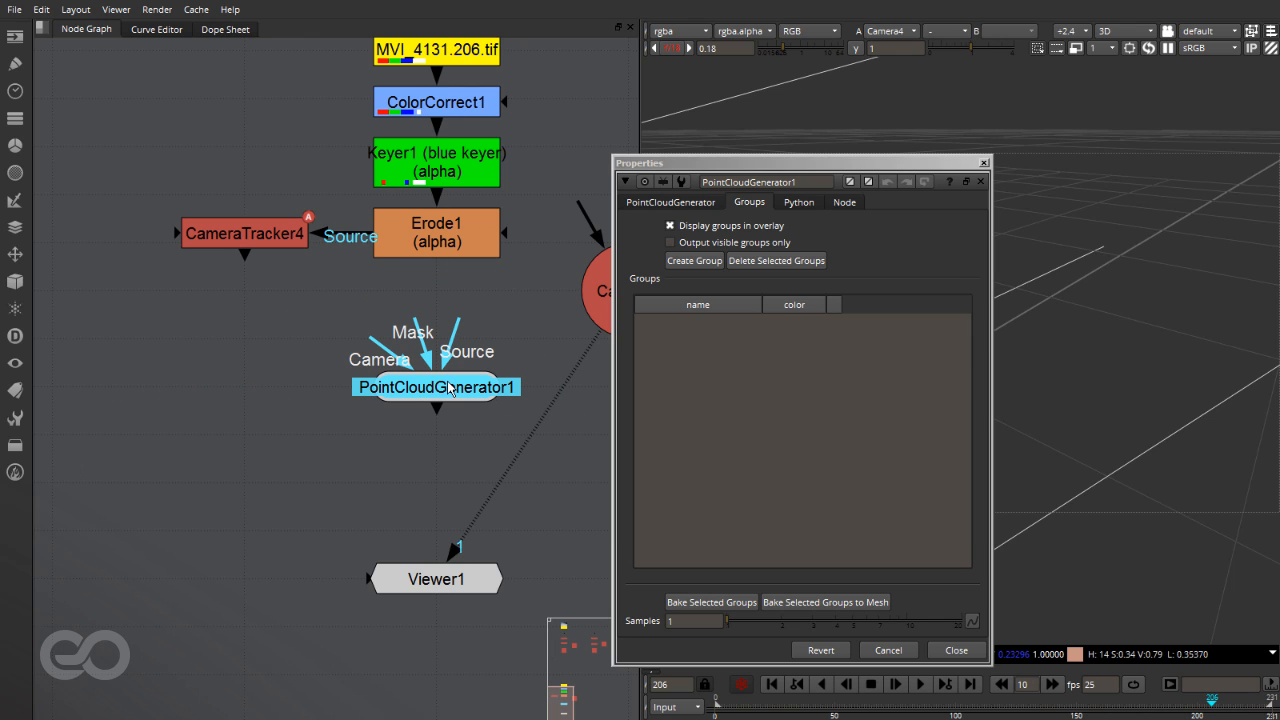
{"action": "left_click_drag", "start_coordinate": [459, 322], "coordinate": [437, 236]}
{"action": "scroll", "coordinate": [121, 409], "scroll_direction": "down", "scroll_amount": 2}
{"action": "scroll", "coordinate": [466, 304], "scroll_direction": "up", "scroll_amount": 2}
{"action": "left_click_drag", "start_coordinate": [250, 418], "coordinate": [513, 320]}
{"action": "left_click", "coordinate": [492, 505]}
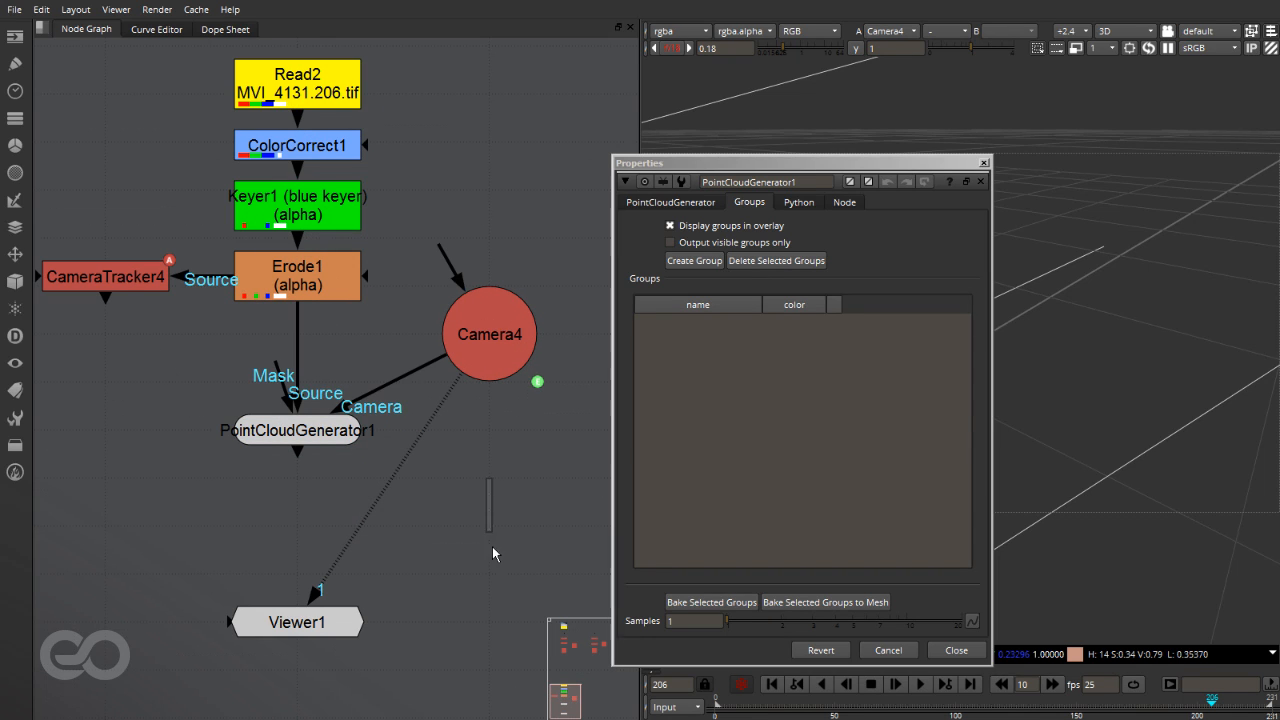
Step: Set PointCloudGenerator1's Ignore Mask to Source Inverted Alpha and keep its properties window clear of the node chain
{"action": "left_click", "coordinate": [330, 433]}
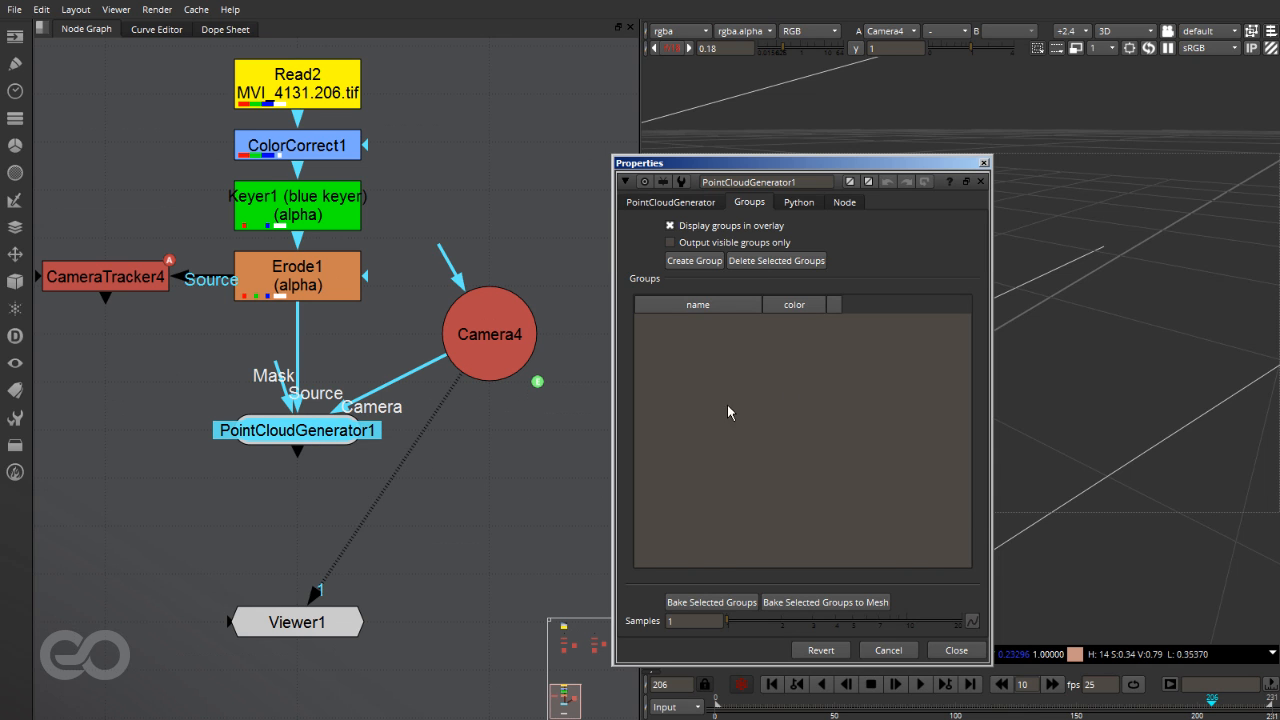
{"action": "left_click", "coordinate": [684, 204]}
{"action": "left_click_drag", "start_coordinate": [800, 169], "coordinate": [439, 109]}
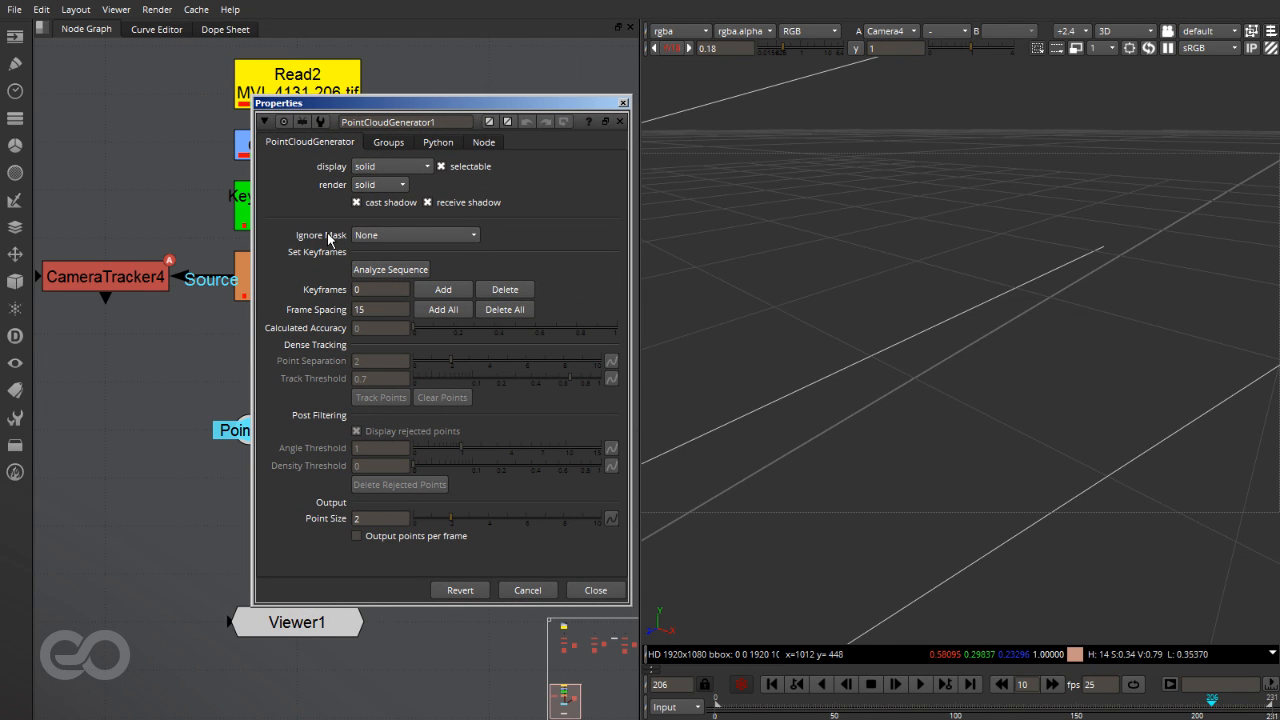
{"action": "left_click", "coordinate": [414, 235]}
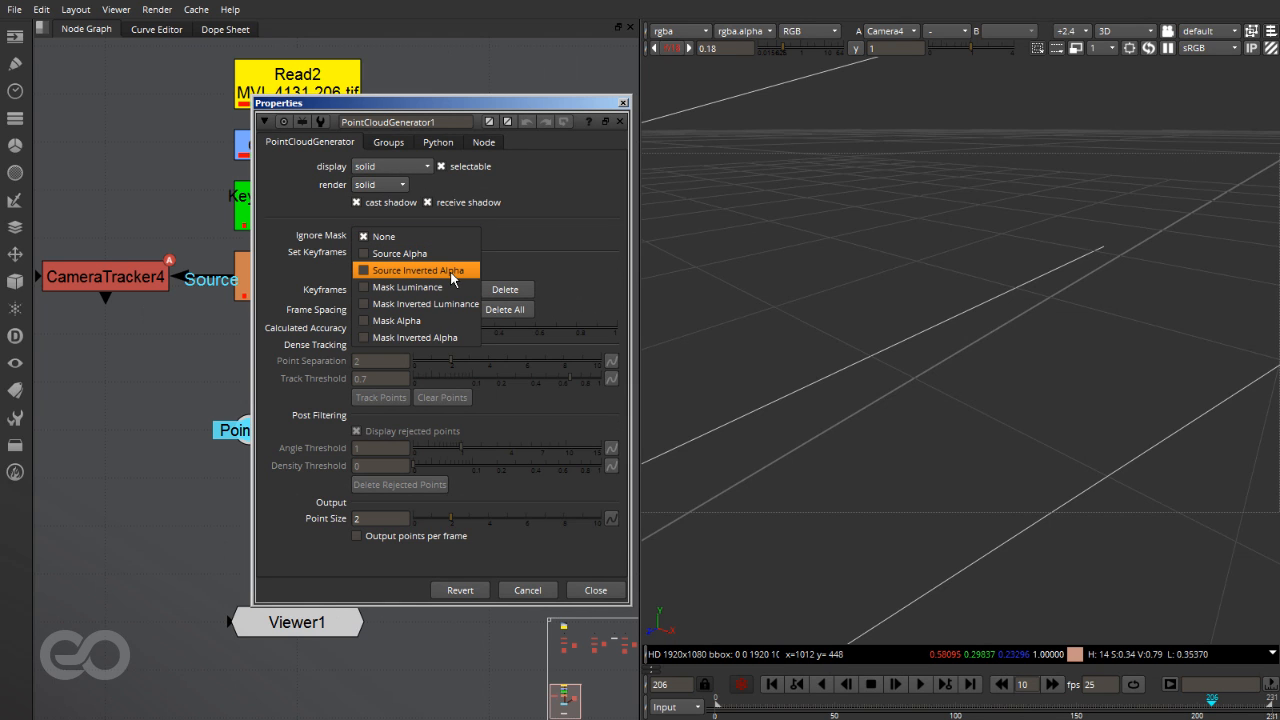
{"action": "left_click", "coordinate": [418, 270]}
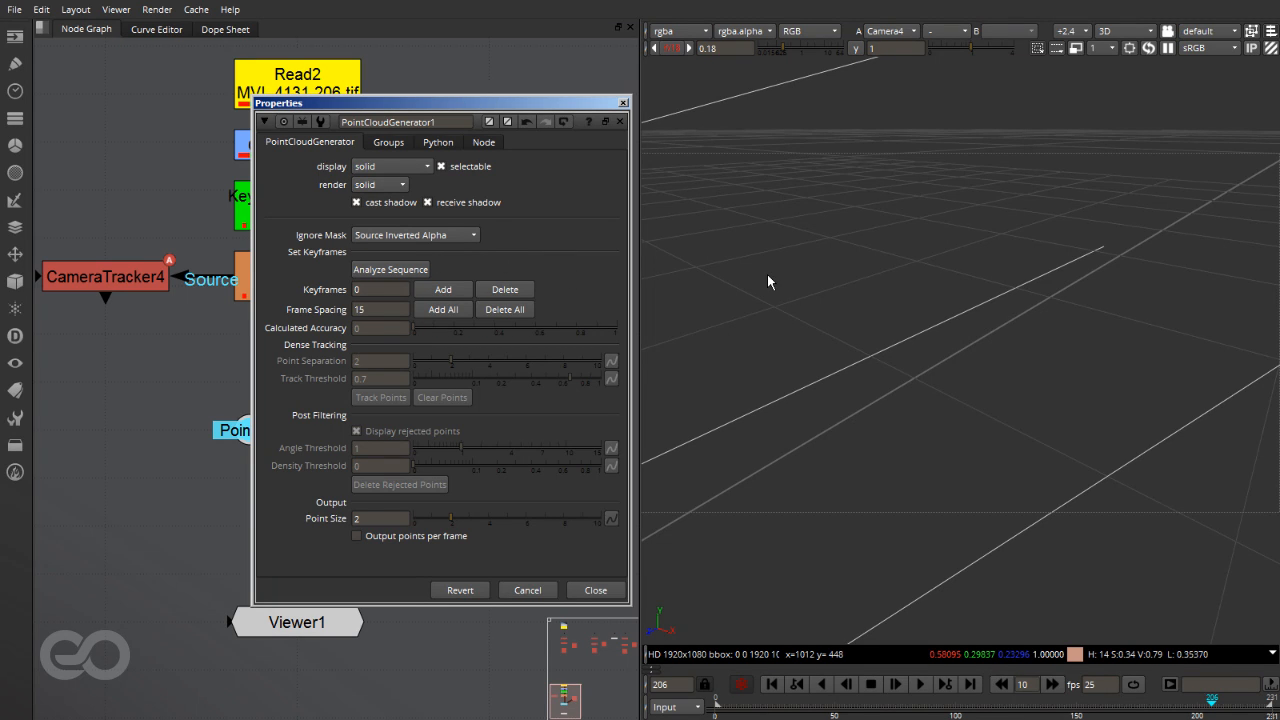
{"action": "left_click_drag", "start_coordinate": [446, 102], "coordinate": [594, 102]}
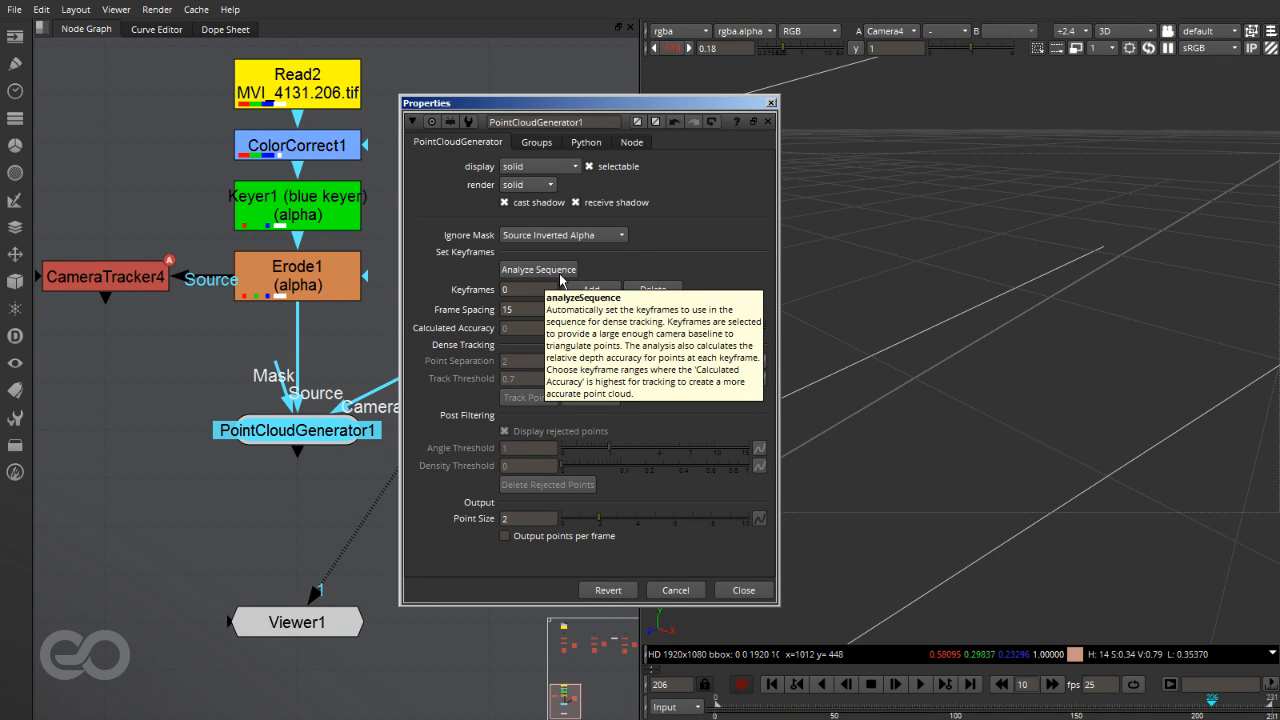
Step: Analyze the sequence with PointCloudGenerator1 to set the dense-tracking keyframes automatically
{"action": "scroll", "coordinate": [983, 354], "scroll_direction": "down", "scroll_amount": 5}
{"action": "left_click_drag", "start_coordinate": [914, 354], "coordinate": [954, 457], "text": "ctrl"}
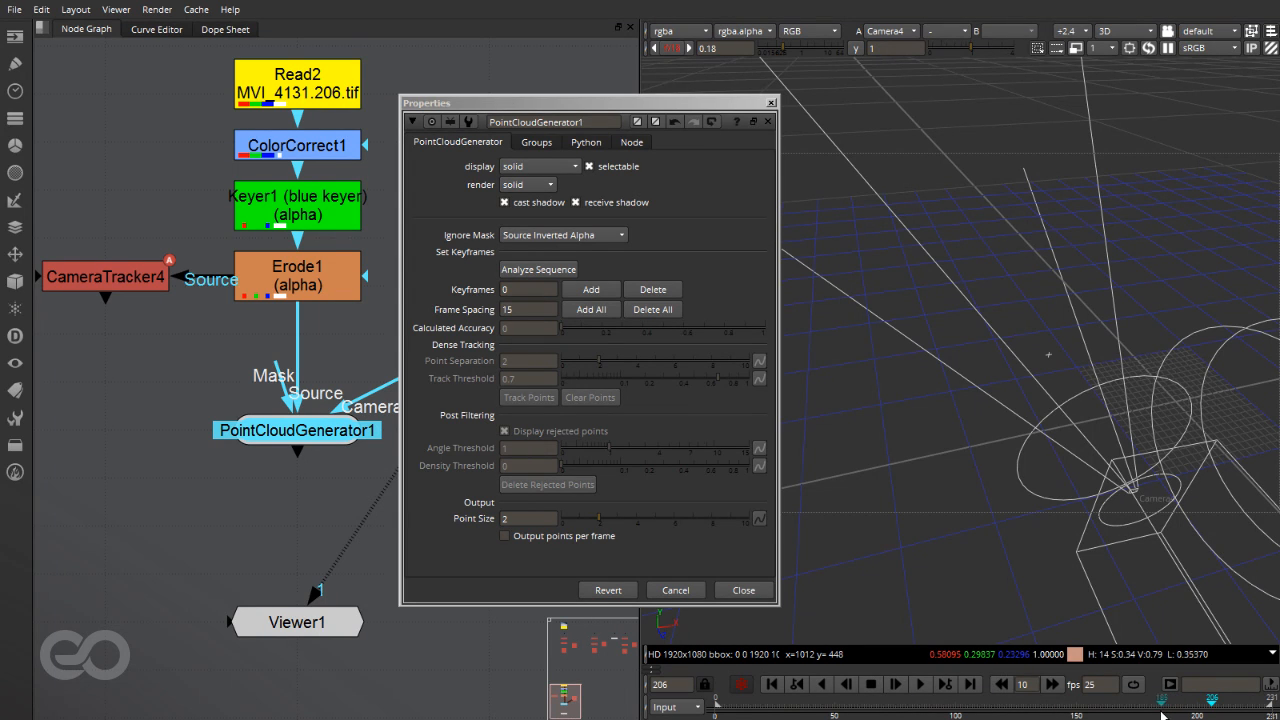
{"action": "left_click", "coordinate": [540, 270]}
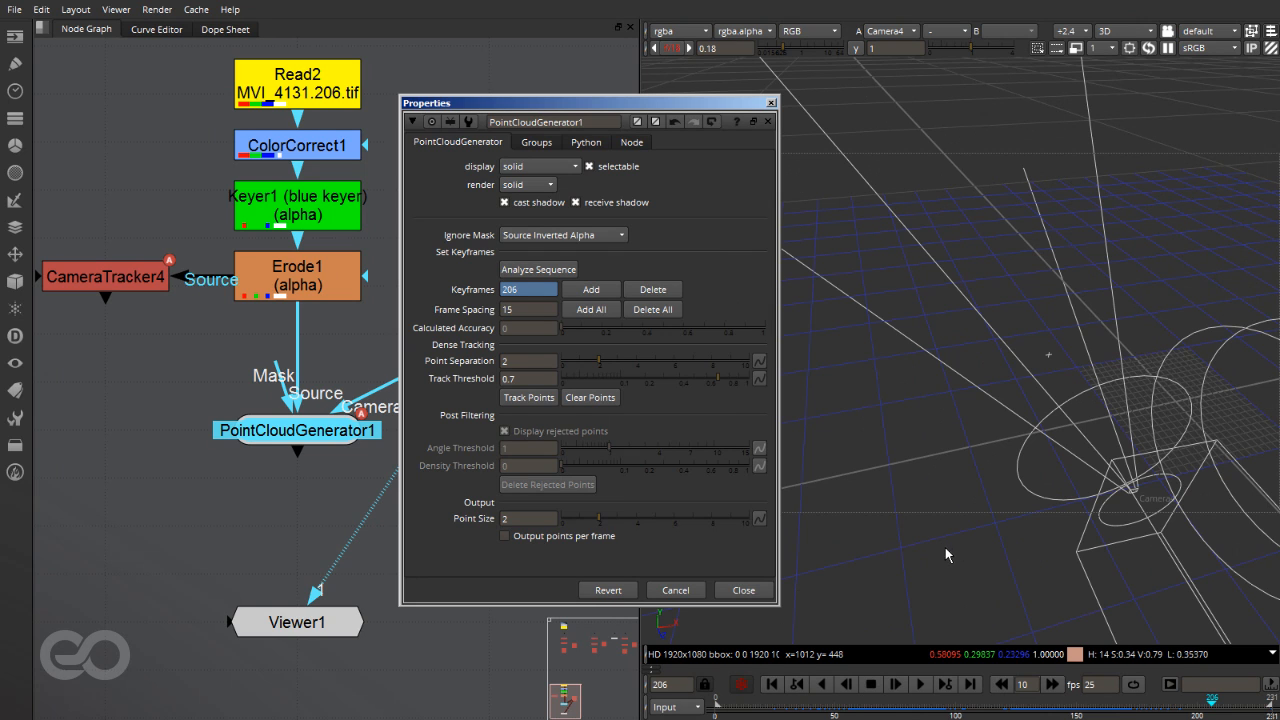
Step: Scrub through the analyzed keyframes, including frames 194 and 183, and examine the camera's movement in the 3D view
{"action": "left_click", "coordinate": [866, 708]}
{"action": "left_click_drag", "start_coordinate": [866, 708], "coordinate": [1184, 712]}
{"action": "scroll", "coordinate": [984, 508], "scroll_direction": "down", "scroll_amount": 6}
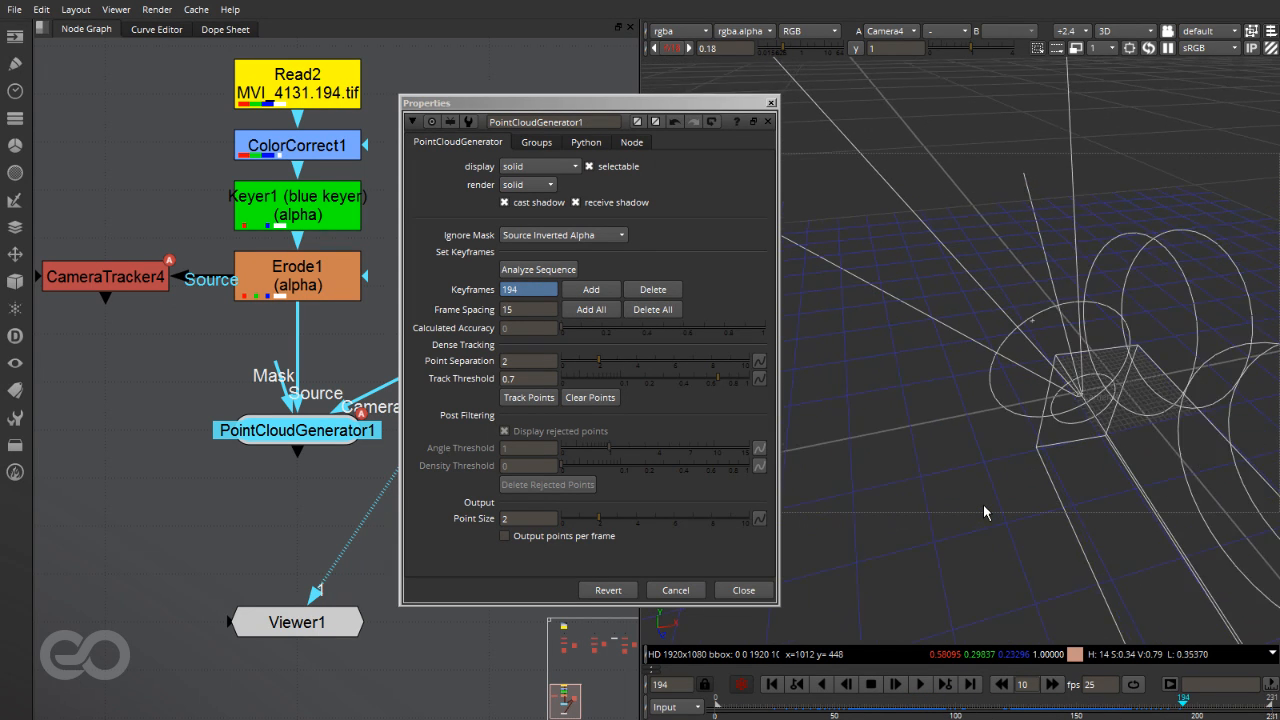
{"action": "left_click_drag", "start_coordinate": [1064, 706], "coordinate": [1154, 709]}
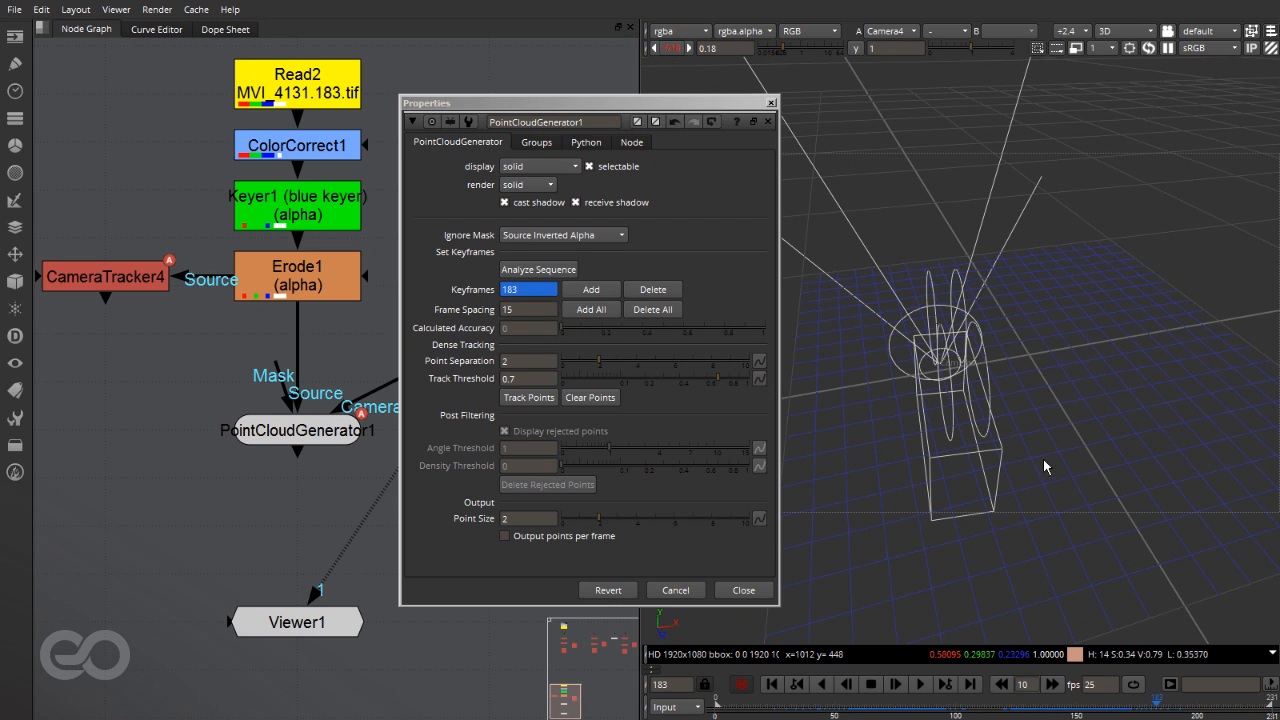
Step: Display Erode1 in the viewer and check the head footage at frame 58
{"action": "left_click", "coordinate": [318, 292]}
{"action": "key", "text": "1"}
{"action": "left_click_drag", "start_coordinate": [953, 706], "coordinate": [853, 704]}
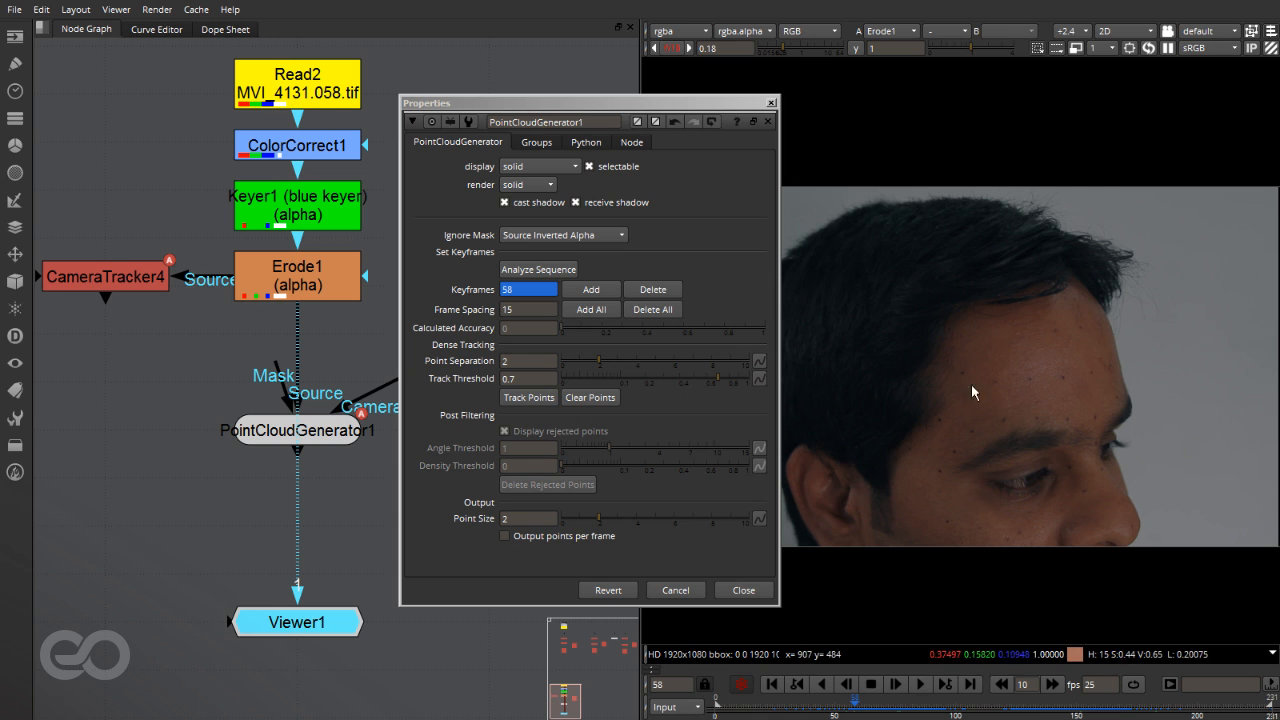
Step: Track dense points with PointCloudGenerator1 over the input frame range 0-231
{"action": "mouse_move", "coordinate": [870, 705]}
{"action": "left_mouse_down"}
{"action": "mouse_move", "coordinate": [801, 708]}
{"action": "mouse_move", "coordinate": [853, 708]}
{"action": "left_mouse_up"}
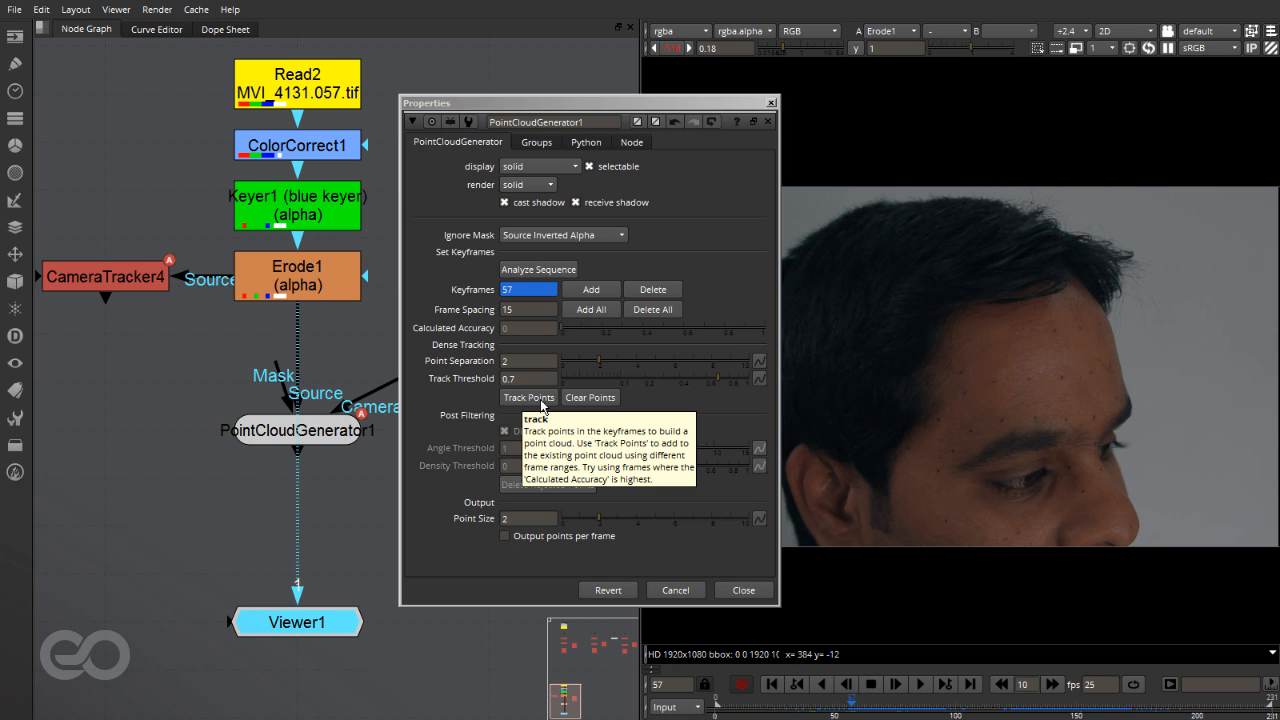
{"action": "left_click", "coordinate": [541, 399]}
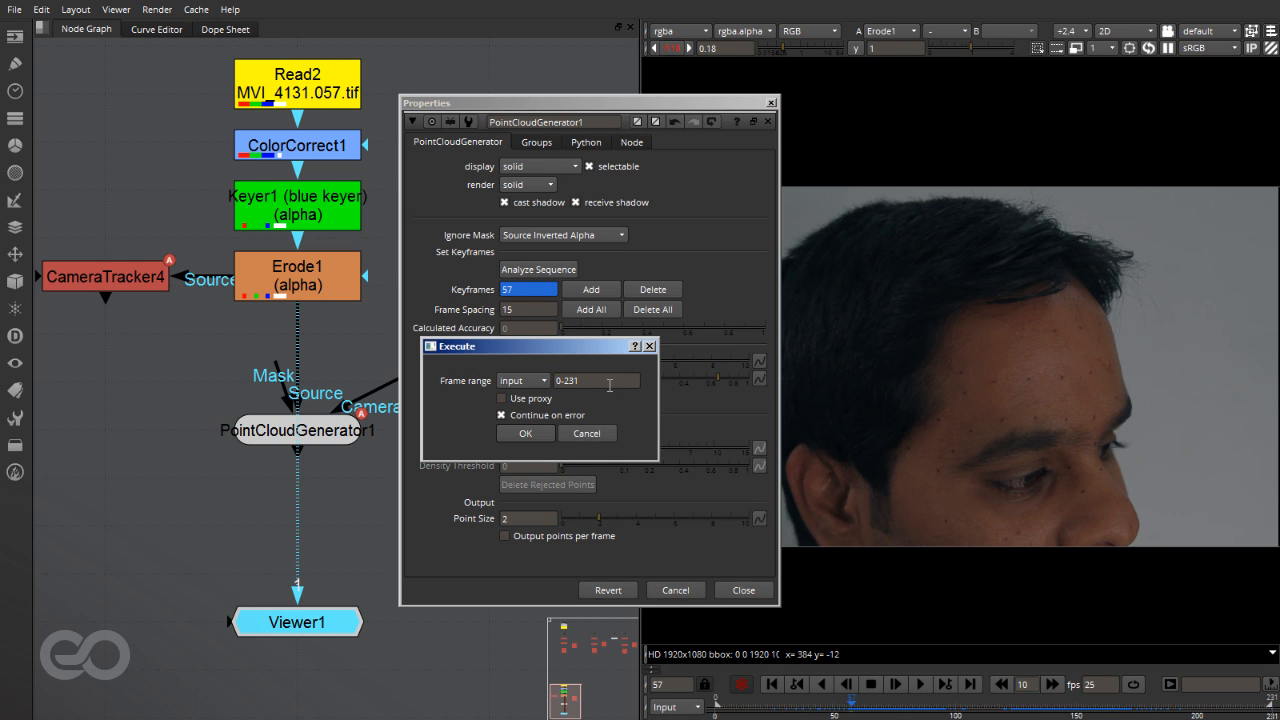
{"action": "left_click", "coordinate": [519, 432]}
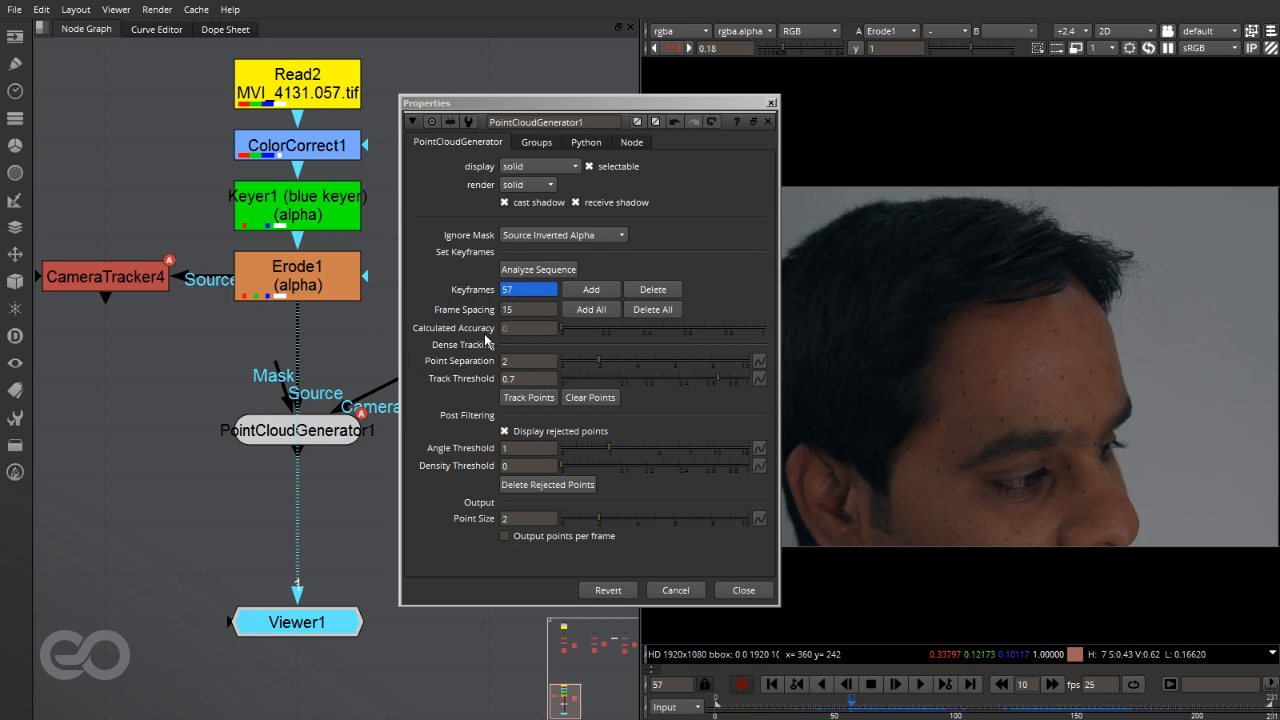
Step: Display PointCloudGenerator1 in the viewer and examine the density and gaps of the head's point cloud, close up and as a whole
{"action": "left_click", "coordinate": [328, 436]}
{"action": "key", "text": "1"}
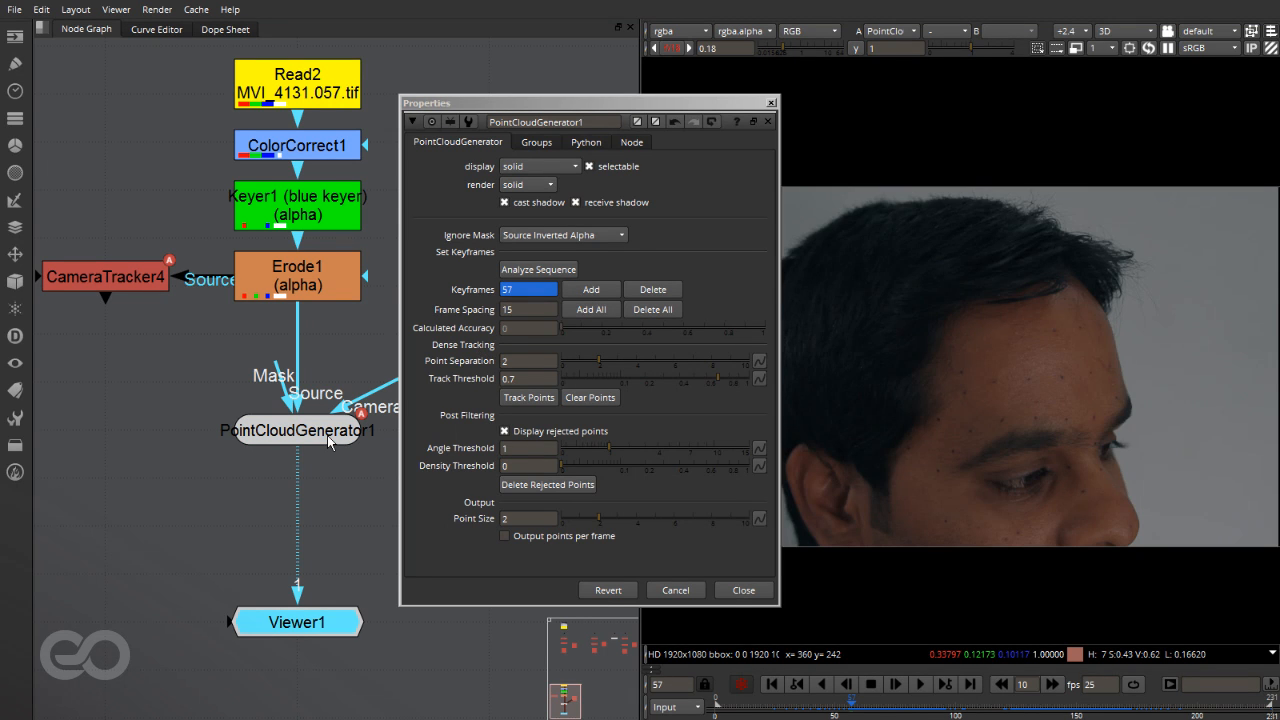
{"action": "left_click_drag", "start_coordinate": [1097, 477], "coordinate": [1024, 375], "text": "ctrl"}
{"action": "left_click_drag", "start_coordinate": [1106, 310], "coordinate": [1100, 348], "text": "ctrl"}
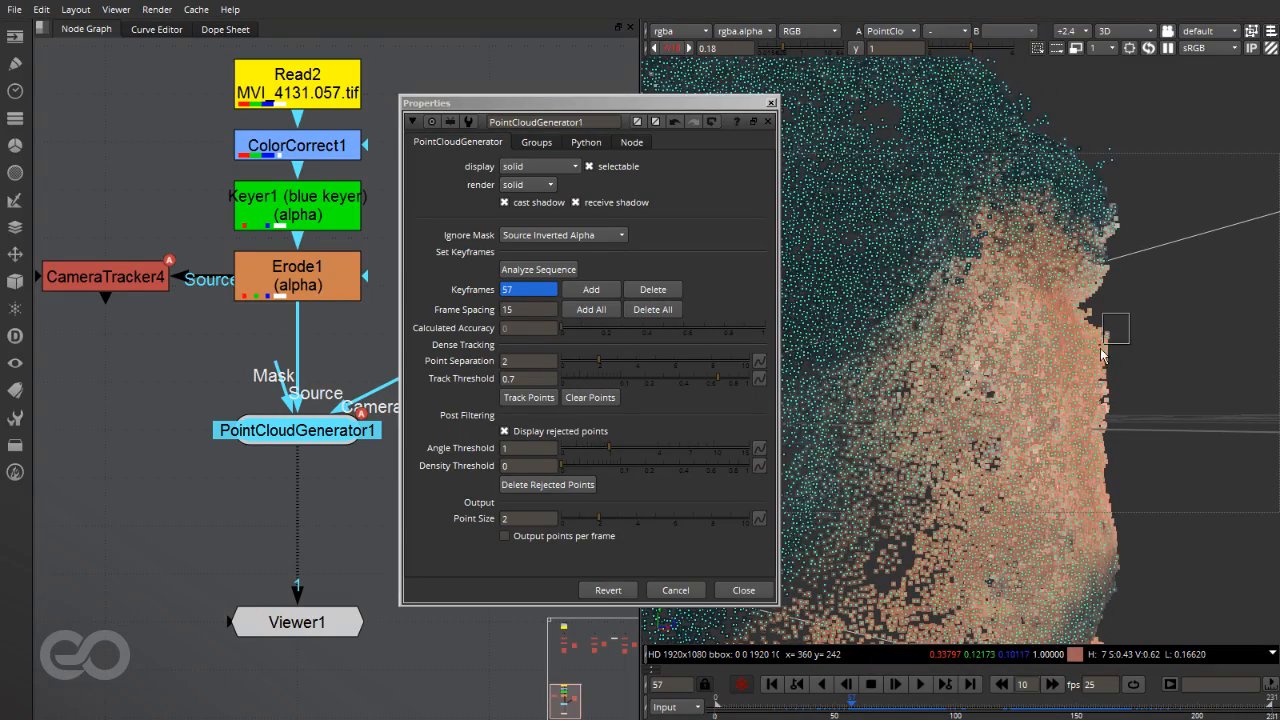
{"action": "left_click", "coordinate": [1090, 350]}
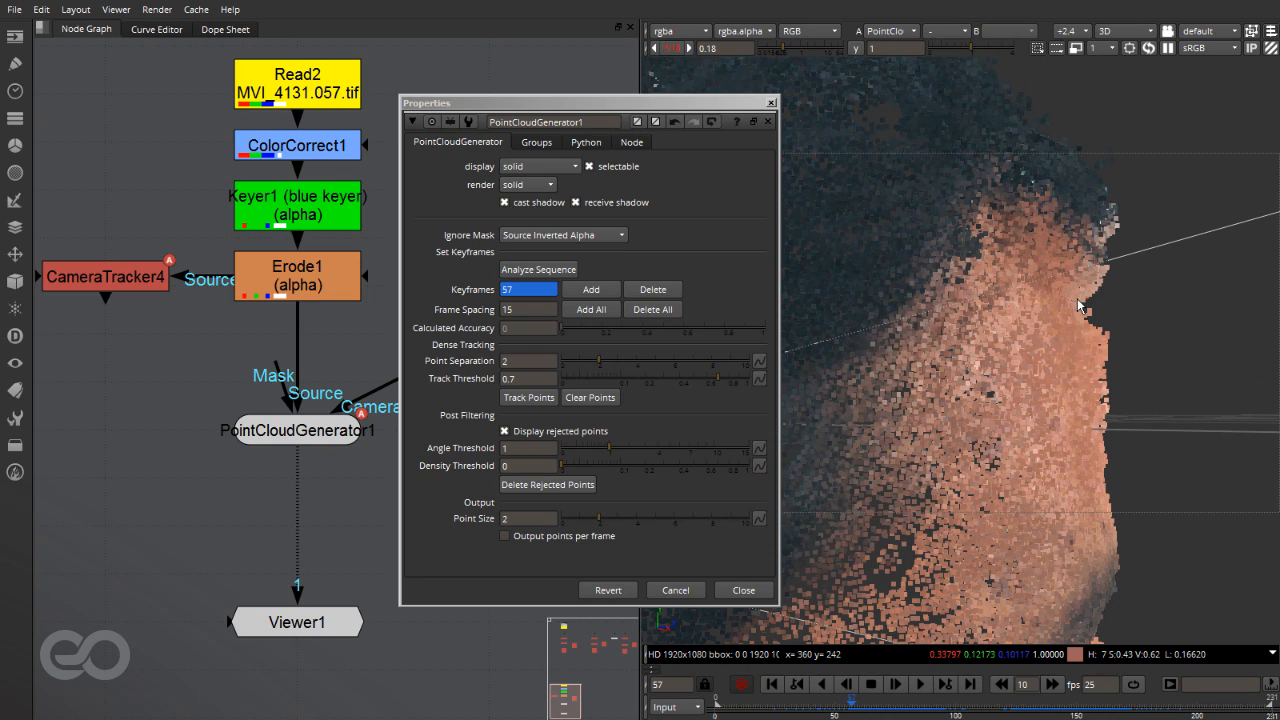
{"action": "left_click_drag", "start_coordinate": [1044, 458], "coordinate": [878, 436], "text": "ctrl"}
{"action": "scroll", "coordinate": [958, 296], "scroll_direction": "up", "scroll_amount": 6}
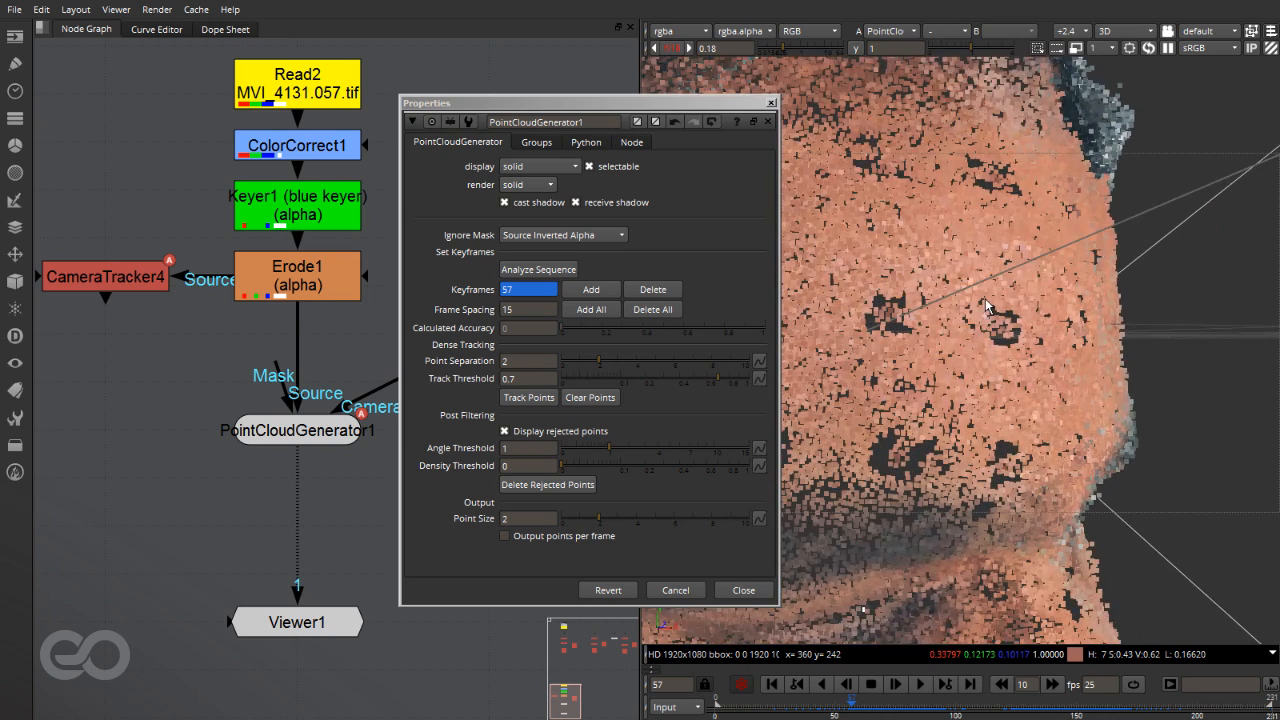
{"action": "mouse_move", "coordinate": [1045, 365]}
{"action": "left_mouse_down", "text": "ctrl"}
{"action": "mouse_move", "coordinate": [940, 412]}
{"action": "mouse_move", "coordinate": [1051, 380]}
{"action": "mouse_move", "coordinate": [1106, 323]}
{"action": "mouse_move", "coordinate": [1050, 356]}
{"action": "mouse_move", "coordinate": [877, 369]}
{"action": "mouse_move", "coordinate": [914, 402]}
{"action": "mouse_move", "coordinate": [1041, 343]}
{"action": "left_mouse_up", "text": "ctrl"}
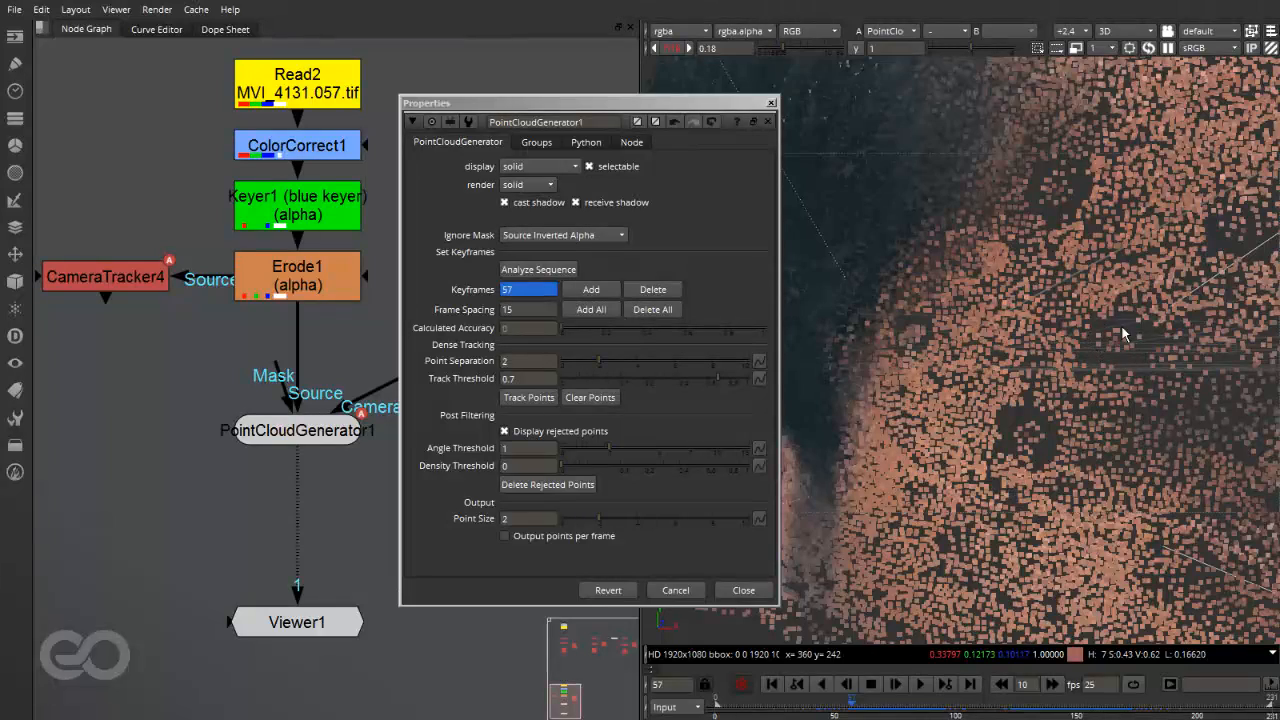
{"action": "left_click_drag", "start_coordinate": [1041, 430], "coordinate": [986, 459], "text": "ctrl"}
{"action": "scroll", "coordinate": [1024, 408], "scroll_direction": "down", "scroll_amount": 5}
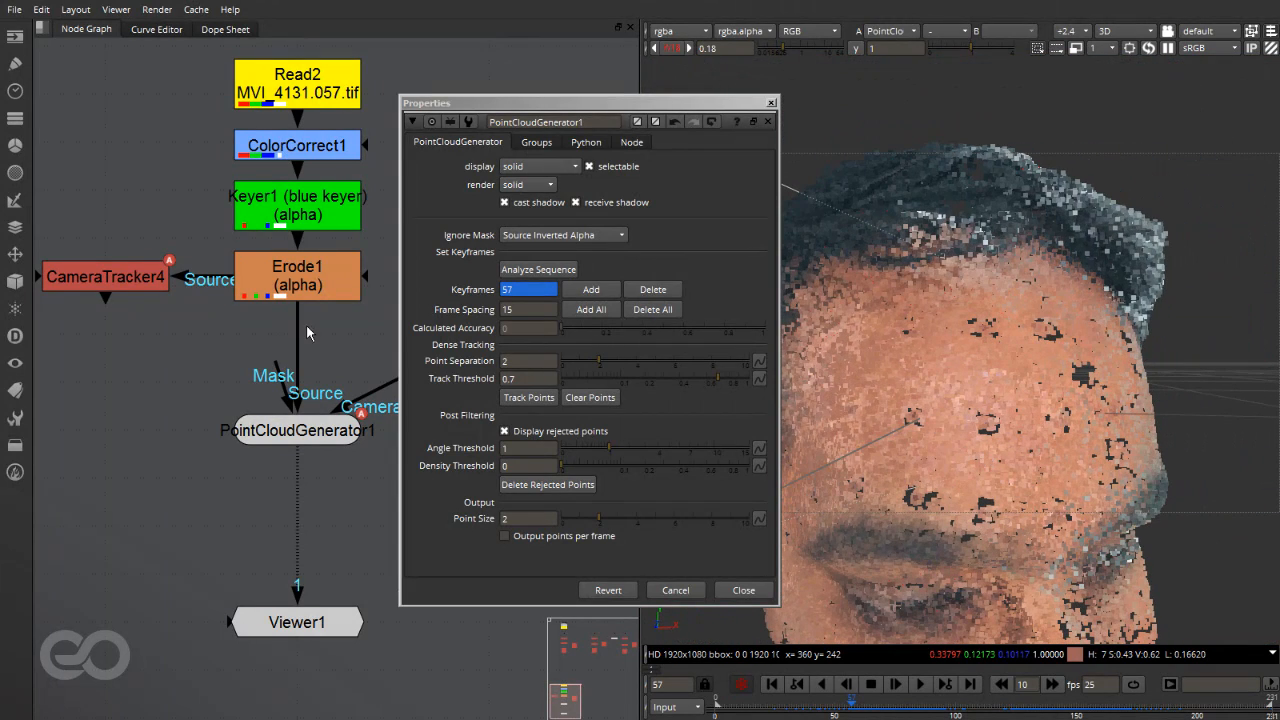
{"action": "left_click_drag", "start_coordinate": [972, 355], "coordinate": [1043, 420], "text": "ctrl"}
{"action": "scroll", "coordinate": [1058, 385], "scroll_direction": "down", "scroll_amount": 5}
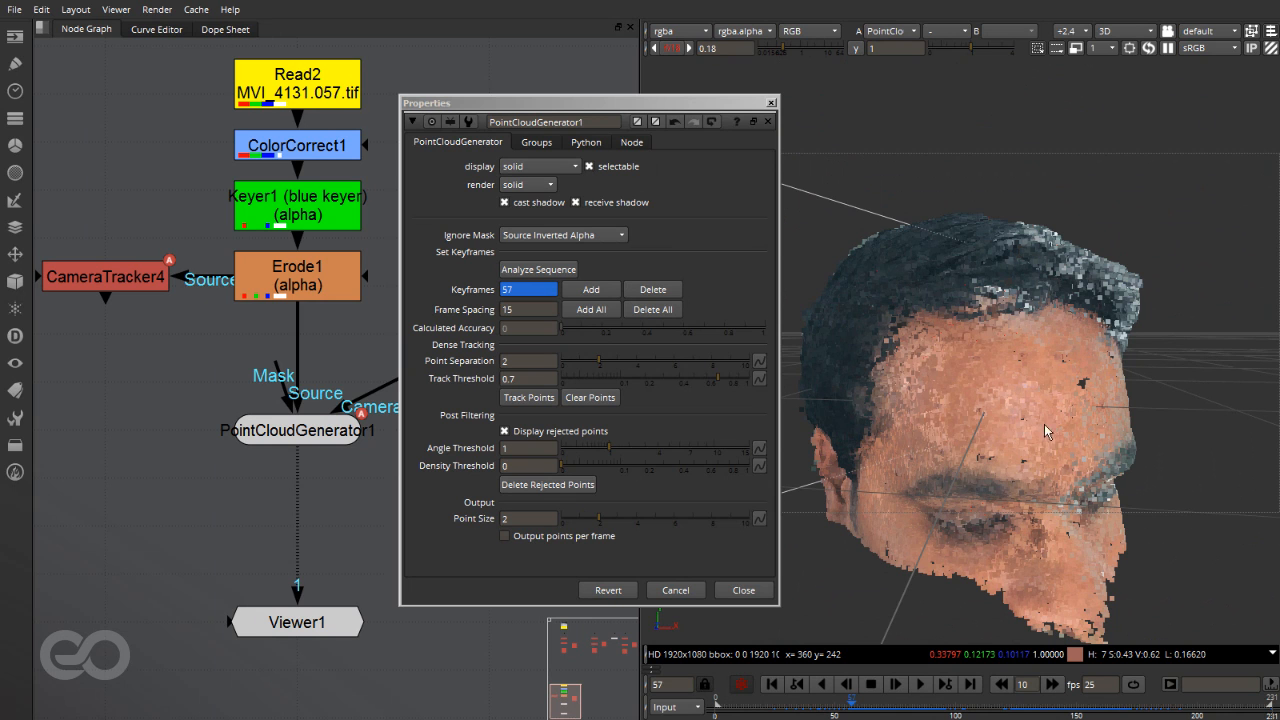
Step: Move the properties window clear of the 3D view and examine the head's point cloud from the front, side and back
{"action": "left_click_drag", "start_coordinate": [654, 105], "coordinate": [512, 103]}
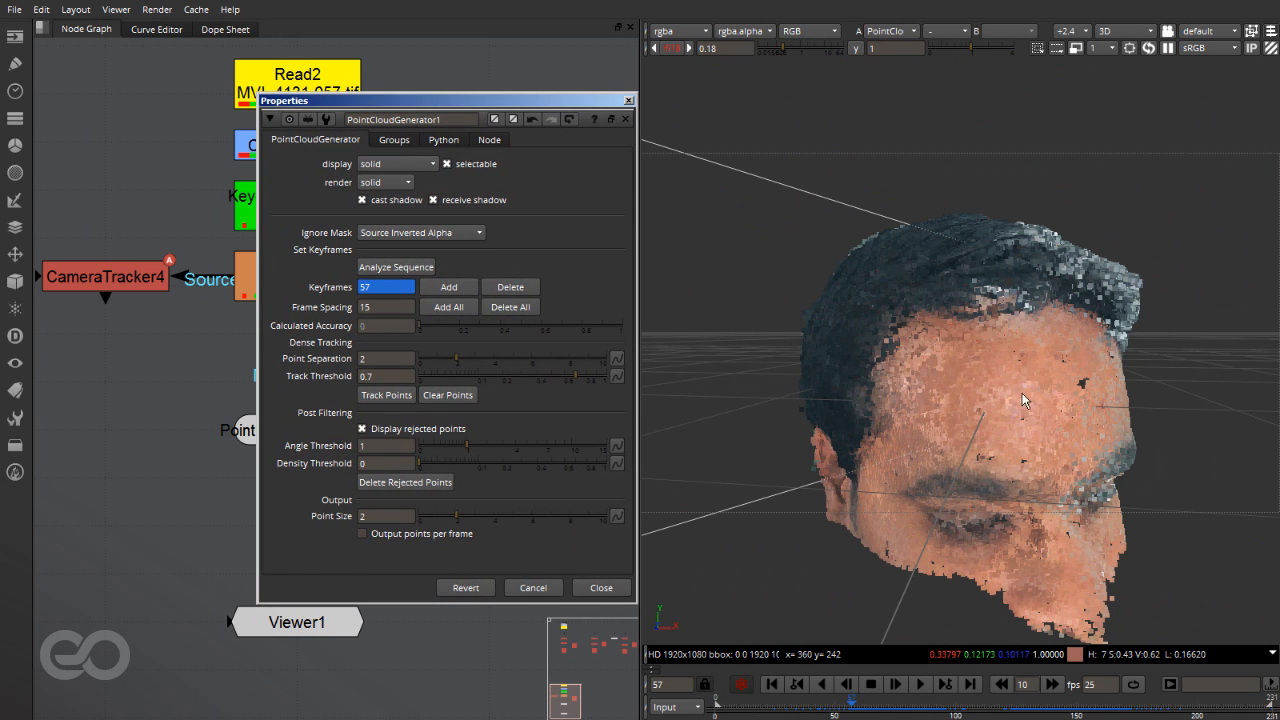
{"action": "scroll", "coordinate": [1034, 418], "scroll_direction": "down", "scroll_amount": 2}
{"action": "mouse_move", "coordinate": [1036, 420]}
{"action": "left_mouse_down", "text": "ctrl"}
{"action": "mouse_move", "coordinate": [1120, 395]}
{"action": "mouse_move", "coordinate": [1051, 420]}
{"action": "left_mouse_up", "text": "ctrl"}
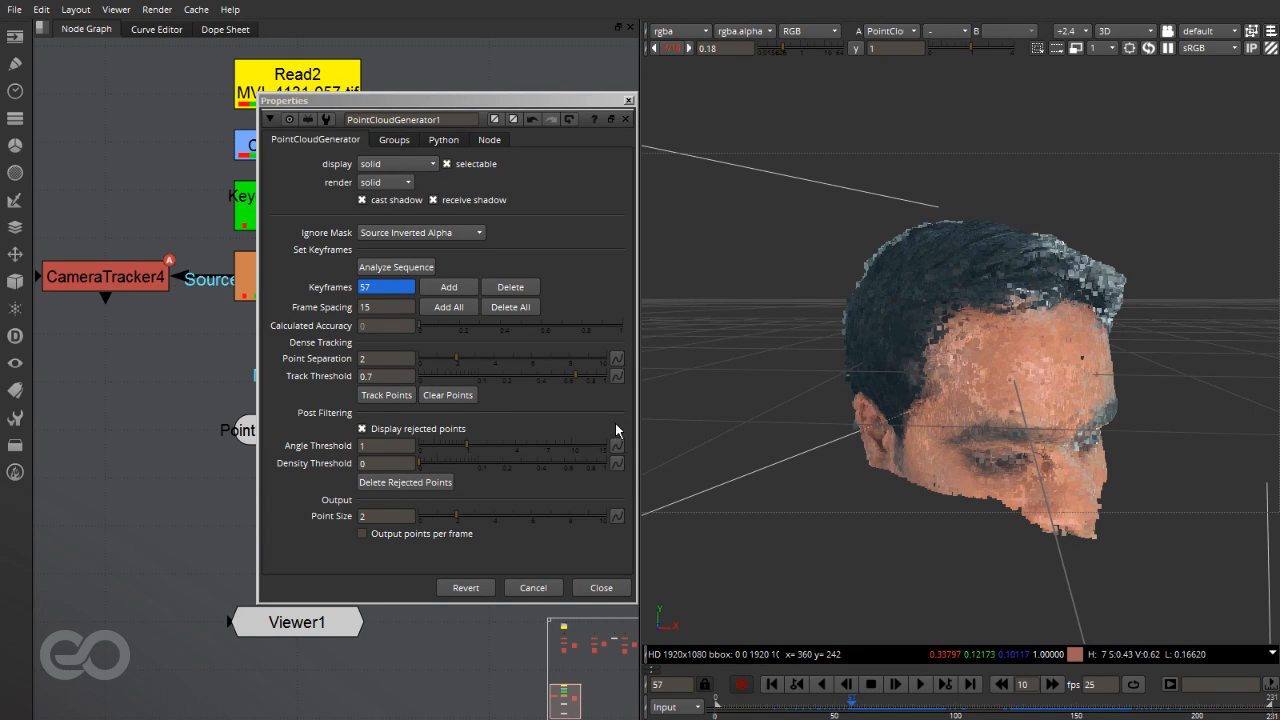
{"action": "left_click_drag", "start_coordinate": [974, 434], "coordinate": [1040, 258], "text": "ctrl"}
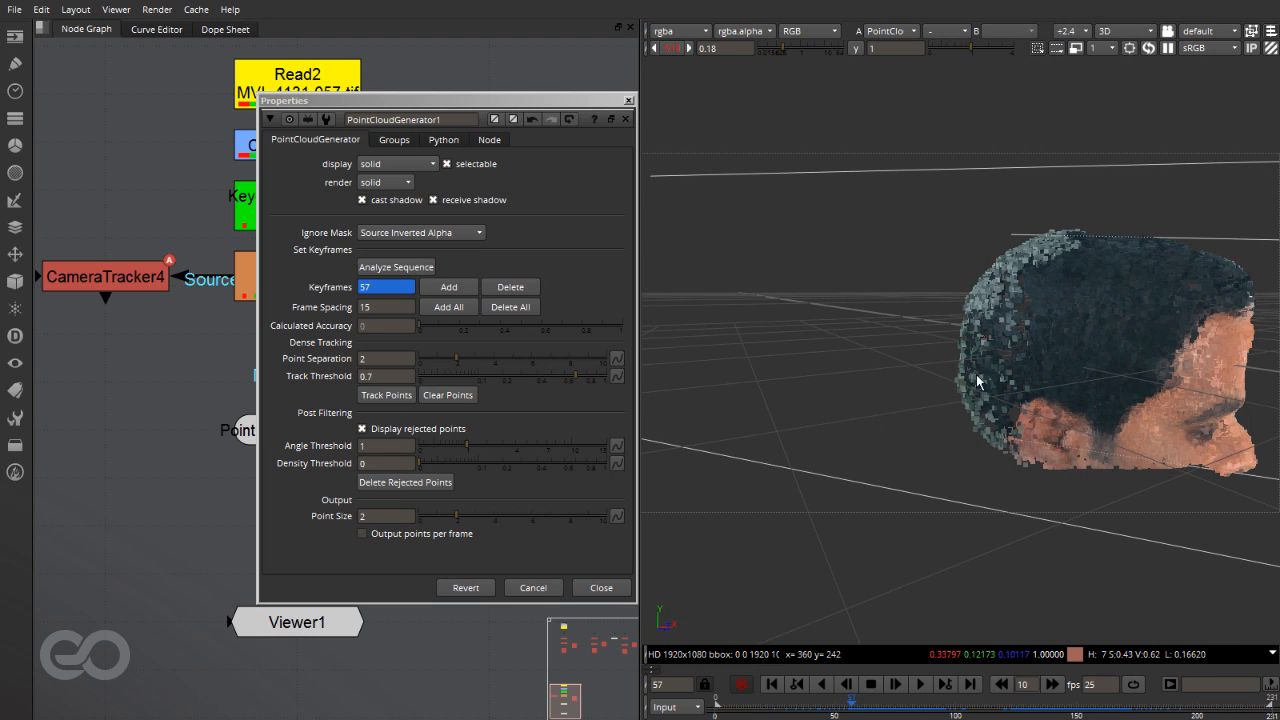
{"action": "mouse_move", "coordinate": [1017, 291]}
{"action": "left_mouse_down", "text": "ctrl"}
{"action": "mouse_move", "coordinate": [949, 353]}
{"action": "mouse_move", "coordinate": [1026, 299]}
{"action": "left_mouse_up", "text": "ctrl"}
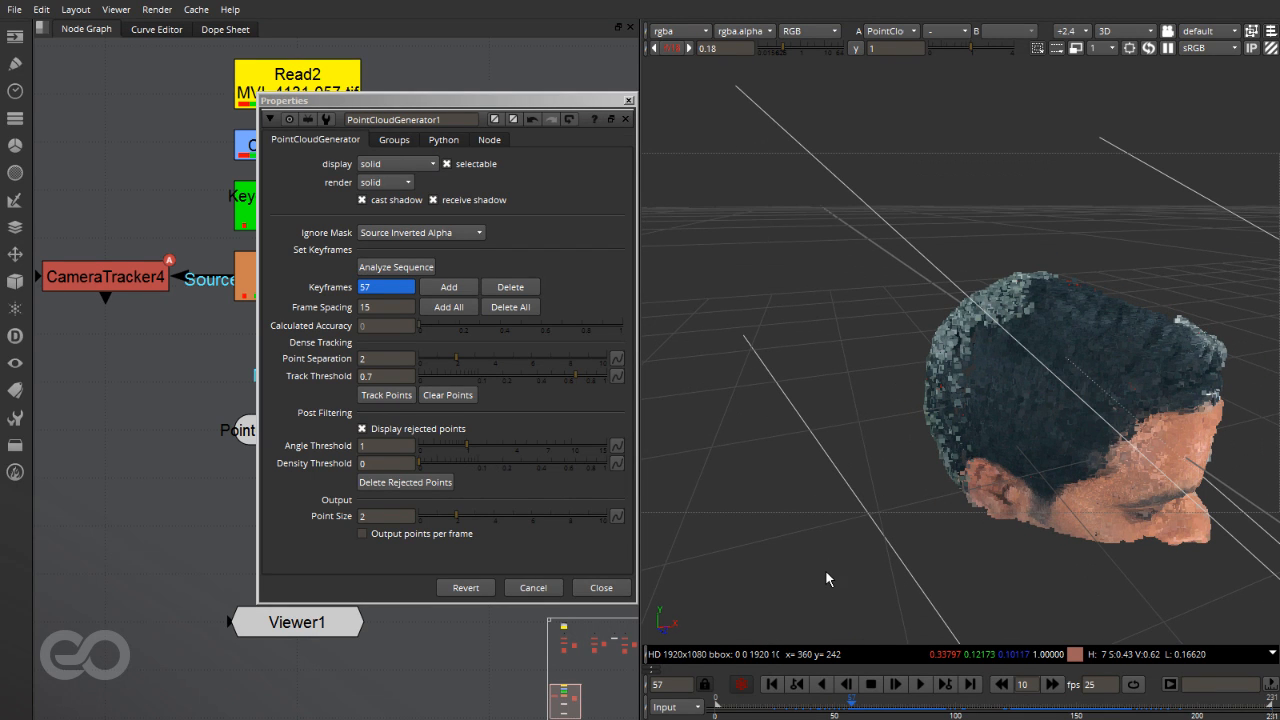
{"action": "left_click_drag", "start_coordinate": [826, 573], "coordinate": [804, 411], "text": "ctrl"}
{"action": "scroll", "coordinate": [848, 407], "scroll_direction": "up", "scroll_amount": 4}
{"action": "scroll", "coordinate": [845, 379], "scroll_direction": "down", "scroll_amount": 2}
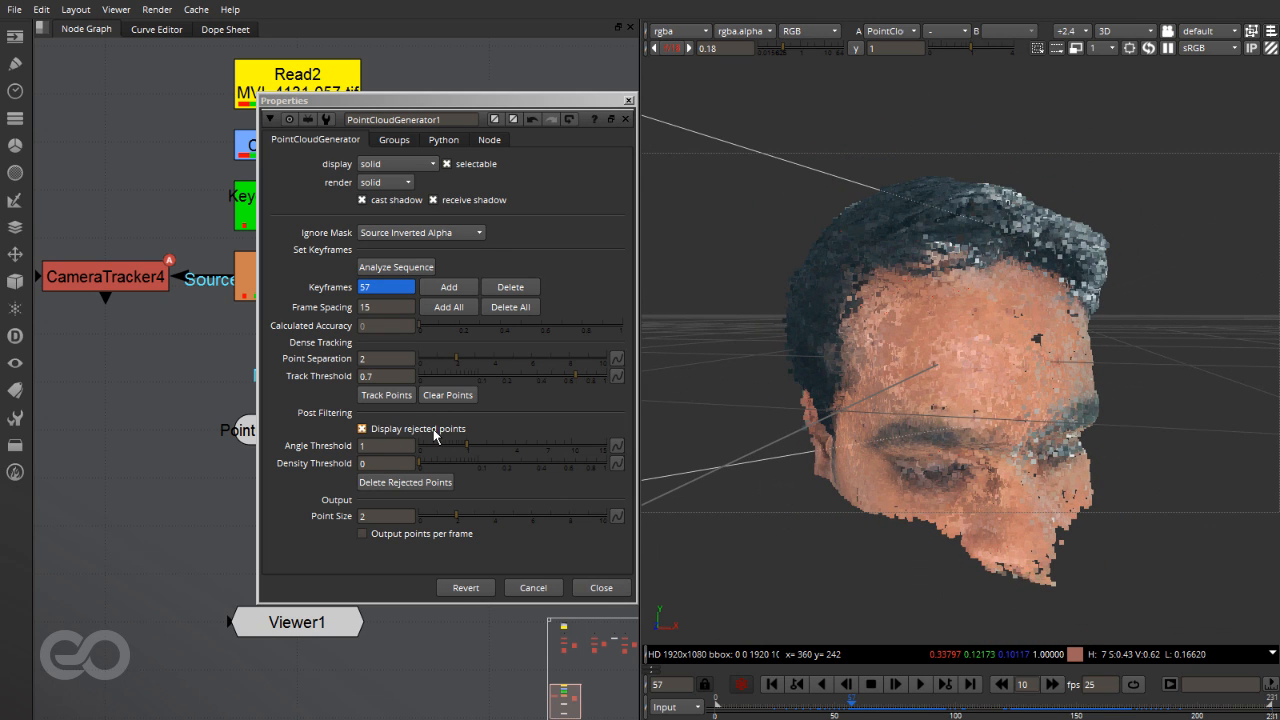
Step: Set PointCloudGenerator1's Angle Threshold to 15 and check the rejected points on the head
{"action": "left_click_drag", "start_coordinate": [466, 445], "coordinate": [612, 456]}
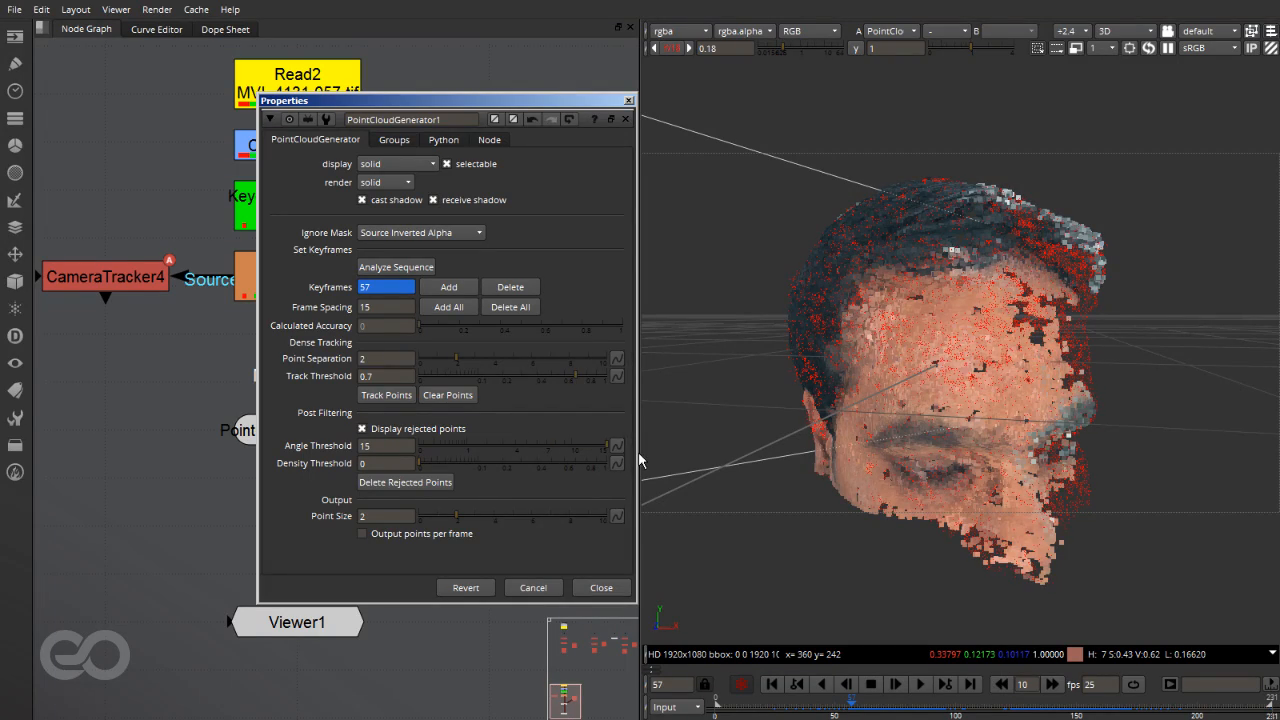
{"action": "left_click_drag", "start_coordinate": [832, 359], "coordinate": [855, 381], "text": "ctrl"}
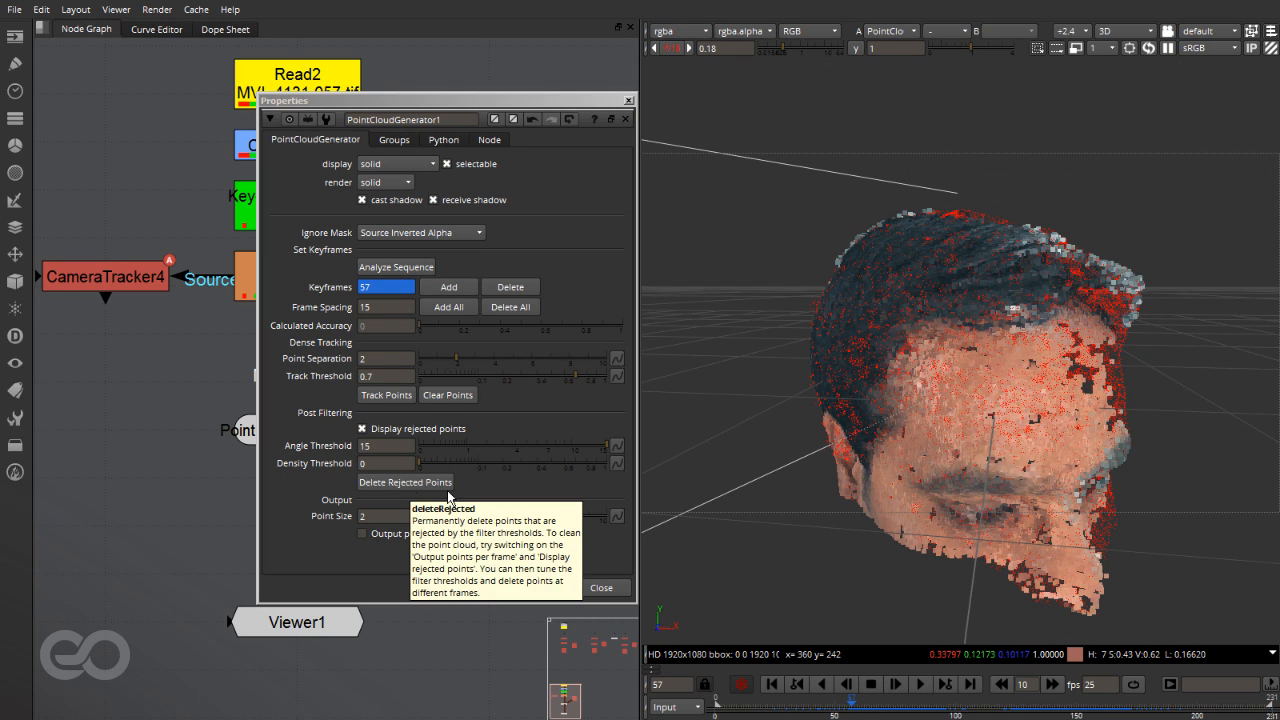
Step: Make an unconnected copy of PointCloudGenerator1 and place it below CameraTracker4
{"action": "left_click_drag", "start_coordinate": [480, 100], "coordinate": [674, 85]}
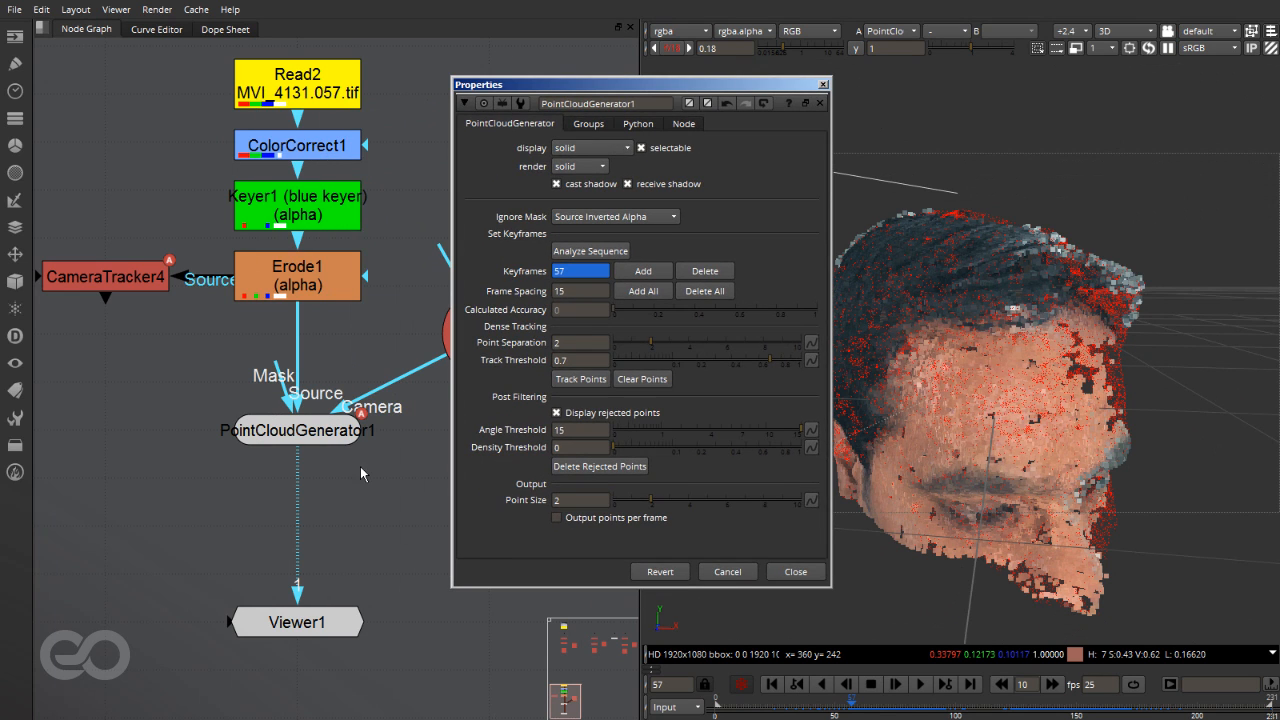
{"action": "left_click", "coordinate": [278, 436]}
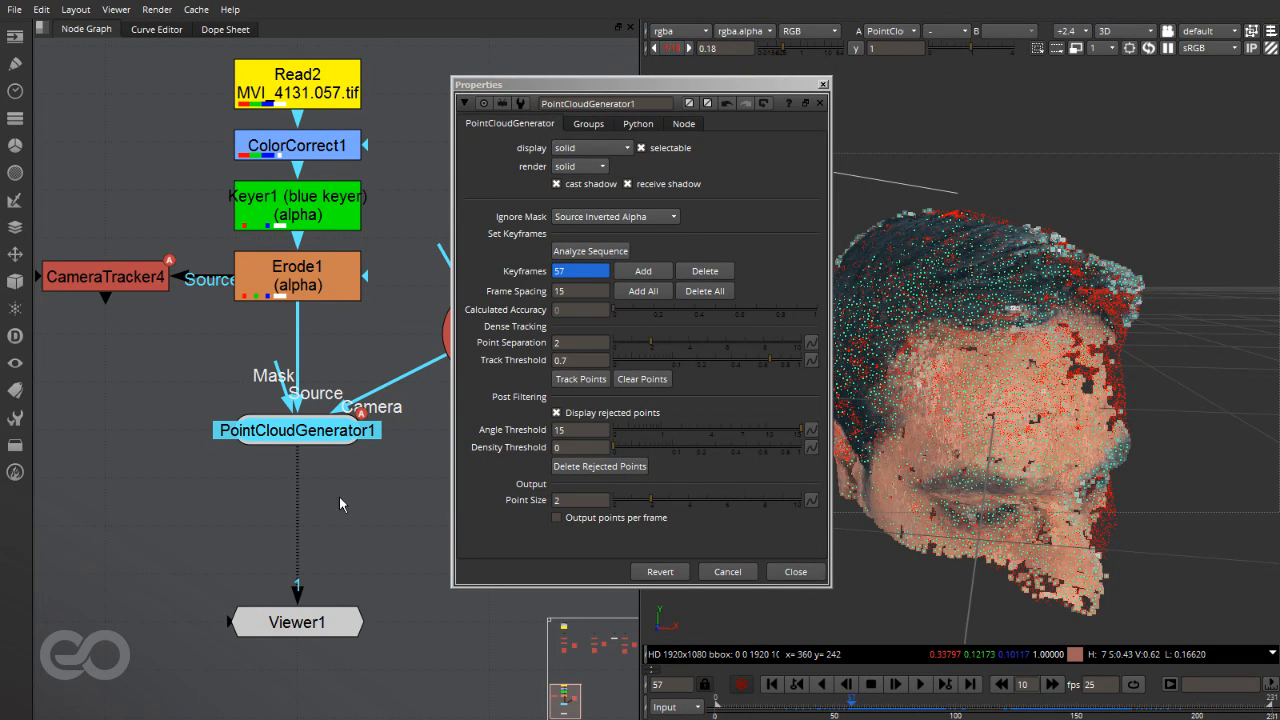
{"action": "key", "text": "ctrl"}
{"action": "left_click", "coordinate": [116, 433]}
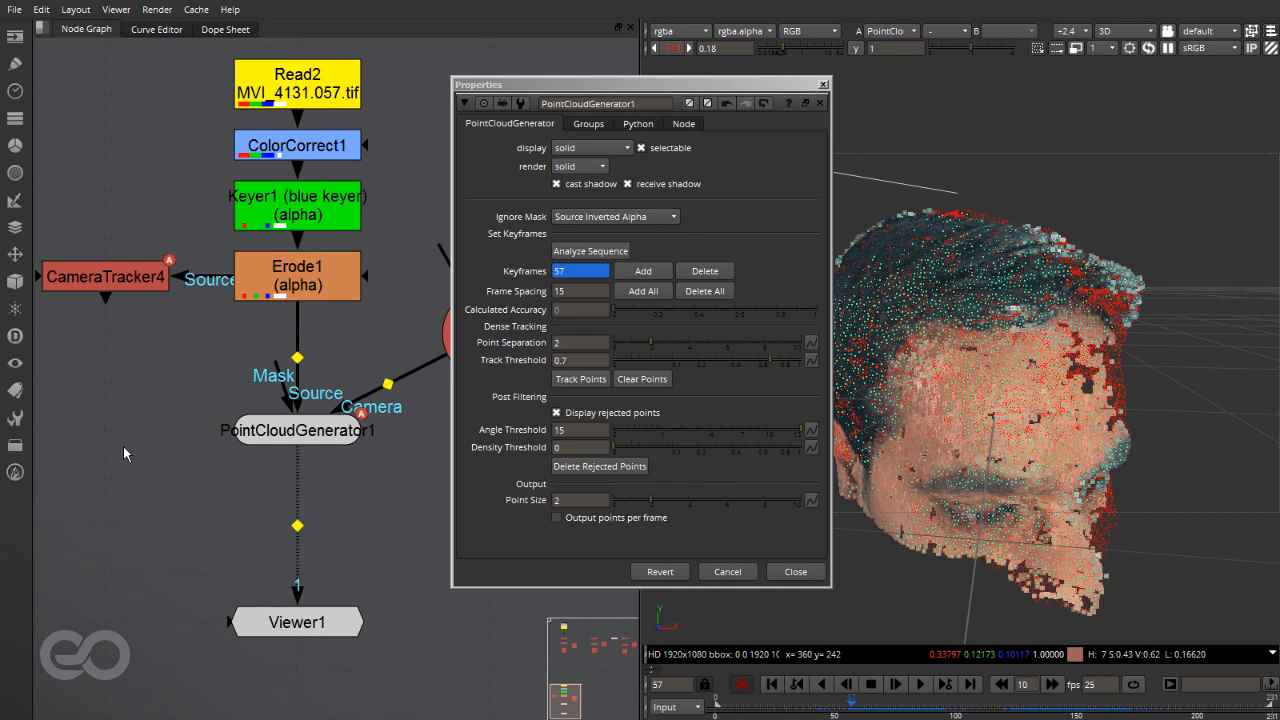
{"action": "key", "text": "ctrl+v"}
{"action": "left_click_drag", "start_coordinate": [134, 422], "coordinate": [104, 425]}
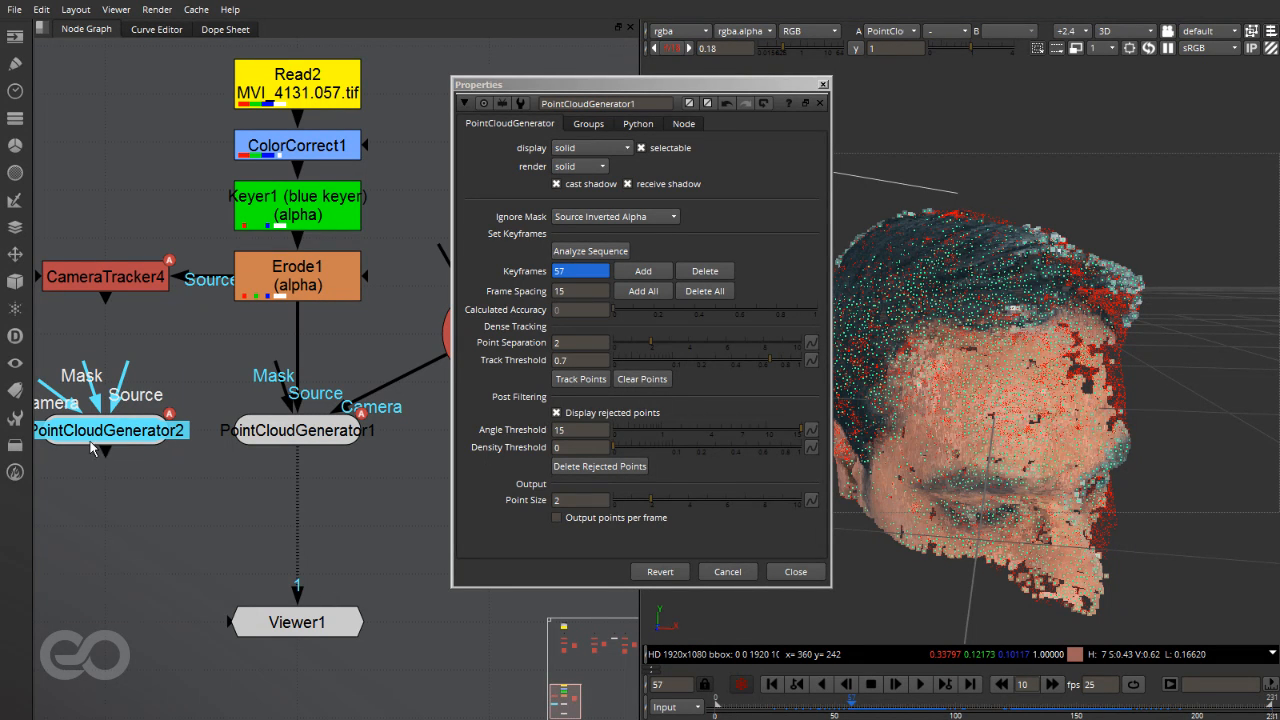
{"action": "left_click", "coordinate": [147, 503]}
Step: Set PointCloudGenerator1's Density Threshold to 1 and delete the rejected points
{"action": "left_click", "coordinate": [273, 437]}
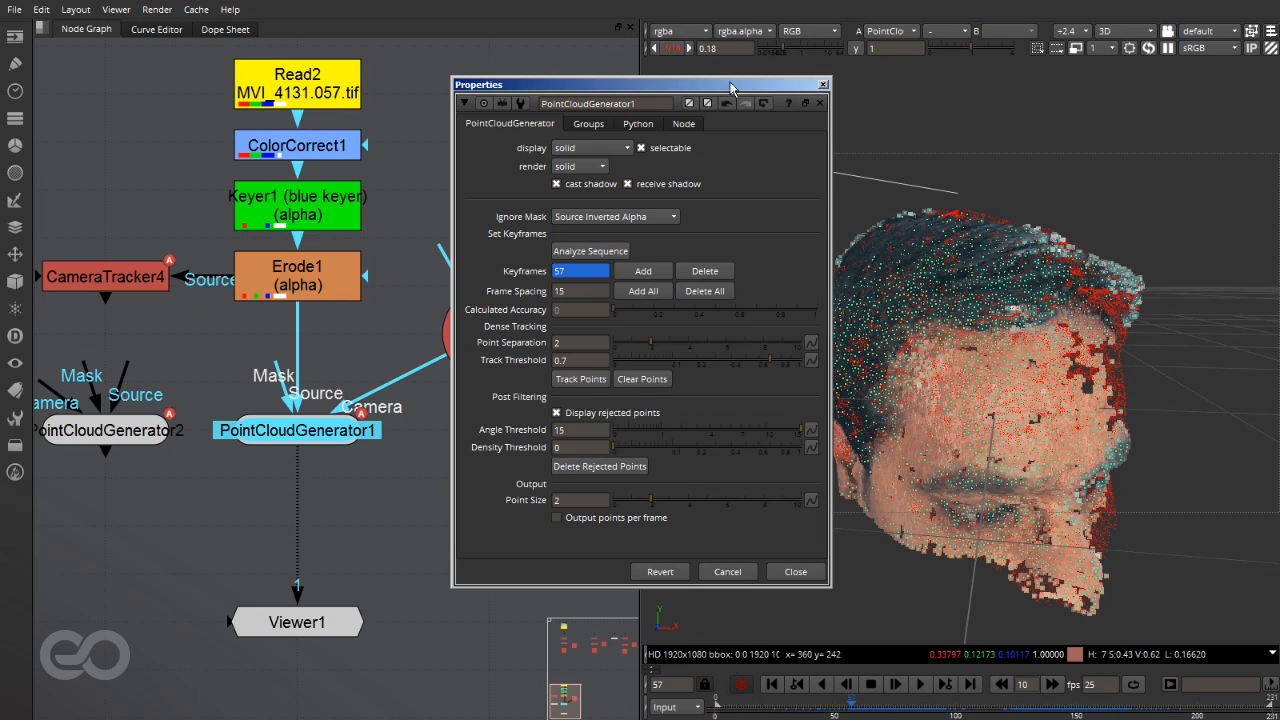
{"action": "left_click_drag", "start_coordinate": [731, 92], "coordinate": [476, 103]}
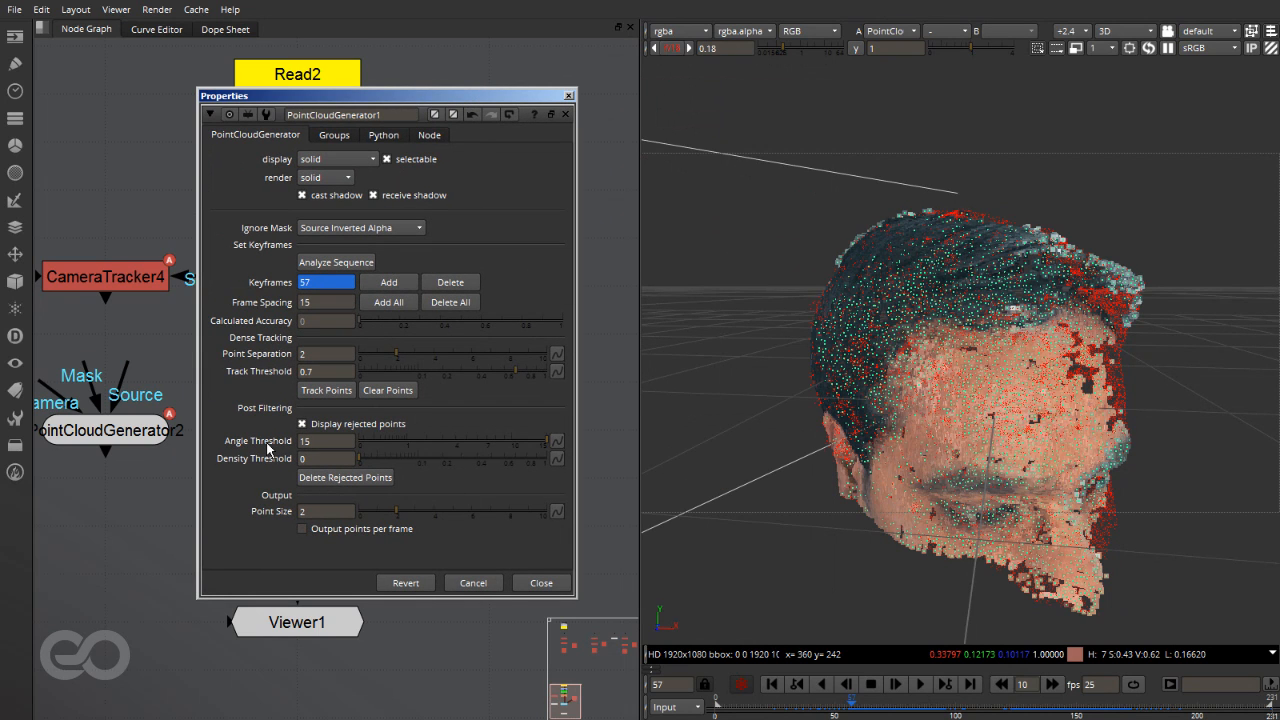
{"action": "left_click_drag", "start_coordinate": [363, 457], "coordinate": [585, 453]}
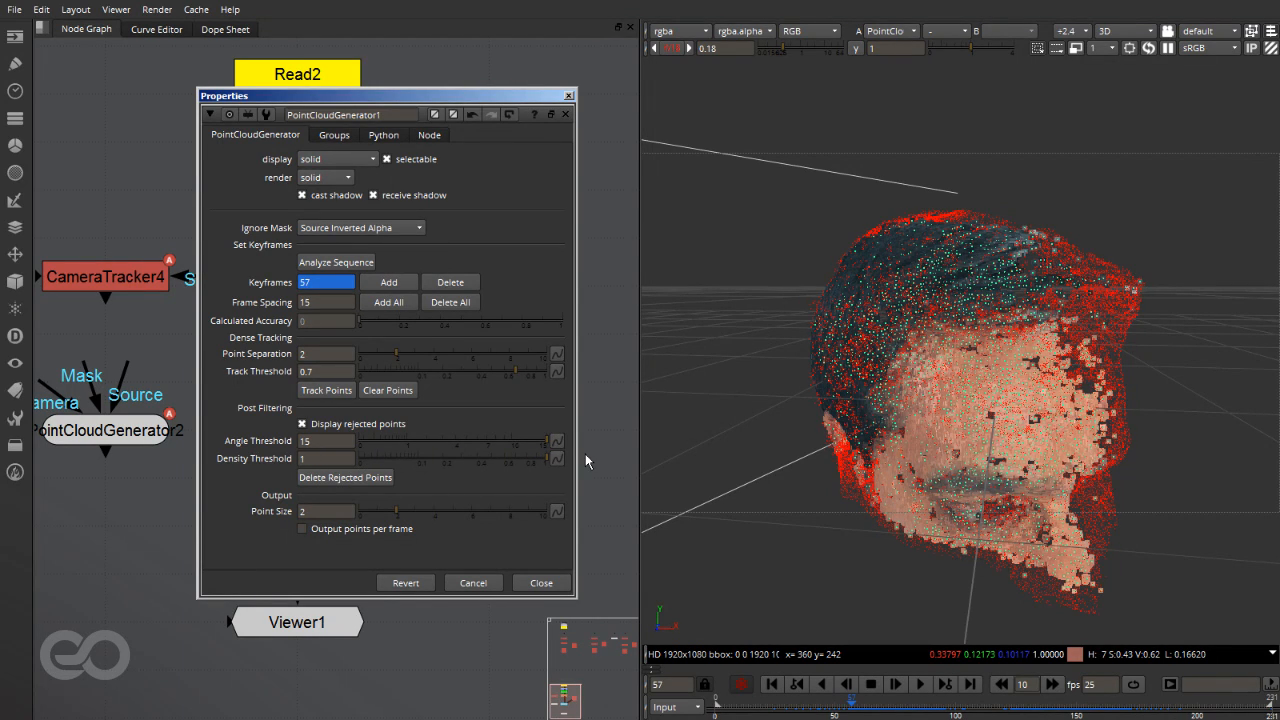
{"action": "left_click_drag", "start_coordinate": [980, 378], "coordinate": [889, 402], "text": "ctrl"}
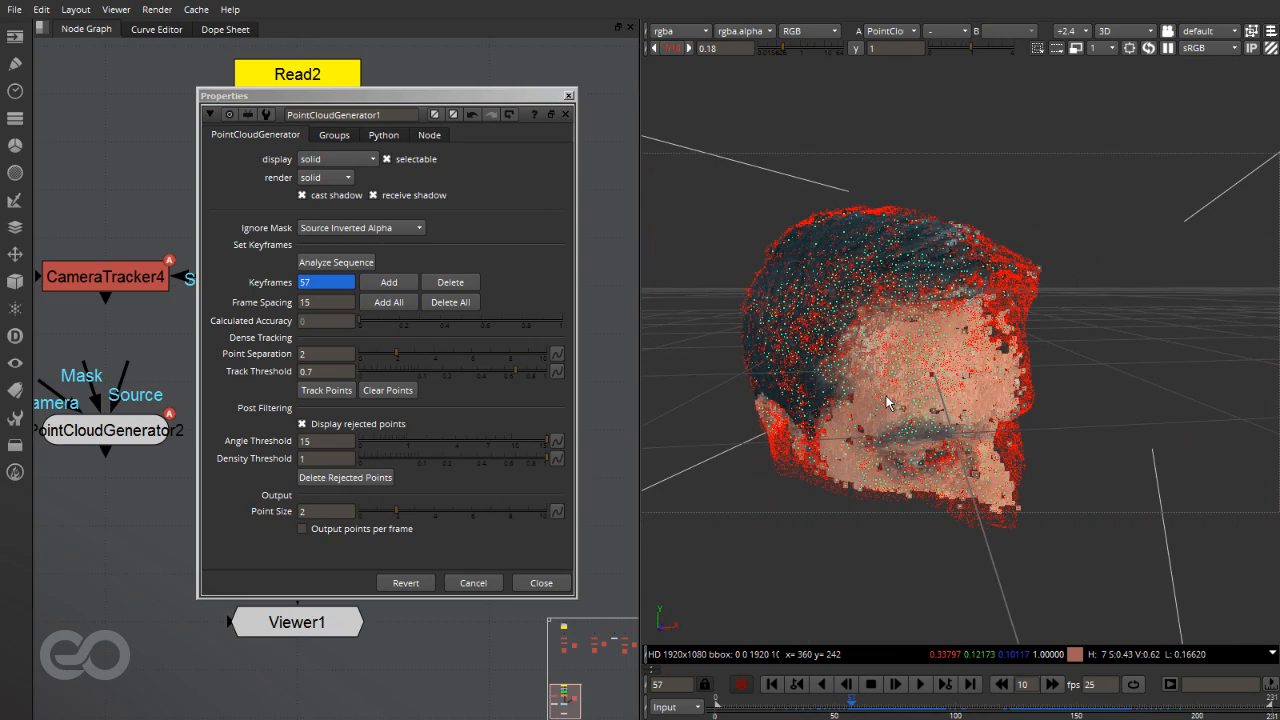
{"action": "left_click", "coordinate": [326, 478]}
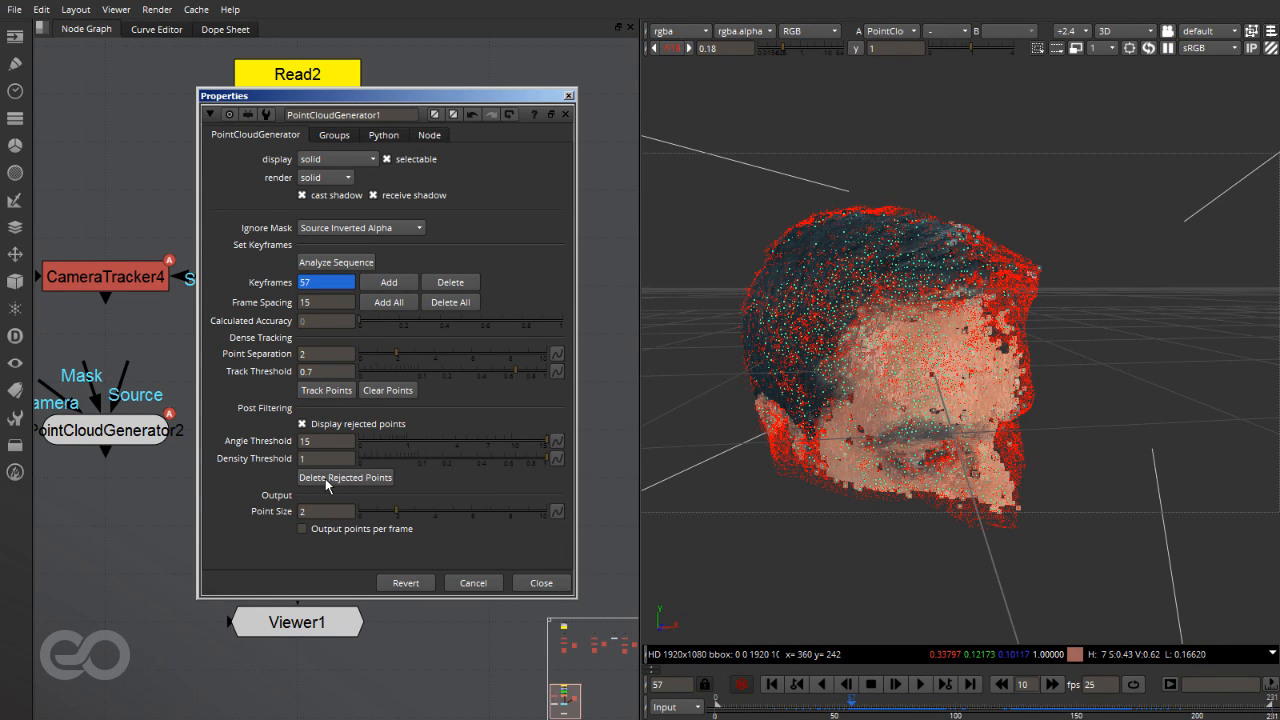
Step: Examine the filtered point cloud of the head from the side and the front
{"action": "mouse_move", "coordinate": [957, 418]}
{"action": "left_mouse_down", "text": "ctrl"}
{"action": "mouse_move", "coordinate": [1005, 479]}
{"action": "mouse_move", "coordinate": [1005, 426]}
{"action": "mouse_move", "coordinate": [1116, 409]}
{"action": "mouse_move", "coordinate": [951, 408]}
{"action": "left_mouse_up", "text": "ctrl"}
{"action": "middle_click_drag", "start_coordinate": [951, 408], "coordinate": [1048, 422], "text": "alt"}
{"action": "left_click_drag", "start_coordinate": [1048, 422], "coordinate": [1070, 336], "text": "alt"}
{"action": "left_click_drag", "start_coordinate": [1156, 307], "coordinate": [880, 340], "text": "ctrl"}
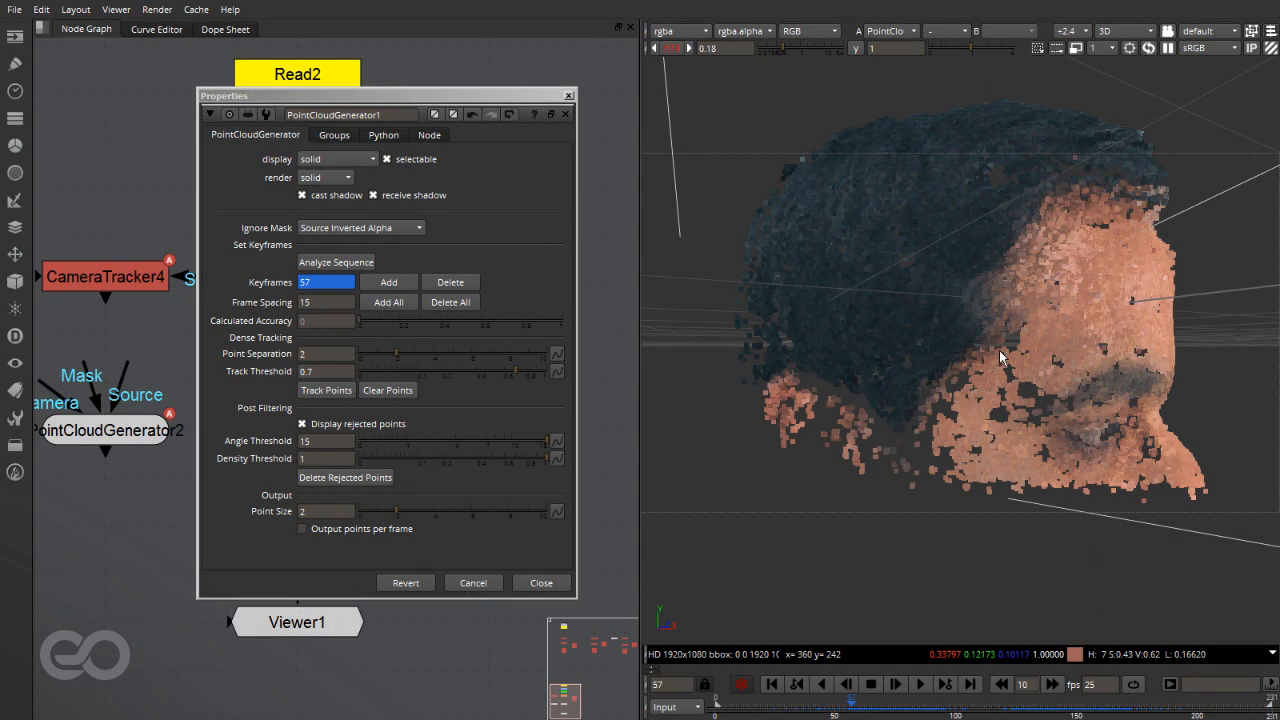
{"action": "left_click_drag", "start_coordinate": [1022, 375], "coordinate": [1051, 244], "text": "ctrl"}
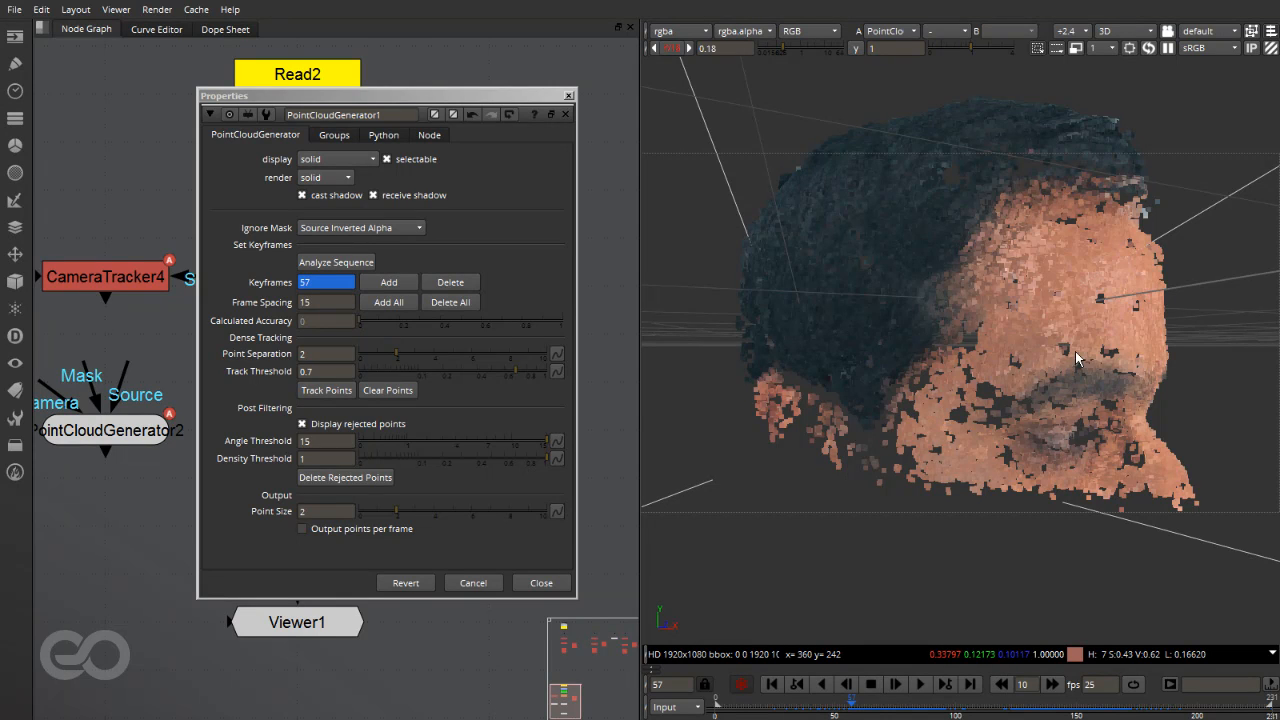
{"action": "left_click_drag", "start_coordinate": [980, 357], "coordinate": [941, 267], "text": "ctrl"}
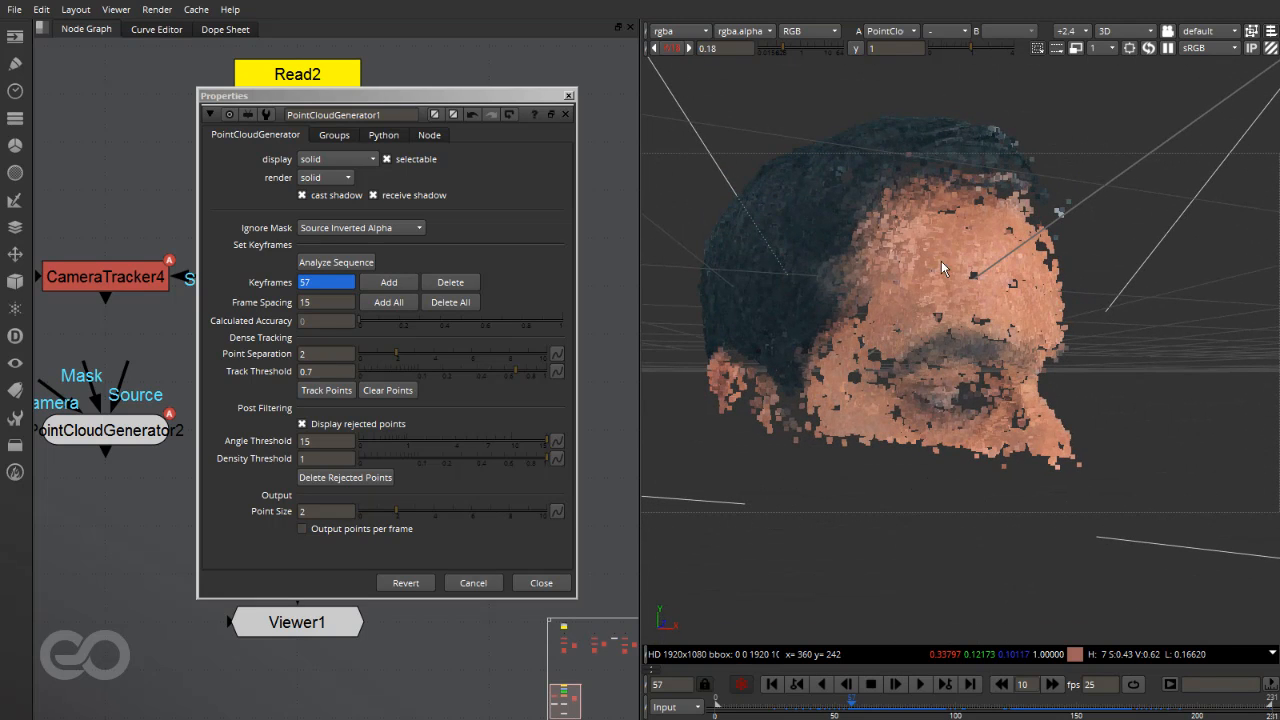
Step: Switch the 3D view to vertex selection and set PointCloudGenerator1's Point Size to 1.4
{"action": "left_click", "coordinate": [1270, 36]}
{"action": "left_click", "coordinate": [1269, 72]}
{"action": "left_click_drag", "start_coordinate": [894, 236], "coordinate": [876, 270], "text": "ctrl"}
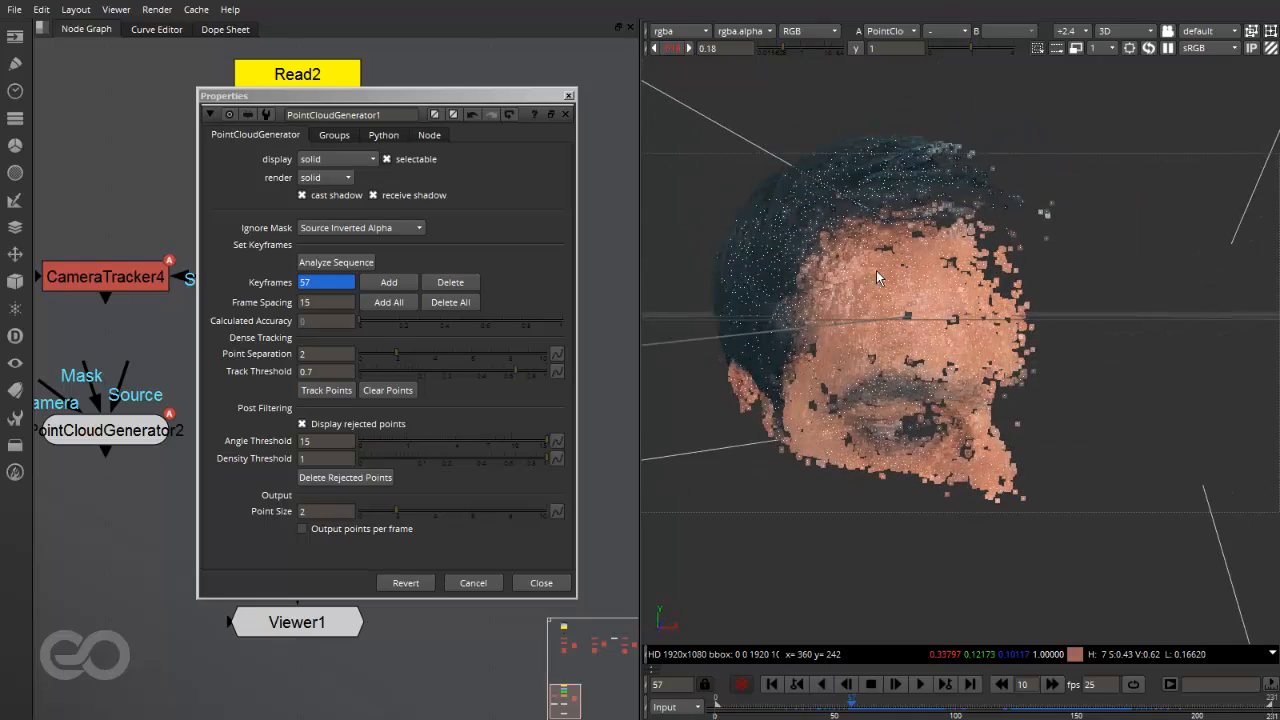
{"action": "mouse_move", "coordinate": [393, 509]}
{"action": "left_mouse_down"}
{"action": "mouse_move", "coordinate": [362, 516]}
{"action": "mouse_move", "coordinate": [385, 512]}
{"action": "left_mouse_up"}
{"action": "left_click_drag", "start_coordinate": [865, 238], "coordinate": [949, 253], "text": "ctrl"}
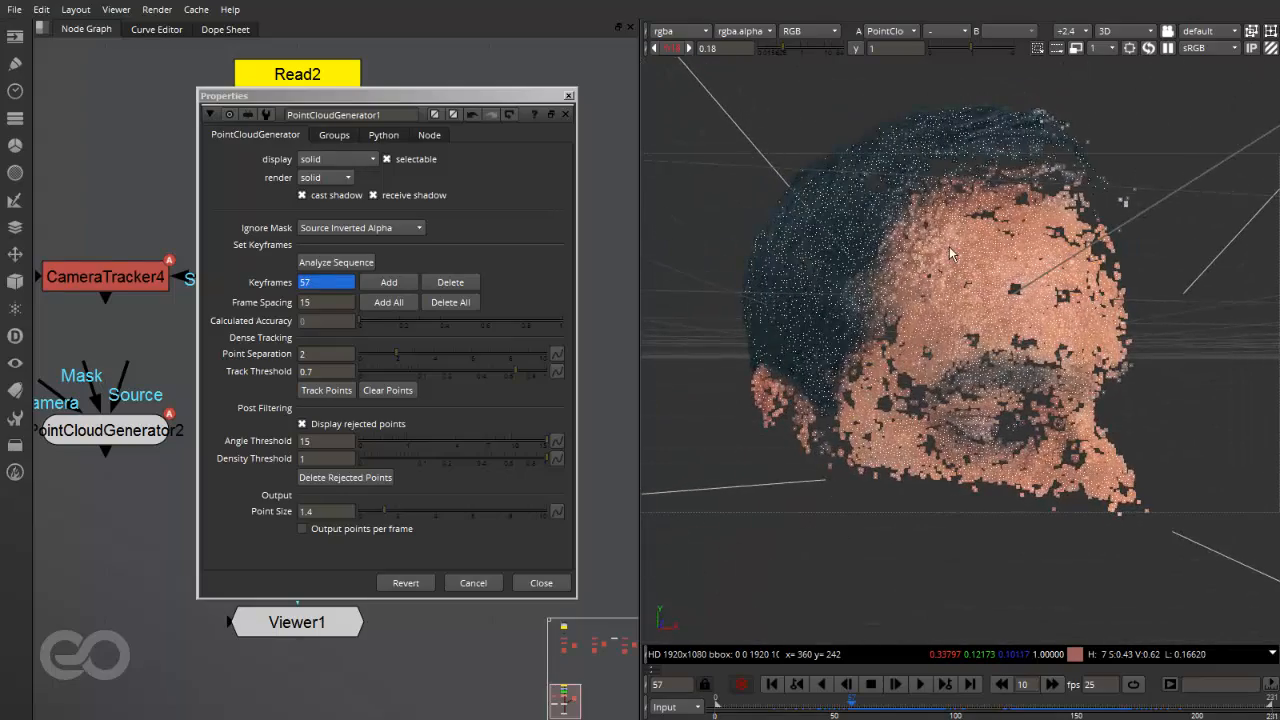
Step: Select the points of the forehead, temple and brow area on the head's point cloud
{"action": "left_click_drag", "start_coordinate": [961, 298], "coordinate": [919, 333], "text": "ctrl"}
{"action": "left_click_drag", "start_coordinate": [1022, 199], "coordinate": [1024, 259], "text": "ctrl"}
{"action": "left_click_drag", "start_coordinate": [904, 203], "coordinate": [984, 304]}
{"action": "left_click_drag", "start_coordinate": [866, 268], "coordinate": [1024, 394]}
{"action": "left_click_drag", "start_coordinate": [968, 321], "coordinate": [1050, 415]}
{"action": "left_click_drag", "start_coordinate": [948, 359], "coordinate": [1013, 421]}
{"action": "left_click_drag", "start_coordinate": [871, 357], "coordinate": [957, 430]}
{"action": "left_click_drag", "start_coordinate": [828, 392], "coordinate": [896, 458]}
{"action": "left_click_drag", "start_coordinate": [804, 359], "coordinate": [873, 425]}
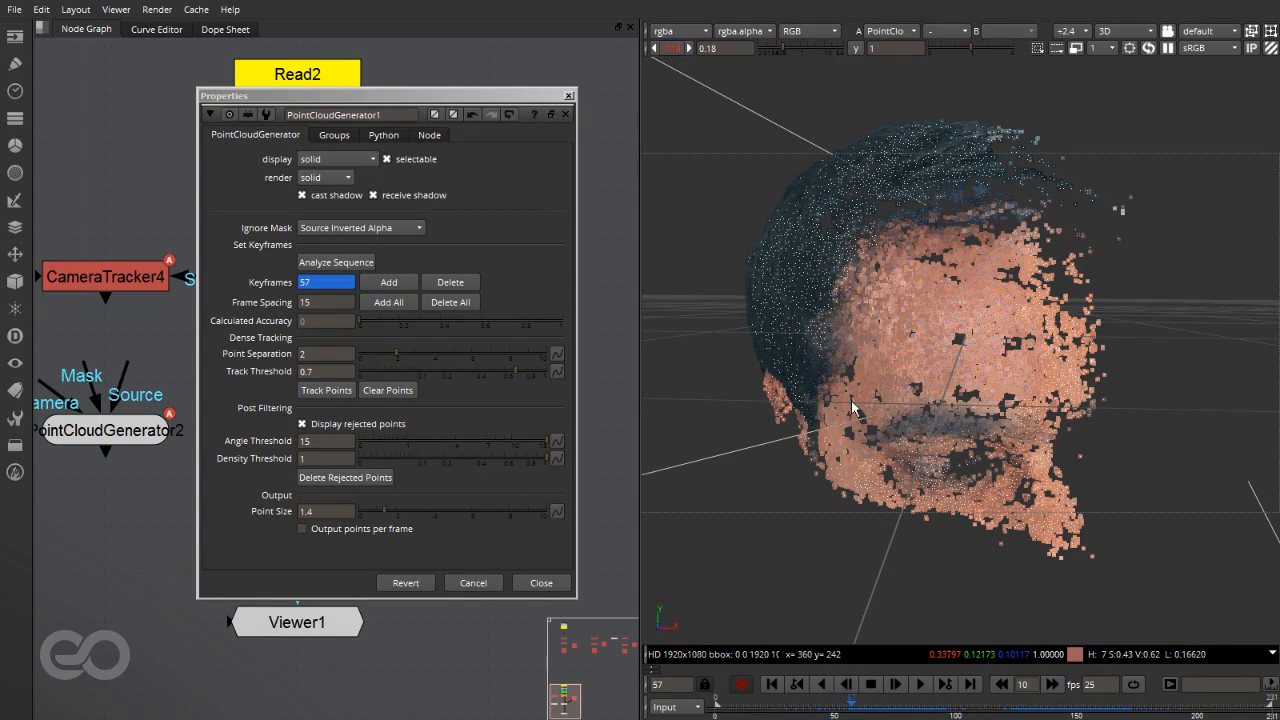
Step: Examine the selected face points on the point cloud from the side and the front
{"action": "left_click_drag", "start_coordinate": [848, 449], "coordinate": [985, 360], "text": "ctrl"}
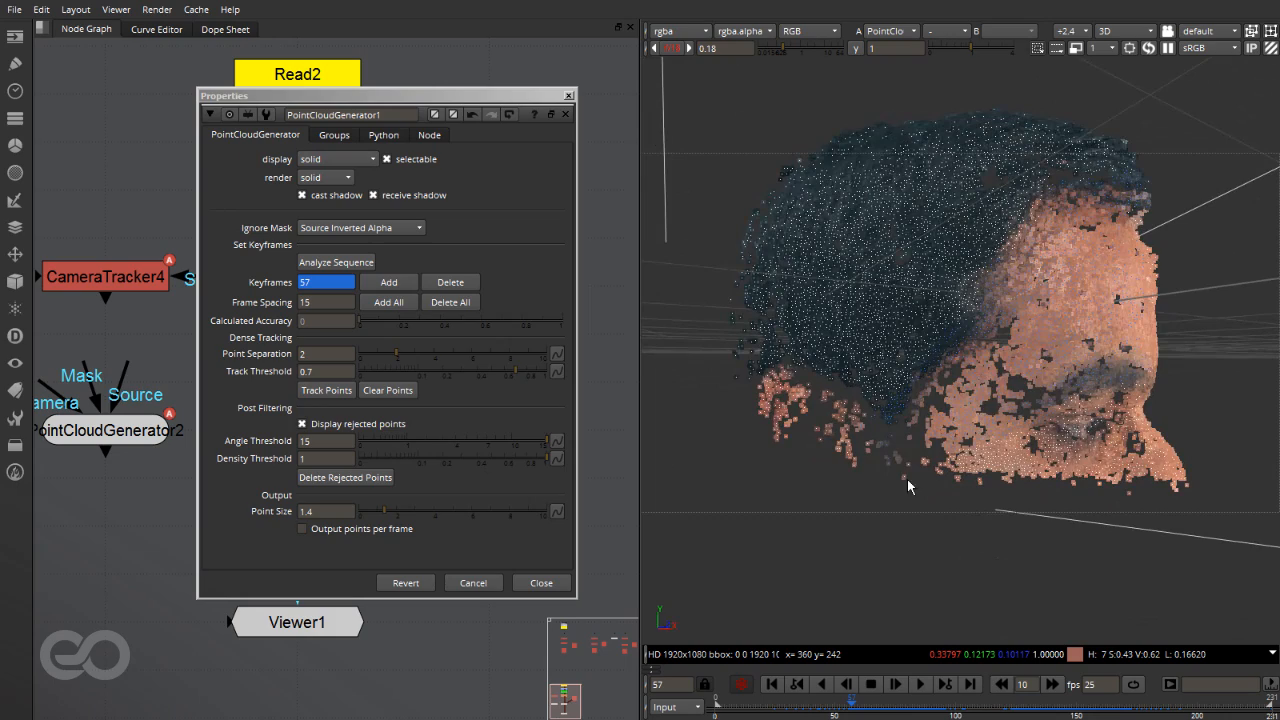
{"action": "left_click_drag", "start_coordinate": [911, 491], "coordinate": [916, 460], "text": "ctrl"}
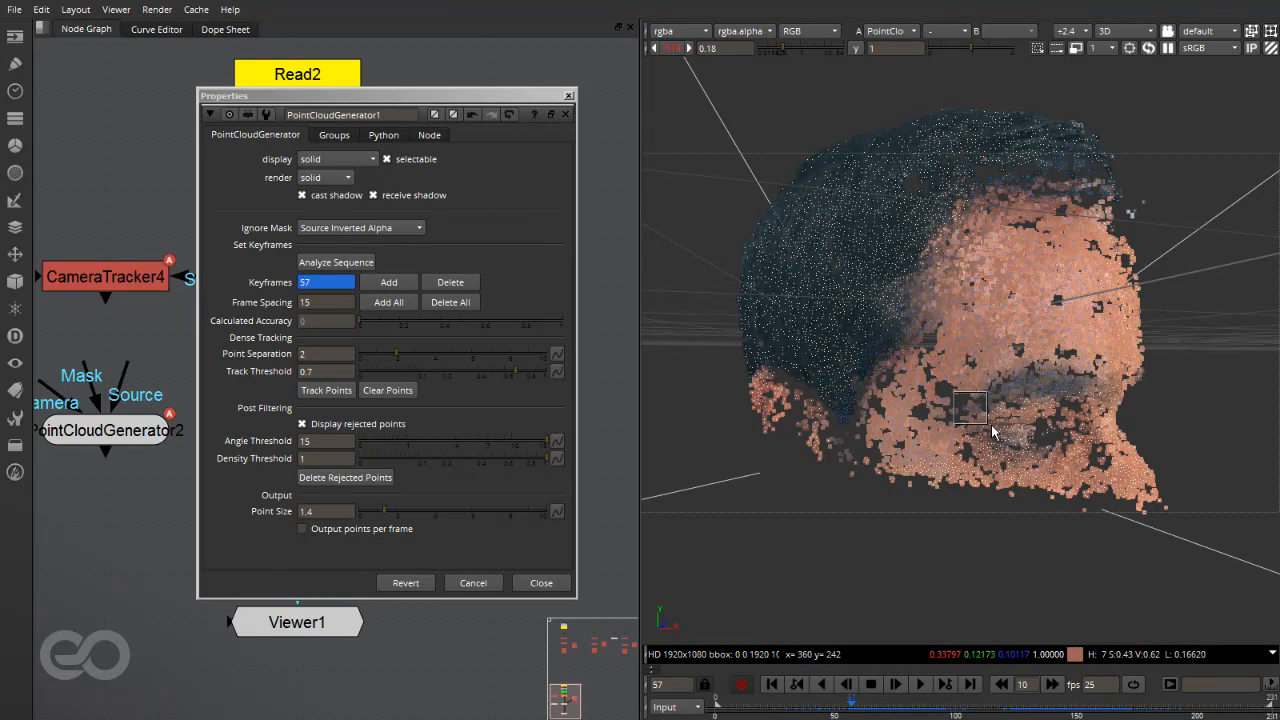
{"action": "left_click_drag", "start_coordinate": [1012, 413], "coordinate": [804, 311], "text": "ctrl"}
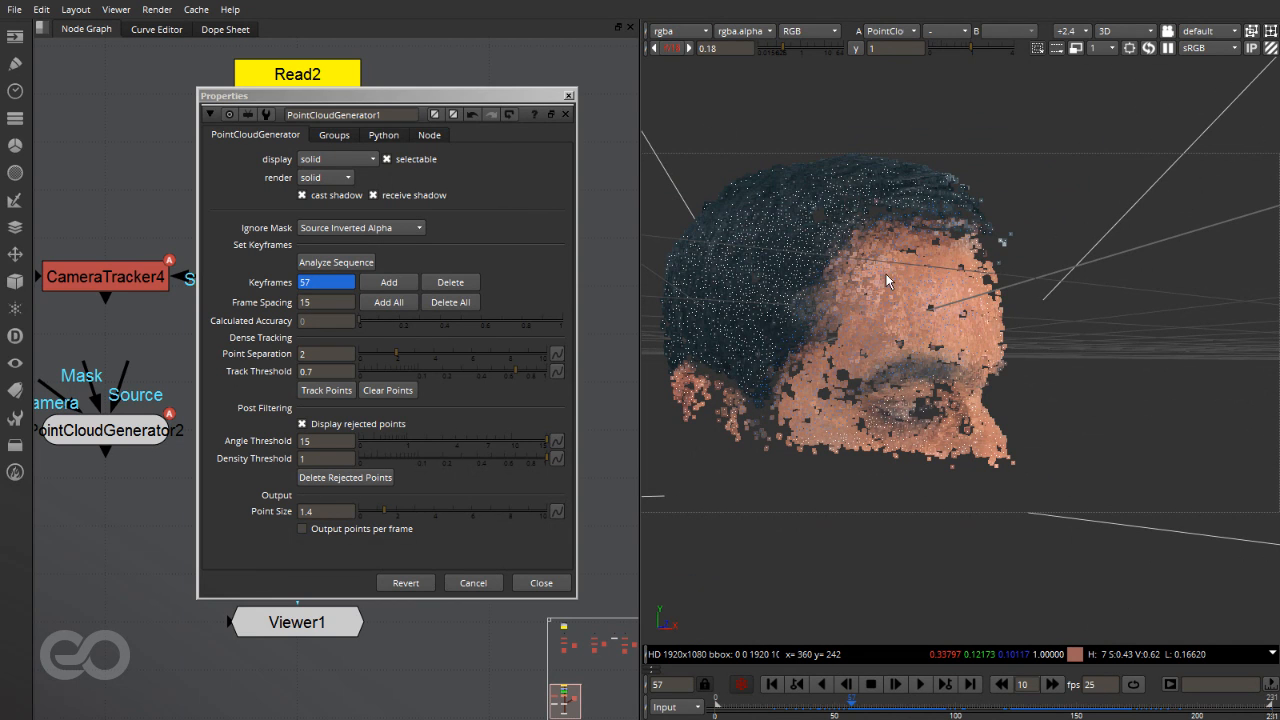
{"action": "left_click_drag", "start_coordinate": [863, 284], "coordinate": [946, 321], "text": "ctrl"}
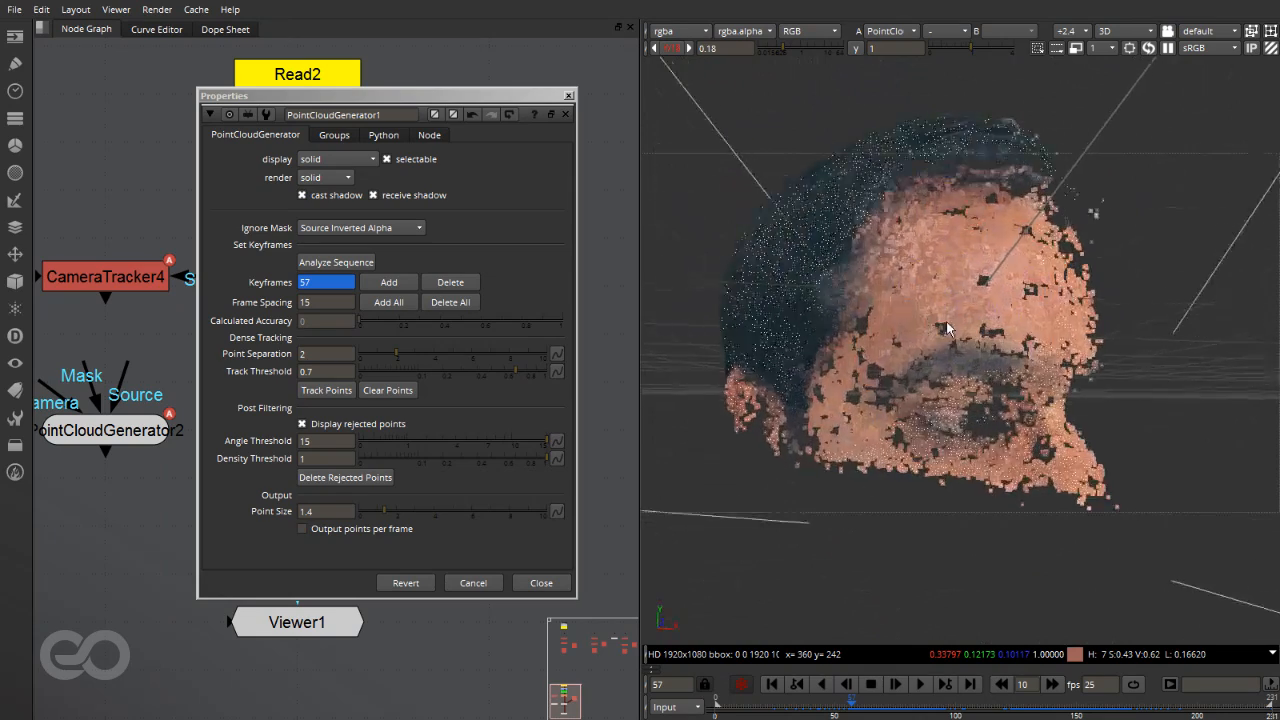
{"action": "scroll", "coordinate": [977, 330], "scroll_direction": "up", "scroll_amount": 3}
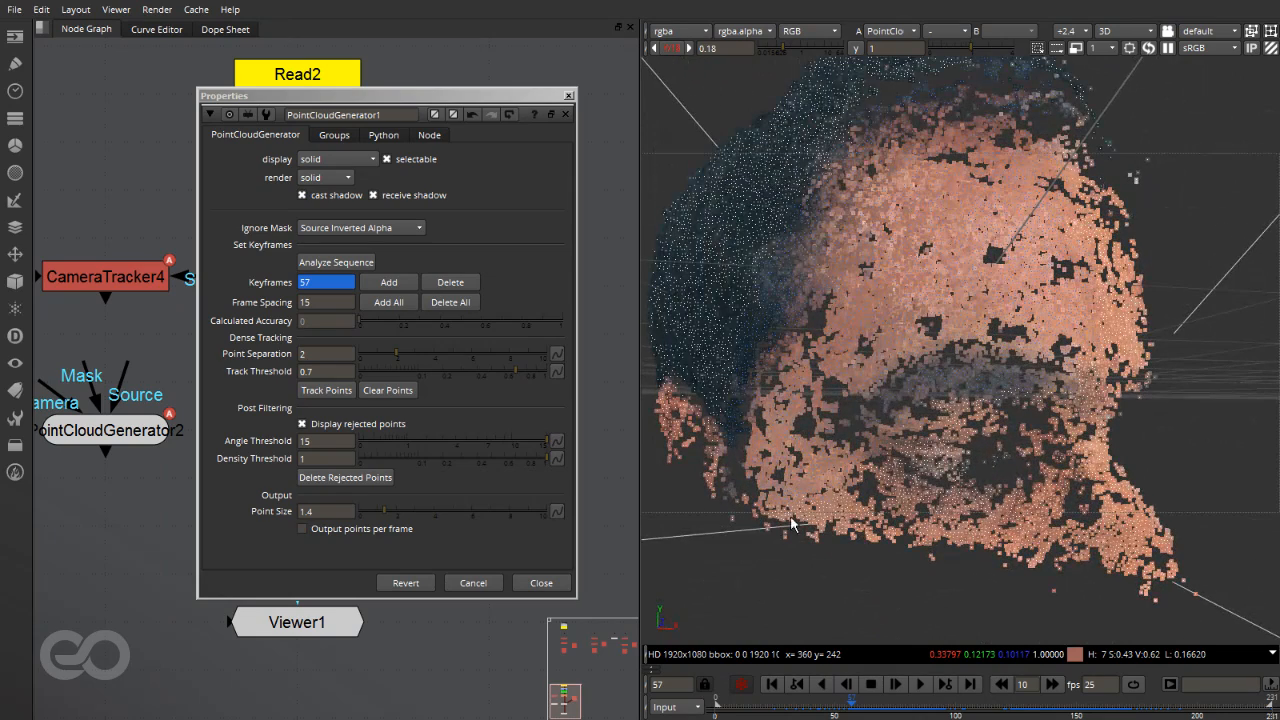
{"action": "left_click_drag", "start_coordinate": [762, 469], "coordinate": [861, 447], "text": "ctrl"}
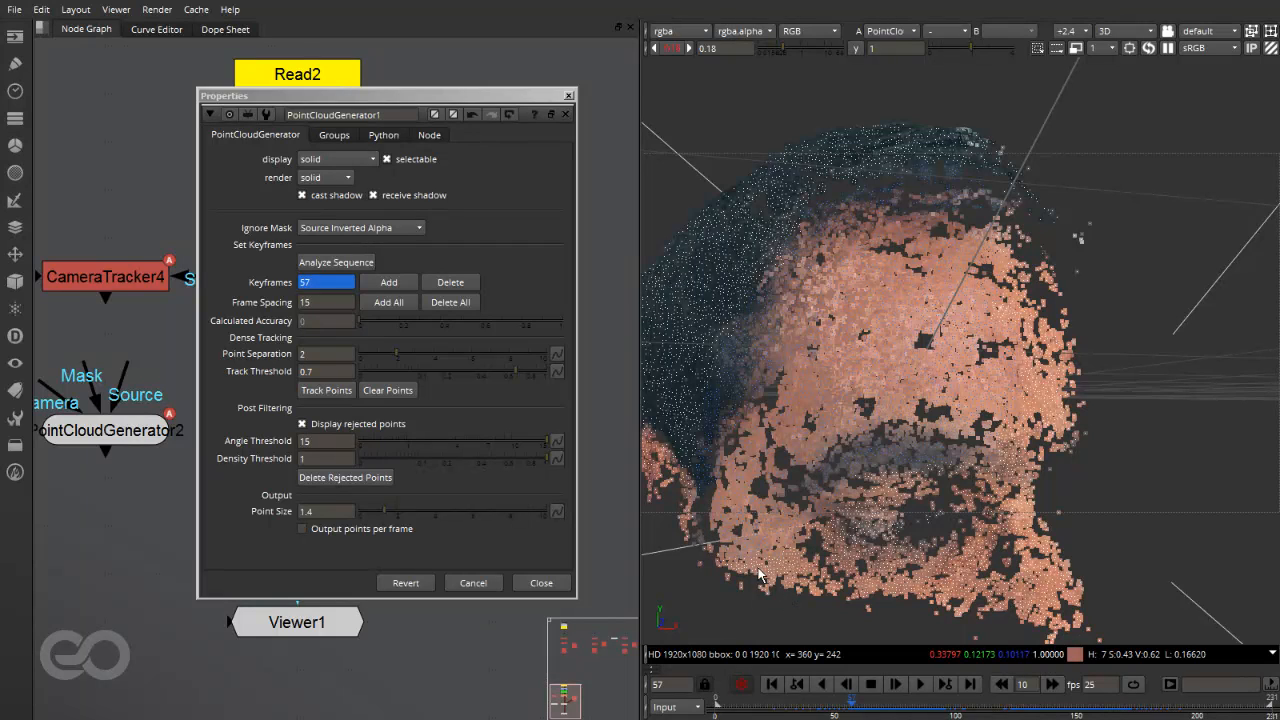
{"action": "left_click_drag", "start_coordinate": [890, 554], "coordinate": [883, 509], "text": "ctrl"}
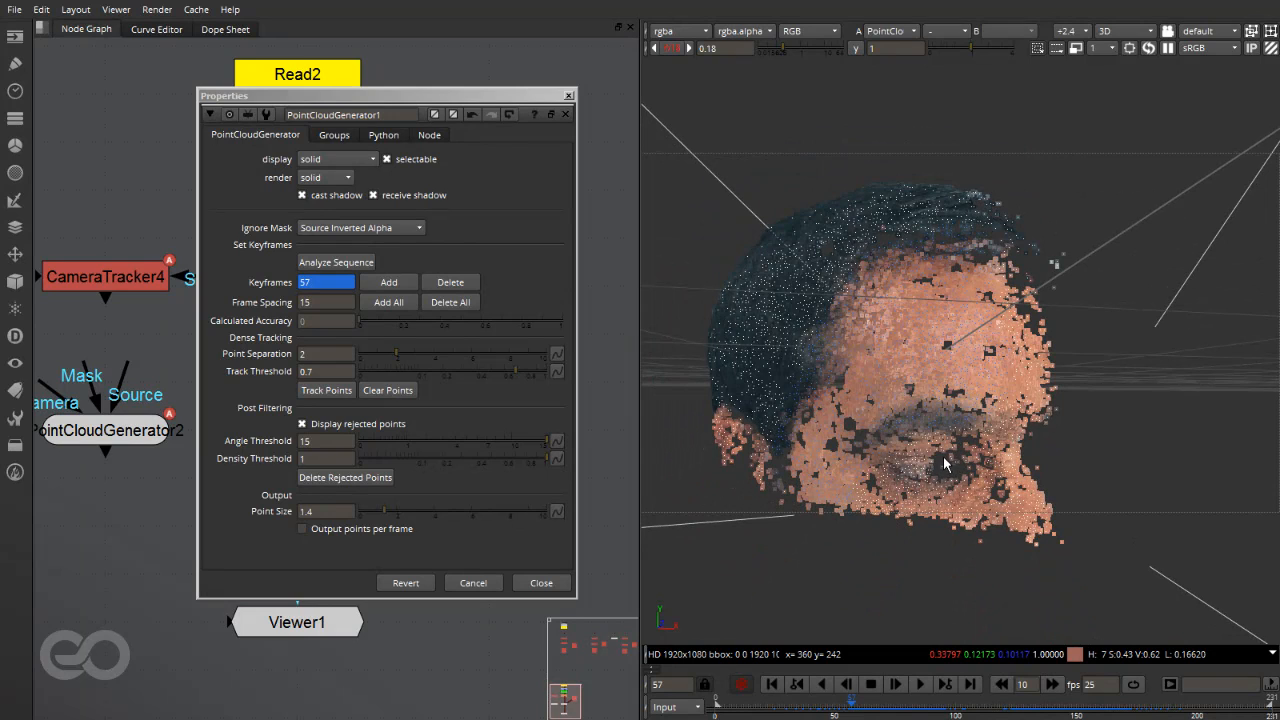
Step: Create a group from the selected points in PointCloudGenerator1 and turn off vertex selection in the 3D view
{"action": "left_click", "coordinate": [332, 139]}
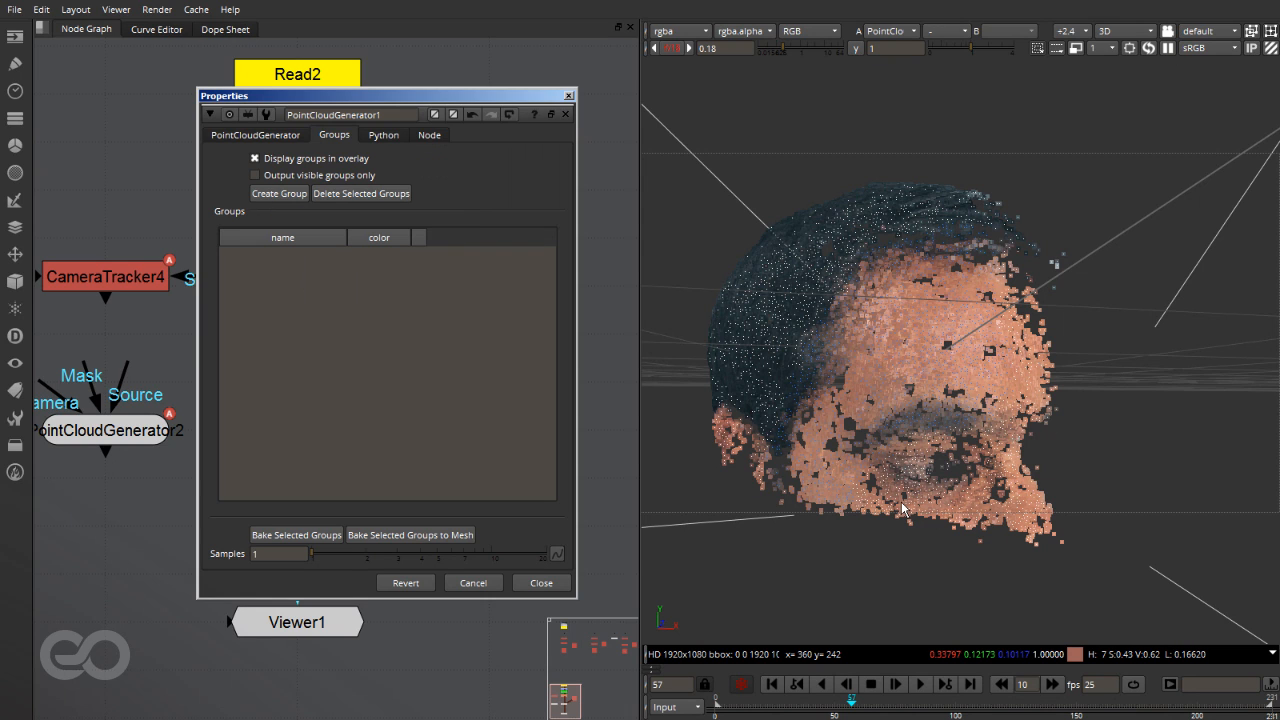
{"action": "left_click", "coordinate": [271, 194]}
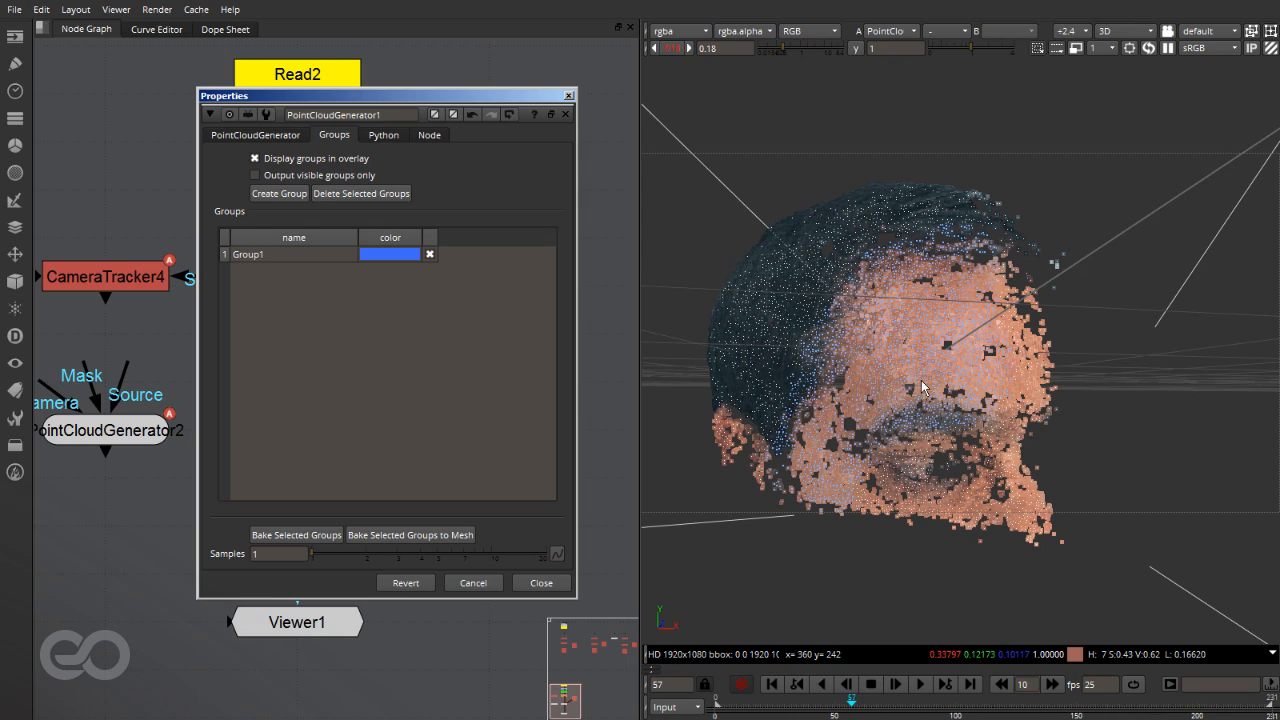
{"action": "left_click_drag", "start_coordinate": [910, 398], "coordinate": [926, 424], "text": "ctrl"}
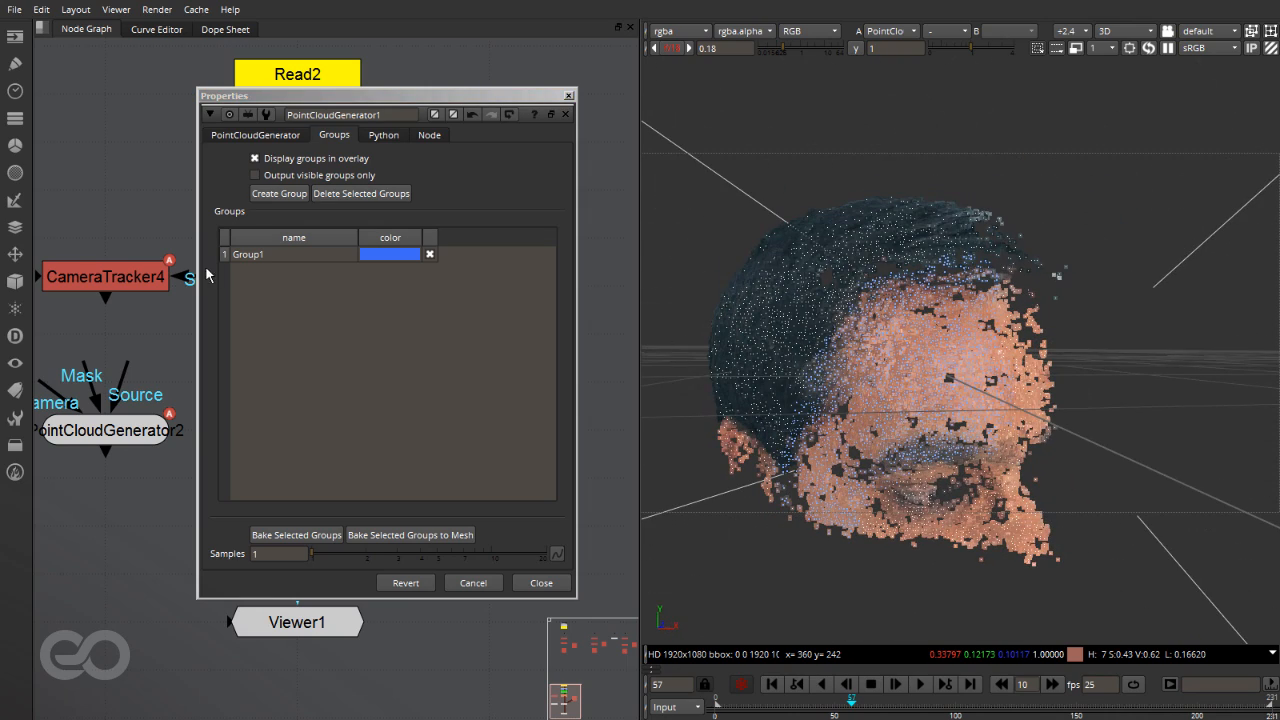
{"action": "left_click", "coordinate": [299, 253]}
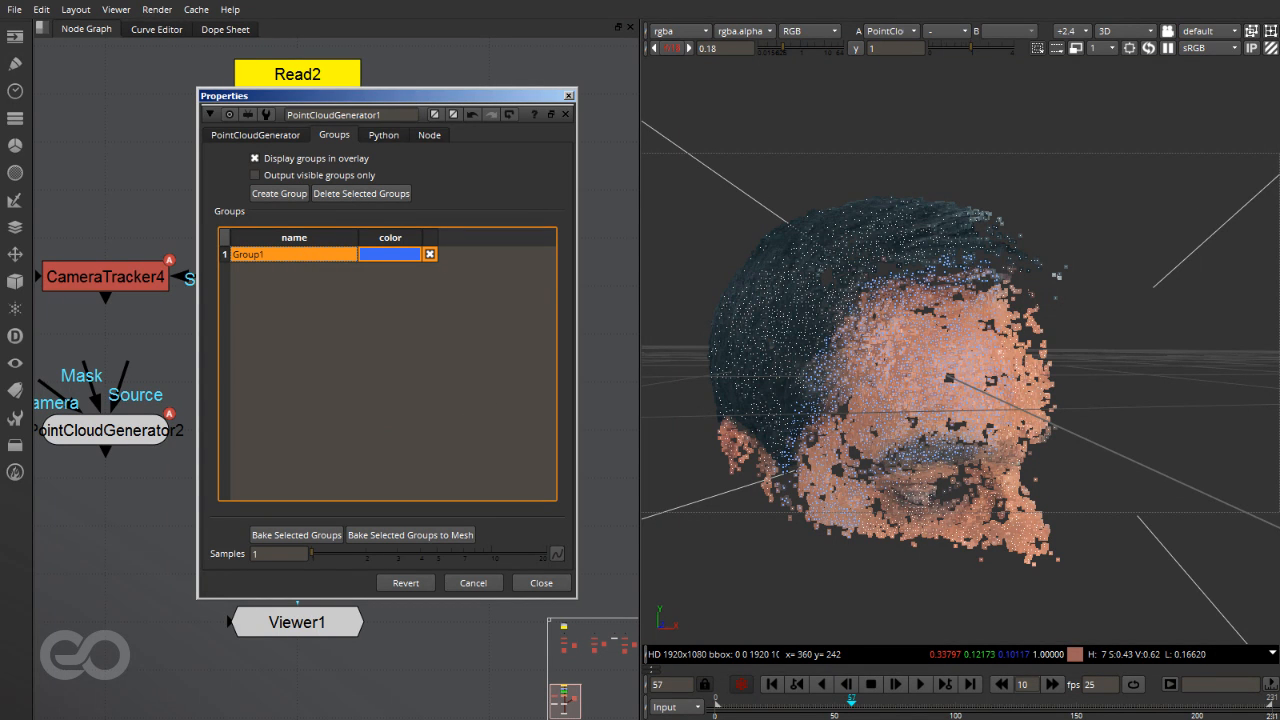
{"action": "left_click", "coordinate": [1272, 32]}
{"action": "left_click", "coordinate": [1271, 48]}
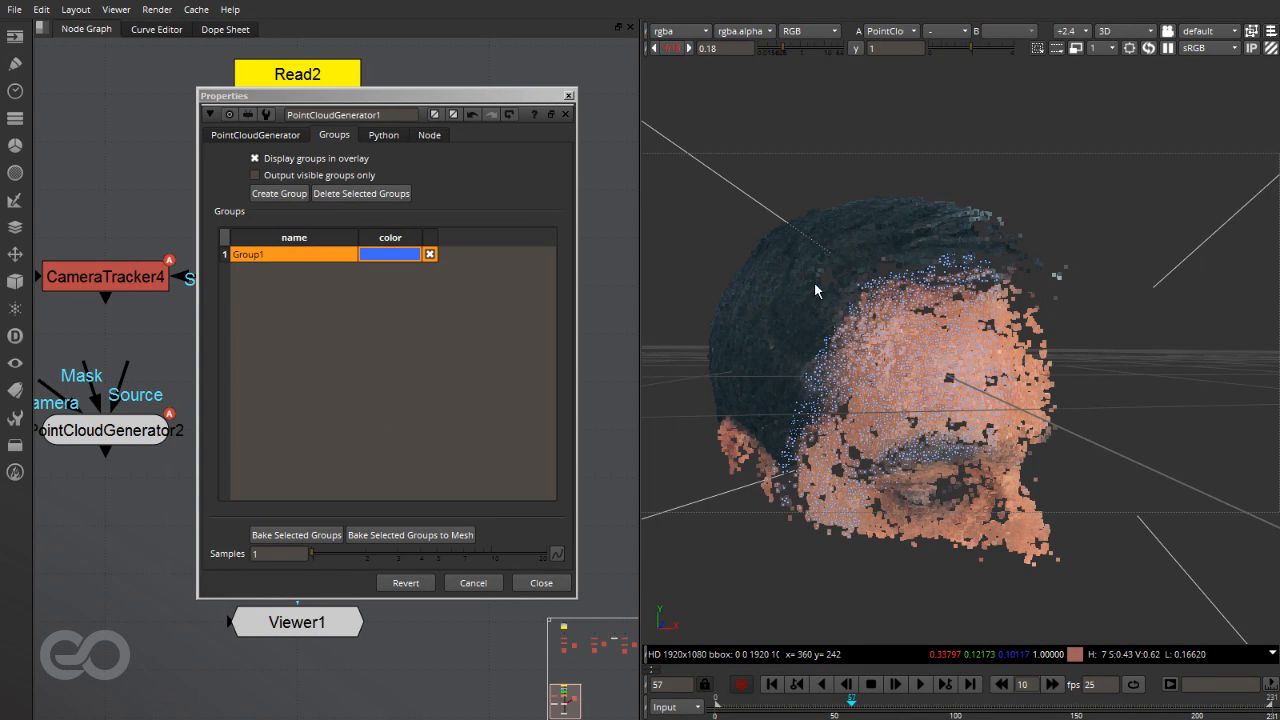
Step: Set Samples to 3 and bake Group1 to a mesh
{"action": "left_click_drag", "start_coordinate": [924, 430], "coordinate": [961, 421], "text": "ctrl"}
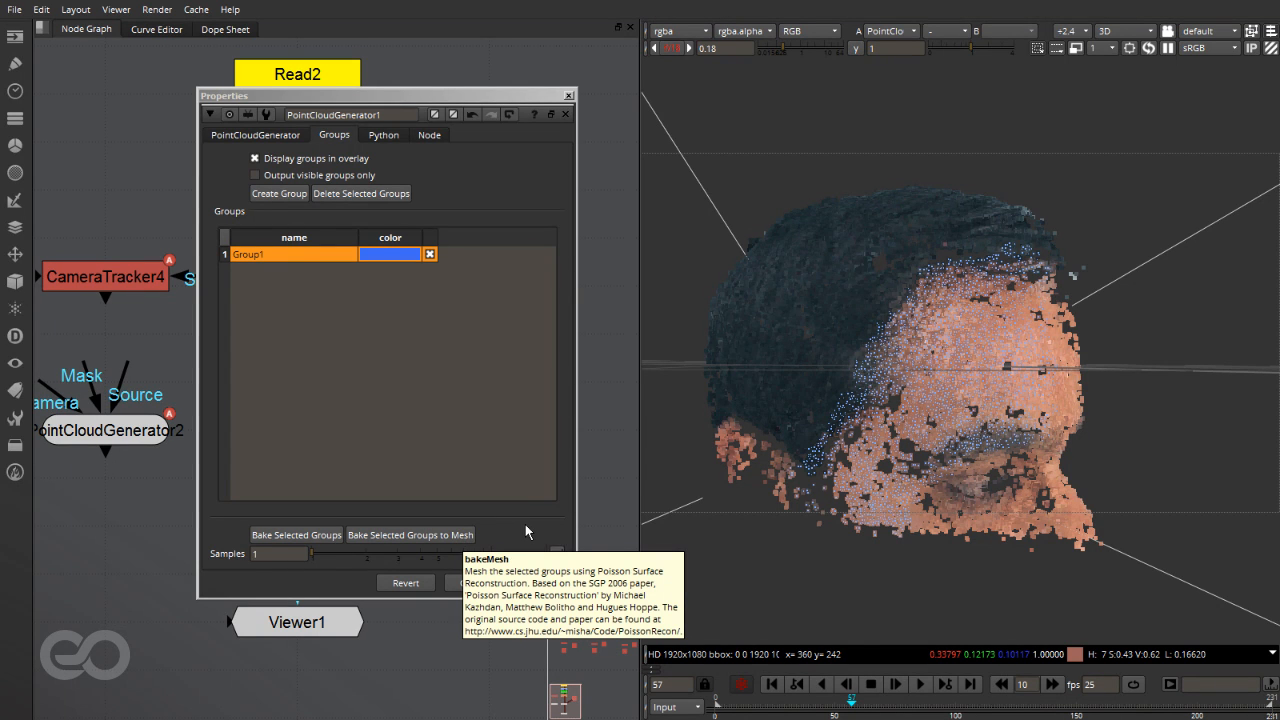
{"action": "left_click_drag", "start_coordinate": [1016, 383], "coordinate": [1106, 389], "text": "ctrl"}
{"action": "left_click_drag", "start_coordinate": [1016, 432], "coordinate": [898, 453], "text": "ctrl"}
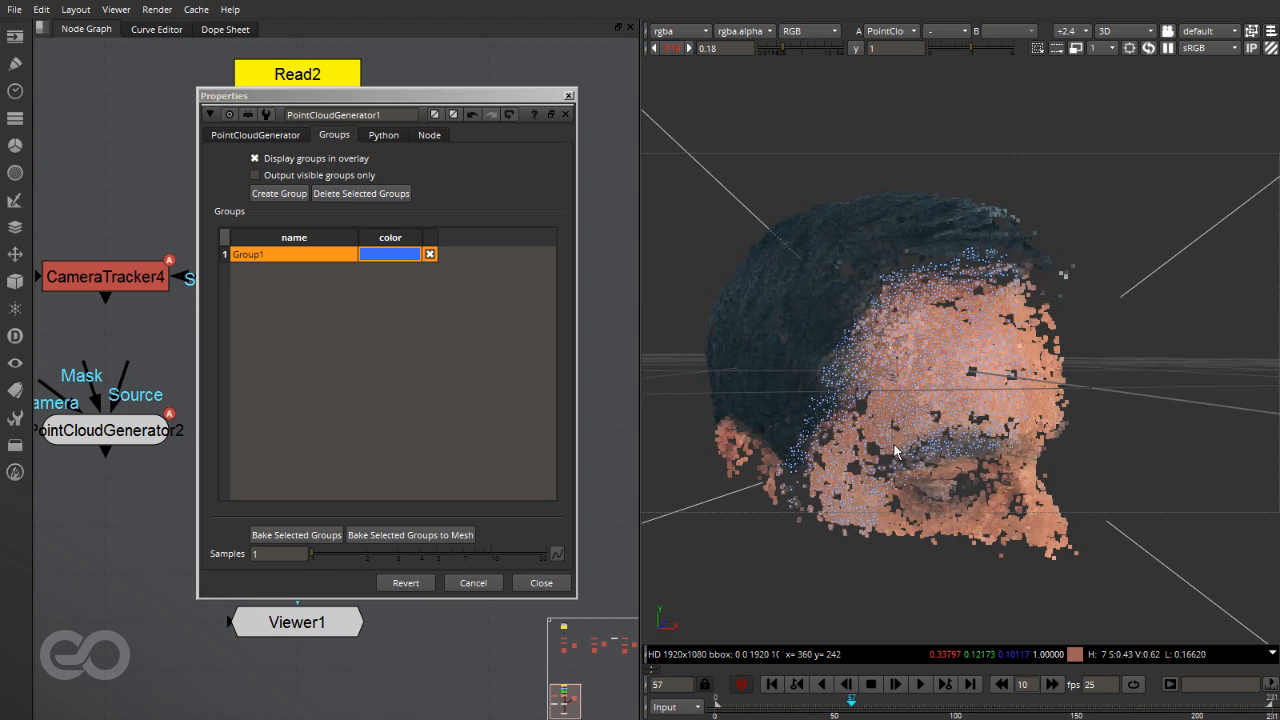
{"action": "left_click", "coordinate": [365, 553]}
{"action": "left_click_drag", "start_coordinate": [365, 553], "coordinate": [398, 553]}
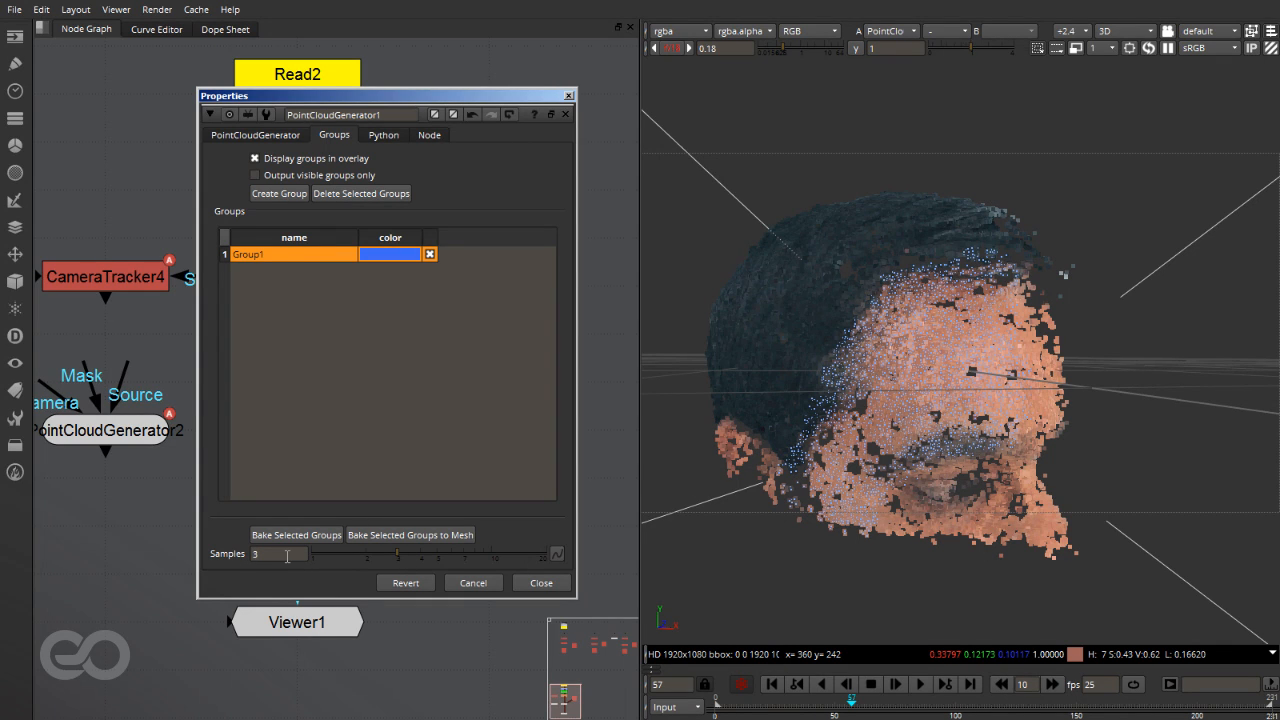
{"action": "left_click", "coordinate": [263, 256]}
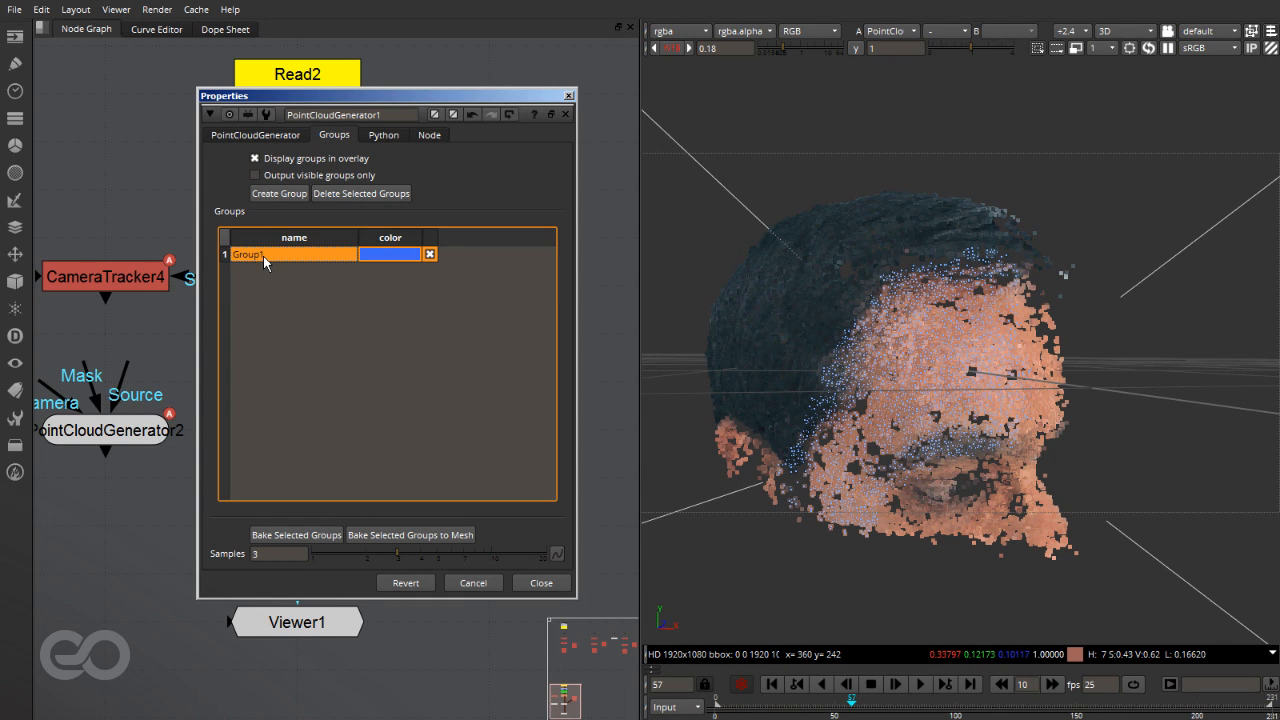
{"action": "left_click", "coordinate": [386, 535]}
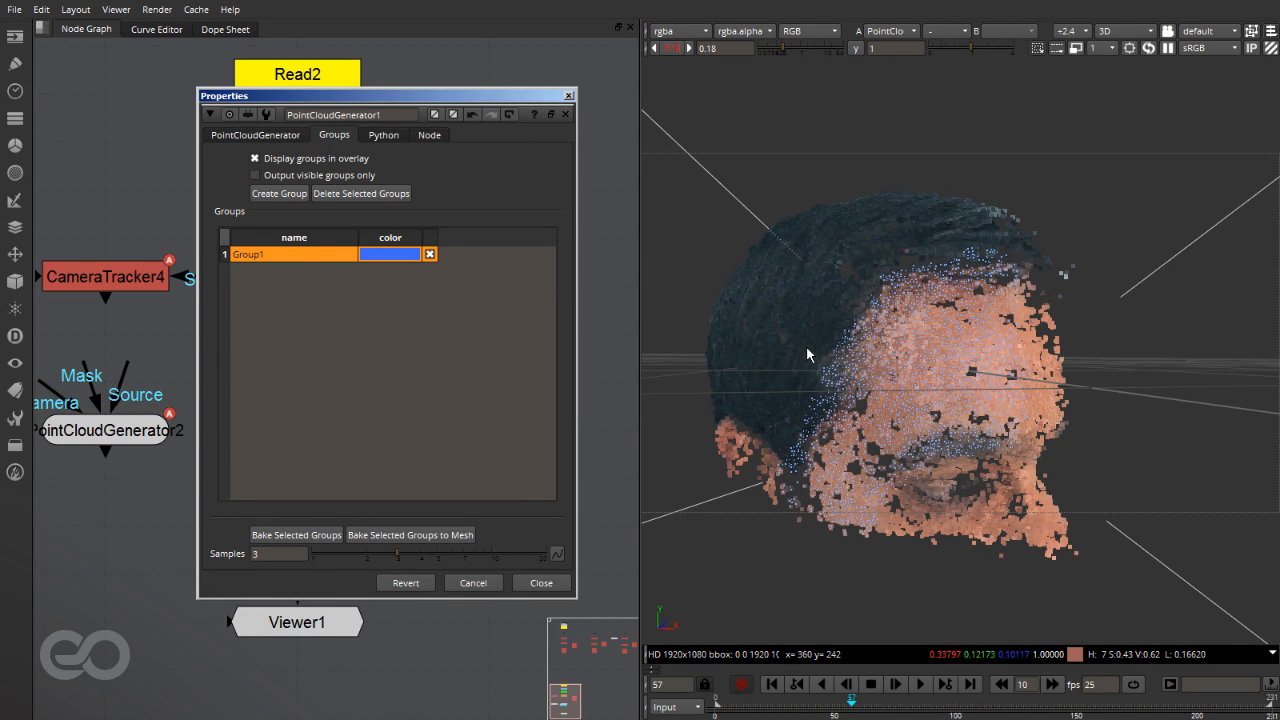
Step: Move the baked mesh node below PointCloudGenerator2 and display it in Viewer1
{"action": "left_click_drag", "start_coordinate": [355, 95], "coordinate": [765, 90]}
{"action": "left_click_drag", "start_coordinate": [249, 427], "coordinate": [108, 543]}
{"action": "left_click", "coordinate": [175, 564]}
{"action": "left_click", "coordinate": [107, 528]}
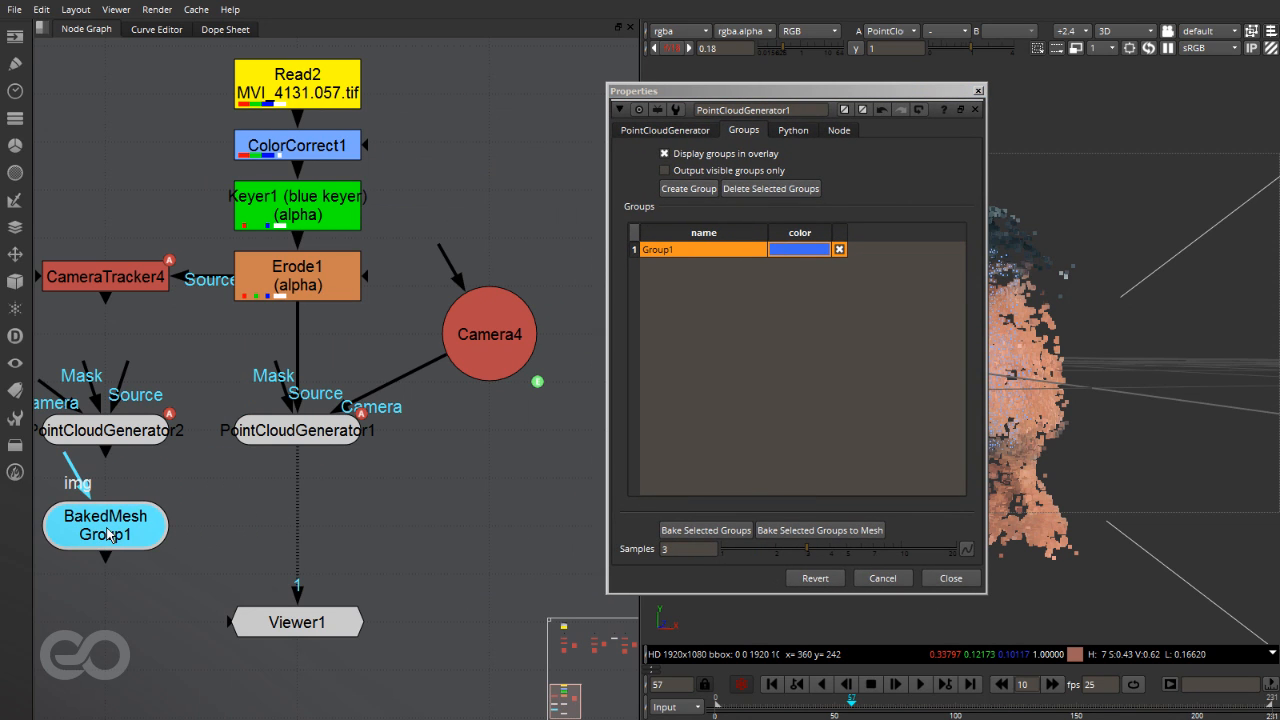
{"action": "key", "text": "1"}
{"action": "left_click_drag", "start_coordinate": [417, 534], "coordinate": [442, 564]}
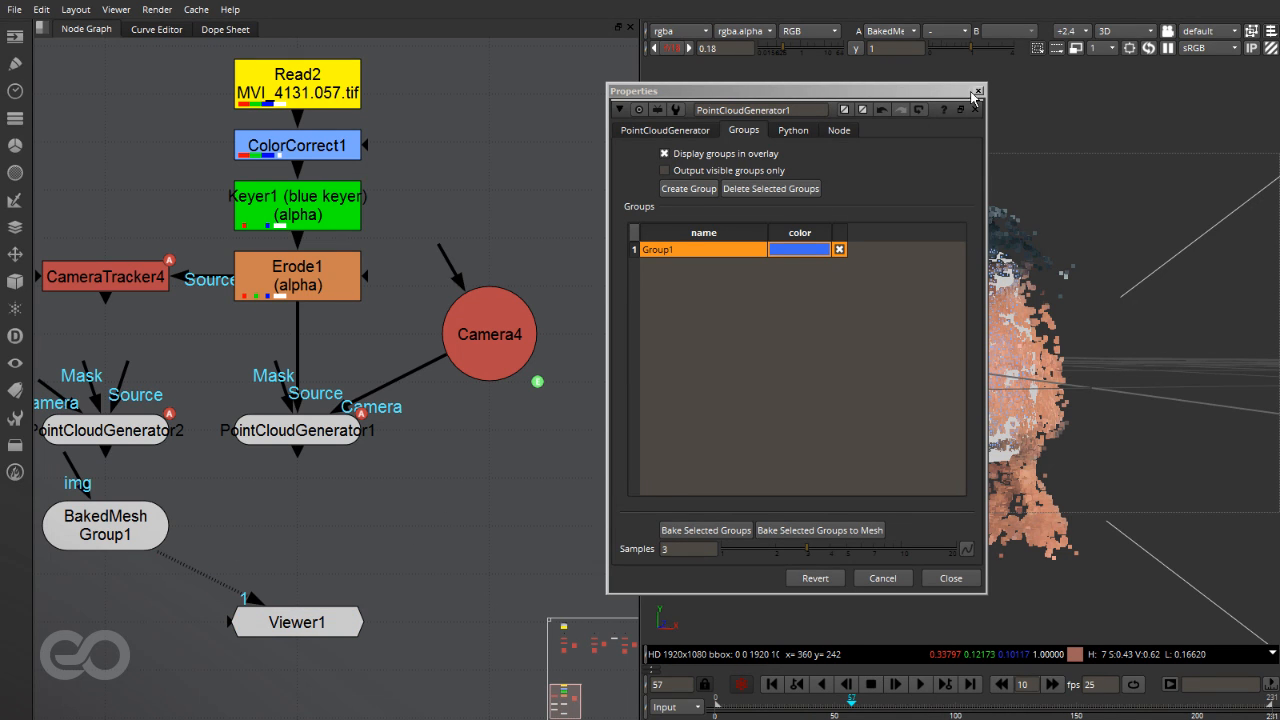
Step: Collapse PointCloudGenerator1's properties, move them off the 3D view and examine the baked mesh
{"action": "left_click", "coordinate": [621, 110]}
{"action": "left_click_drag", "start_coordinate": [713, 92], "coordinate": [536, 88]}
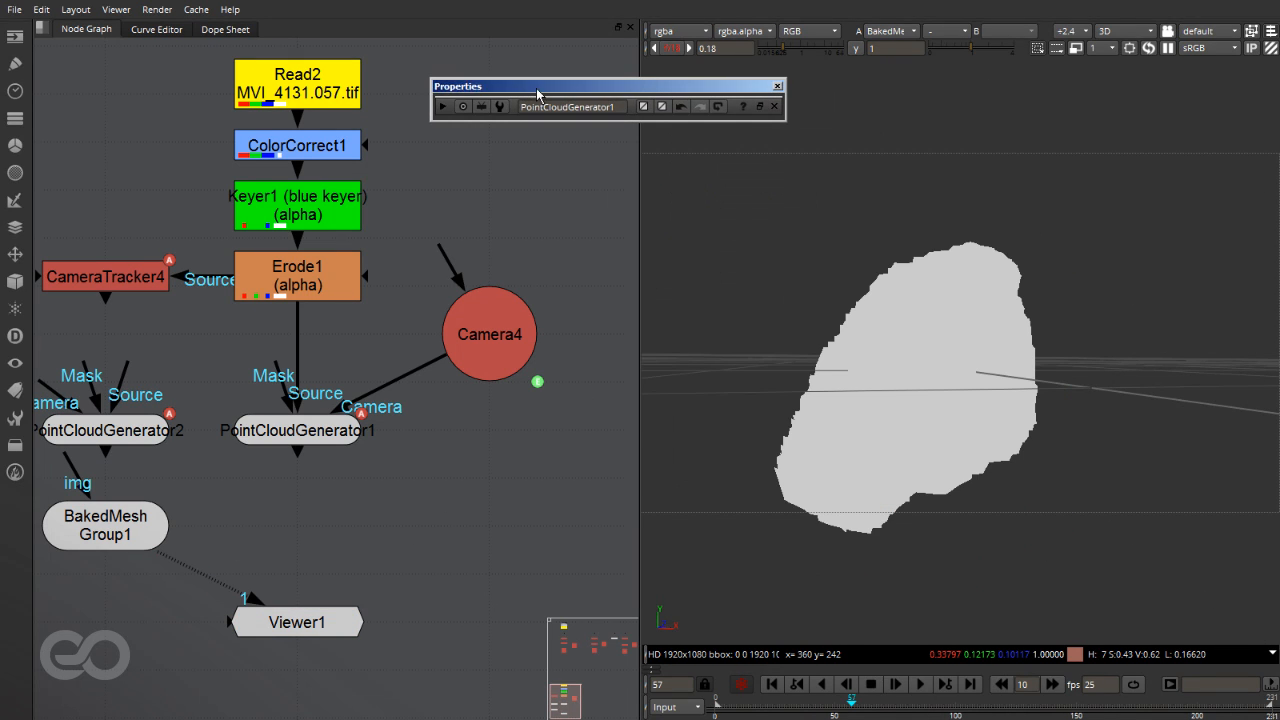
{"action": "mouse_move", "coordinate": [981, 393]}
{"action": "left_mouse_down", "text": "ctrl"}
{"action": "mouse_move", "coordinate": [719, 485]}
{"action": "mouse_move", "coordinate": [689, 624]}
{"action": "mouse_move", "coordinate": [932, 421]}
{"action": "mouse_move", "coordinate": [1247, 404]}
{"action": "mouse_move", "coordinate": [1214, 315]}
{"action": "mouse_move", "coordinate": [957, 349]}
{"action": "mouse_move", "coordinate": [962, 434]}
{"action": "mouse_move", "coordinate": [784, 461]}
{"action": "mouse_move", "coordinate": [784, 417]}
{"action": "mouse_move", "coordinate": [667, 424]}
{"action": "mouse_move", "coordinate": [687, 460]}
{"action": "mouse_move", "coordinate": [977, 392]}
{"action": "left_mouse_up", "text": "ctrl"}
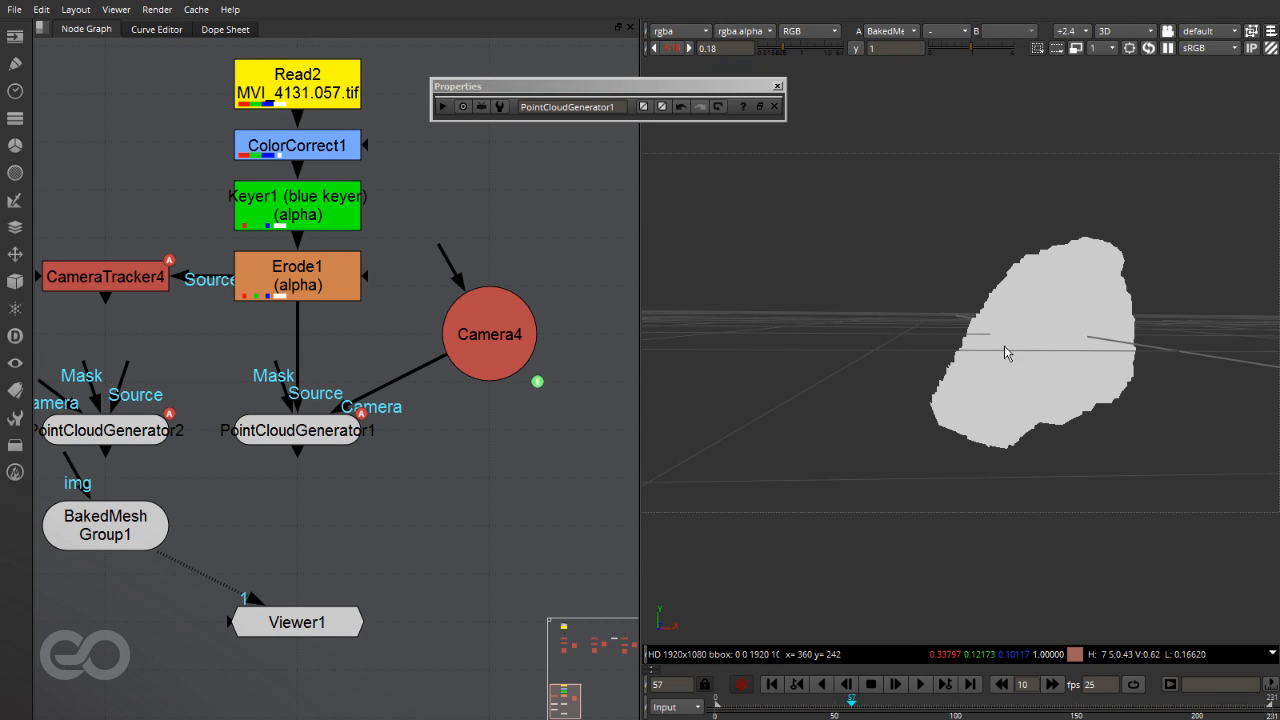
{"action": "left_click_drag", "start_coordinate": [991, 357], "coordinate": [919, 421], "text": "ctrl"}
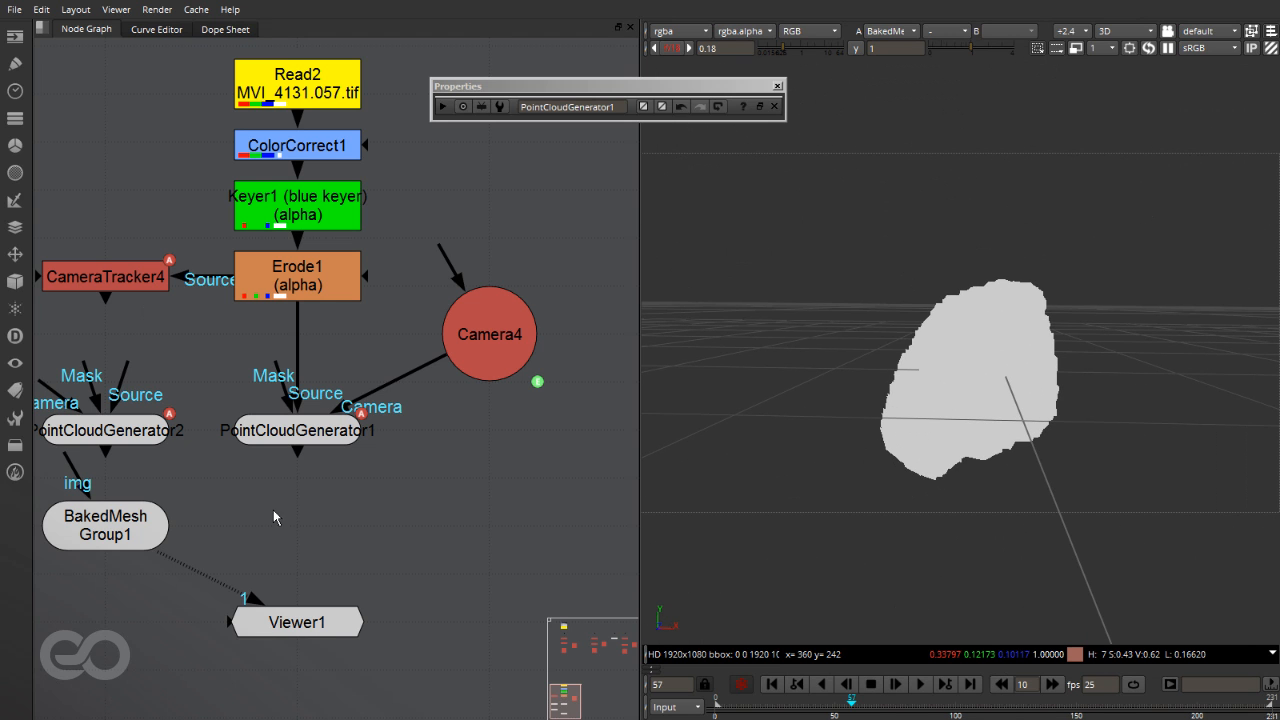
Step: Move the baked mesh and Viewer1 nodes down to make room below the point cloud generators
{"action": "scroll", "coordinate": [380, 292], "scroll_direction": "down", "scroll_amount": 3}
{"action": "left_click_drag", "start_coordinate": [434, 523], "coordinate": [175, 377]}
{"action": "left_click_drag", "start_coordinate": [256, 404], "coordinate": [264, 519]}
{"action": "left_click", "coordinate": [353, 448]}
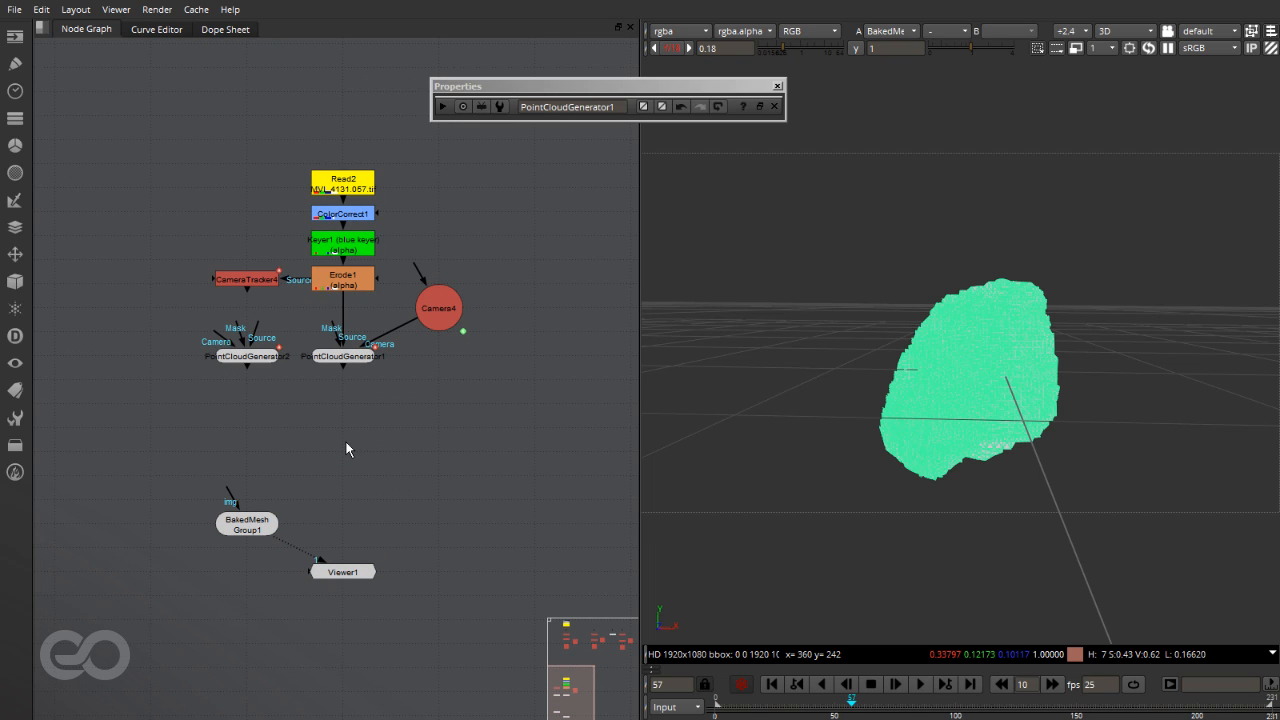
Step: Add a Project3D node above the baked mesh, feeding its img input, and connect its cam input to Camera4
{"action": "key", "text": "Tab"}
{"action": "type", "text": "proj"}
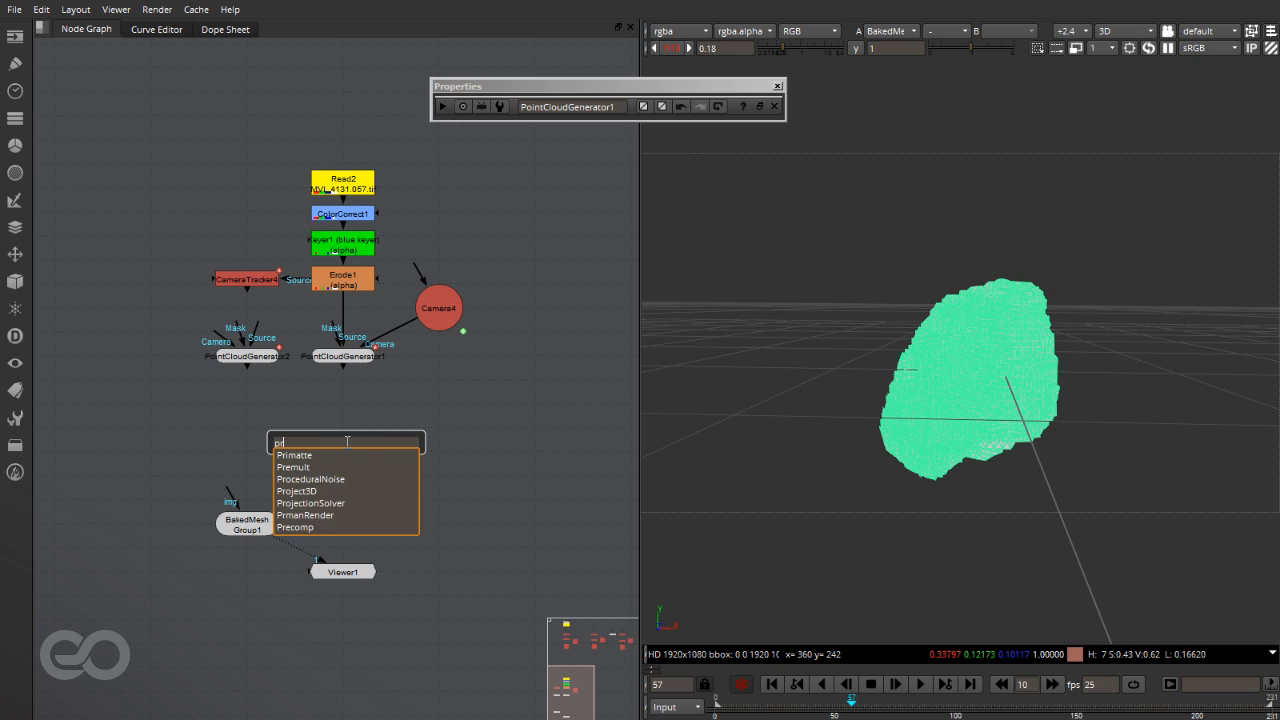
{"action": "key", "text": "Return"}
{"action": "left_click_drag", "start_coordinate": [462, 346], "coordinate": [668, 336]}
{"action": "left_click_drag", "start_coordinate": [374, 449], "coordinate": [270, 431]}
{"action": "left_click_drag", "start_coordinate": [227, 505], "coordinate": [440, 300]}
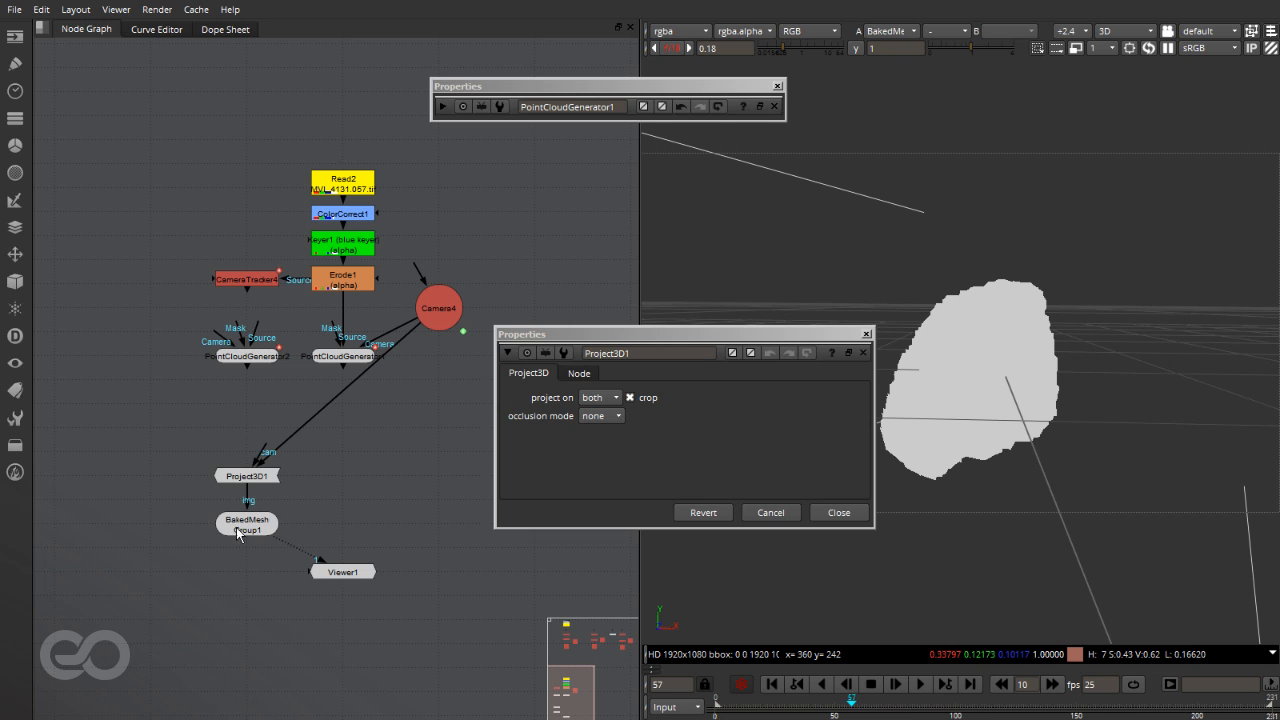
Step: Place the Project3D and baked mesh nodes below Camera4 and feed ColorCorrect1's output into Project3D1 through two dots
{"action": "left_click_drag", "start_coordinate": [238, 533], "coordinate": [430, 507]}
{"action": "left_click_drag", "start_coordinate": [237, 477], "coordinate": [350, 218]}
{"action": "left_click", "coordinate": [373, 456]}
{"action": "left_click_drag", "start_coordinate": [392, 323], "coordinate": [542, 210], "text": "ctrl"}
{"action": "left_click_drag", "start_coordinate": [489, 318], "coordinate": [527, 429], "text": "ctrl"}
{"action": "scroll", "coordinate": [285, 413], "scroll_direction": "down", "scroll_amount": 2}
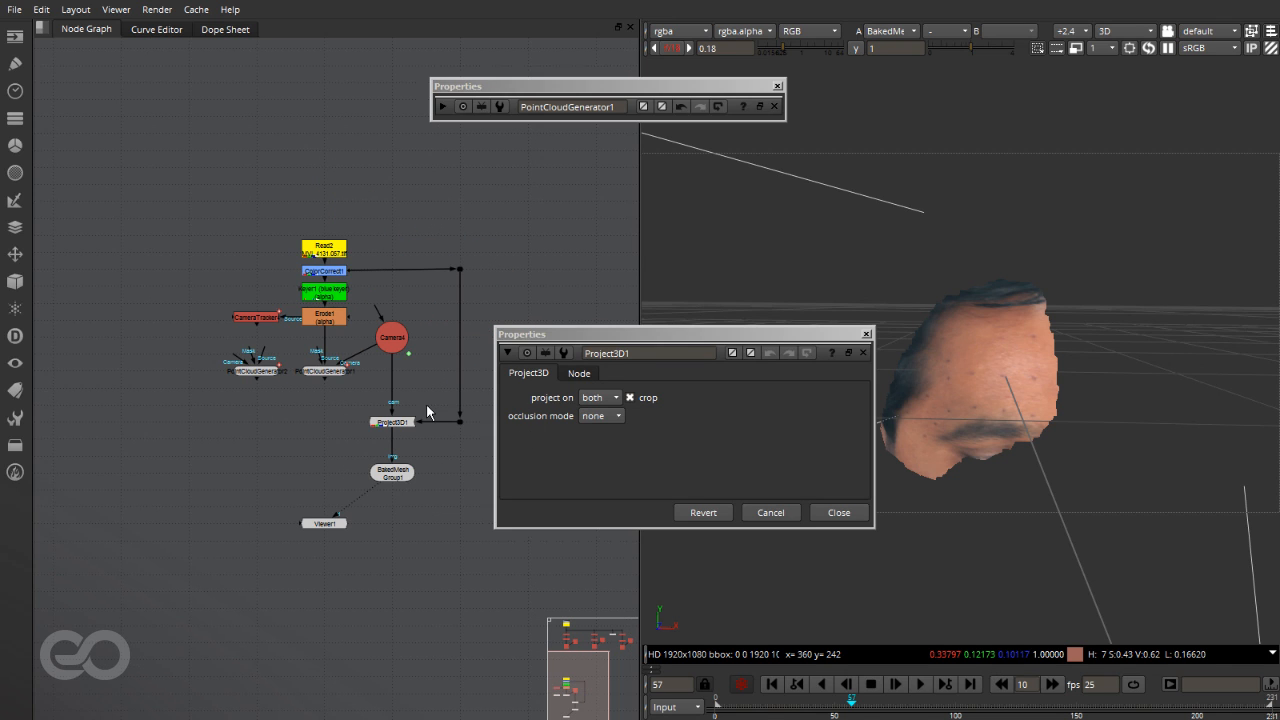
Step: Move Project3D1's properties off the 3D view and inspect the projected texture on the mesh from several angles
{"action": "left_click_drag", "start_coordinate": [798, 340], "coordinate": [486, 322]}
{"action": "left_click_drag", "start_coordinate": [1007, 403], "coordinate": [895, 397], "text": "ctrl"}
{"action": "middle_click_drag", "start_coordinate": [895, 391], "coordinate": [1052, 407], "text": "alt"}
{"action": "left_click_drag", "start_coordinate": [1052, 407], "coordinate": [958, 436], "text": "ctrl"}
{"action": "scroll", "coordinate": [869, 437], "scroll_direction": "down", "scroll_amount": 5}
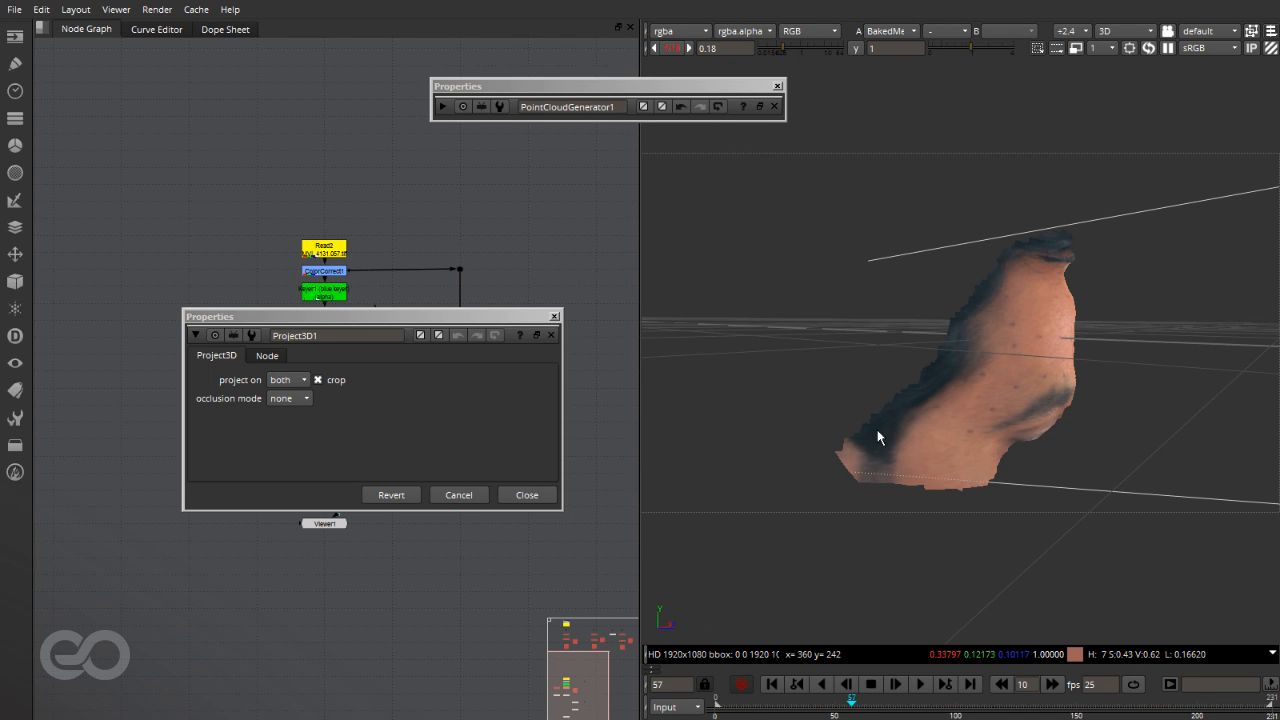
{"action": "left_click_drag", "start_coordinate": [987, 430], "coordinate": [835, 384], "text": "ctrl"}
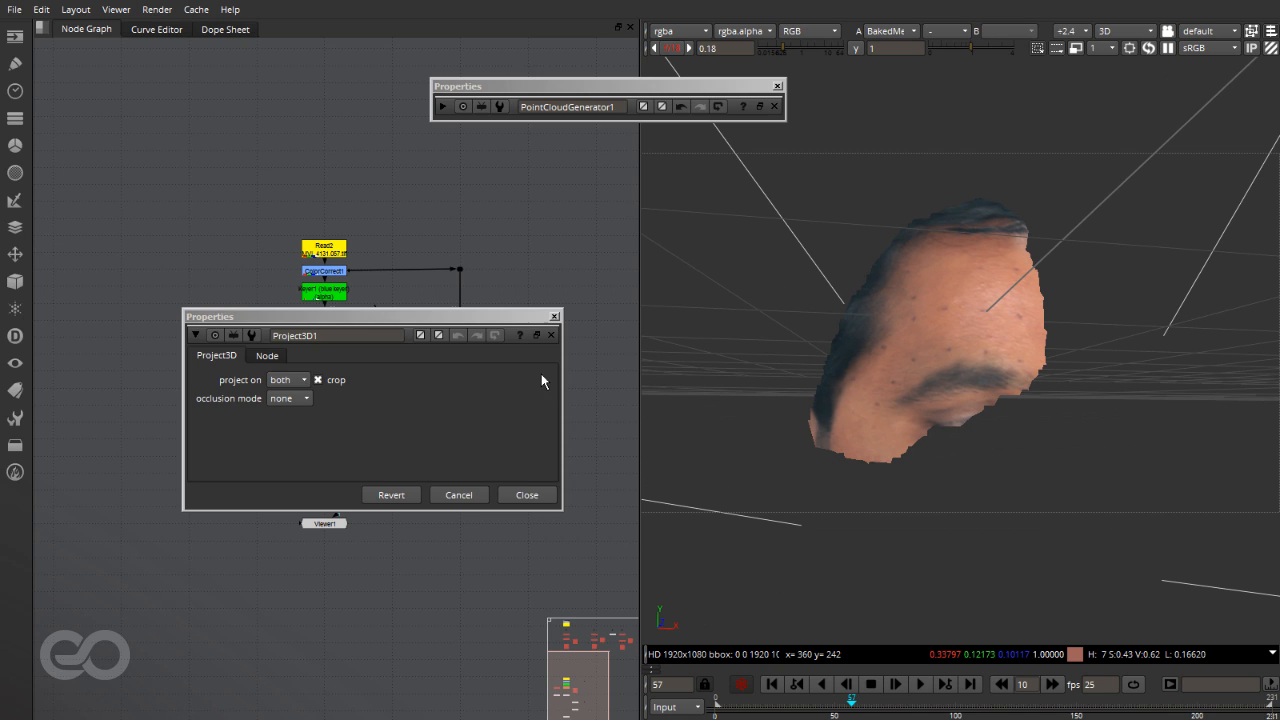
Step: Close Project3D1's properties and review the node layout and the textured forehead mesh from the side and front
{"action": "left_click", "coordinate": [555, 317]}
{"action": "scroll", "coordinate": [313, 371], "scroll_direction": "up", "scroll_amount": 2}
{"action": "scroll", "coordinate": [473, 435], "scroll_direction": "down", "scroll_amount": 1}
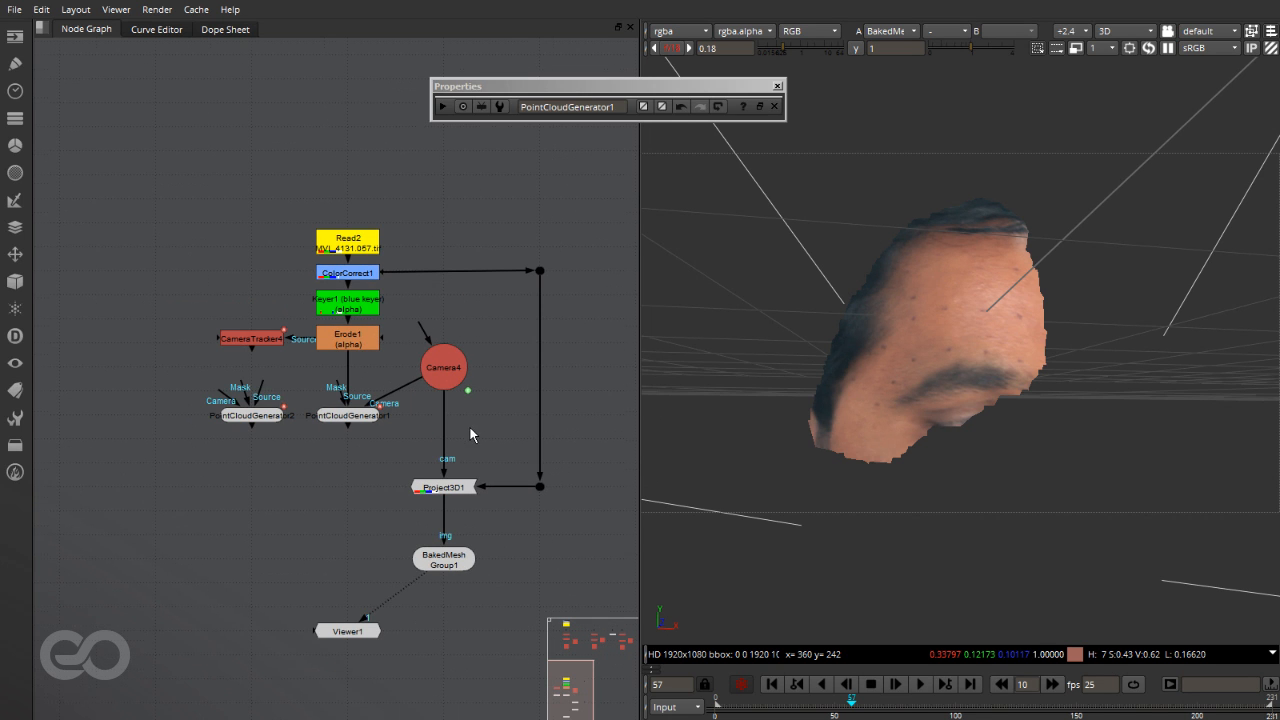
{"action": "left_click_drag", "start_coordinate": [800, 300], "coordinate": [934, 303], "text": "ctrl"}
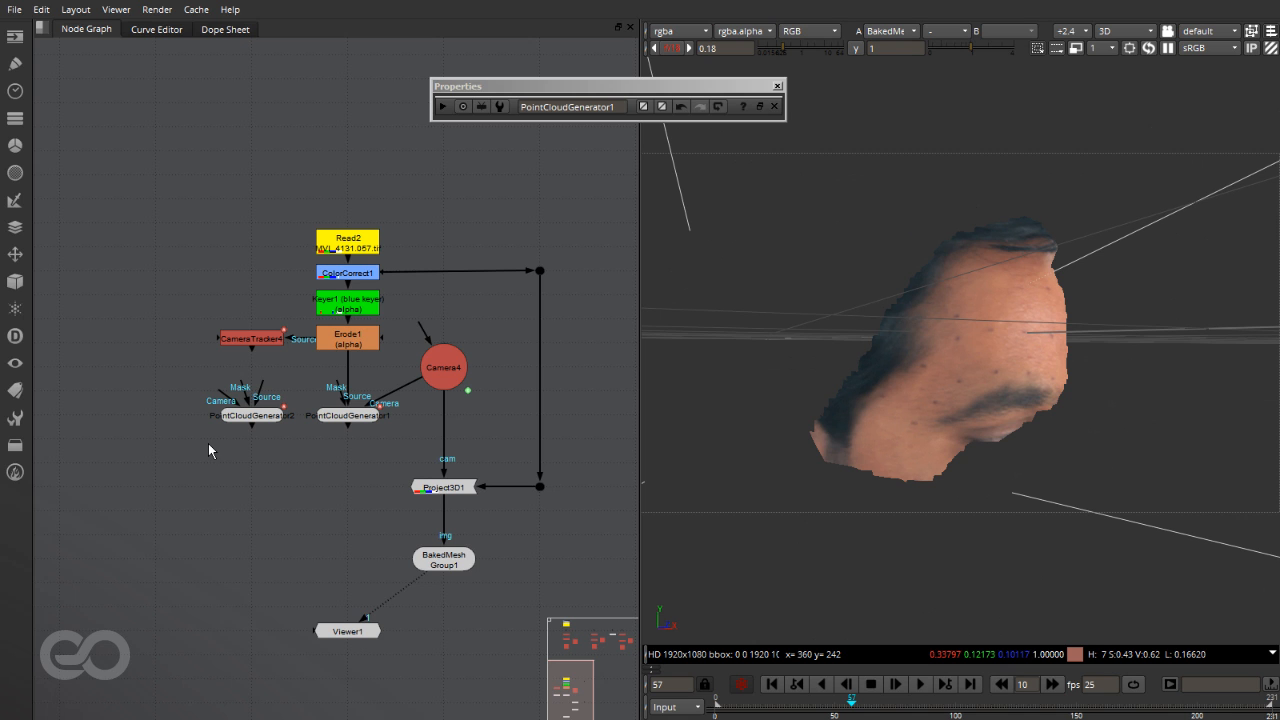
{"action": "left_click_drag", "start_coordinate": [973, 450], "coordinate": [904, 437], "text": "ctrl"}
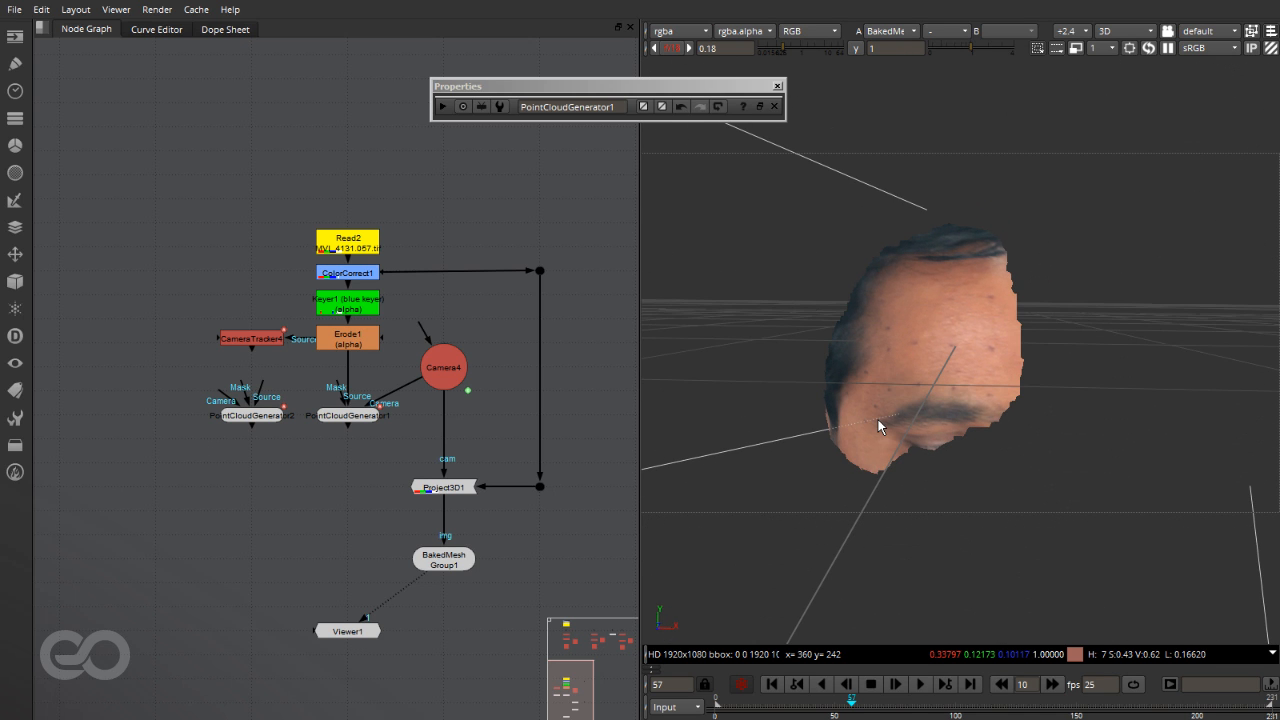
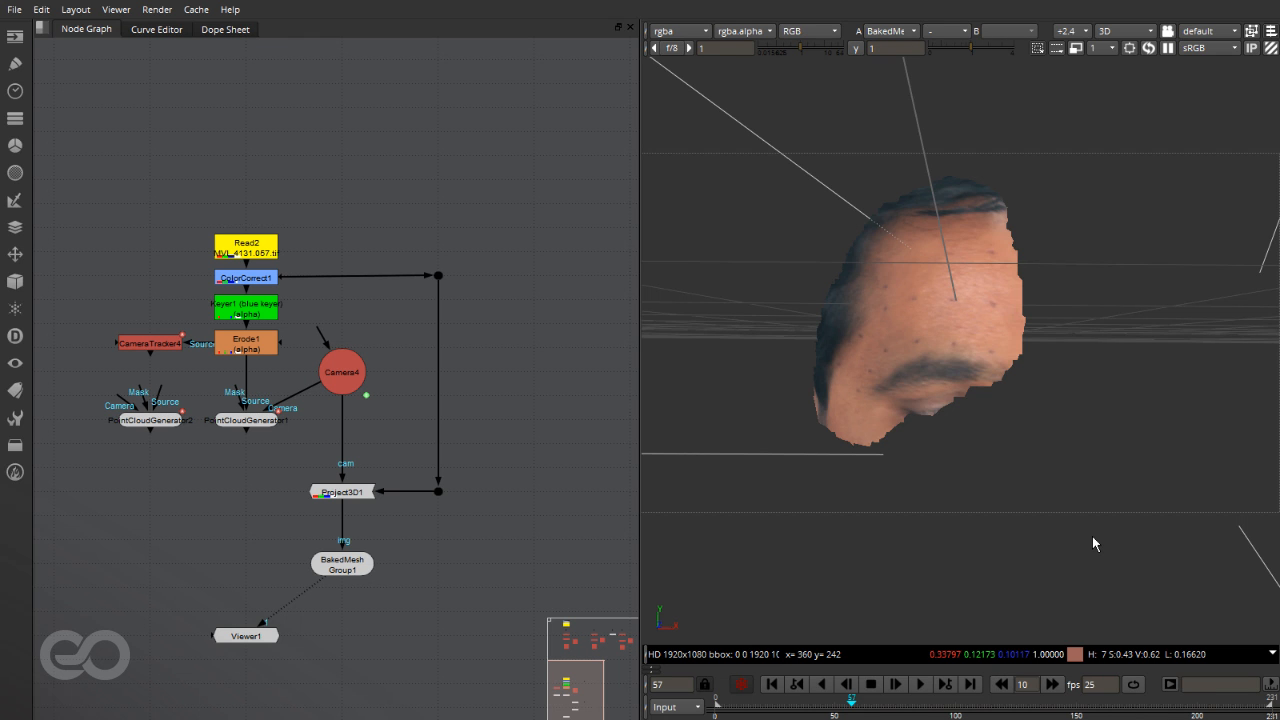
{"action": "left_click_drag", "start_coordinate": [851, 394], "coordinate": [997, 402], "text": "ctrl"}
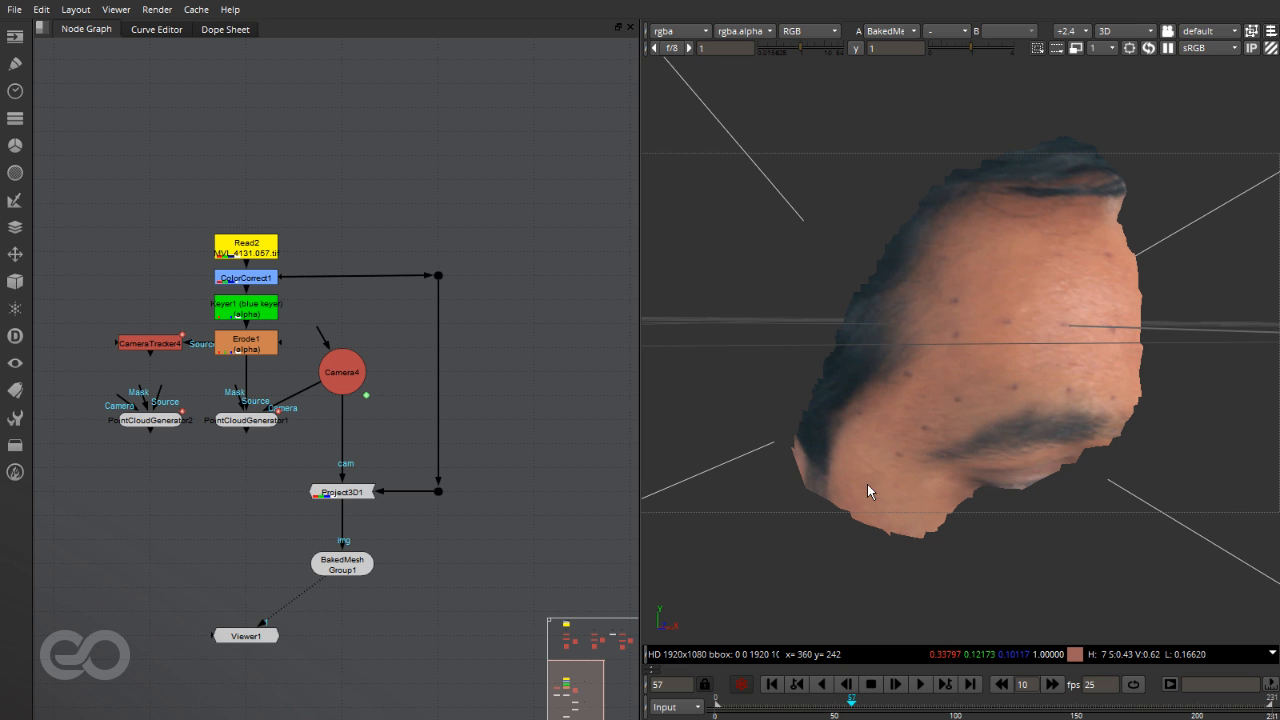
{"action": "scroll", "coordinate": [312, 381], "scroll_direction": "down", "scroll_amount": 5}
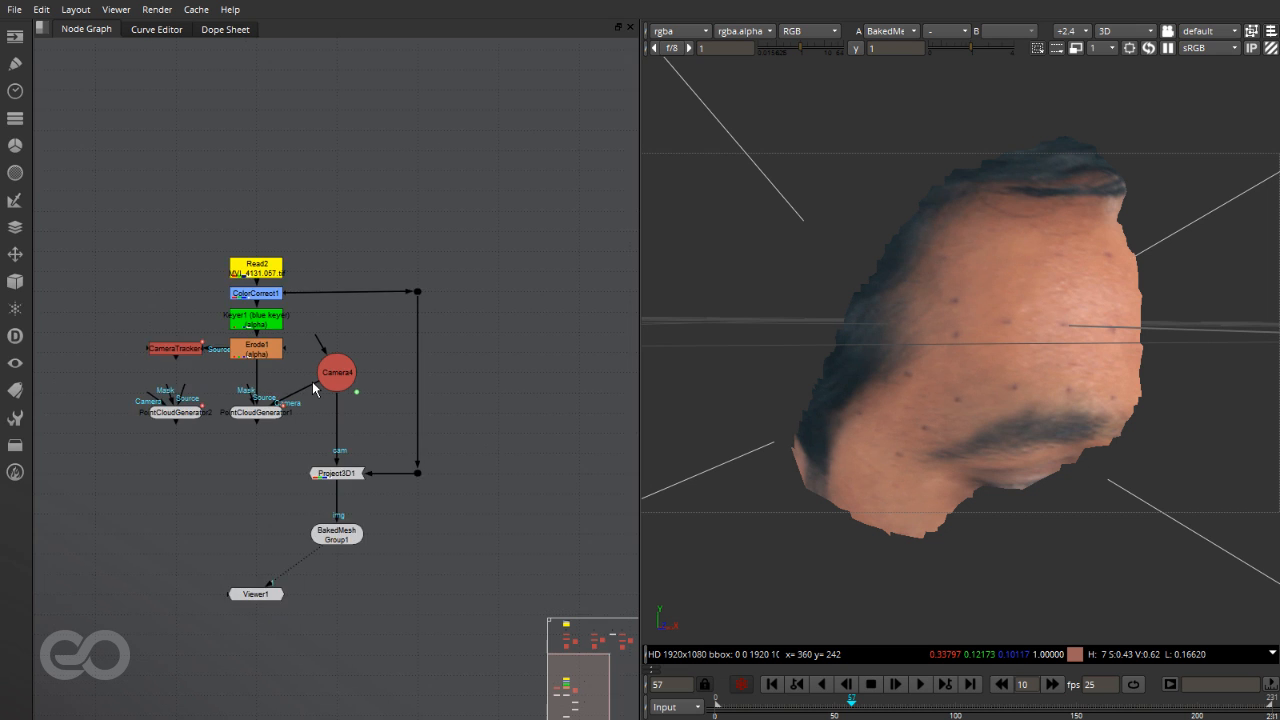
Step: Add a new Camera node between Camera4 and Project3D1 and connect it to Project3D1's cam input in place of Camera4
{"action": "scroll", "coordinate": [380, 368], "scroll_direction": "up", "scroll_amount": 4}
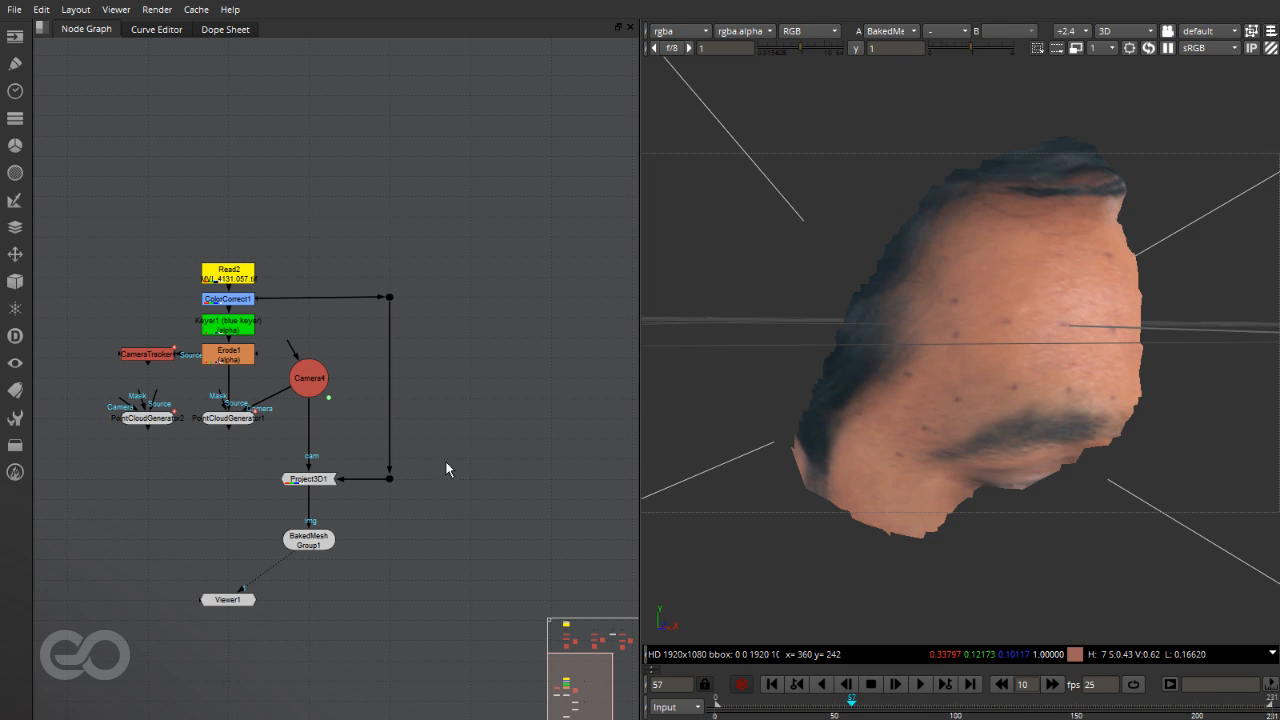
{"action": "scroll", "coordinate": [150, 451], "scroll_direction": "up", "scroll_amount": 2}
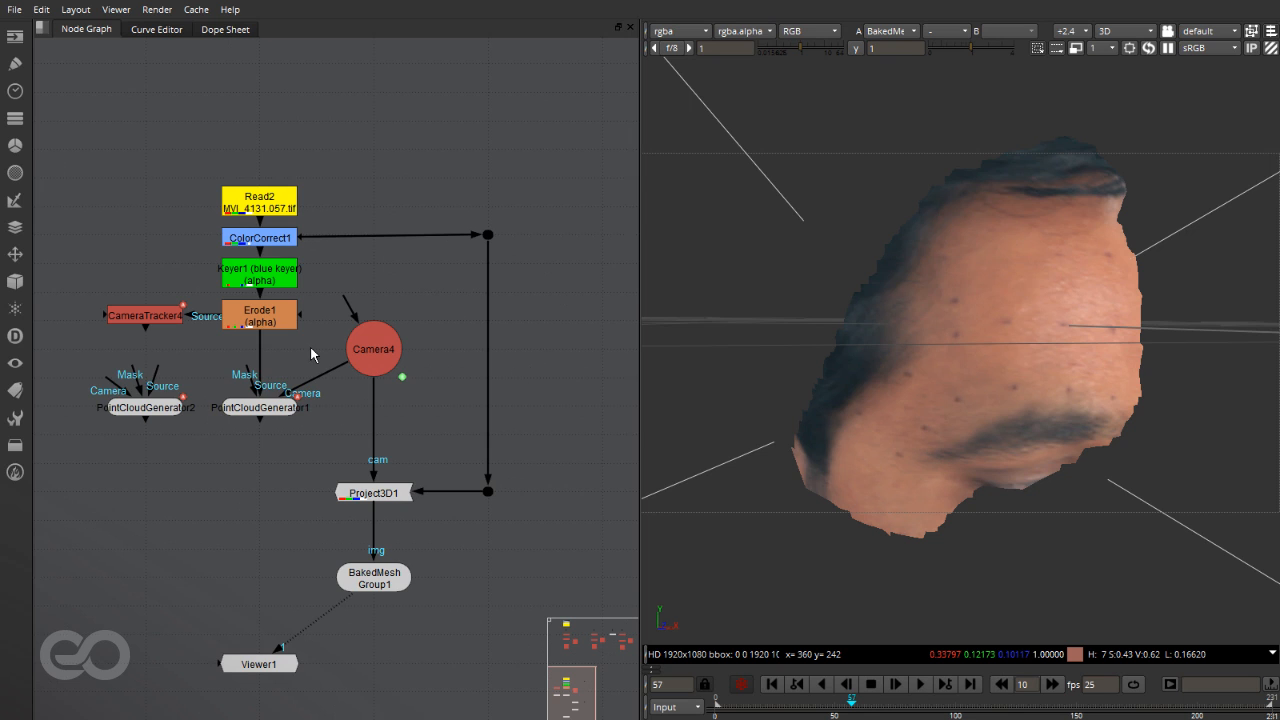
{"action": "scroll", "coordinate": [311, 354], "scroll_direction": "down", "scroll_amount": 1}
{"action": "key", "text": "Tab"}
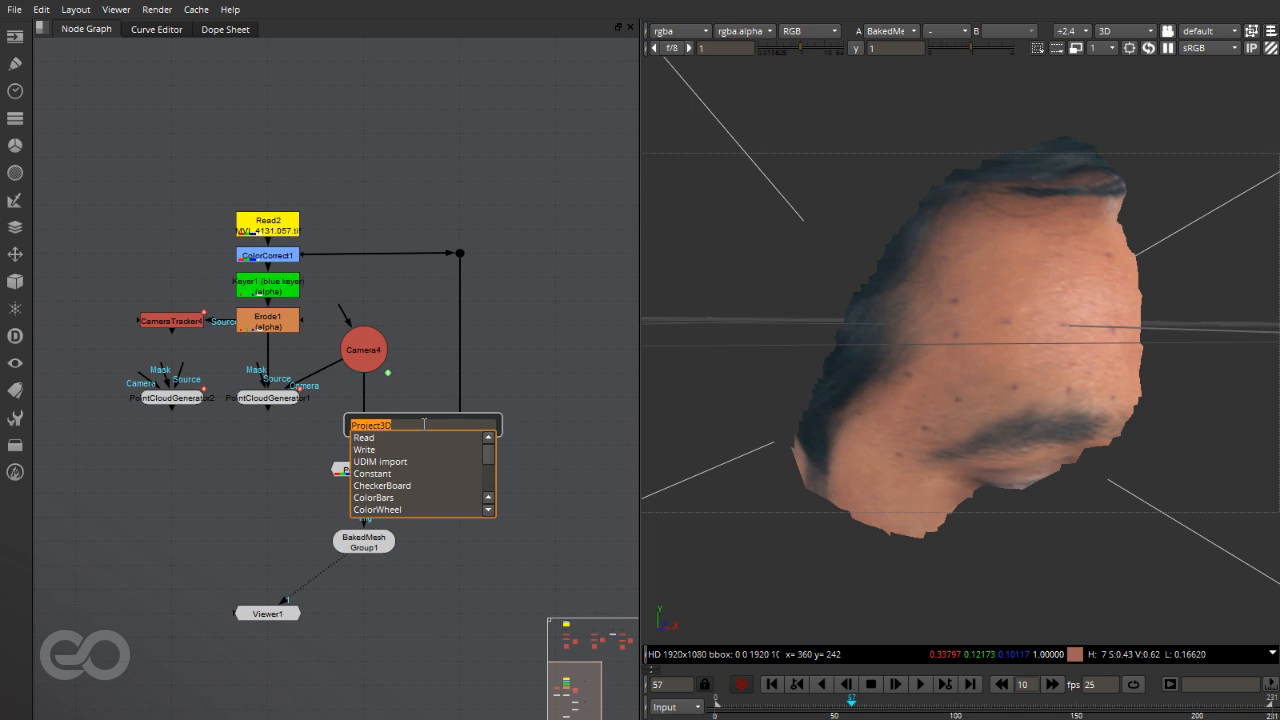
{"action": "type", "text": "came"}
{"action": "left_click", "coordinate": [397, 451]}
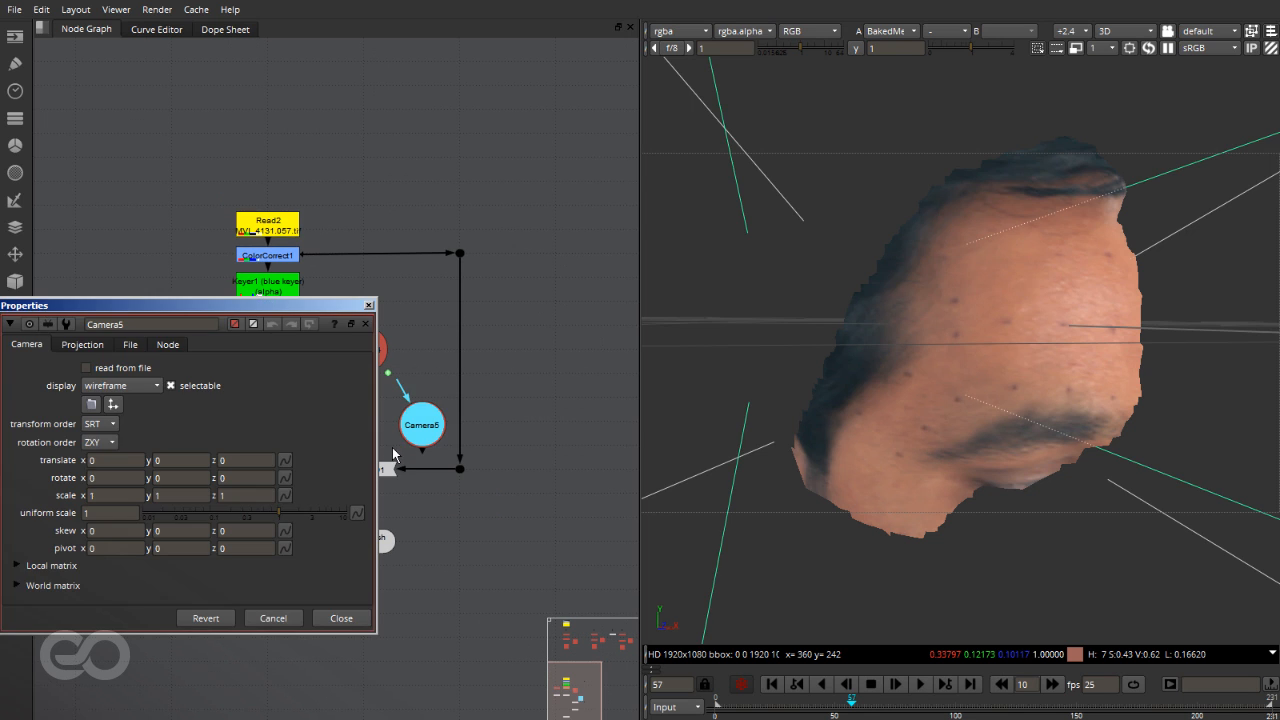
{"action": "left_click_drag", "start_coordinate": [300, 305], "coordinate": [930, 151]}
{"action": "left_click_drag", "start_coordinate": [408, 438], "coordinate": [385, 426]}
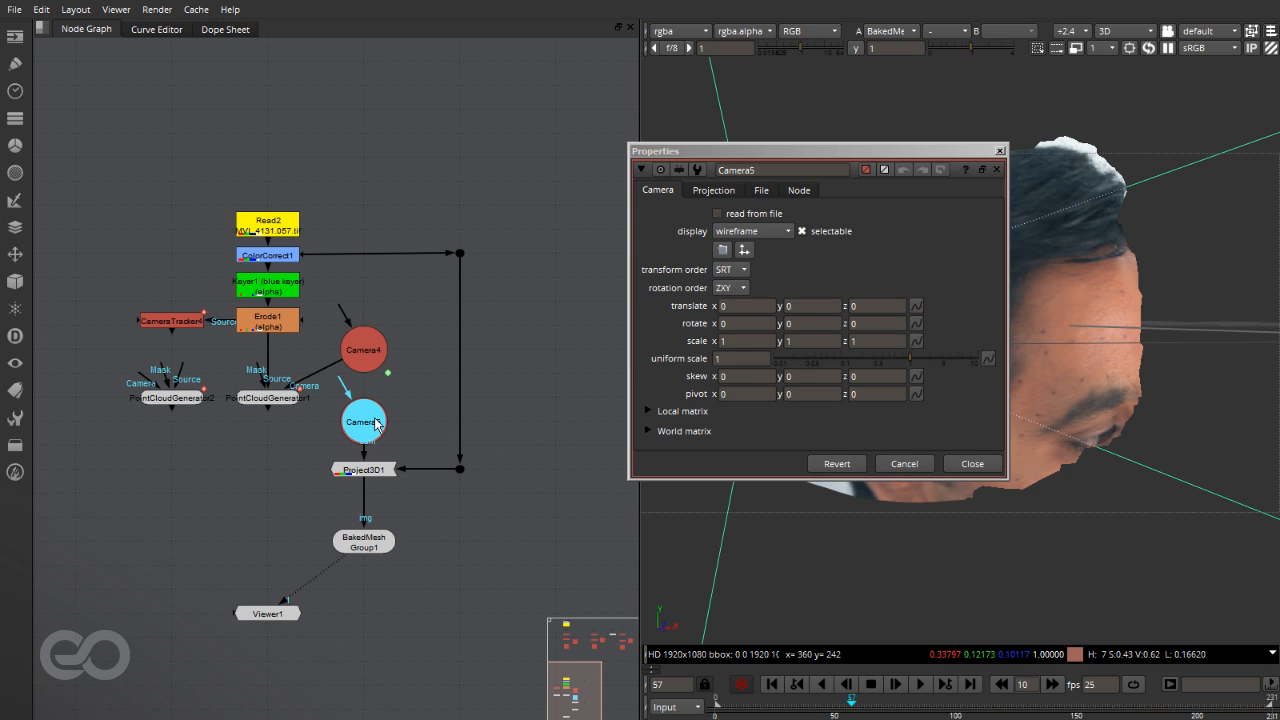
{"action": "left_click_drag", "start_coordinate": [922, 151], "coordinate": [898, 76]}
{"action": "left_click", "coordinate": [502, 566]}
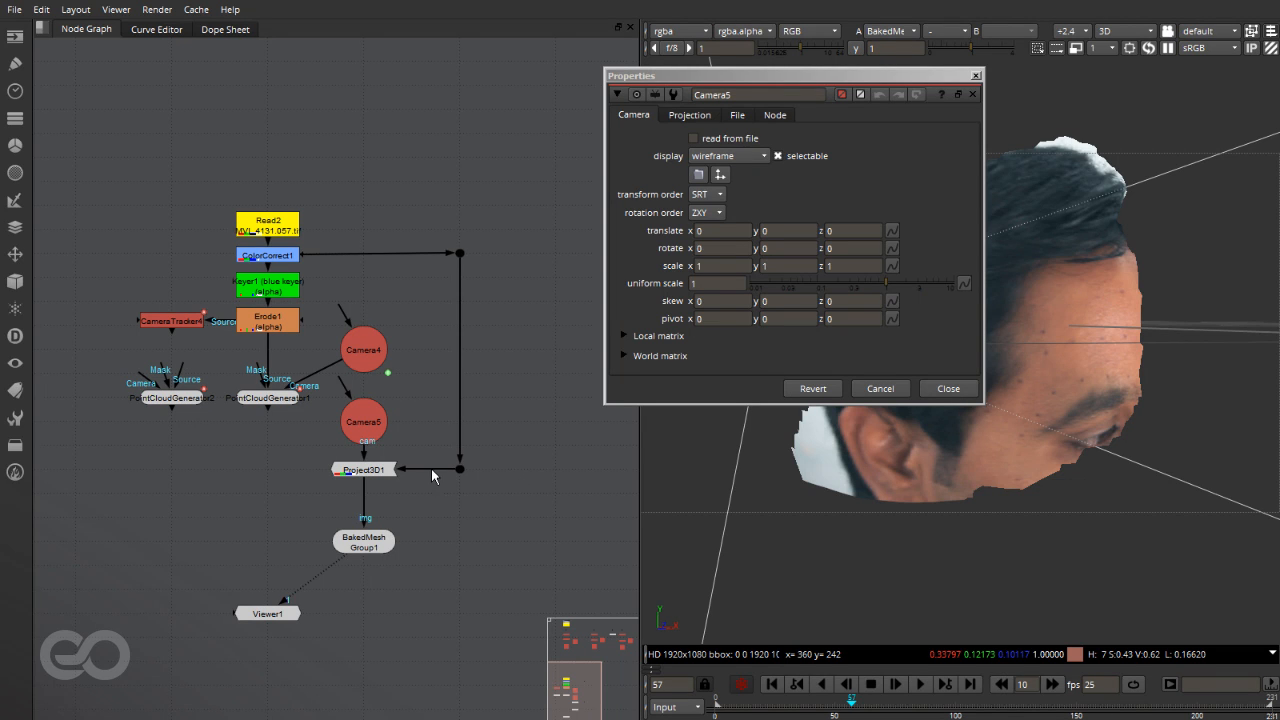
Step: Add a CheckerBoard node as Project3D1's image input in place of the footage and delete the lower dot
{"action": "left_click", "coordinate": [15, 38]}
{"action": "left_click", "coordinate": [80, 123]}
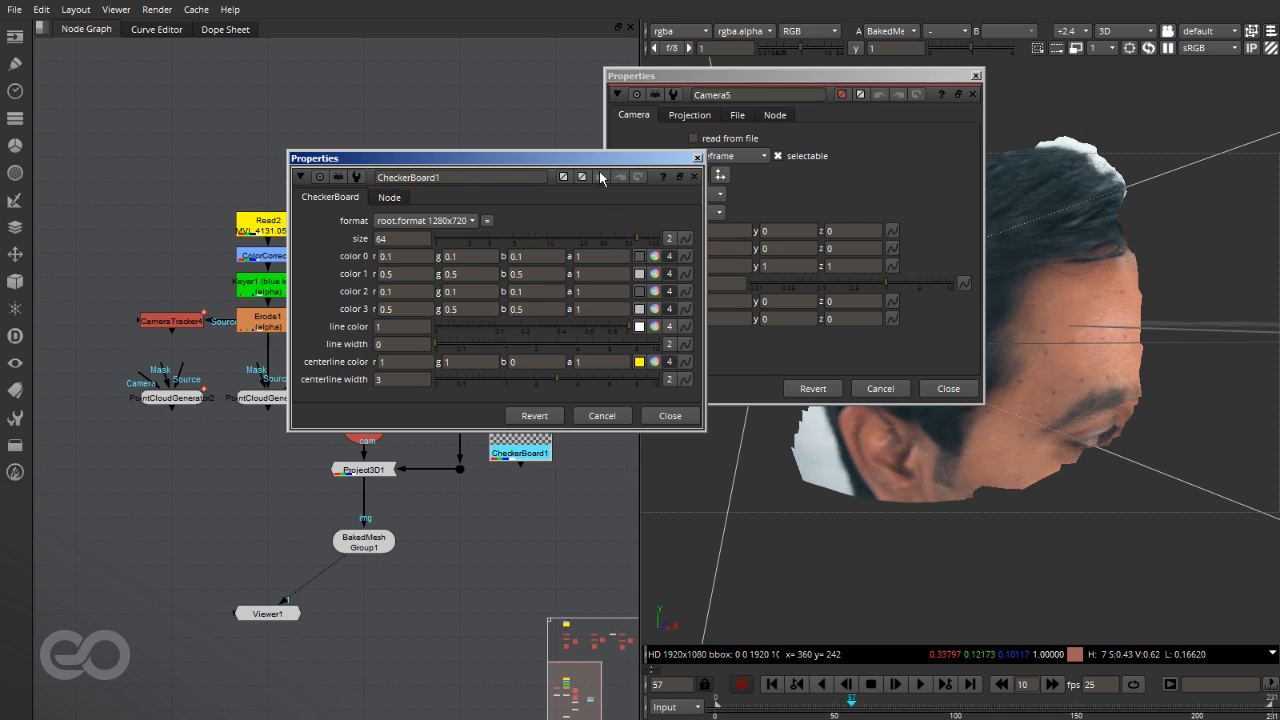
{"action": "left_click_drag", "start_coordinate": [528, 160], "coordinate": [956, 112]}
{"action": "mouse_move", "coordinate": [443, 474]}
{"action": "left_mouse_down"}
{"action": "mouse_move", "coordinate": [518, 437]}
{"action": "mouse_move", "coordinate": [461, 483]}
{"action": "left_mouse_up"}
{"action": "left_click", "coordinate": [457, 467]}
{"action": "key", "text": "Delete"}
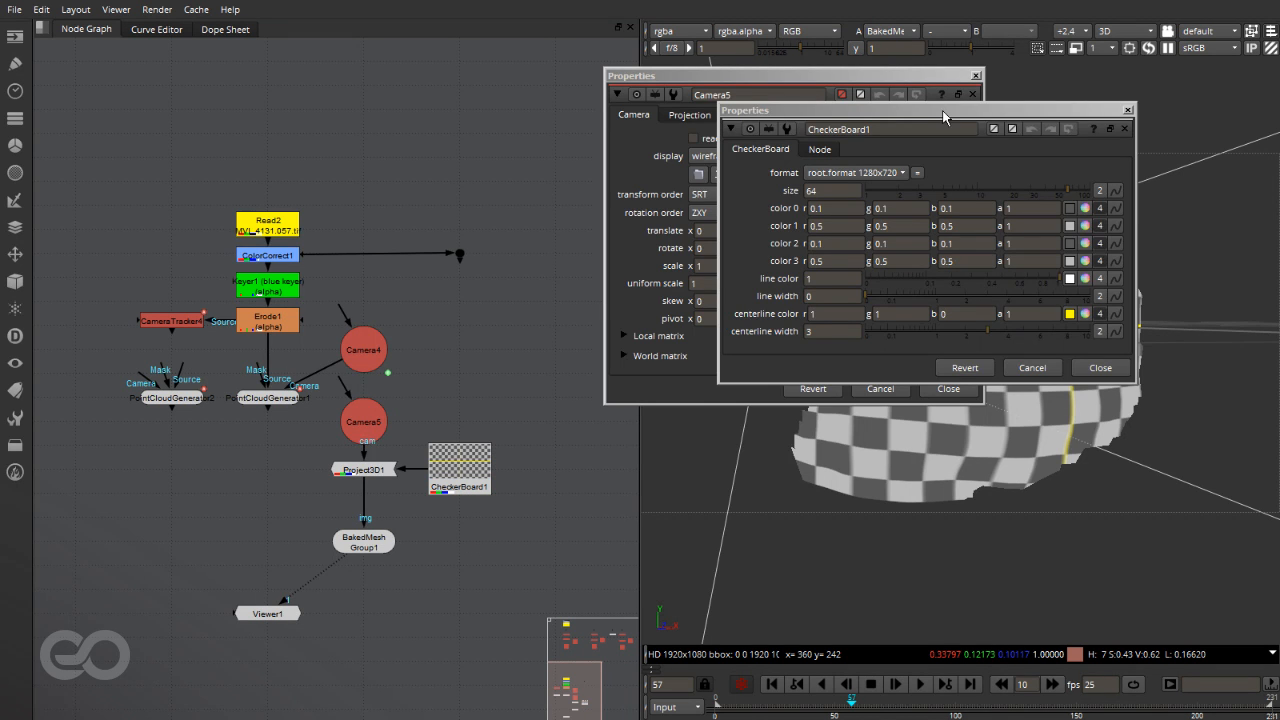
Step: Move both properties windows off the 3D view and inspect the checkerboard projection and the camera from several angles
{"action": "left_click_drag", "start_coordinate": [944, 108], "coordinate": [402, 171]}
{"action": "left_click_drag", "start_coordinate": [897, 78], "coordinate": [645, 121]}
{"action": "left_click_drag", "start_coordinate": [893, 310], "coordinate": [1080, 334], "text": "ctrl"}
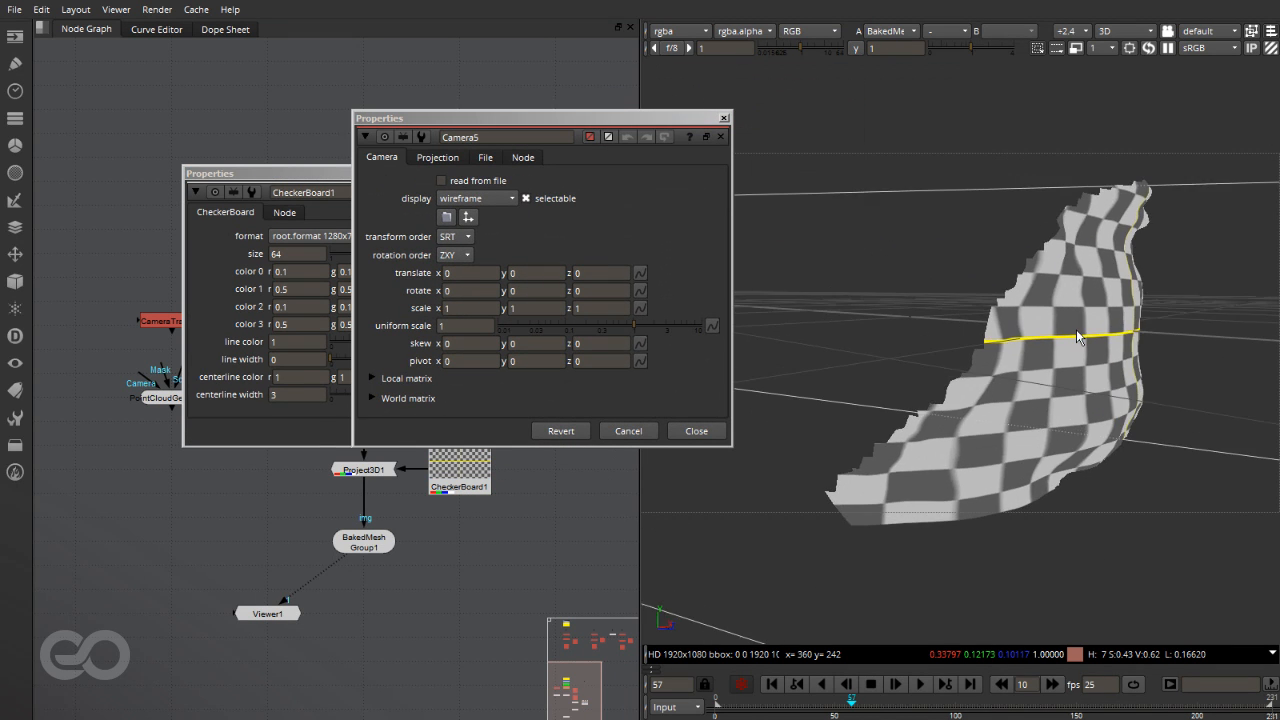
{"action": "middle_click_drag", "start_coordinate": [1080, 334], "coordinate": [911, 329], "text": "alt"}
{"action": "left_click_drag", "start_coordinate": [911, 329], "coordinate": [915, 360], "text": "ctrl"}
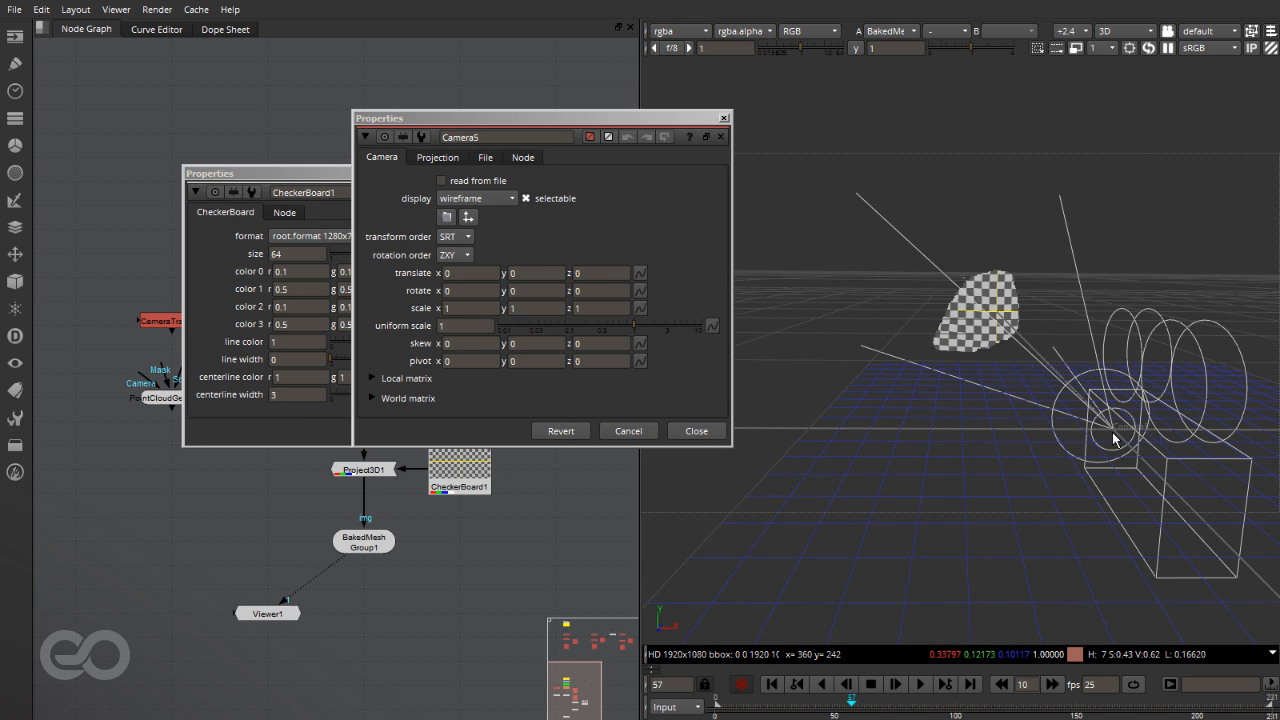
{"action": "left_click_drag", "start_coordinate": [1111, 433], "coordinate": [985, 393], "text": "ctrl"}
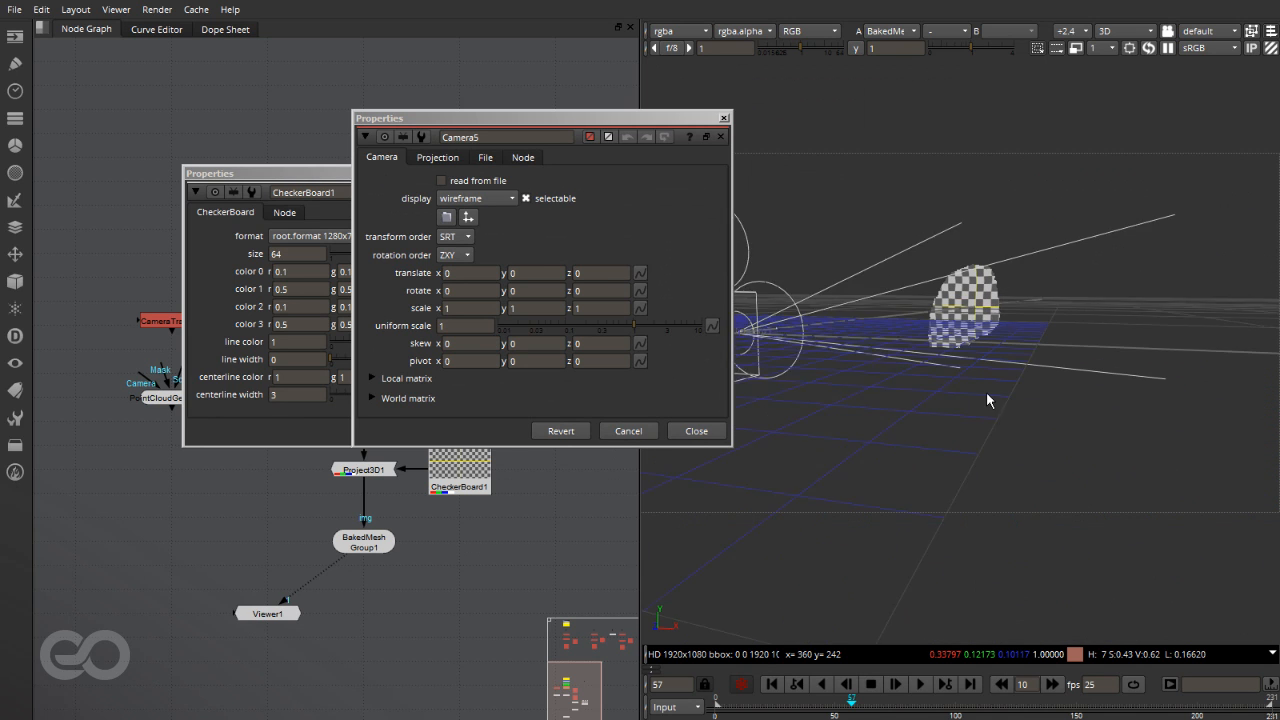
Step: Look through Camera5 with the 3D view locked to it and move the camera to about -1.97, -0.42, 6.89
{"action": "left_click", "coordinate": [1193, 38]}
{"action": "left_click", "coordinate": [1207, 75]}
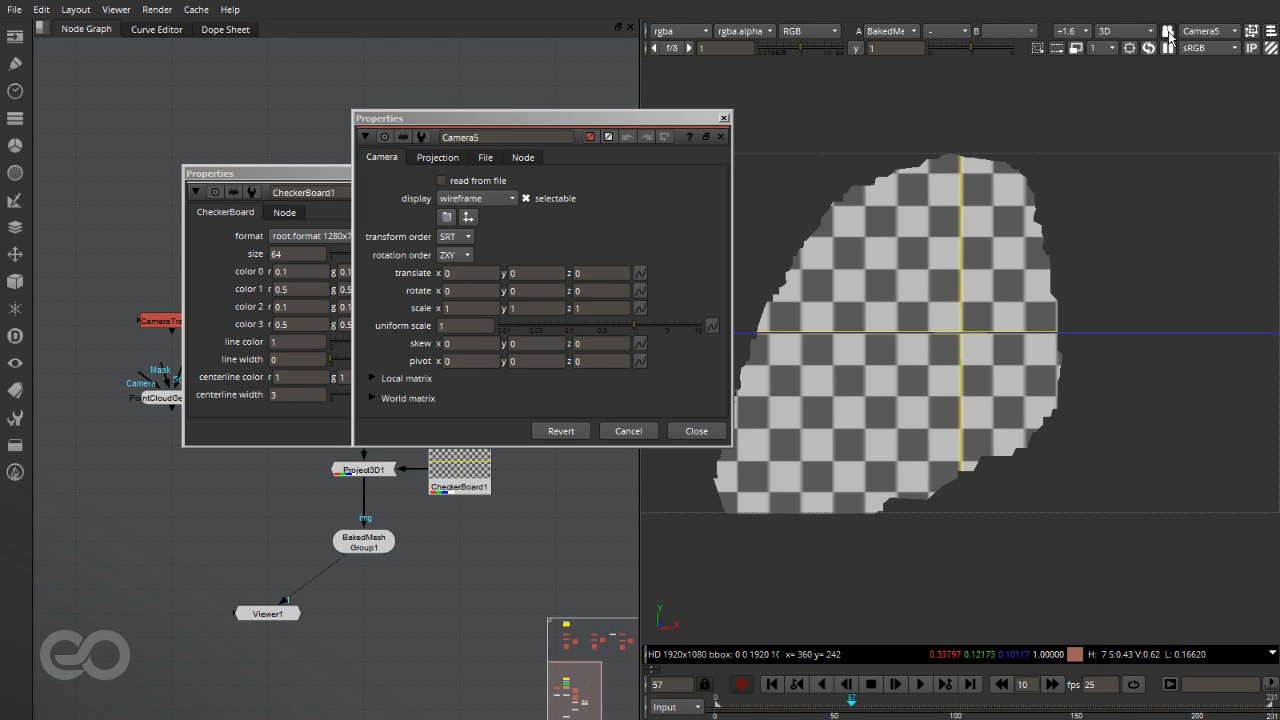
{"action": "left_click", "coordinate": [1169, 34], "text": "ctrl"}
{"action": "left_click_drag", "start_coordinate": [943, 318], "coordinate": [1211, 213], "text": "alt"}
{"action": "right_click_drag", "start_coordinate": [1211, 218], "coordinate": [1250, 236], "text": "alt"}
{"action": "middle_click_drag", "start_coordinate": [1250, 236], "coordinate": [885, 255], "text": "alt"}
{"action": "middle_click_drag", "start_coordinate": [1022, 207], "coordinate": [948, 255]}
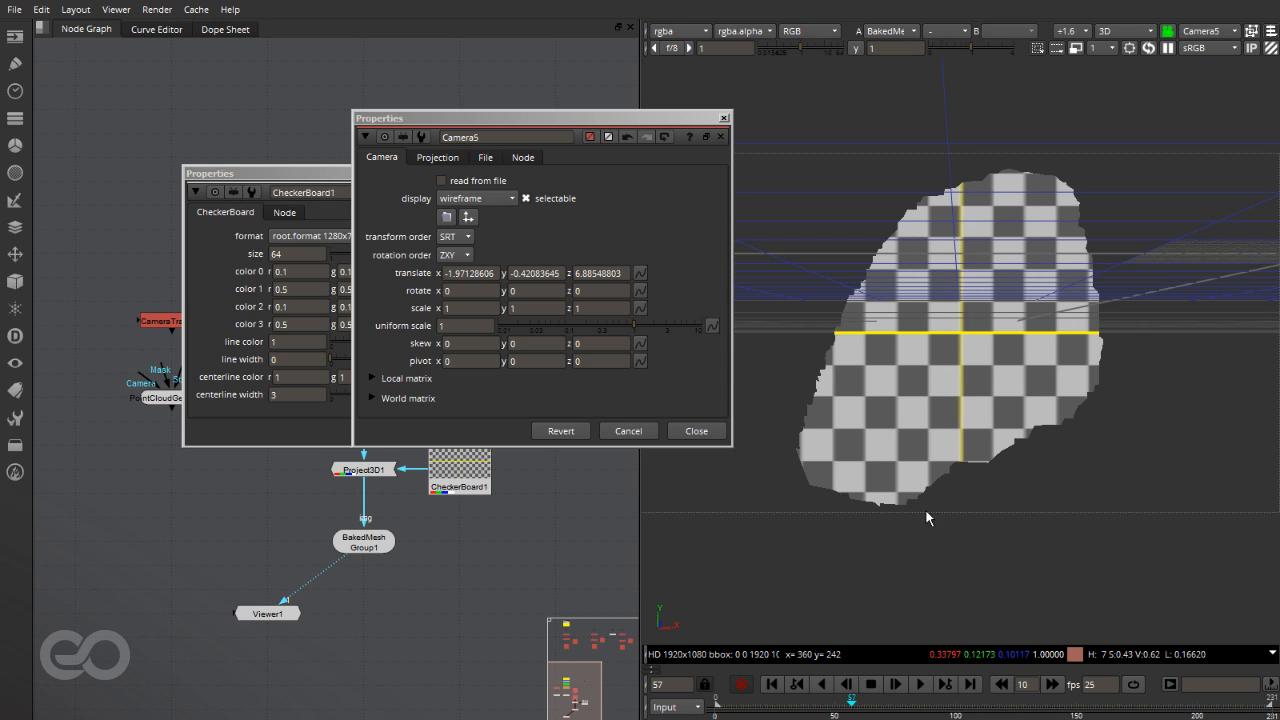
Step: Roll Camera5 to a Z rotation of about 41.5 and move it toward the mesh, to about -2.21, -0.93, -4.14
{"action": "left_click_drag", "start_coordinate": [1097, 236], "coordinate": [1032, 249], "text": "ctrl+shift"}
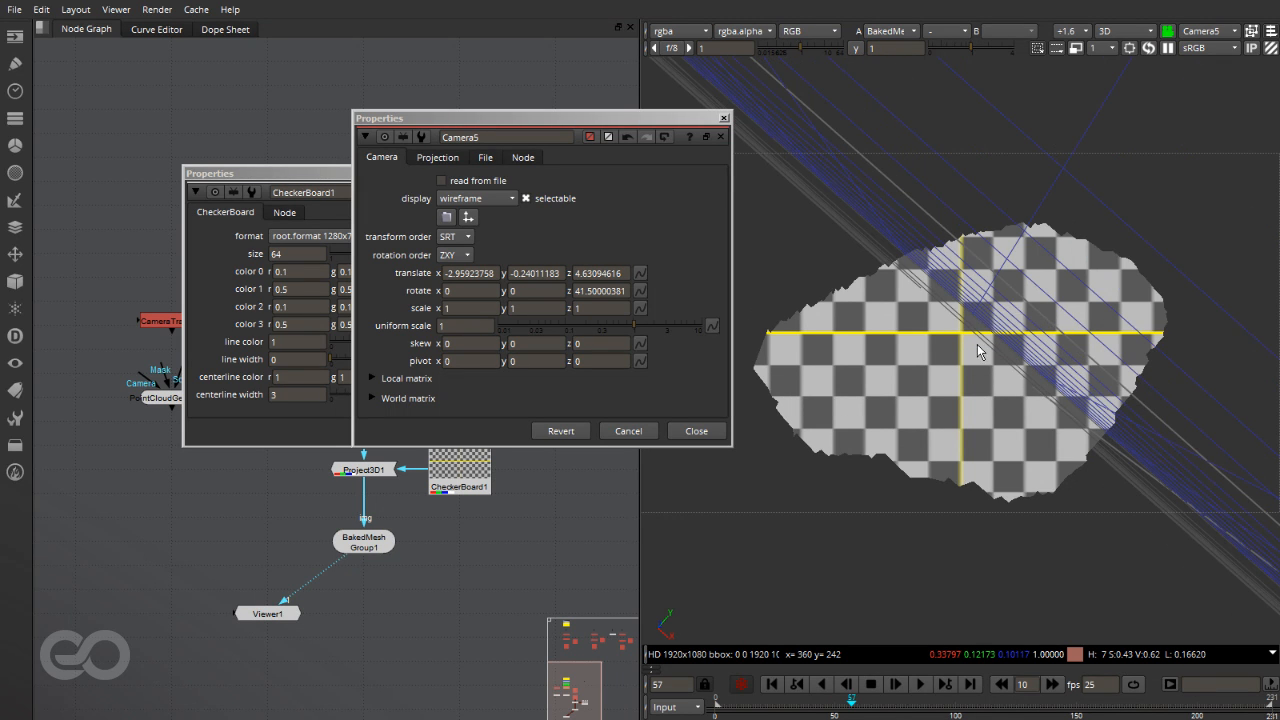
{"action": "left_click_drag", "start_coordinate": [977, 345], "coordinate": [973, 289], "text": "alt"}
{"action": "middle_click_drag", "start_coordinate": [973, 289], "coordinate": [1091, 273], "text": "alt"}
{"action": "mouse_move", "coordinate": [1087, 321]}
{"action": "left_mouse_down", "text": "alt"}
{"action": "mouse_move", "coordinate": [1085, 273]}
{"action": "mouse_move", "coordinate": [1071, 270]}
{"action": "mouse_move", "coordinate": [1066, 307]}
{"action": "left_mouse_up", "text": "alt"}
{"action": "middle_click_drag", "start_coordinate": [1066, 307], "coordinate": [1074, 308], "text": "alt"}
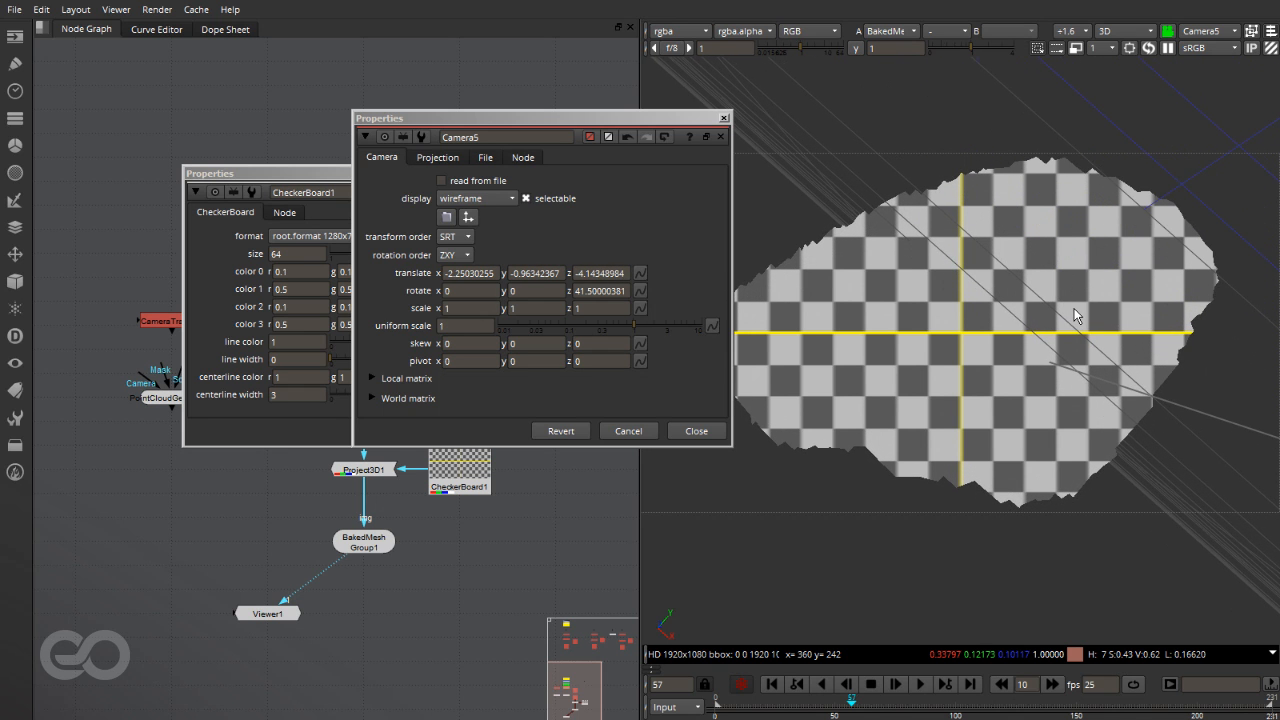
{"action": "left_click_drag", "start_coordinate": [1074, 308], "coordinate": [1068, 308], "text": "alt"}
{"action": "left_click", "coordinate": [1039, 373]}
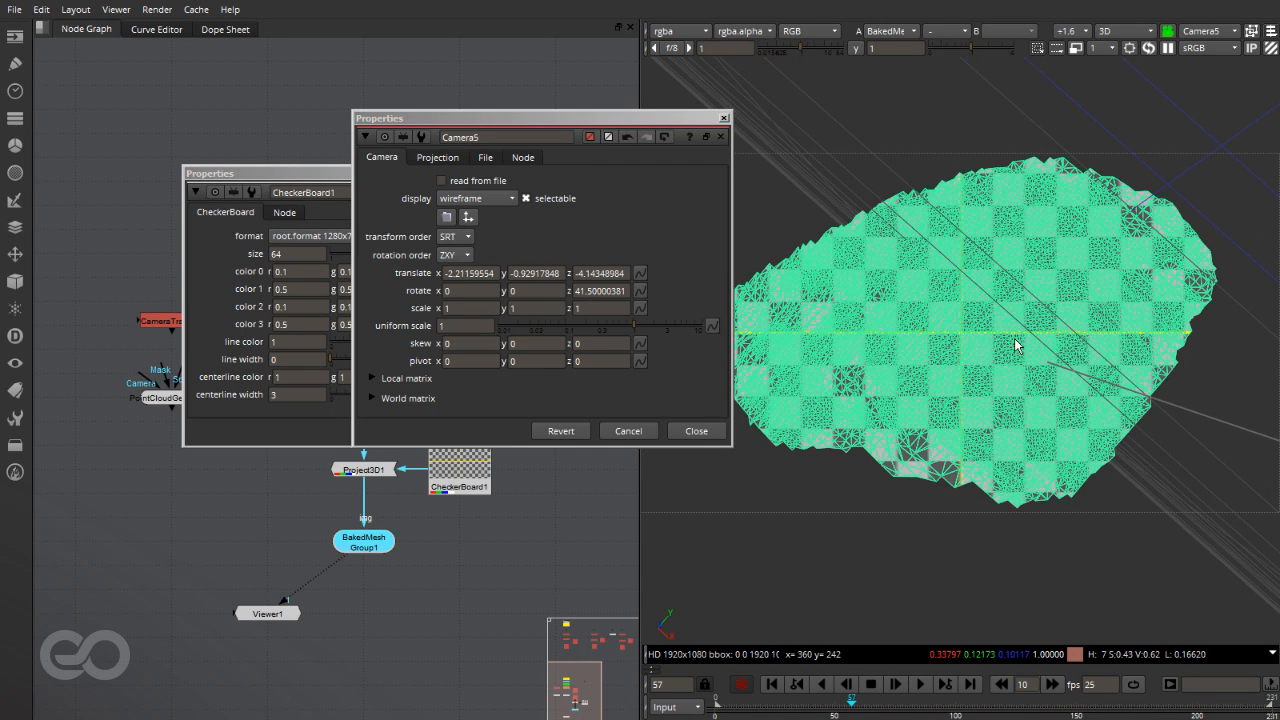
{"action": "left_click", "coordinate": [1137, 494]}
{"action": "right_click", "coordinate": [1138, 494]}
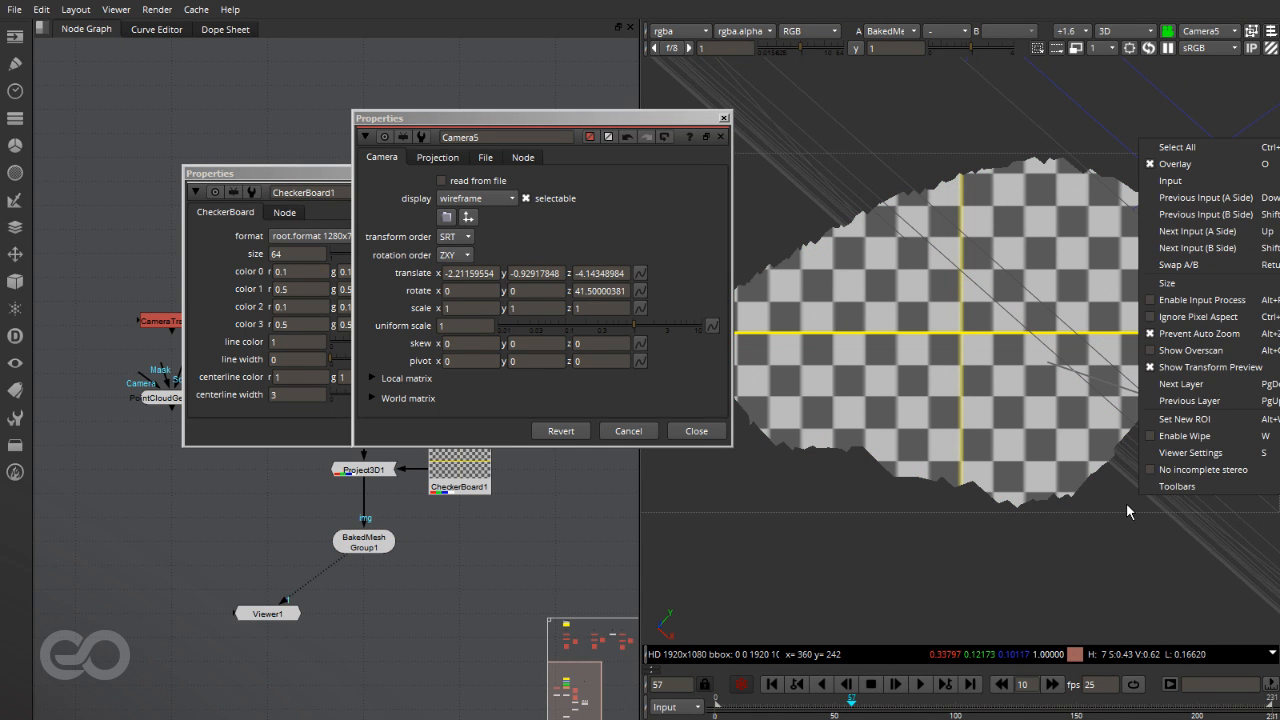
{"action": "left_click", "coordinate": [1127, 505]}
Step: Unlock the 3D view from Camera5, inspect the camera's placement relative to the mesh, and open the choice of viewing camera
{"action": "left_click_drag", "start_coordinate": [894, 292], "coordinate": [1125, 345], "text": "ctrl"}
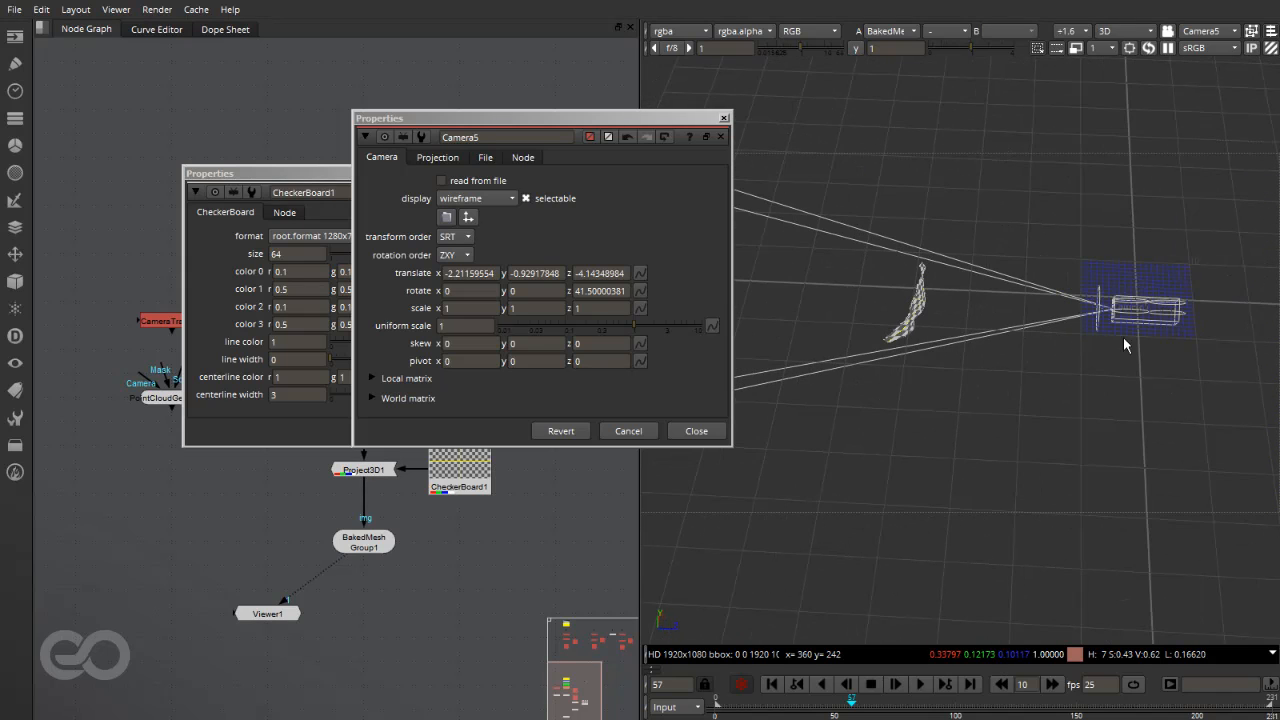
{"action": "left_click_drag", "start_coordinate": [933, 302], "coordinate": [1110, 316], "text": "ctrl"}
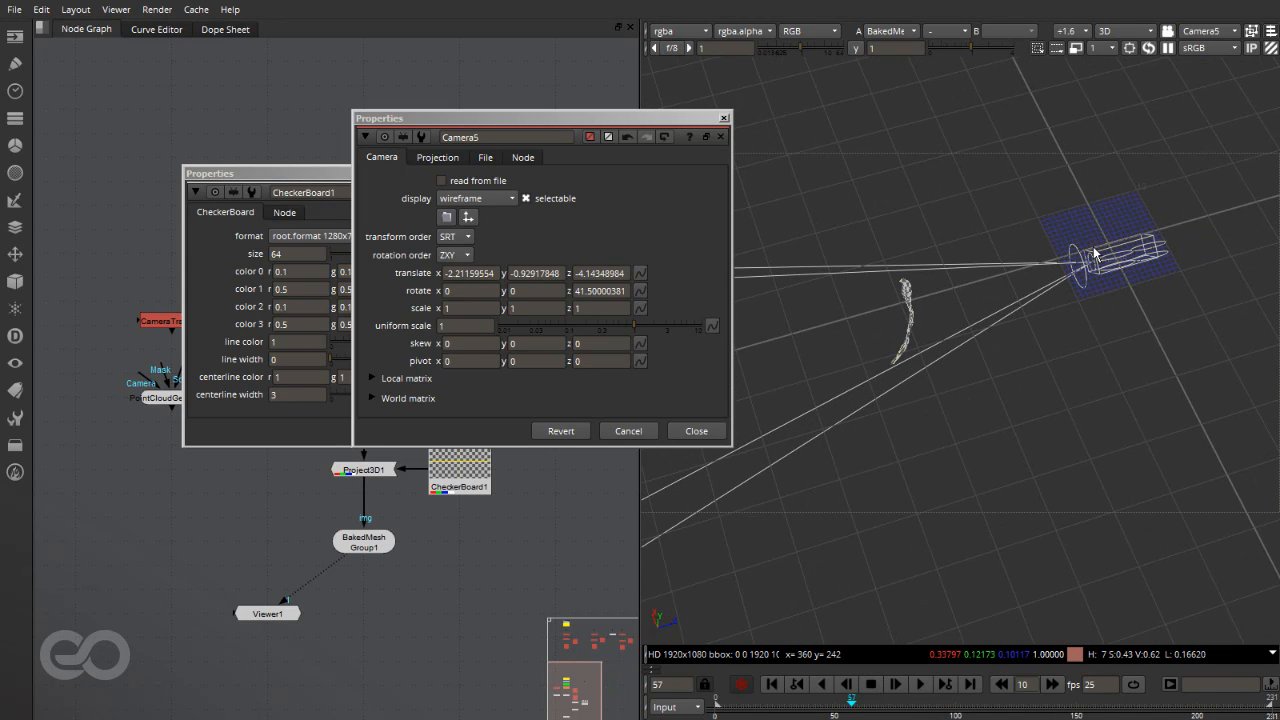
{"action": "left_click", "coordinate": [1194, 30]}
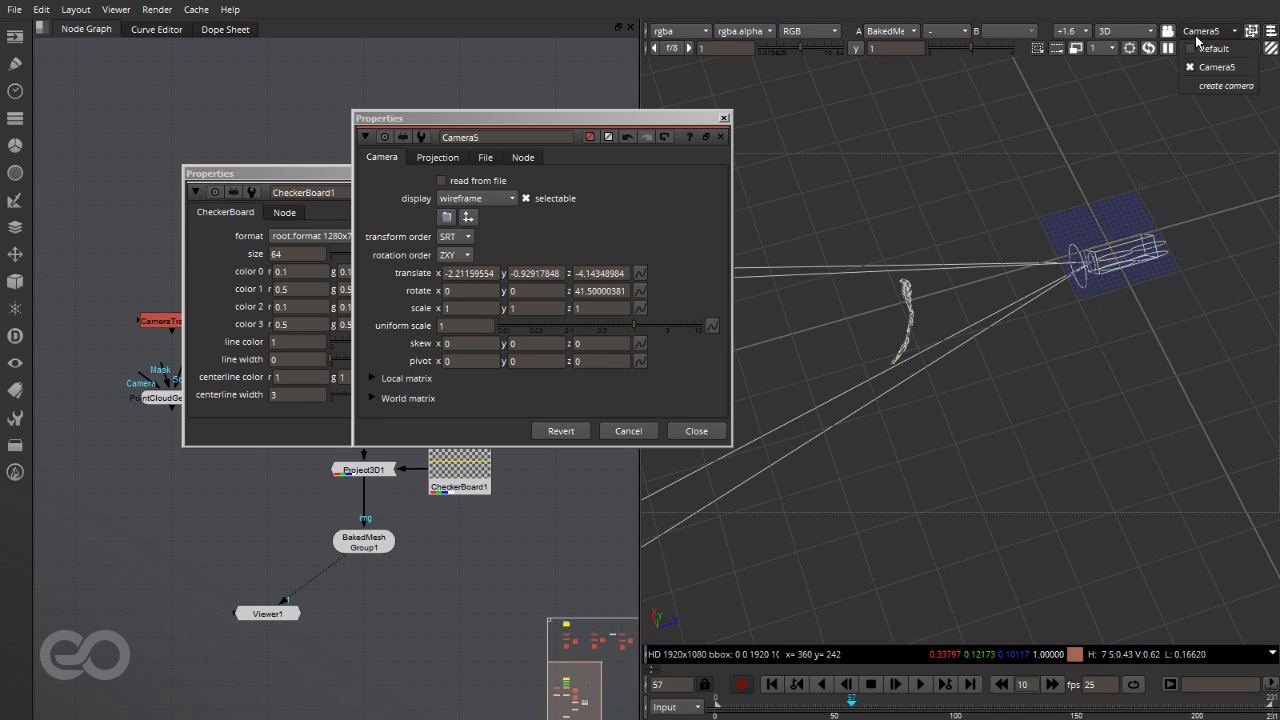
Step: Reposition Camera5 through its interactive locked view to about translate -18.94, -16.09, -13.28 and rotate 24.6, -31.4, 41.5, then inspect it unlocked
{"action": "left_click", "coordinate": [1168, 34]}
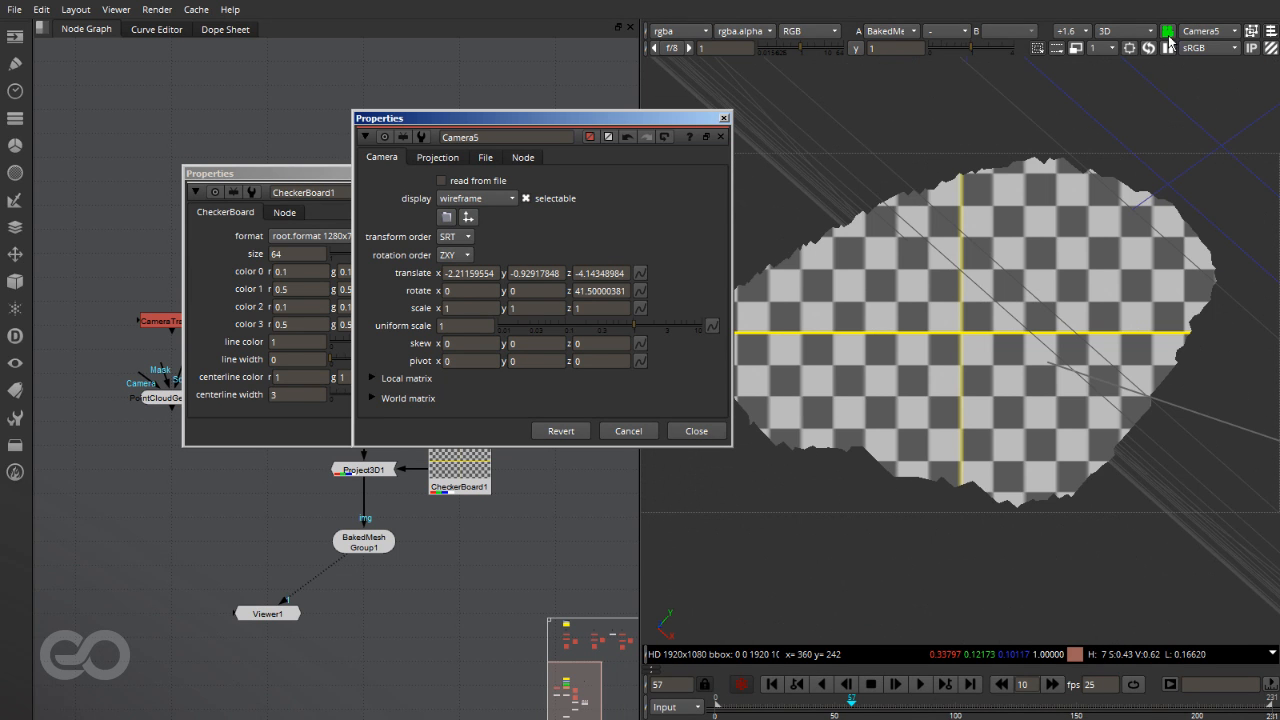
{"action": "left_click_drag", "start_coordinate": [948, 340], "coordinate": [941, 304], "text": "ctrl"}
{"action": "middle_click_drag", "start_coordinate": [941, 305], "coordinate": [1240, 325]}
{"action": "middle_click_drag", "start_coordinate": [800, 335], "coordinate": [1250, 345]}
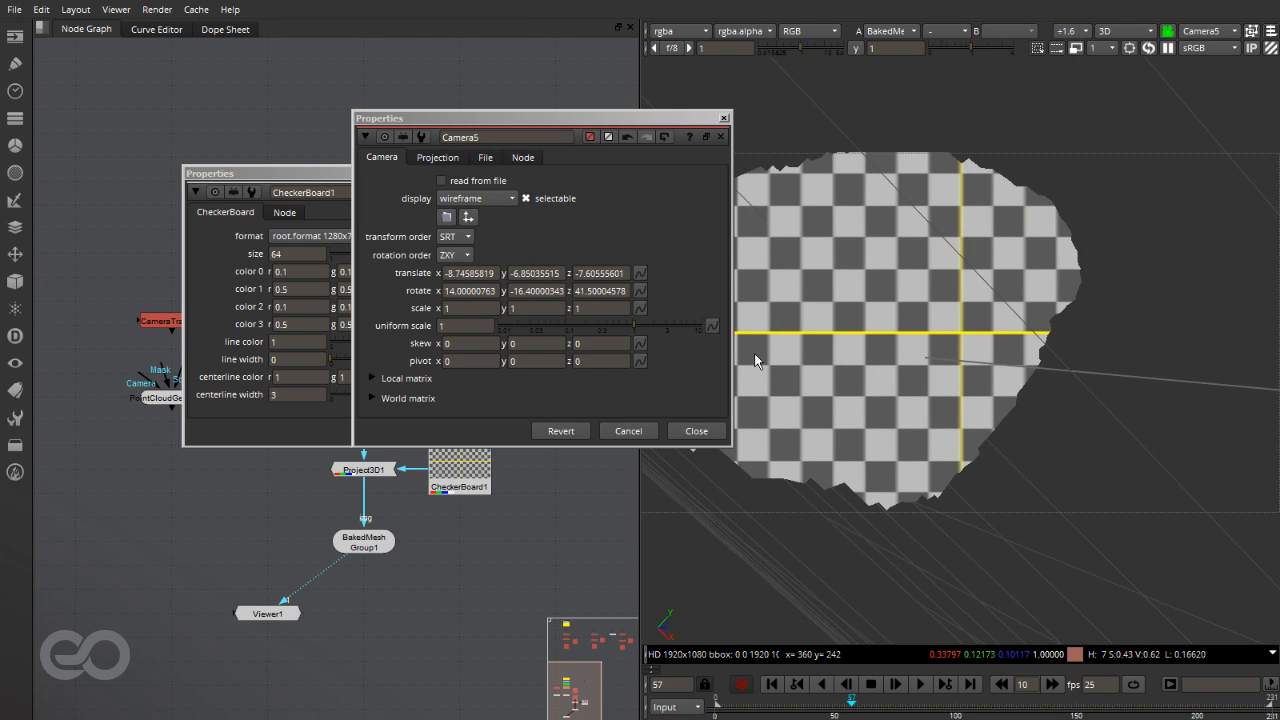
{"action": "middle_click_drag", "start_coordinate": [754, 353], "coordinate": [1251, 363]}
{"action": "mouse_move", "coordinate": [856, 350]}
{"action": "middle_mouse_down"}
{"action": "mouse_move", "coordinate": [929, 331]}
{"action": "mouse_move", "coordinate": [872, 342]}
{"action": "middle_mouse_up"}
{"action": "left_click_drag", "start_coordinate": [934, 336], "coordinate": [998, 291], "text": "ctrl"}
{"action": "middle_click_drag", "start_coordinate": [812, 325], "coordinate": [1235, 345]}
{"action": "middle_click_drag", "start_coordinate": [837, 360], "coordinate": [1255, 366]}
{"action": "mouse_move", "coordinate": [951, 364]}
{"action": "middle_mouse_down"}
{"action": "mouse_move", "coordinate": [1021, 373]}
{"action": "mouse_move", "coordinate": [952, 361]}
{"action": "mouse_move", "coordinate": [903, 326]}
{"action": "mouse_move", "coordinate": [940, 318]}
{"action": "middle_mouse_up"}
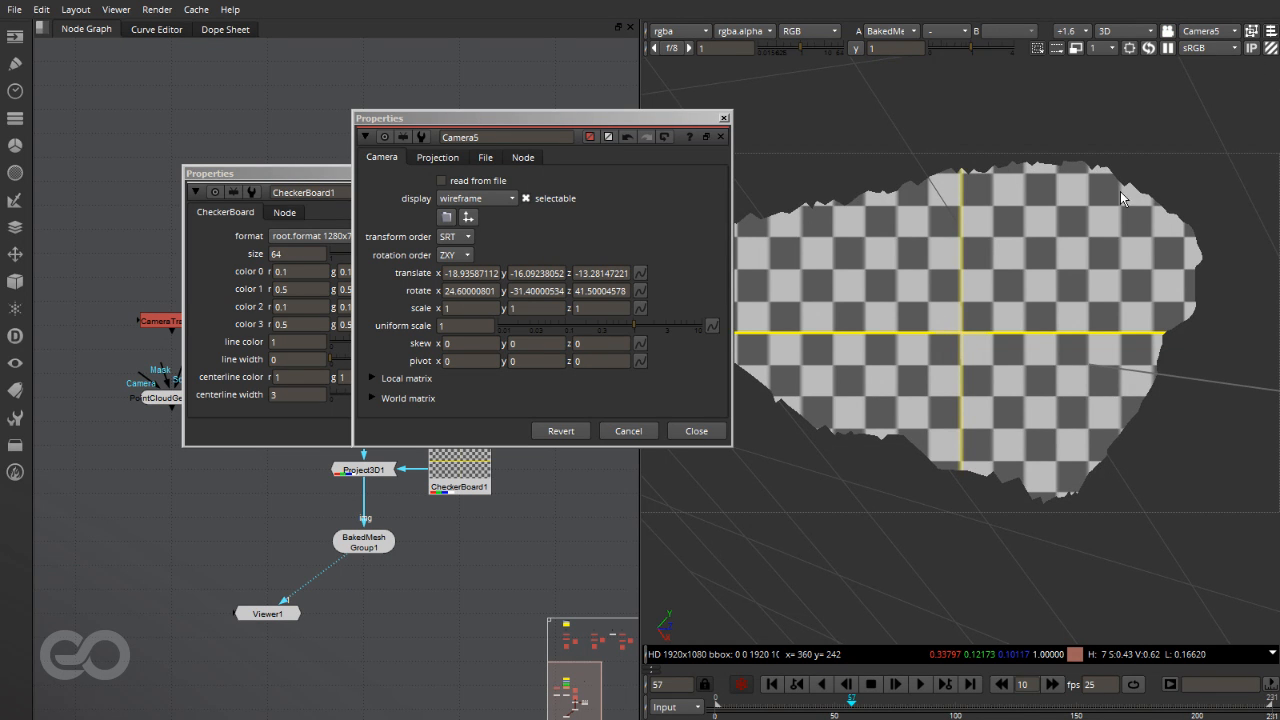
{"action": "middle_click_drag", "start_coordinate": [1216, 250], "coordinate": [1170, 262], "text": "alt"}
{"action": "left_click_drag", "start_coordinate": [1170, 262], "coordinate": [1193, 401], "text": "ctrl"}
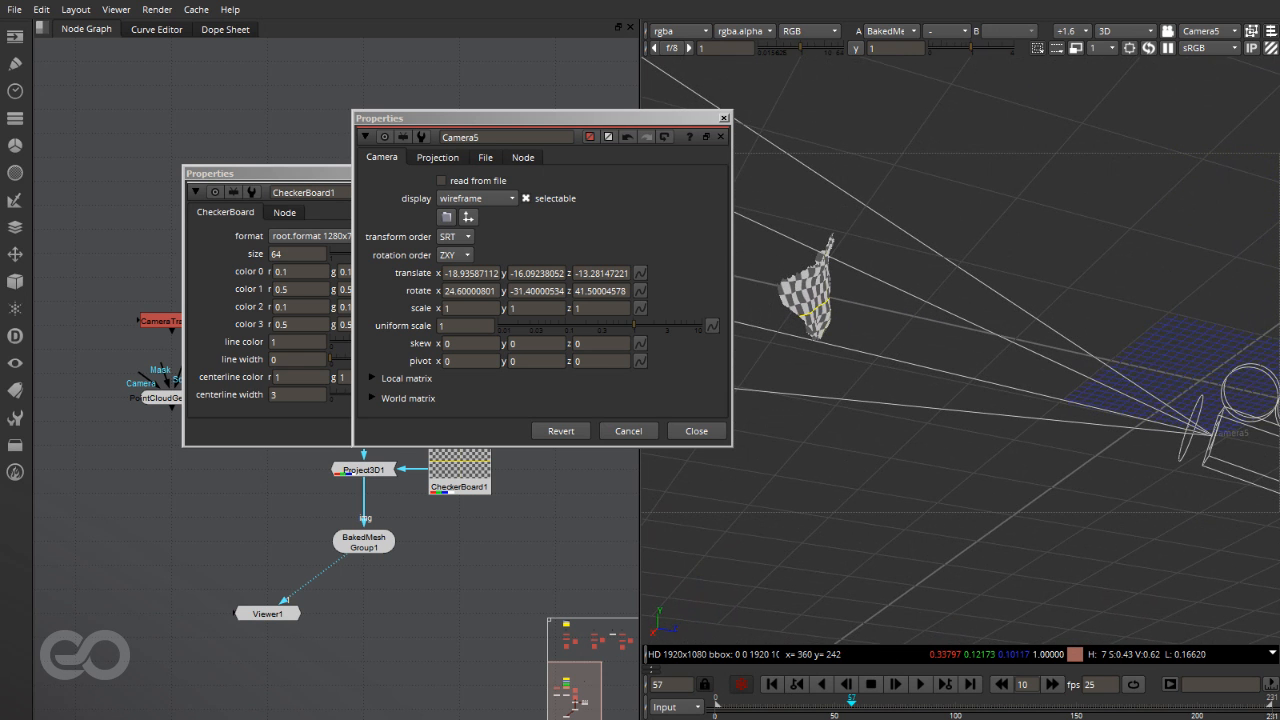
Step: Refine Camera5's placement through its locked view to about translate -23.31, -10.82, -14.93 and rotate 14.6, -37.8, 41.5
{"action": "left_click", "coordinate": [1167, 32]}
{"action": "left_click", "coordinate": [1167, 32], "text": "ctrl"}
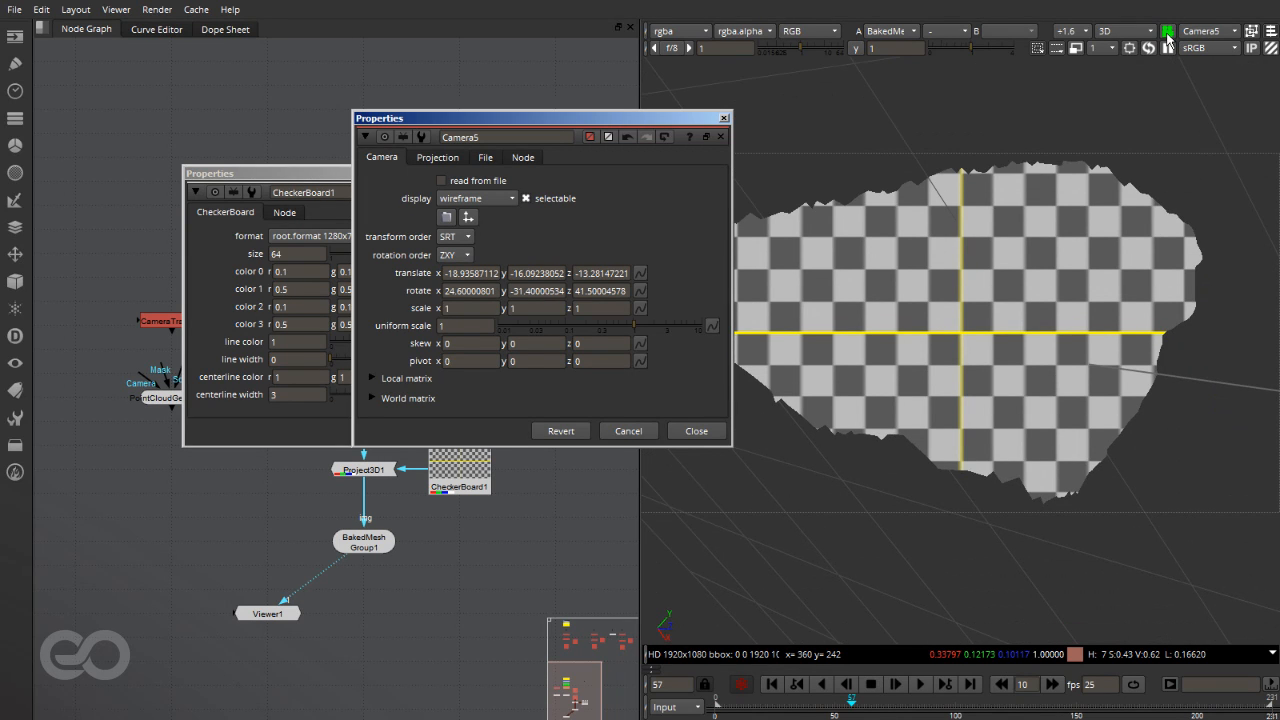
{"action": "left_click_drag", "start_coordinate": [995, 276], "coordinate": [982, 665], "text": "ctrl"}
{"action": "left_click_drag", "start_coordinate": [1001, 220], "coordinate": [984, 414], "text": "alt"}
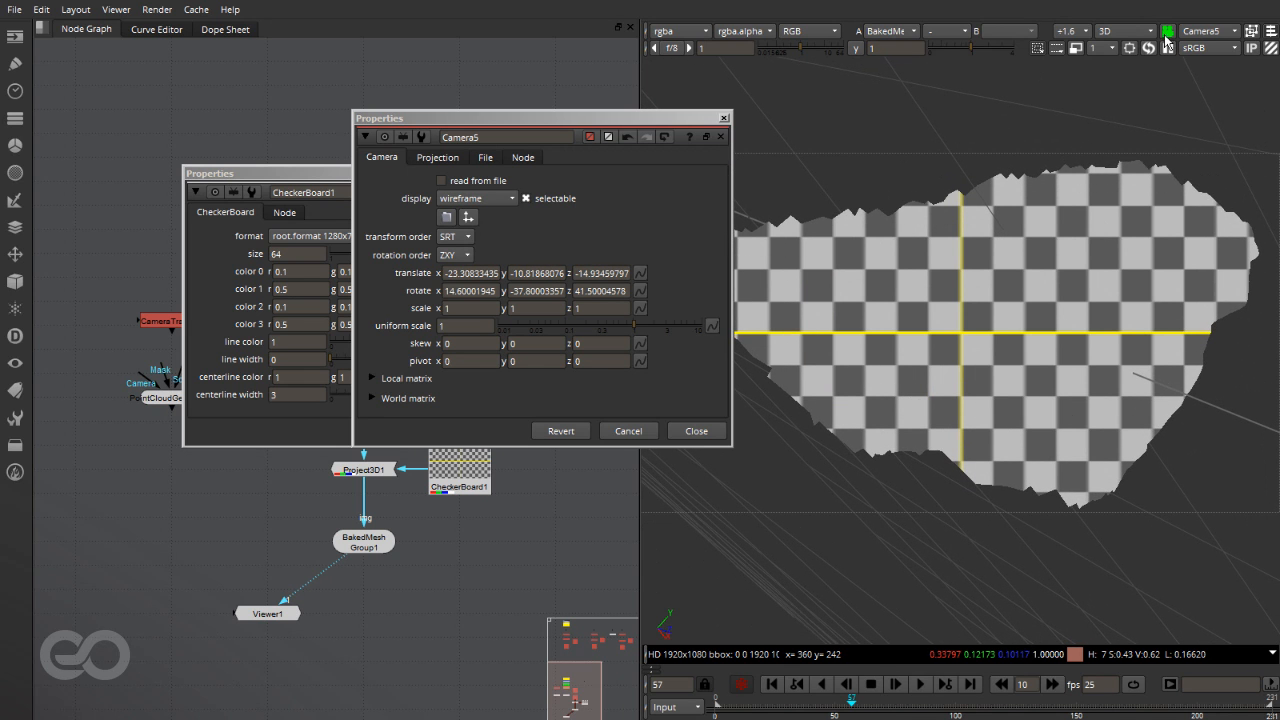
{"action": "key", "text": "v"}
{"action": "left_click_drag", "start_coordinate": [1001, 307], "coordinate": [1009, 249], "text": "ctrl"}
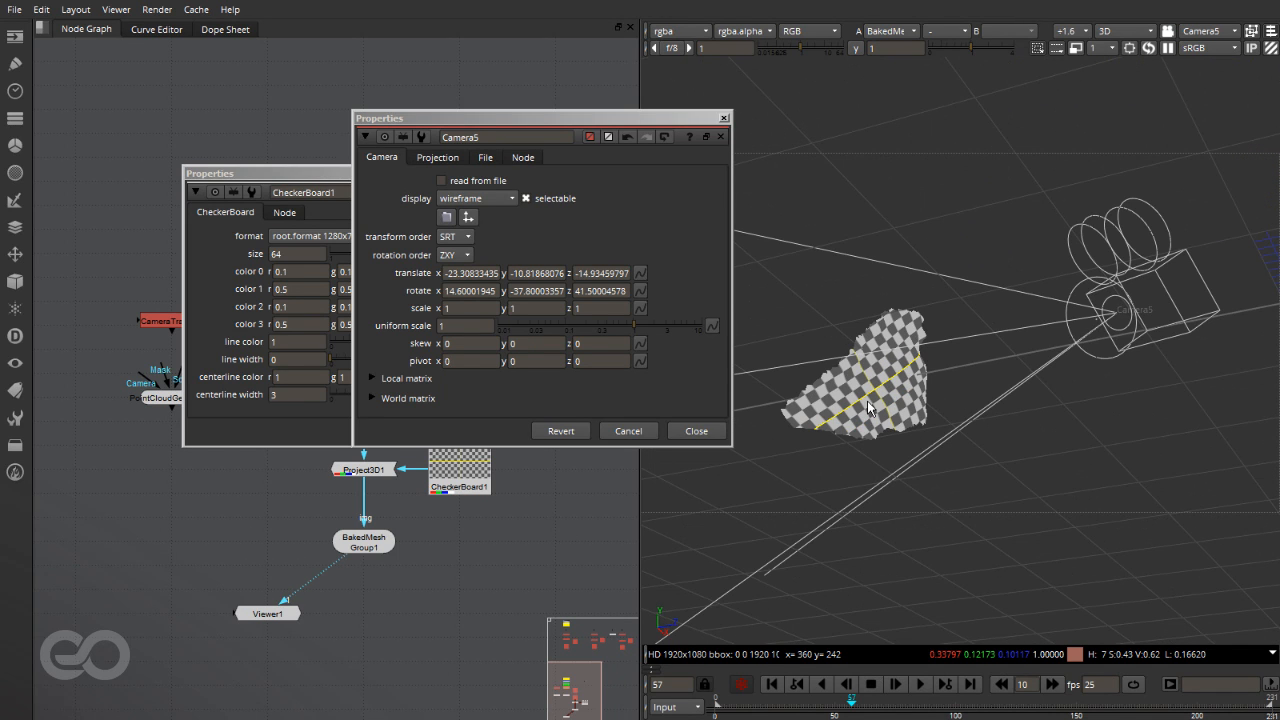
Step: Close the Camera5 and CheckerBoard1 properties and move the Camera5, Project3D1, CheckerBoard1 and BakedMeshGroup1 nodes away from Camera4
{"action": "left_click", "coordinate": [724, 119]}
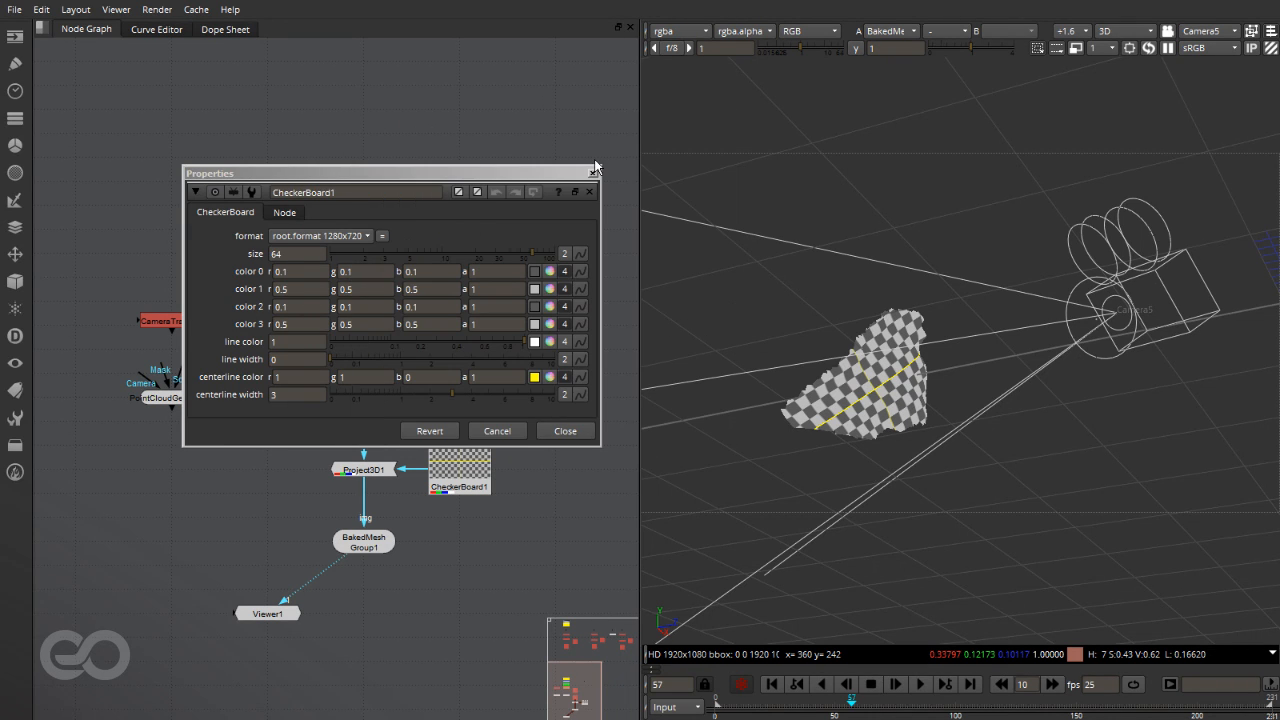
{"action": "left_click", "coordinate": [598, 173]}
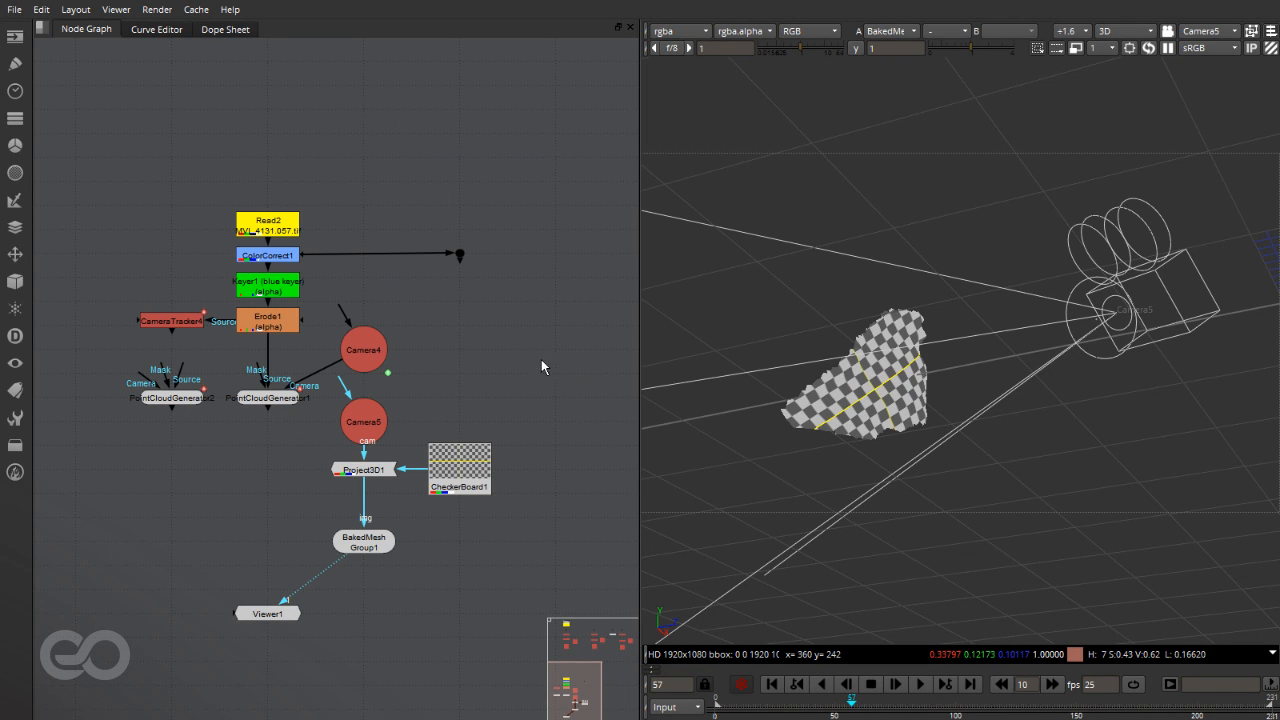
{"action": "scroll", "coordinate": [196, 284], "scroll_direction": "down", "scroll_amount": 3}
{"action": "scroll", "coordinate": [331, 361], "scroll_direction": "up", "scroll_amount": 2}
{"action": "left_click_drag", "start_coordinate": [452, 525], "coordinate": [232, 344]}
{"action": "left_click_drag", "start_coordinate": [305, 372], "coordinate": [467, 313]}
{"action": "left_click", "coordinate": [423, 428]}
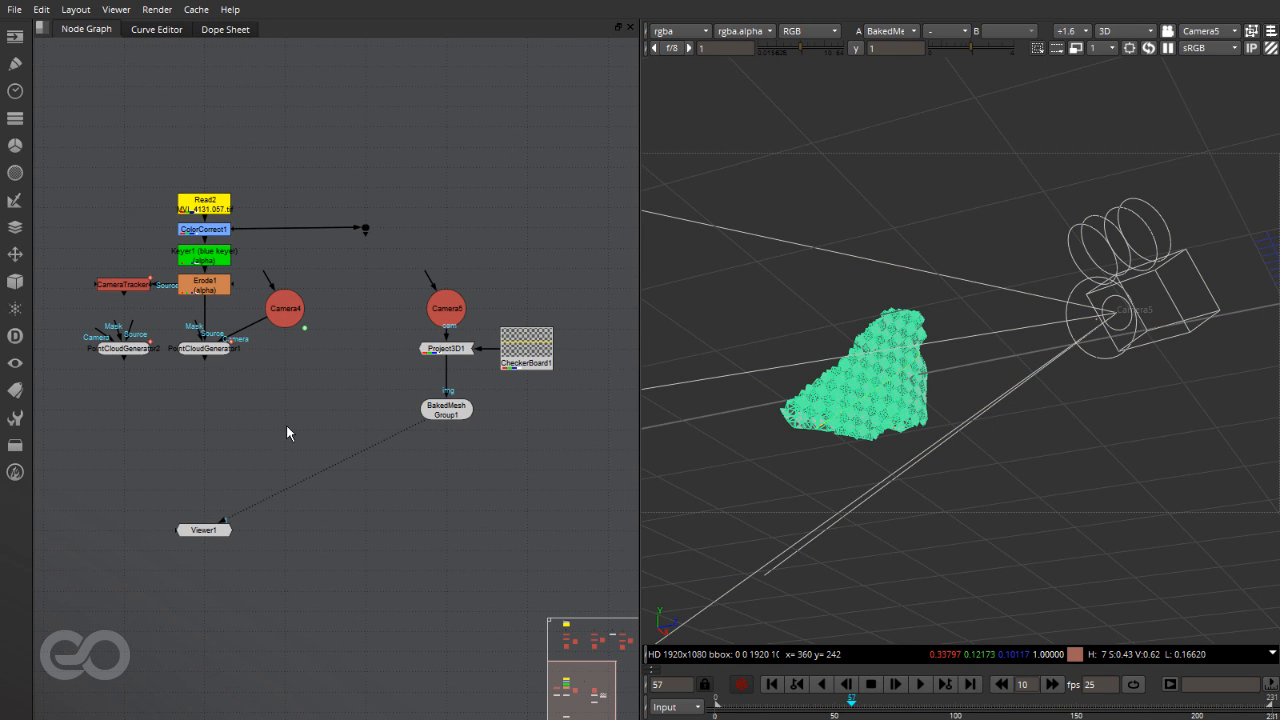
Step: Add a ScanlineRender node in the free space between Camera4 and the viewer node
{"action": "key", "text": "Tab"}
{"action": "type", "text": "scan"}
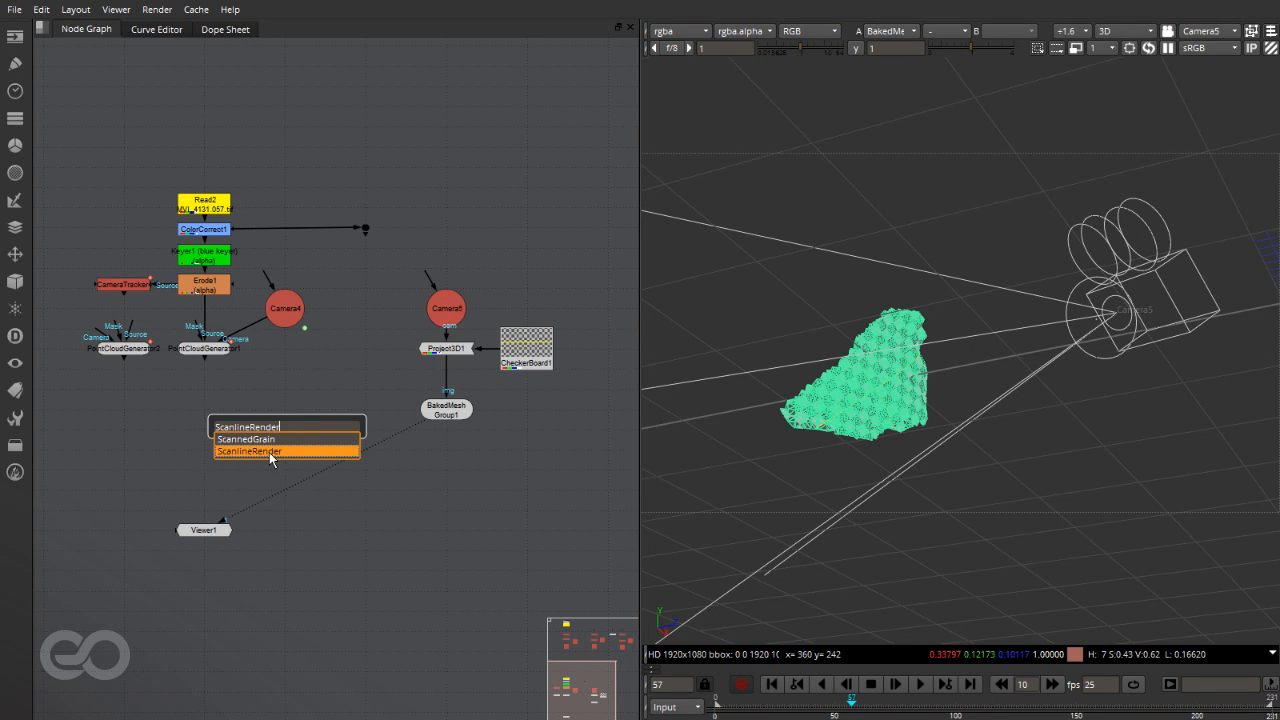
{"action": "left_click", "coordinate": [268, 452]}
{"action": "left_click_drag", "start_coordinate": [393, 323], "coordinate": [706, 335]}
{"action": "scroll", "coordinate": [148, 375], "scroll_direction": "up", "scroll_amount": 5}
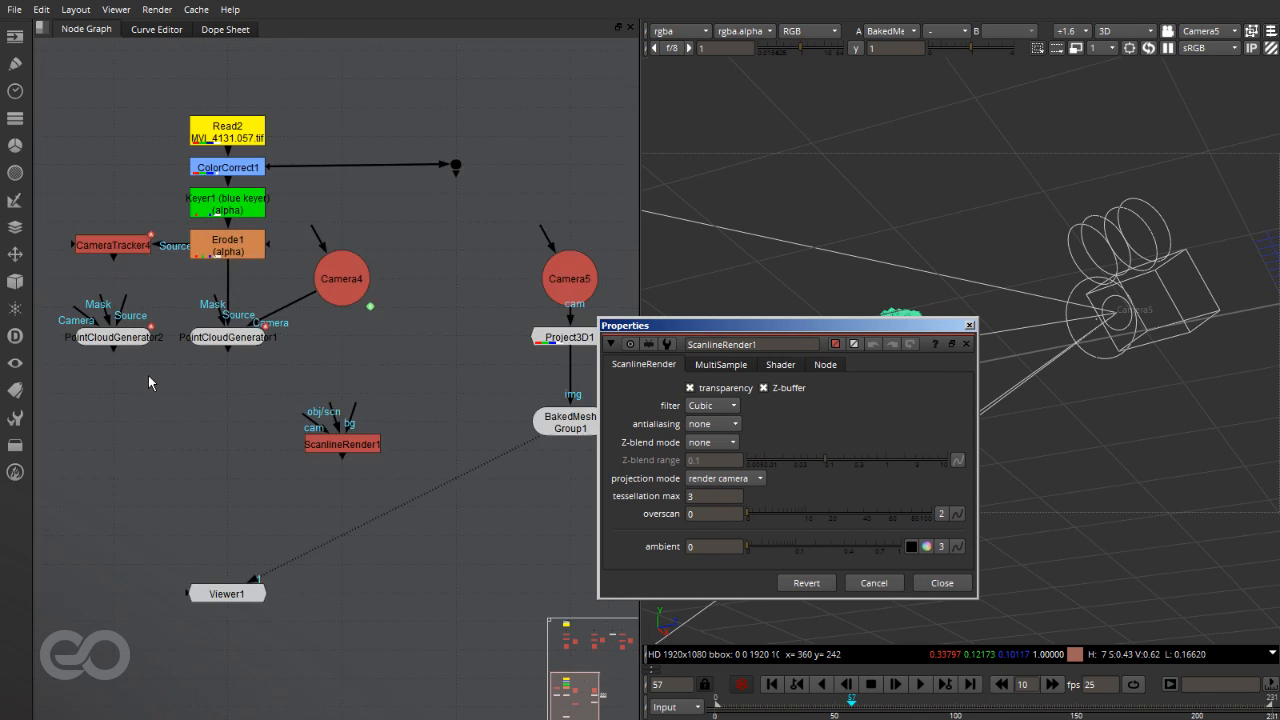
{"action": "scroll", "coordinate": [240, 355], "scroll_direction": "down", "scroll_amount": 3}
{"action": "scroll", "coordinate": [240, 353], "scroll_direction": "down", "scroll_amount": 1}
{"action": "scroll", "coordinate": [492, 353], "scroll_direction": "up", "scroll_amount": 2}
{"action": "scroll", "coordinate": [151, 405], "scroll_direction": "down", "scroll_amount": 2}
{"action": "scroll", "coordinate": [406, 379], "scroll_direction": "up", "scroll_amount": 1}
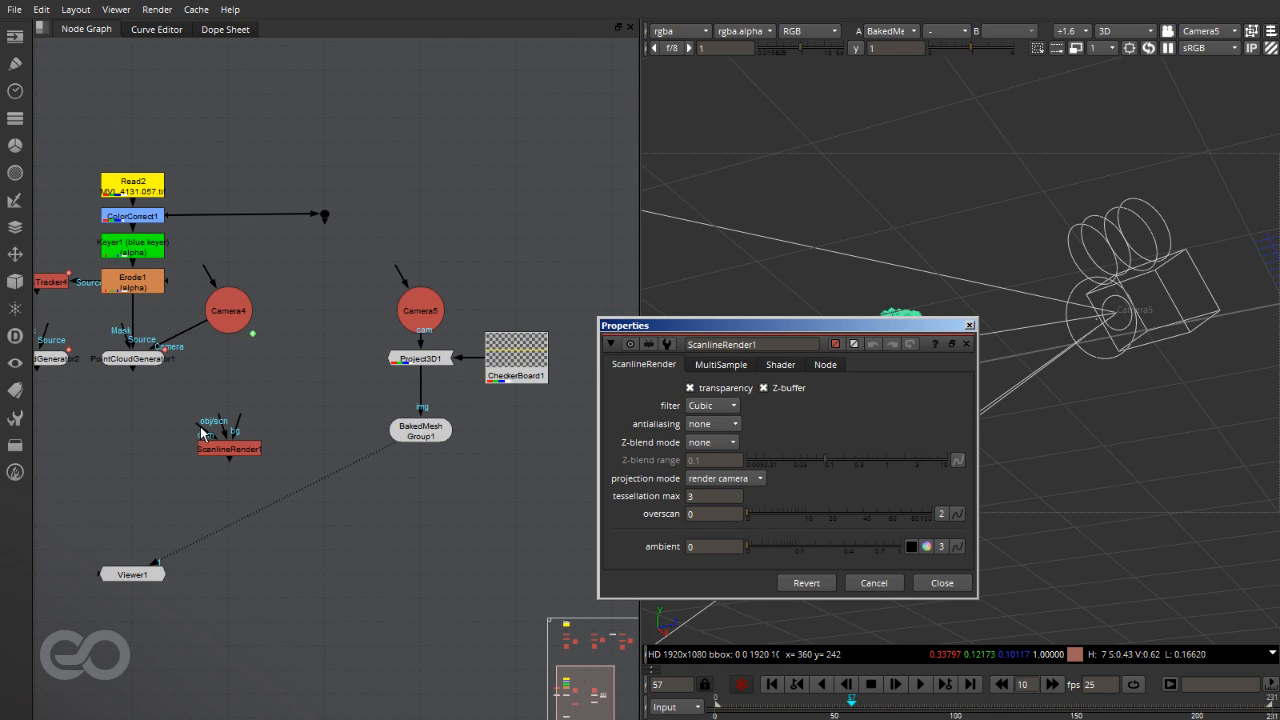
Step: Connect the ScanlineRender's obj/scn input to BakedMeshGroup1 and its cam input to Camera4, placing the node beside the mesh
{"action": "left_click_drag", "start_coordinate": [212, 424], "coordinate": [438, 437]}
{"action": "left_click_drag", "start_coordinate": [222, 471], "coordinate": [306, 448]}
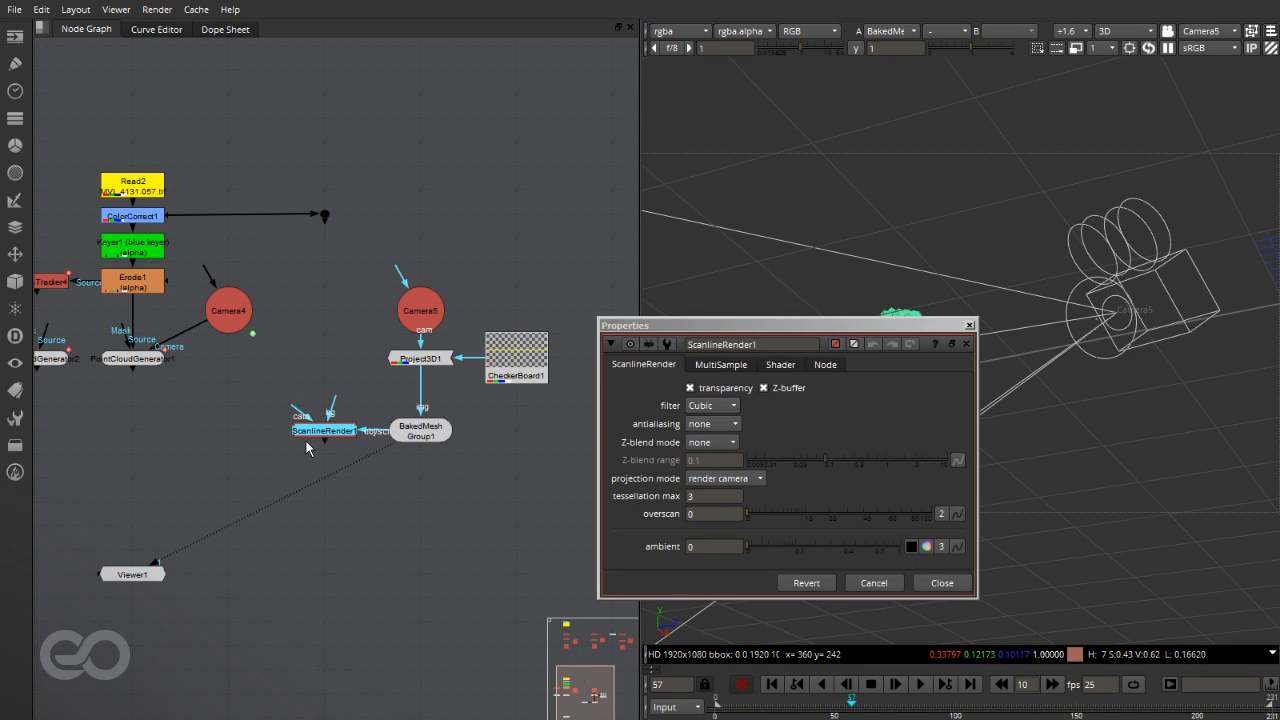
{"action": "left_click", "coordinate": [389, 530]}
{"action": "scroll", "coordinate": [422, 552], "scroll_direction": "down", "scroll_amount": 2}
{"action": "scroll", "coordinate": [330, 442], "scroll_direction": "up", "scroll_amount": 3}
{"action": "left_click_drag", "start_coordinate": [359, 467], "coordinate": [281, 350]}
{"action": "scroll", "coordinate": [162, 392], "scroll_direction": "down", "scroll_amount": 3}
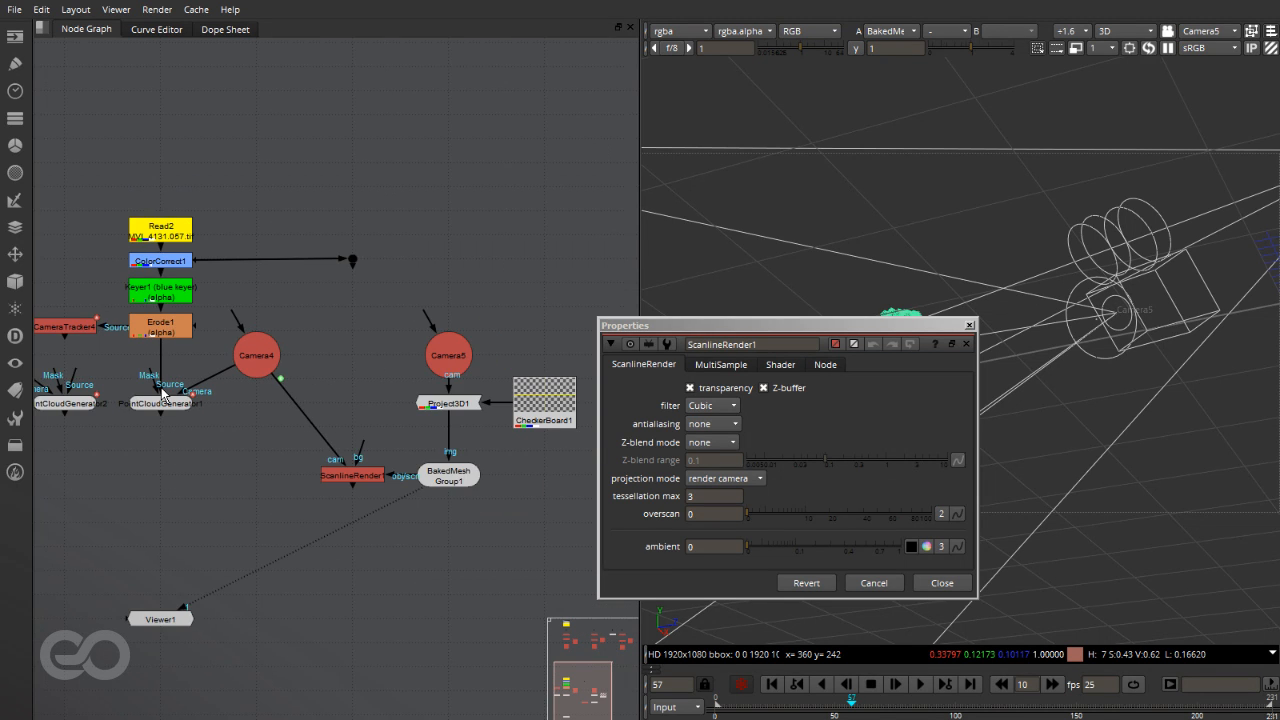
Step: Show the ScanlineRender output in the 2D viewer and place the viewer node directly beneath it
{"action": "scroll", "coordinate": [256, 430], "scroll_direction": "up", "scroll_amount": 2}
{"action": "left_click", "coordinate": [325, 467]}
{"action": "key", "text": "1"}
{"action": "left_click_drag", "start_coordinate": [148, 614], "coordinate": [341, 590]}
{"action": "key", "text": "Tab"}
{"action": "left_click_drag", "start_coordinate": [889, 326], "coordinate": [375, 447]}
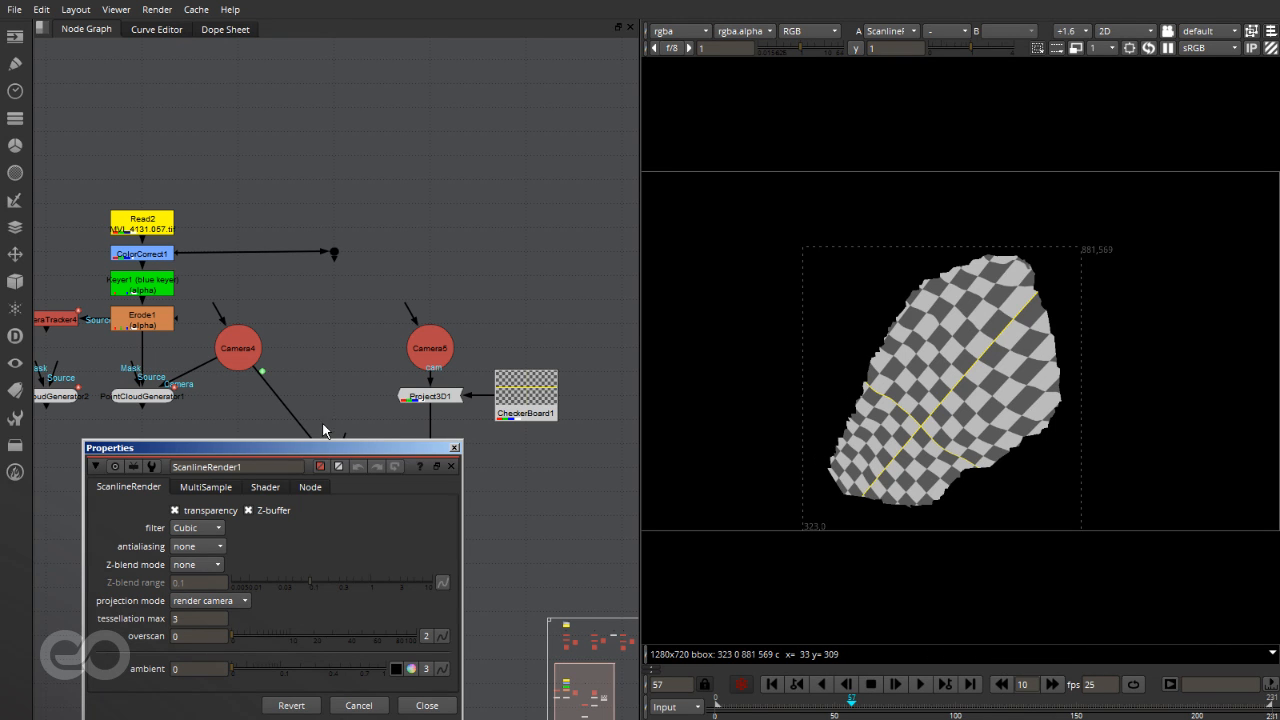
{"action": "left_click_drag", "start_coordinate": [323, 455], "coordinate": [752, 141]}
Step: Connect the ScanlineRender's bg input to the dot fed by ColorCorrect1 and close the node's properties
{"action": "left_click_drag", "start_coordinate": [354, 440], "coordinate": [335, 252]}
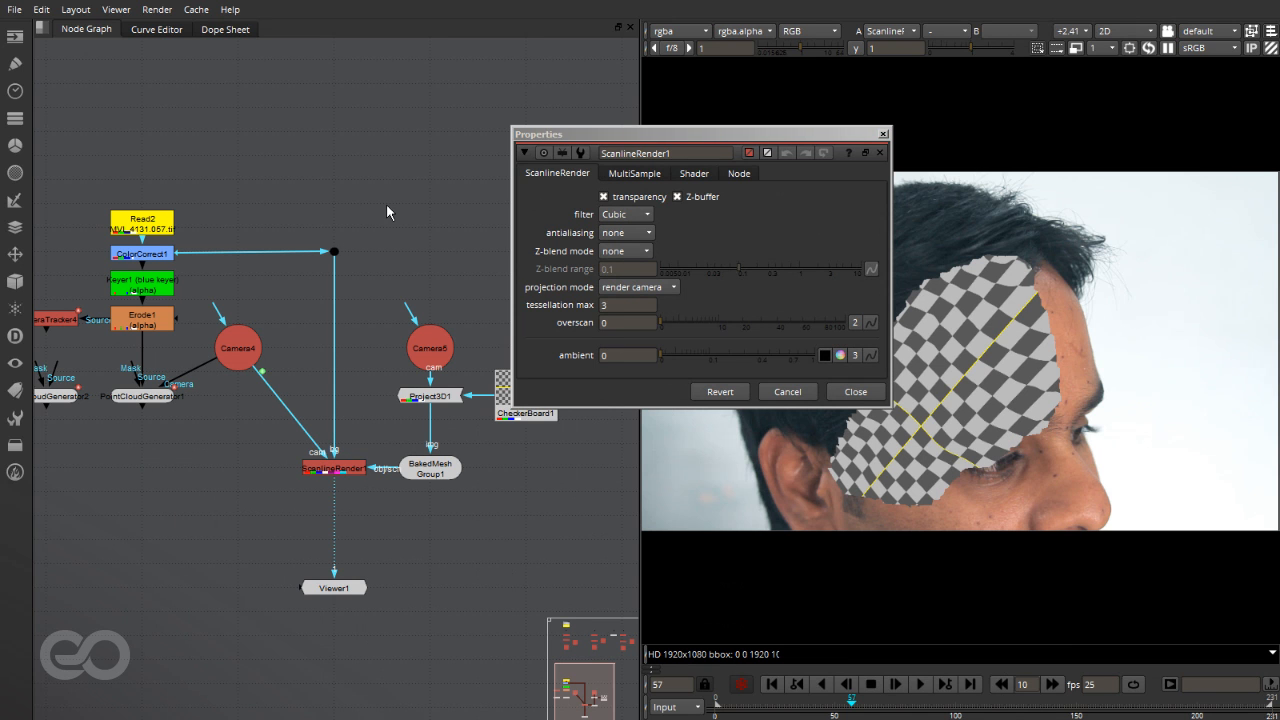
{"action": "scroll", "coordinate": [1090, 390], "scroll_direction": "down", "scroll_amount": 1}
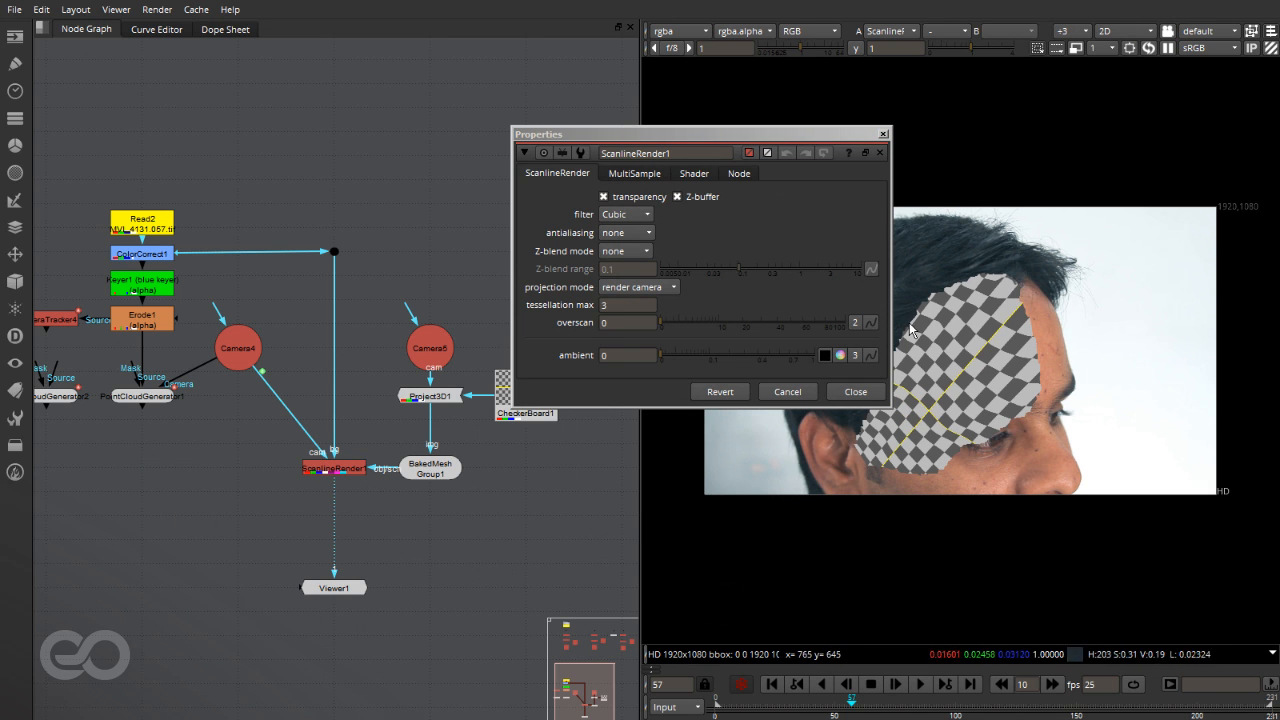
{"action": "left_click", "coordinate": [883, 134]}
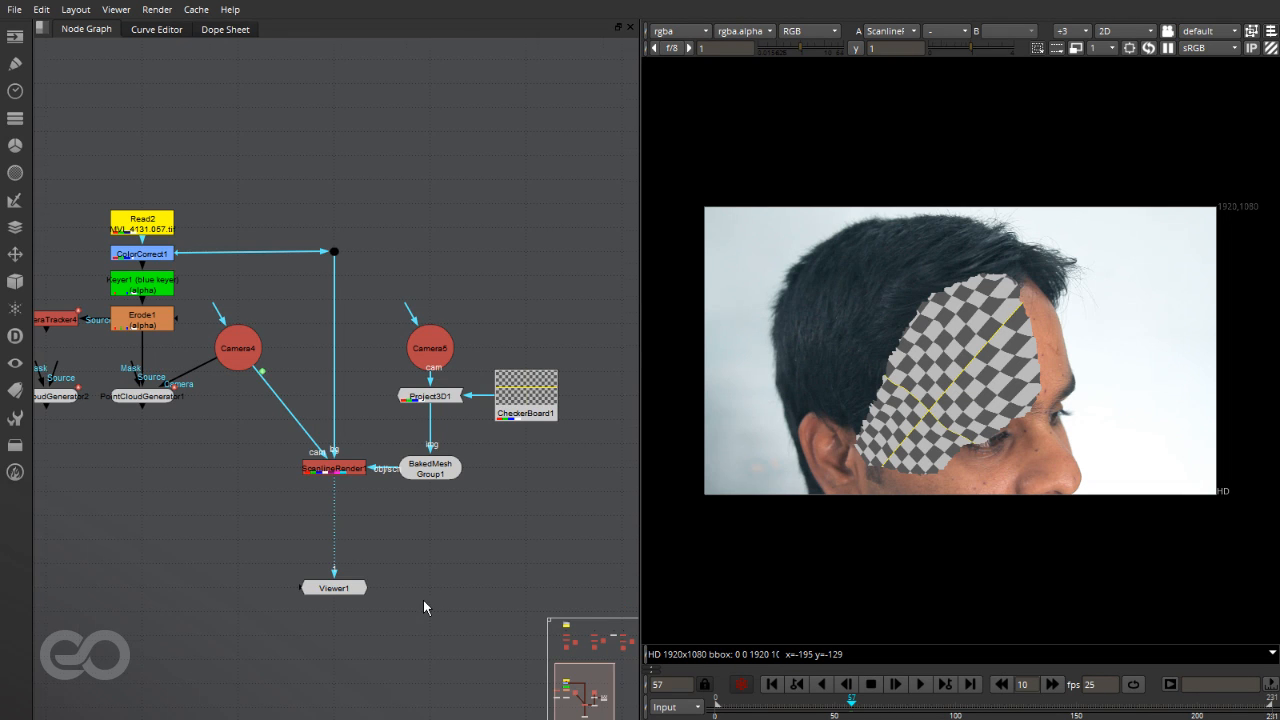
Step: Add a Constant node above ScanlineRender1 and use it as the bg input in place of the footage
{"action": "key", "text": "f"}
{"action": "scroll", "coordinate": [220, 632], "scroll_direction": "up", "scroll_amount": 5}
{"action": "scroll", "coordinate": [380, 300], "scroll_direction": "down", "scroll_amount": 3}
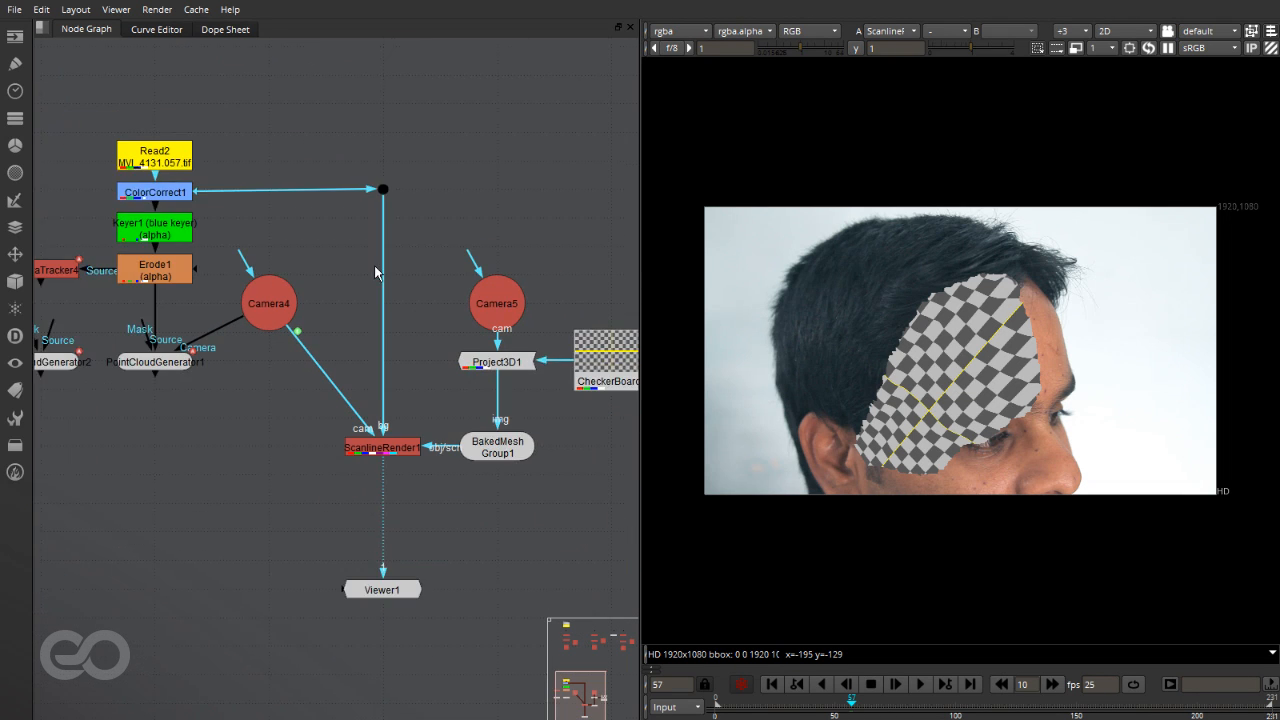
{"action": "key", "text": "Tab"}
{"action": "type", "text": "con"}
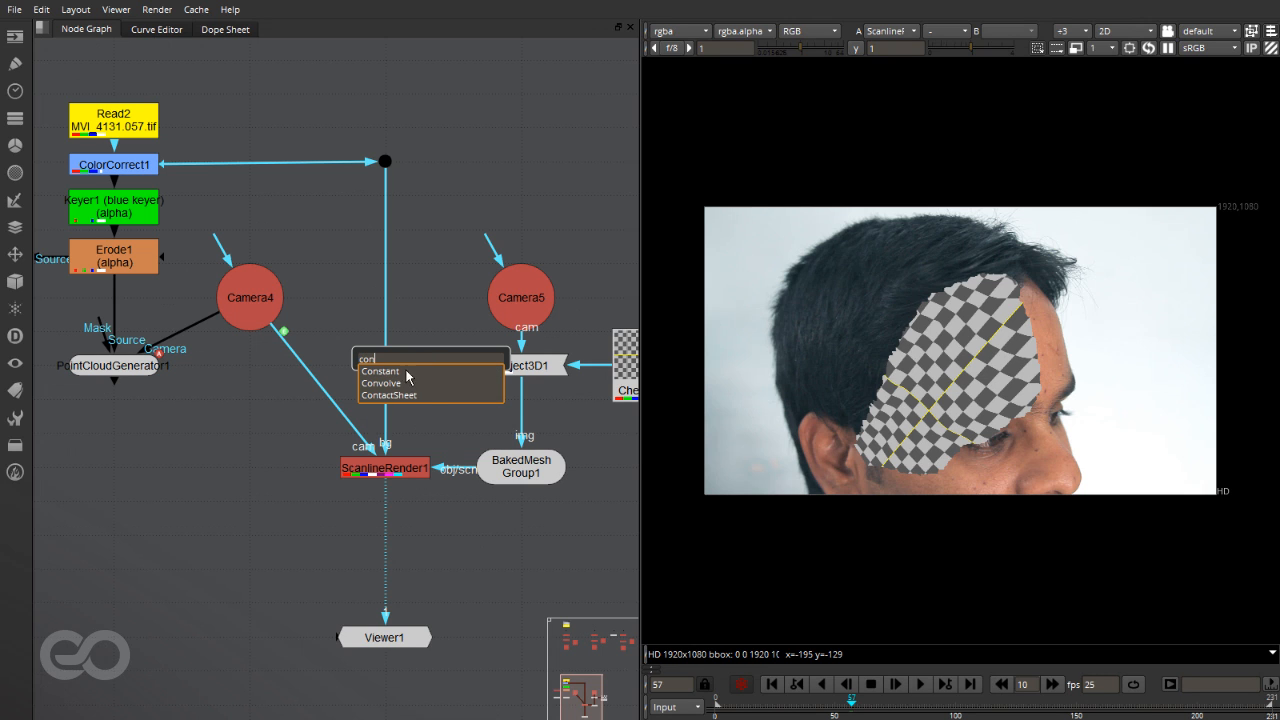
{"action": "left_click", "coordinate": [406, 371]}
{"action": "left_click_drag", "start_coordinate": [416, 360], "coordinate": [421, 298]}
{"action": "left_click_drag", "start_coordinate": [384, 221], "coordinate": [386, 378]}
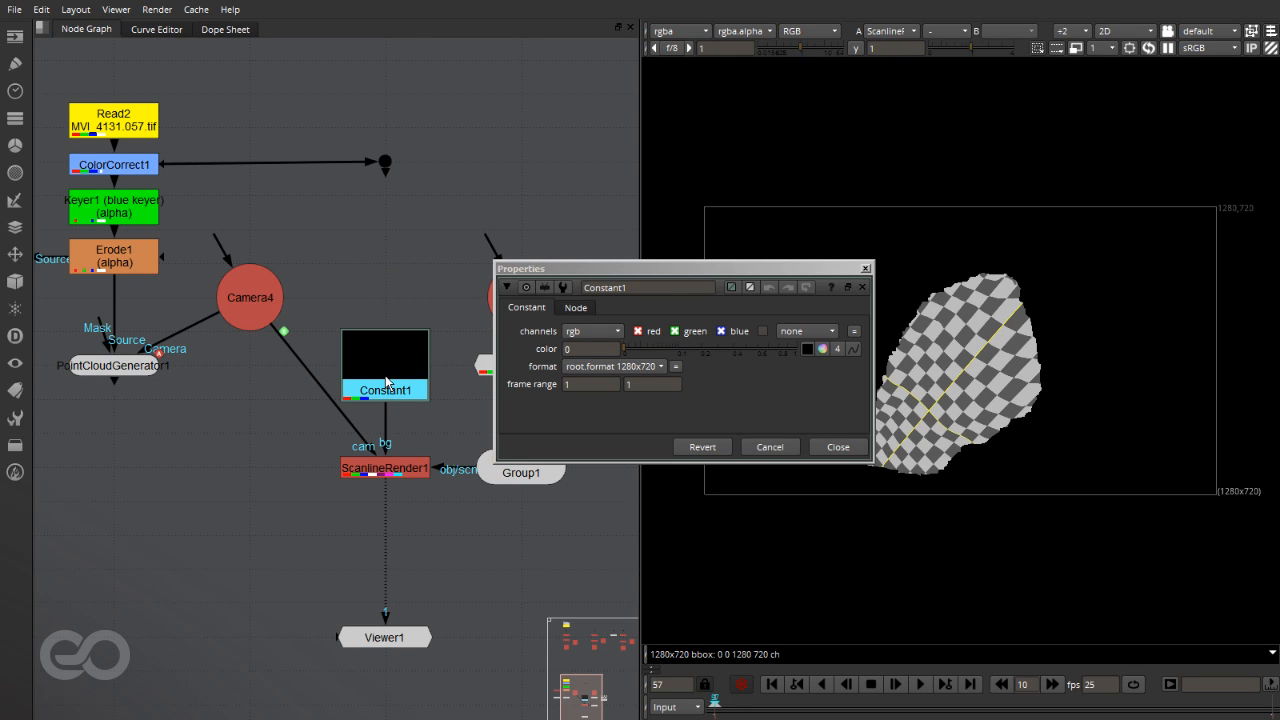
Step: Set the Constant node's format to HD 1920x1080 and close its properties
{"action": "left_click", "coordinate": [612, 367]}
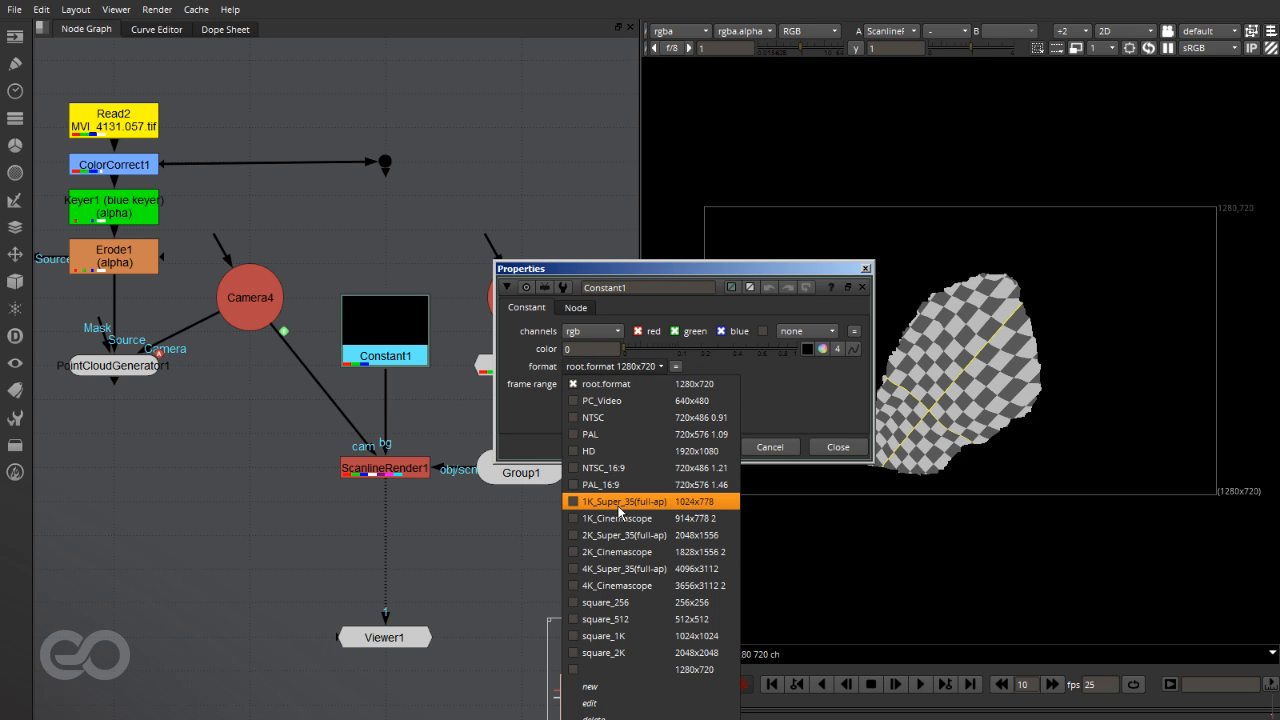
{"action": "left_click", "coordinate": [620, 451]}
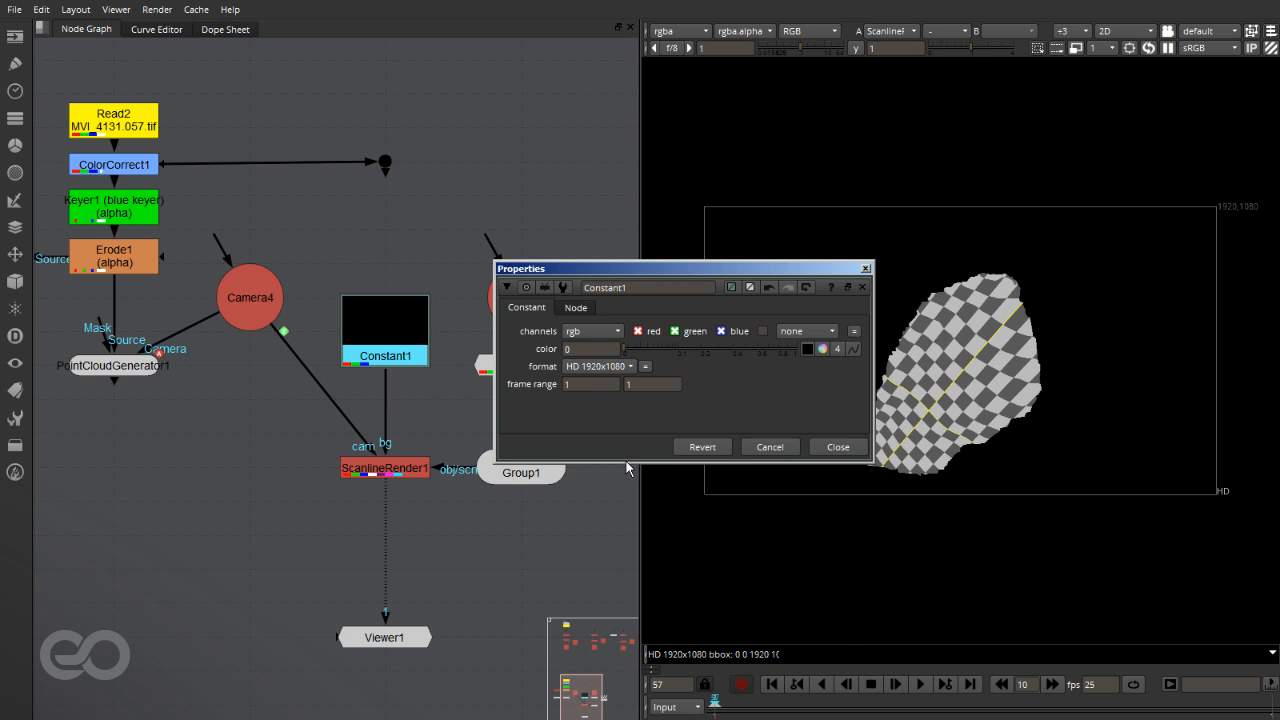
{"action": "left_click", "coordinate": [848, 448]}
Step: Add a Merge node beside the render branch, move the footage dot above it and connect the B input to that dot
{"action": "scroll", "coordinate": [276, 400], "scroll_direction": "down", "scroll_amount": 5}
{"action": "scroll", "coordinate": [282, 385], "scroll_direction": "up", "scroll_amount": 3}
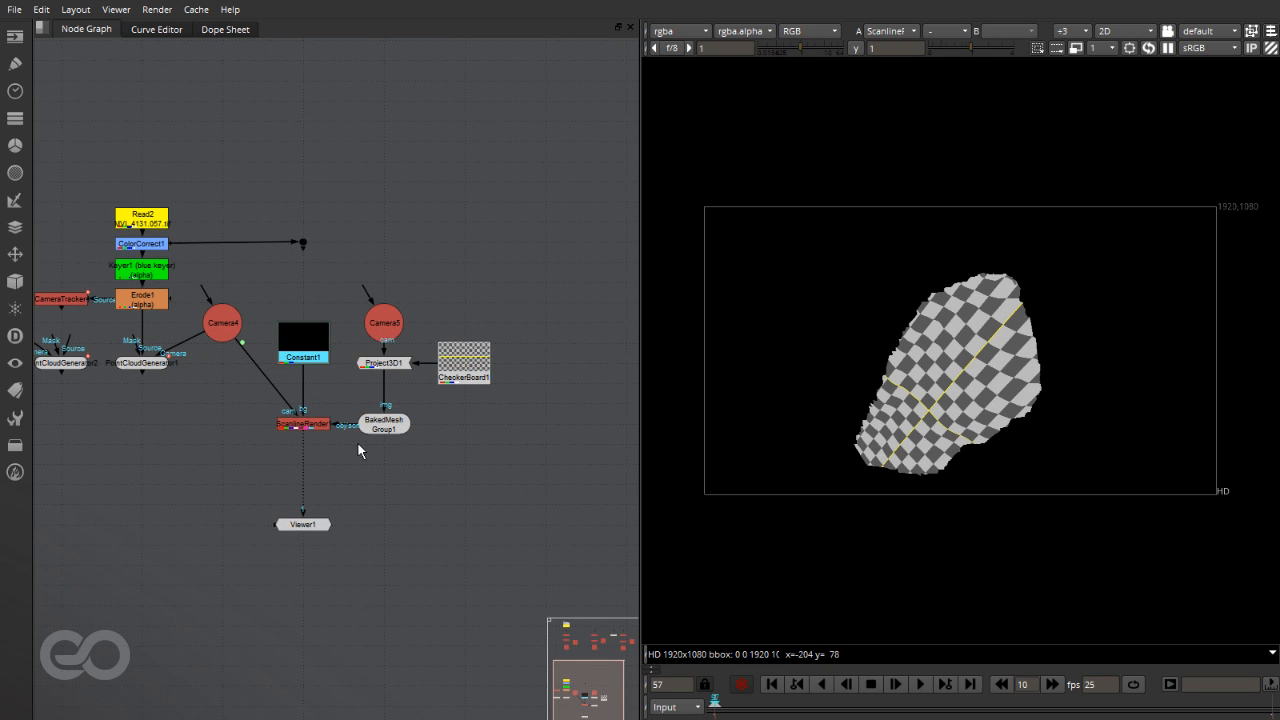
{"action": "scroll", "coordinate": [285, 375], "scroll_direction": "down", "scroll_amount": 1}
{"action": "left_click", "coordinate": [388, 566]}
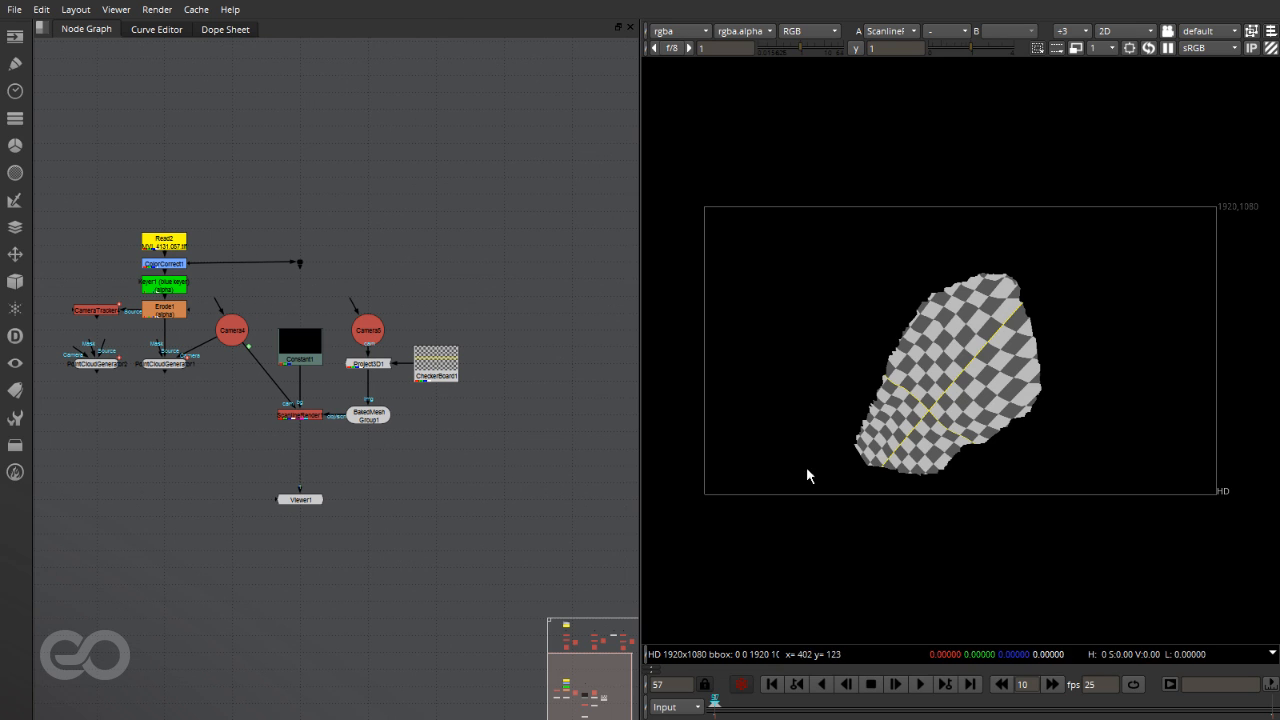
{"action": "key", "text": "m"}
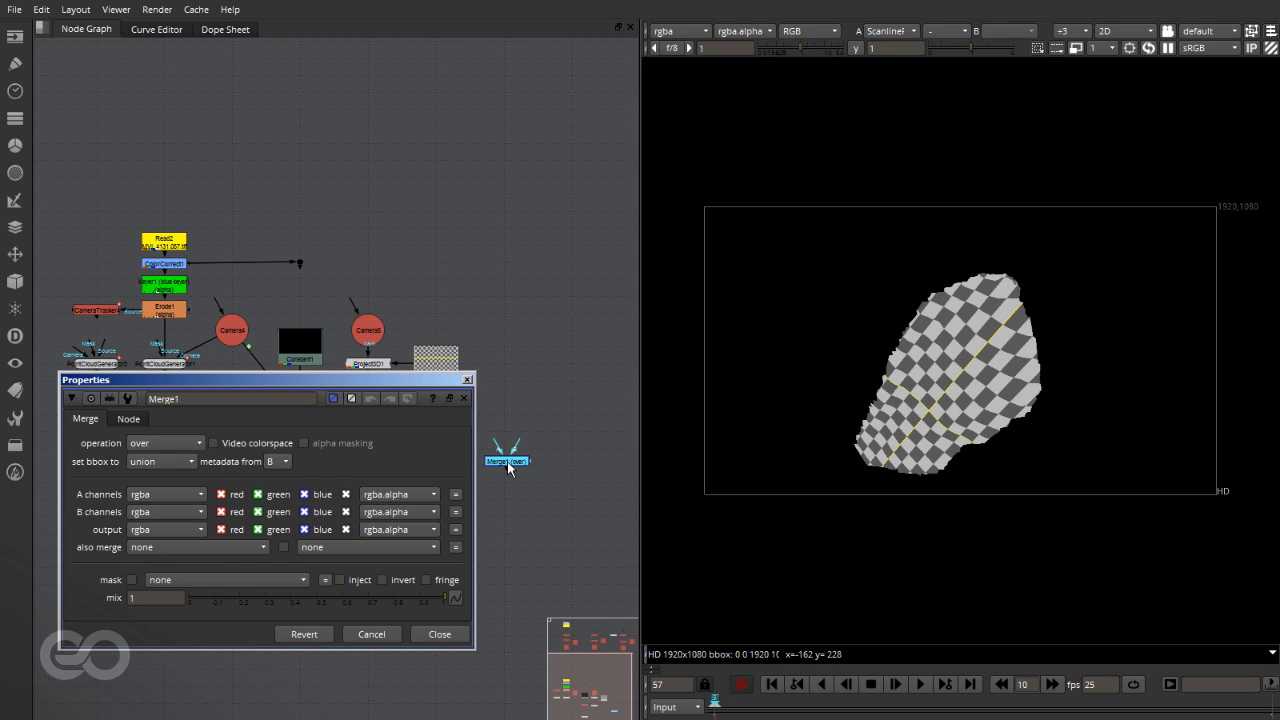
{"action": "left_click_drag", "start_coordinate": [411, 383], "coordinate": [1084, 187]}
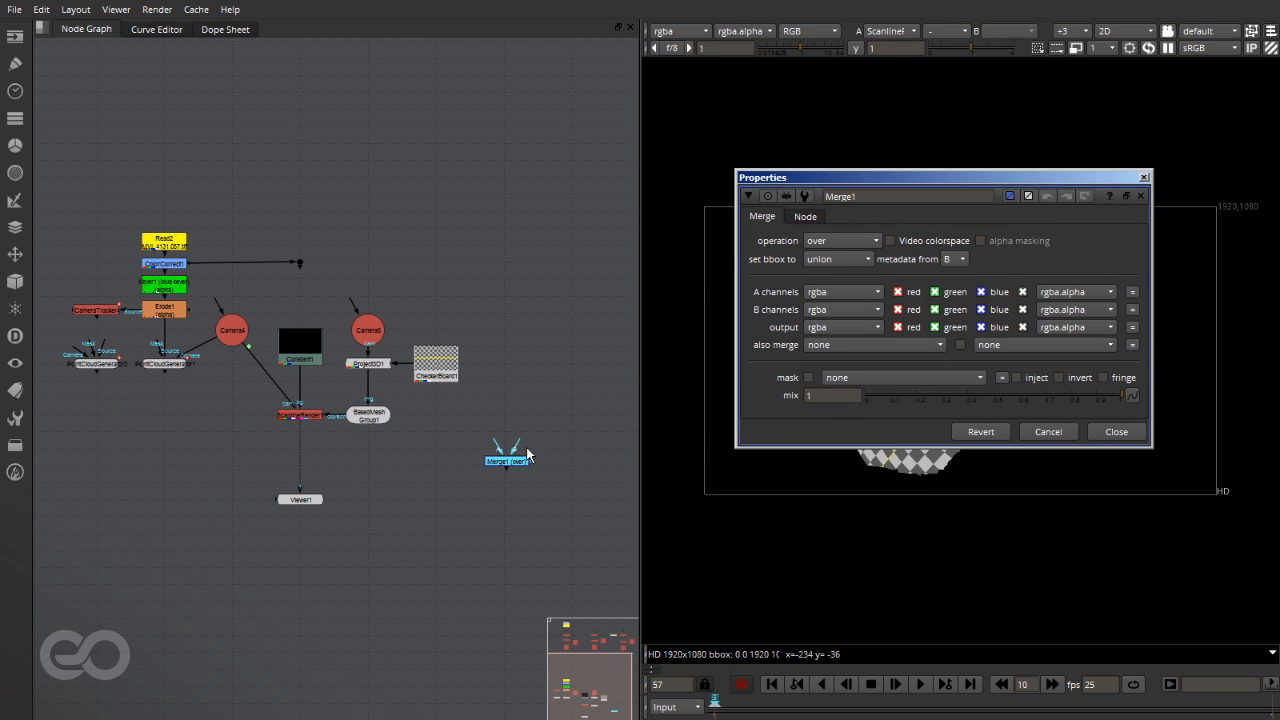
{"action": "left_click_drag", "start_coordinate": [292, 260], "coordinate": [505, 263]}
{"action": "left_click_drag", "start_coordinate": [515, 446], "coordinate": [507, 268]}
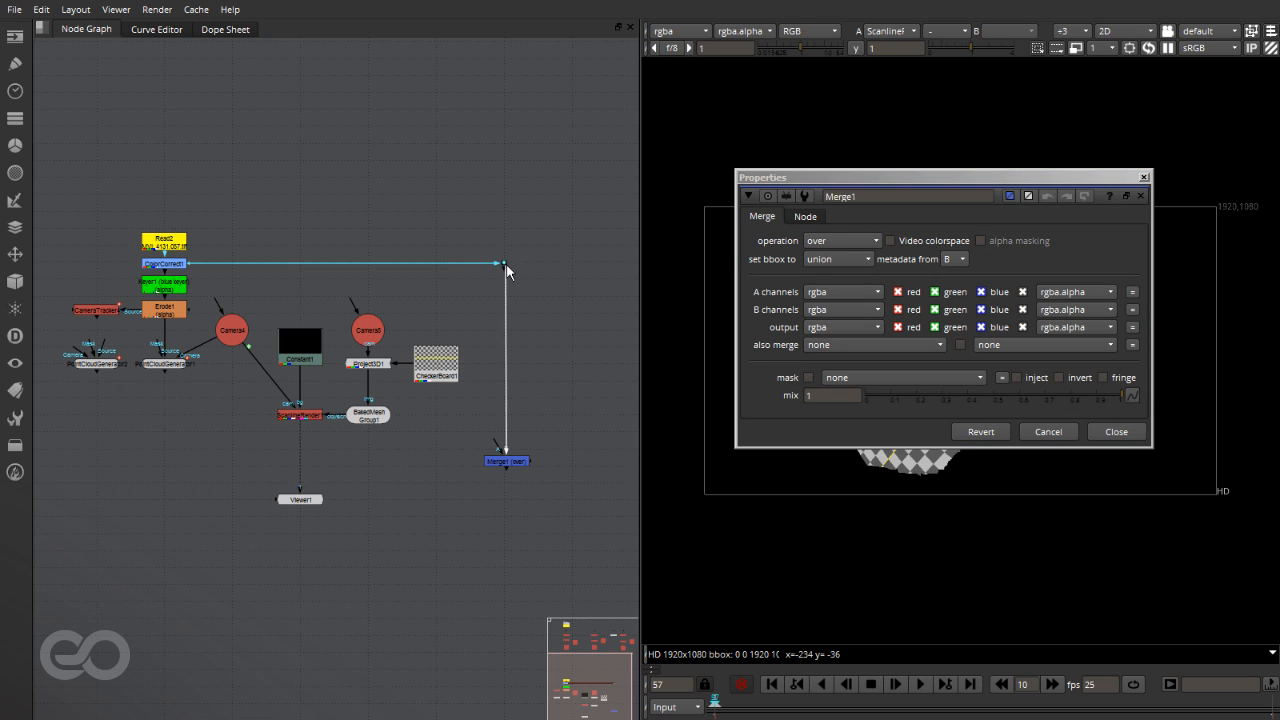
Step: Connect the Merge's A input to ScanlineRender1, route the connection through a dot, and view the Merge output
{"action": "left_click_drag", "start_coordinate": [492, 445], "coordinate": [295, 422]}
{"action": "left_click_drag", "start_coordinate": [403, 438], "coordinate": [306, 464], "text": "ctrl"}
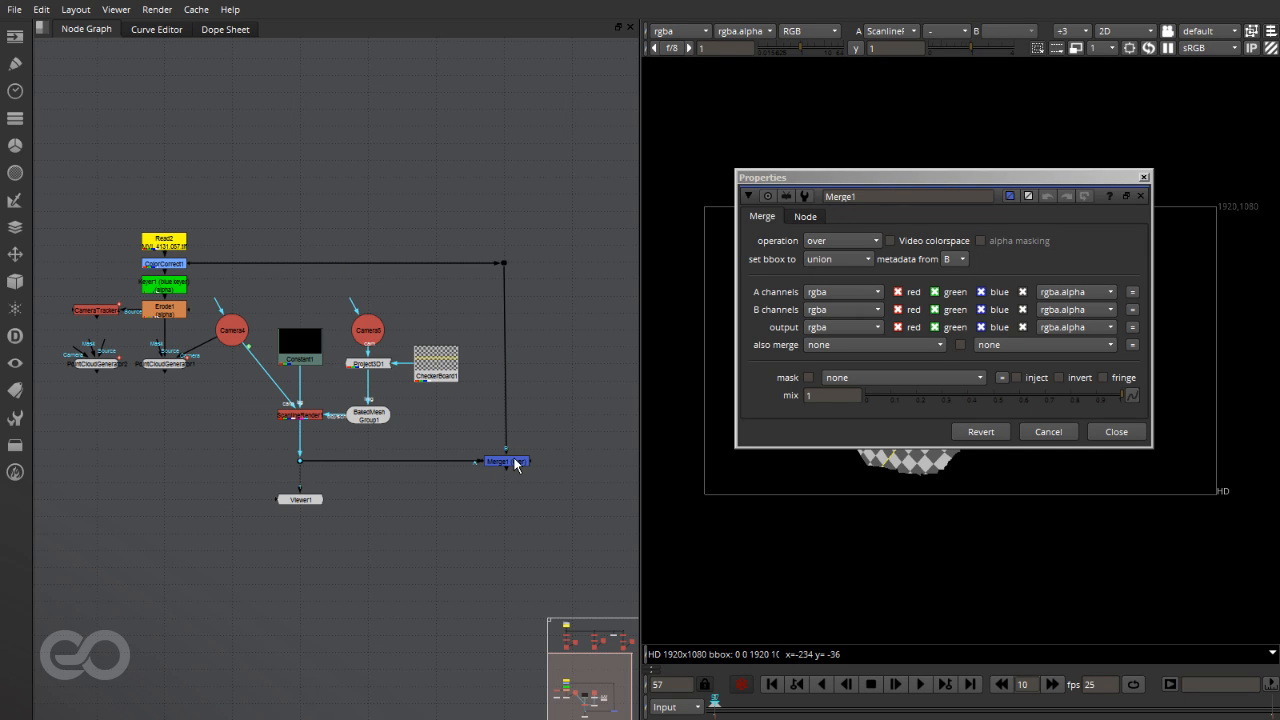
{"action": "key", "text": "1"}
{"action": "left_click_drag", "start_coordinate": [1059, 180], "coordinate": [518, 201]}
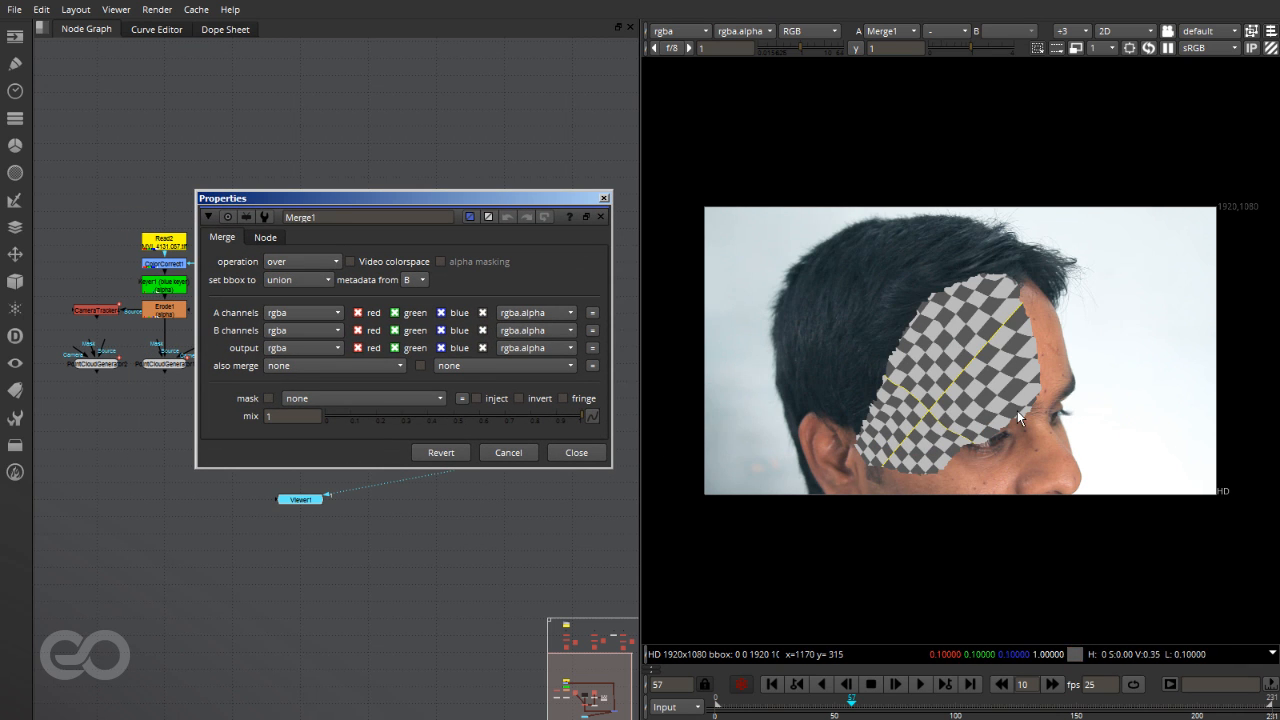
Step: Set the Merge operation to overlay and its mix to 0.725 to blend the checkerboard onto the face
{"action": "left_click_drag", "start_coordinate": [544, 413], "coordinate": [429, 422]}
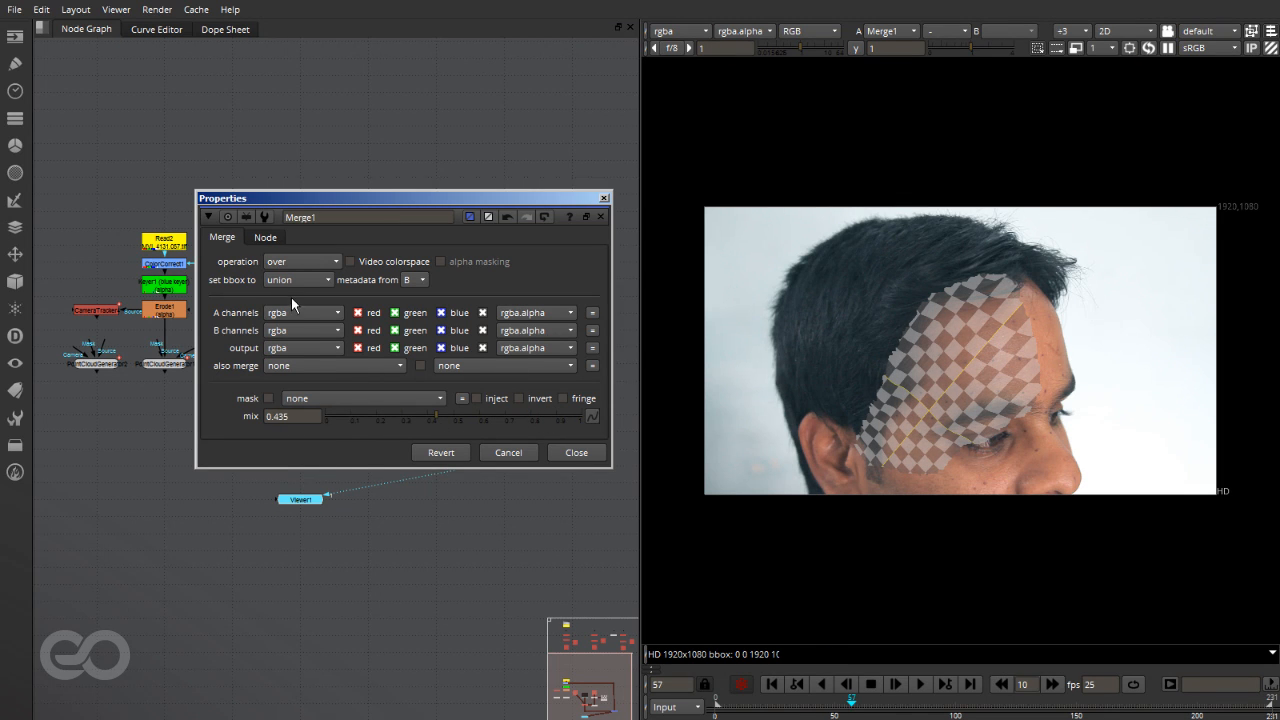
{"action": "left_click", "coordinate": [300, 262]}
{"action": "left_click", "coordinate": [300, 377]}
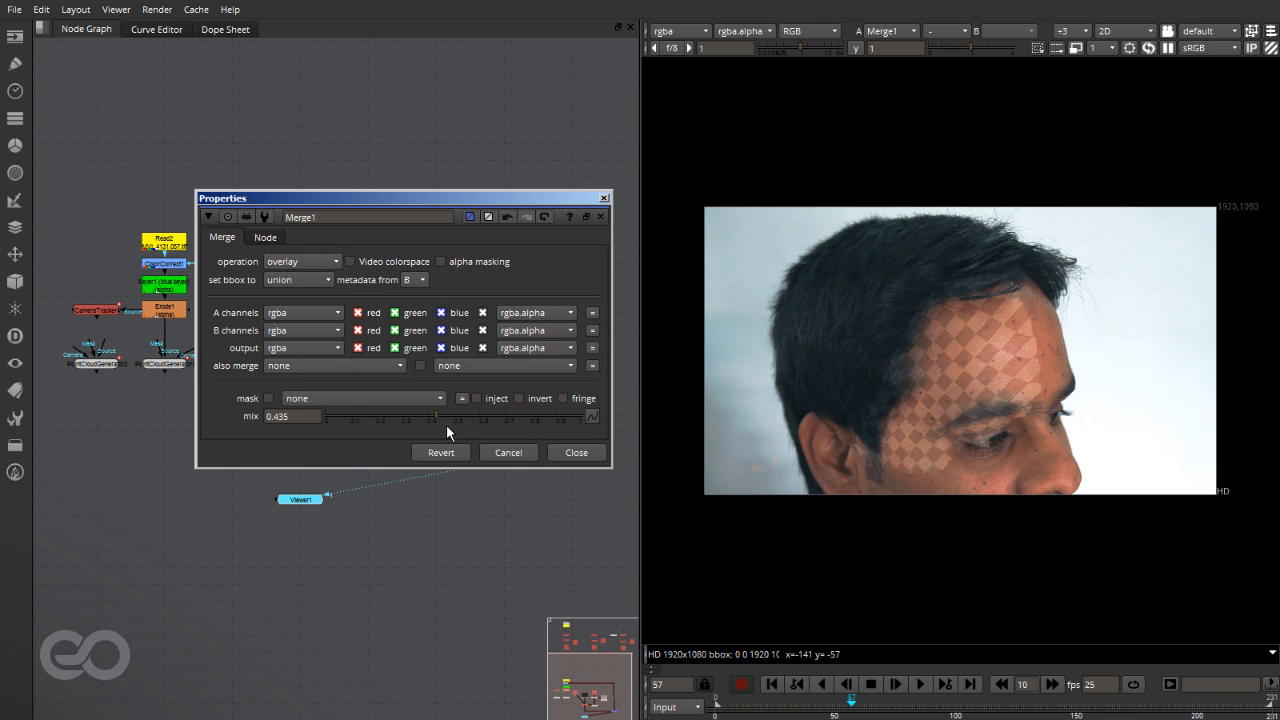
{"action": "left_click_drag", "start_coordinate": [446, 420], "coordinate": [493, 420]}
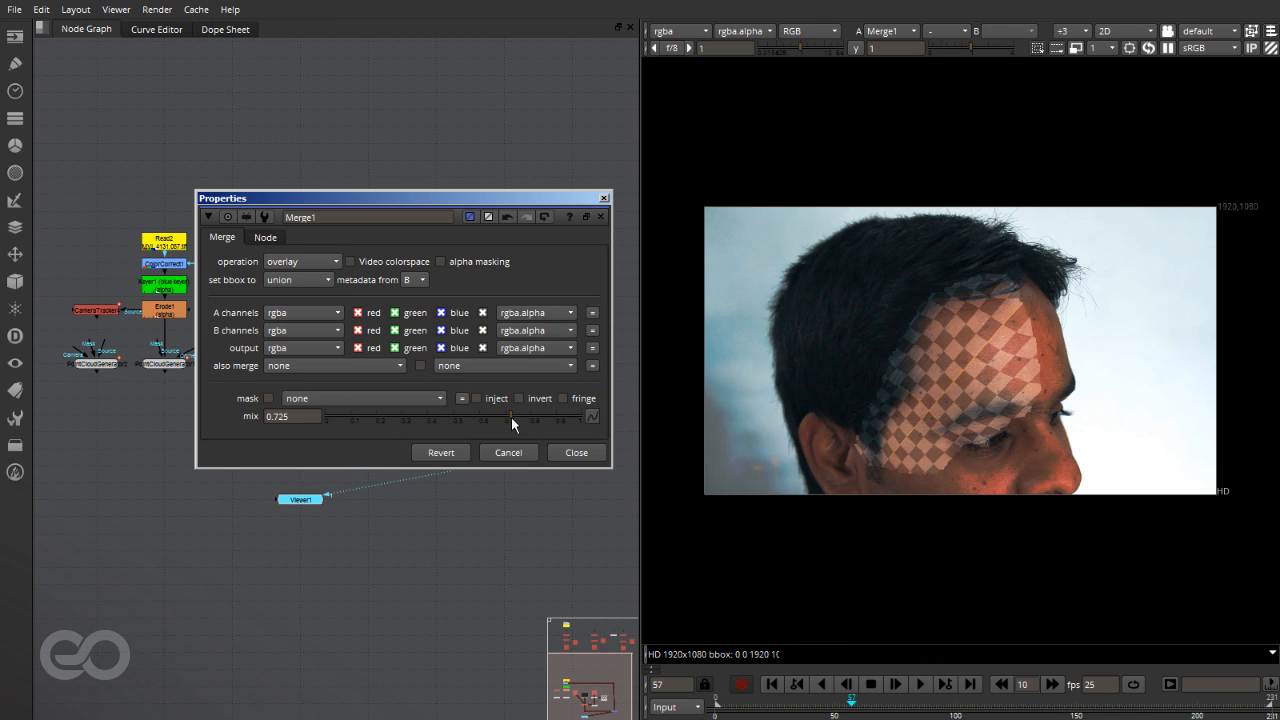
{"action": "scroll", "coordinate": [952, 409], "scroll_direction": "up", "scroll_amount": 3}
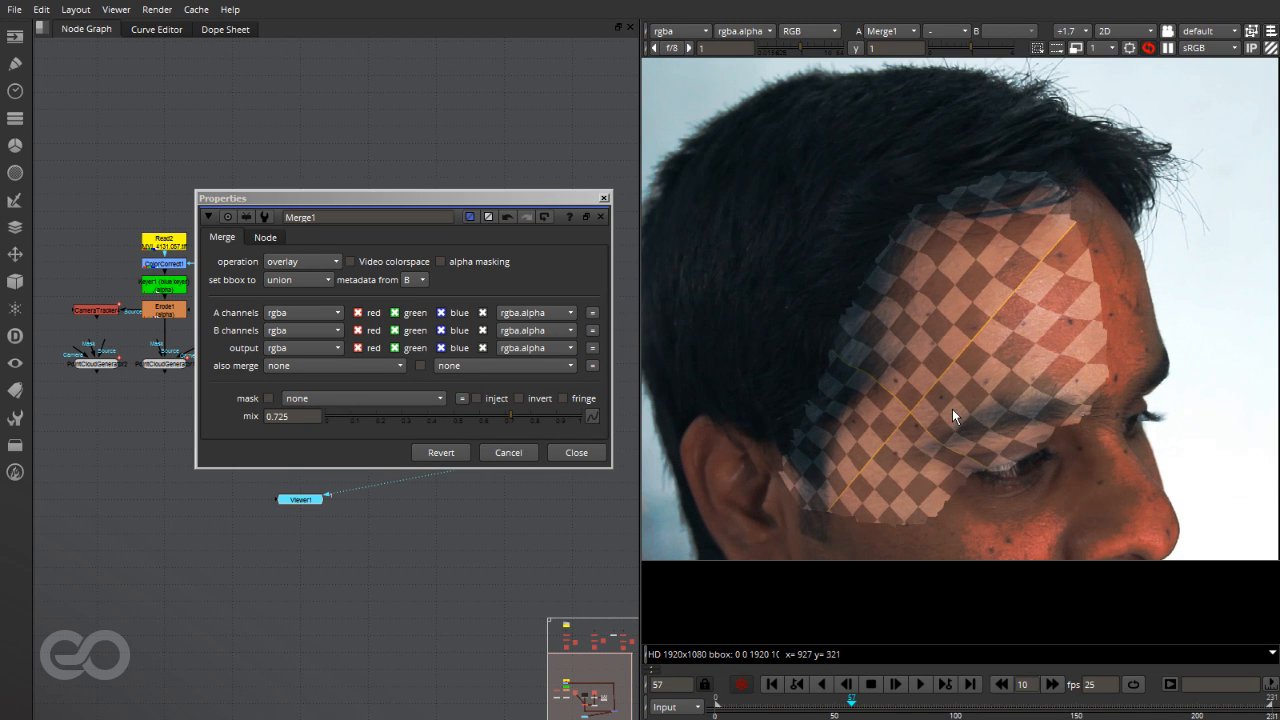
Step: Turn on the viewer's proxy mode and flipbook the Merge output in FrameCycler over frames 0-231 using the proxy
{"action": "left_click", "coordinate": [1077, 47]}
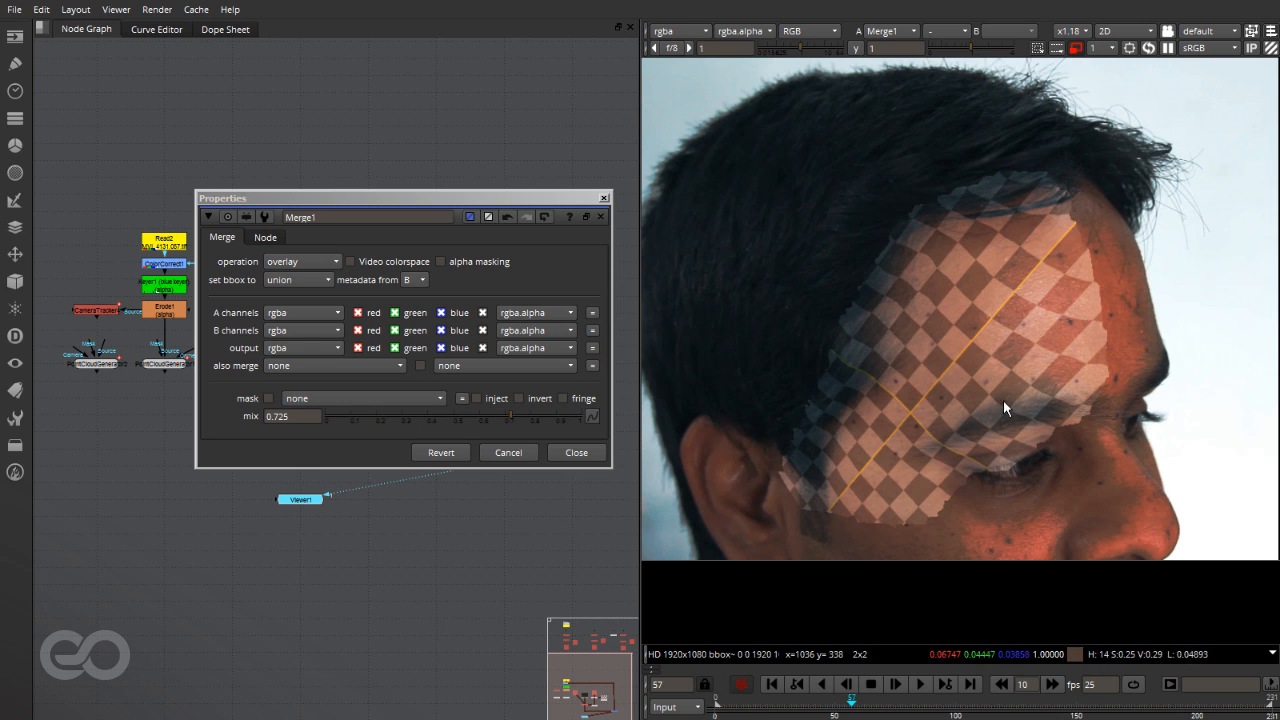
{"action": "left_click_drag", "start_coordinate": [318, 200], "coordinate": [726, 145]}
{"action": "left_click", "coordinate": [507, 463]}
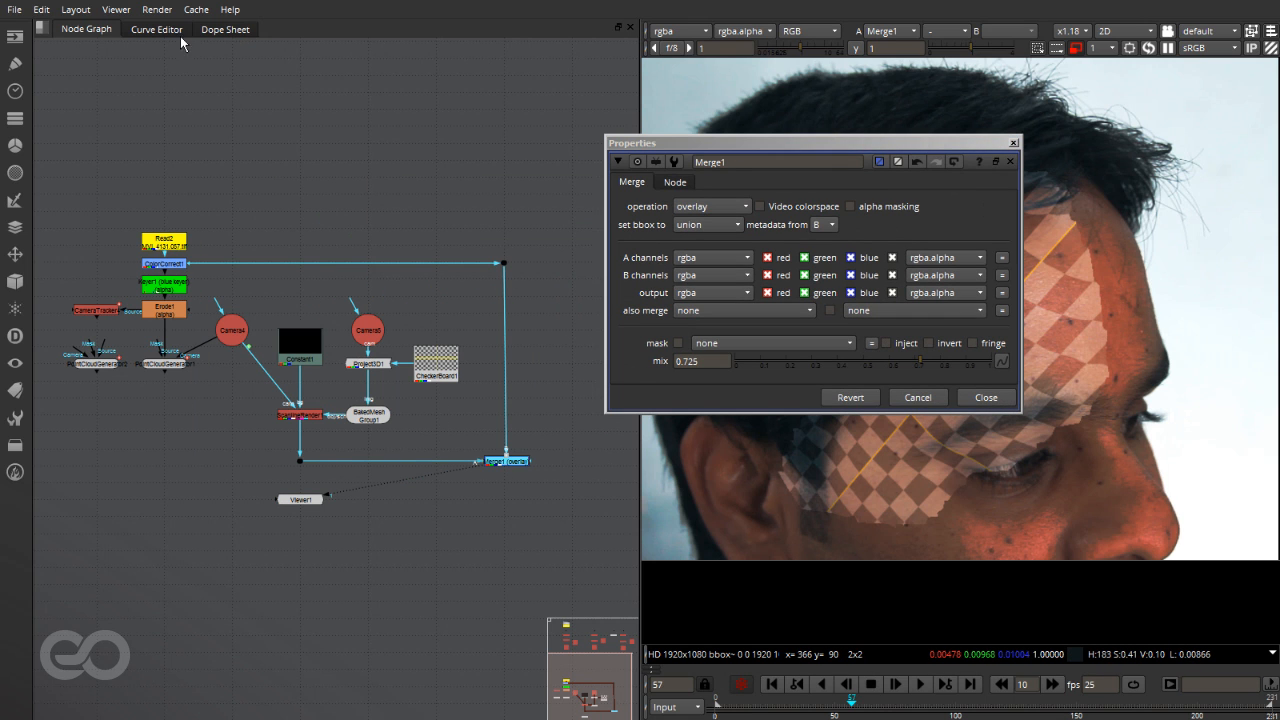
{"action": "left_click", "coordinate": [157, 9]}
{"action": "left_click", "coordinate": [175, 100]}
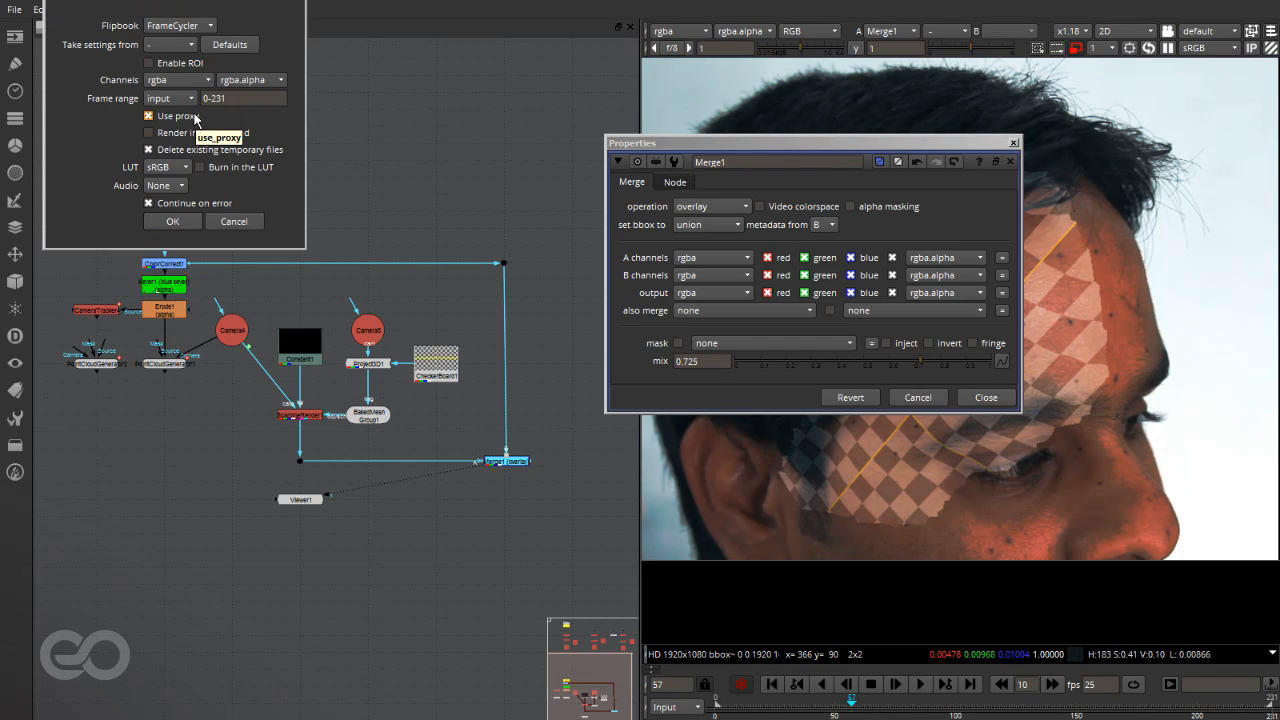
{"action": "left_click", "coordinate": [172, 222]}
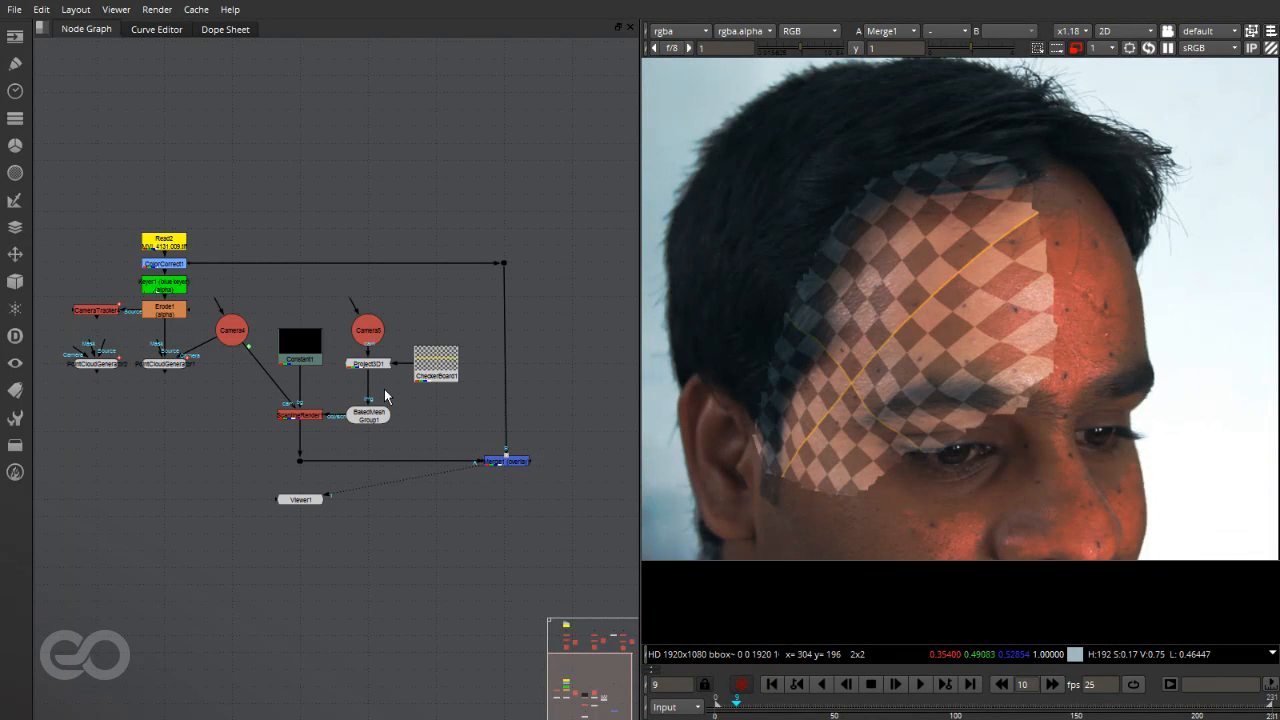
Step: Examine the checkerboard composite in the viewer and the node tree leading into the Merge node
{"action": "scroll", "coordinate": [384, 389], "scroll_direction": "down", "scroll_amount": 1}
{"action": "scroll", "coordinate": [480, 456], "scroll_direction": "up", "scroll_amount": 3}
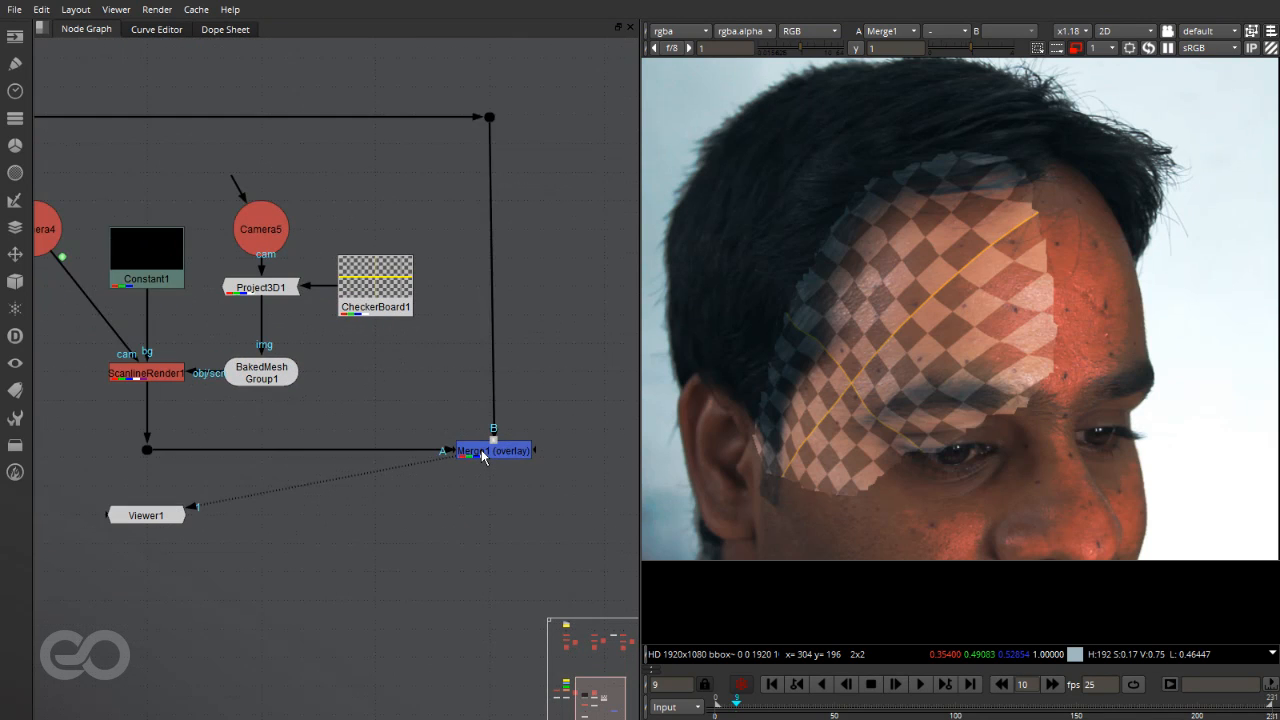
{"action": "left_click", "coordinate": [482, 455]}
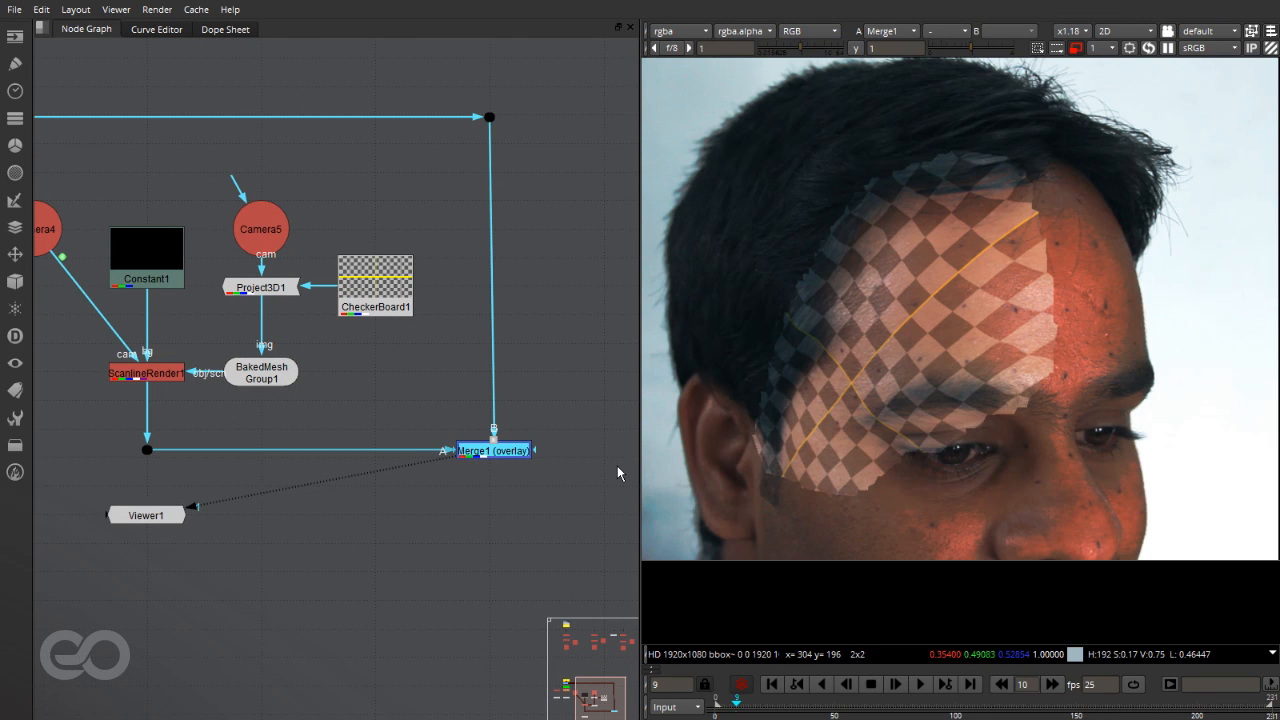
{"action": "scroll", "coordinate": [945, 324], "scroll_direction": "up", "scroll_amount": 2}
{"action": "scroll", "coordinate": [945, 324], "scroll_direction": "down", "scroll_amount": 5}
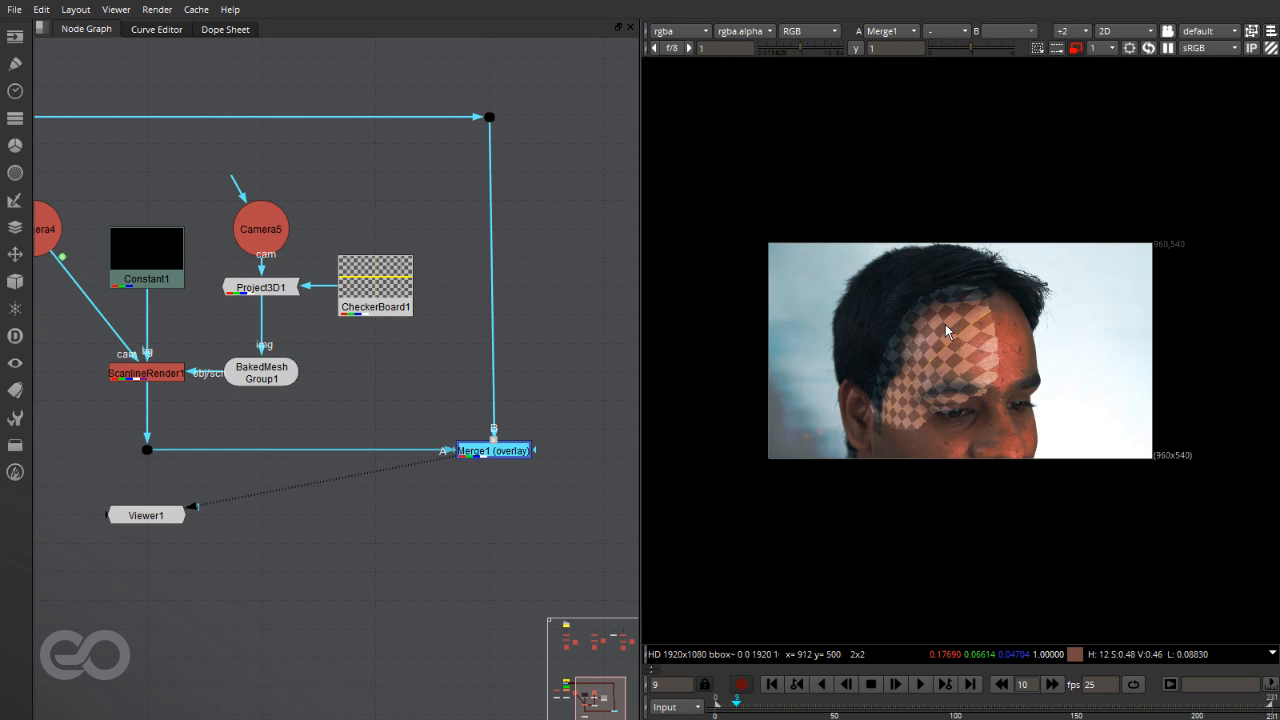
{"action": "scroll", "coordinate": [905, 355], "scroll_direction": "up", "scroll_amount": 3}
{"action": "left_click", "coordinate": [407, 535]}
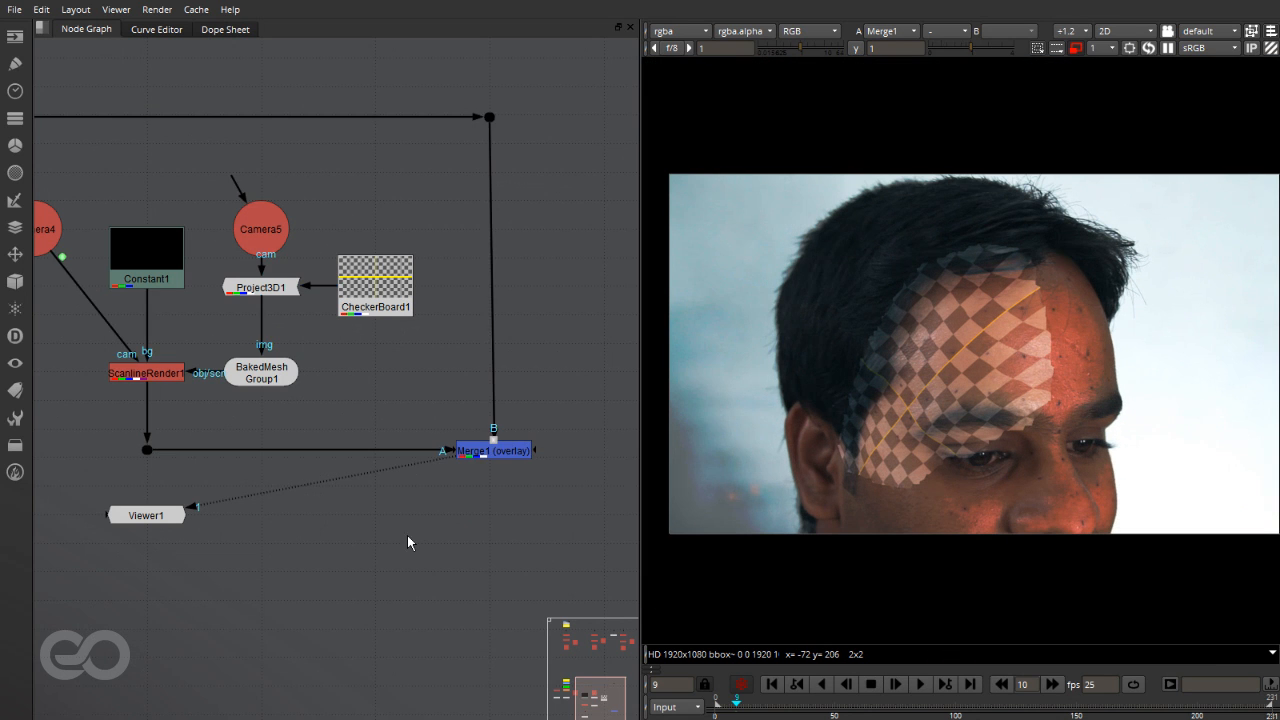
{"action": "scroll", "coordinate": [416, 368], "scroll_direction": "down", "scroll_amount": 4}
{"action": "scroll", "coordinate": [290, 364], "scroll_direction": "up", "scroll_amount": 4}
{"action": "scroll", "coordinate": [140, 361], "scroll_direction": "down", "scroll_amount": 1}
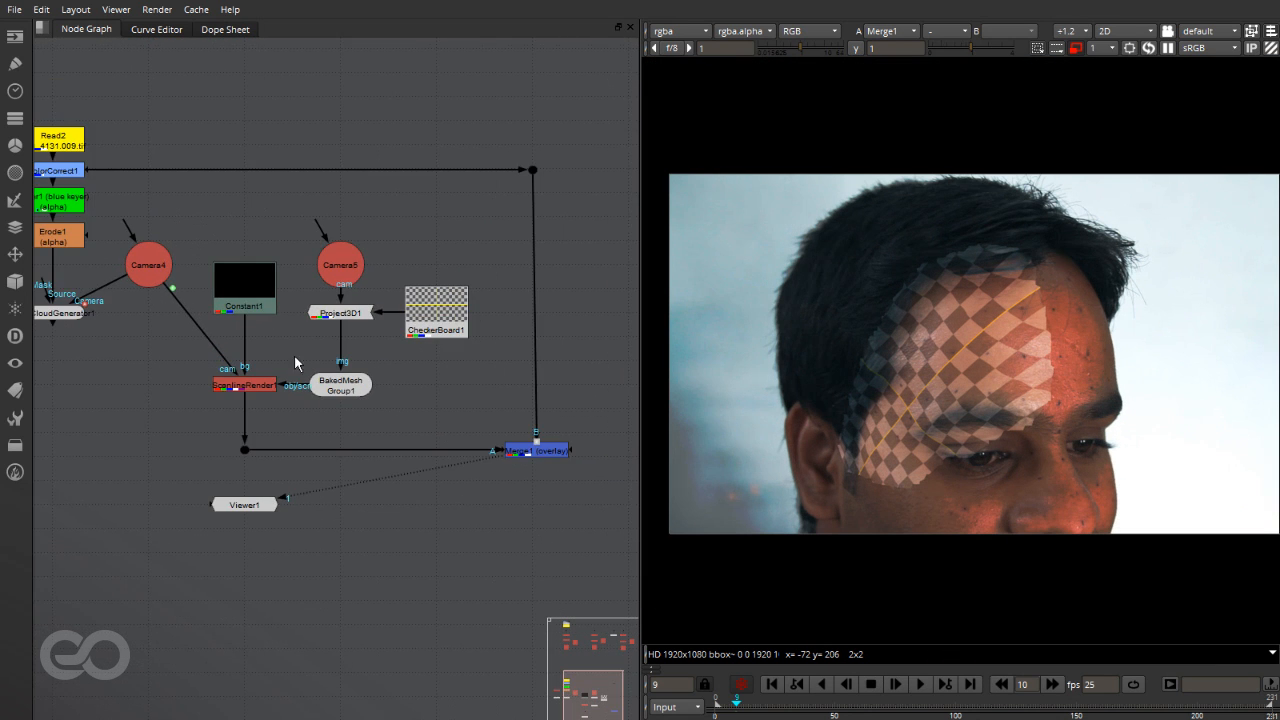
{"action": "scroll", "coordinate": [405, 368], "scroll_direction": "up", "scroll_amount": 1}
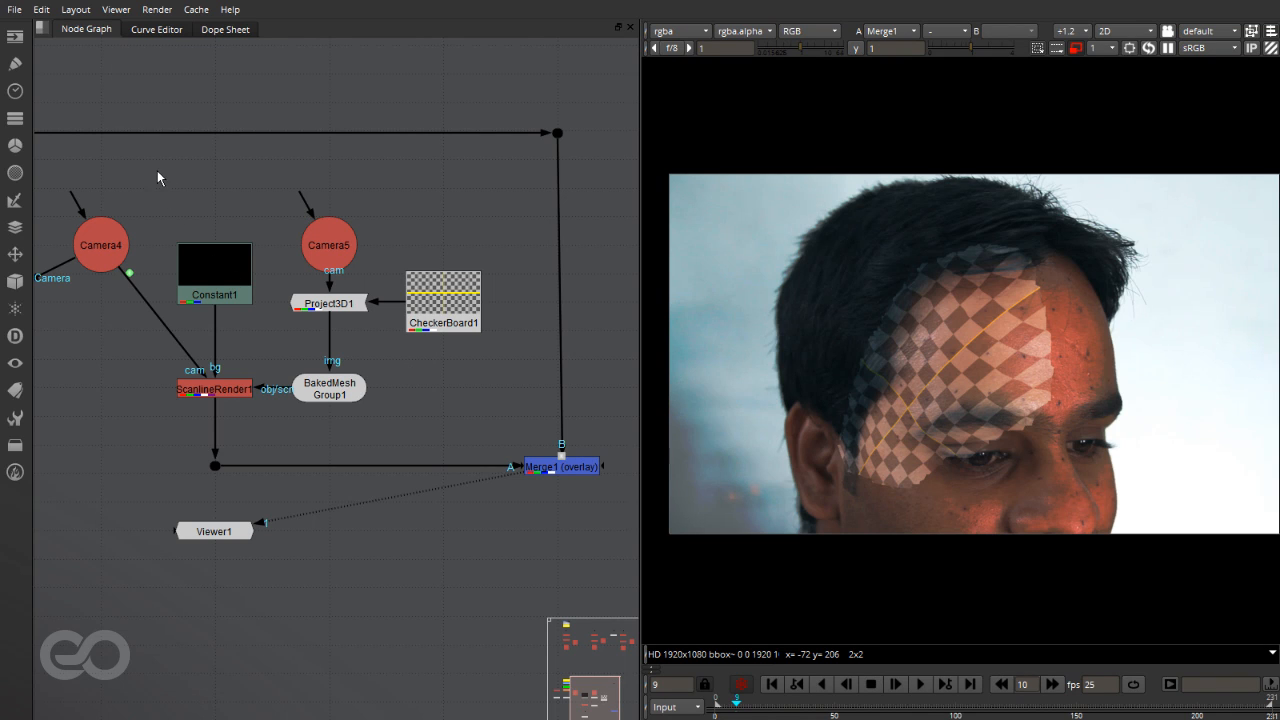
{"action": "mouse_move", "coordinate": [206, 283]}
{"action": "left_mouse_down"}
{"action": "mouse_move", "coordinate": [207, 254]}
{"action": "mouse_move", "coordinate": [212, 314]}
{"action": "mouse_move", "coordinate": [217, 278]}
{"action": "left_mouse_up"}
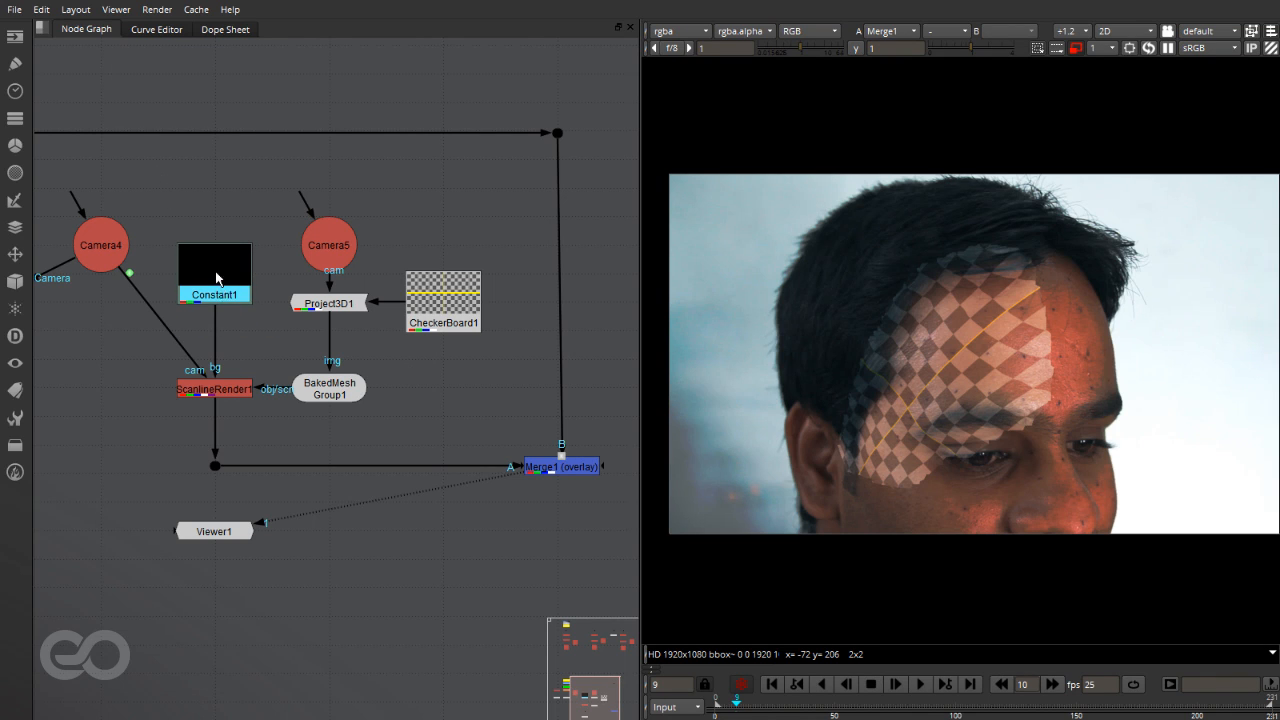
{"action": "scroll", "coordinate": [171, 259], "scroll_direction": "down", "scroll_amount": 2}
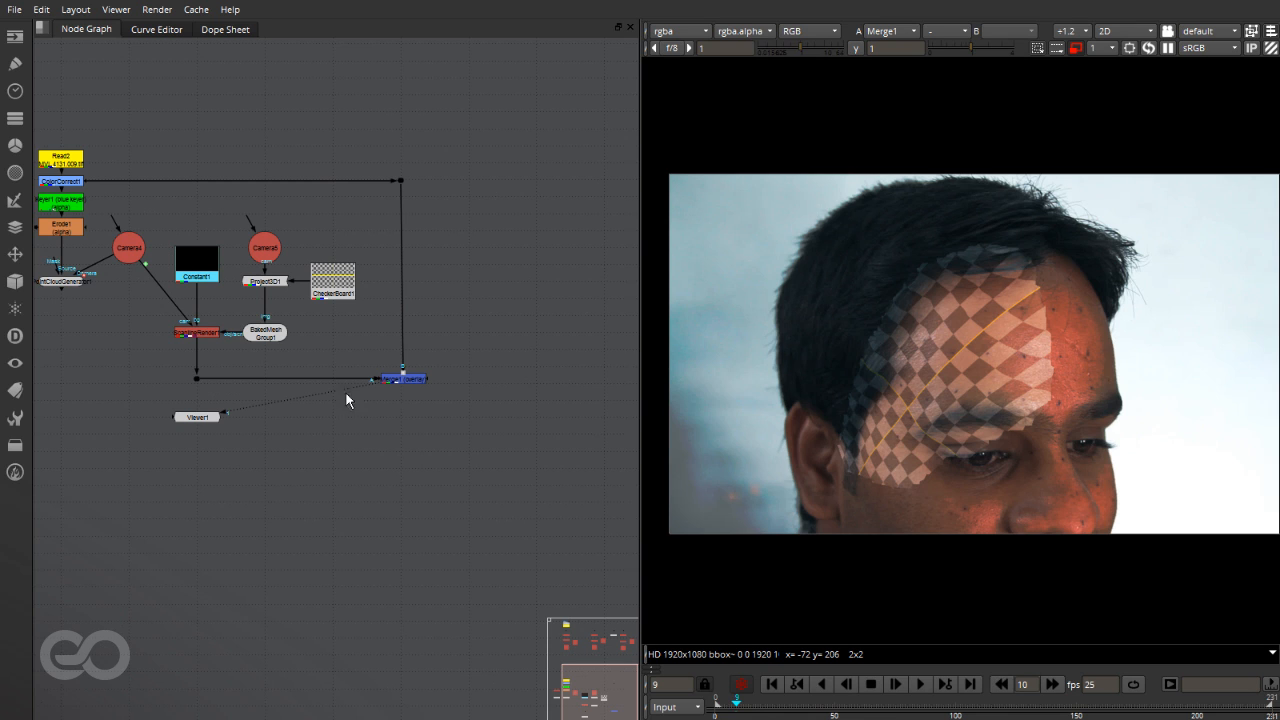
Step: Move the Viewer node below the Merge and align the Merge vertically under the footage dot
{"action": "left_click", "coordinate": [405, 383]}
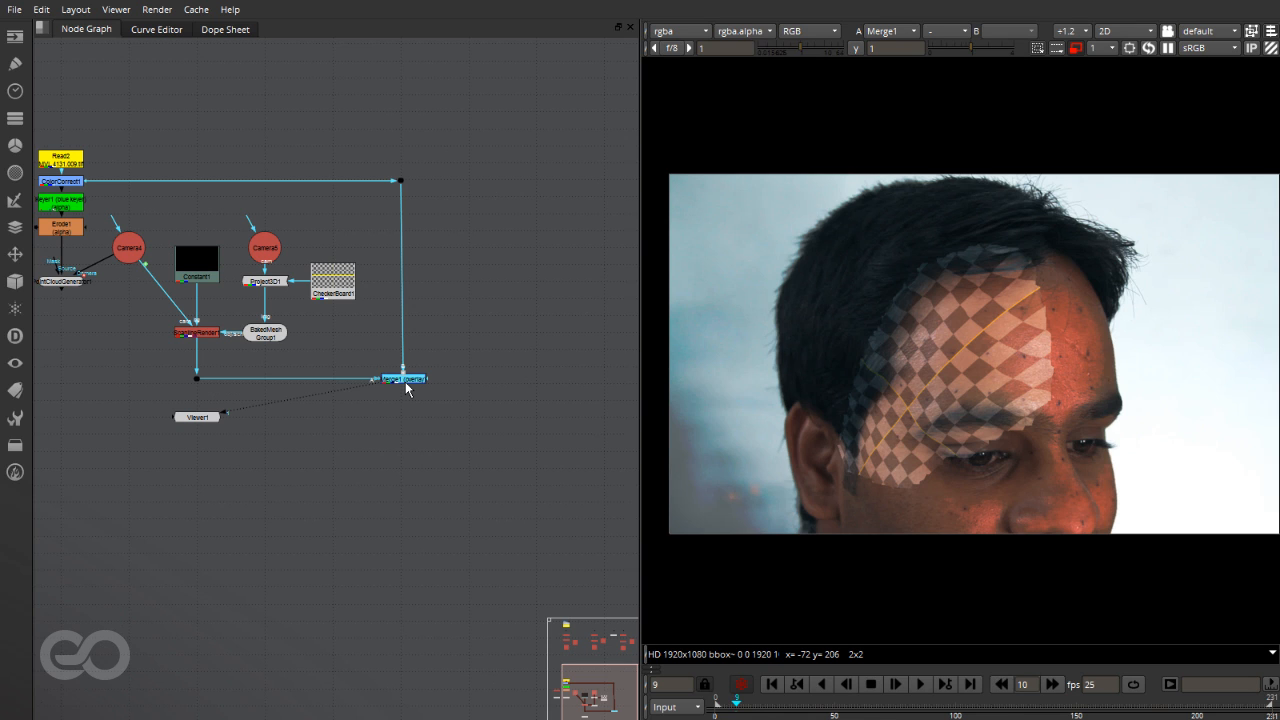
{"action": "left_click_drag", "start_coordinate": [188, 424], "coordinate": [391, 610]}
{"action": "left_click", "coordinate": [478, 533]}
{"action": "scroll", "coordinate": [374, 377], "scroll_direction": "up", "scroll_amount": 2}
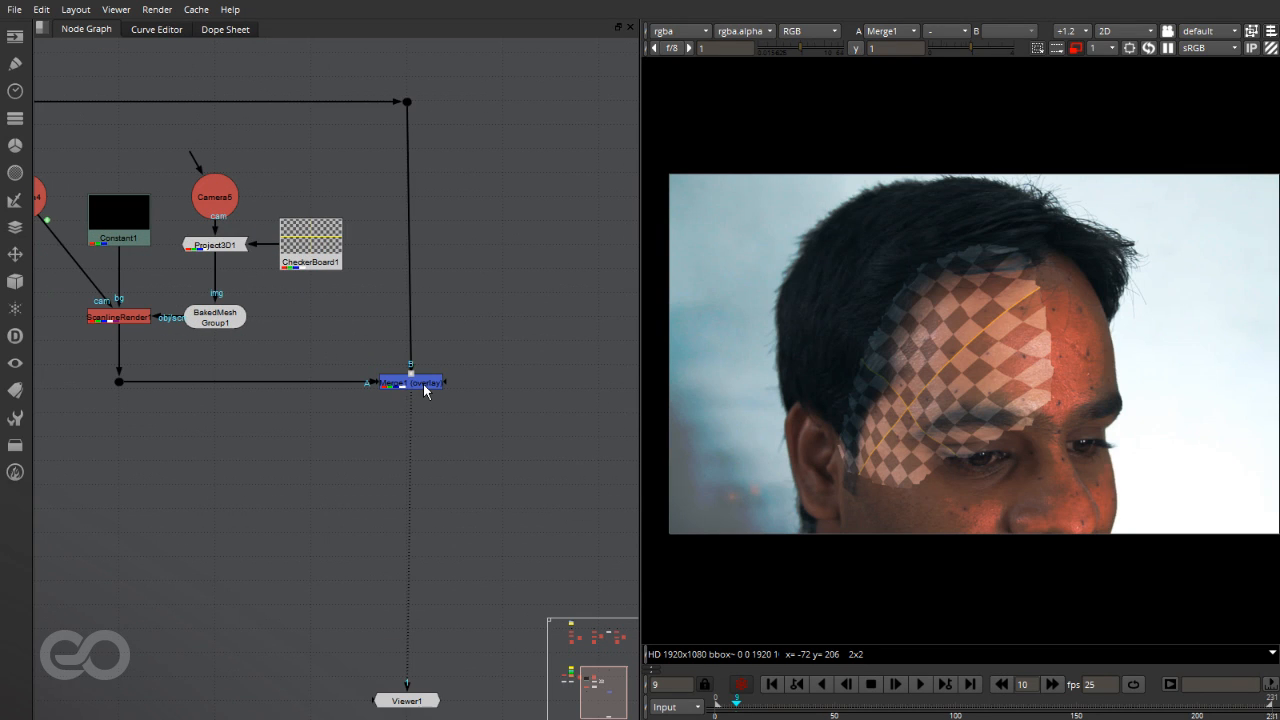
{"action": "left_click_drag", "start_coordinate": [425, 390], "coordinate": [420, 391]}
Step: Enable alpha masking on the Merge node, close its properties and inspect the composite on the face
{"action": "double_click", "coordinate": [414, 387]}
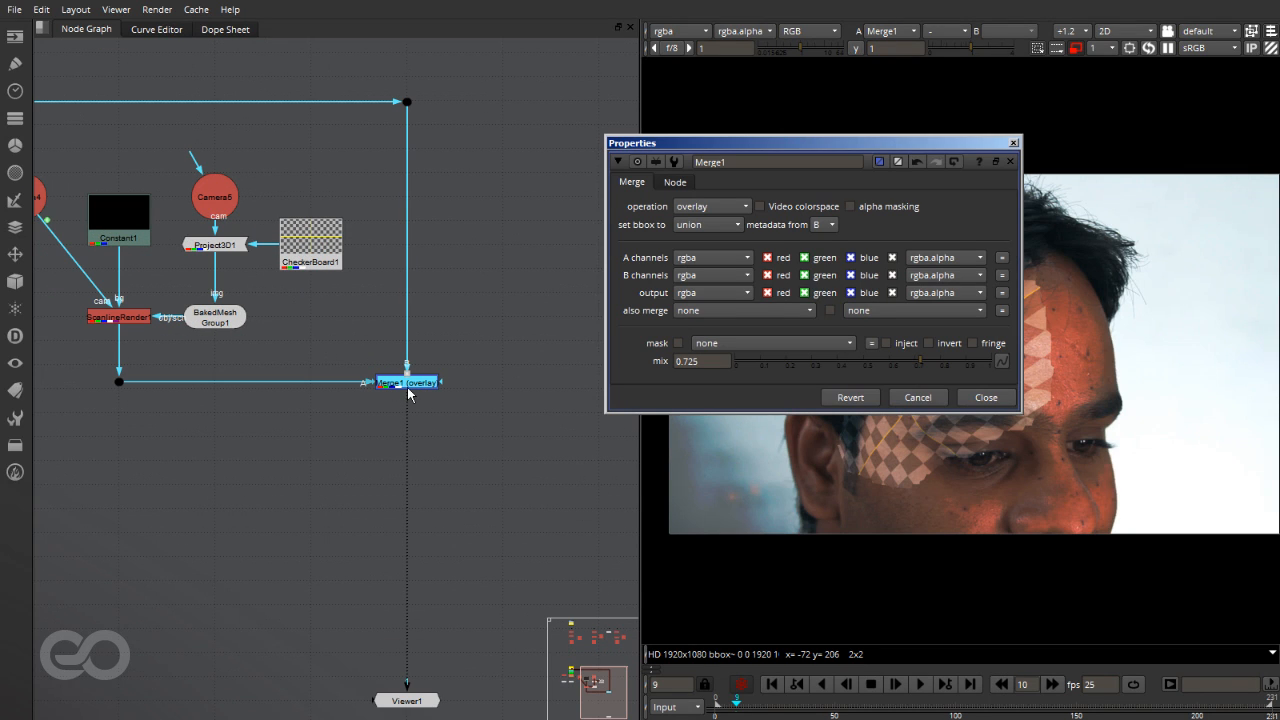
{"action": "left_click", "coordinate": [867, 209]}
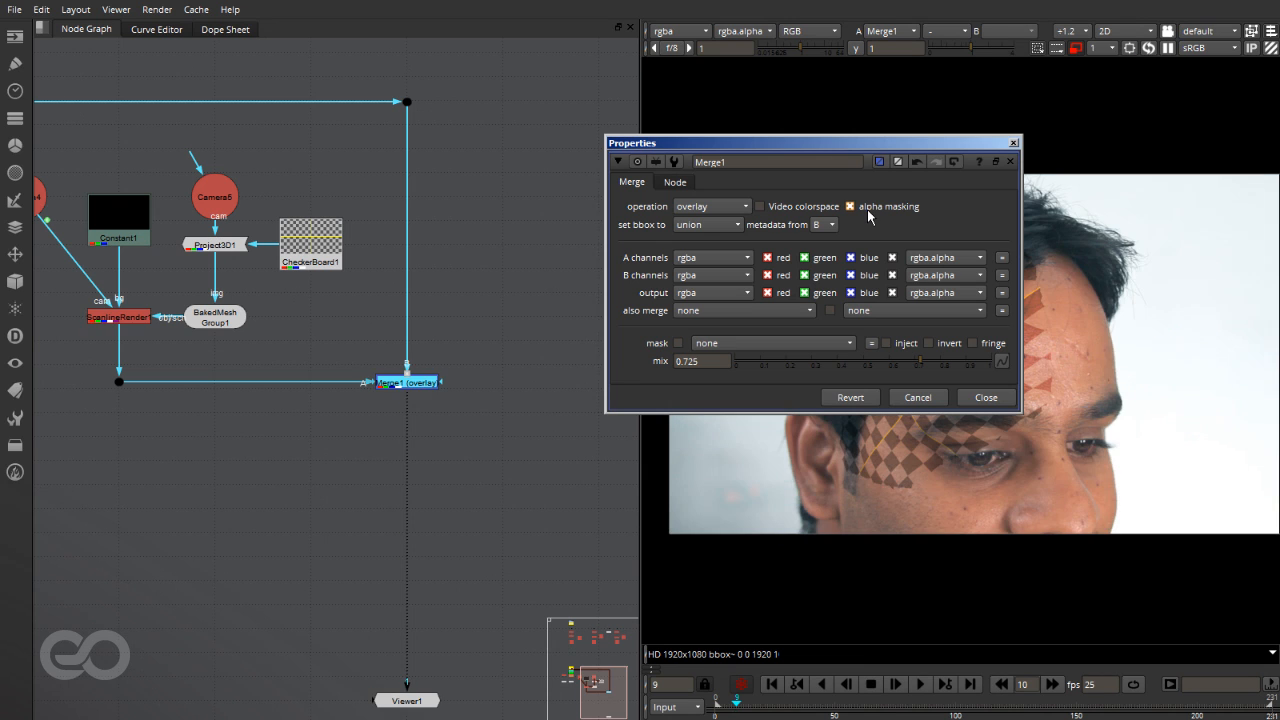
{"action": "left_click", "coordinate": [978, 395]}
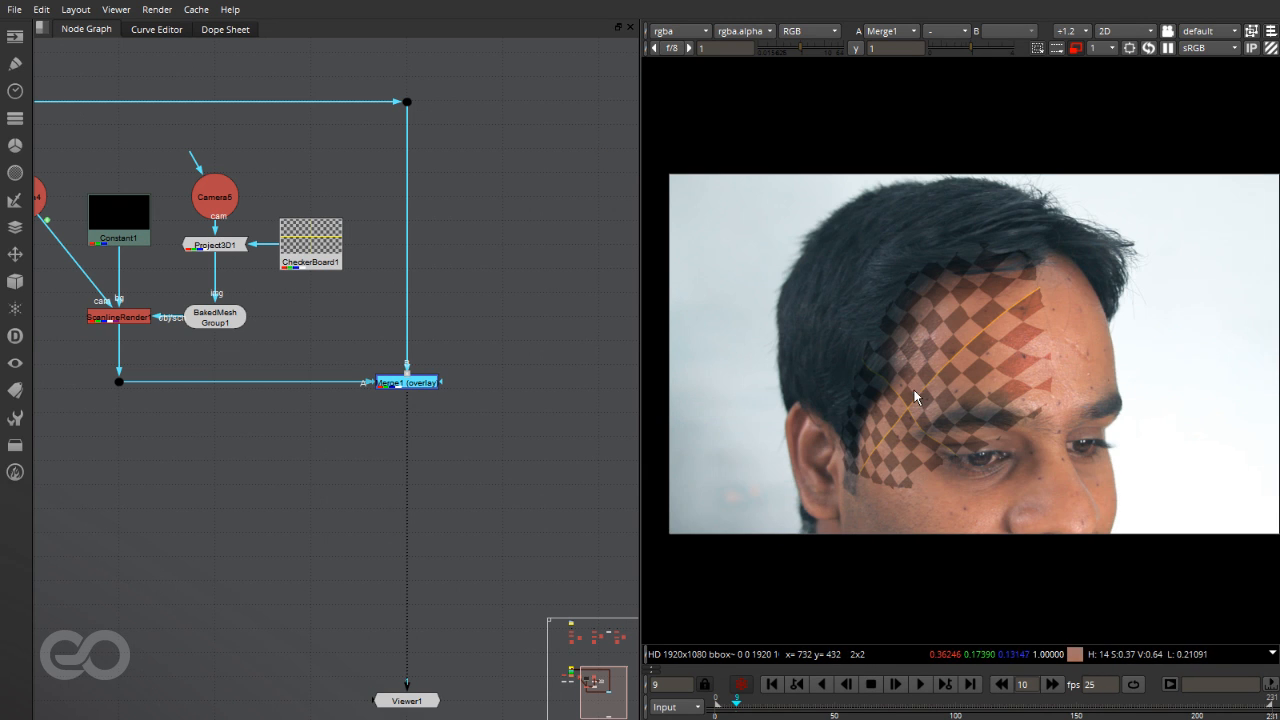
{"action": "scroll", "coordinate": [1010, 272], "scroll_direction": "up", "scroll_amount": 3}
{"action": "scroll", "coordinate": [940, 300], "scroll_direction": "down", "scroll_amount": 3}
{"action": "scroll", "coordinate": [911, 425], "scroll_direction": "down", "scroll_amount": 3}
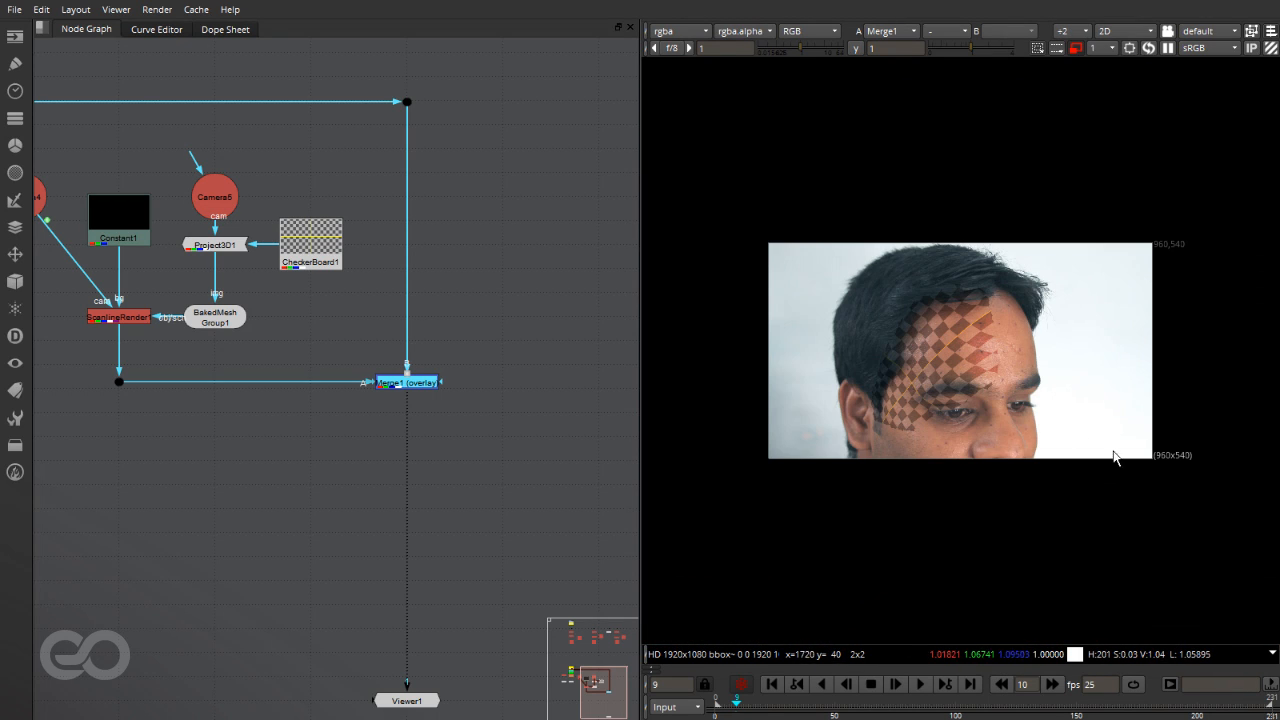
{"action": "scroll", "coordinate": [1110, 393], "scroll_direction": "up", "scroll_amount": 4}
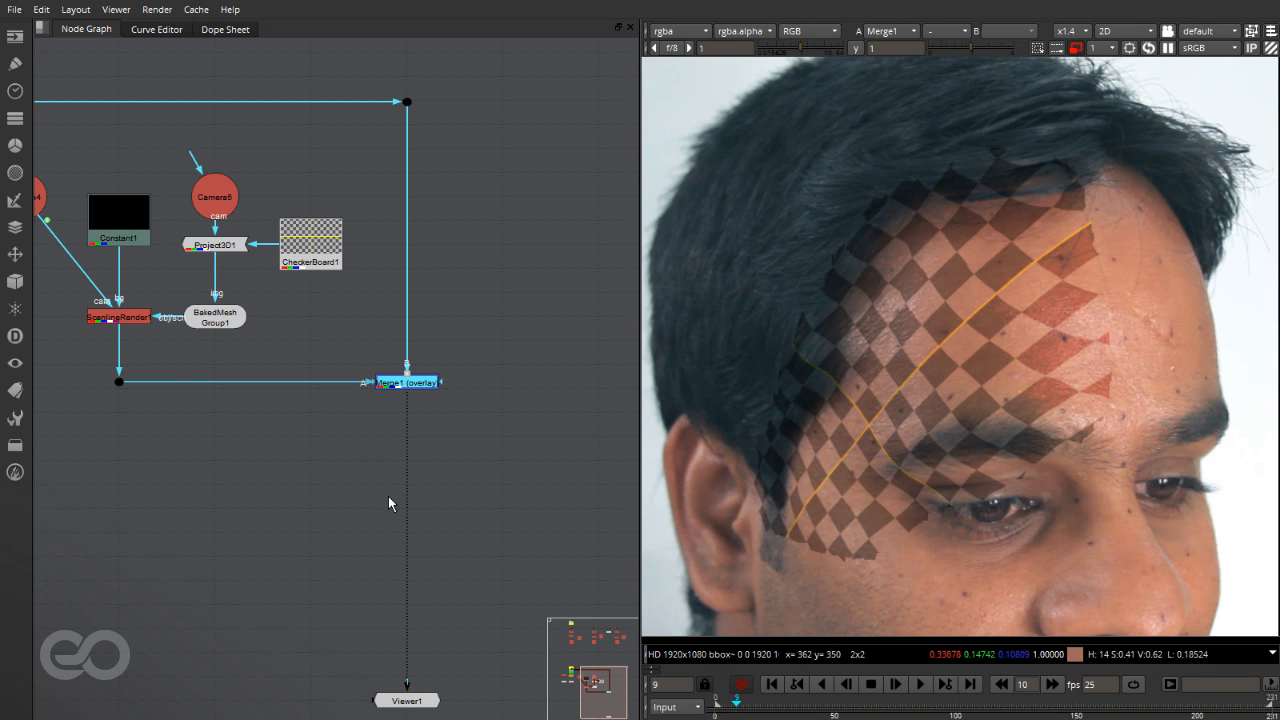
Step: Review ScanlineRender1's render and sampling settings against a close view of the checkerboard edges
{"action": "scroll", "coordinate": [391, 500], "scroll_direction": "down", "scroll_amount": 5}
{"action": "scroll", "coordinate": [296, 437], "scroll_direction": "up", "scroll_amount": 6}
{"action": "double_click", "coordinate": [294, 426]}
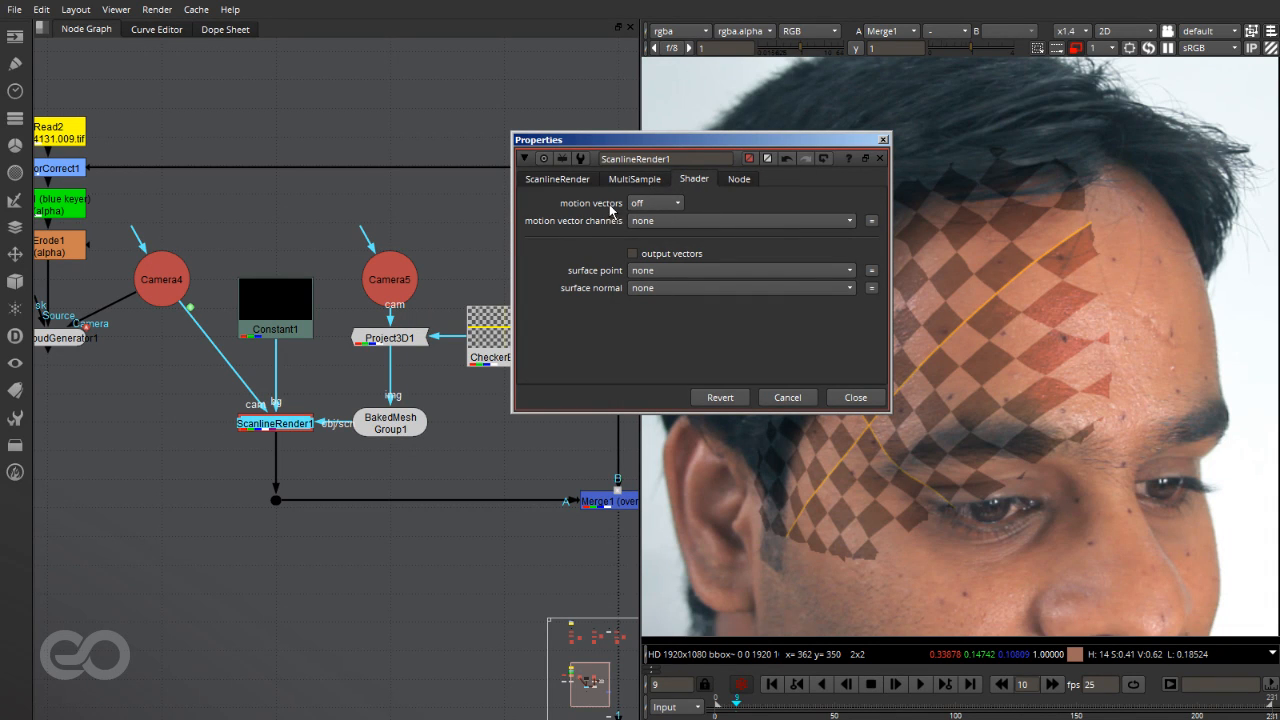
{"action": "left_click", "coordinate": [622, 180]}
{"action": "left_click", "coordinate": [545, 180]}
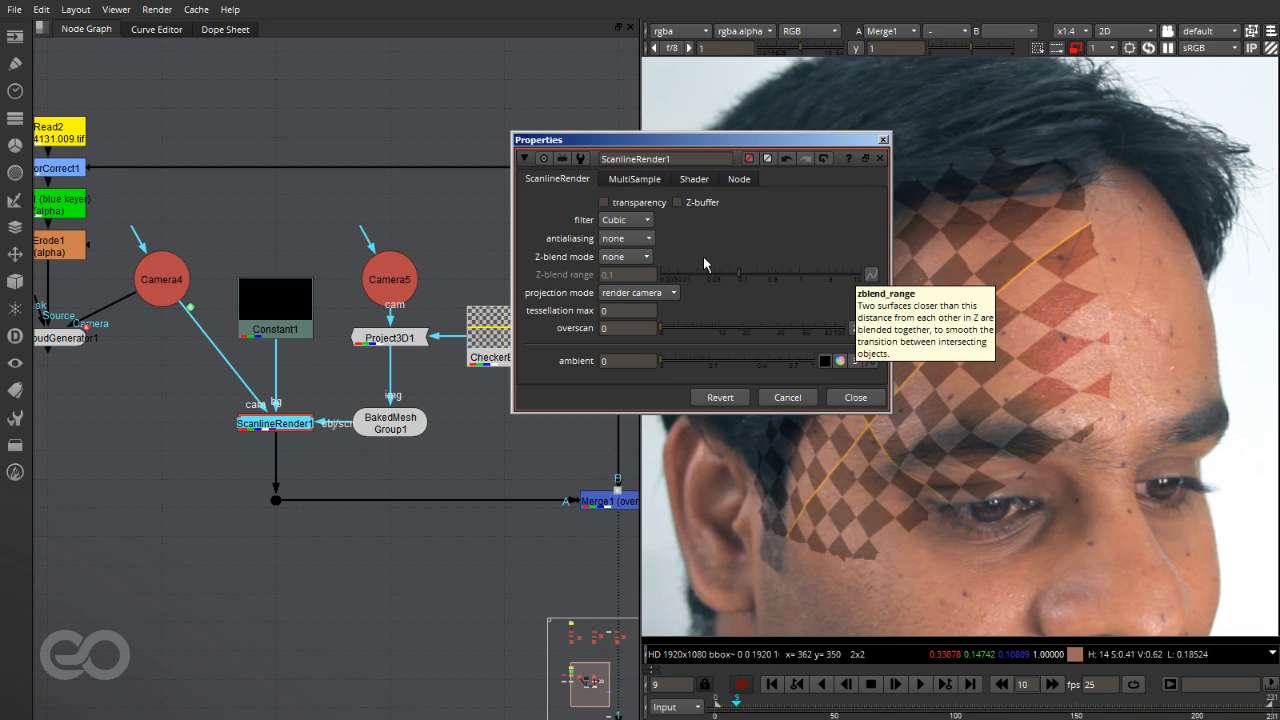
{"action": "scroll", "coordinate": [990, 307], "scroll_direction": "up", "scroll_amount": 5}
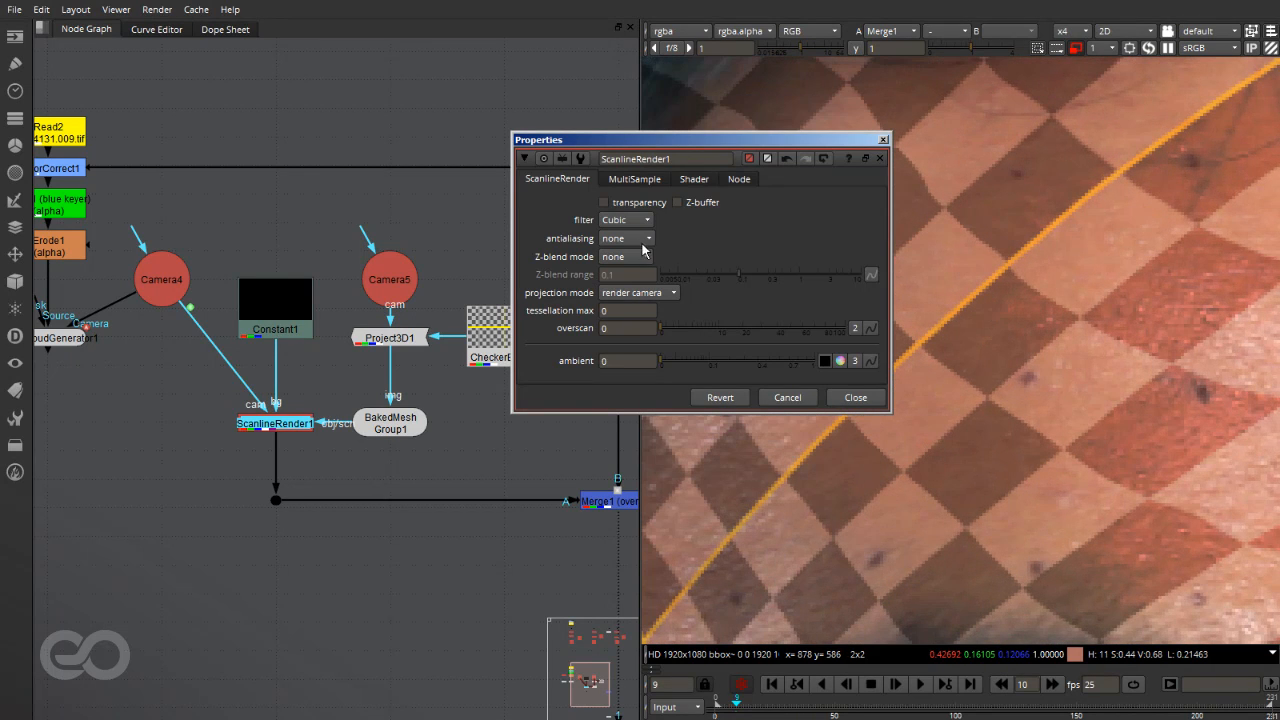
{"action": "scroll", "coordinate": [995, 306], "scroll_direction": "down", "scroll_amount": 3}
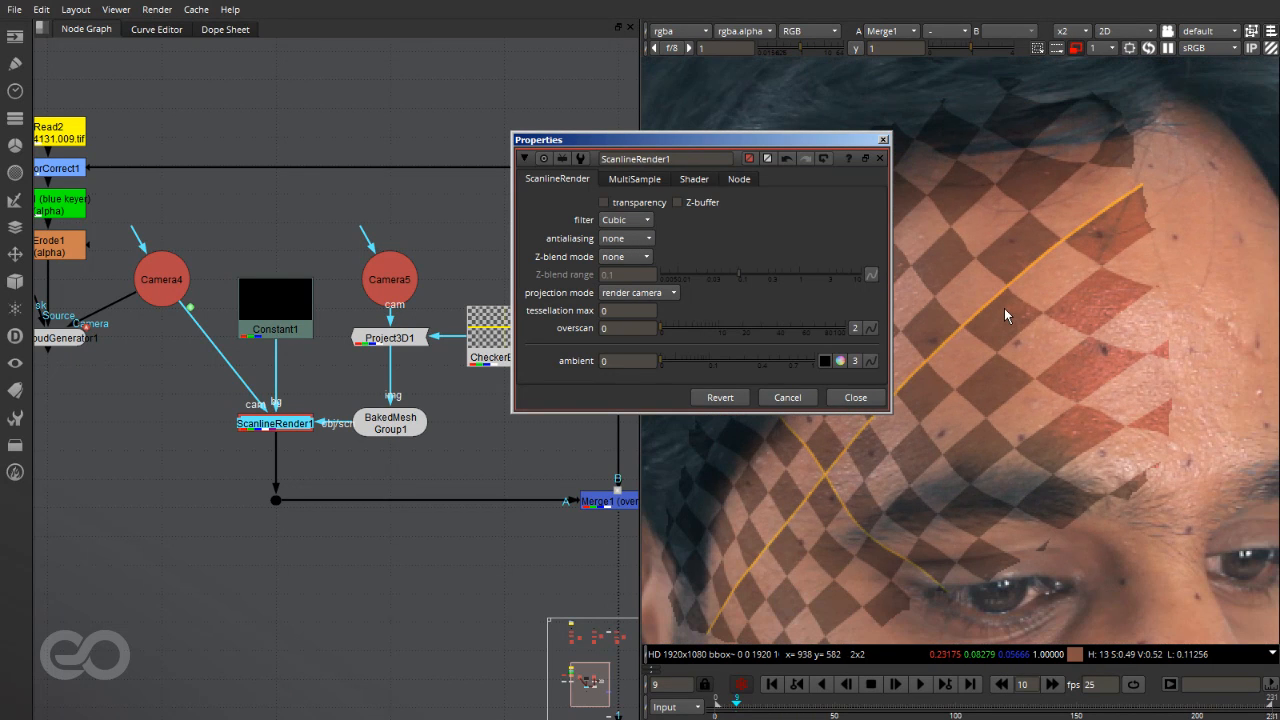
{"action": "left_click", "coordinate": [850, 397]}
{"action": "left_click", "coordinate": [266, 531]}
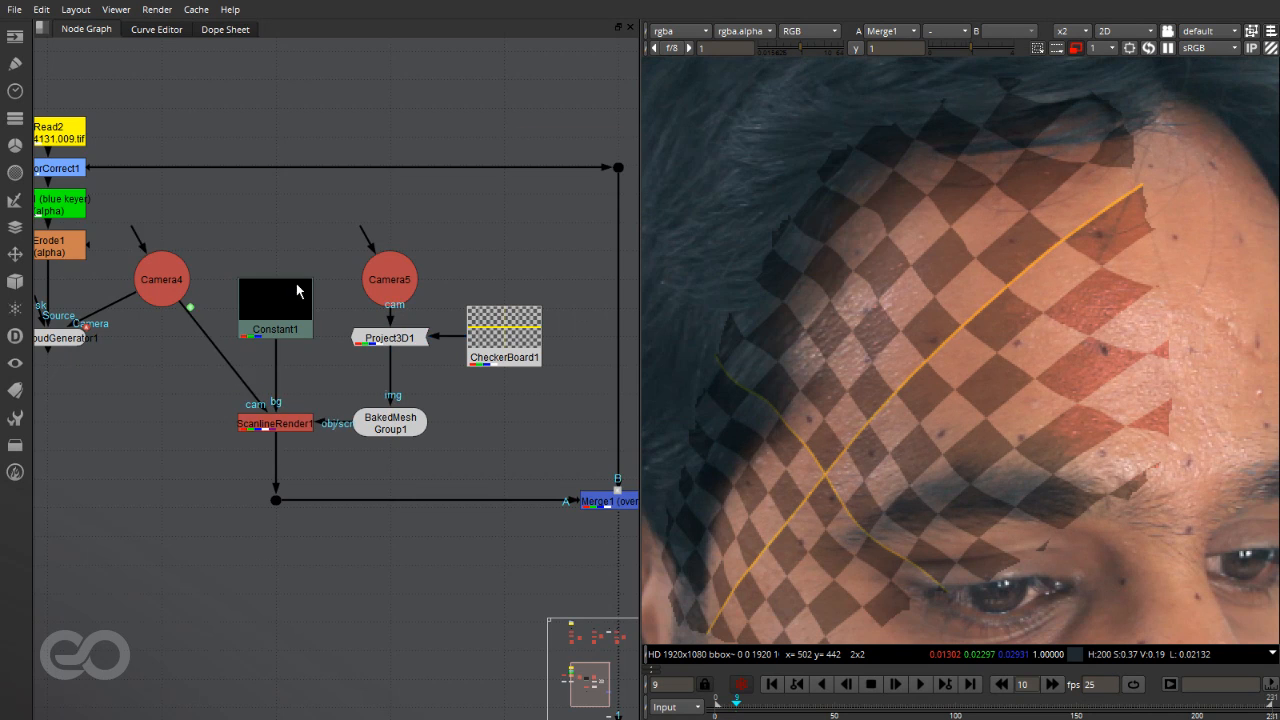
Step: Move the Constant, projection, ScanlineRender and Merge nodes together further down, away from Camera4
{"action": "scroll", "coordinate": [285, 240], "scroll_direction": "down", "scroll_amount": 5}
{"action": "scroll", "coordinate": [300, 255], "scroll_direction": "up", "scroll_amount": 3}
{"action": "left_click_drag", "start_coordinate": [224, 212], "coordinate": [552, 426]}
{"action": "left_click_drag", "start_coordinate": [408, 286], "coordinate": [408, 422]}
{"action": "left_click", "coordinate": [396, 352]}
Step: Route Camera4's connection to ScanlineRender1 through a dot placed below the camera and level with the render node
{"action": "left_click_drag", "start_coordinate": [229, 371], "coordinate": [187, 445], "text": "ctrl"}
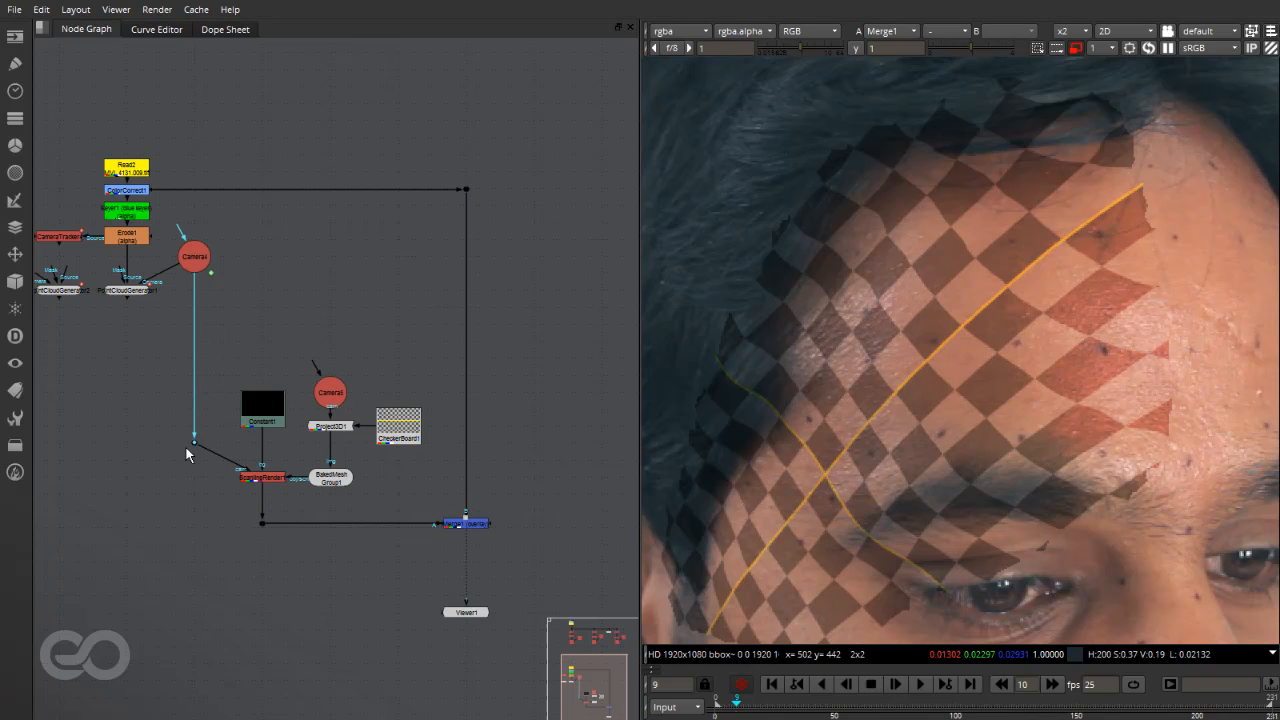
{"action": "left_click", "coordinate": [233, 441]}
{"action": "scroll", "coordinate": [268, 424], "scroll_direction": "up", "scroll_amount": 3}
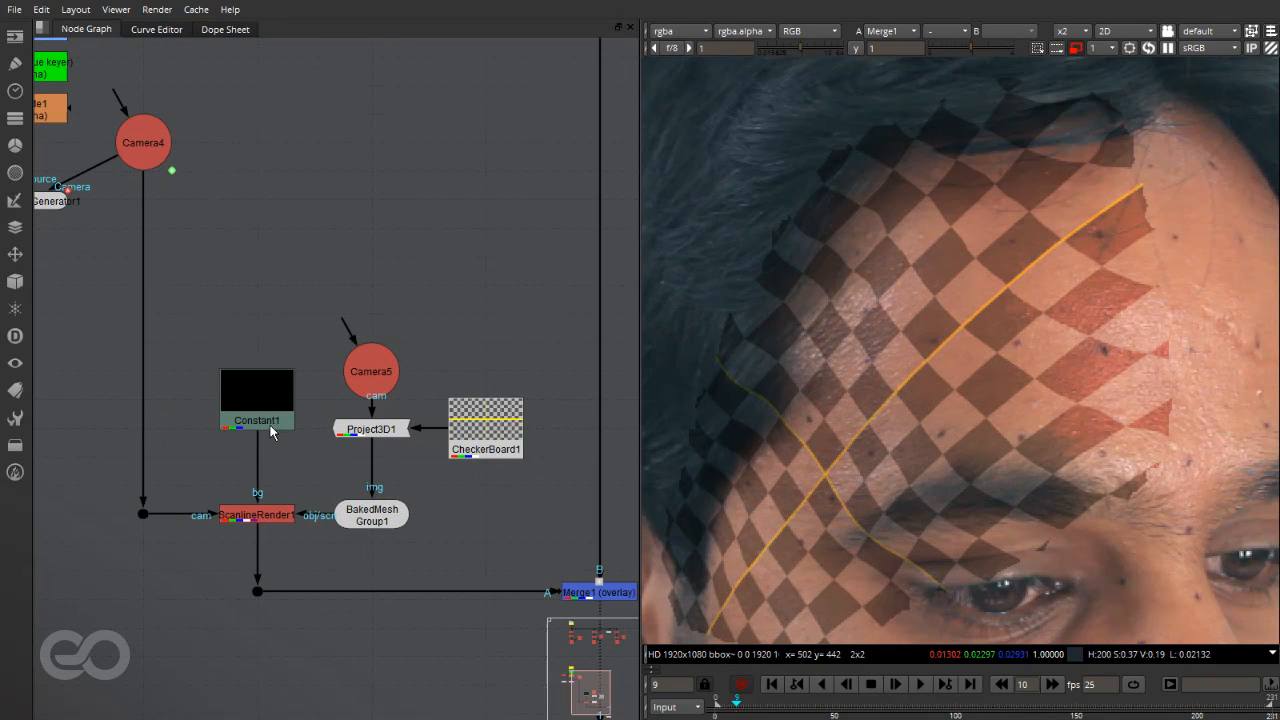
{"action": "scroll", "coordinate": [267, 316], "scroll_direction": "down", "scroll_amount": 1}
{"action": "scroll", "coordinate": [268, 486], "scroll_direction": "up", "scroll_amount": 1}
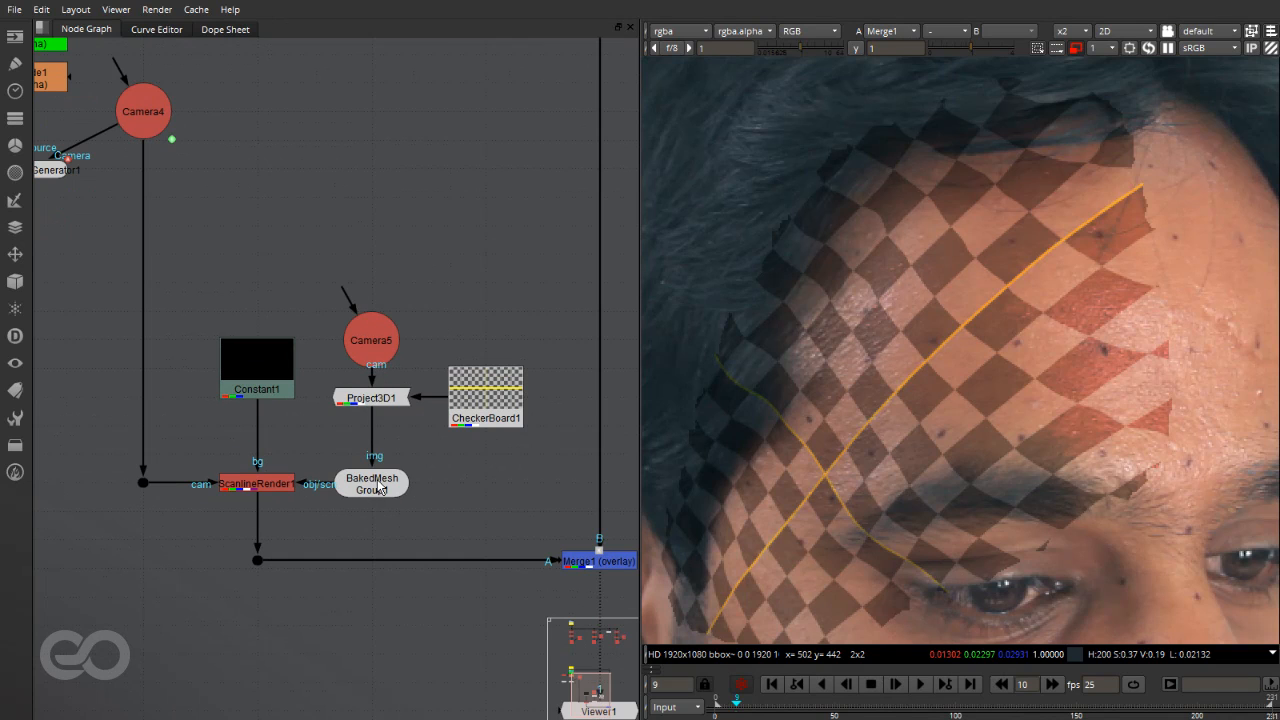
Step: Move Camera5 further up above the Project3D node
{"action": "left_click", "coordinate": [380, 488]}
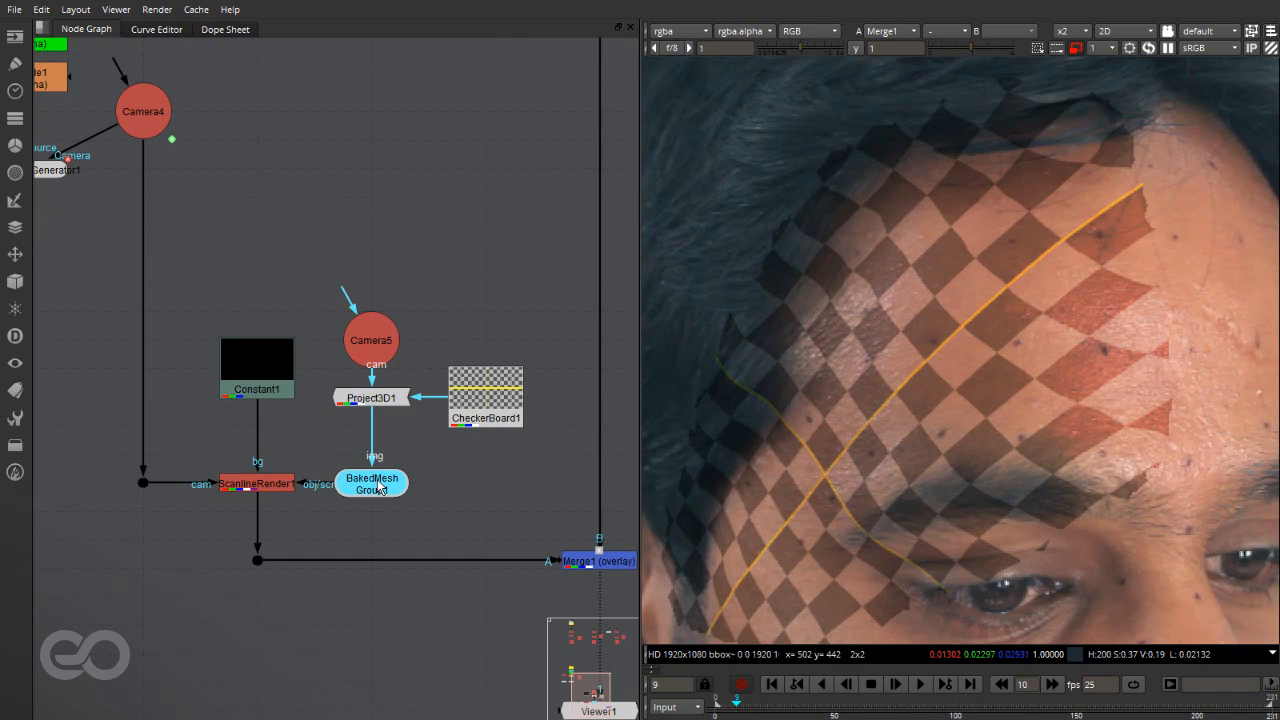
{"action": "left_click", "coordinate": [417, 433]}
{"action": "left_click_drag", "start_coordinate": [368, 345], "coordinate": [368, 288]}
Step: View the CheckerBoard output fitted in the viewer and move BakedMeshGroup1 up closer to Project3D1
{"action": "left_click", "coordinate": [486, 402]}
{"action": "key", "text": "1"}
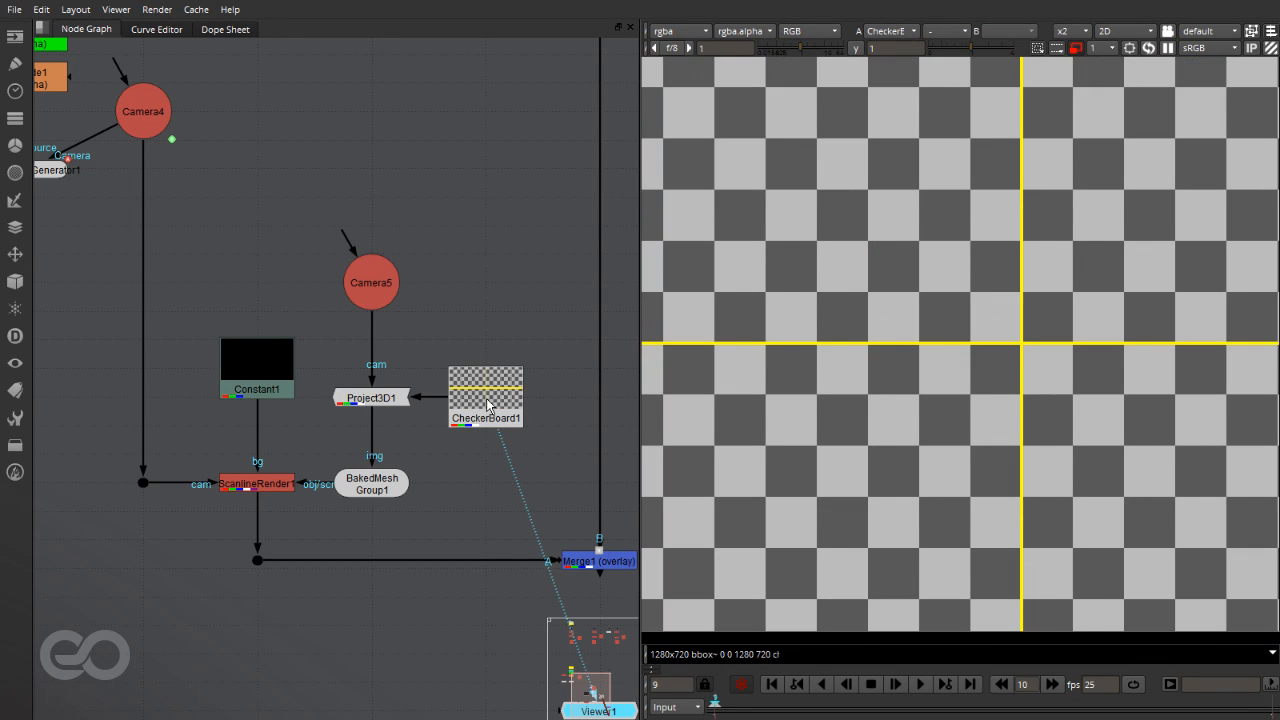
{"action": "key", "text": "f"}
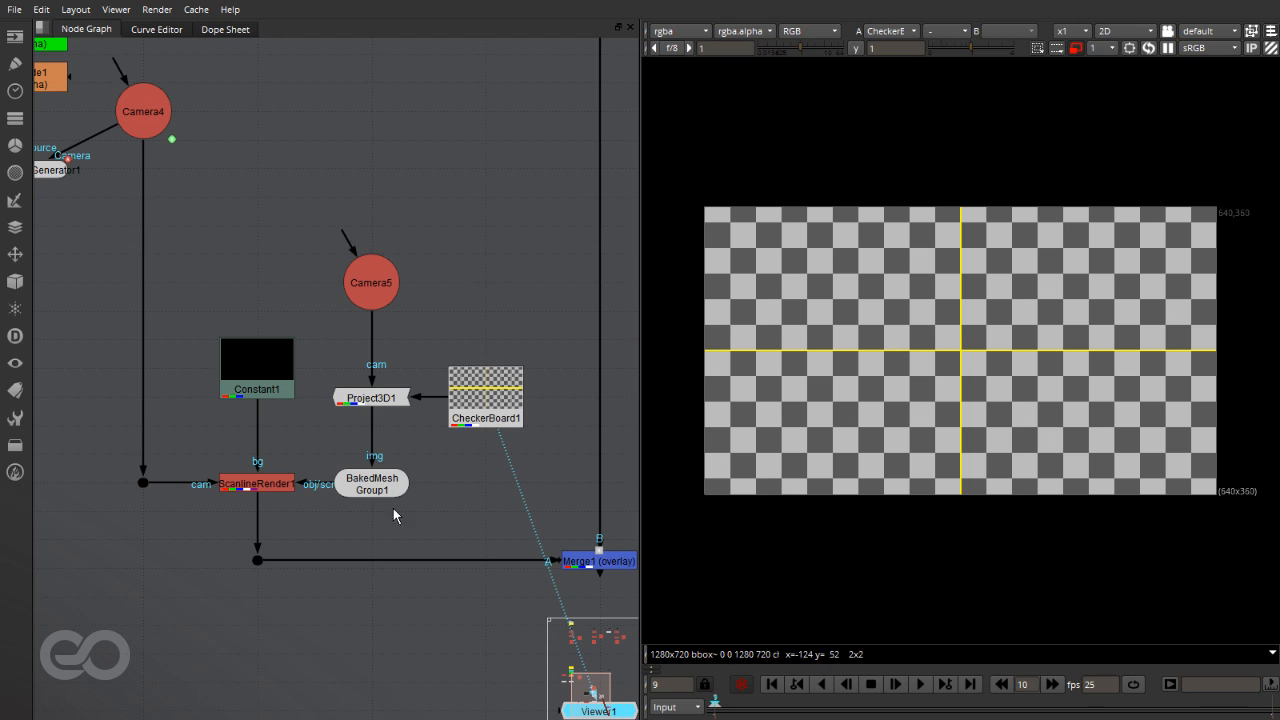
{"action": "left_click_drag", "start_coordinate": [364, 493], "coordinate": [364, 464]}
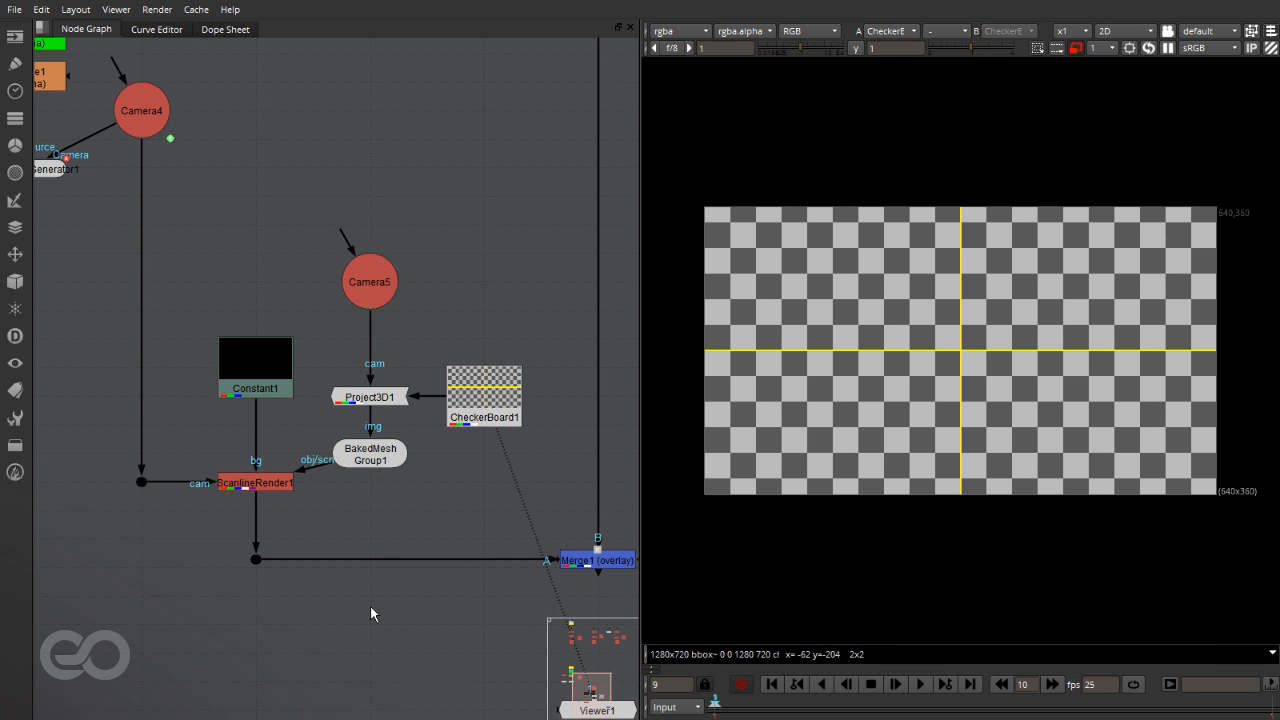
Step: Add a second ScanlineRender beside the baked mesh, connecting its obj/scn input to BakedMeshGroup1 and its cam input to Camera5
{"action": "scroll", "coordinate": [205, 547], "scroll_direction": "down", "scroll_amount": 2}
{"action": "scroll", "coordinate": [381, 513], "scroll_direction": "up", "scroll_amount": 2}
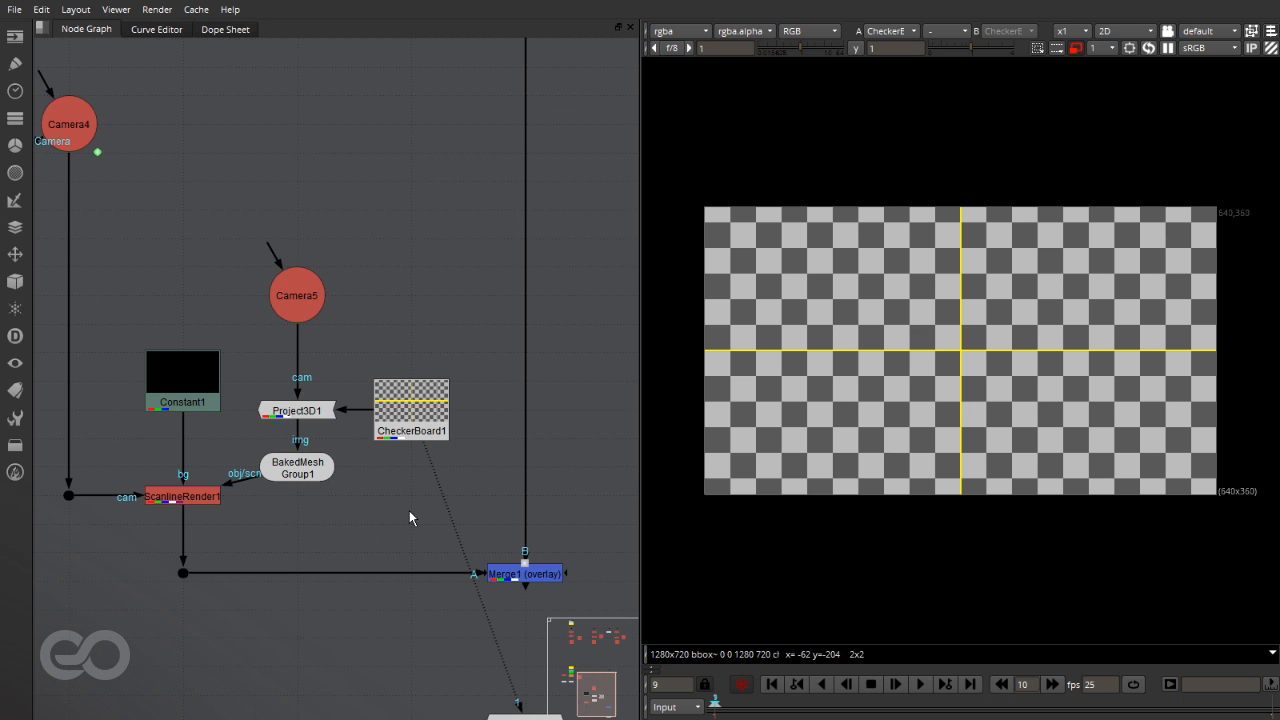
{"action": "key", "text": "Tab"}
{"action": "key", "text": "Return"}
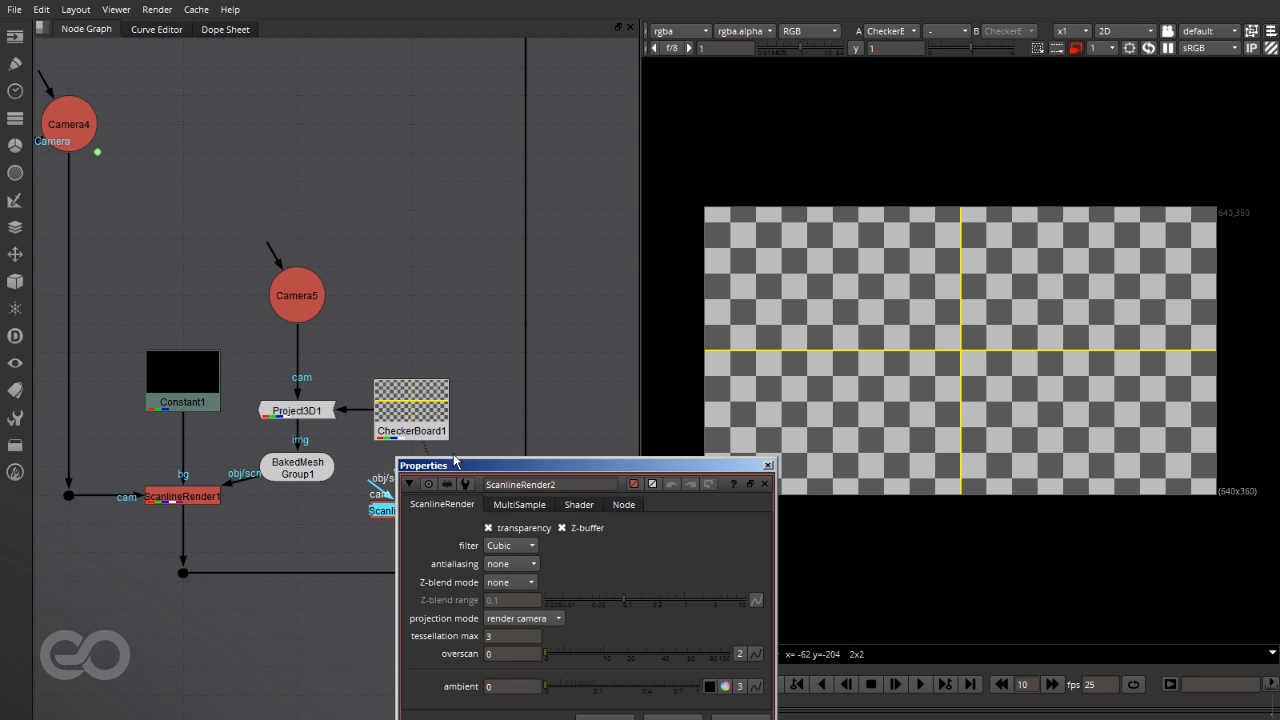
{"action": "left_click_drag", "start_coordinate": [455, 460], "coordinate": [735, 428]}
{"action": "scroll", "coordinate": [334, 489], "scroll_direction": "up", "scroll_amount": 2}
{"action": "left_click_drag", "start_coordinate": [390, 482], "coordinate": [284, 468]}
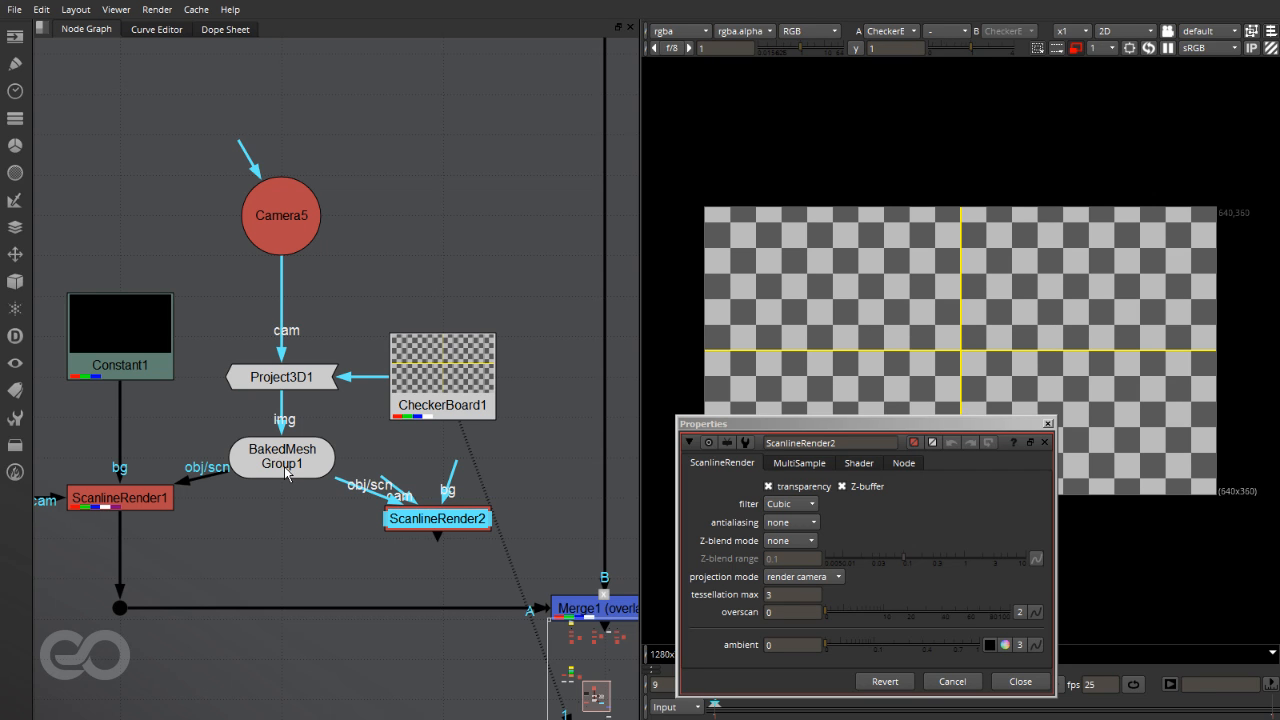
{"action": "left_click_drag", "start_coordinate": [393, 484], "coordinate": [283, 216]}
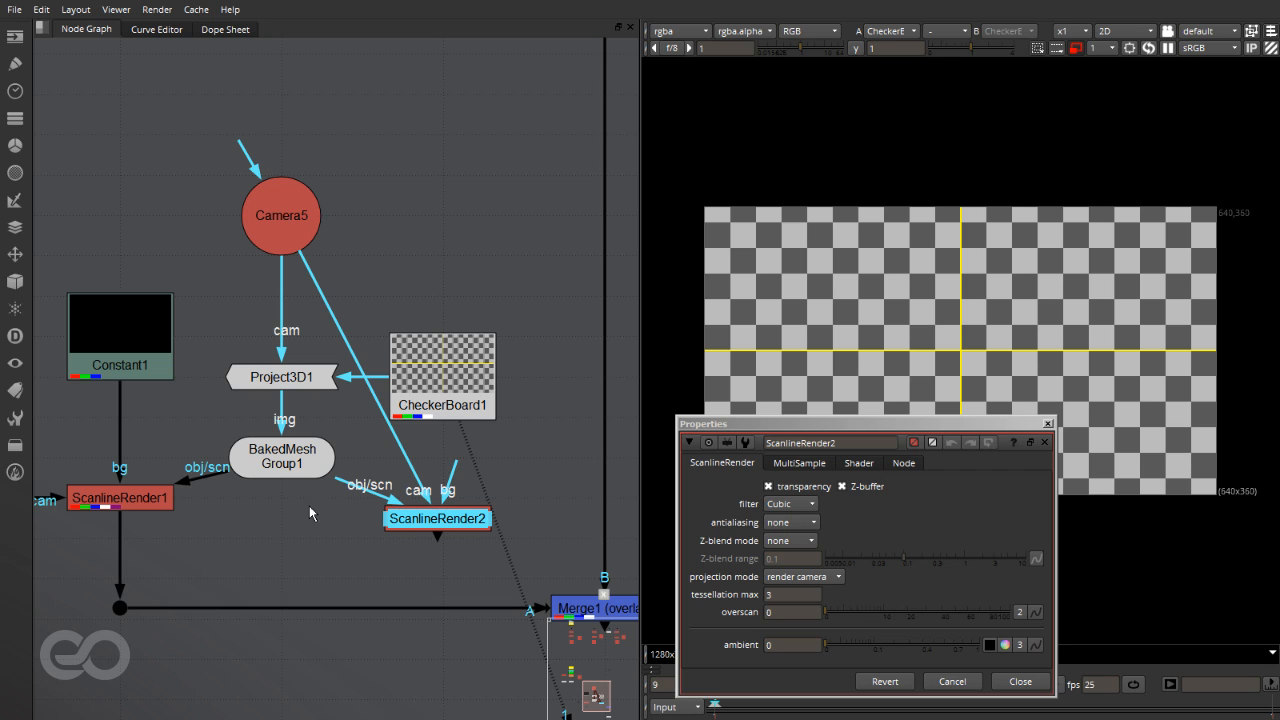
Step: Place ScanlineRender2 level with BakedMeshGroup1, move CheckerBoard1 above it, view ScanlineRender2's output, and close its properties
{"action": "left_click_drag", "start_coordinate": [430, 520], "coordinate": [451, 463]}
{"action": "left_click_drag", "start_coordinate": [460, 344], "coordinate": [456, 222]}
{"action": "left_click", "coordinate": [445, 455]}
{"action": "key", "text": "1"}
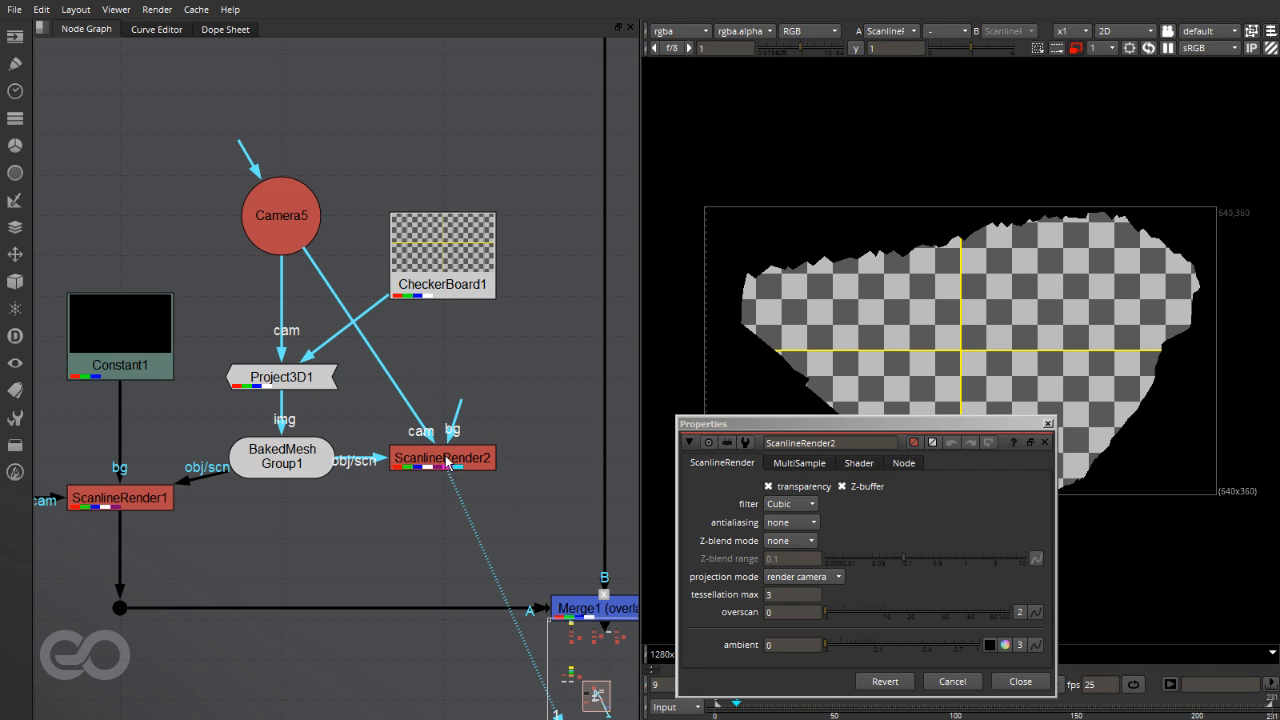
{"action": "left_click", "coordinate": [1047, 425]}
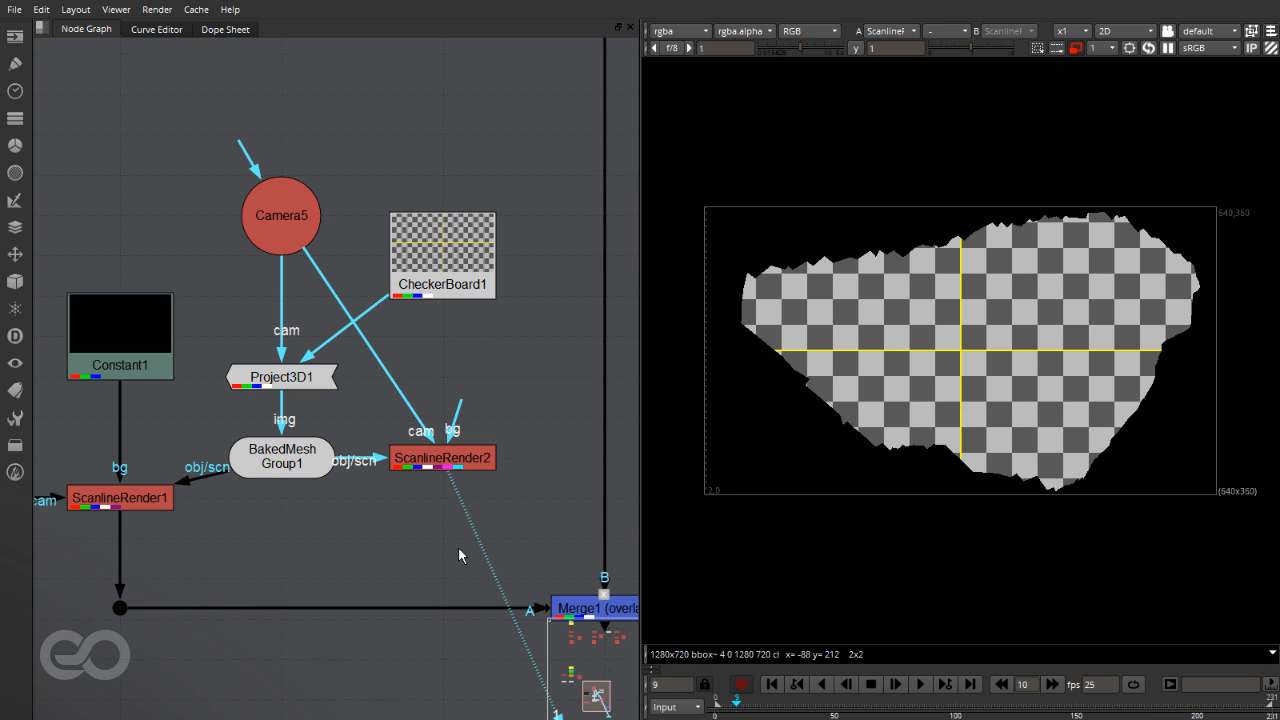
Step: Compare the CheckerBoard1 output with the ScanlineRender2 output by viewing them alternately
{"action": "left_click", "coordinate": [505, 356]}
{"action": "left_click", "coordinate": [443, 278]}
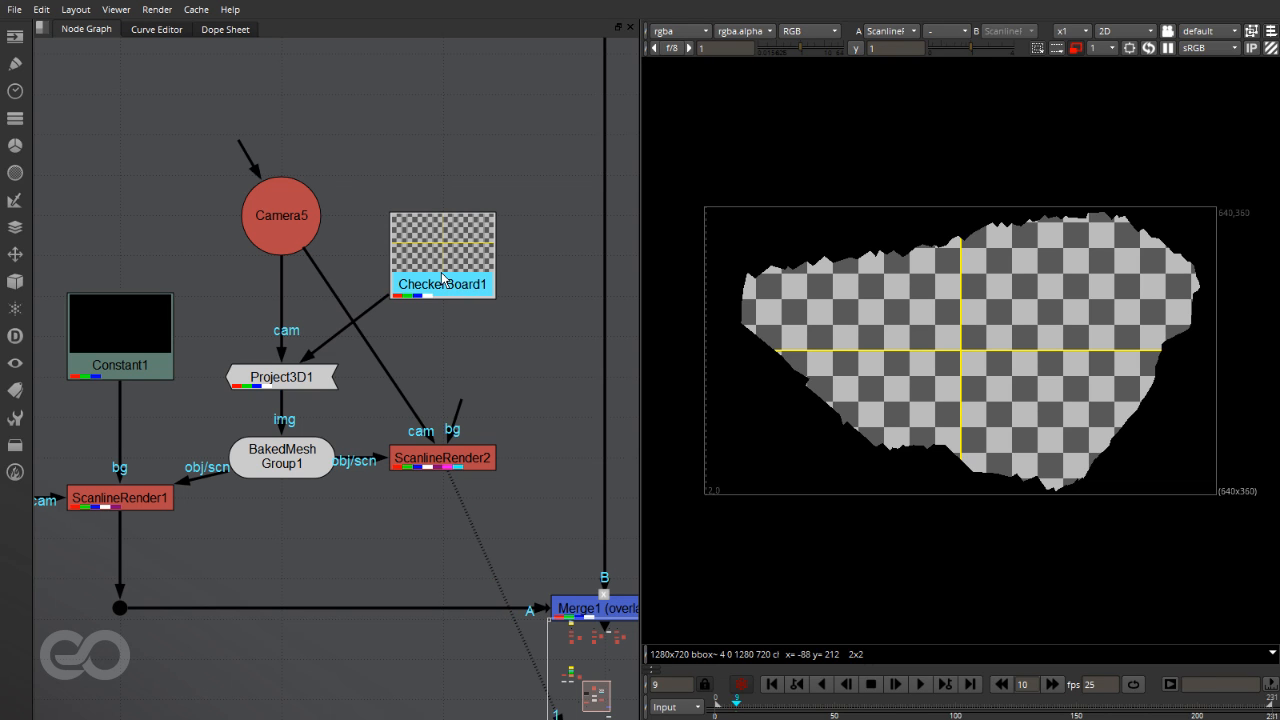
{"action": "key", "text": "1"}
{"action": "left_click", "coordinate": [466, 460]}
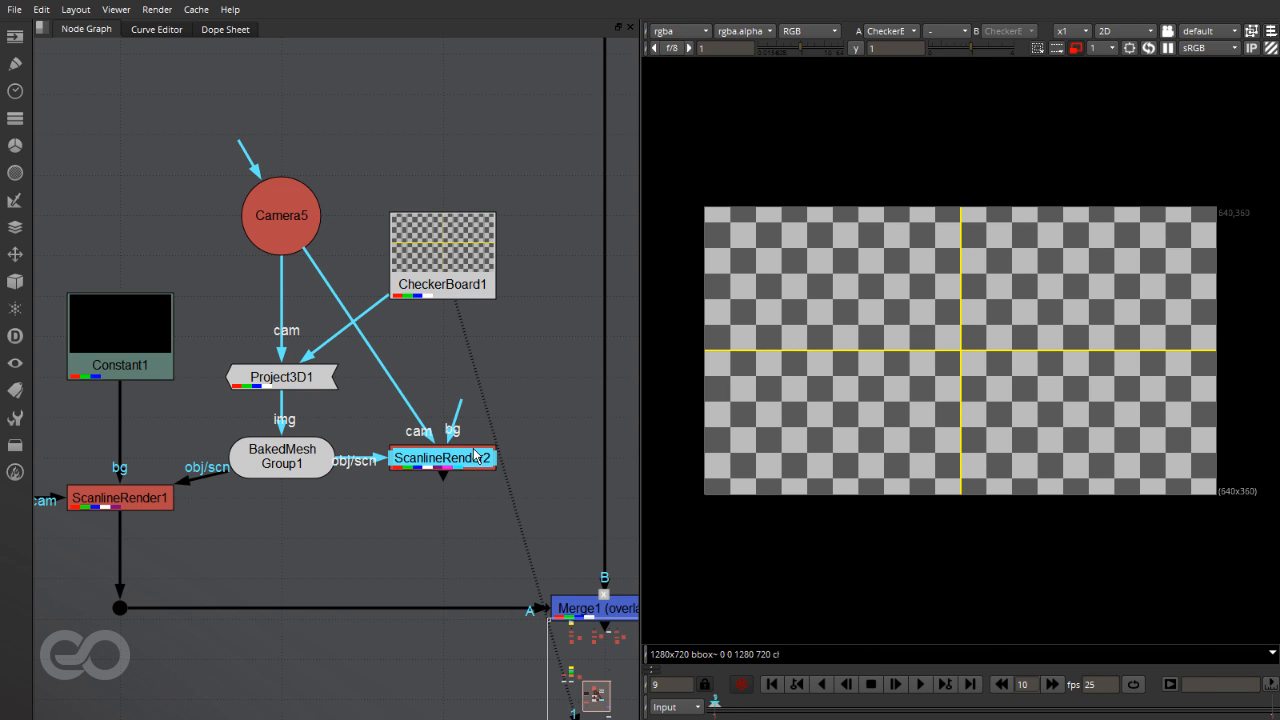
{"action": "key", "text": "1"}
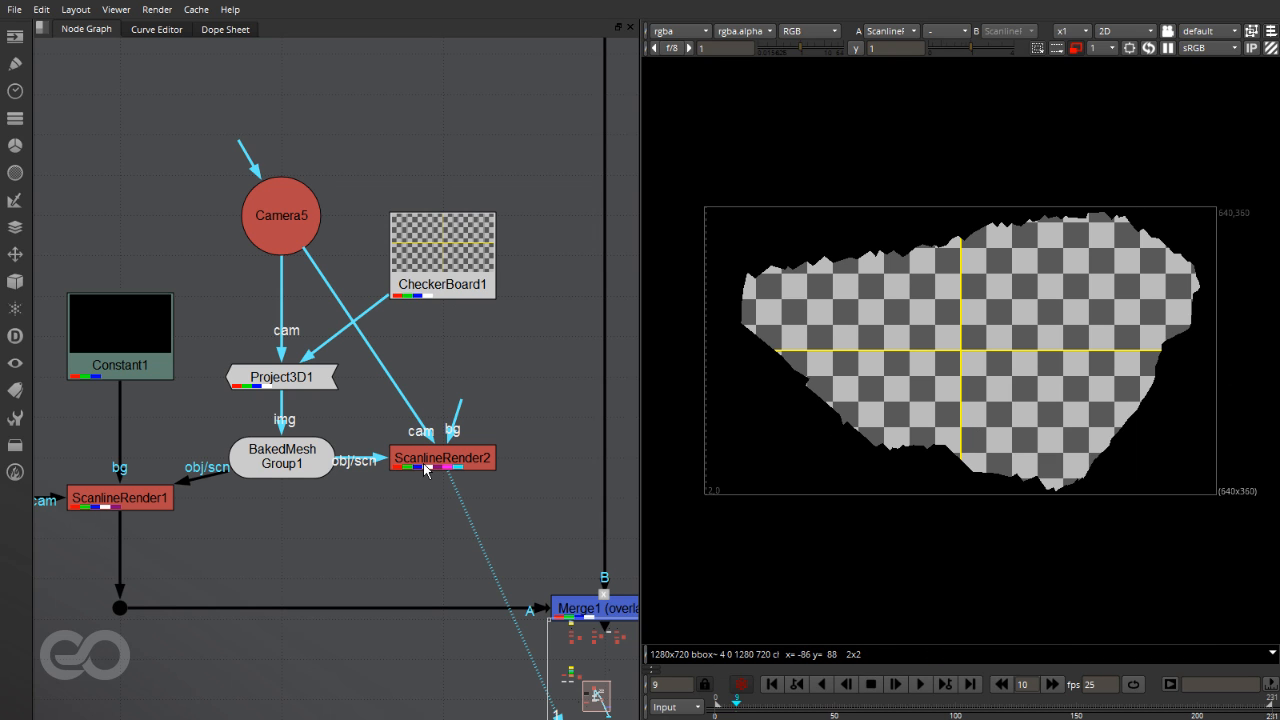
{"action": "left_click", "coordinate": [448, 257]}
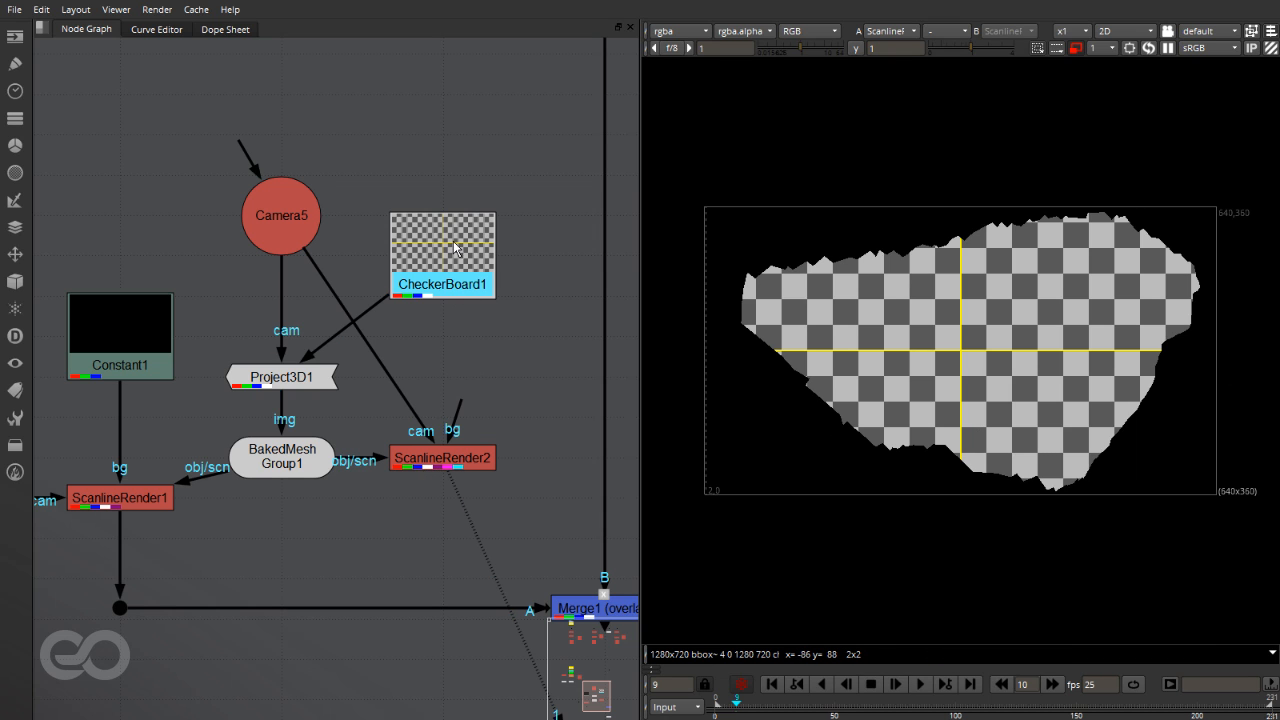
{"action": "key", "text": "1"}
{"action": "left_click", "coordinate": [458, 461]}
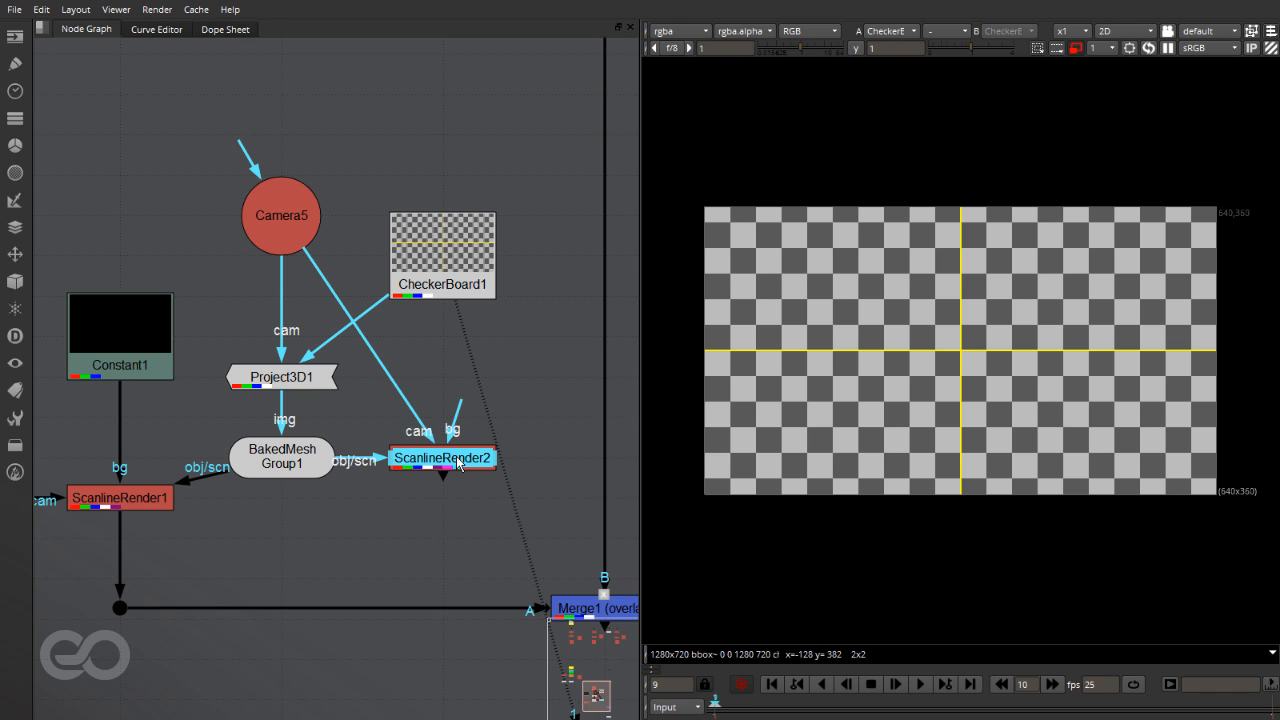
{"action": "key", "text": "1"}
Step: Set the viewer comparison to CheckerBoard1 as A over ScanlineRender2 as B and adjust the wipe's blend handle
{"action": "left_click", "coordinate": [912, 31]}
{"action": "left_click", "coordinate": [914, 14]}
{"action": "left_click", "coordinate": [947, 31]}
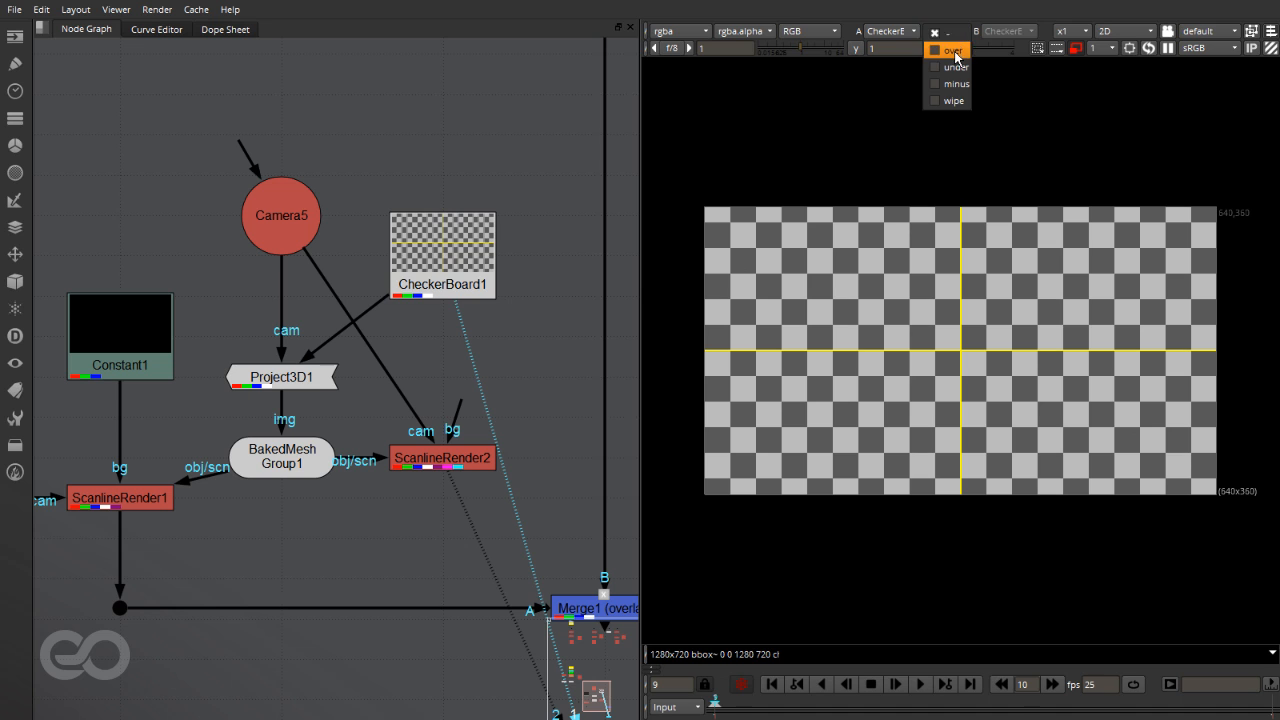
{"action": "left_click", "coordinate": [953, 51]}
{"action": "left_click", "coordinate": [1004, 31]}
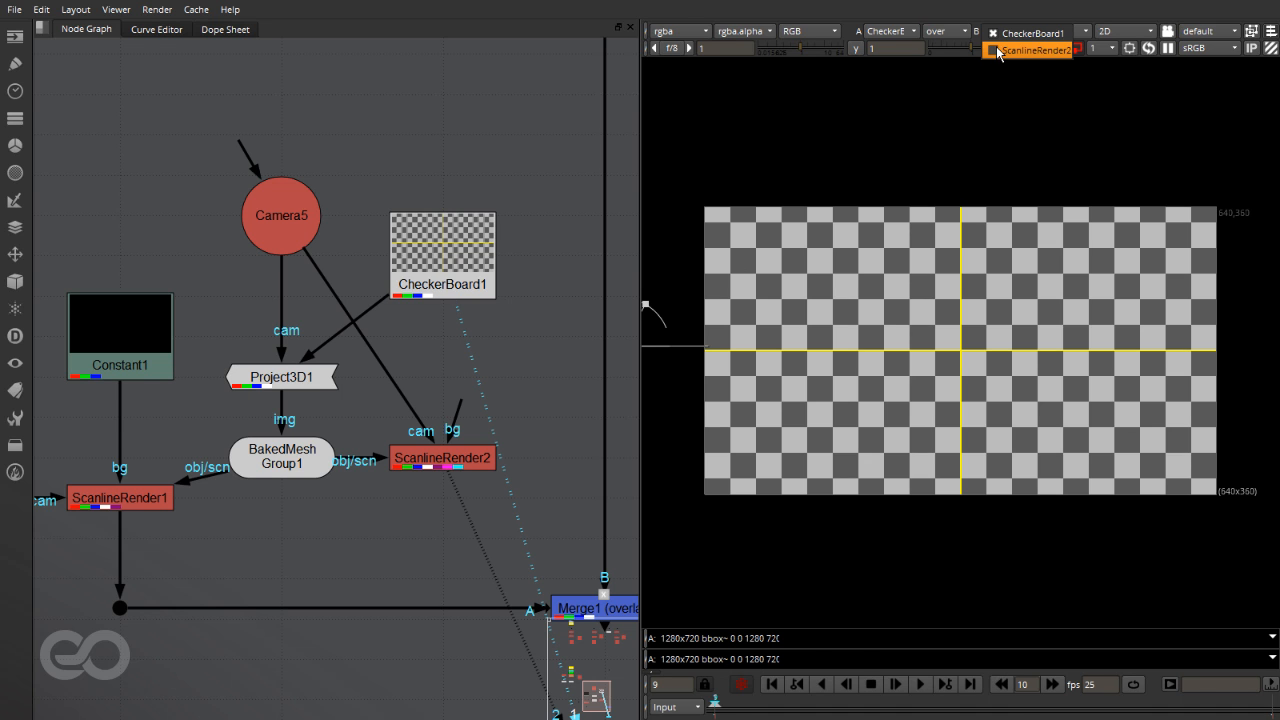
{"action": "left_click", "coordinate": [998, 51]}
{"action": "left_click_drag", "start_coordinate": [661, 318], "coordinate": [654, 308]}
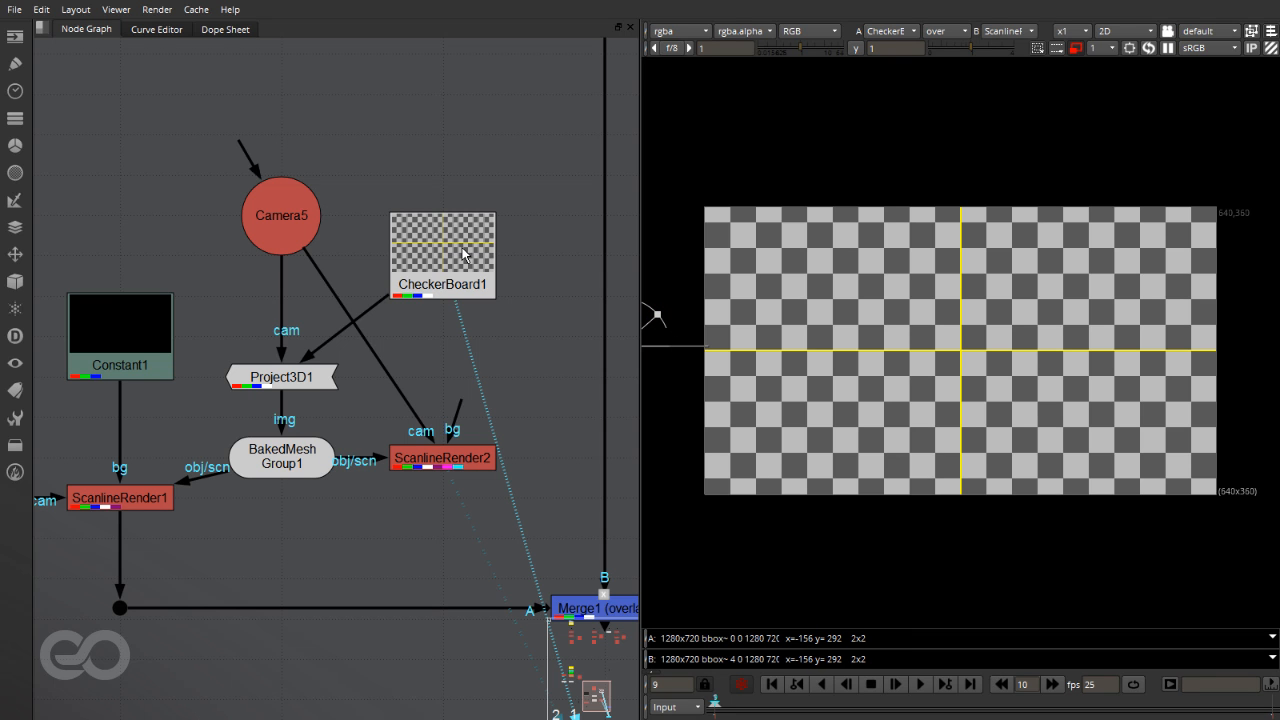
Step: Swap Viewer1's two inputs so ScanlineRender2 becomes A over CheckerBoard1 as B
{"action": "scroll", "coordinate": [315, 526], "scroll_direction": "down", "scroll_amount": 2}
{"action": "middle_click_drag", "start_coordinate": [317, 531], "coordinate": [282, 498]}
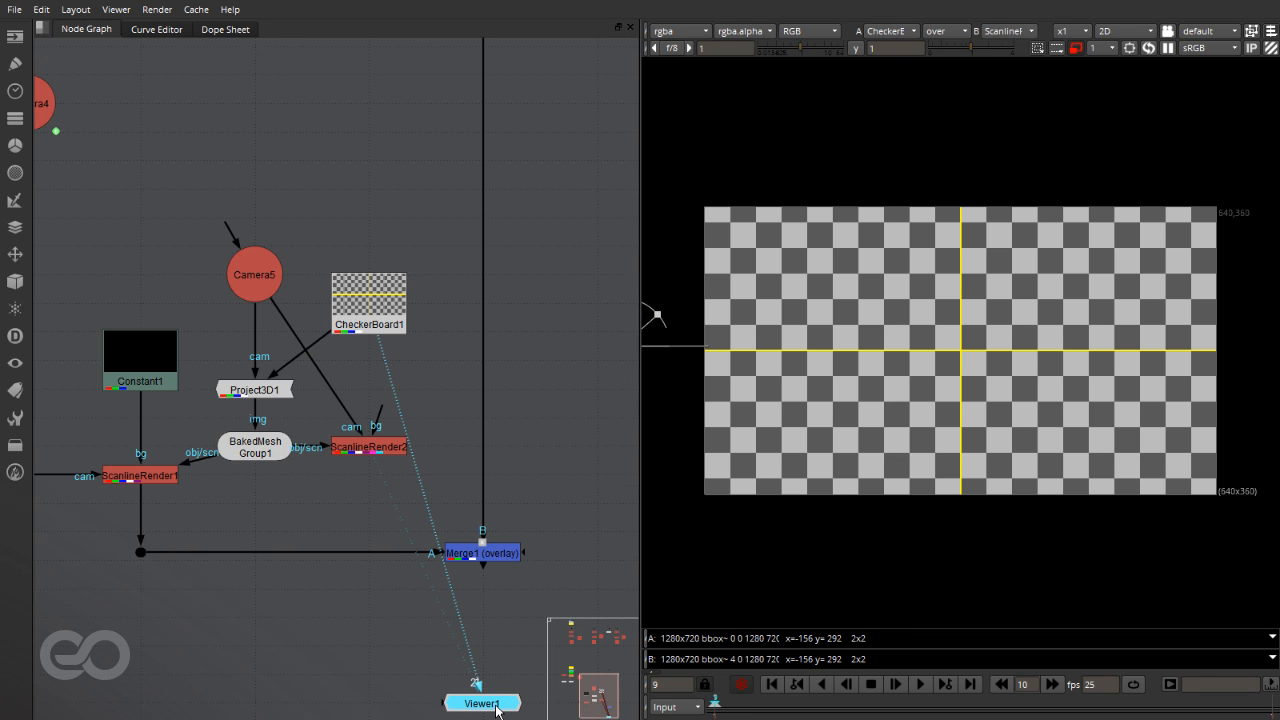
{"action": "key", "text": "shift+x"}
{"action": "key", "text": "shift+x"}
{"action": "key", "text": "shift+x"}
Step: Insert a RotoPaint node after CheckerBoard1 and draw a closed Bezier shape near the middle of the mesh area
{"action": "scroll", "coordinate": [347, 332], "scroll_direction": "up", "scroll_amount": 1}
{"action": "left_click", "coordinate": [369, 312]}
{"action": "key", "text": "p"}
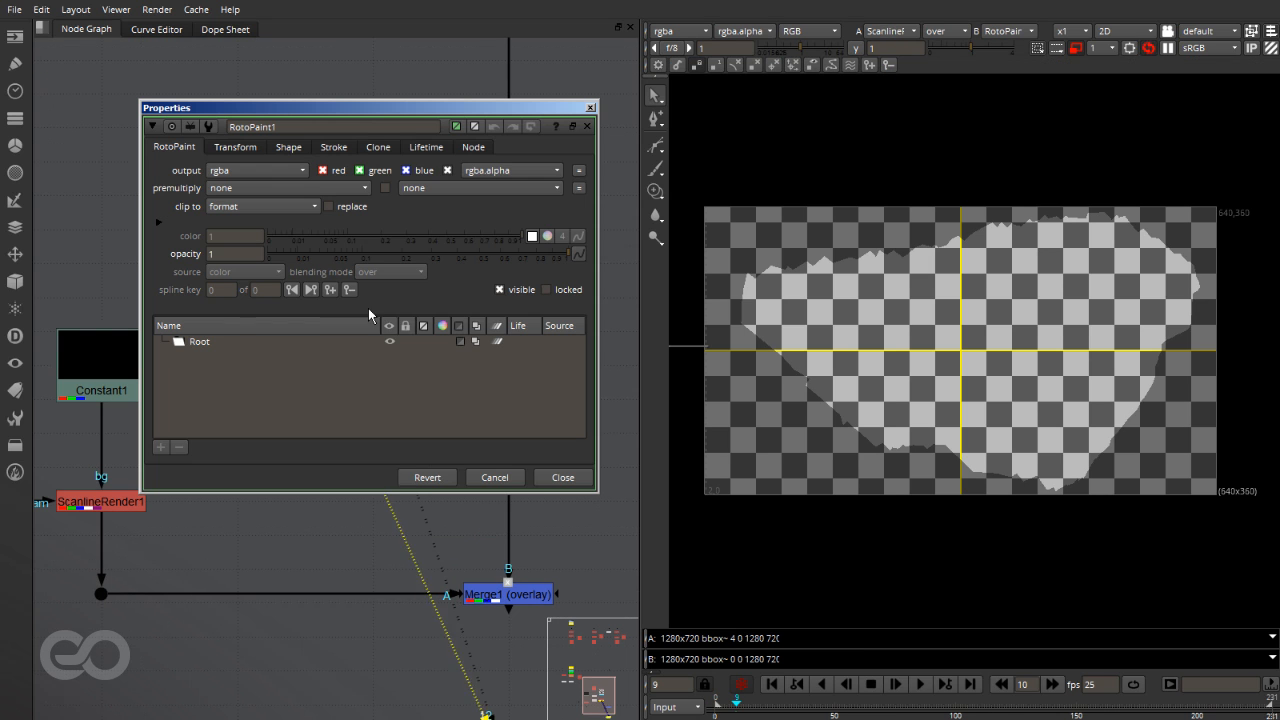
{"action": "left_click", "coordinate": [655, 146]}
{"action": "left_click_drag", "start_coordinate": [913, 337], "coordinate": [935, 299]}
{"action": "mouse_move", "coordinate": [1018, 270]}
{"action": "left_mouse_down"}
{"action": "mouse_move", "coordinate": [1046, 281]}
{"action": "mouse_move", "coordinate": [1041, 342]}
{"action": "left_mouse_up"}
{"action": "left_click_drag", "start_coordinate": [993, 389], "coordinate": [962, 400]}
{"action": "left_click", "coordinate": [920, 396]}
{"action": "left_click", "coordinate": [913, 337]}
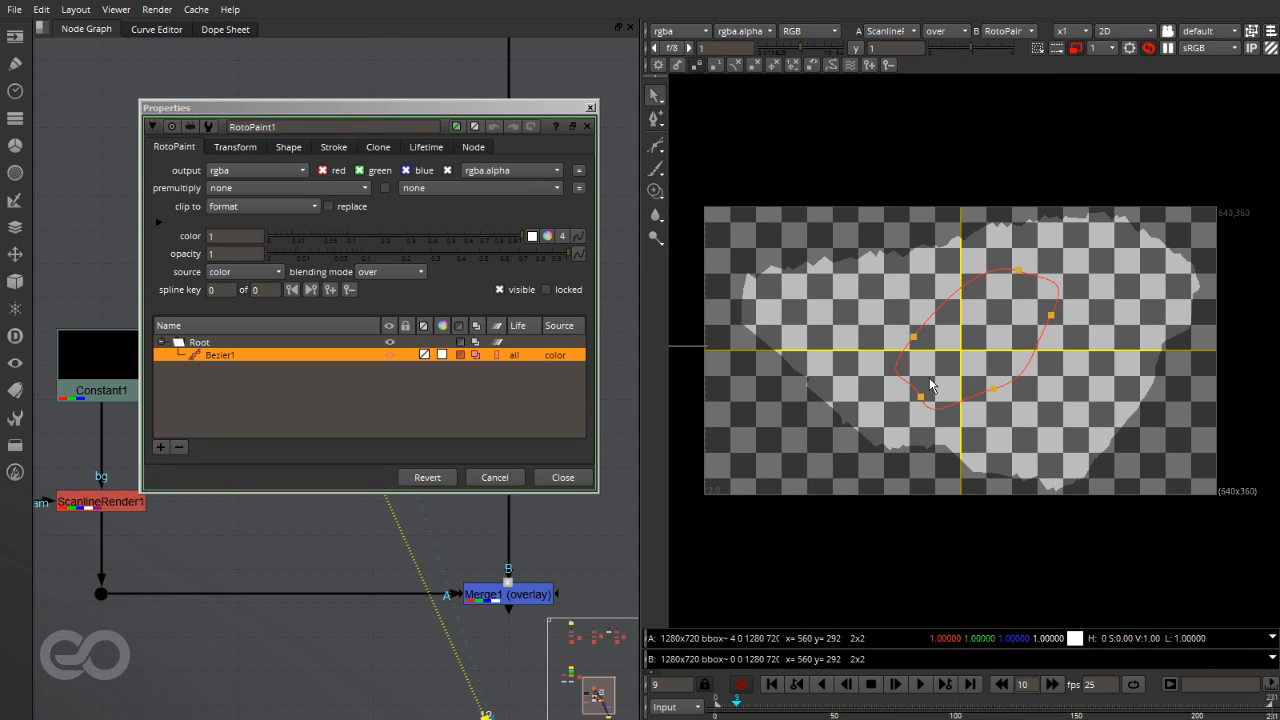
{"action": "left_click", "coordinate": [976, 487]}
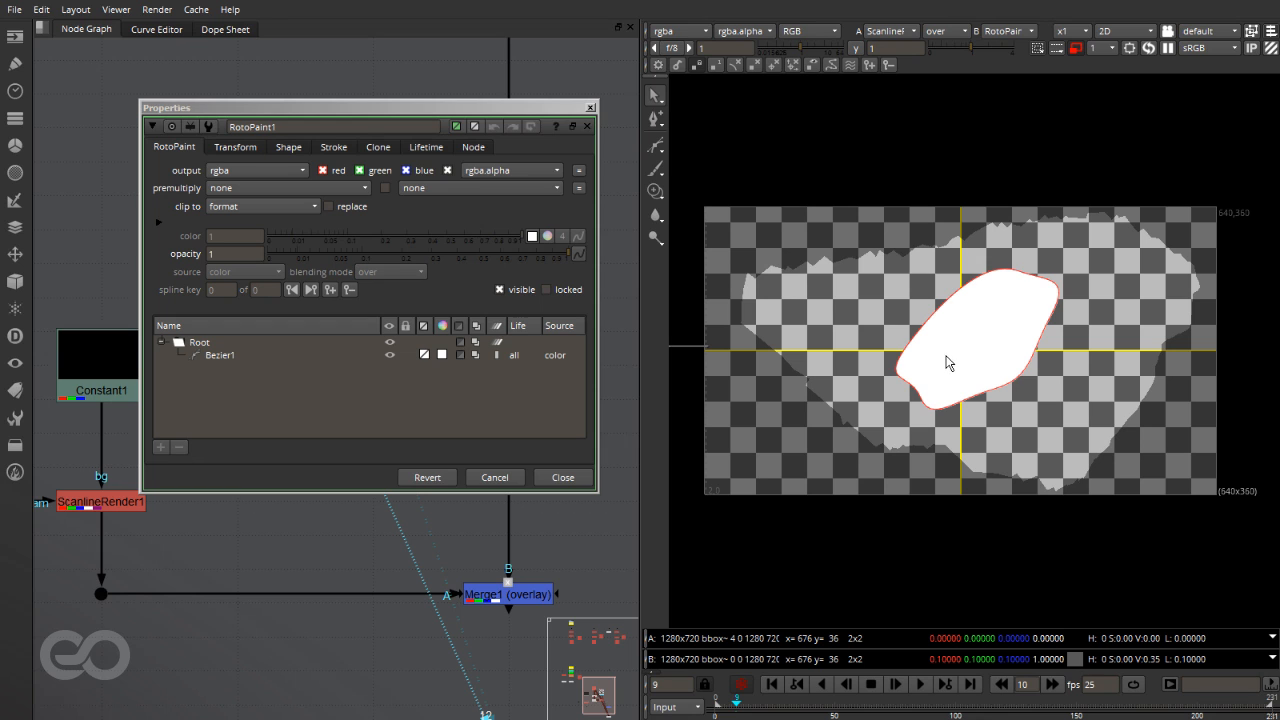
Step: Close the RotoPaint properties and delete the RotoPaint node from below CheckerBoard1
{"action": "left_click", "coordinate": [589, 125]}
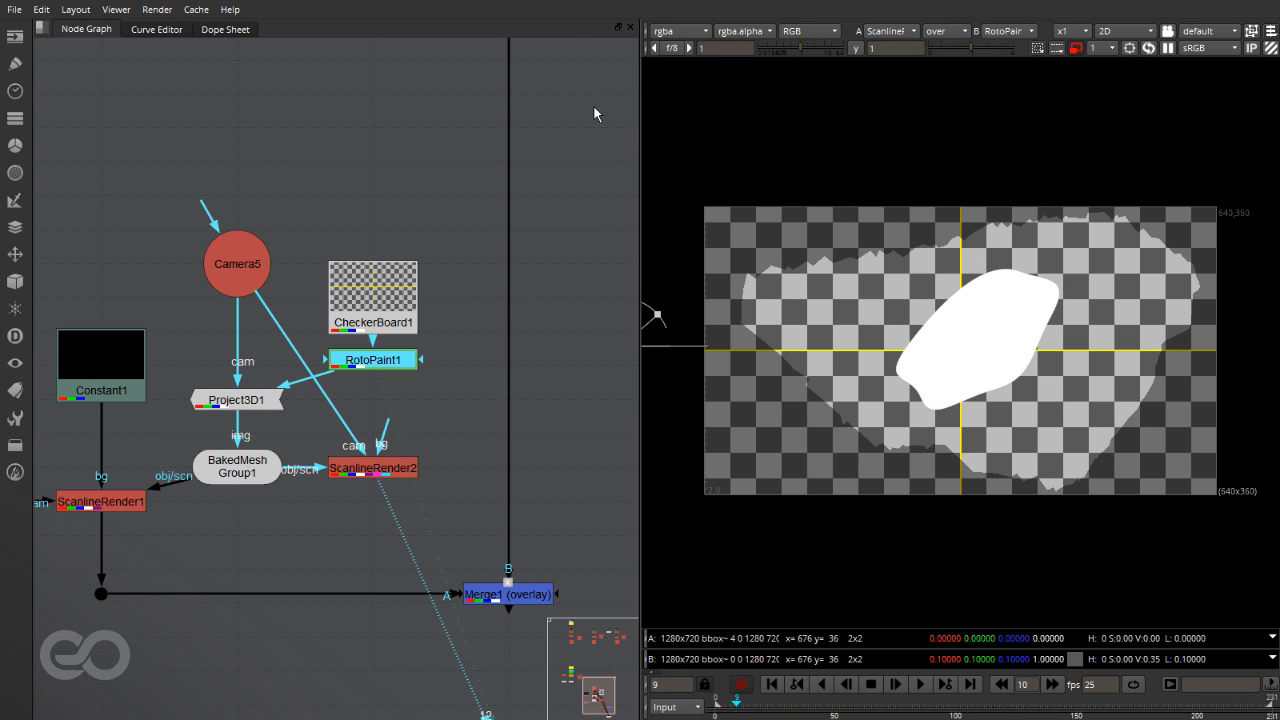
{"action": "left_click", "coordinate": [566, 197]}
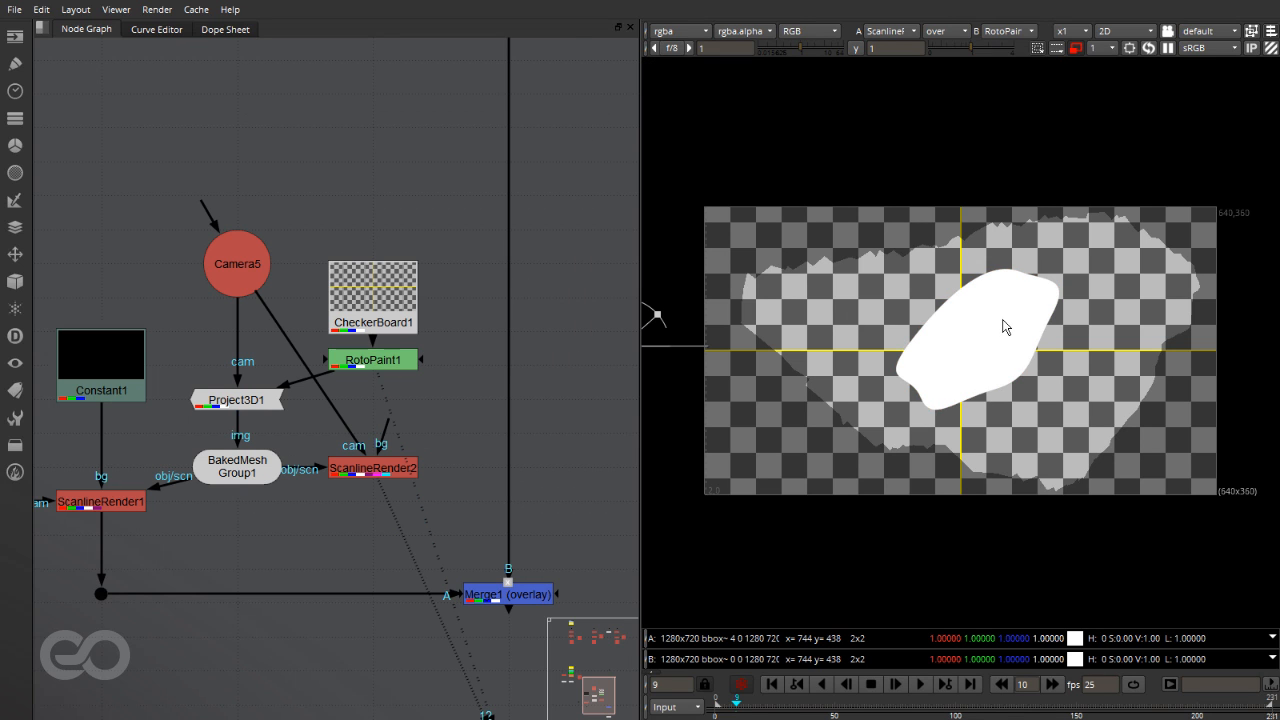
{"action": "left_click", "coordinate": [366, 368]}
{"action": "key", "text": "Delete"}
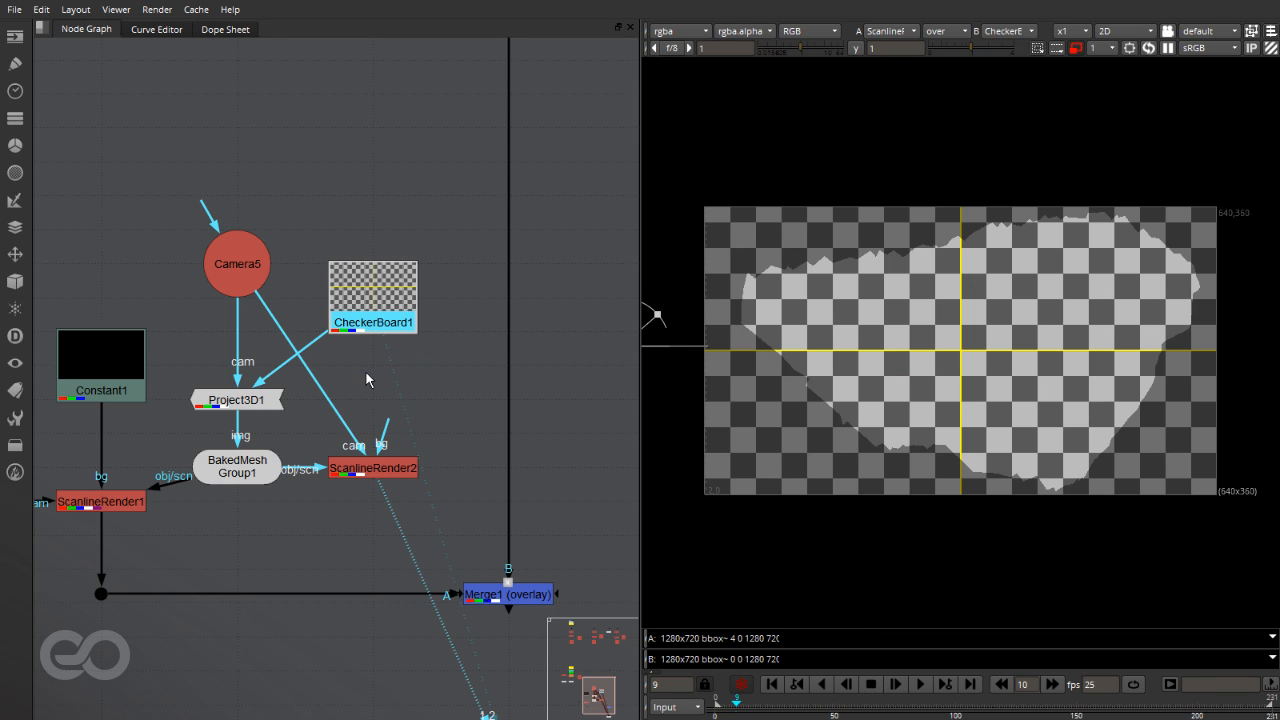
Step: Move Merge1, its B-input dot and Viewer1 together farther away horizontally from the projection nodes
{"action": "scroll", "coordinate": [383, 248], "scroll_direction": "down", "scroll_amount": 5}
{"action": "scroll", "coordinate": [395, 220], "scroll_direction": "up", "scroll_amount": 4}
{"action": "left_click_drag", "start_coordinate": [520, 72], "coordinate": [413, 597]}
{"action": "left_click_drag", "start_coordinate": [446, 437], "coordinate": [508, 436]}
{"action": "left_click", "coordinate": [549, 409]}
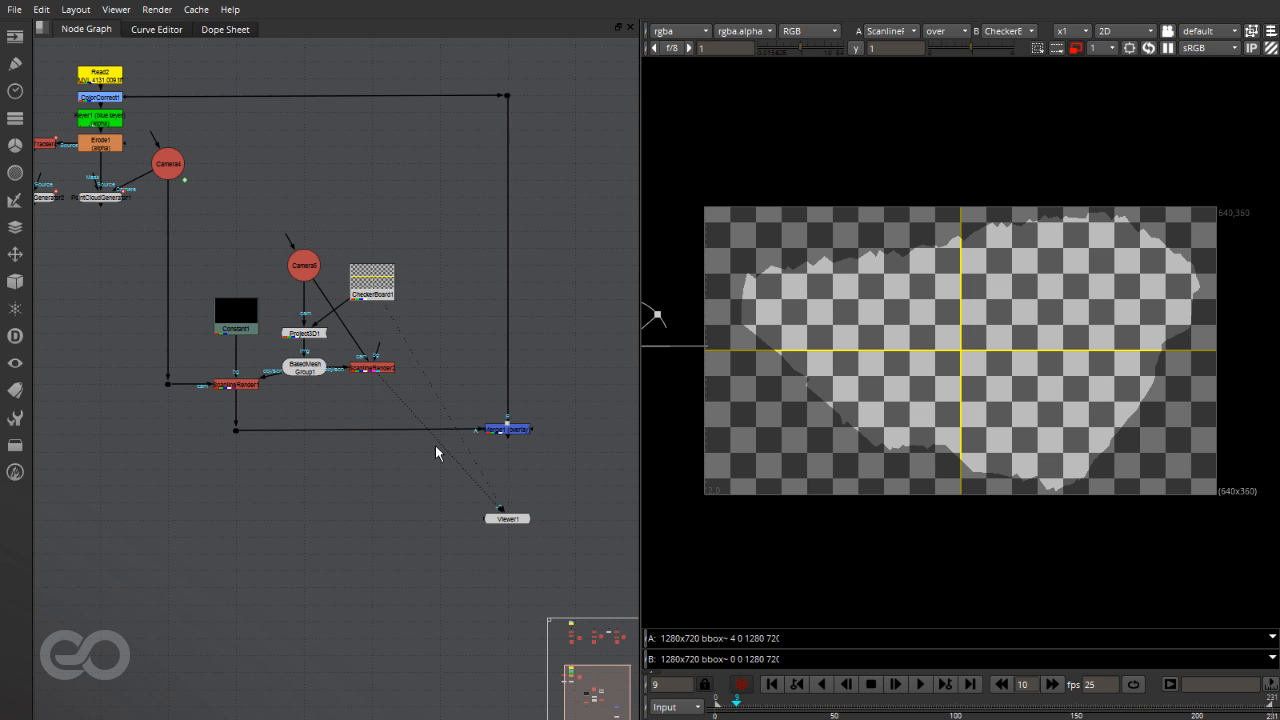
Step: Split the viewer pane vertically and create a new viewer in the empty lower pane
{"action": "left_click", "coordinate": [656, 27]}
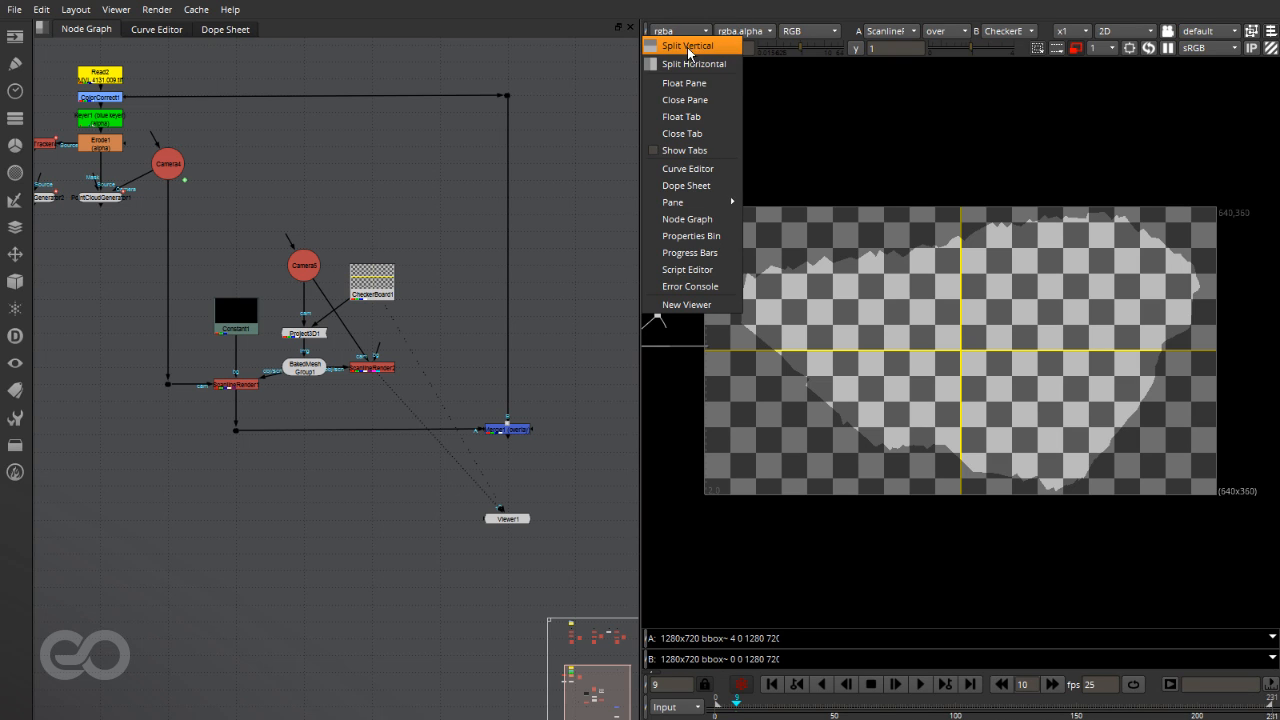
{"action": "left_click", "coordinate": [689, 46]}
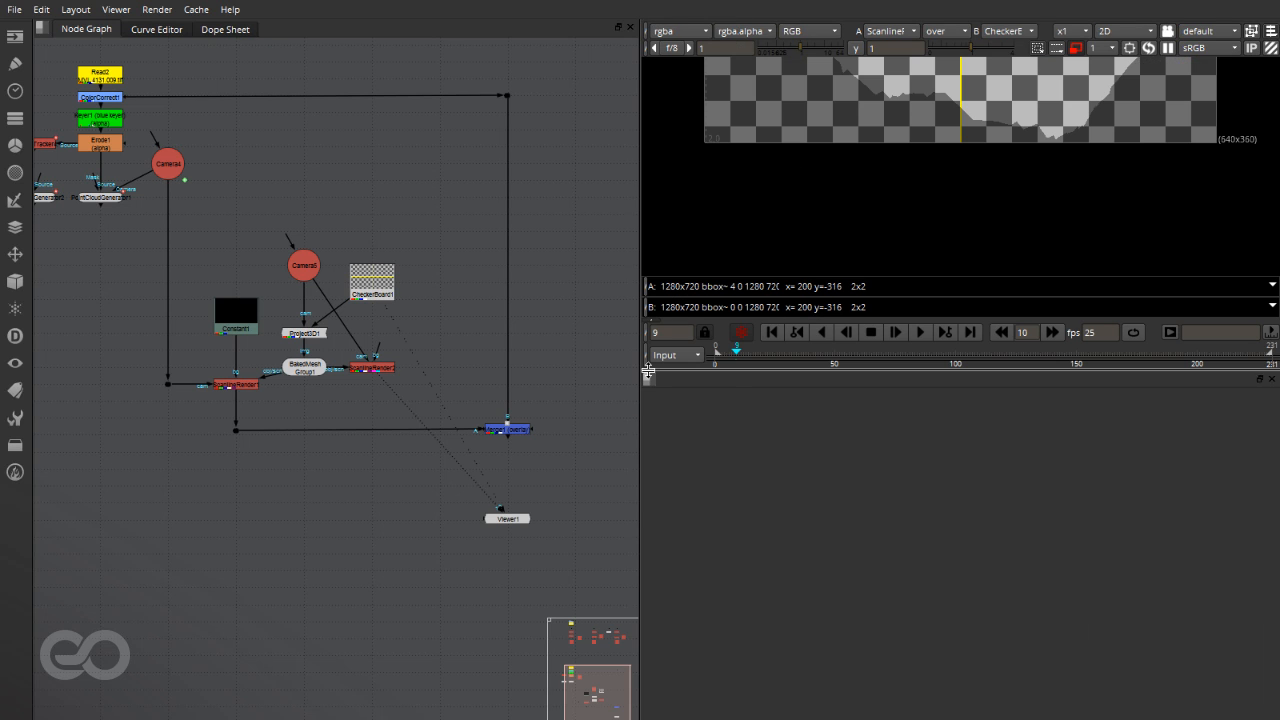
{"action": "left_click", "coordinate": [648, 379]}
{"action": "left_click", "coordinate": [690, 656]}
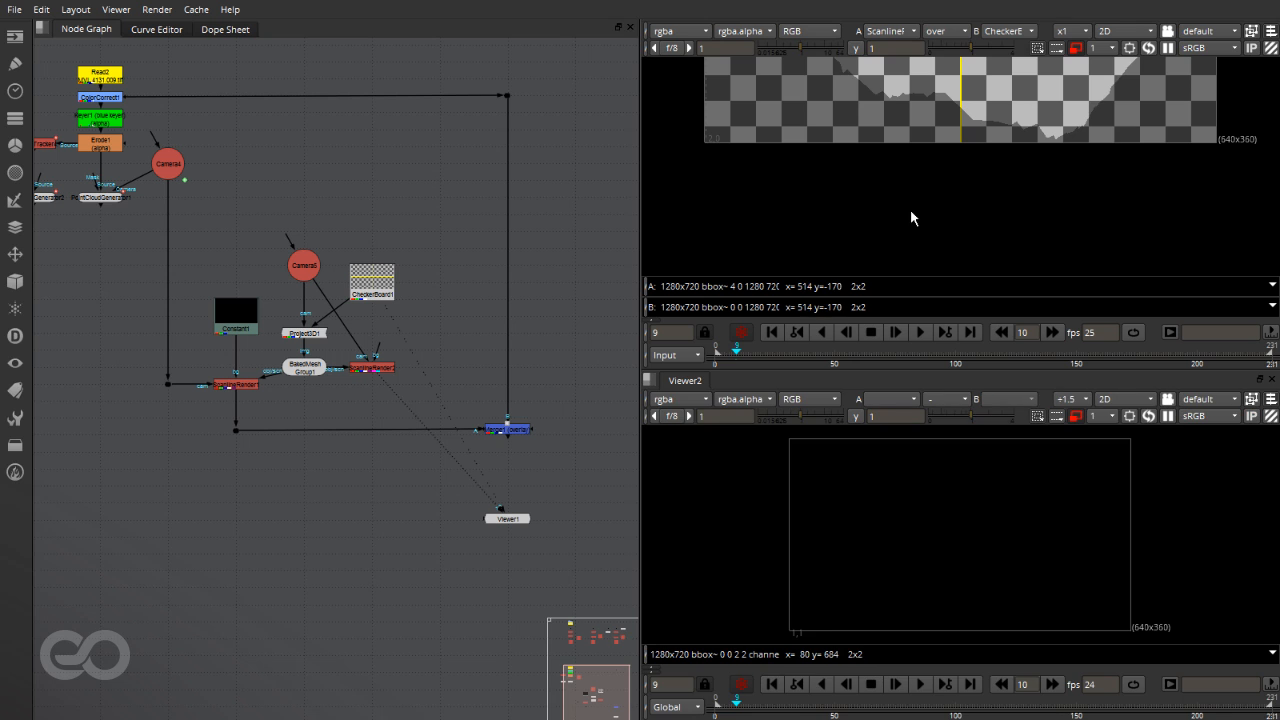
Step: Collapse the upper viewer's exposure, info and playback bars and fit its image to the enlarged area
{"action": "scroll", "coordinate": [921, 162], "scroll_direction": "up", "scroll_amount": 4}
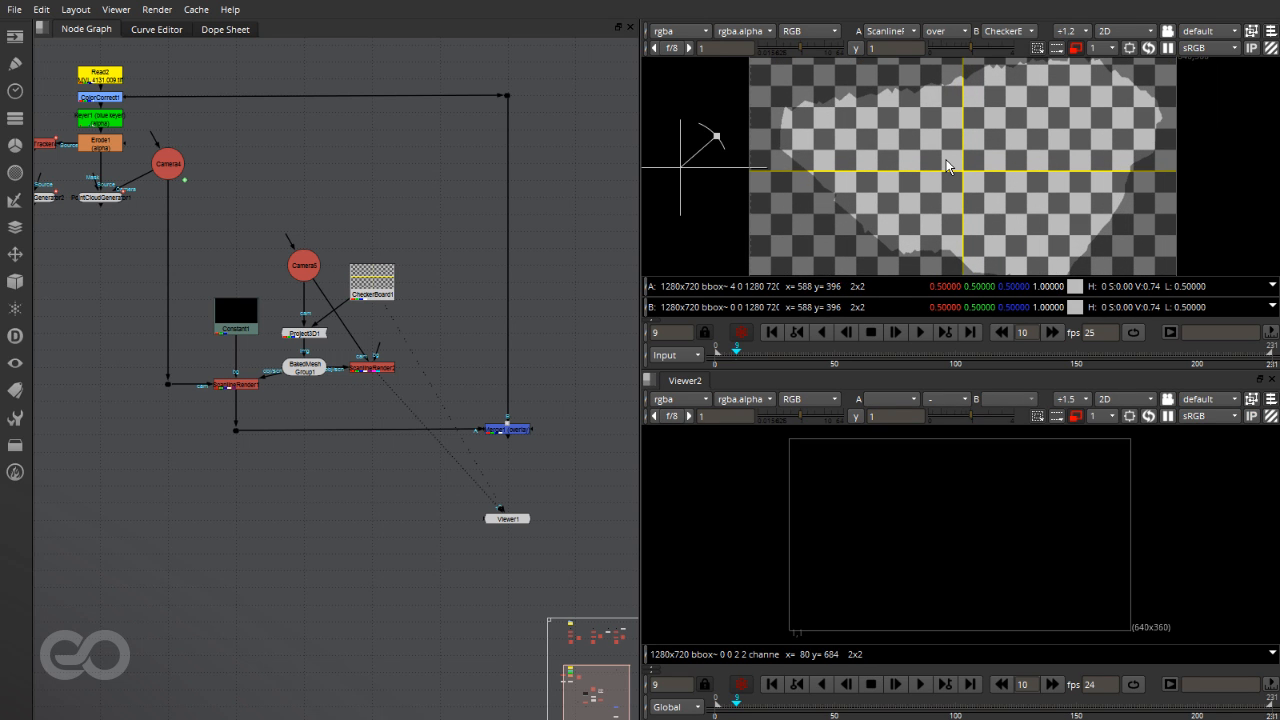
{"action": "scroll", "coordinate": [946, 163], "scroll_direction": "down", "scroll_amount": 4}
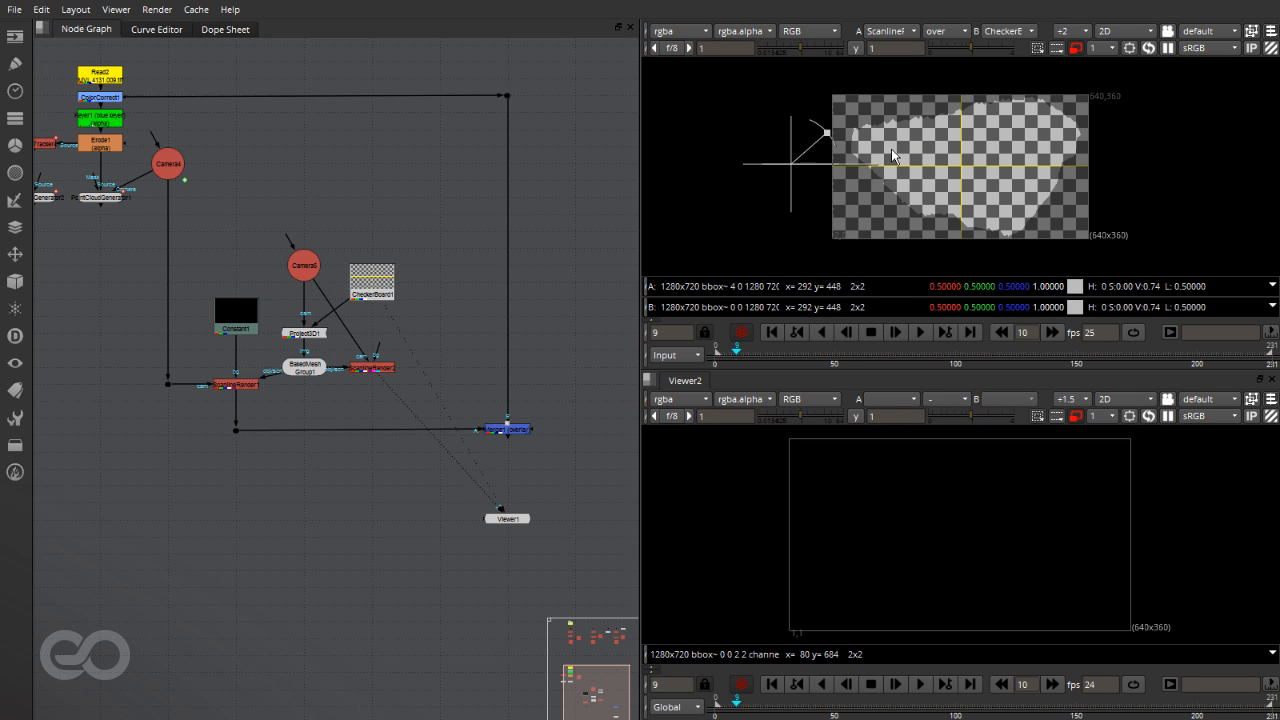
{"action": "left_click", "coordinate": [645, 49]}
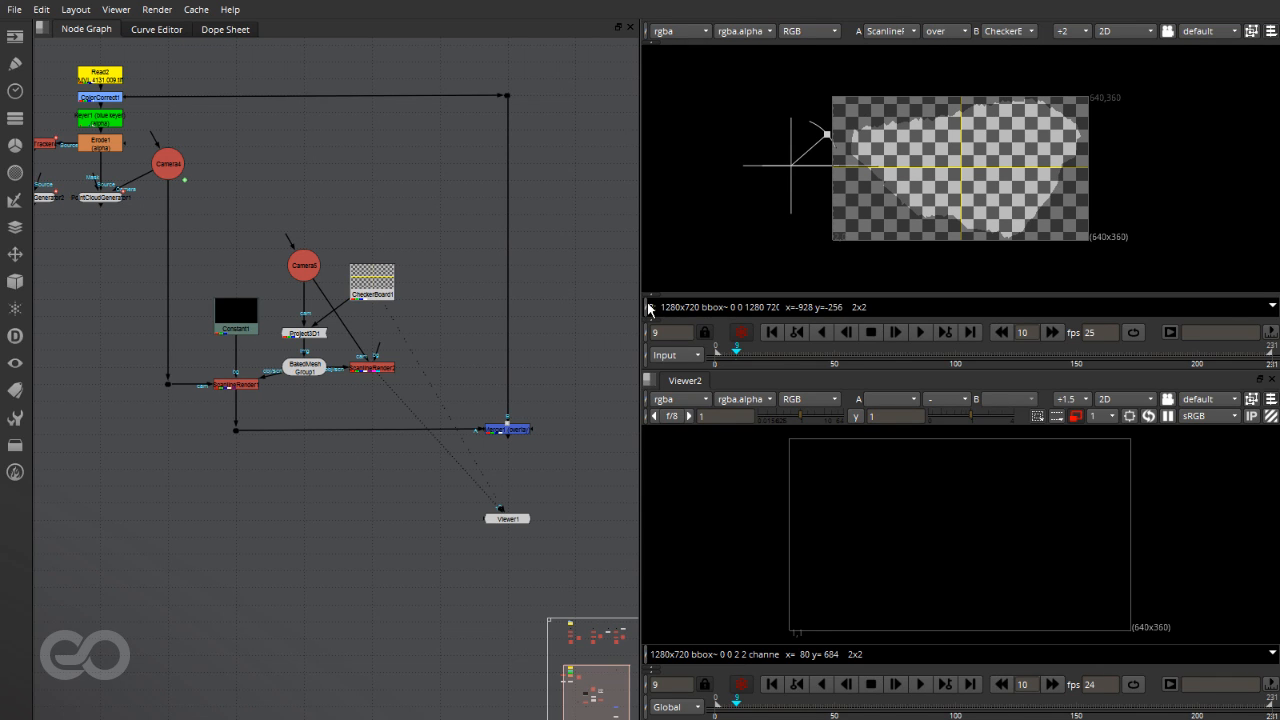
{"action": "left_click", "coordinate": [648, 302]}
{"action": "left_click", "coordinate": [650, 44]}
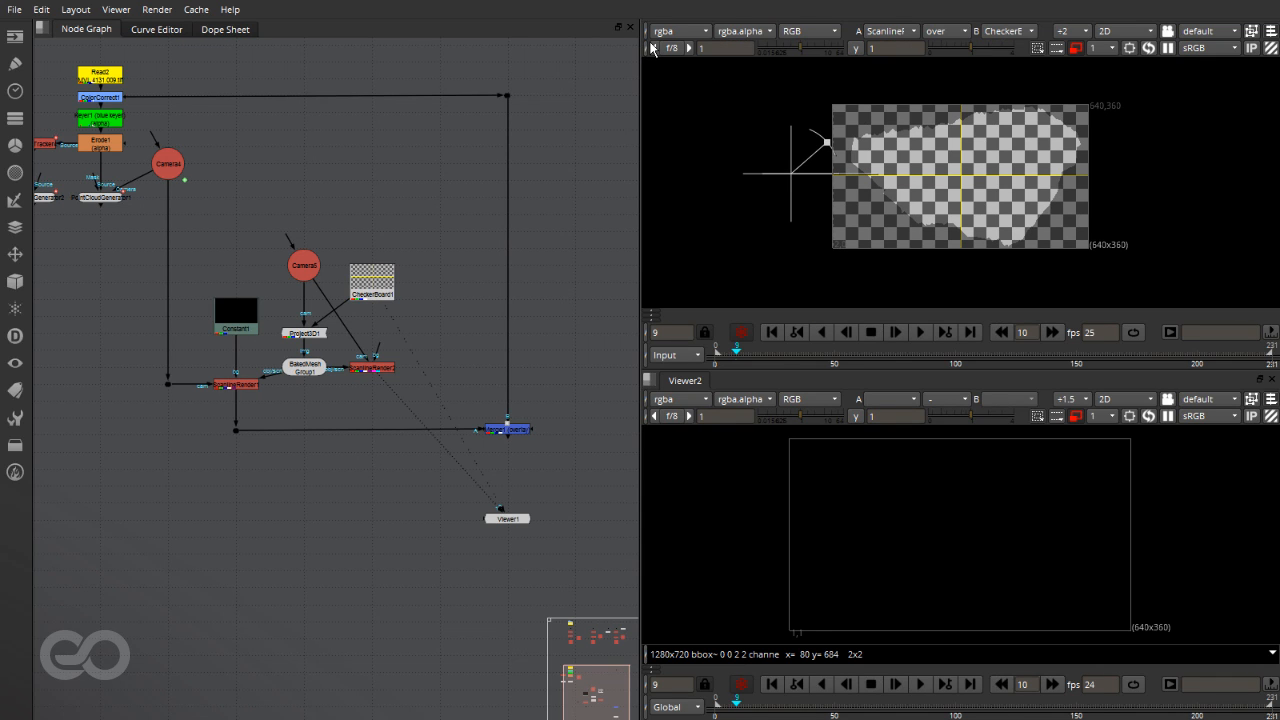
{"action": "left_click", "coordinate": [647, 50]}
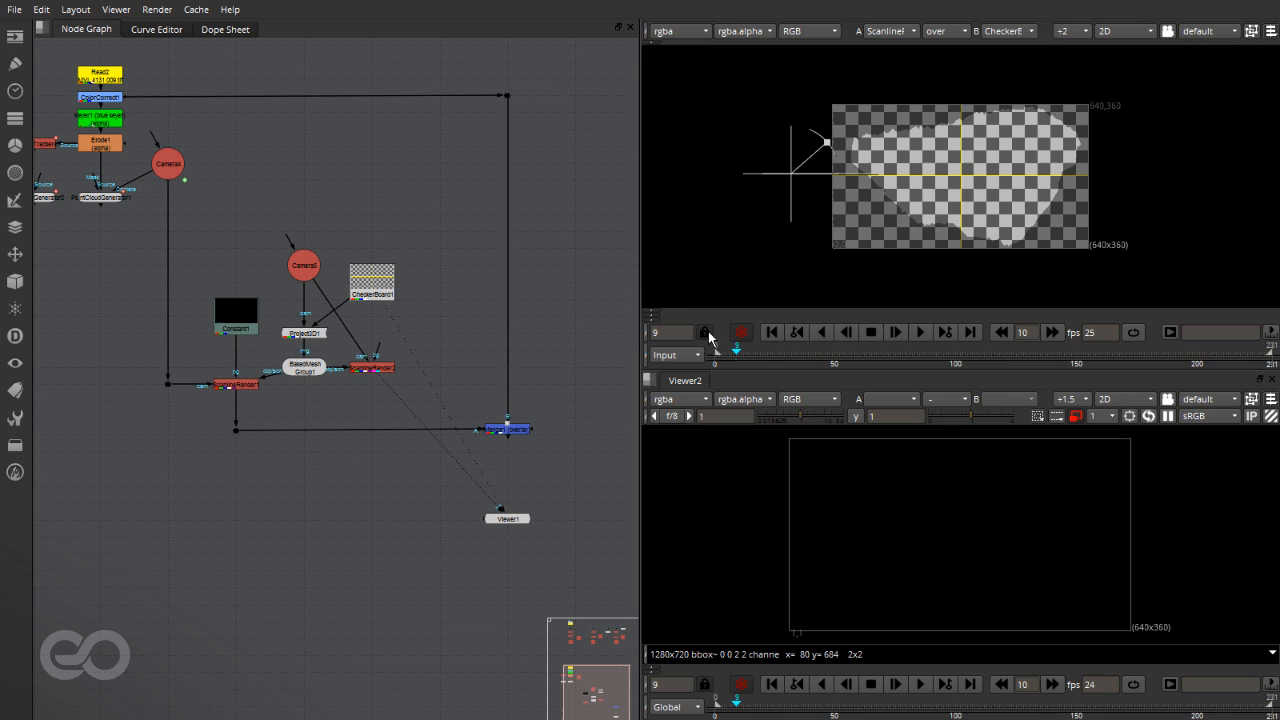
{"action": "left_click", "coordinate": [648, 358]}
{"action": "key", "text": "f"}
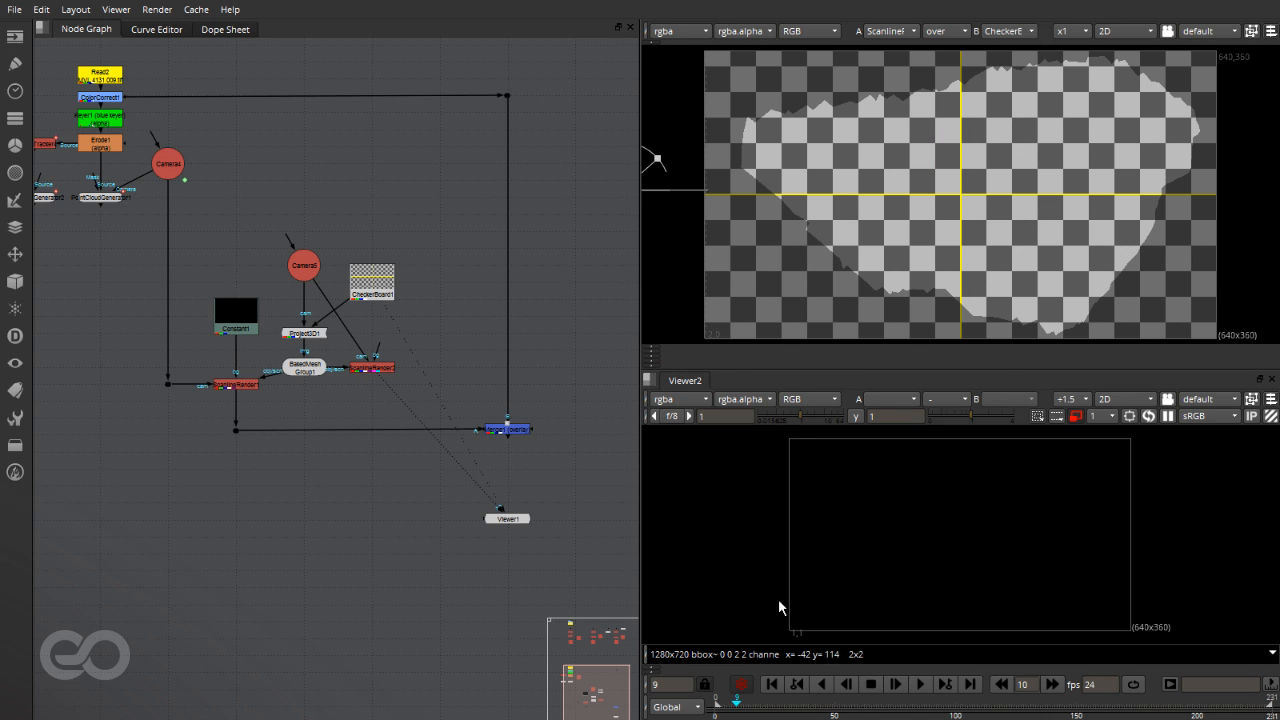
Step: Show Merge1's output in Viewer2, framed on the checkerboard over the forehead
{"action": "scroll", "coordinate": [505, 430], "scroll_direction": "up", "scroll_amount": 2}
{"action": "left_click", "coordinate": [515, 430]}
{"action": "key", "text": "1"}
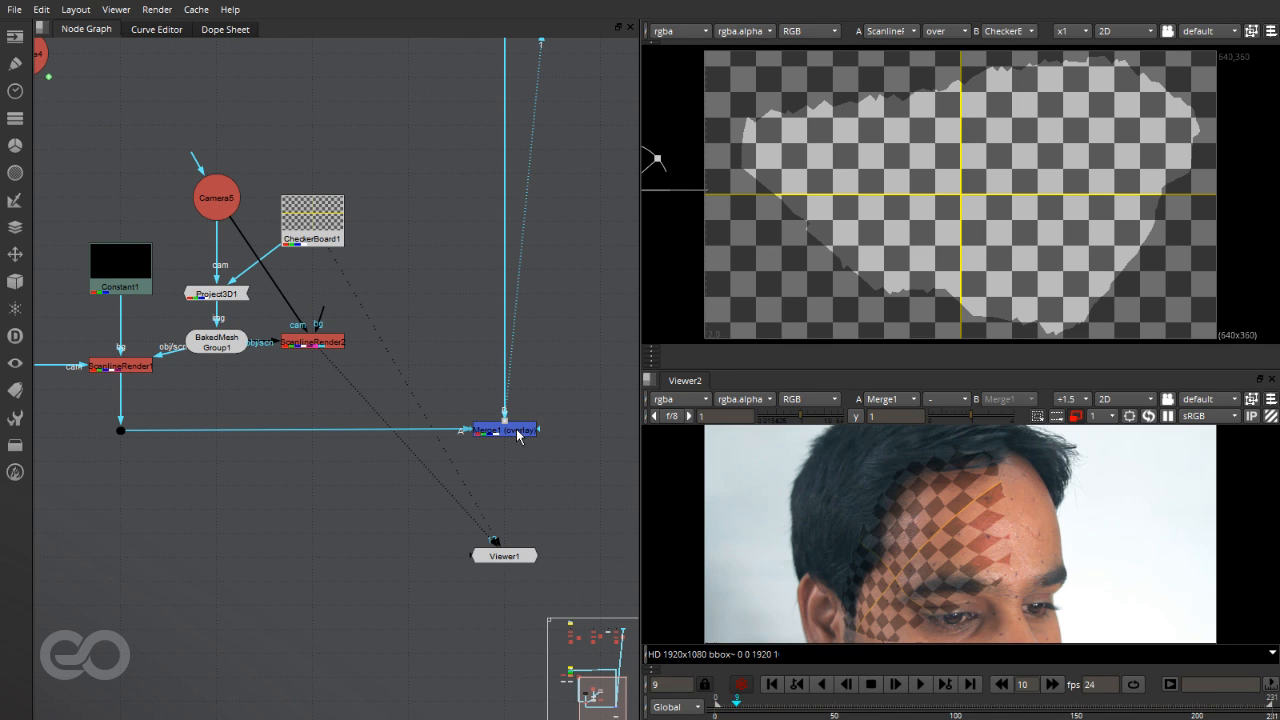
{"action": "key", "text": "f"}
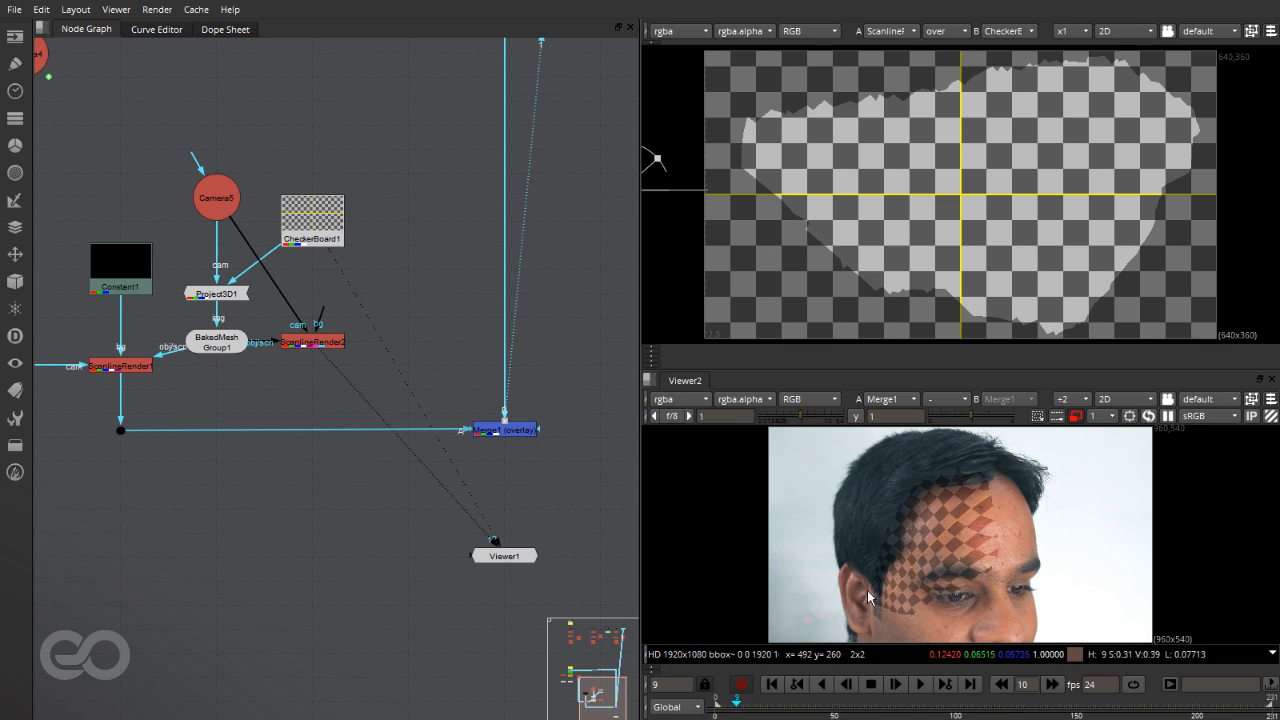
{"action": "scroll", "coordinate": [920, 548], "scroll_direction": "up", "scroll_amount": 3}
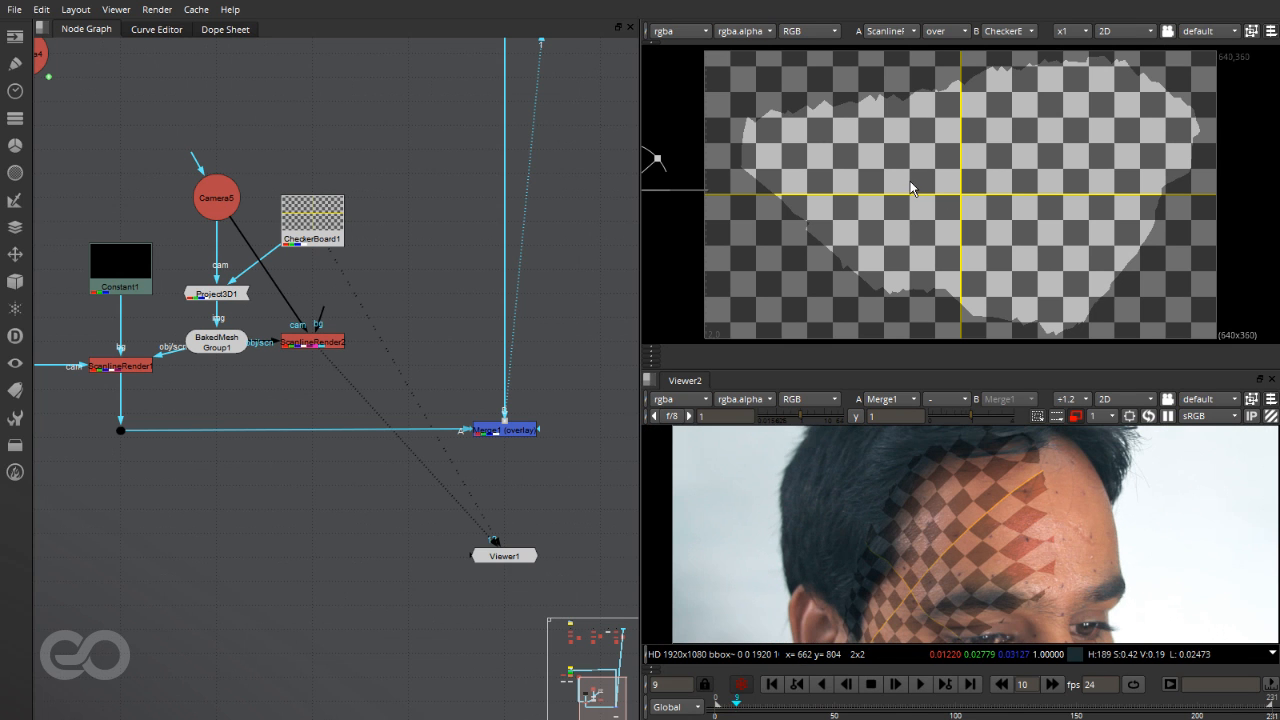
Step: Move CheckerBoard1 slightly higher in the node graph
{"action": "left_click", "coordinate": [328, 212]}
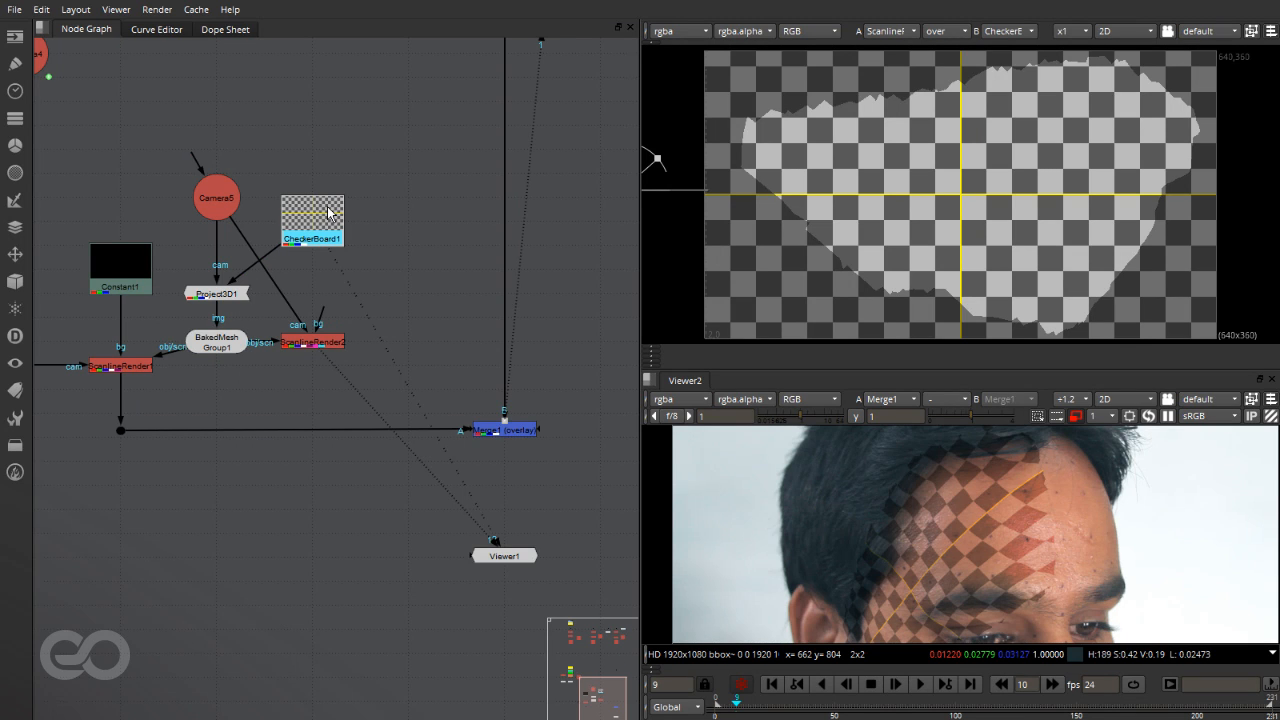
{"action": "scroll", "coordinate": [328, 212], "scroll_direction": "up", "scroll_amount": 3}
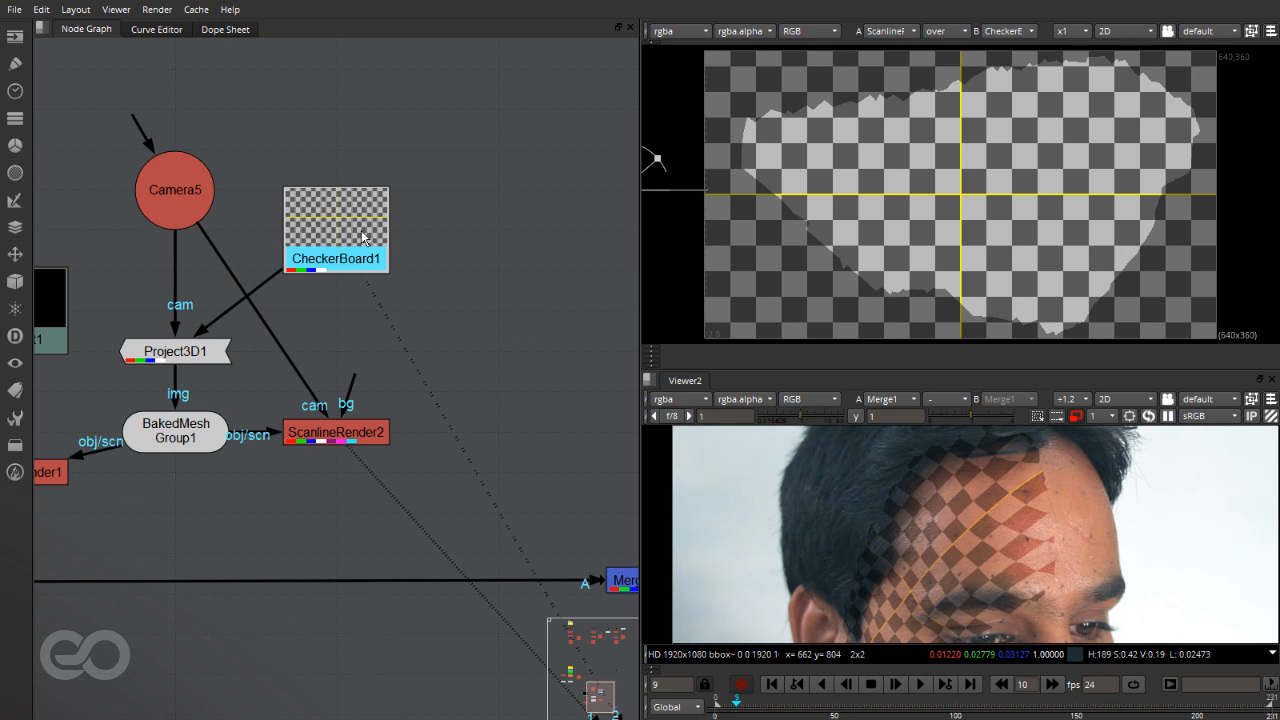
{"action": "scroll", "coordinate": [397, 252], "scroll_direction": "down", "scroll_amount": 4}
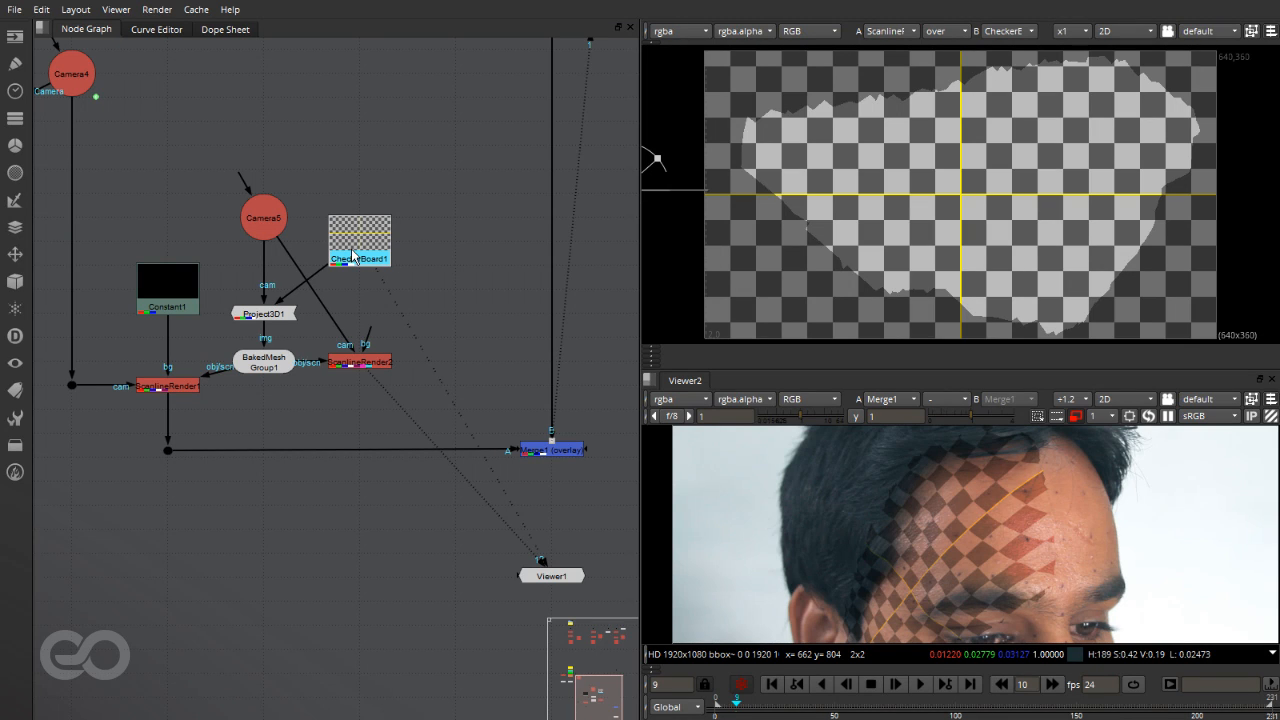
{"action": "left_click_drag", "start_coordinate": [353, 258], "coordinate": [356, 236]}
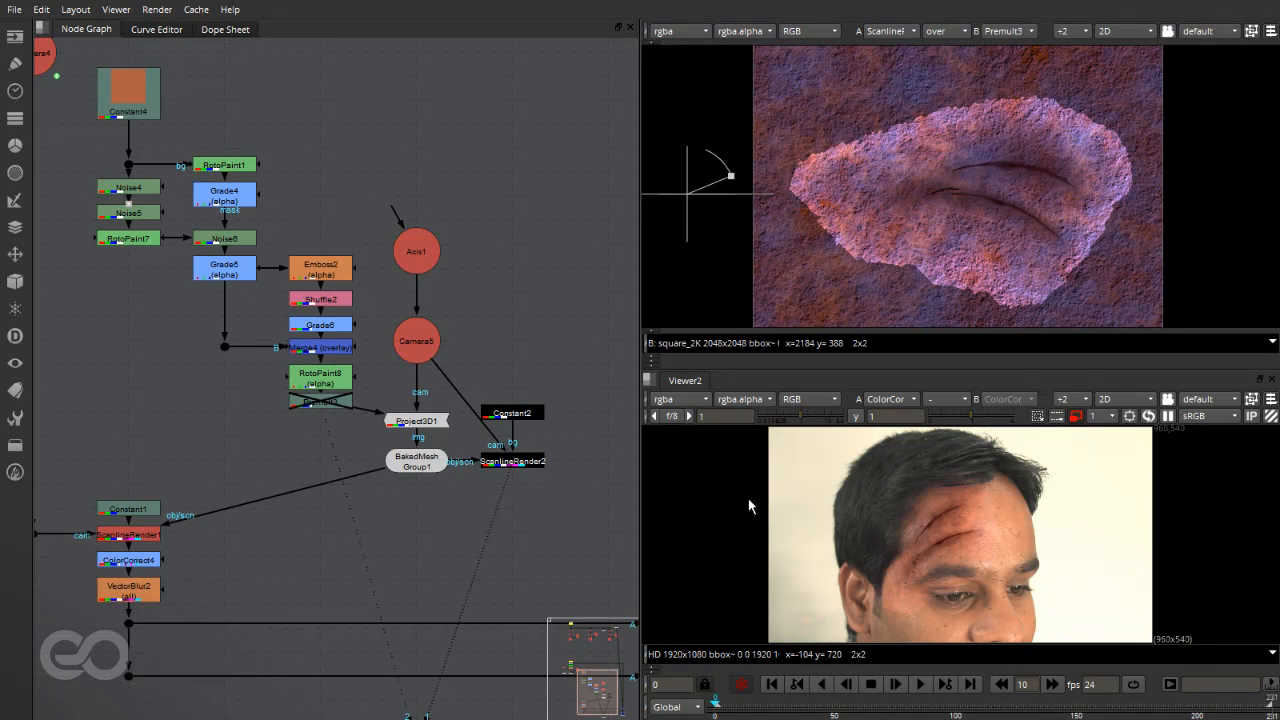
{"action": "scroll", "coordinate": [392, 367], "scroll_direction": "down", "scroll_amount": 5}
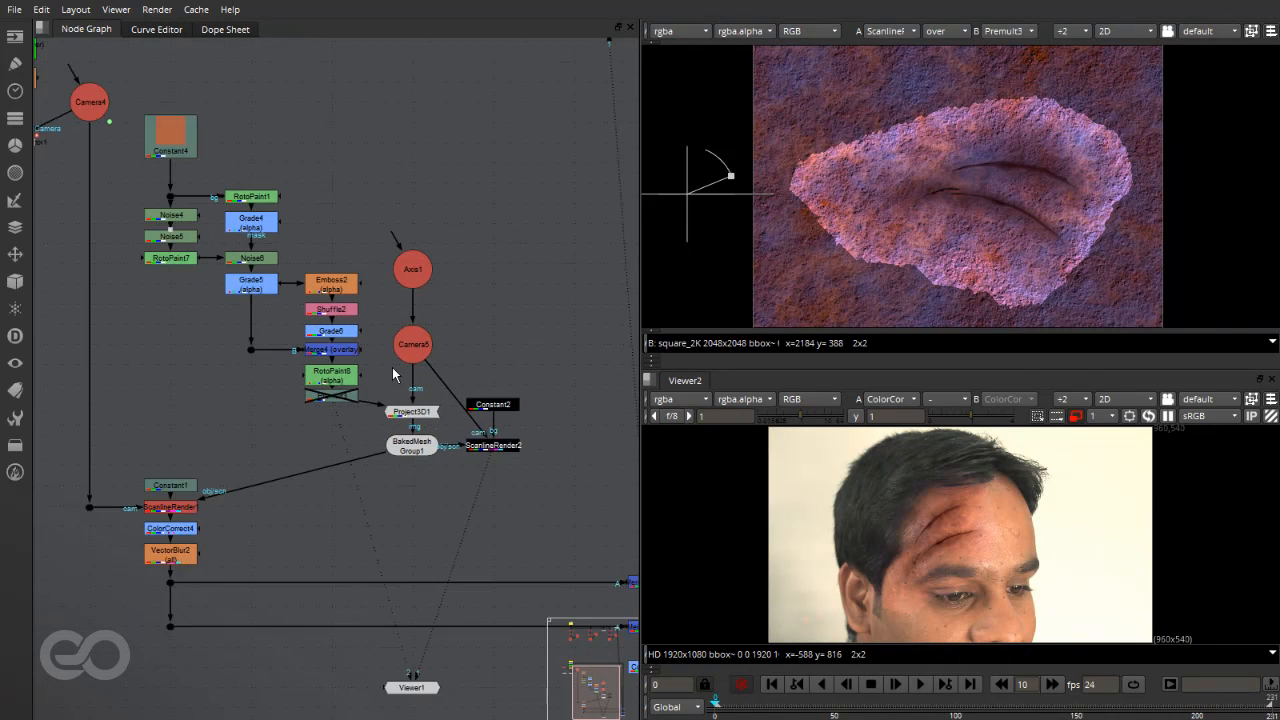
Step: Move Axis1 slightly closer to Camera5 in the node graph
{"action": "scroll", "coordinate": [408, 340], "scroll_direction": "up", "scroll_amount": 5}
{"action": "scroll", "coordinate": [409, 362], "scroll_direction": "up", "scroll_amount": 3}
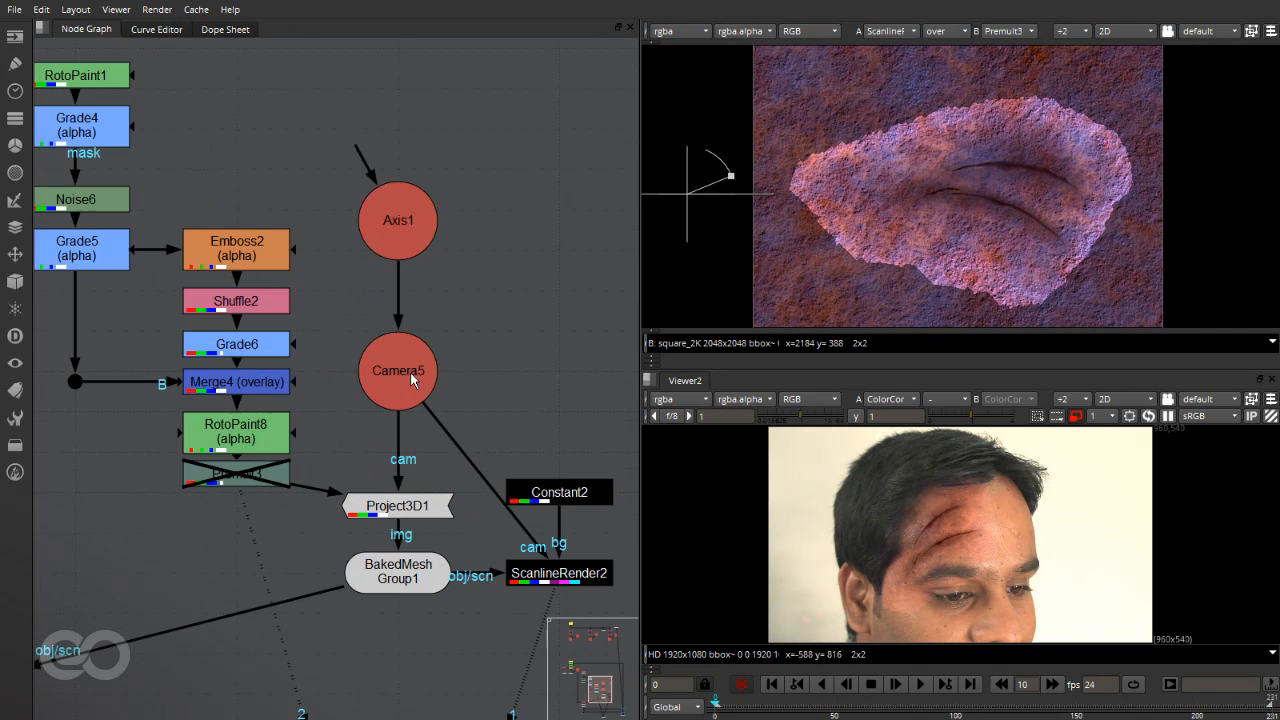
{"action": "left_click_drag", "start_coordinate": [406, 231], "coordinate": [406, 257]}
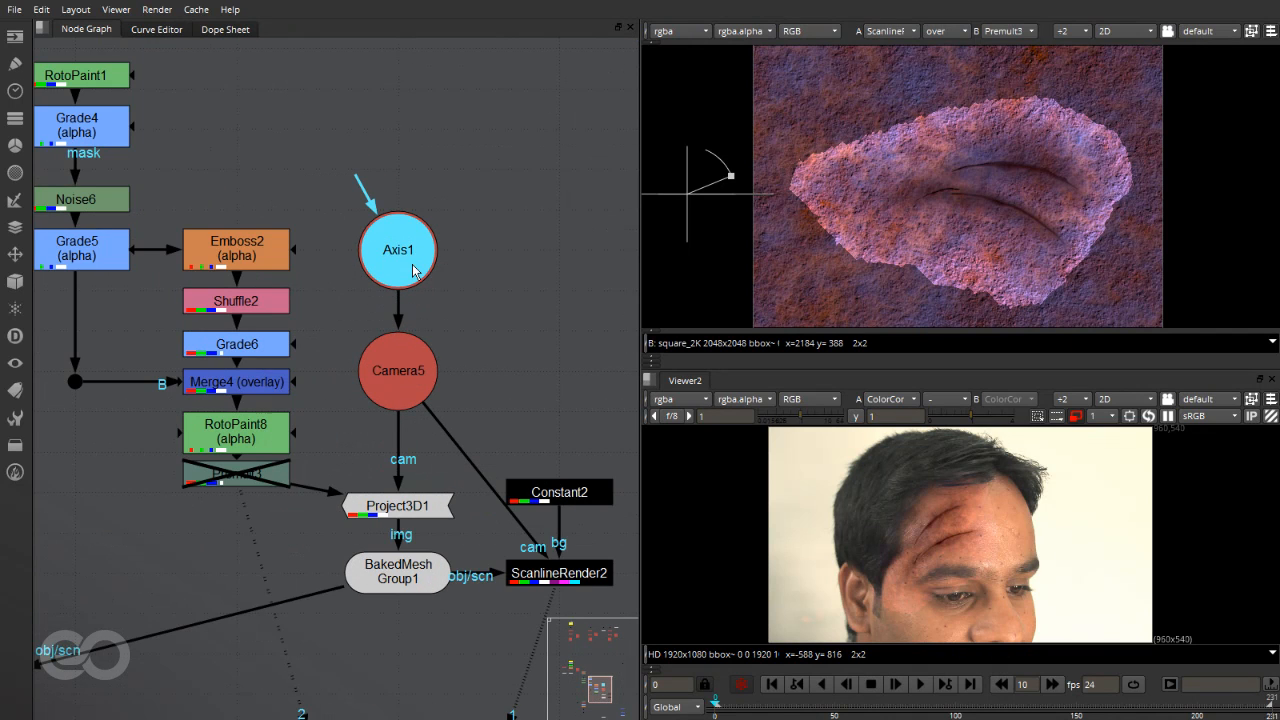
Step: Show Camera5 in Viewer2's 3D view, unlock the view from the camera and orbit around the projection frustum
{"action": "left_click", "coordinate": [417, 371]}
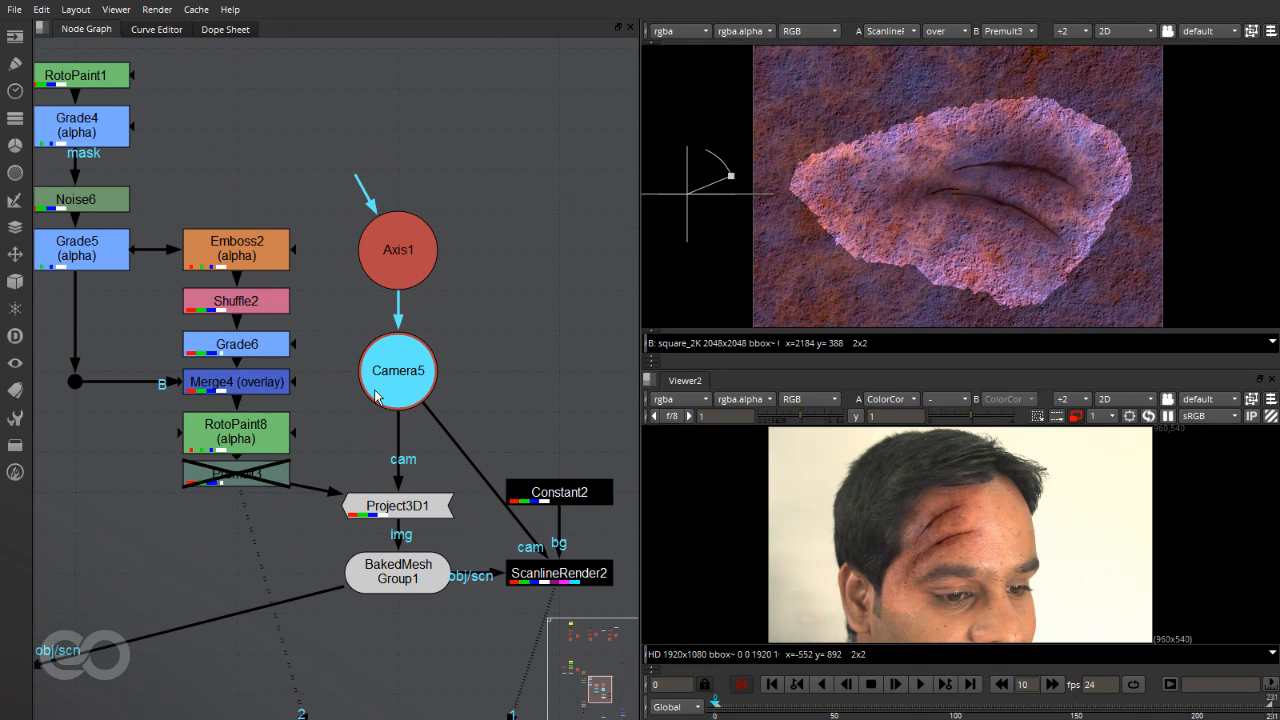
{"action": "key", "text": "1"}
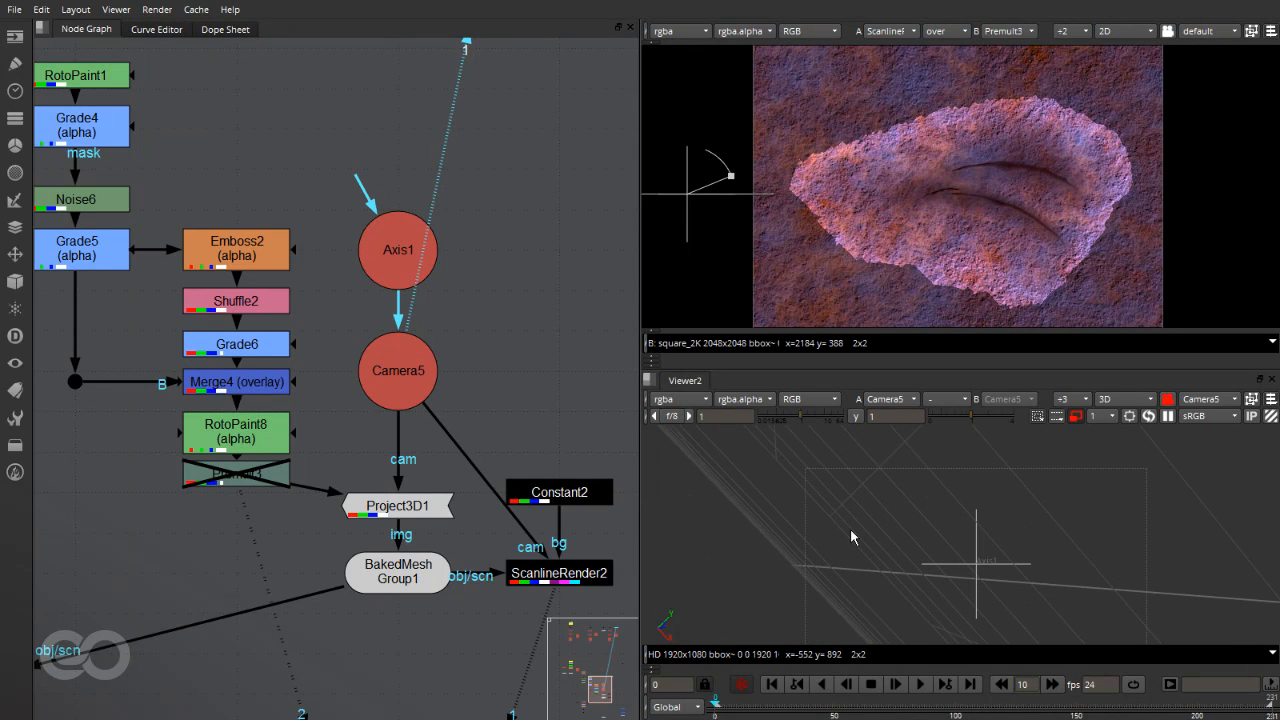
{"action": "left_click", "coordinate": [1167, 400]}
{"action": "left_click_drag", "start_coordinate": [862, 512], "coordinate": [1221, 636], "text": "ctrl"}
{"action": "scroll", "coordinate": [1006, 560], "scroll_direction": "down", "scroll_amount": 3}
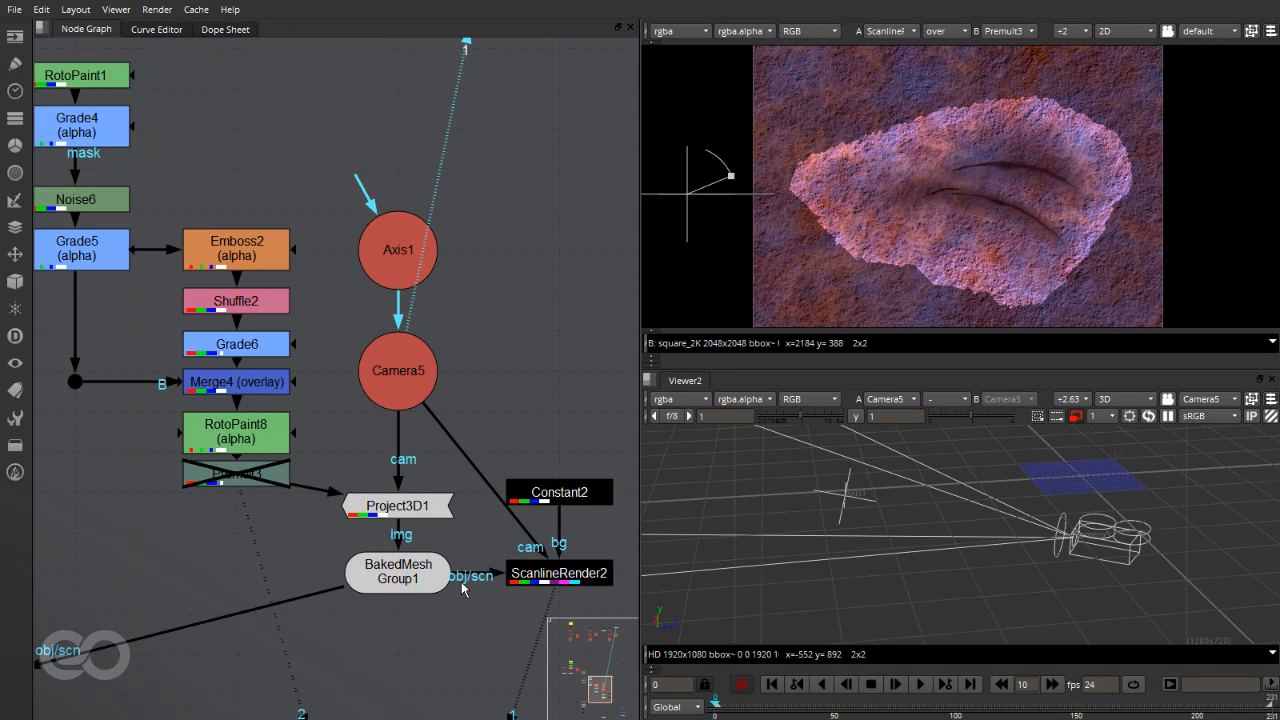
Step: Examine the BakedMesh geometry with its projected texture in the 3D view, with its properties open, and close them
{"action": "double_click", "coordinate": [402, 588]}
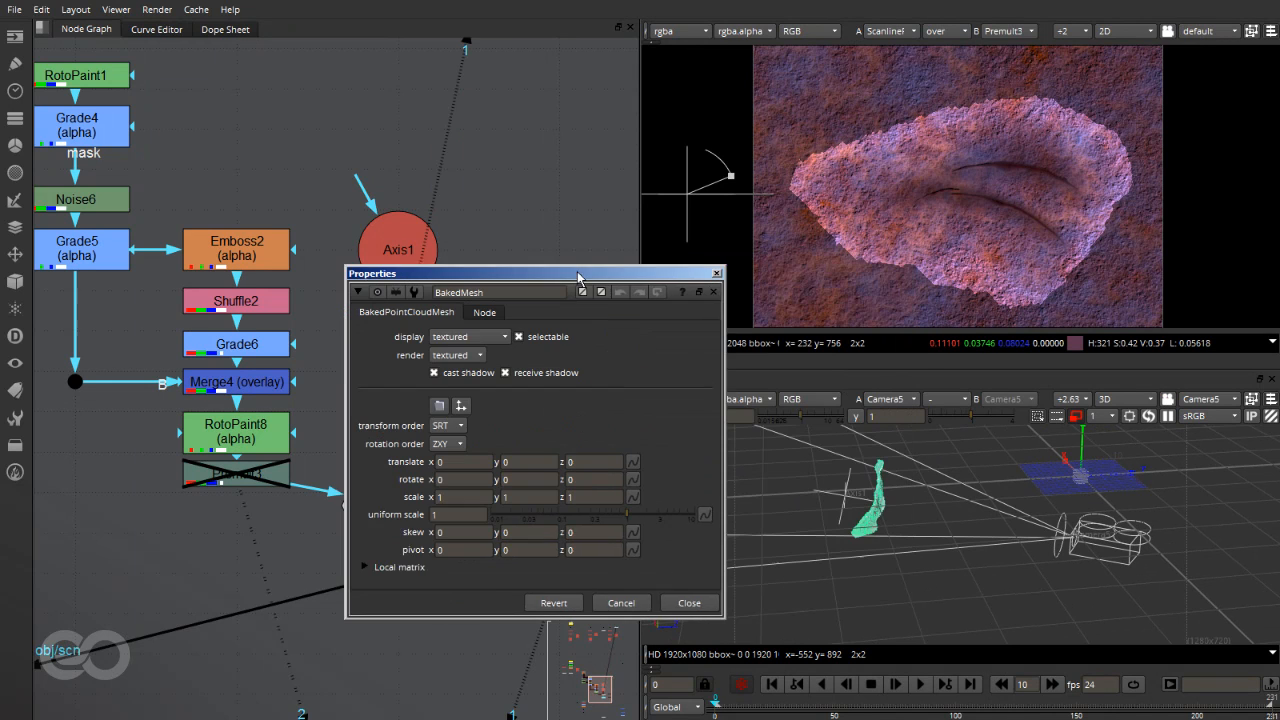
{"action": "left_click_drag", "start_coordinate": [925, 541], "coordinate": [1103, 572], "text": "ctrl"}
{"action": "mouse_move", "coordinate": [951, 542]}
{"action": "left_mouse_down", "text": "ctrl"}
{"action": "mouse_move", "coordinate": [677, 515]}
{"action": "mouse_move", "coordinate": [837, 510]}
{"action": "mouse_move", "coordinate": [910, 540]}
{"action": "mouse_move", "coordinate": [970, 540]}
{"action": "left_mouse_up", "text": "ctrl"}
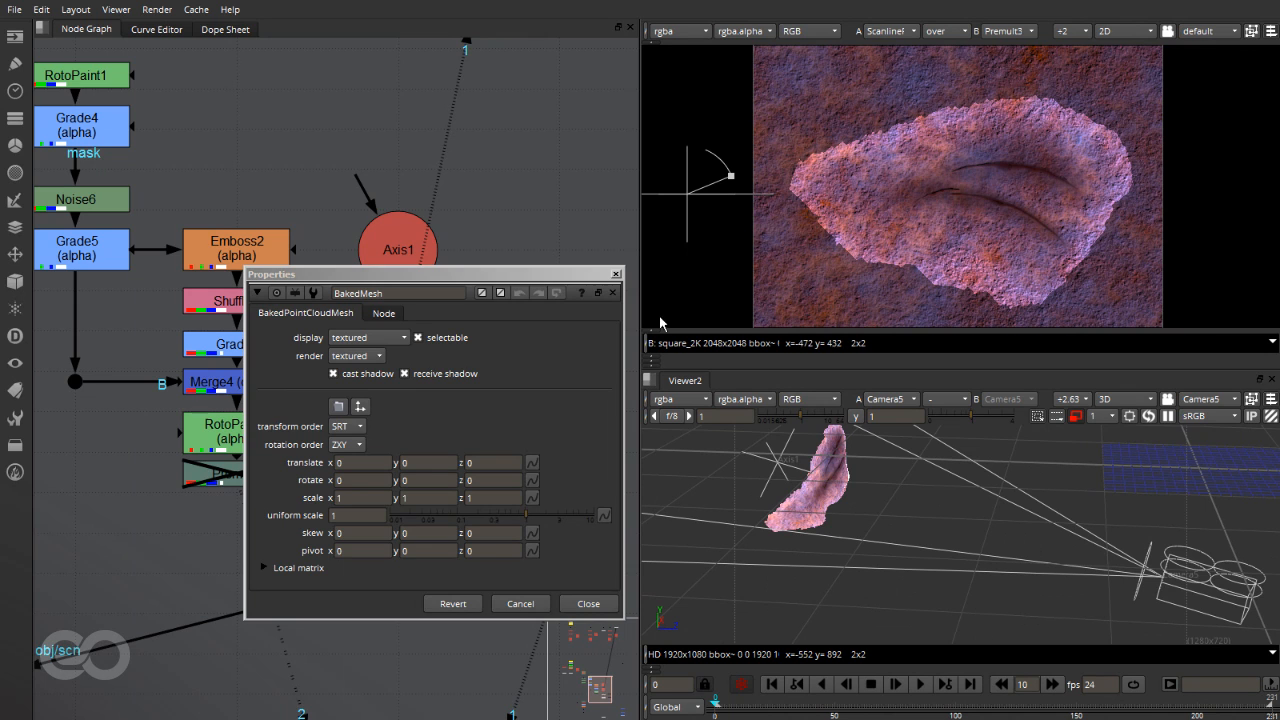
{"action": "left_click", "coordinate": [616, 274]}
Step: Examine the projection setup nodes Axis1, Constant2 and ScanlineRender2 in the node graph
{"action": "scroll", "coordinate": [297, 185], "scroll_direction": "down", "scroll_amount": 5}
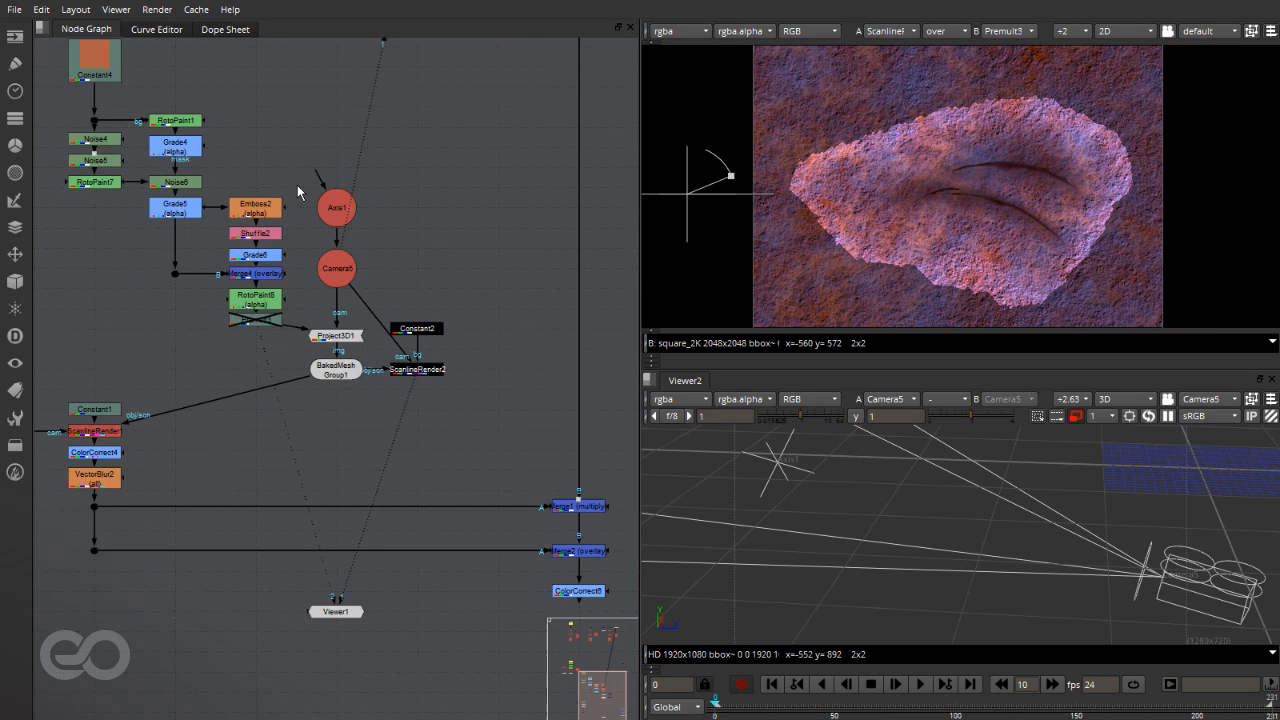
{"action": "scroll", "coordinate": [335, 207], "scroll_direction": "up", "scroll_amount": 3}
{"action": "left_click", "coordinate": [335, 207]}
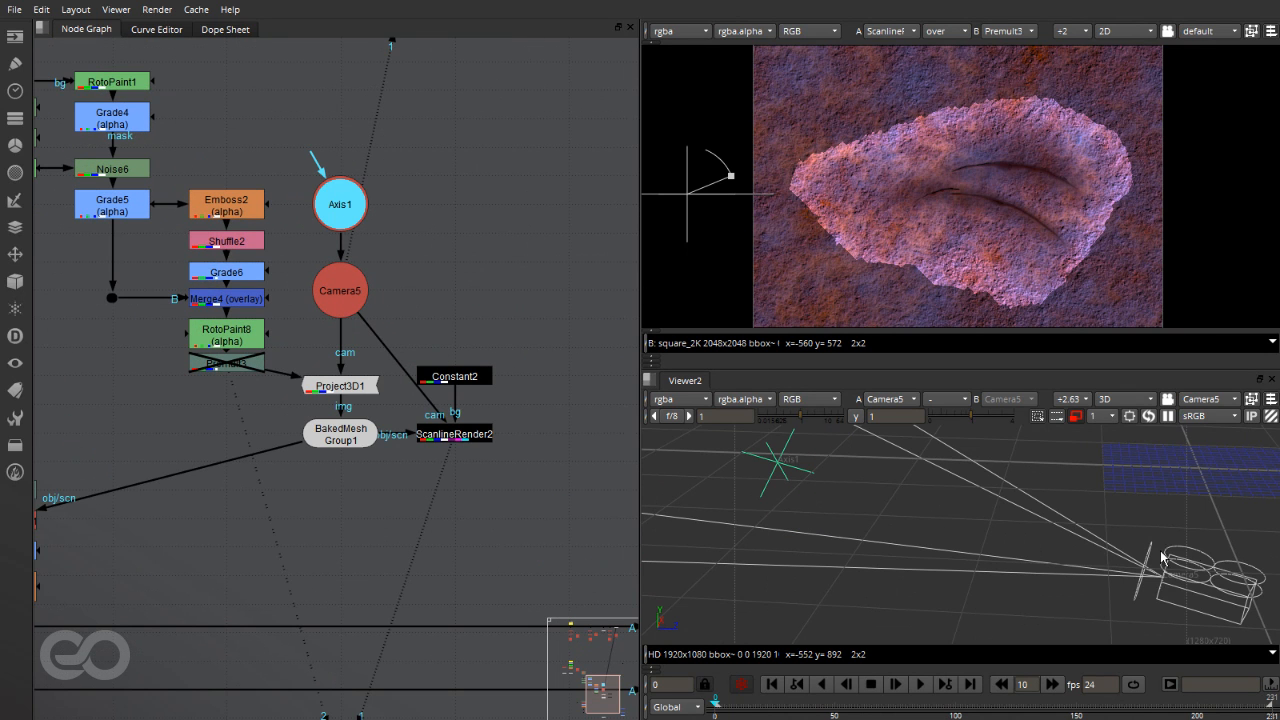
{"action": "left_click", "coordinate": [862, 604]}
{"action": "scroll", "coordinate": [460, 300], "scroll_direction": "down", "scroll_amount": 1}
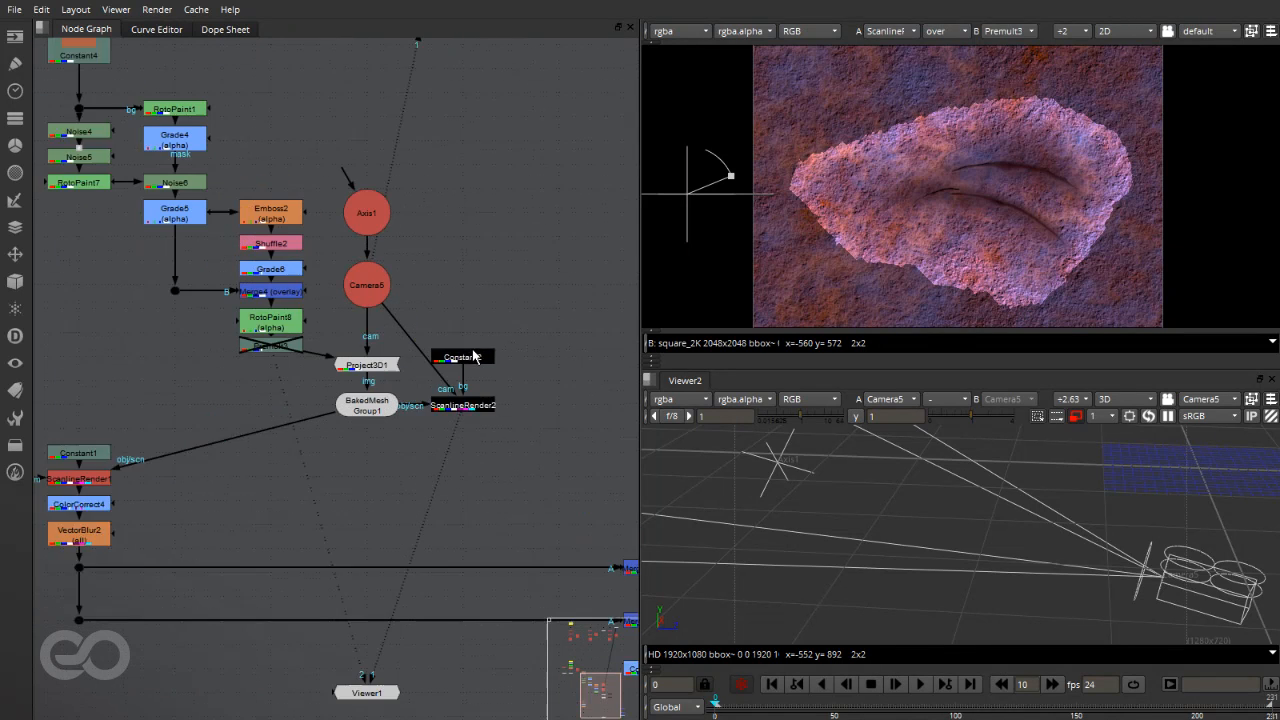
{"action": "scroll", "coordinate": [445, 320], "scroll_direction": "up", "scroll_amount": 1}
{"action": "left_click_drag", "start_coordinate": [531, 321], "coordinate": [405, 450]}
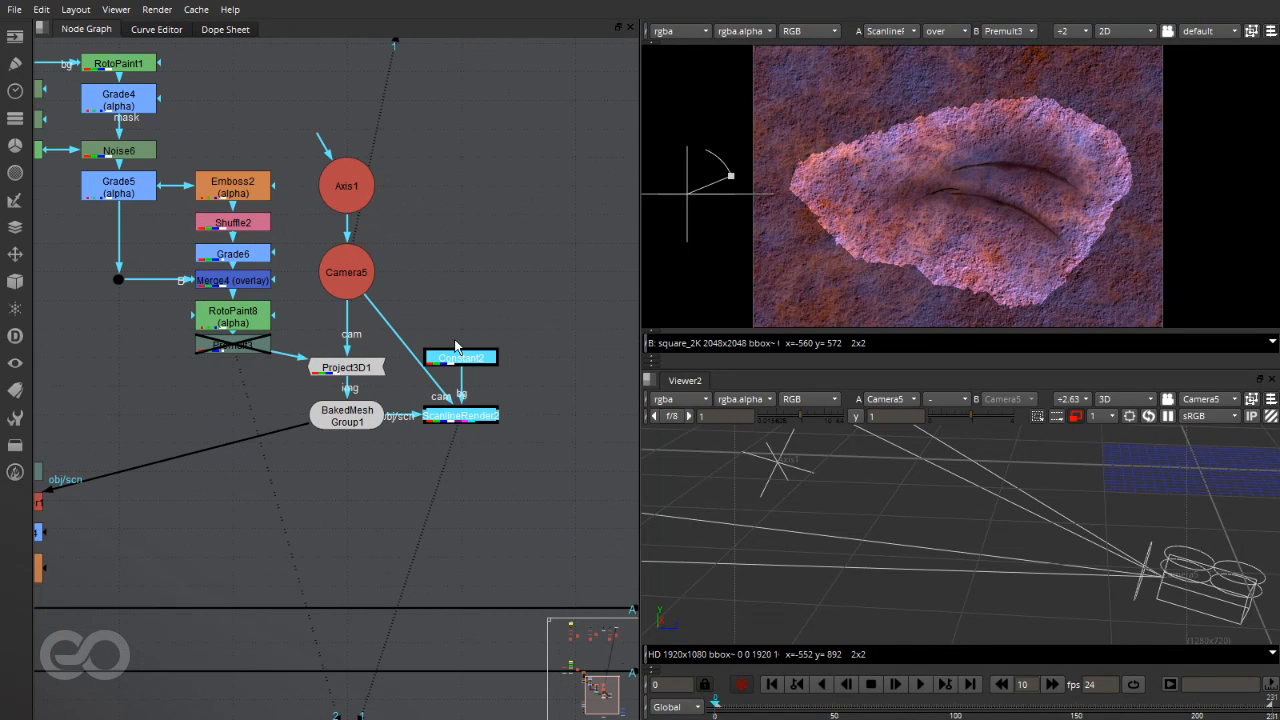
{"action": "left_click", "coordinate": [547, 481]}
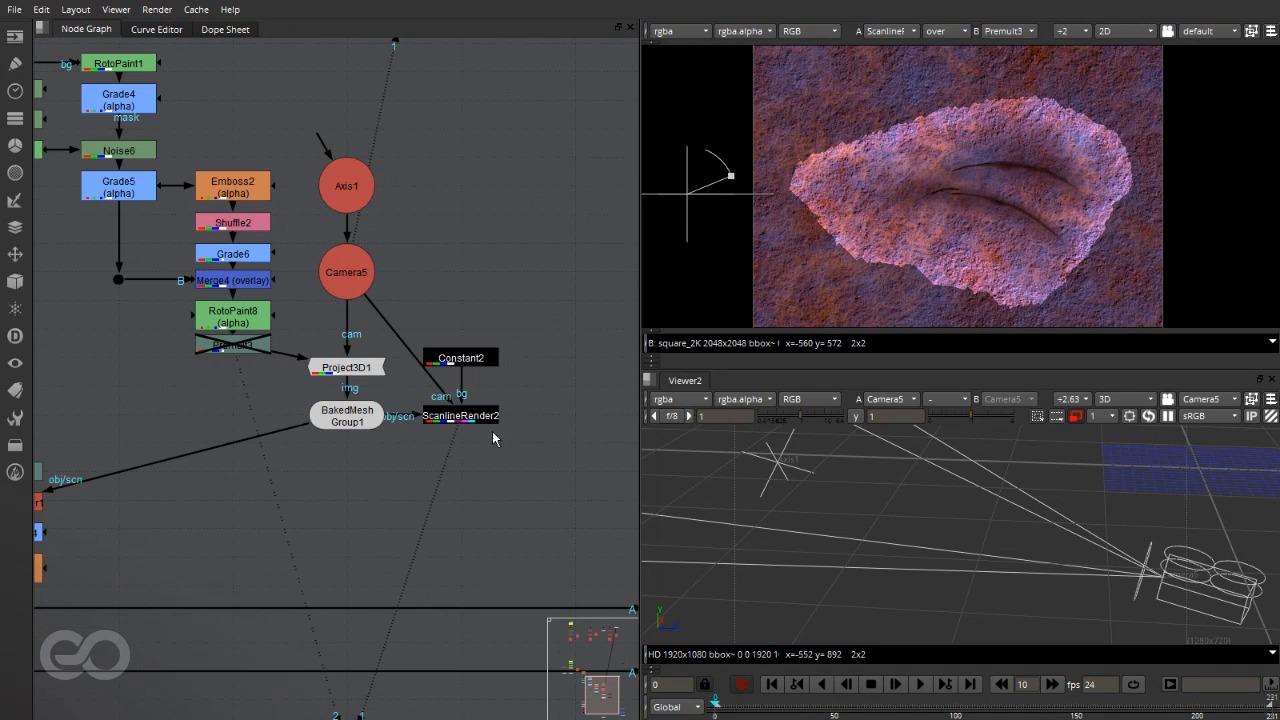
Step: Go to the texture-building branch below Constant4 and show Constant4's output in Viewer2, fitted to the pane
{"action": "scroll", "coordinate": [513, 435], "scroll_direction": "down", "scroll_amount": 5}
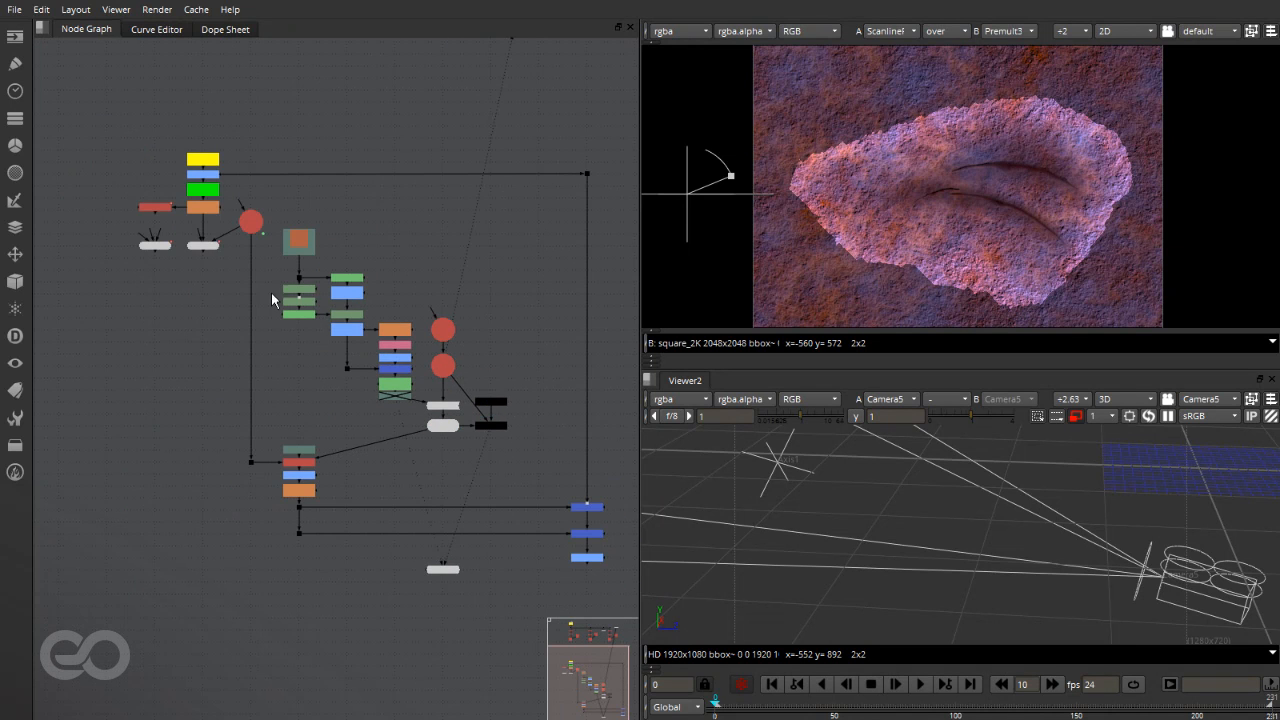
{"action": "scroll", "coordinate": [278, 228], "scroll_direction": "up", "scroll_amount": 5}
{"action": "scroll", "coordinate": [206, 217], "scroll_direction": "down", "scroll_amount": 3}
{"action": "scroll", "coordinate": [429, 301], "scroll_direction": "up", "scroll_amount": 3}
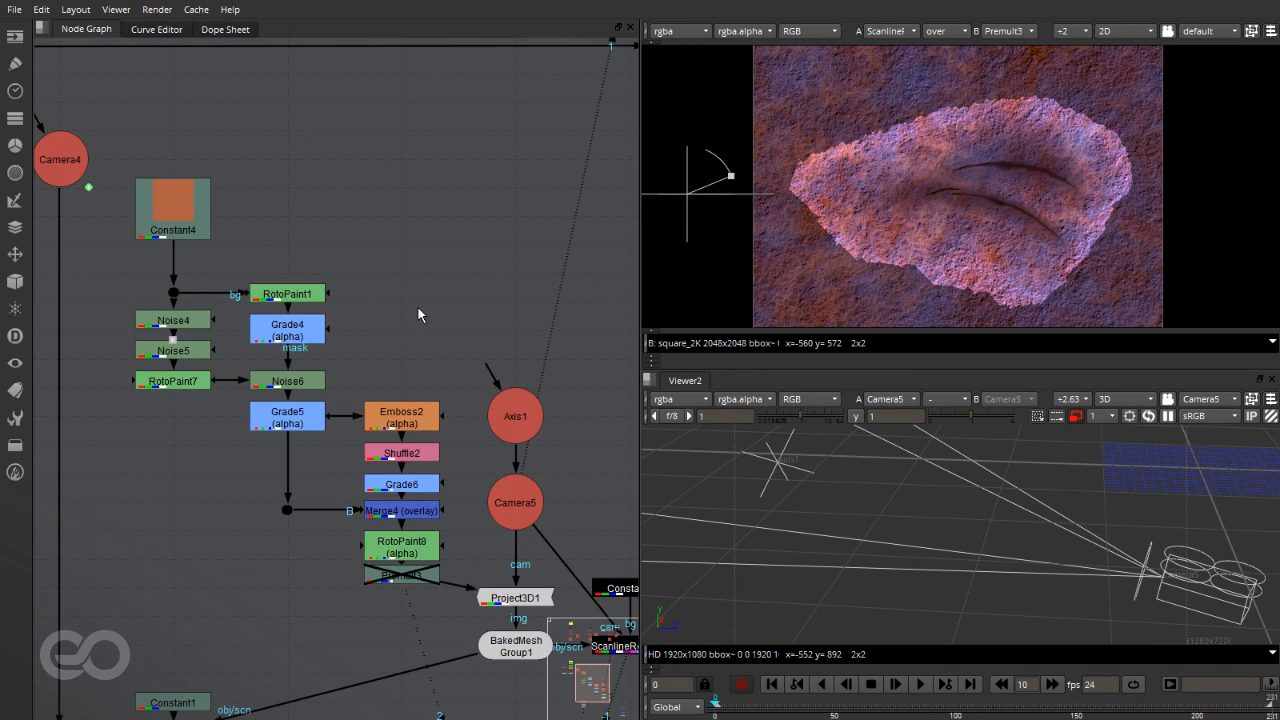
{"action": "left_click_drag", "start_coordinate": [105, 147], "coordinate": [451, 607]}
{"action": "left_click", "coordinate": [412, 282]}
{"action": "left_click", "coordinate": [191, 188]}
{"action": "key", "text": "1"}
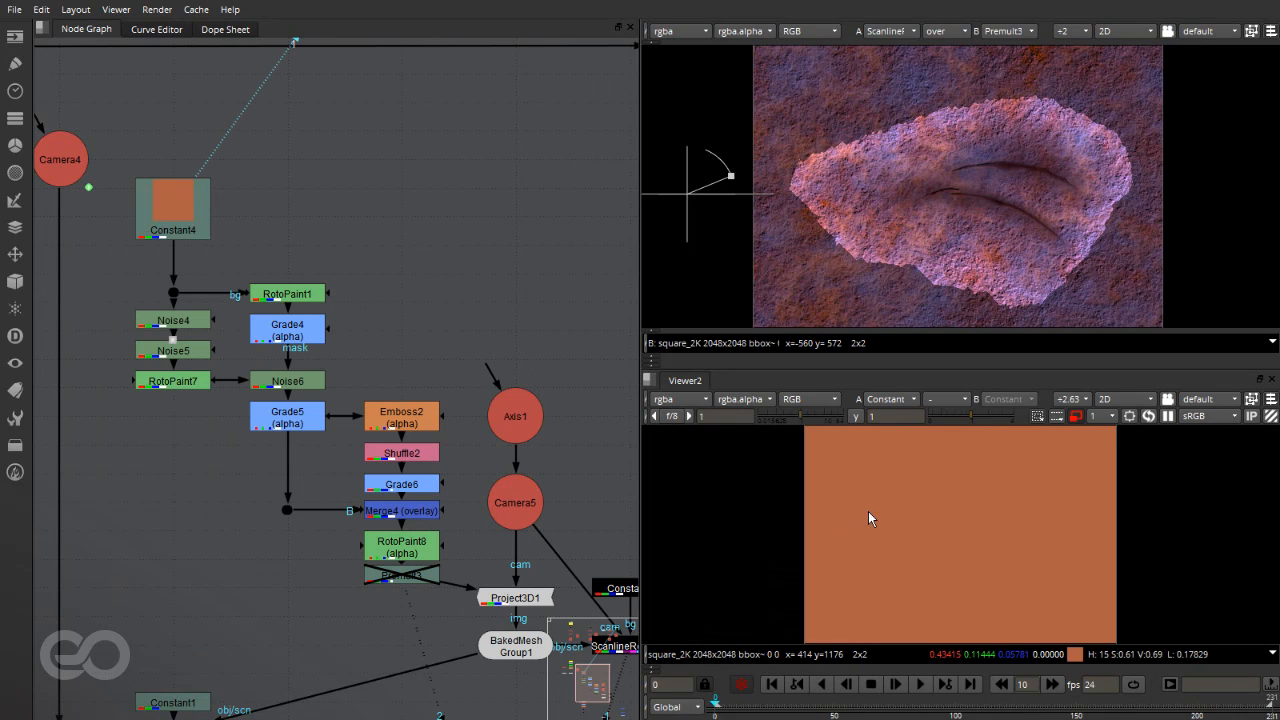
{"action": "key", "text": "f"}
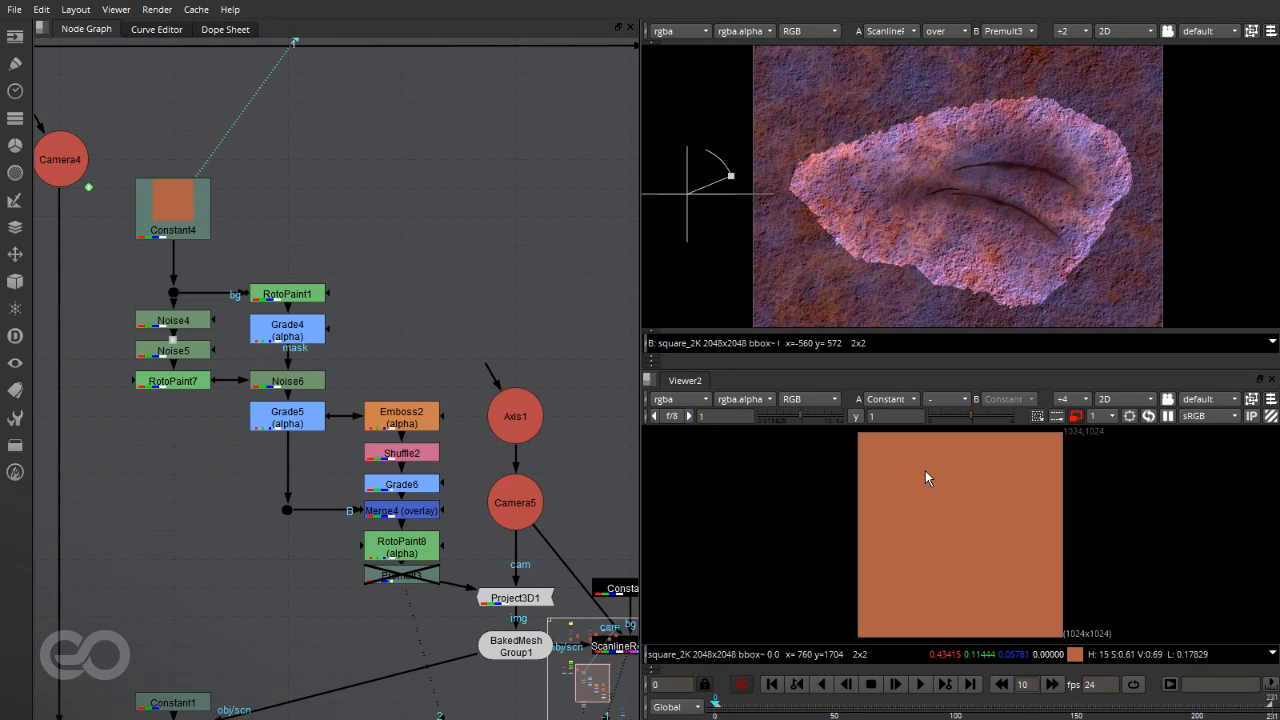
Step: Collapse Viewer2's exposure, info and playback bars to enlarge its image area
{"action": "left_click", "coordinate": [644, 417]}
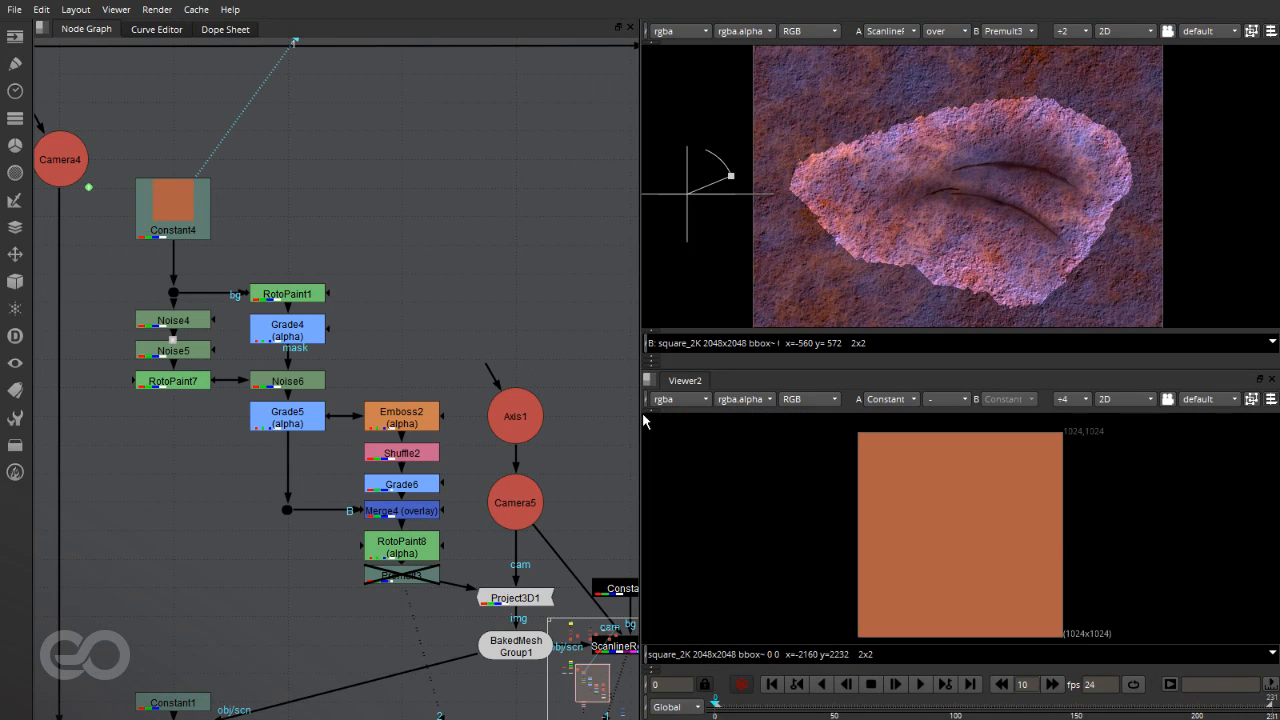
{"action": "left_click", "coordinate": [647, 660]}
{"action": "left_click", "coordinate": [648, 690]}
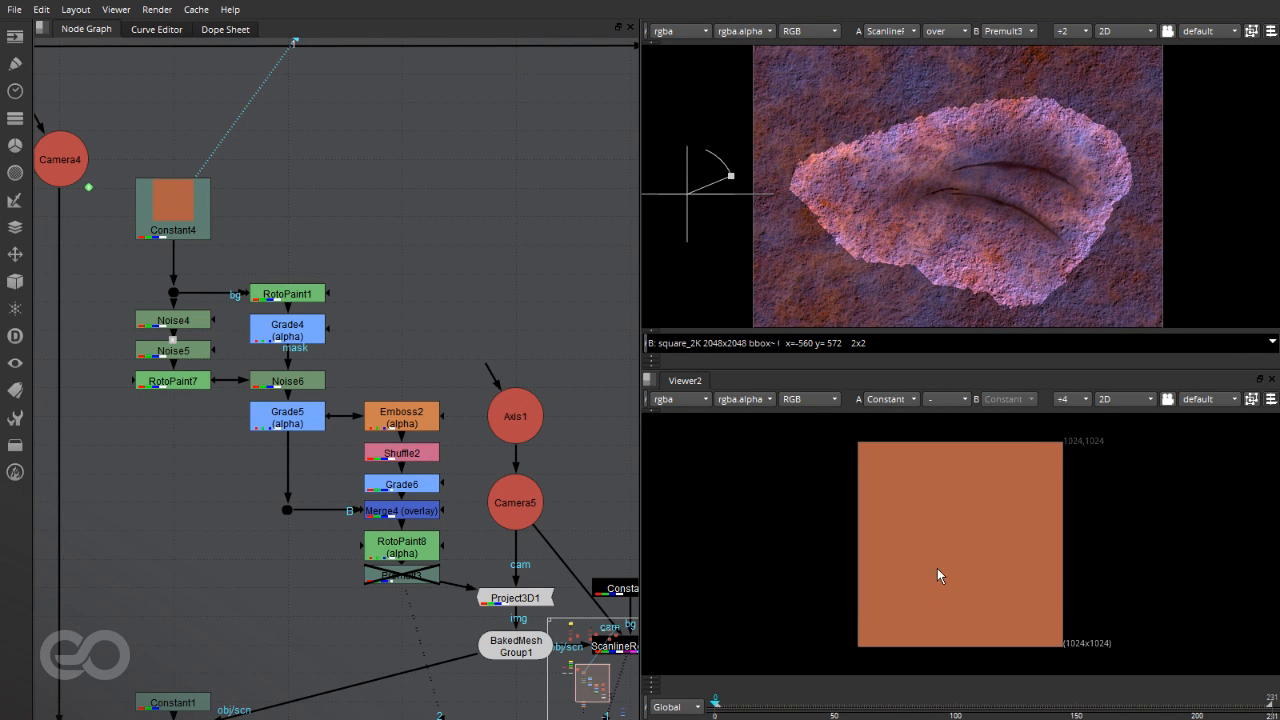
Step: Check Constant4's colour and format settings and inspect Noise4's output up close in Viewer2
{"action": "double_click", "coordinate": [177, 198]}
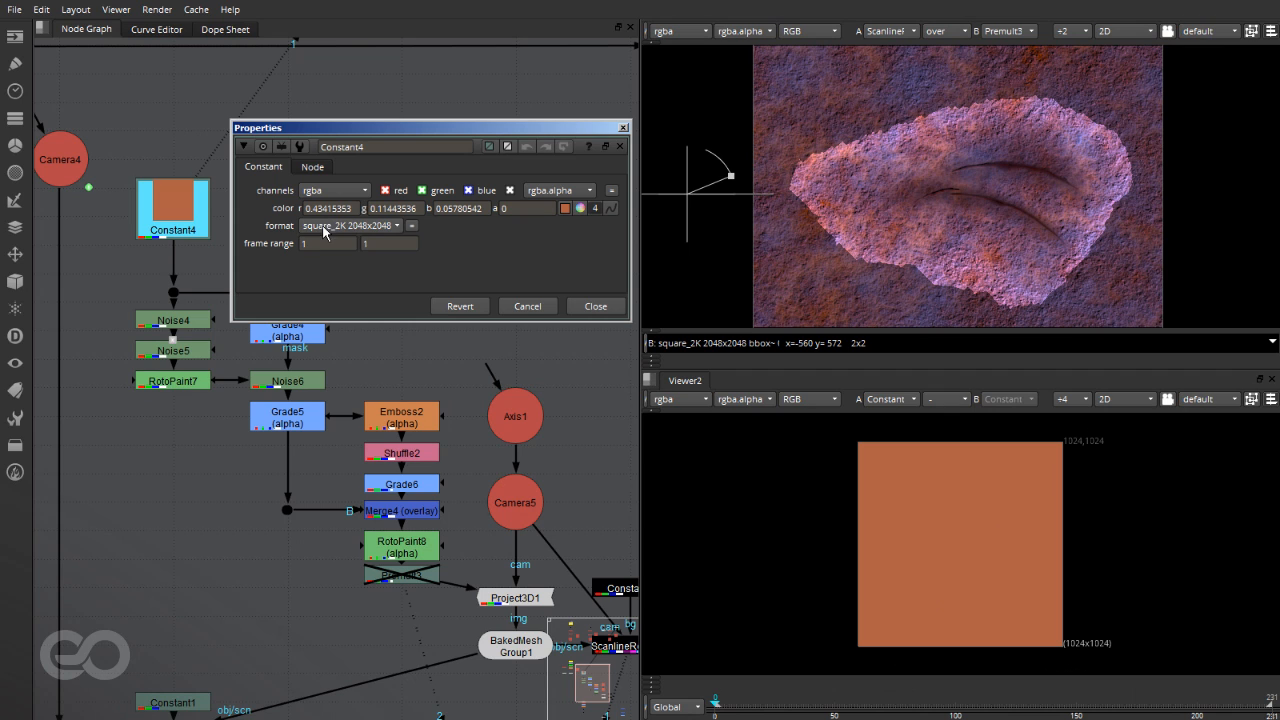
{"action": "left_click", "coordinate": [584, 306]}
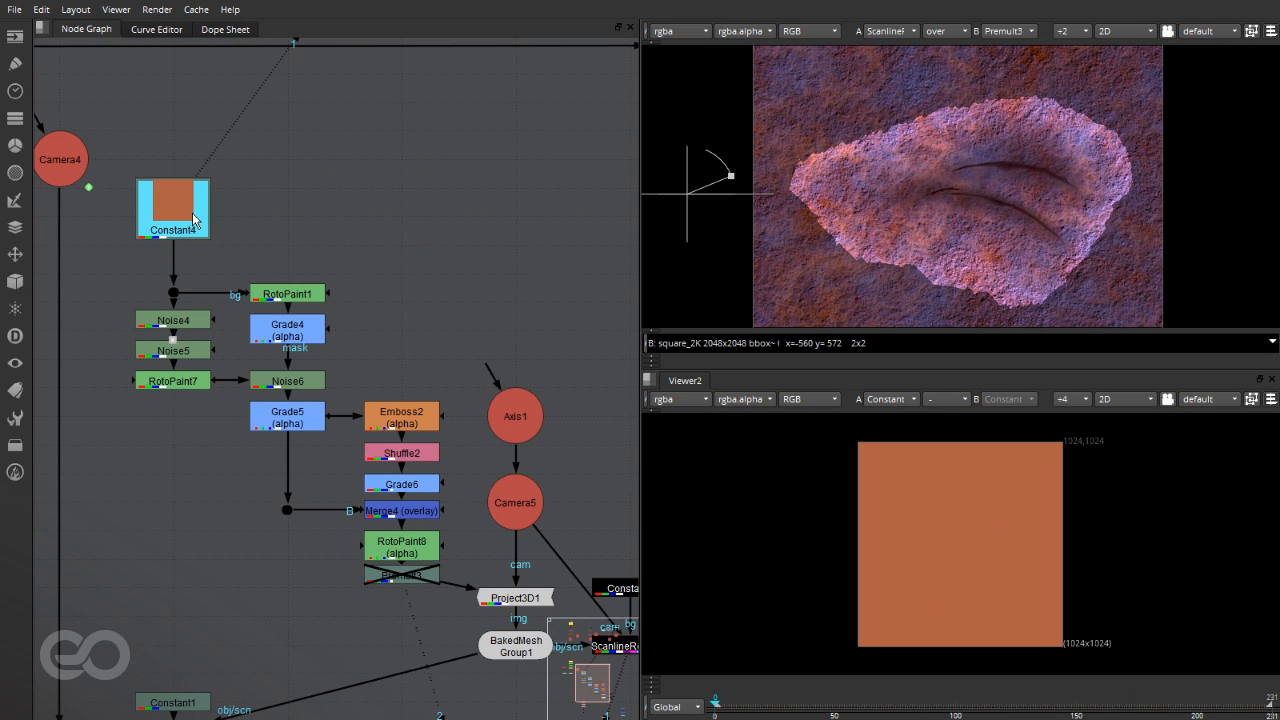
{"action": "left_click", "coordinate": [168, 321]}
{"action": "key", "text": "1"}
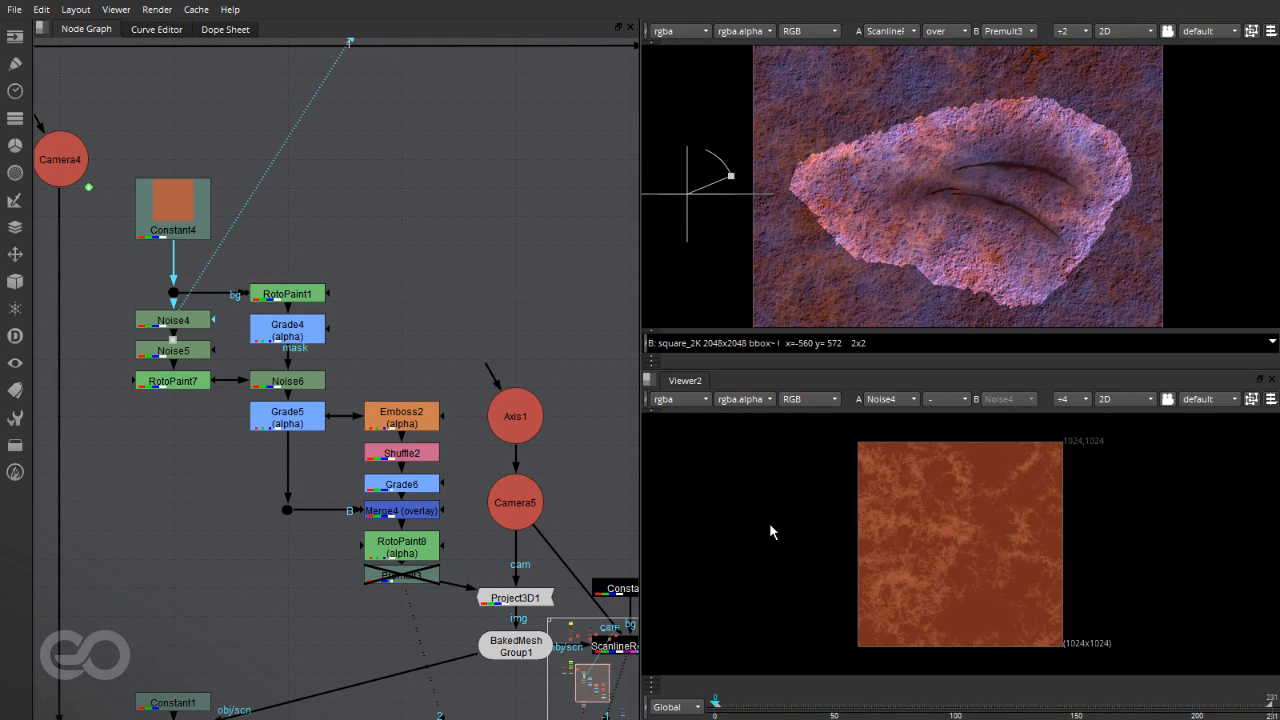
{"action": "scroll", "coordinate": [982, 507], "scroll_direction": "up", "scroll_amount": 5}
{"action": "scroll", "coordinate": [992, 470], "scroll_direction": "down", "scroll_amount": 5}
{"action": "scroll", "coordinate": [931, 549], "scroll_direction": "up", "scroll_amount": 1}
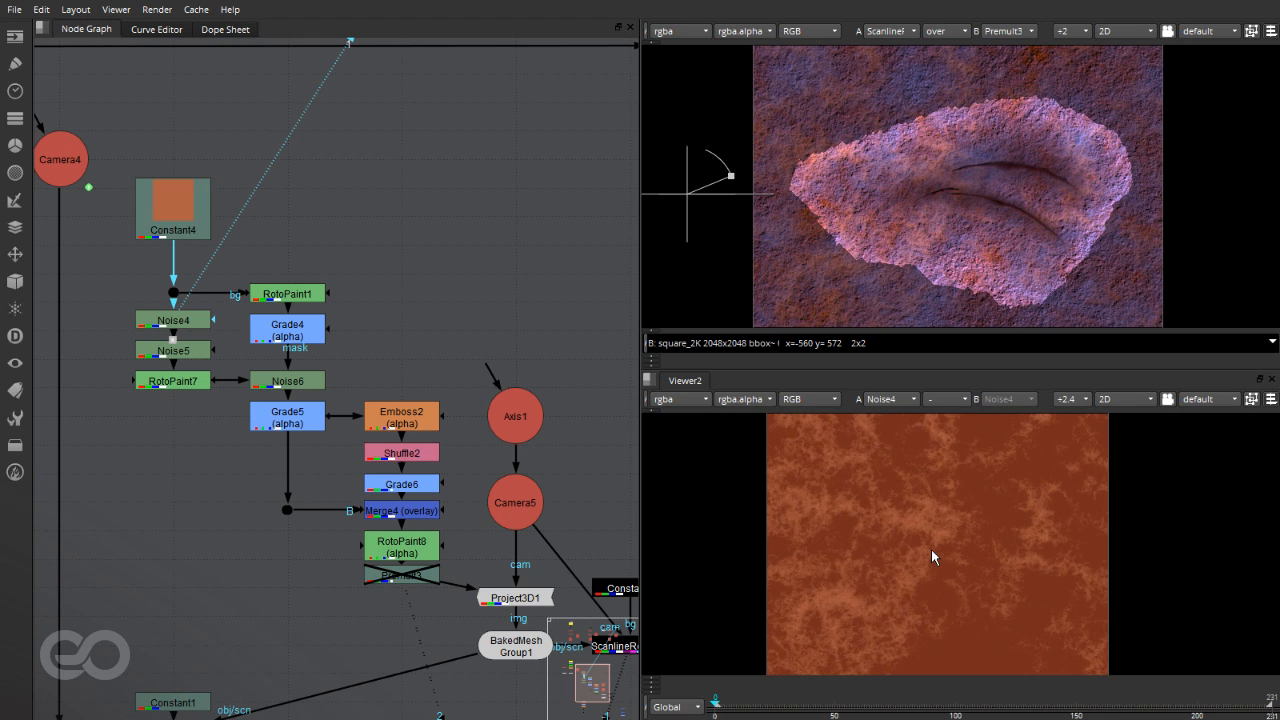
{"action": "scroll", "coordinate": [931, 549], "scroll_direction": "down", "scroll_amount": 2}
{"action": "scroll", "coordinate": [952, 532], "scroll_direction": "up", "scroll_amount": 3}
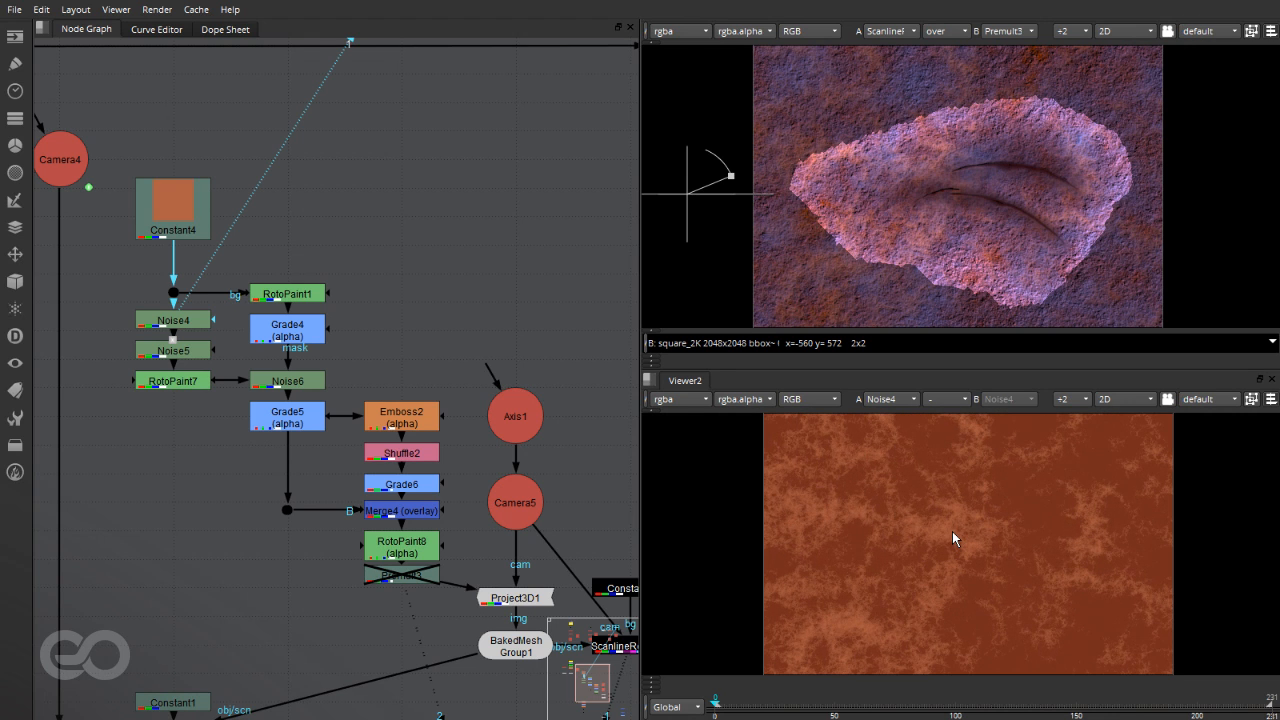
Step: Show Noise5's output in Viewer2 and inspect the combined noise texture across the full square
{"action": "left_click", "coordinate": [178, 351]}
{"action": "key", "text": "1"}
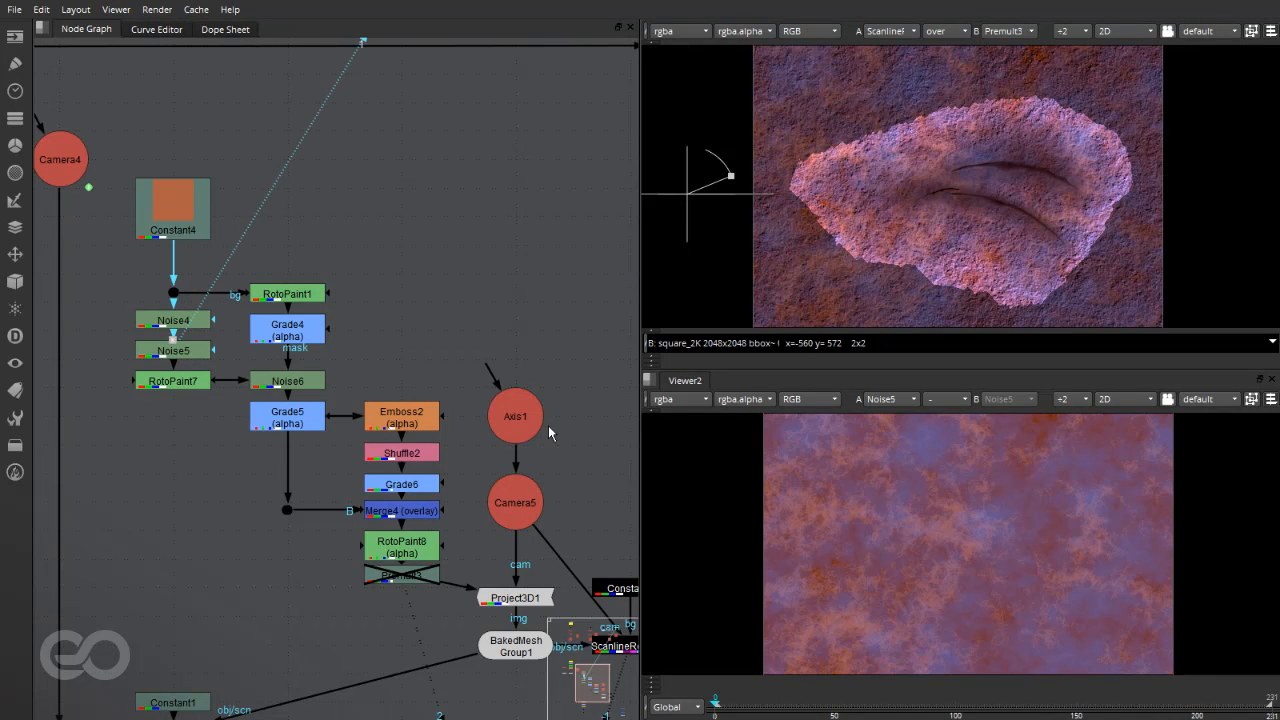
{"action": "scroll", "coordinate": [1016, 513], "scroll_direction": "up", "scroll_amount": 3}
{"action": "scroll", "coordinate": [950, 493], "scroll_direction": "down", "scroll_amount": 4}
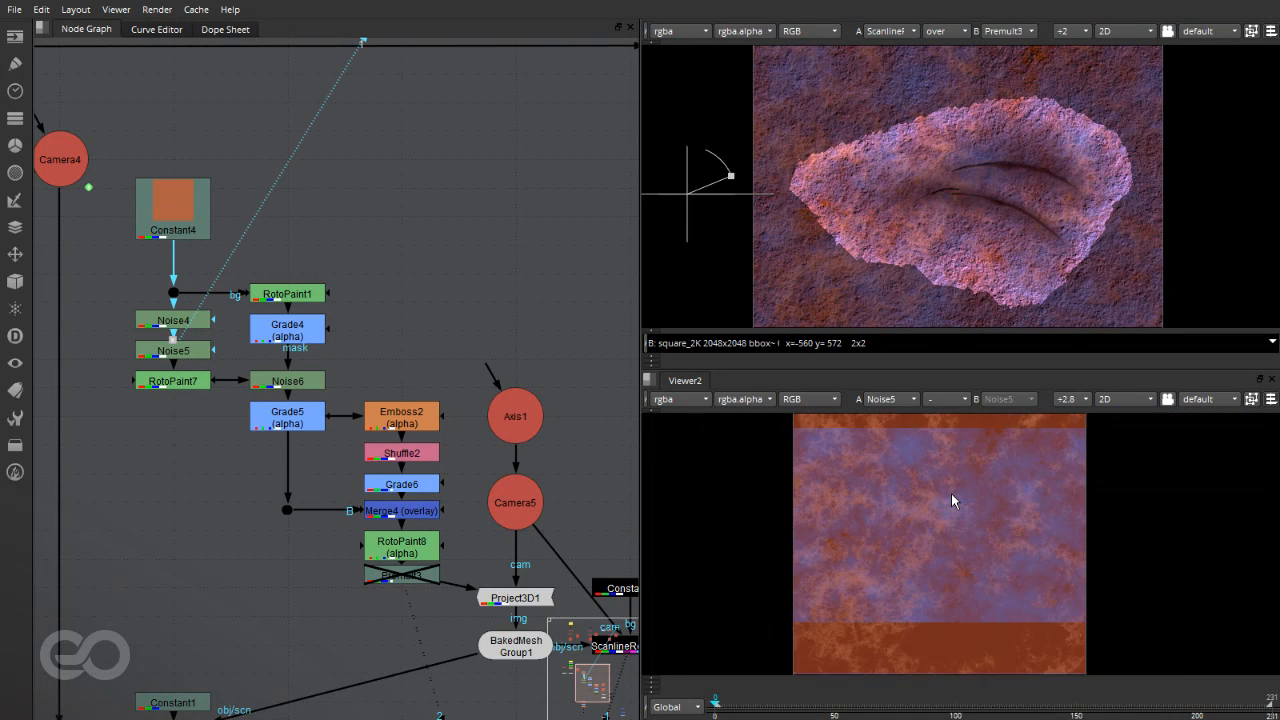
{"action": "scroll", "coordinate": [977, 552], "scroll_direction": "up", "scroll_amount": 1}
{"action": "scroll", "coordinate": [977, 552], "scroll_direction": "down", "scroll_amount": 2}
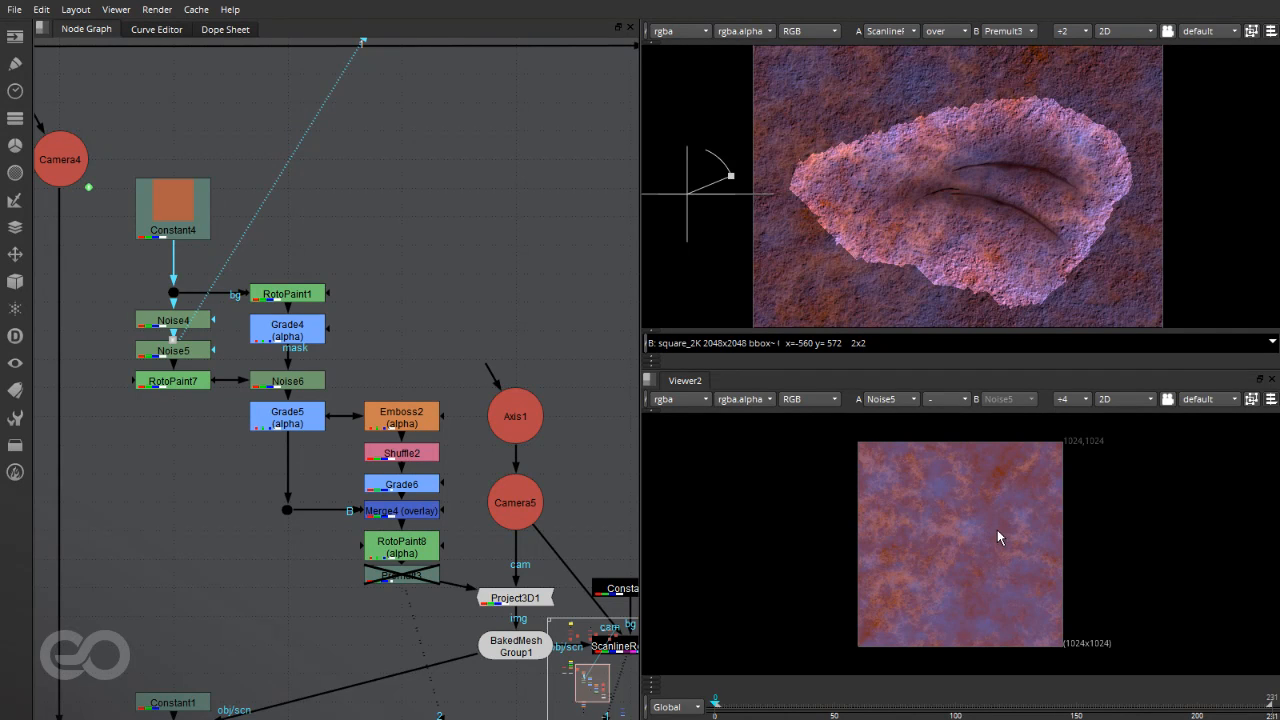
Step: Check Noise4's colour and alpha values against the alpha channel shown in Viewer2, and close its properties
{"action": "double_click", "coordinate": [163, 321]}
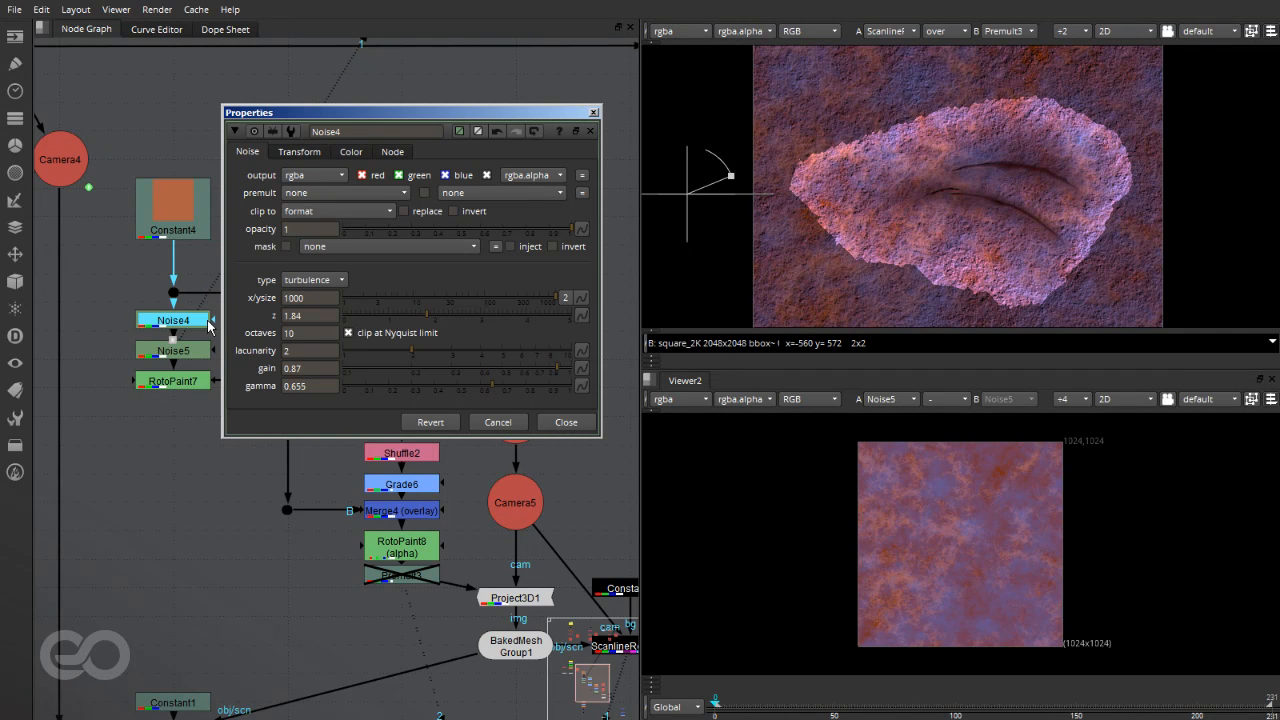
{"action": "left_click", "coordinate": [355, 152]}
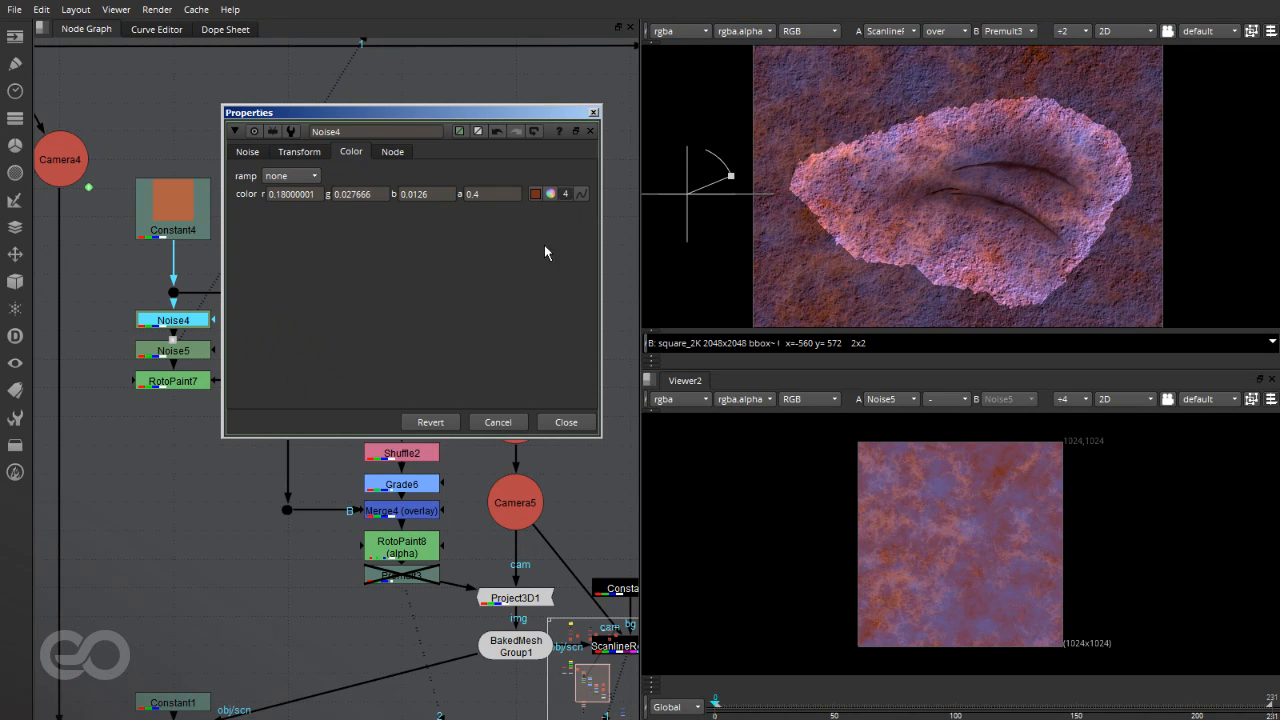
{"action": "double_click", "coordinate": [490, 196]}
{"action": "key", "text": "a"}
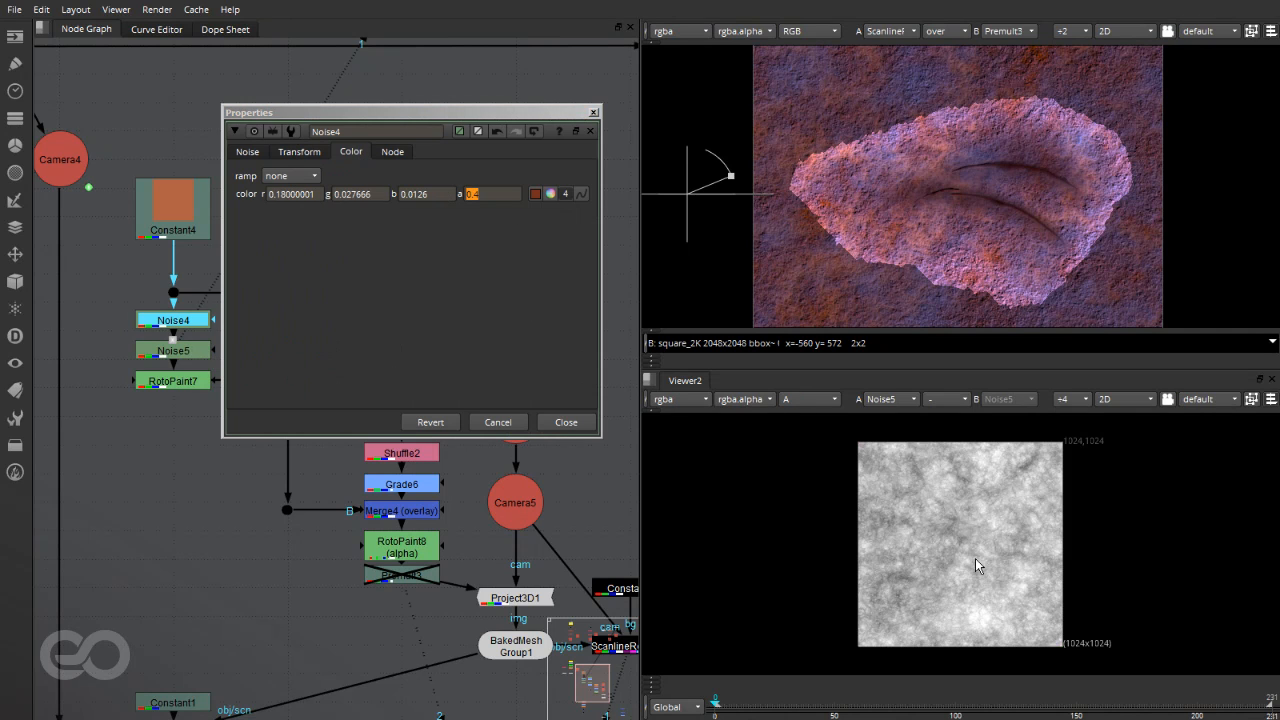
{"action": "scroll", "coordinate": [967, 500], "scroll_direction": "up", "scroll_amount": 5}
{"action": "scroll", "coordinate": [956, 491], "scroll_direction": "down", "scroll_amount": 5}
{"action": "left_click", "coordinate": [593, 112]}
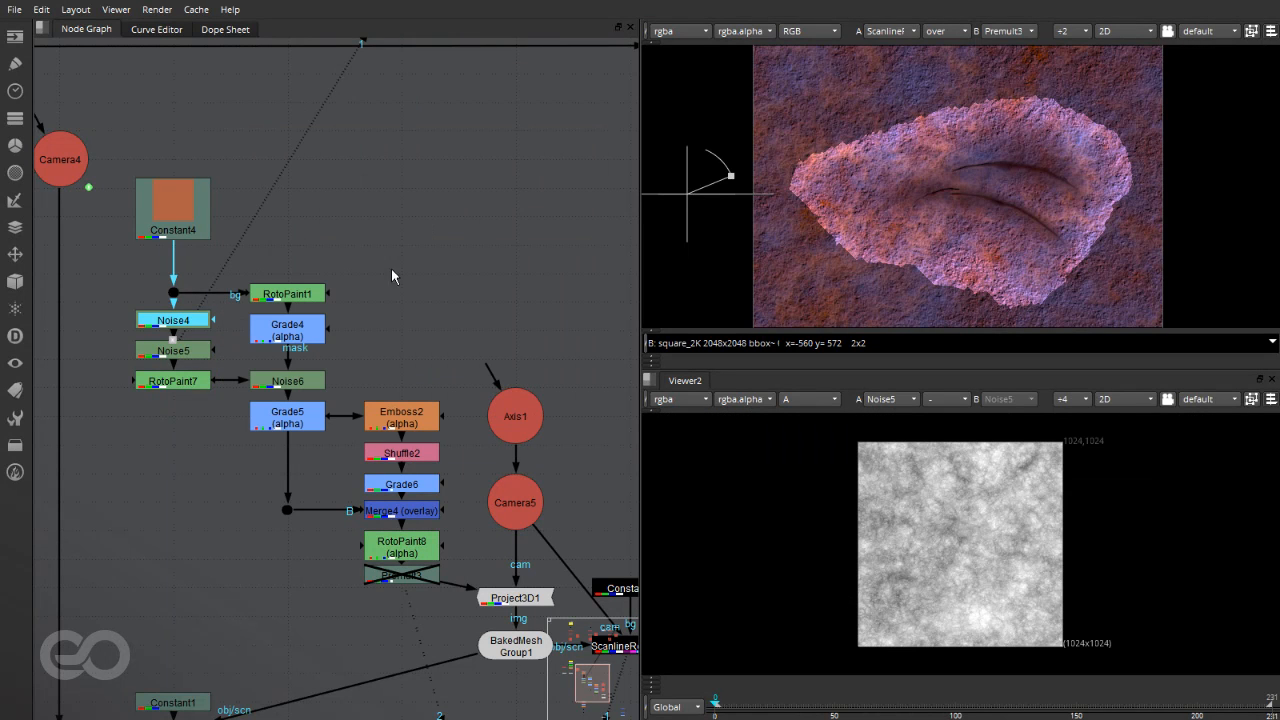
Step: Show RotoPaint7's output in Viewer2 and switch from alpha back to RGB to inspect the painted scars
{"action": "left_click", "coordinate": [165, 387]}
{"action": "key", "text": "1"}
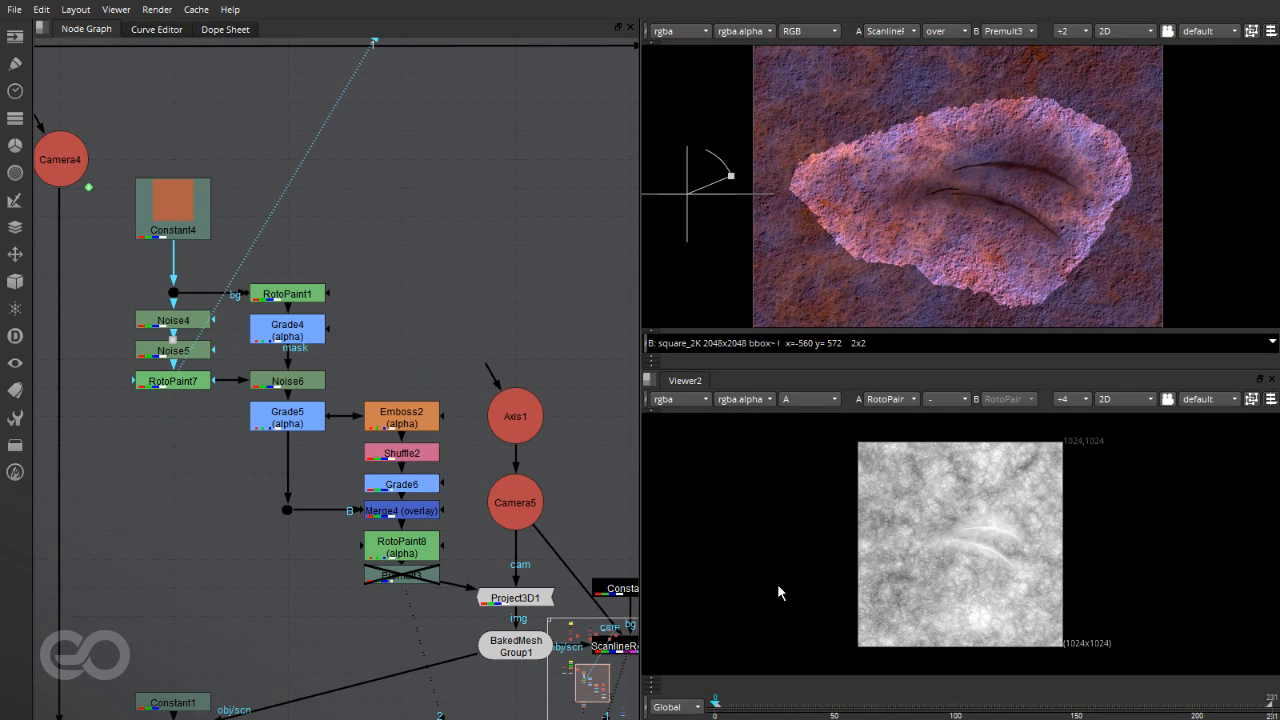
{"action": "key", "text": "a"}
{"action": "scroll", "coordinate": [1053, 536], "scroll_direction": "up", "scroll_amount": 5}
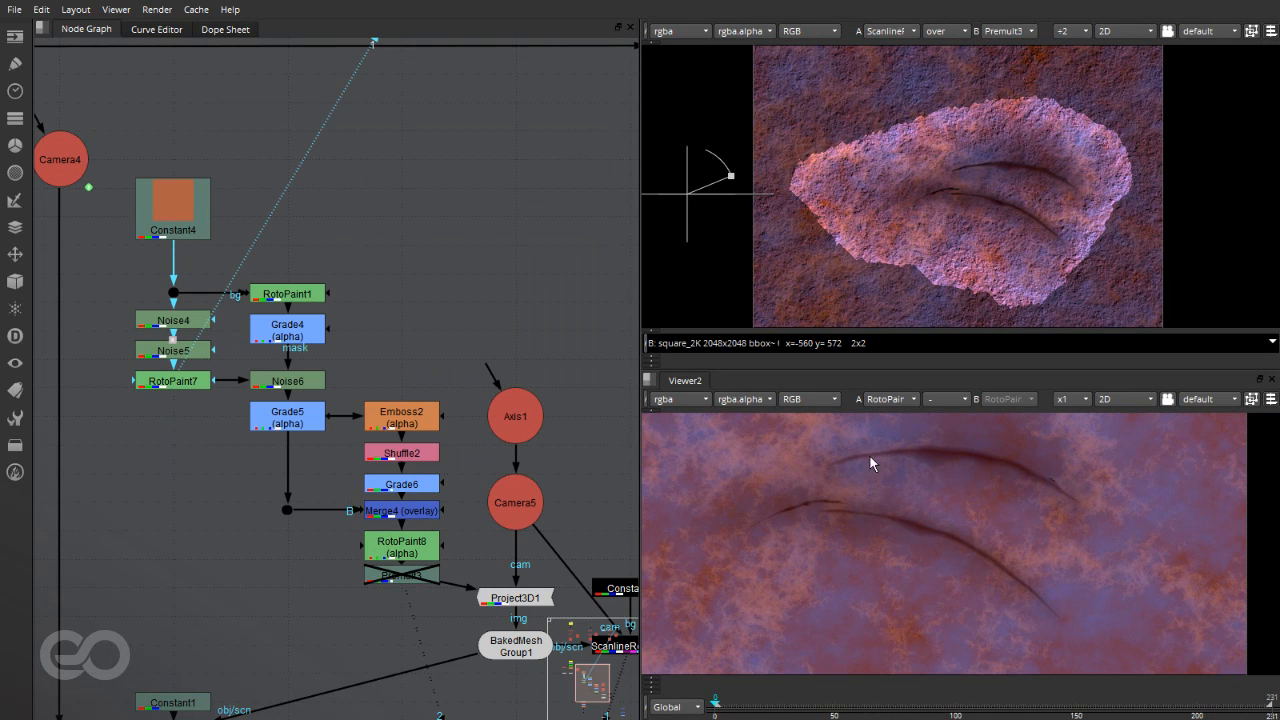
Step: Open RotoPaint7's properties to examine the scar shapes over the texture, and close them
{"action": "double_click", "coordinate": [150, 384]}
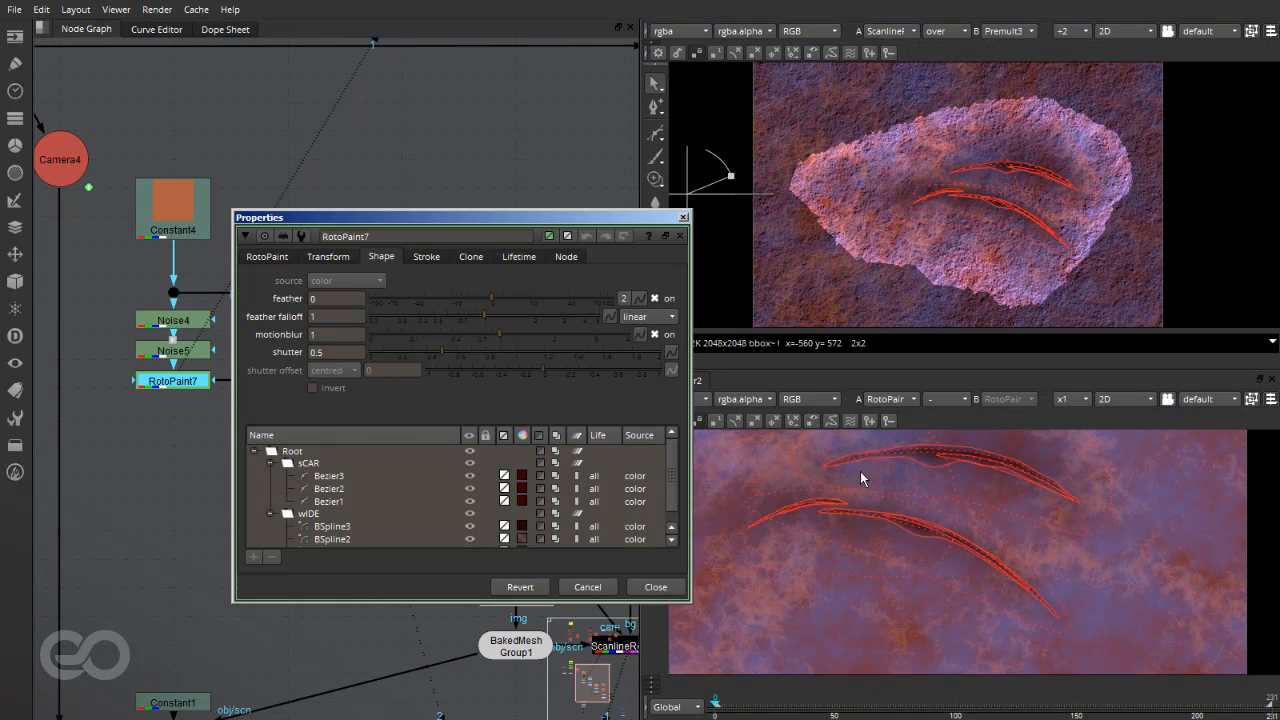
{"action": "scroll", "coordinate": [960, 565], "scroll_direction": "down", "scroll_amount": 2}
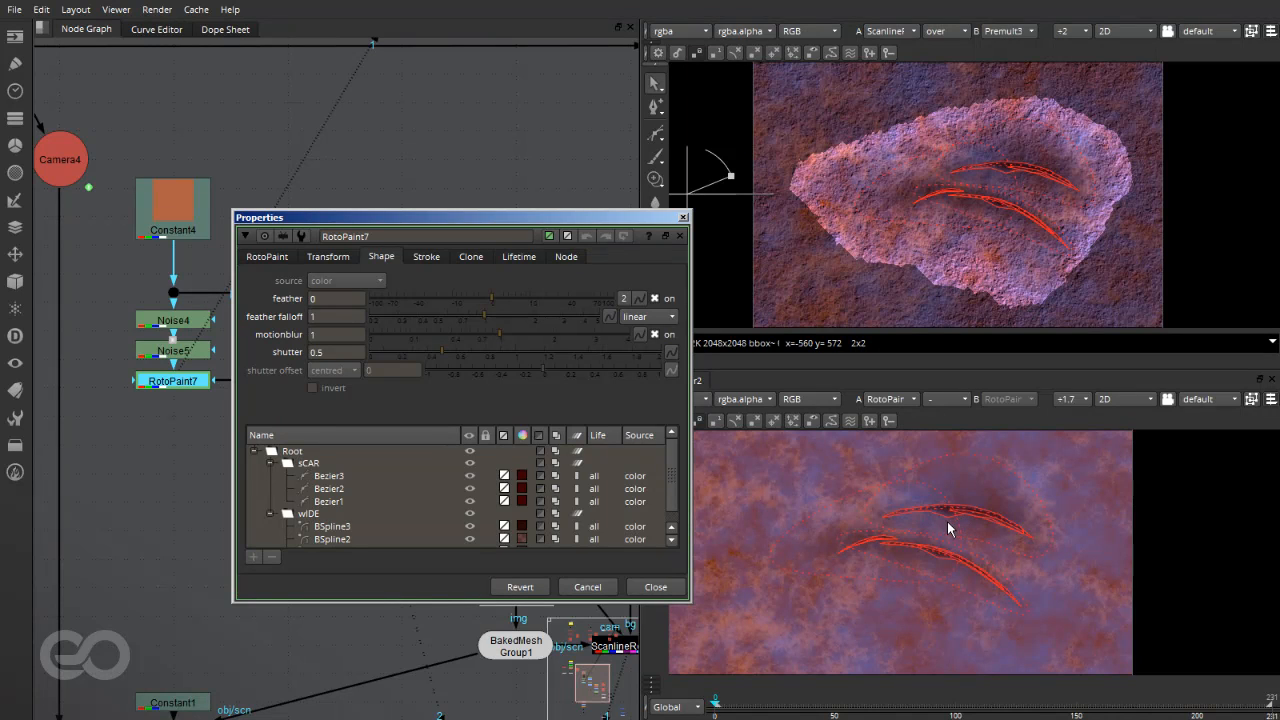
{"action": "left_click", "coordinate": [683, 217]}
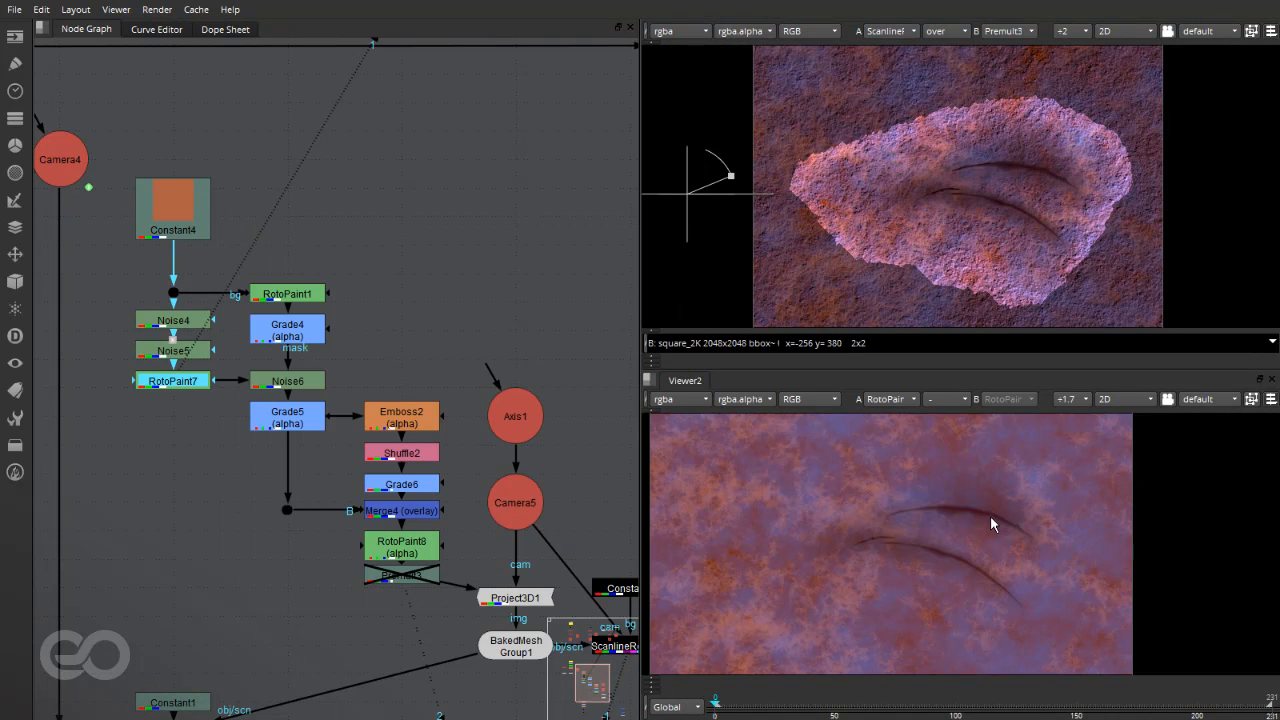
Step: Examine the painted scar lines in RotoPaint7's texture up close and across the wider surface in Viewer2
{"action": "scroll", "coordinate": [945, 527], "scroll_direction": "up", "scroll_amount": 4}
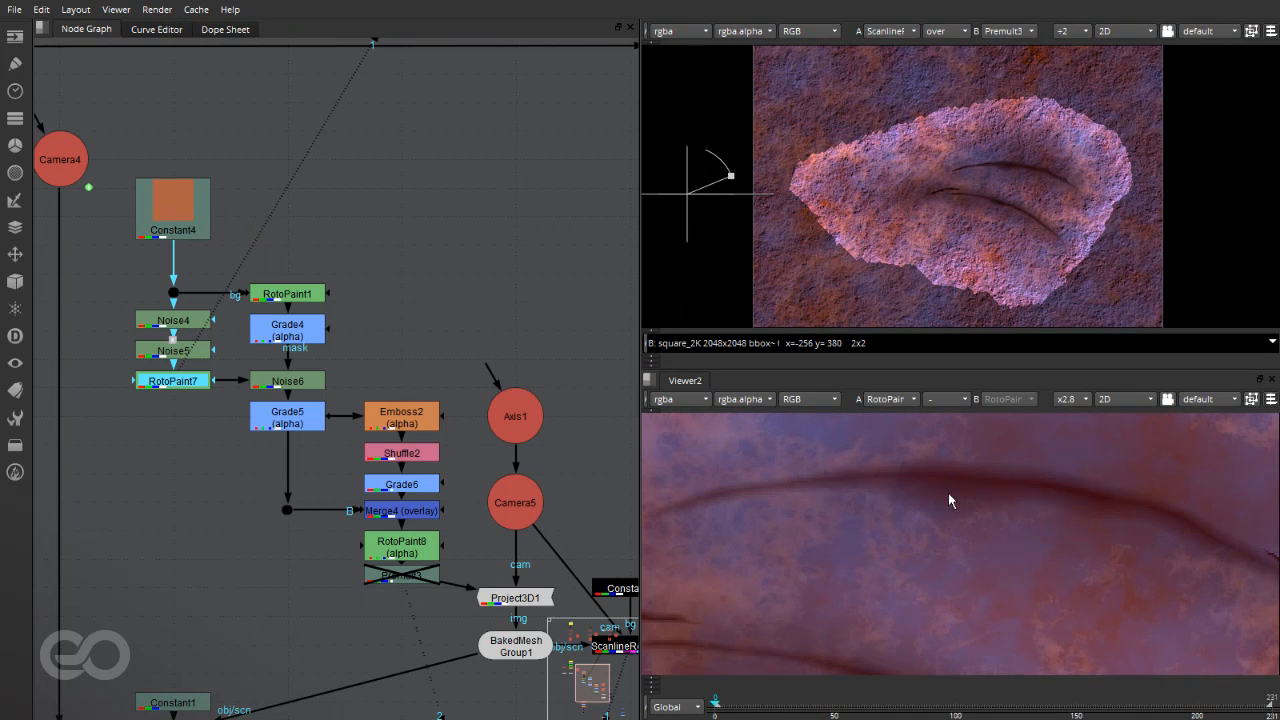
{"action": "scroll", "coordinate": [993, 468], "scroll_direction": "down", "scroll_amount": 2}
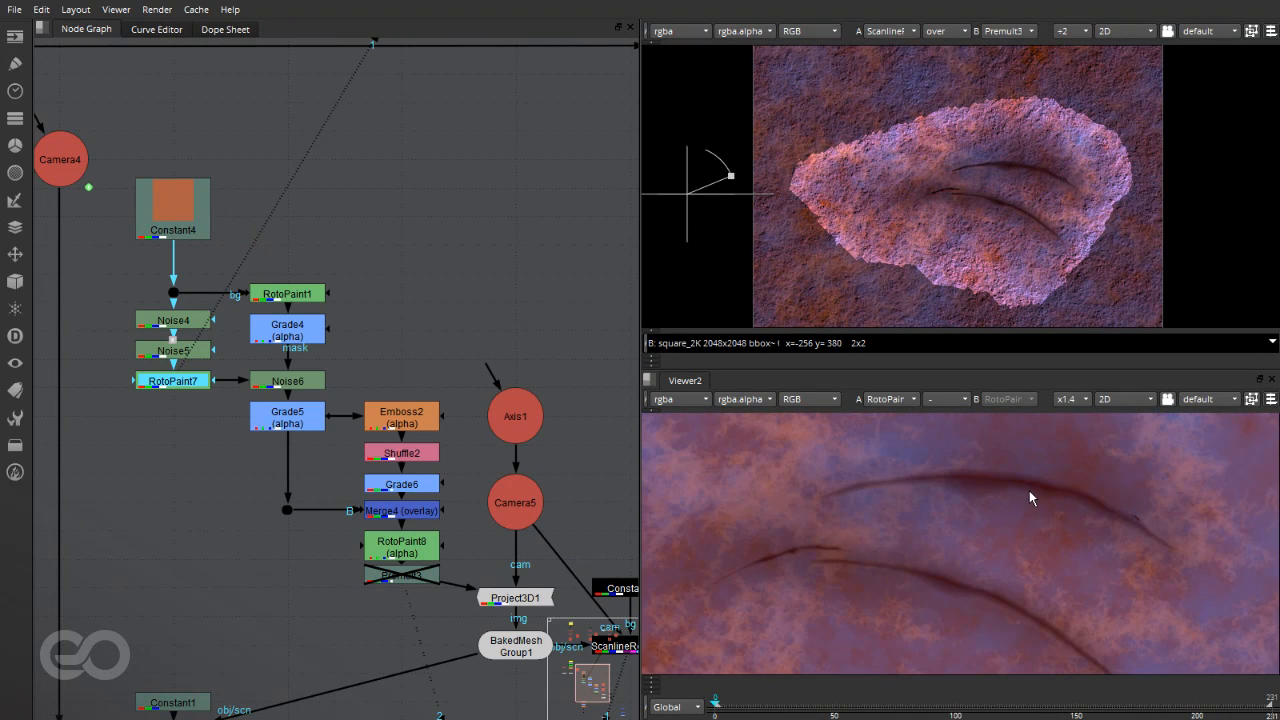
{"action": "scroll", "coordinate": [960, 504], "scroll_direction": "down", "scroll_amount": 1}
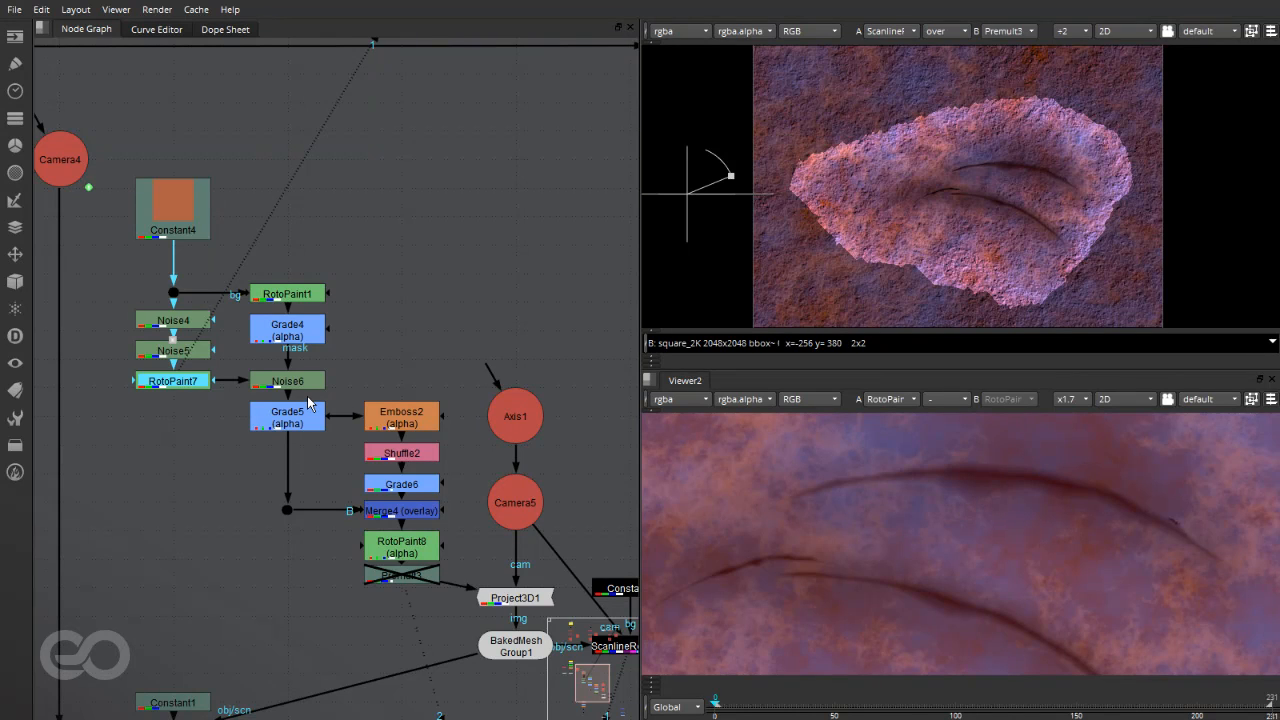
{"action": "left_click", "coordinate": [304, 298]}
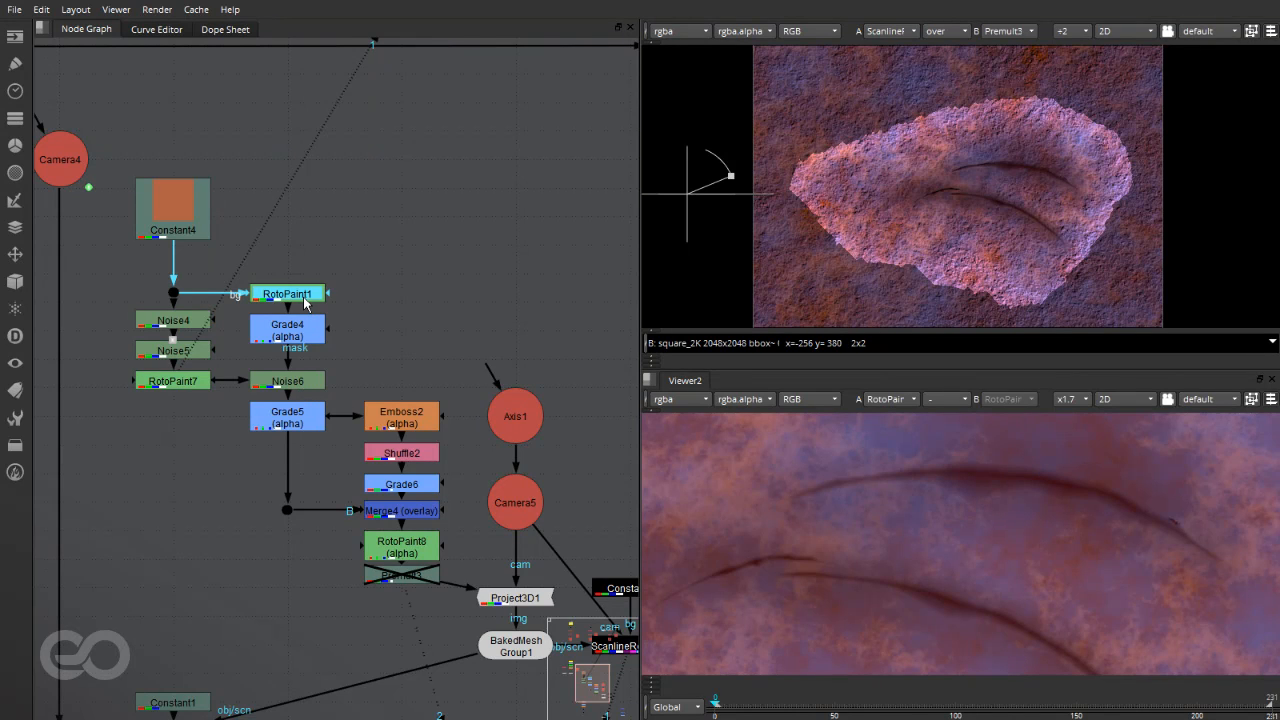
{"action": "left_click", "coordinate": [186, 385]}
{"action": "key", "text": "1"}
{"action": "scroll", "coordinate": [989, 457], "scroll_direction": "down", "scroll_amount": 3}
{"action": "mouse_move", "coordinate": [924, 504]}
{"action": "middle_mouse_down"}
{"action": "mouse_move", "coordinate": [955, 484]}
{"action": "mouse_move", "coordinate": [936, 483]}
{"action": "middle_mouse_up"}
Step: Show Grade4's output in Viewer2 and inspect the scar mask in the alpha channel
{"action": "left_click", "coordinate": [273, 351]}
{"action": "key", "text": "1"}
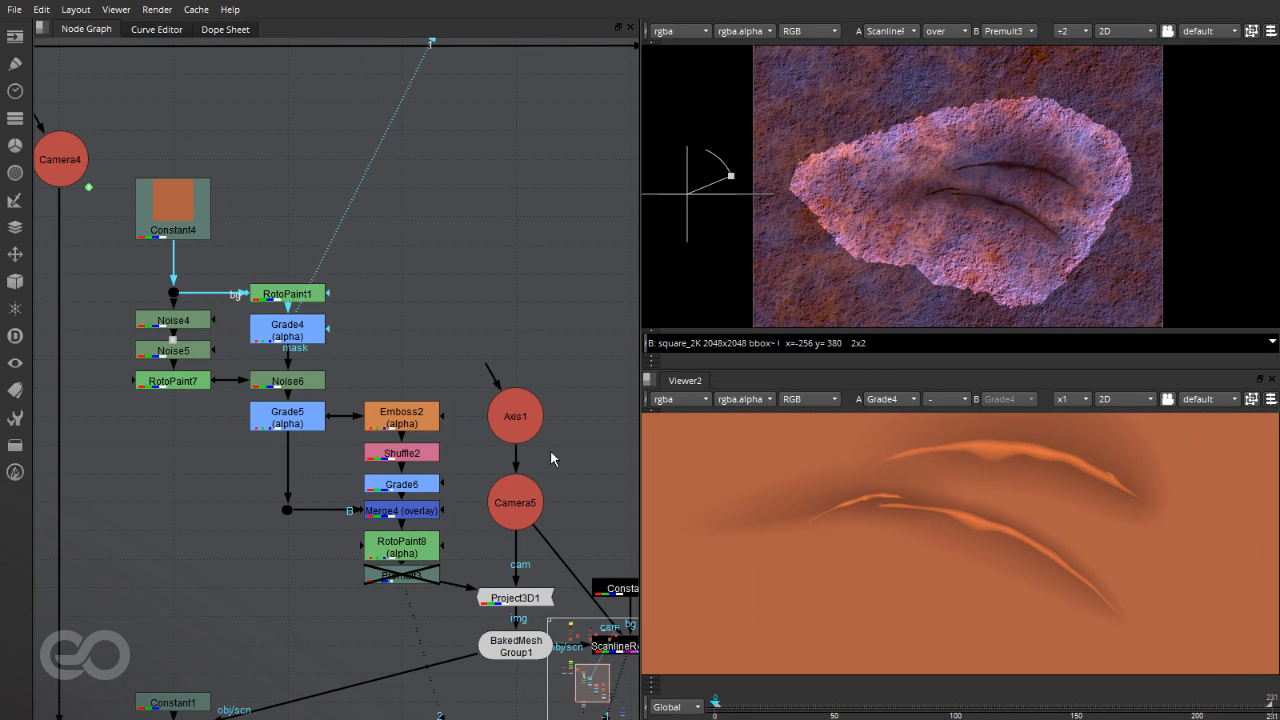
{"action": "key", "text": "a"}
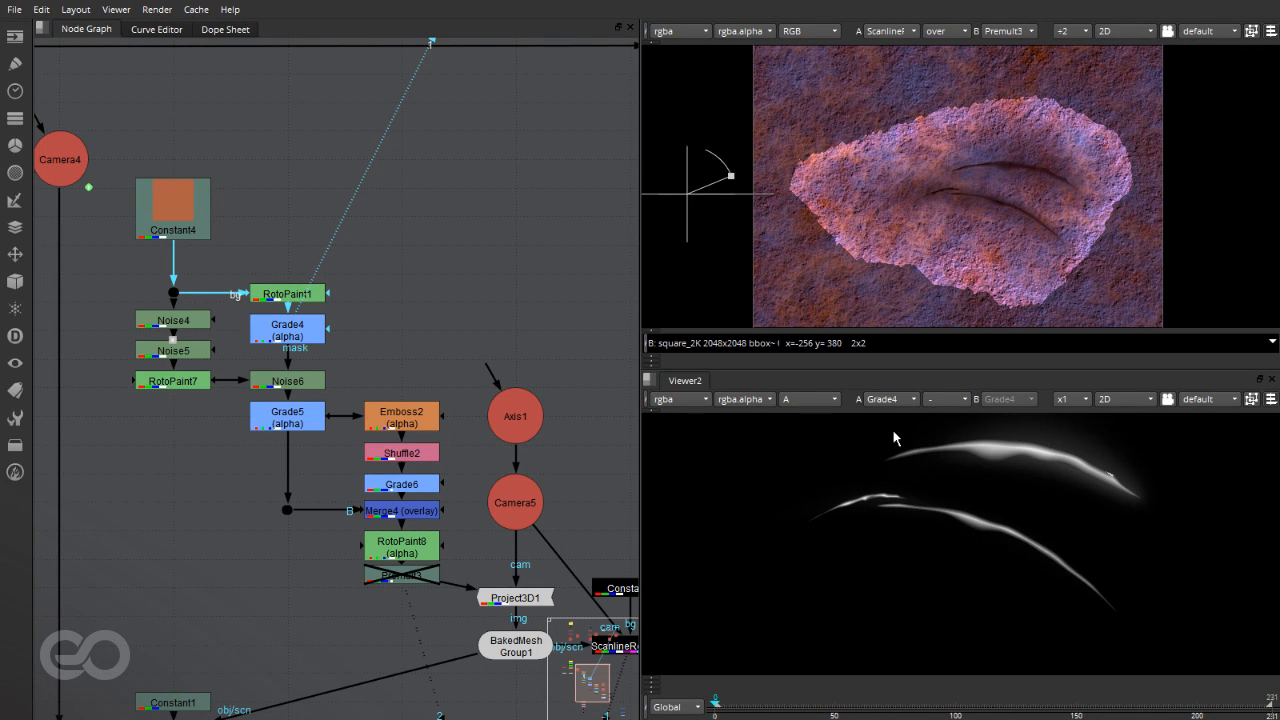
{"action": "scroll", "coordinate": [982, 444], "scroll_direction": "up", "scroll_amount": 3}
{"action": "scroll", "coordinate": [920, 460], "scroll_direction": "down", "scroll_amount": 2}
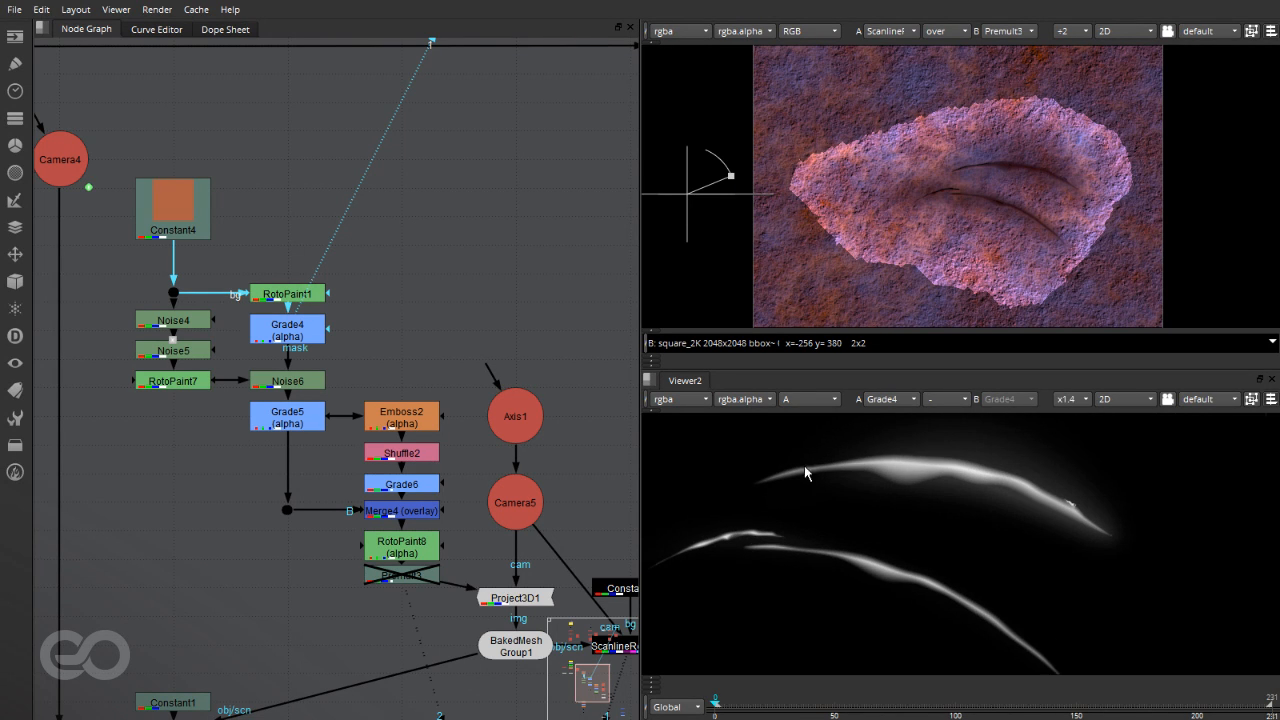
{"action": "scroll", "coordinate": [1154, 521], "scroll_direction": "down", "scroll_amount": 1}
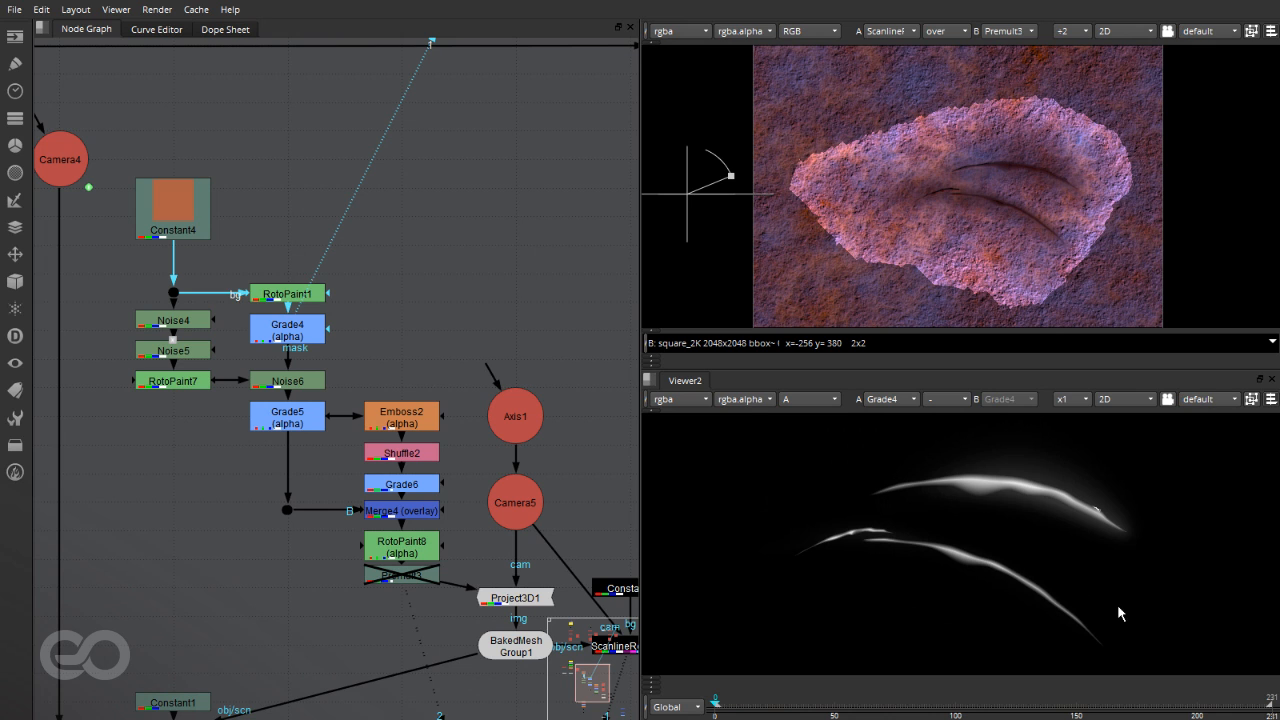
Step: Show Noise6's output in Viewer2 in RGB and inspect the noise along both scar lines
{"action": "left_click", "coordinate": [287, 380]}
{"action": "key", "text": "1"}
{"action": "scroll", "coordinate": [985, 480], "scroll_direction": "up", "scroll_amount": 6}
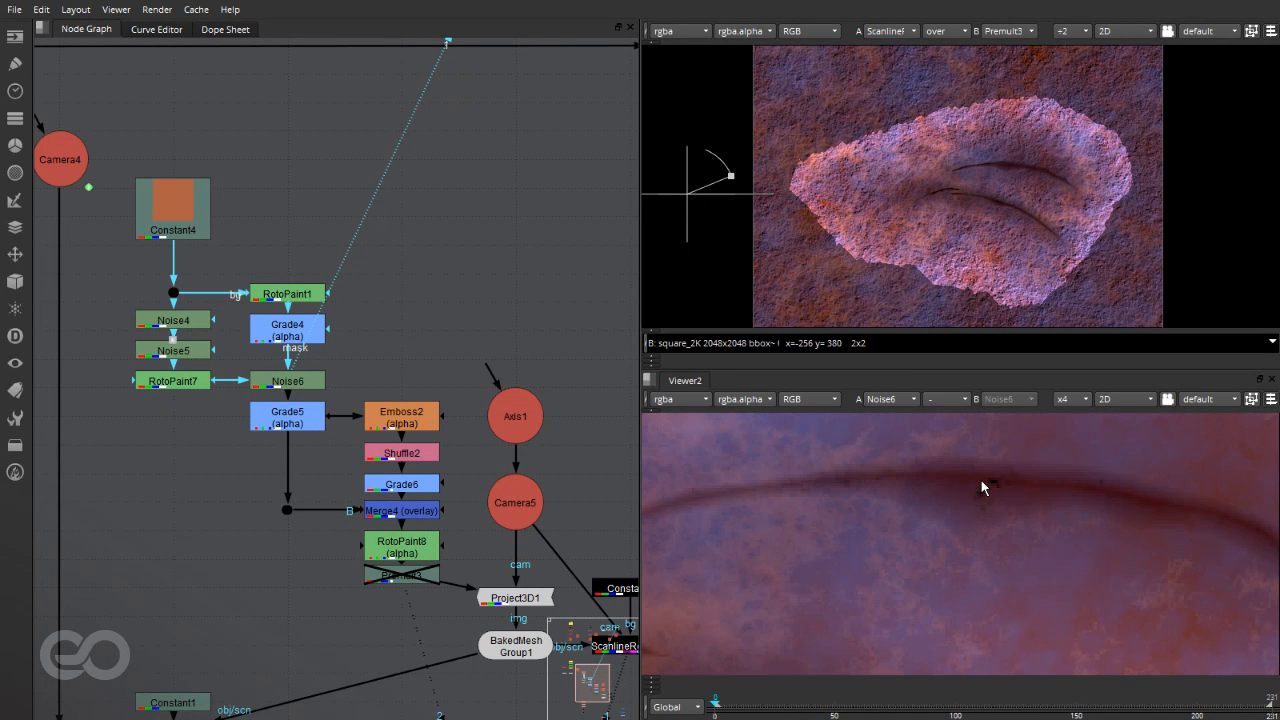
{"action": "scroll", "coordinate": [1060, 495], "scroll_direction": "down", "scroll_amount": 2}
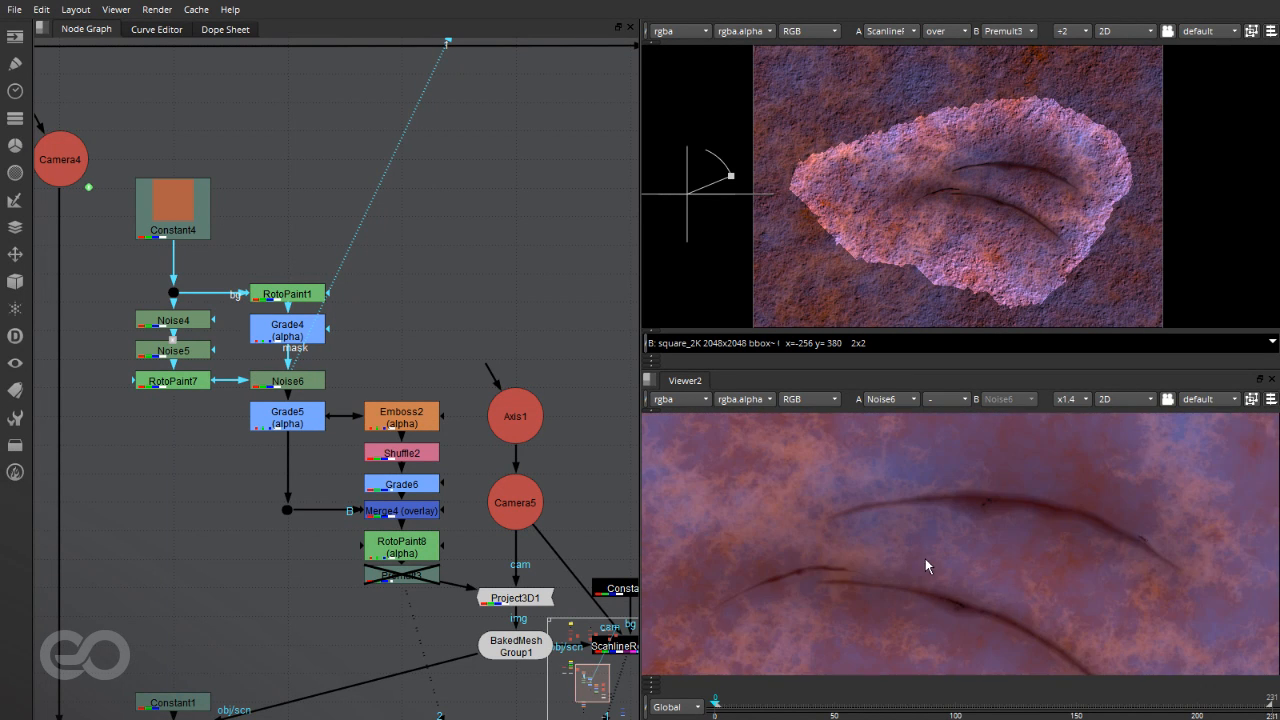
{"action": "scroll", "coordinate": [941, 544], "scroll_direction": "down", "scroll_amount": 1}
{"action": "mouse_move", "coordinate": [941, 544]}
{"action": "middle_mouse_down"}
{"action": "mouse_move", "coordinate": [1024, 545]}
{"action": "mouse_move", "coordinate": [985, 554]}
{"action": "middle_mouse_up"}
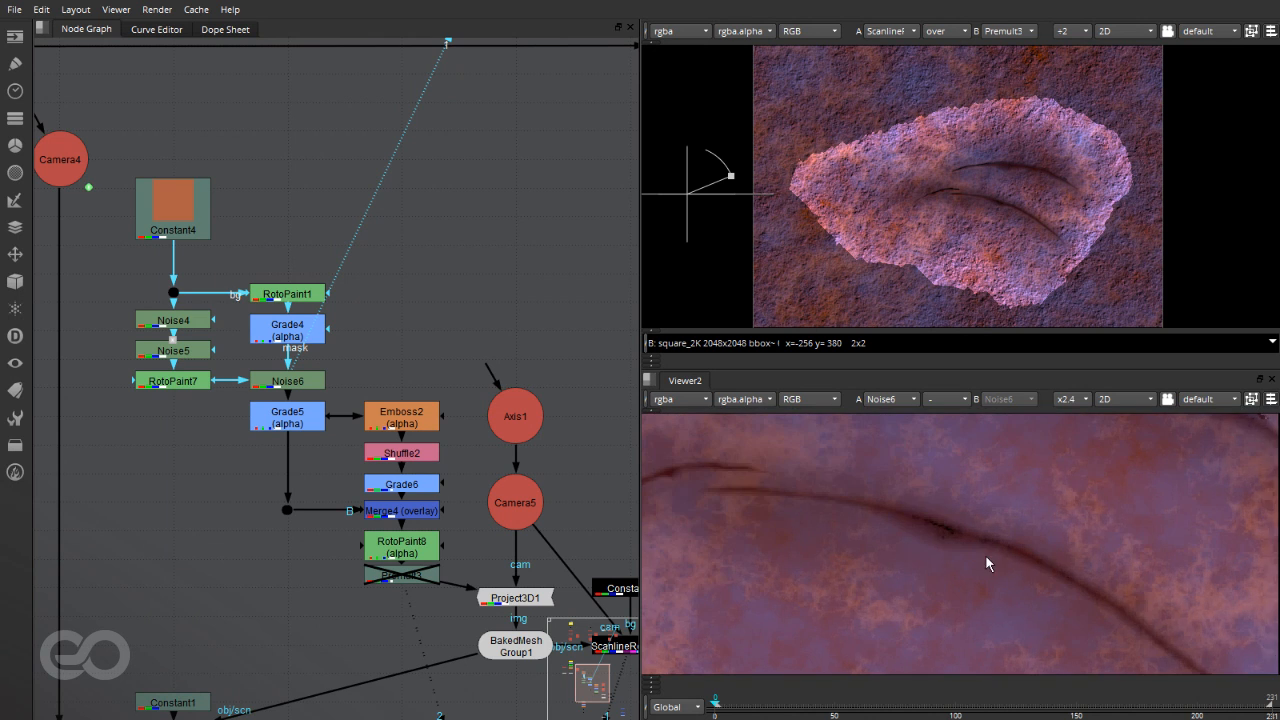
{"action": "scroll", "coordinate": [1020, 564], "scroll_direction": "down", "scroll_amount": 1}
{"action": "scroll", "coordinate": [740, 515], "scroll_direction": "up", "scroll_amount": 1}
{"action": "middle_click_drag", "start_coordinate": [740, 515], "coordinate": [830, 526]}
{"action": "scroll", "coordinate": [1250, 572], "scroll_direction": "down", "scroll_amount": 1}
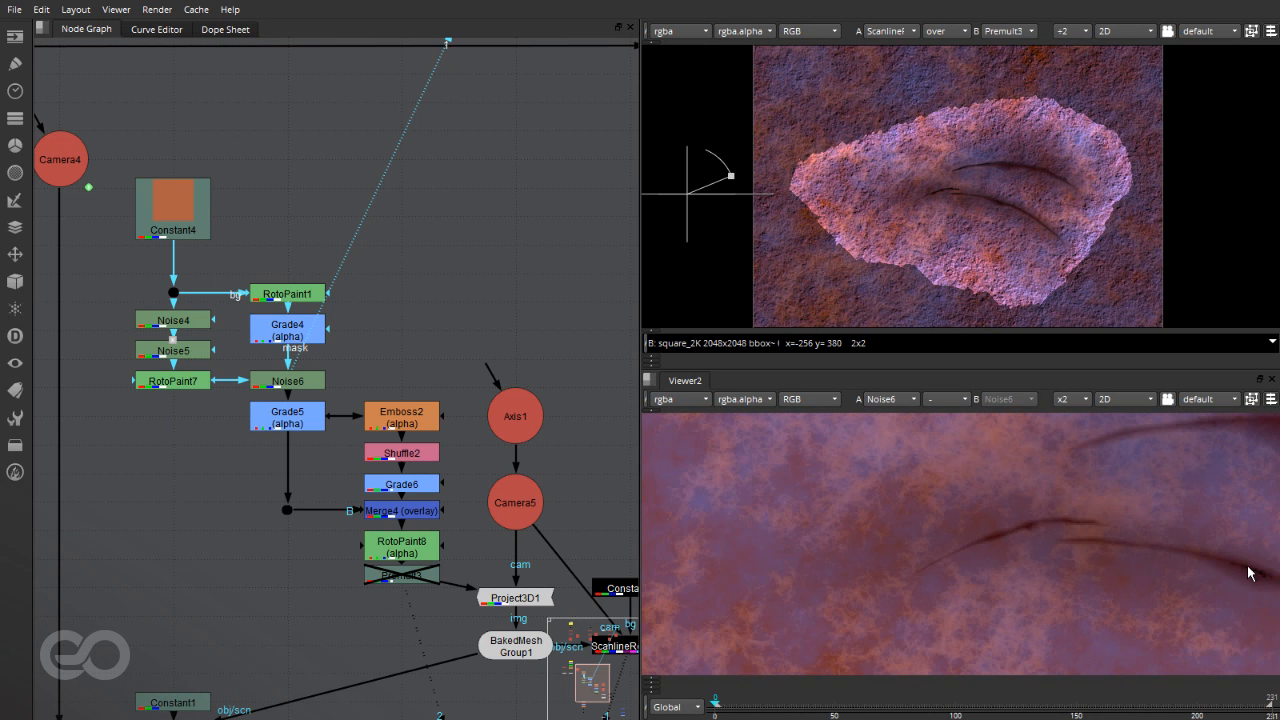
{"action": "middle_click_drag", "start_coordinate": [962, 573], "coordinate": [690, 596]}
{"action": "scroll", "coordinate": [768, 503], "scroll_direction": "down", "scroll_amount": 1}
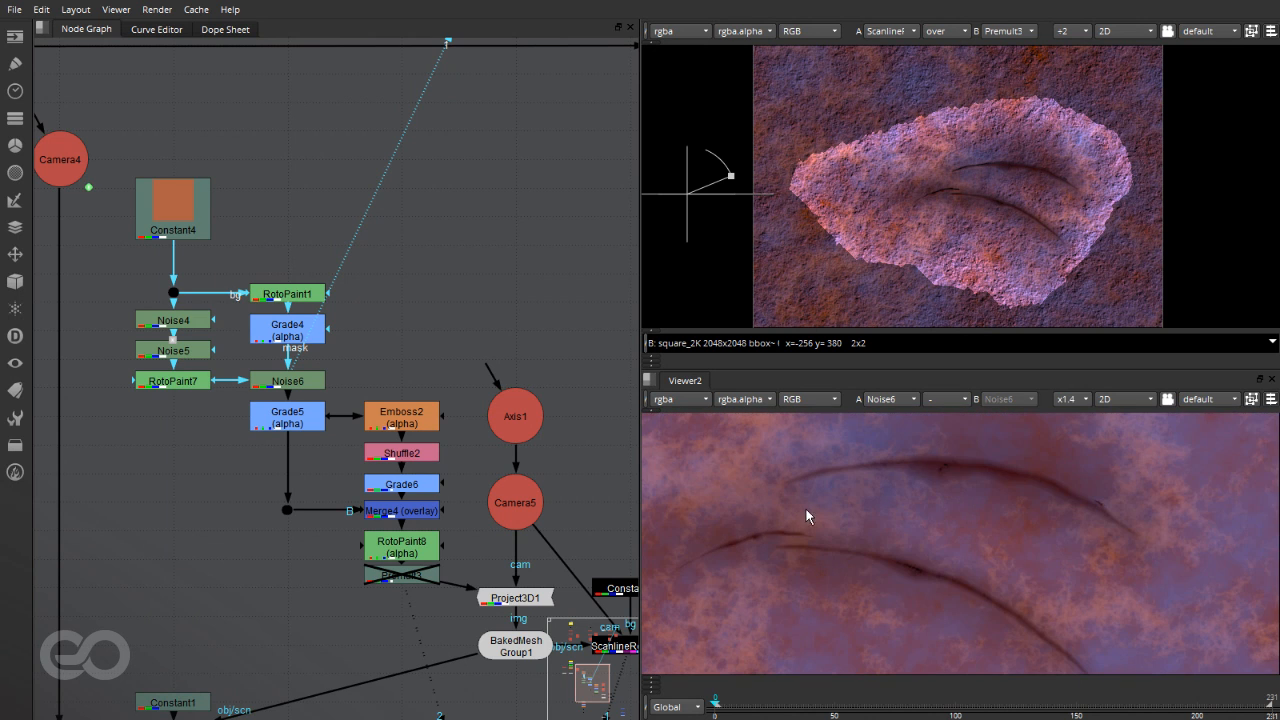
Step: Compare Grade5's alpha in Viewer2 with the node disabled and enabled, and check its grade settings
{"action": "key", "text": "1"}
{"action": "key", "text": "a"}
{"action": "left_click", "coordinate": [288, 421]}
{"action": "key", "text": "d"}
{"action": "key", "text": "d"}
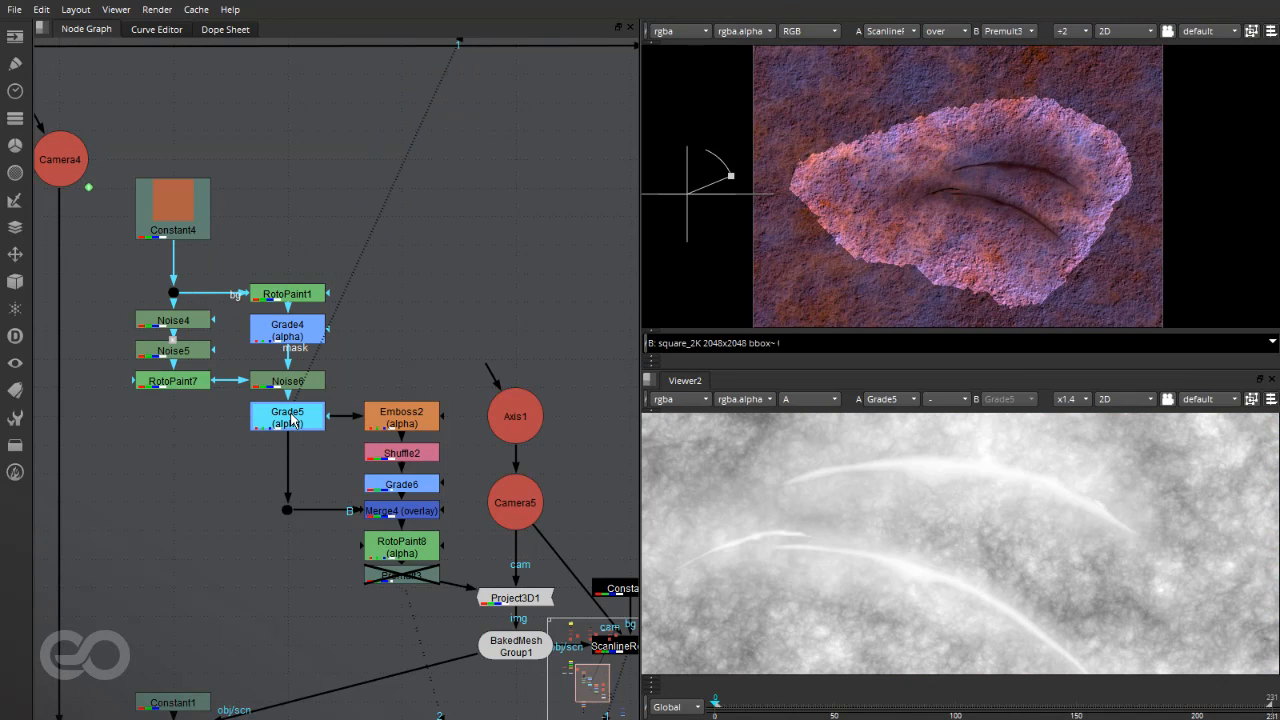
{"action": "double_click", "coordinate": [290, 421]}
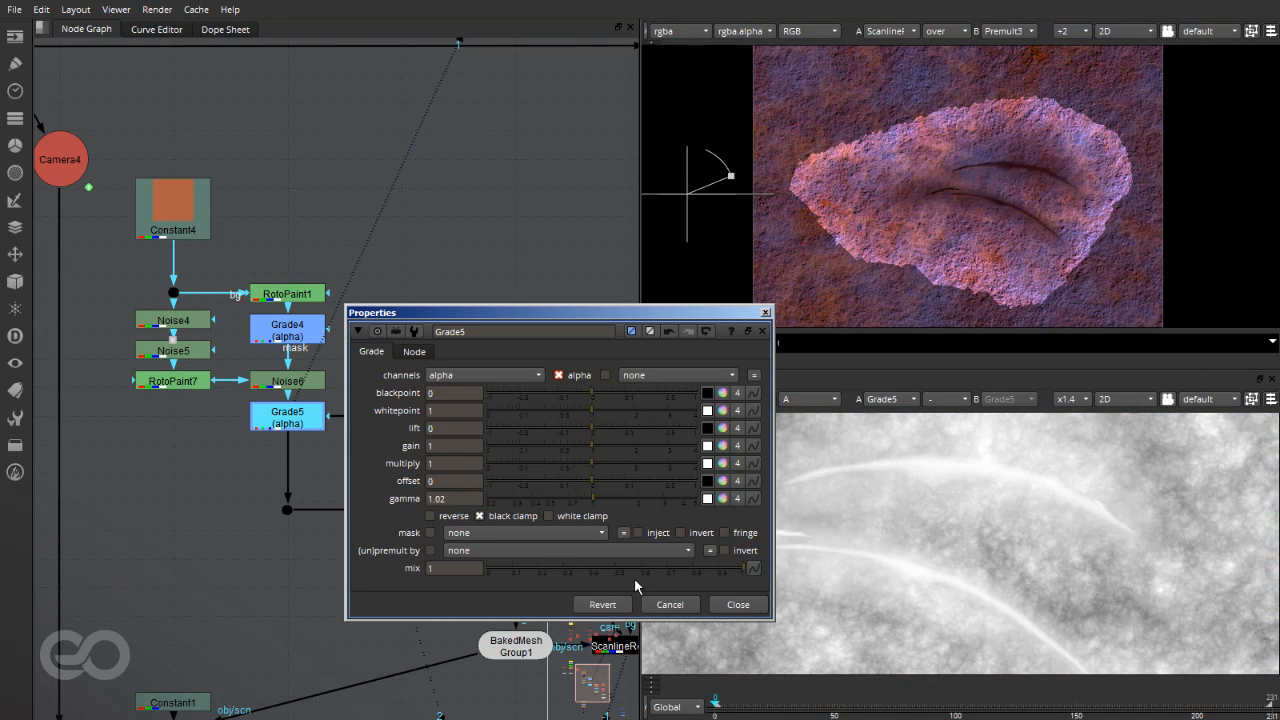
{"action": "left_click", "coordinate": [737, 604]}
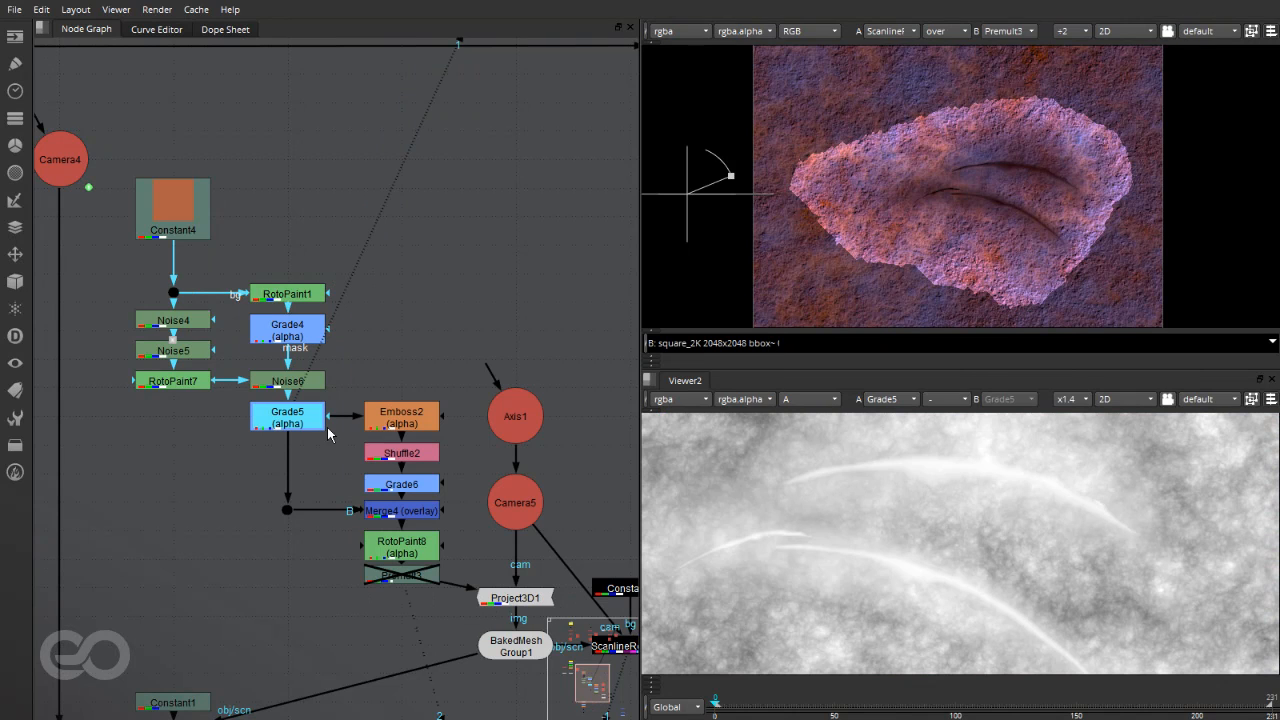
Step: Show Emboss2's output in Viewer2 and inspect the embossed relief in the alpha channel
{"action": "left_click", "coordinate": [411, 420]}
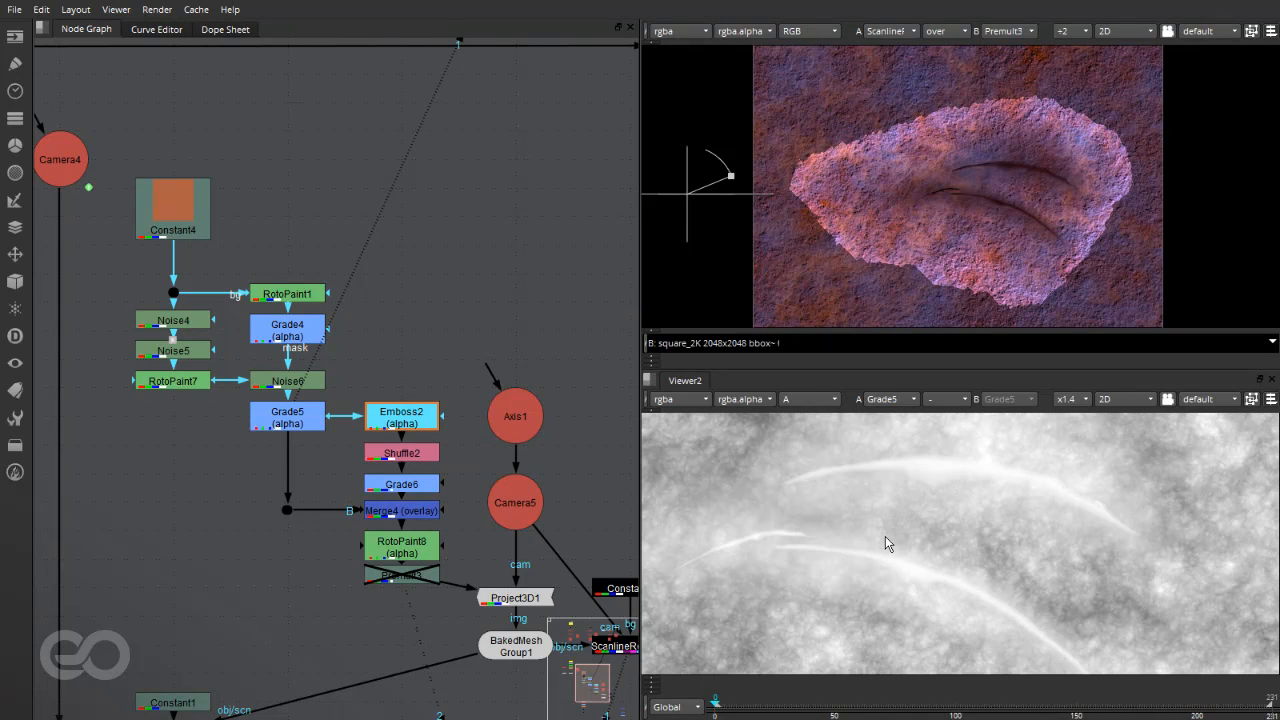
{"action": "key", "text": "1"}
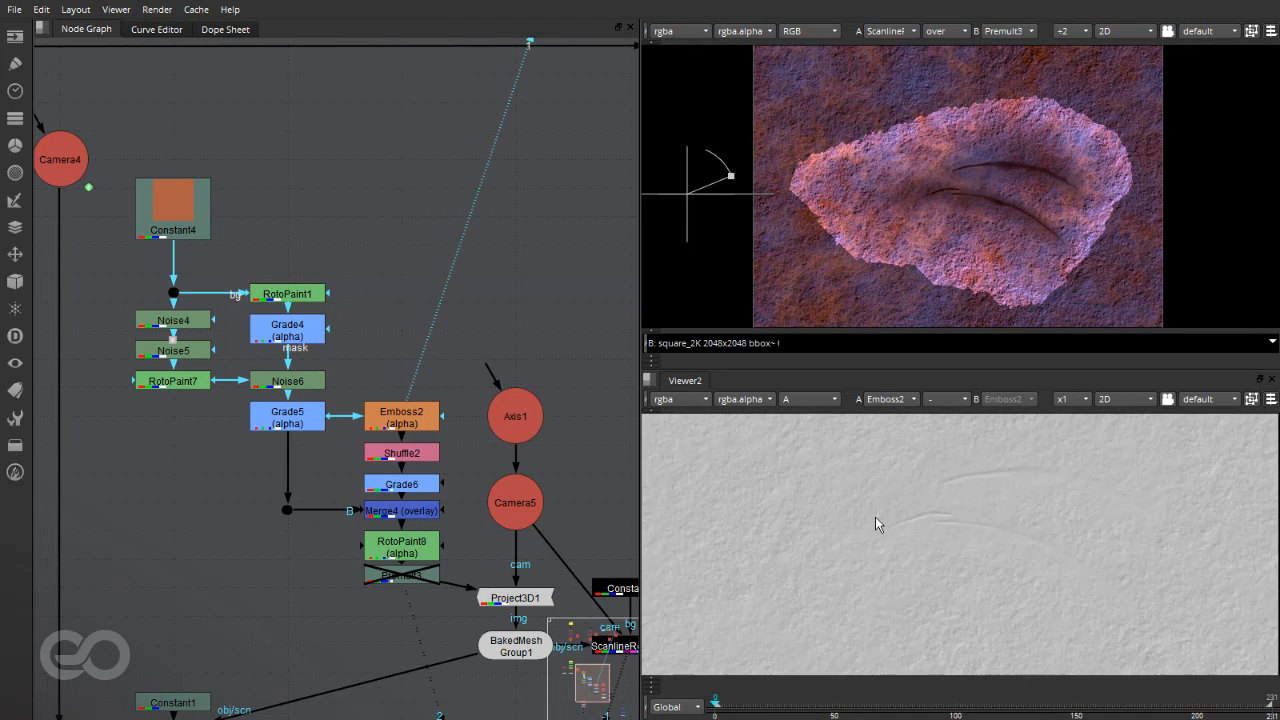
{"action": "scroll", "coordinate": [878, 465], "scroll_direction": "up", "scroll_amount": 2}
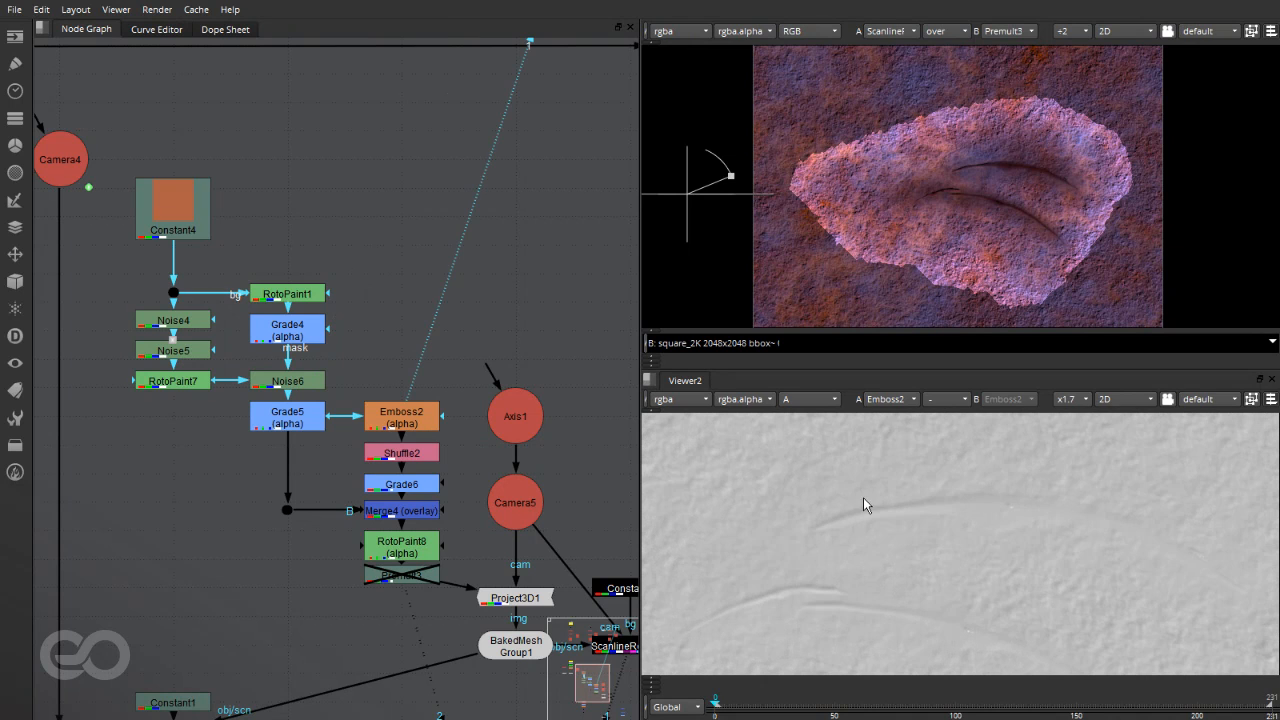
Step: Show Merge4's output in Viewer2 and switch from alpha to RGB to inspect the embossed skin texture
{"action": "left_click", "coordinate": [402, 515]}
{"action": "key", "text": "1"}
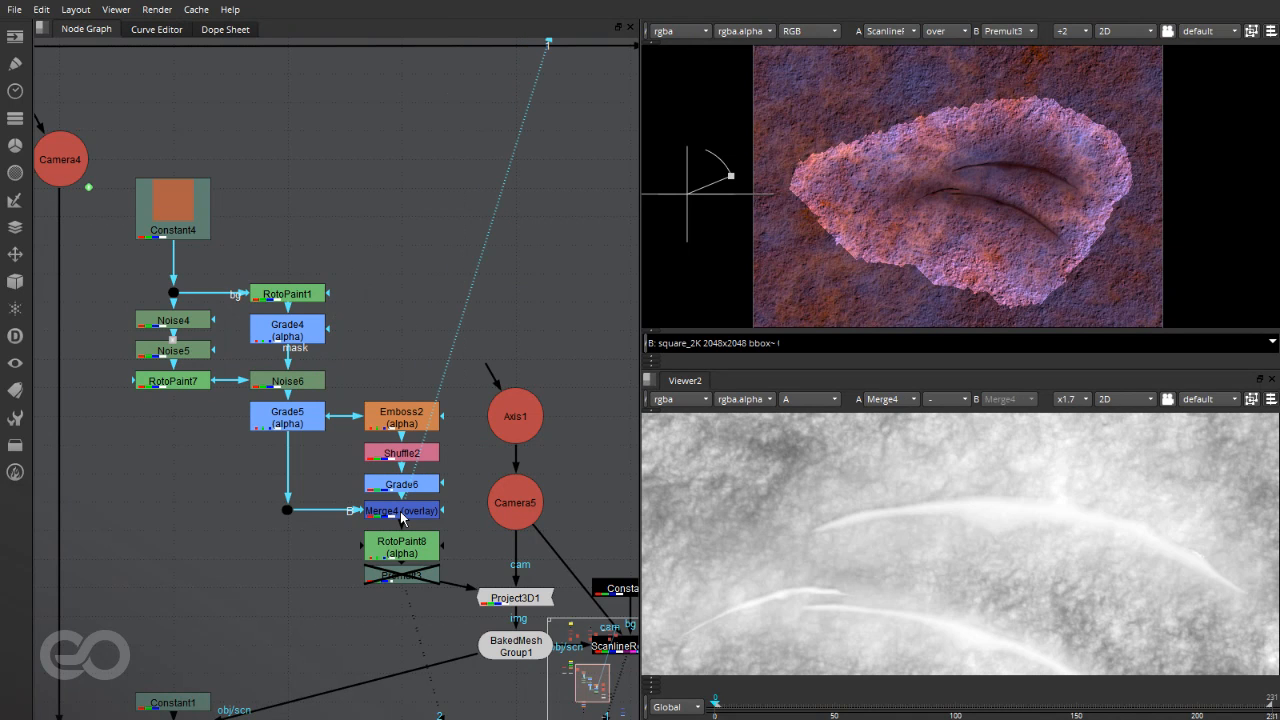
{"action": "key", "text": "a"}
{"action": "scroll", "coordinate": [888, 451], "scroll_direction": "down", "scroll_amount": 3}
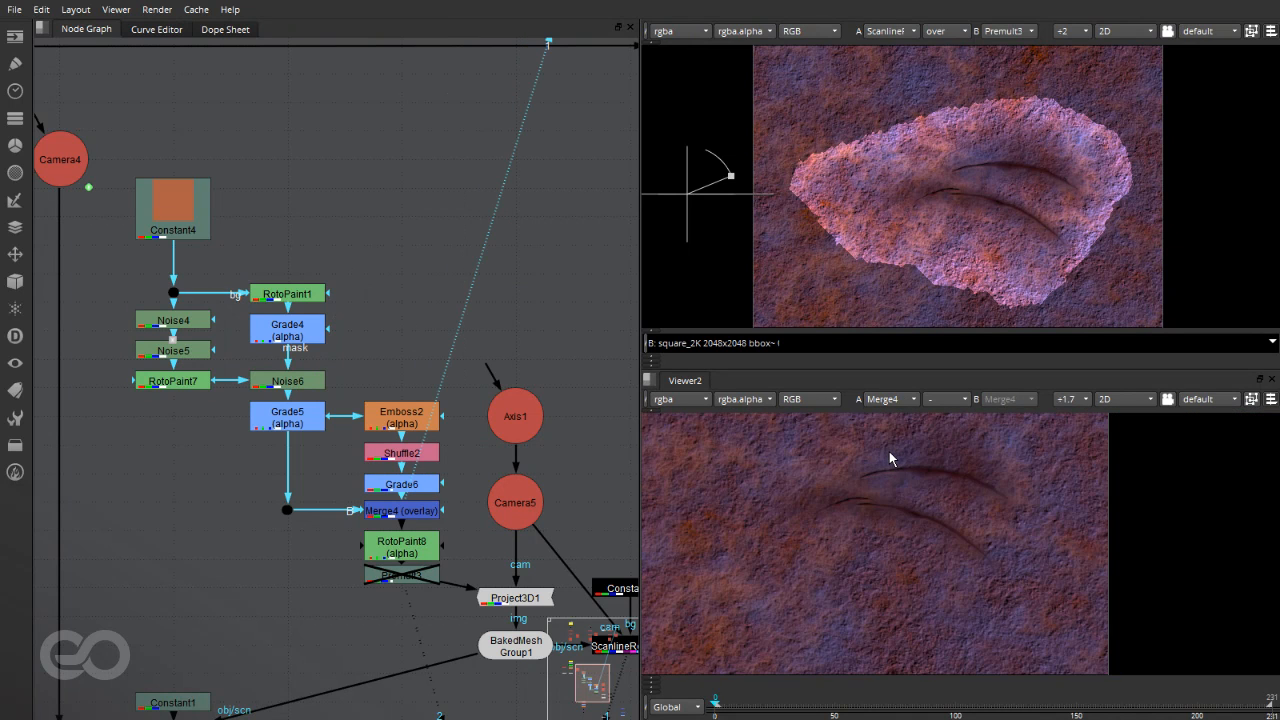
{"action": "scroll", "coordinate": [900, 458], "scroll_direction": "down", "scroll_amount": 3}
{"action": "scroll", "coordinate": [905, 462], "scroll_direction": "up", "scroll_amount": 4}
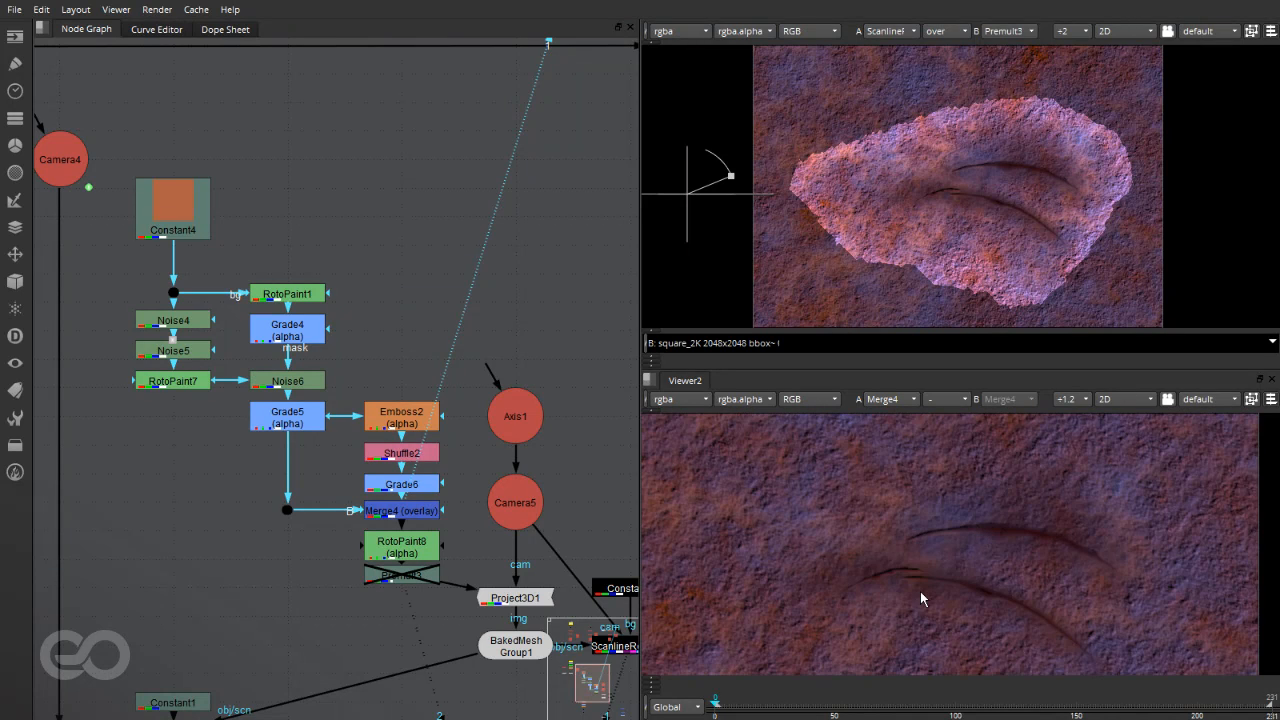
Step: Disable and re-enable Merge4 to compare the texture without and with the emboss overlay, and examine the scars closely
{"action": "left_click", "coordinate": [371, 512]}
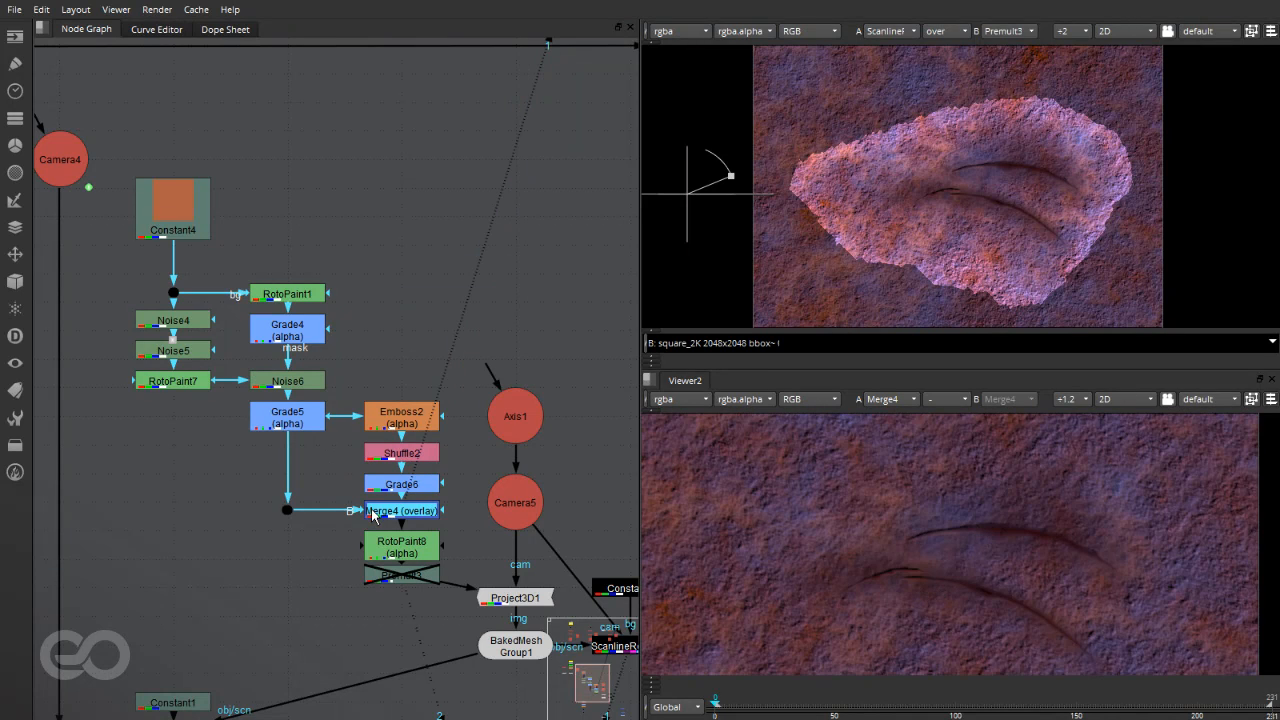
{"action": "key", "text": "d"}
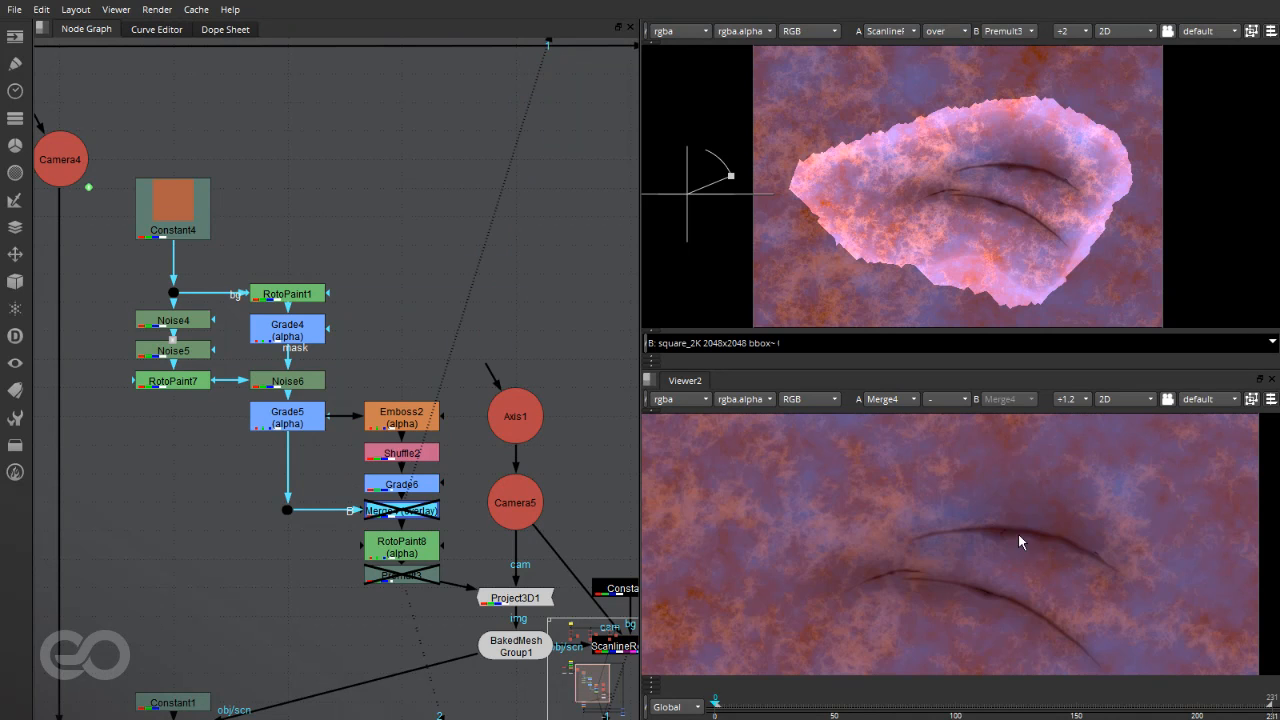
{"action": "key", "text": "d"}
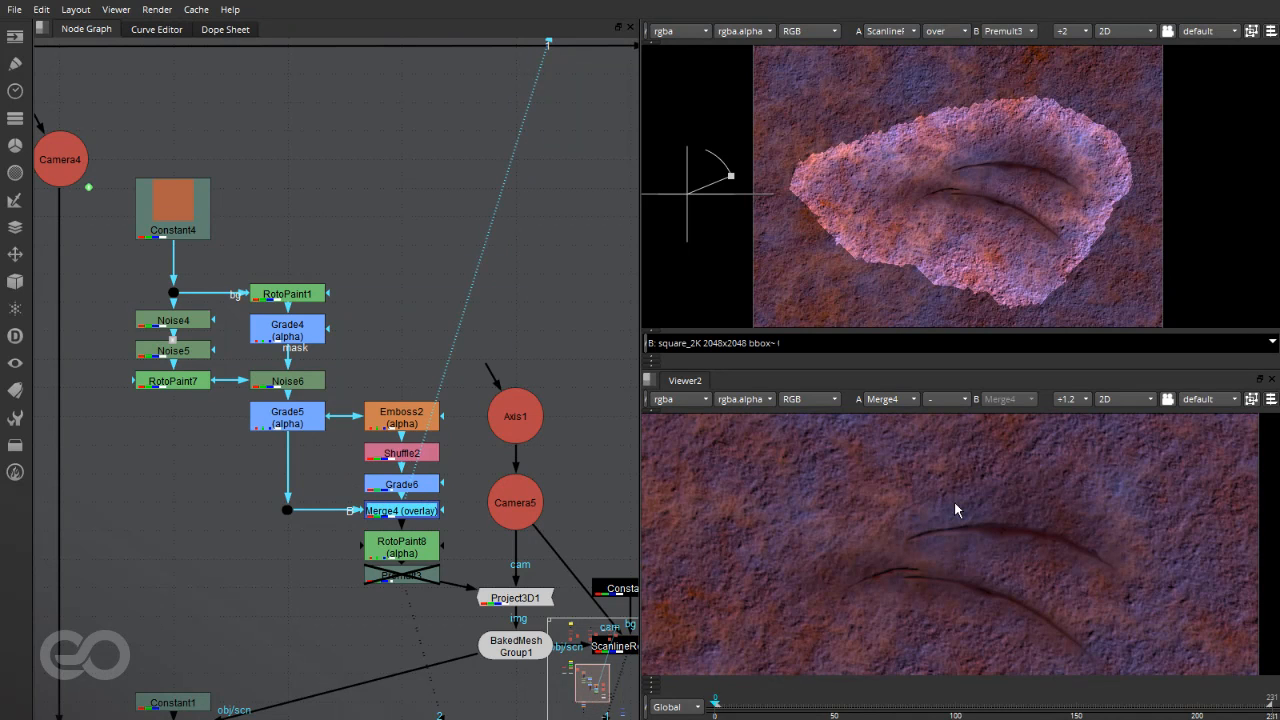
{"action": "scroll", "coordinate": [1067, 596], "scroll_direction": "up", "scroll_amount": 5}
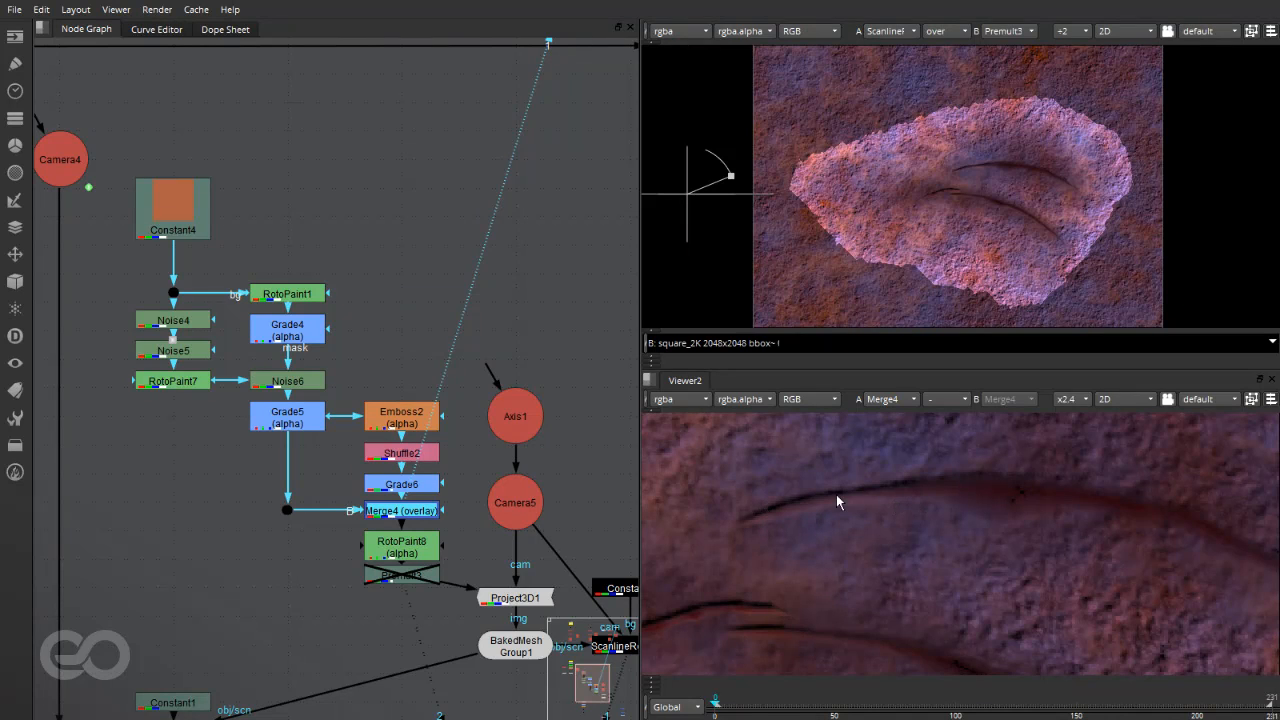
Step: Show RotoPaint8's output in Viewer2, open its properties, and check its BSpline1 shape against the alpha channel in the upper viewer
{"action": "left_click", "coordinate": [417, 552]}
{"action": "key", "text": "1"}
{"action": "double_click", "coordinate": [417, 552]}
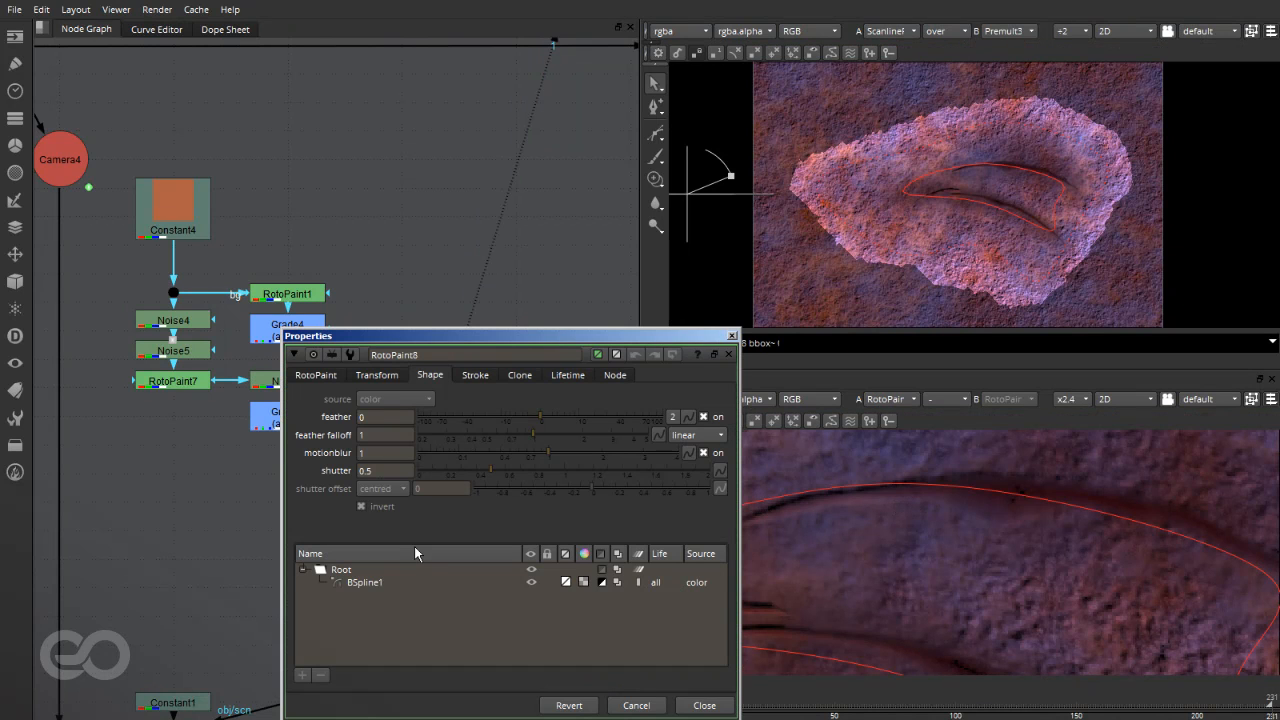
{"action": "key", "text": "a"}
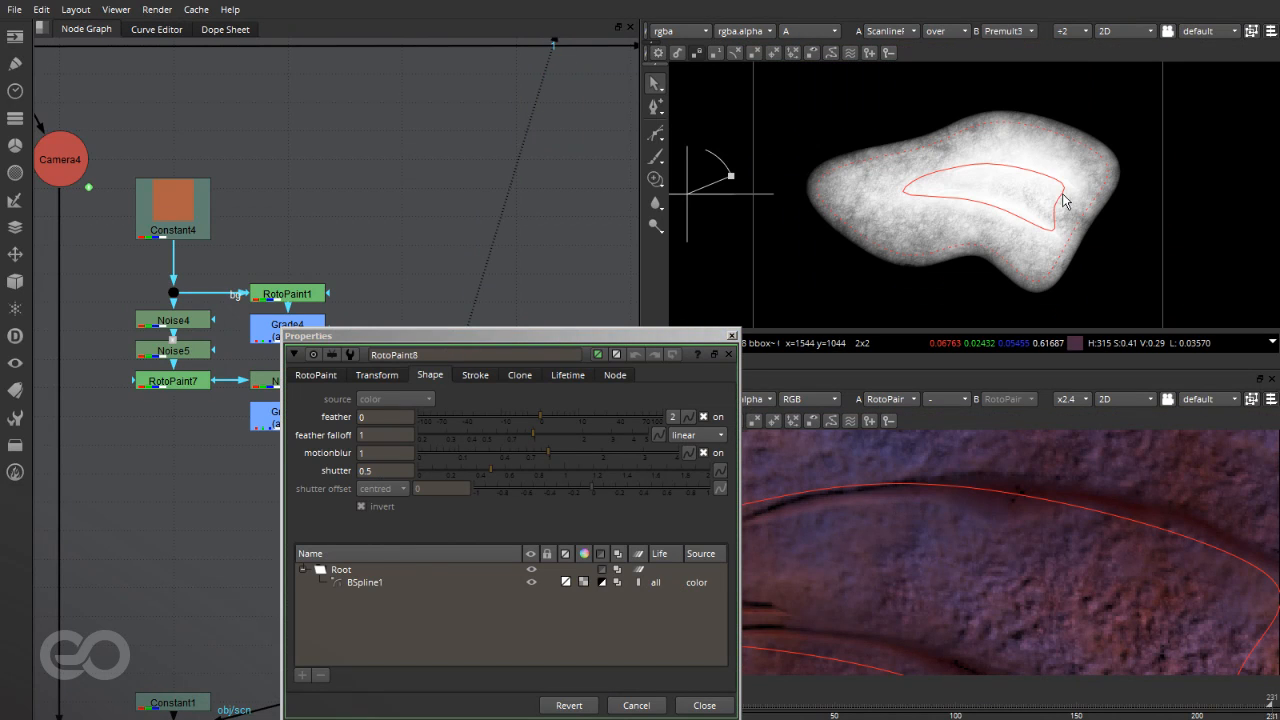
{"action": "left_click", "coordinate": [820, 192]}
{"action": "key", "text": "a"}
{"action": "left_click", "coordinate": [835, 261]}
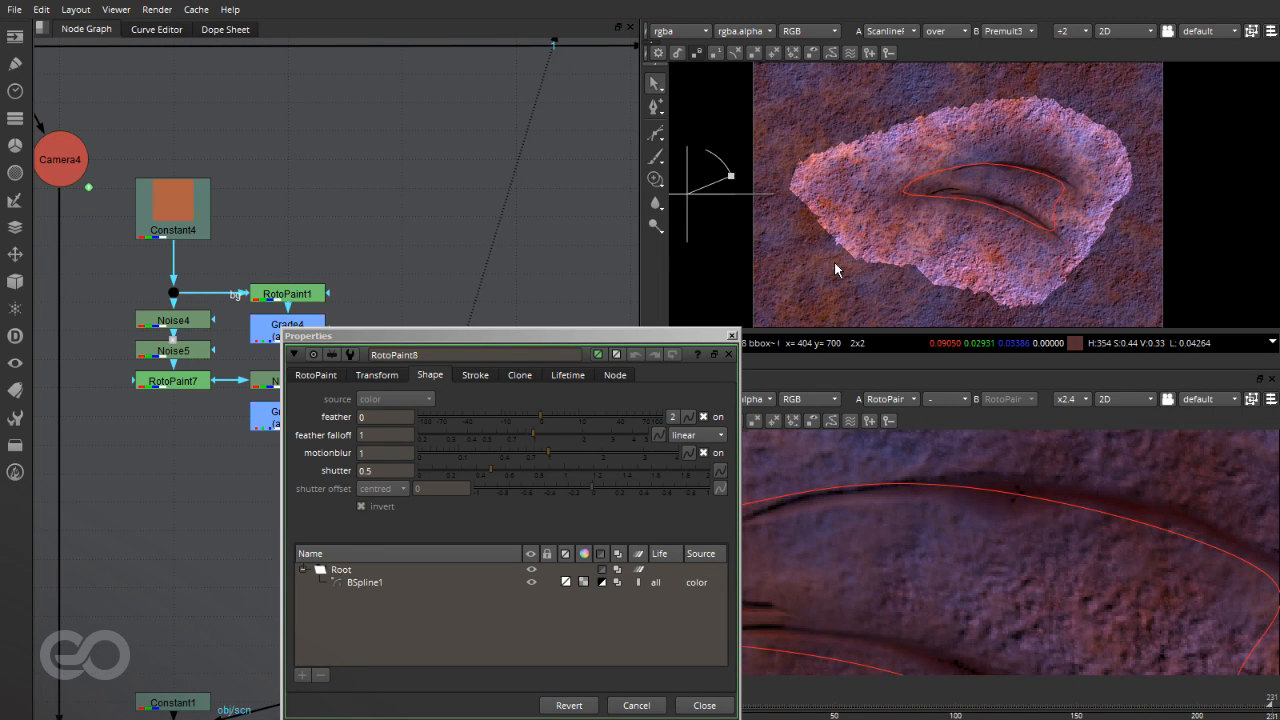
Step: Adjust RotoPaint8's BSpline1 points above the upper scar and near its right end, and close the properties
{"action": "scroll", "coordinate": [1127, 184], "scroll_direction": "up", "scroll_amount": 6}
{"action": "scroll", "coordinate": [985, 106], "scroll_direction": "down", "scroll_amount": 2}
{"action": "middle_click_drag", "start_coordinate": [927, 104], "coordinate": [1152, 177]}
{"action": "middle_click_drag", "start_coordinate": [1104, 230], "coordinate": [1020, 158]}
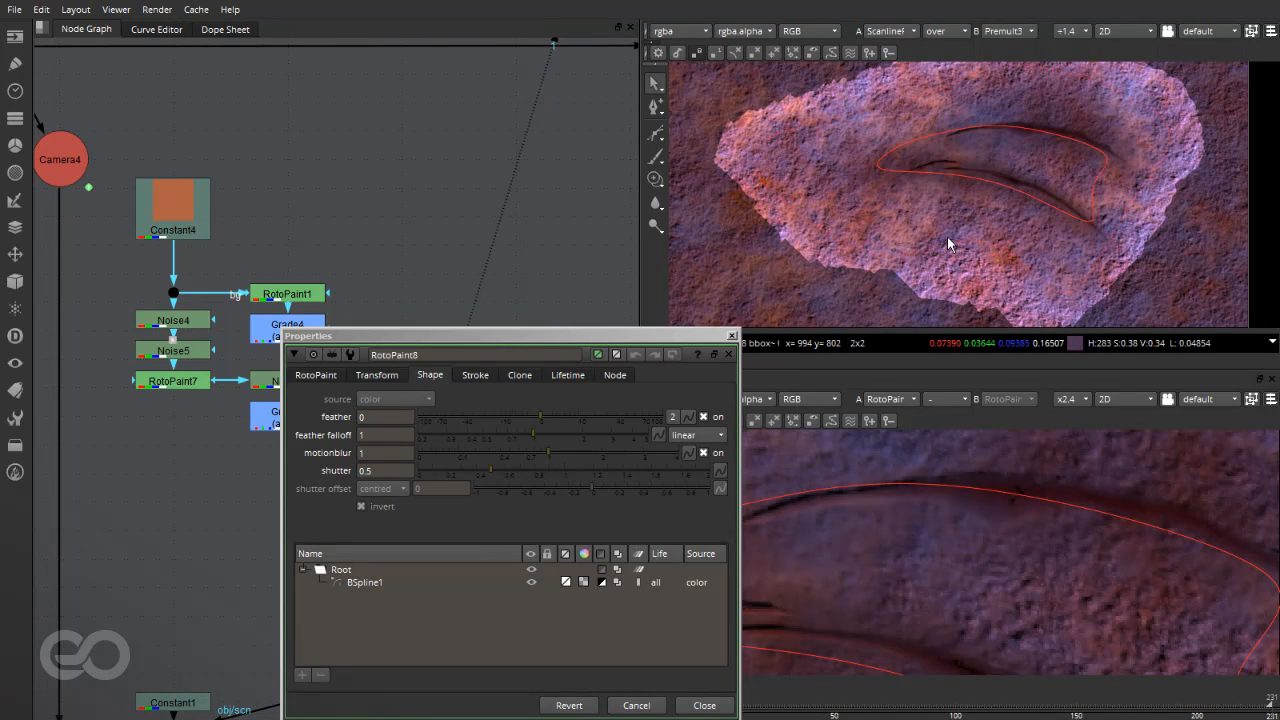
{"action": "left_click", "coordinate": [1038, 130]}
{"action": "left_click_drag", "start_coordinate": [1007, 118], "coordinate": [1021, 114]}
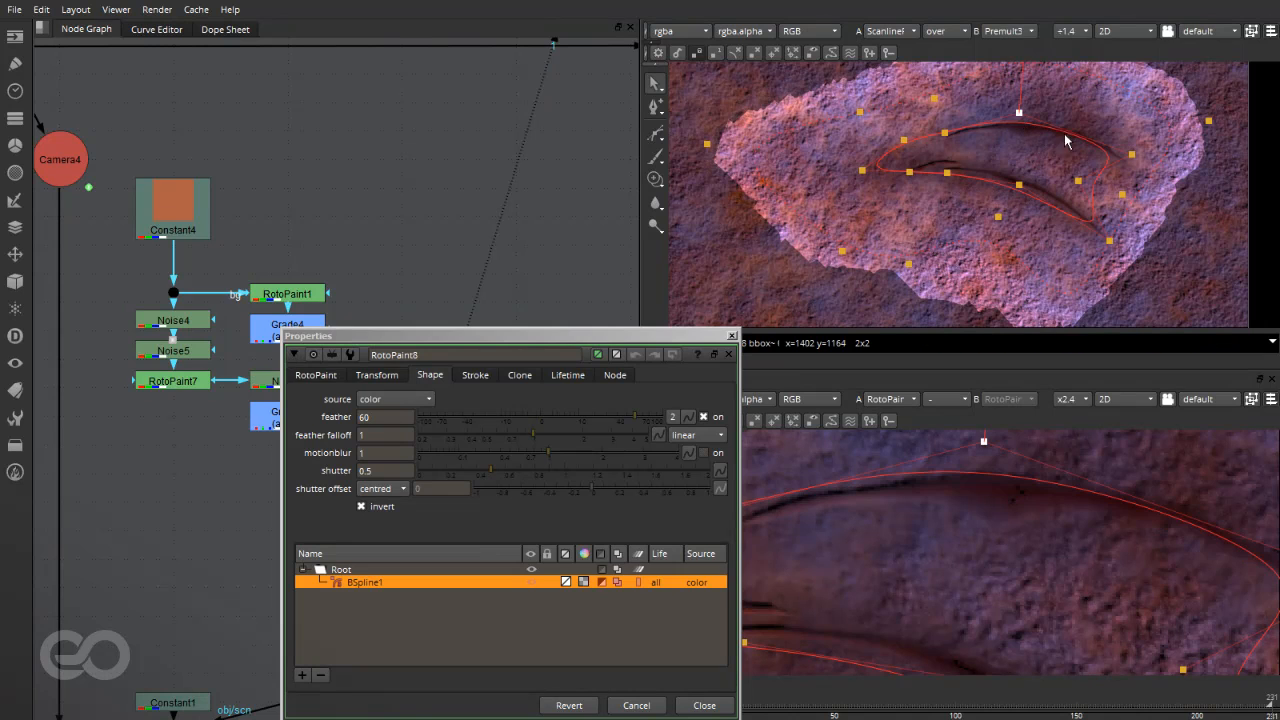
{"action": "left_click_drag", "start_coordinate": [1132, 153], "coordinate": [1140, 147]}
{"action": "left_click_drag", "start_coordinate": [1216, 113], "coordinate": [1205, 122]}
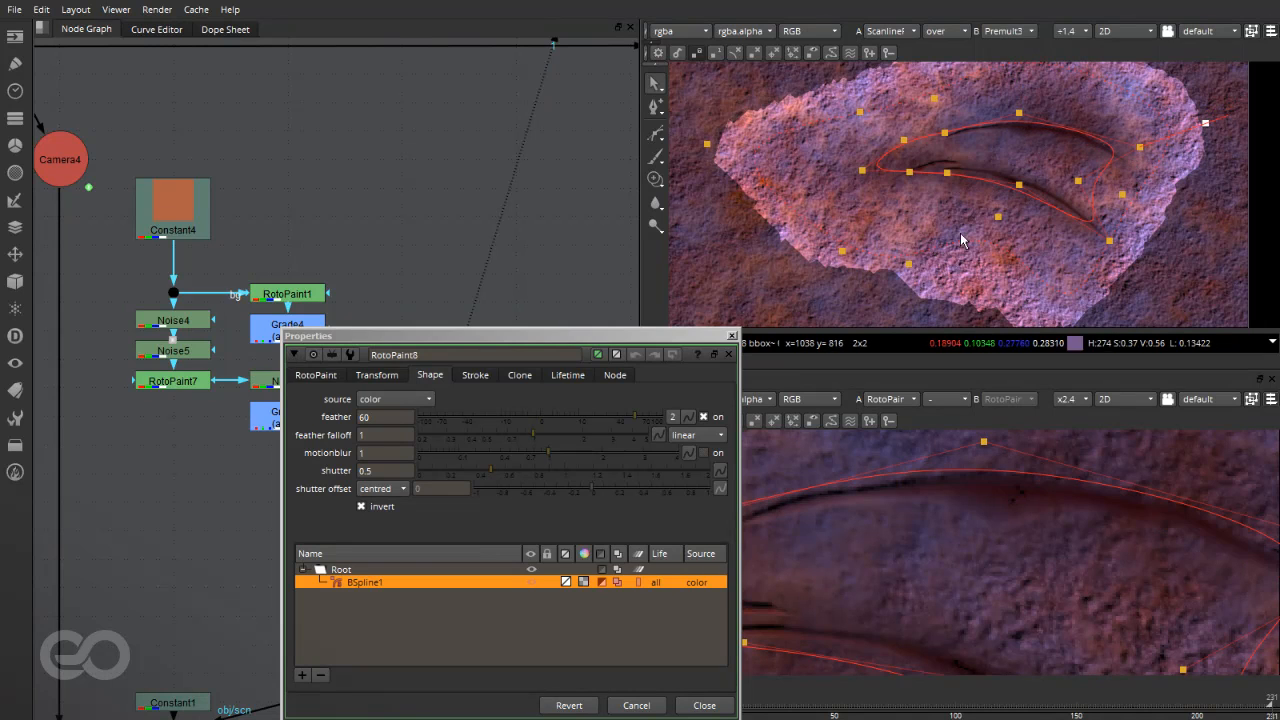
{"action": "left_click", "coordinate": [732, 335]}
Step: Re-enable Premult3 below RotoPaint8 and fit the full texture square in Viewer2
{"action": "scroll", "coordinate": [130, 258], "scroll_direction": "down", "scroll_amount": 4}
{"action": "scroll", "coordinate": [210, 378], "scroll_direction": "up", "scroll_amount": 4}
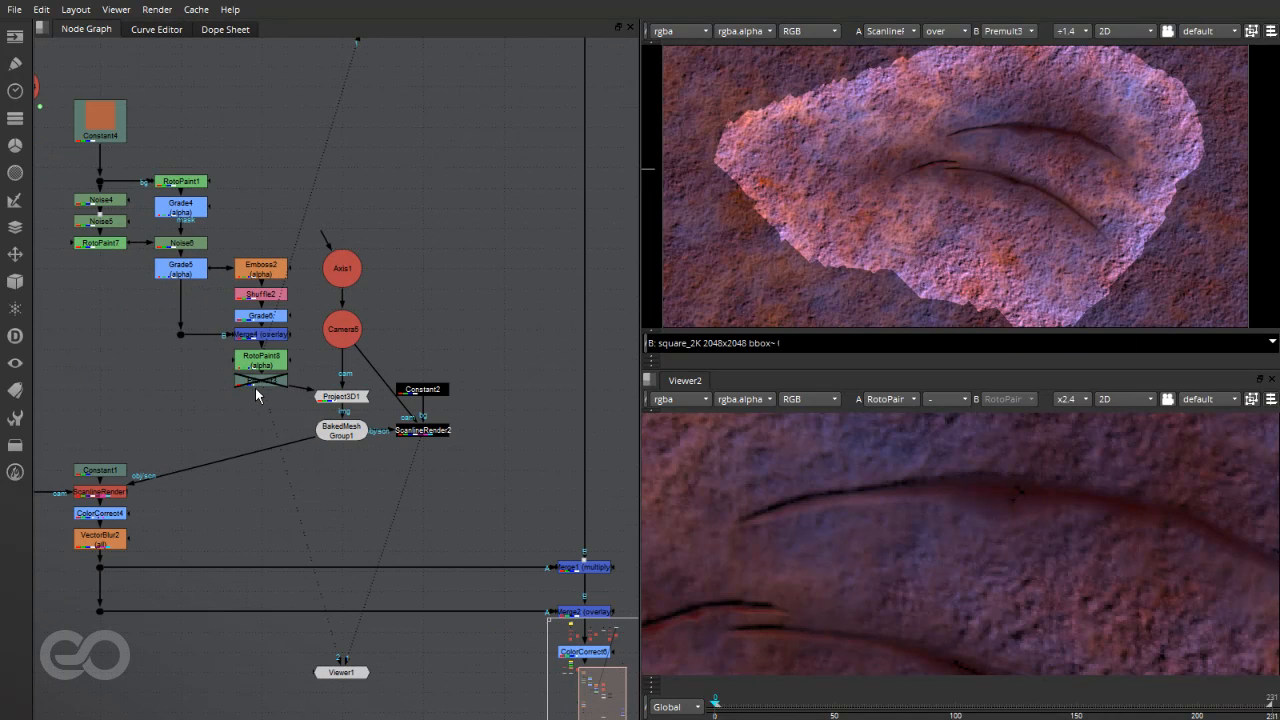
{"action": "key", "text": "d"}
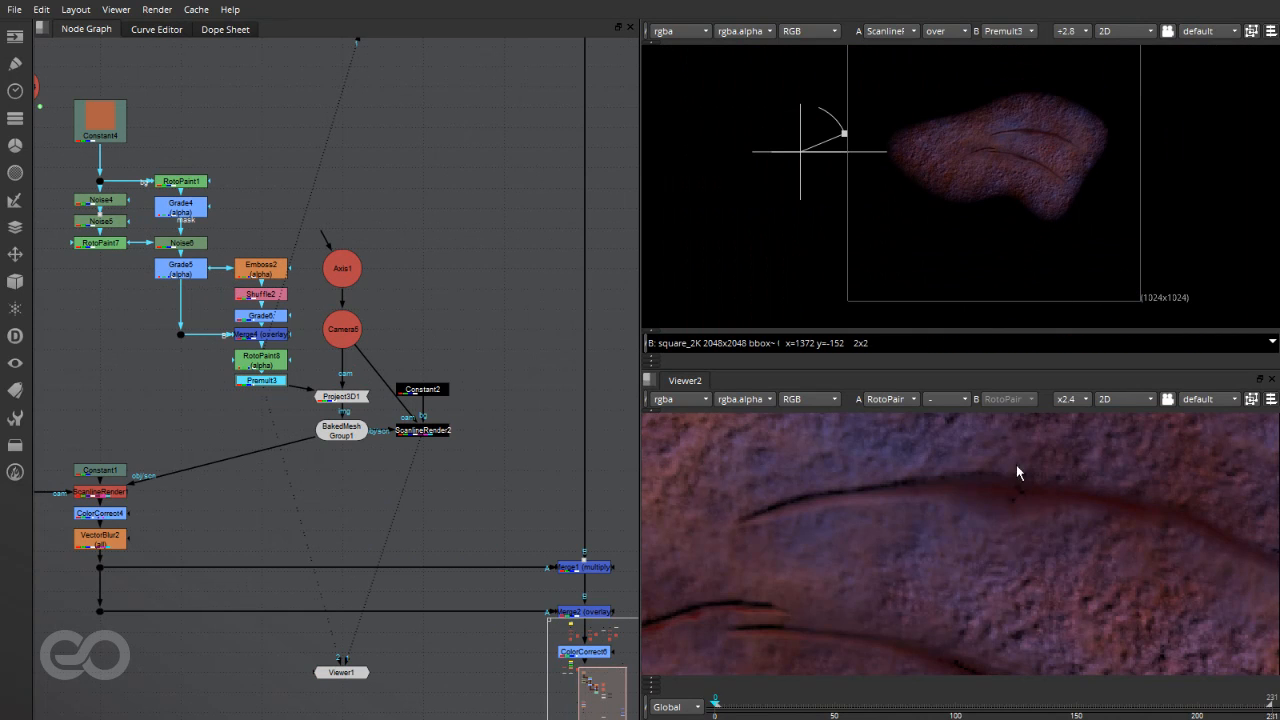
{"action": "key", "text": "f"}
{"action": "left_click", "coordinate": [349, 518]}
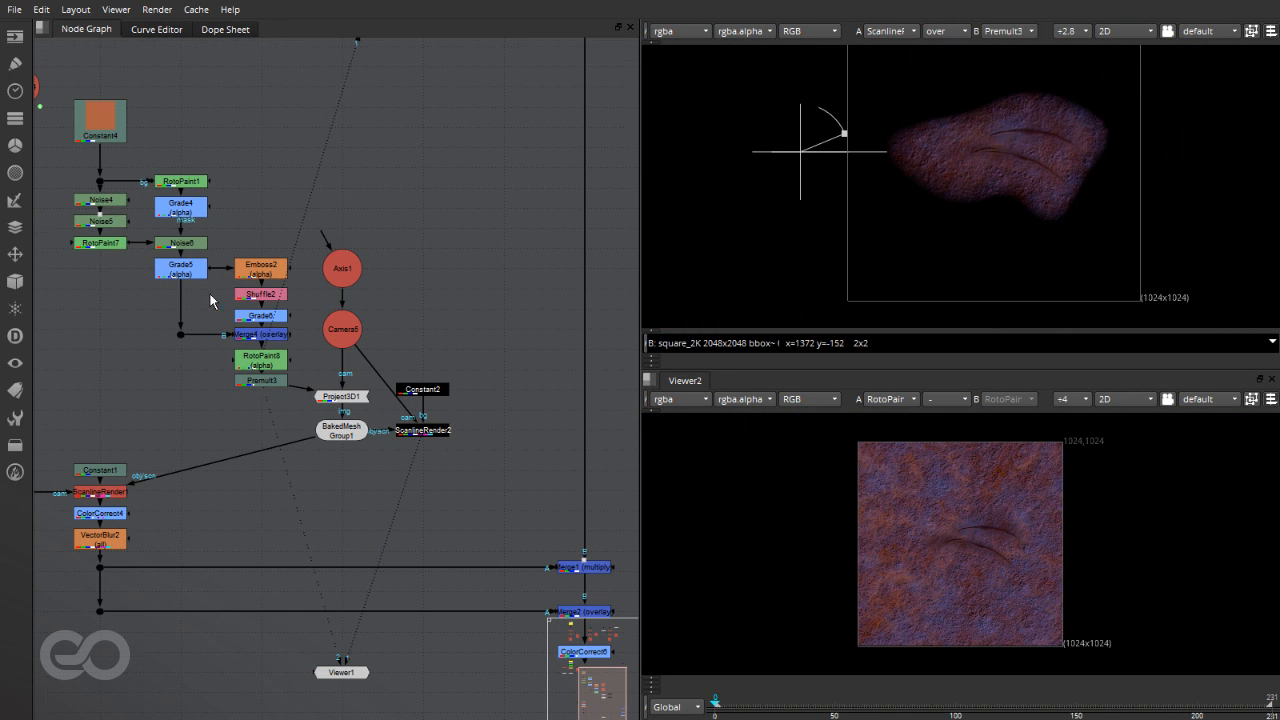
Step: Show ScanlineRender1's output in Viewer2 and examine the projected scar patch up close
{"action": "middle_click_drag", "start_coordinate": [127, 522], "coordinate": [173, 398]}
{"action": "scroll", "coordinate": [173, 398], "scroll_direction": "down", "scroll_amount": 1}
{"action": "scroll", "coordinate": [173, 397], "scroll_direction": "up", "scroll_amount": 2}
{"action": "scroll", "coordinate": [318, 406], "scroll_direction": "down", "scroll_amount": 3}
{"action": "scroll", "coordinate": [243, 379], "scroll_direction": "up", "scroll_amount": 3}
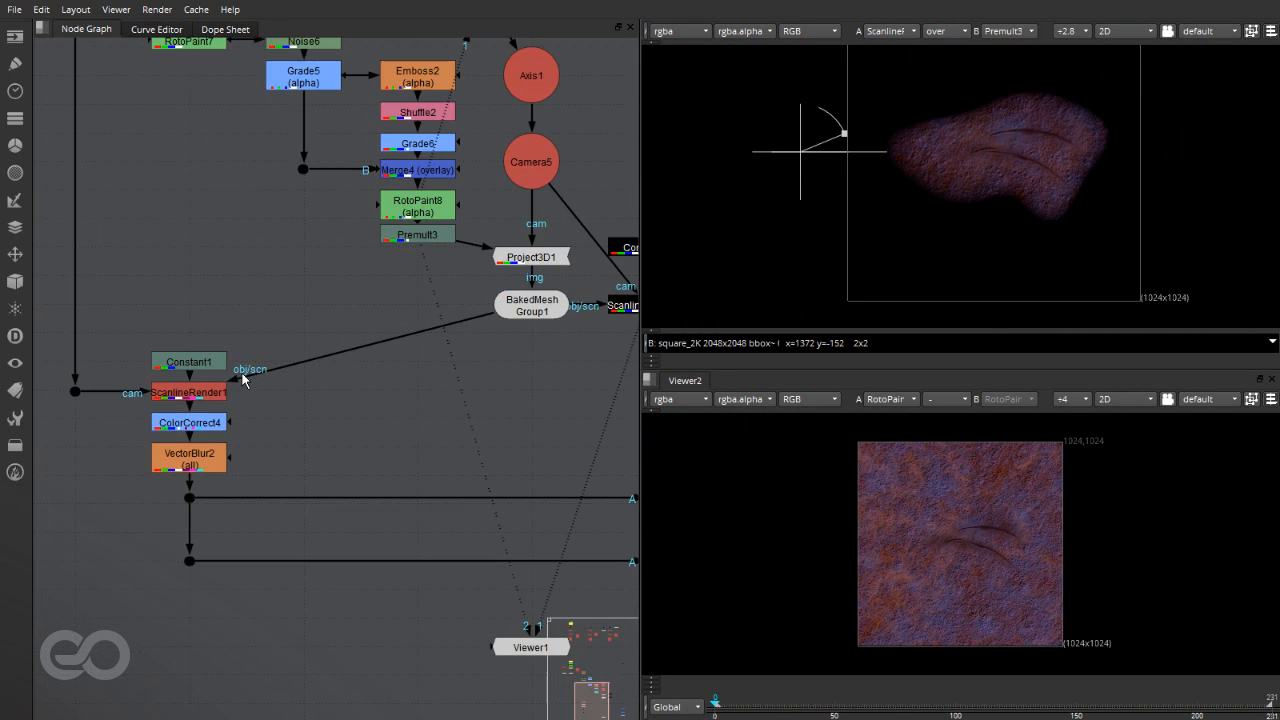
{"action": "left_click", "coordinate": [180, 394]}
{"action": "key", "text": "1"}
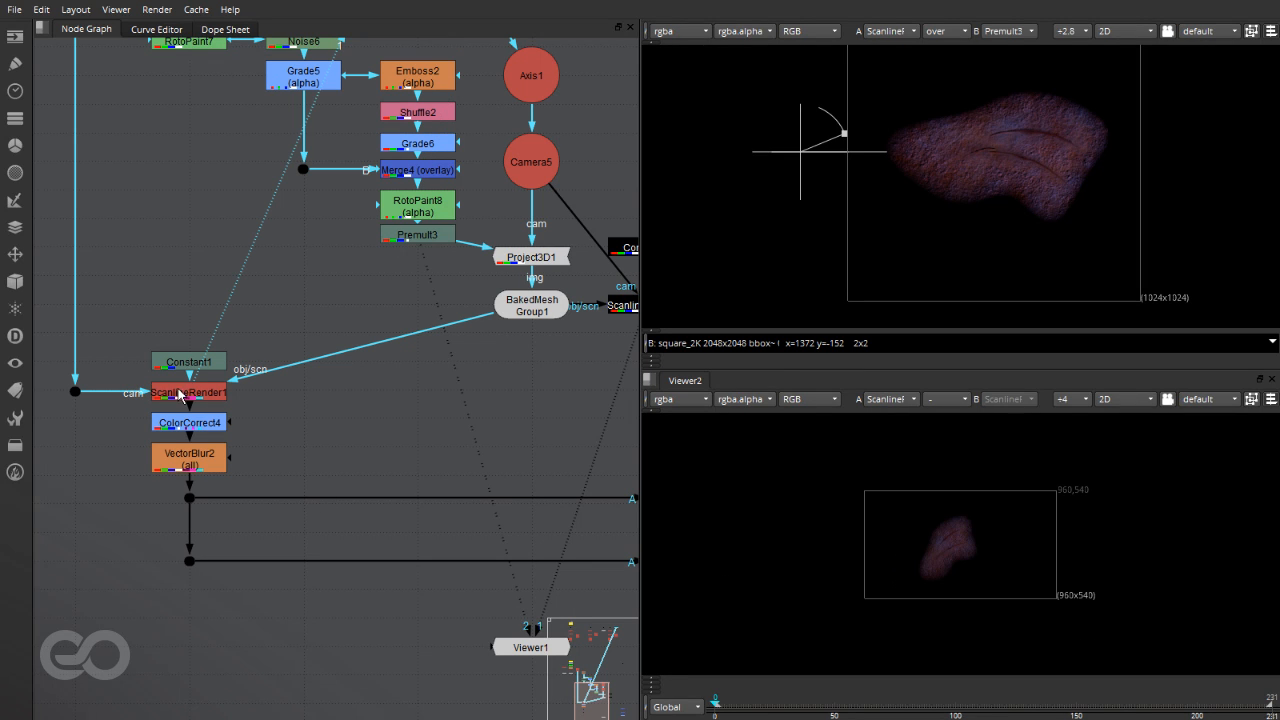
{"action": "scroll", "coordinate": [939, 538], "scroll_direction": "up", "scroll_amount": 5}
{"action": "scroll", "coordinate": [940, 523], "scroll_direction": "down", "scroll_amount": 5}
{"action": "scroll", "coordinate": [976, 468], "scroll_direction": "up", "scroll_amount": 3}
{"action": "mouse_move", "coordinate": [644, 411]}
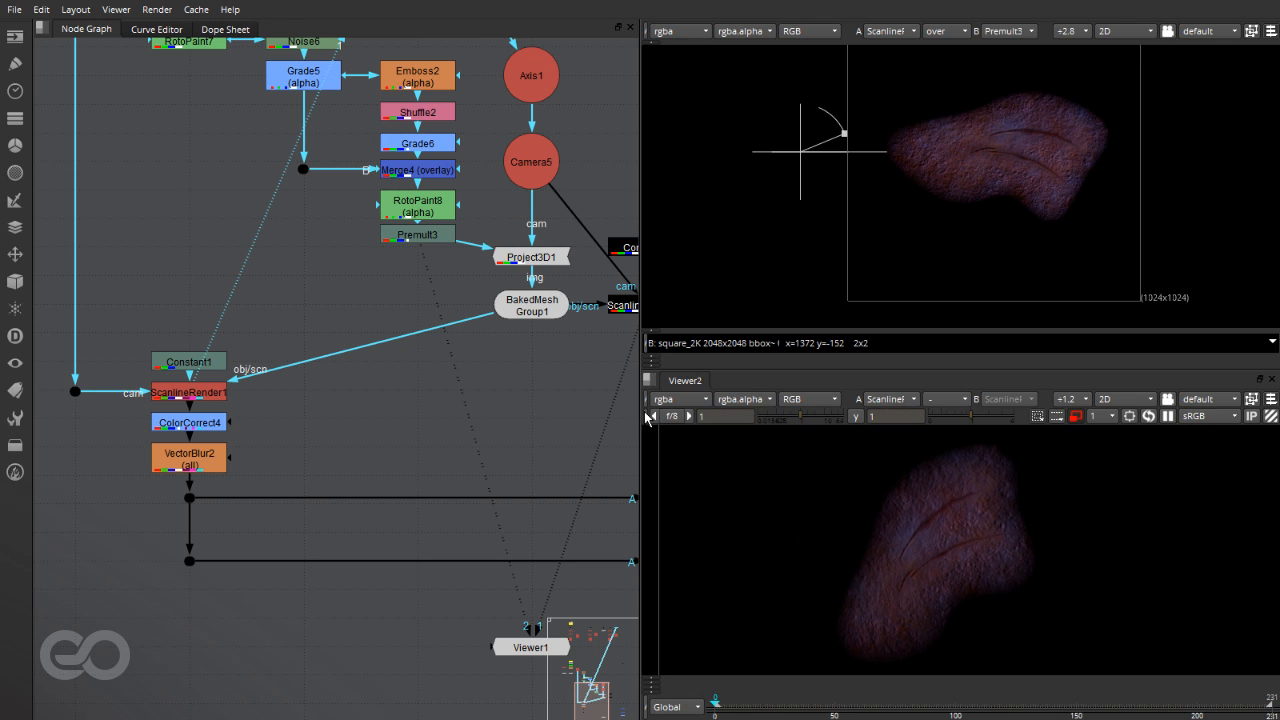
Step: Raise Viewer2's gamma to 2.1 to inspect the rendered patch, reset it to 1, and look closer at the scars
{"action": "left_click_drag", "start_coordinate": [978, 414], "coordinate": [990, 420]}
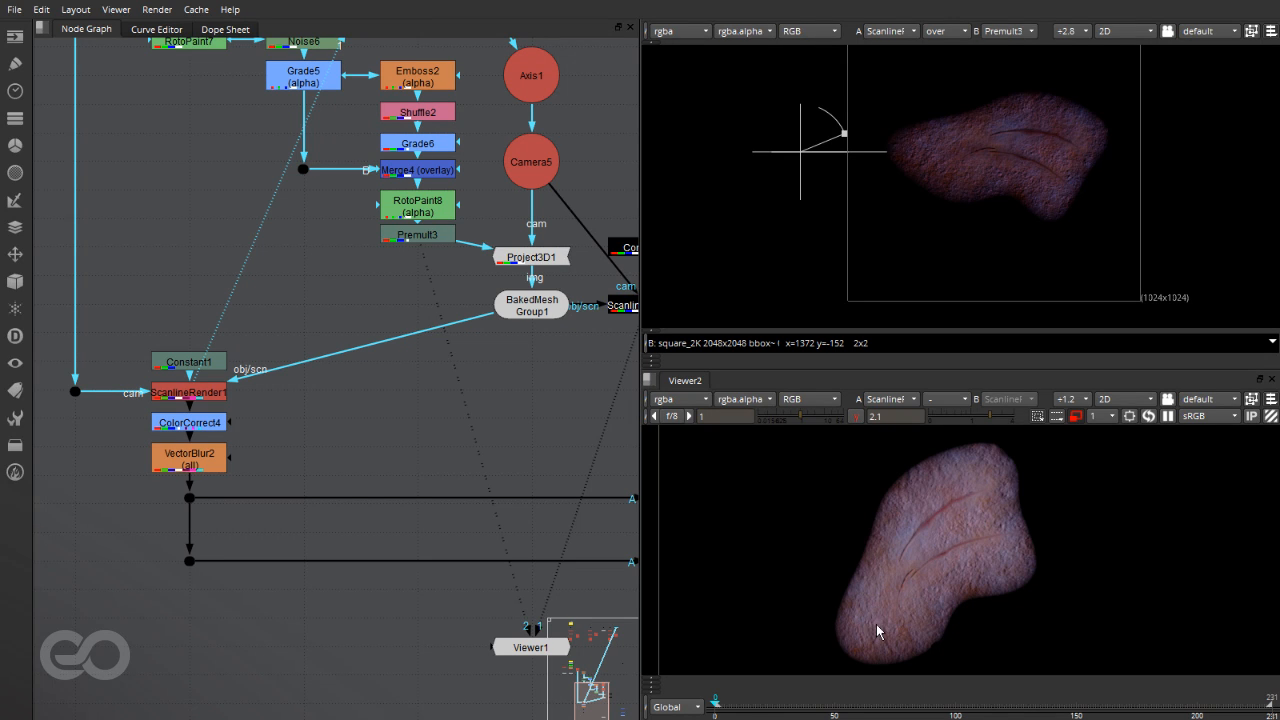
{"action": "left_click", "coordinate": [854, 417]}
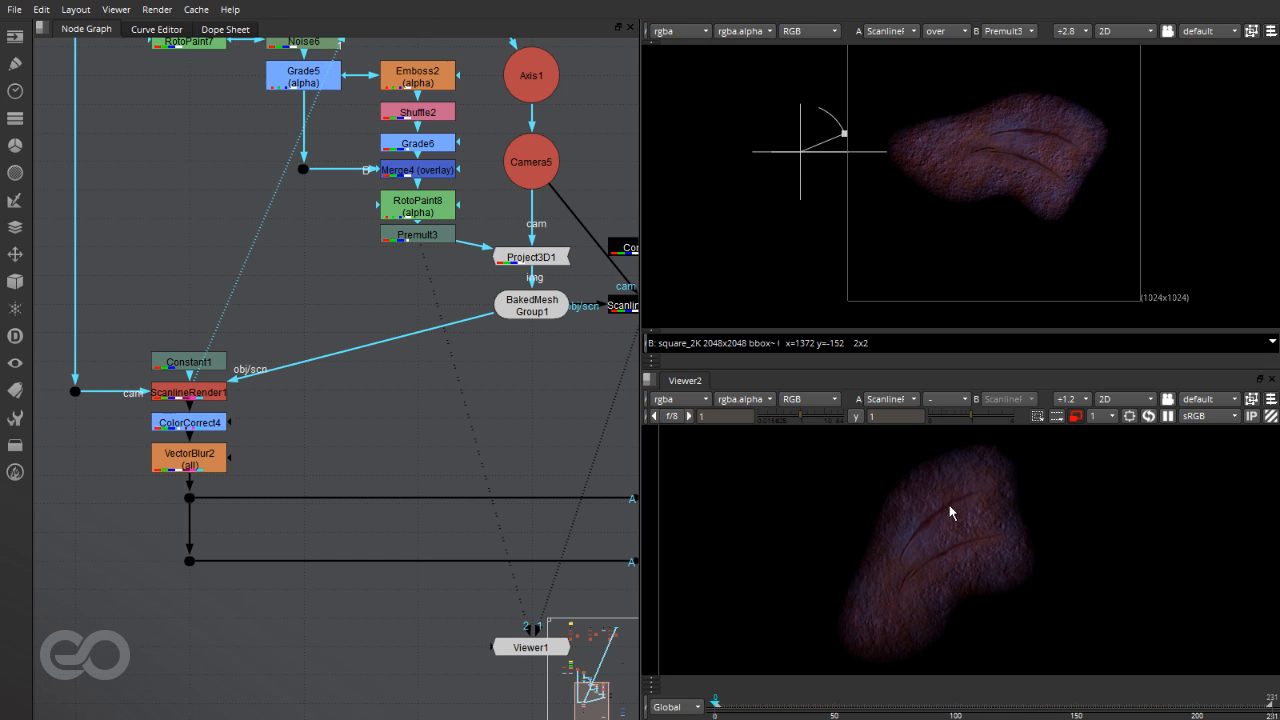
{"action": "scroll", "coordinate": [929, 550], "scroll_direction": "up", "scroll_amount": 3}
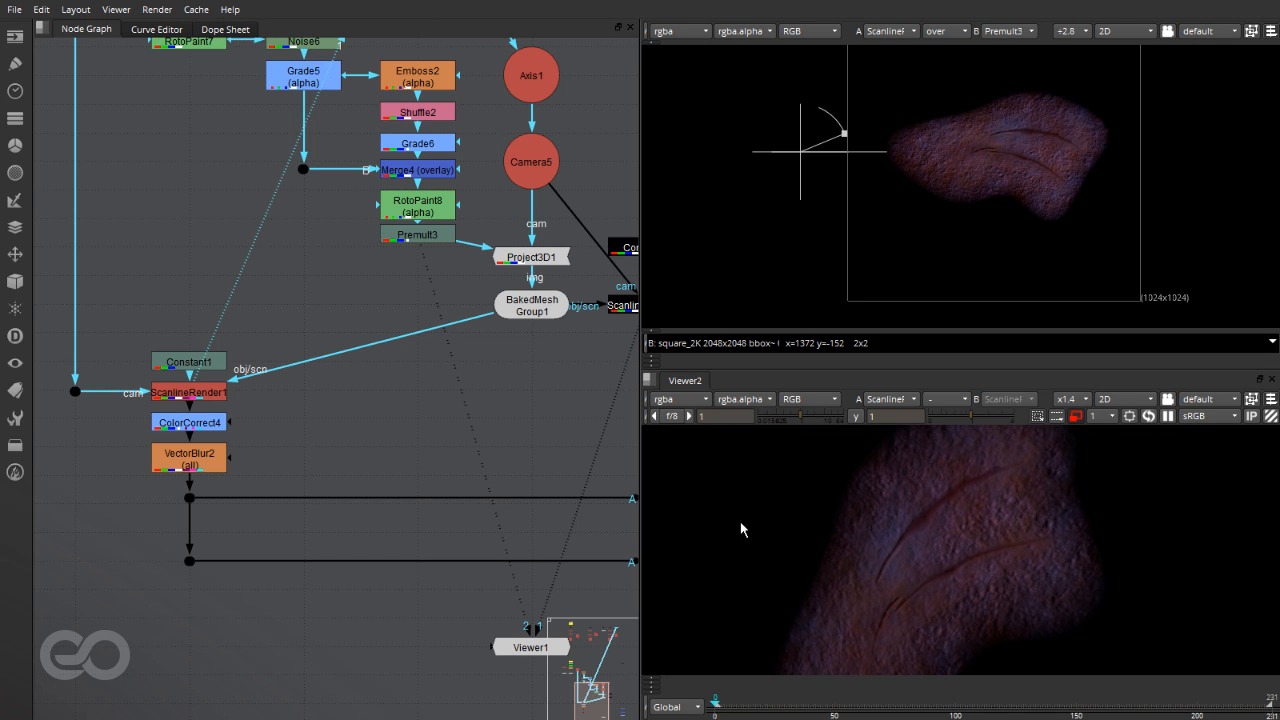
Step: Show ColorCorrect4's output in Viewer2, followed by VectorBlur2's, to compare the corrected and blurred patch
{"action": "left_click", "coordinate": [213, 423]}
{"action": "key", "text": "1"}
{"action": "left_click", "coordinate": [237, 487]}
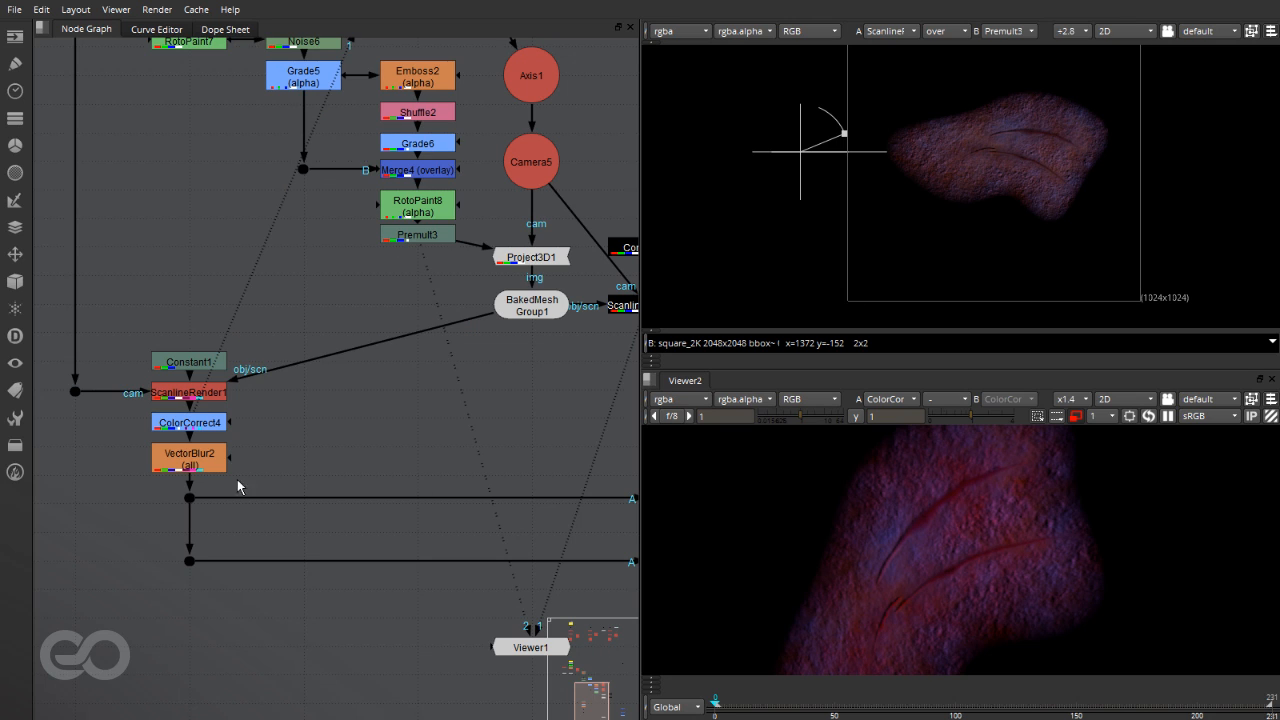
{"action": "left_click", "coordinate": [192, 467]}
{"action": "key", "text": "1"}
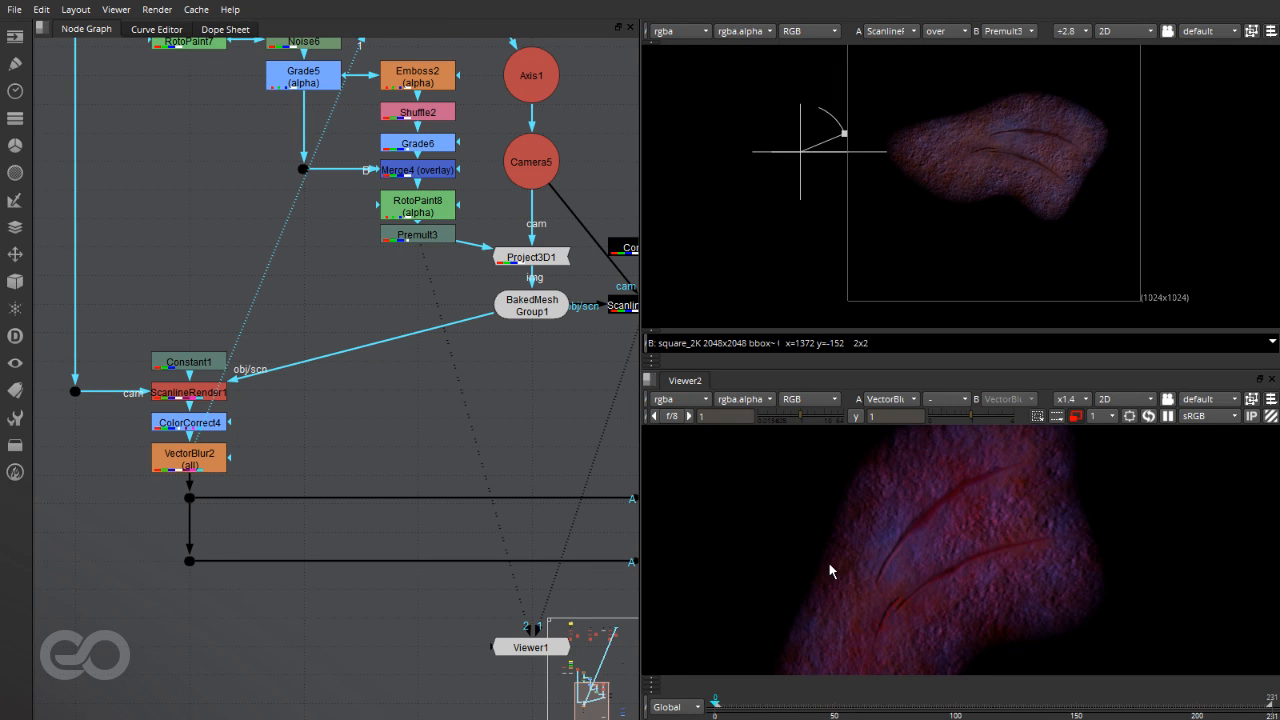
Step: Open ScanlineRender1's properties to check its motion vector settings, and close them
{"action": "double_click", "coordinate": [199, 394]}
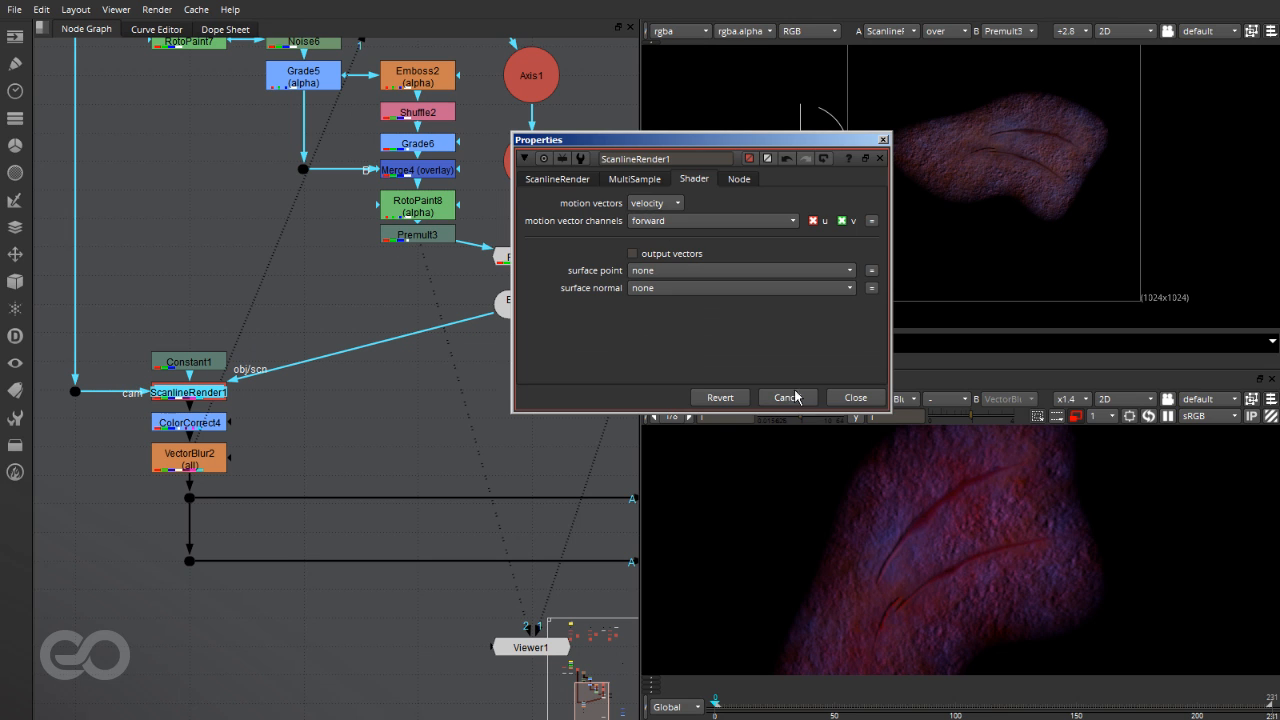
{"action": "left_click", "coordinate": [856, 397]}
{"action": "left_click", "coordinate": [406, 470]}
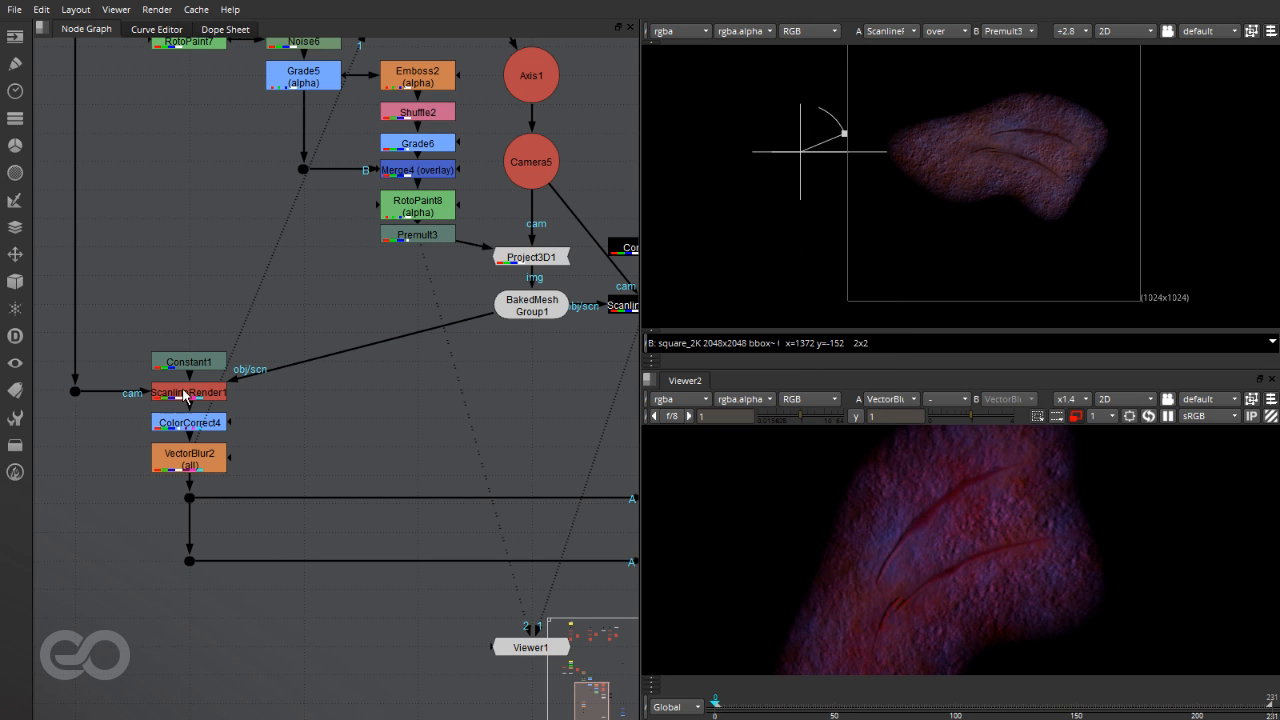
Step: Disable and re-enable transparency in ScanlineRender1, check the patch's alpha channel in Viewer2, and close the properties
{"action": "double_click", "coordinate": [184, 394]}
{"action": "left_click", "coordinate": [562, 178]}
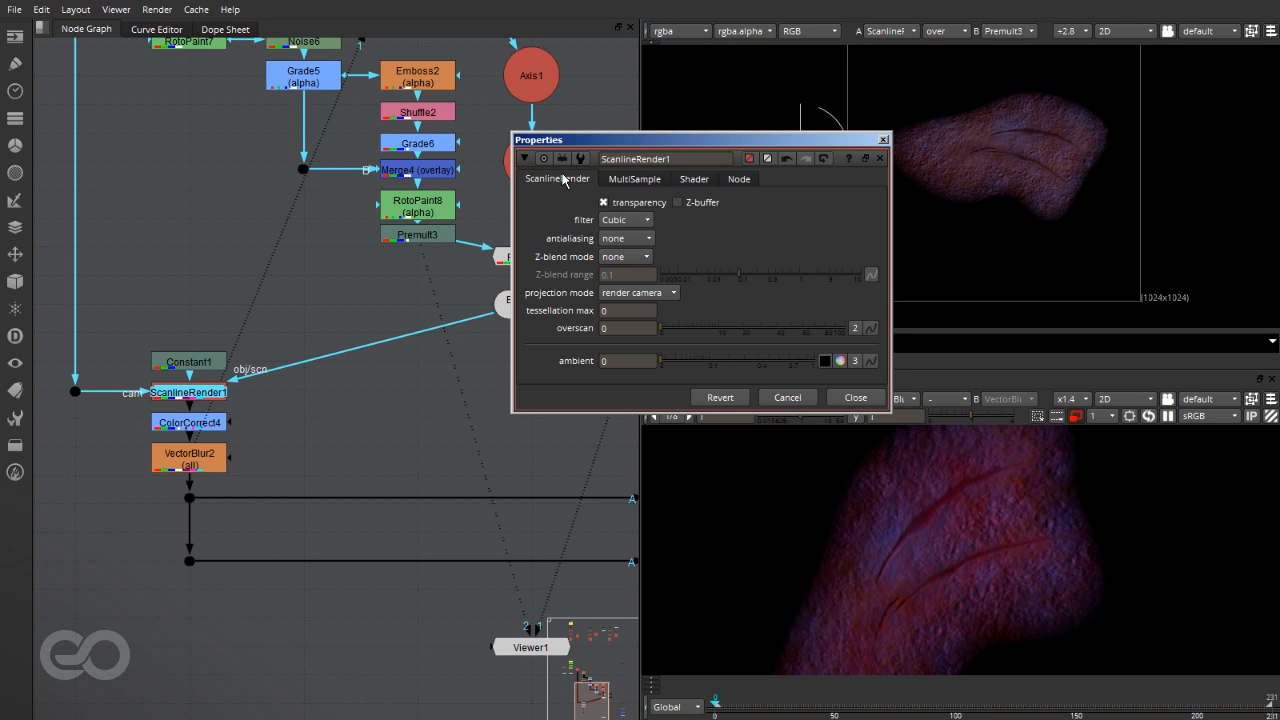
{"action": "left_click", "coordinate": [622, 204]}
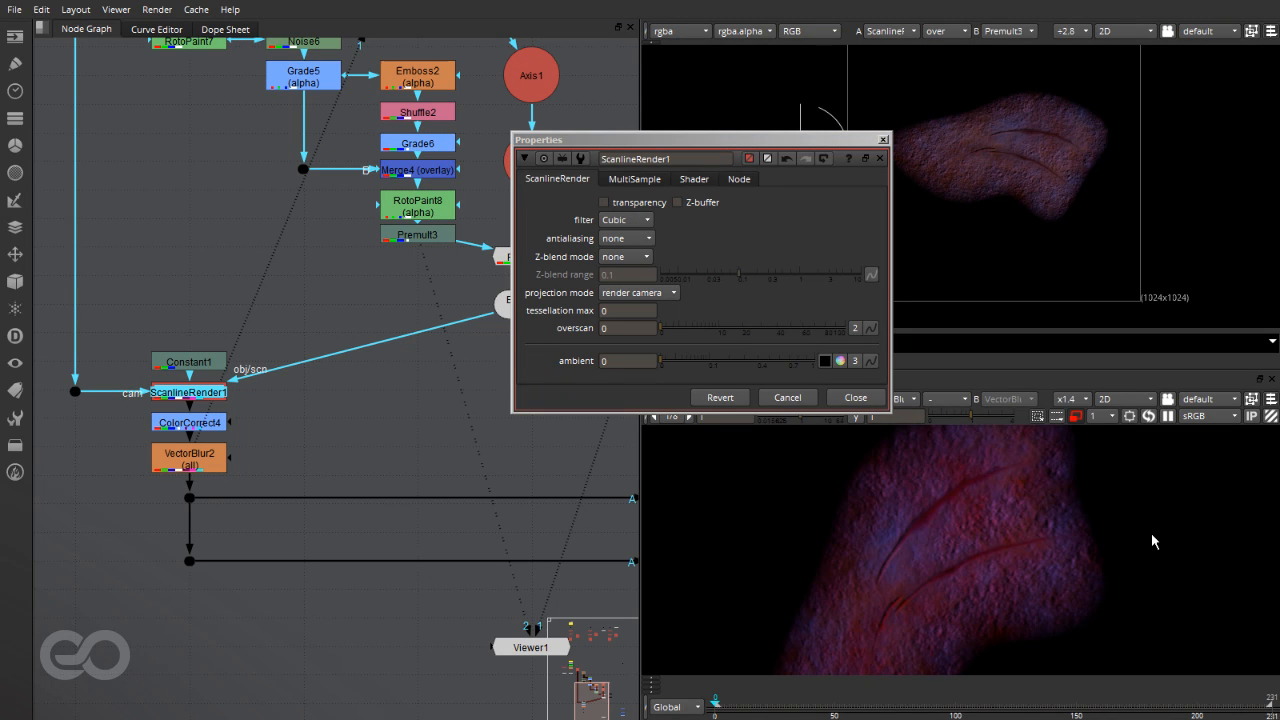
{"action": "left_click", "coordinate": [624, 204]}
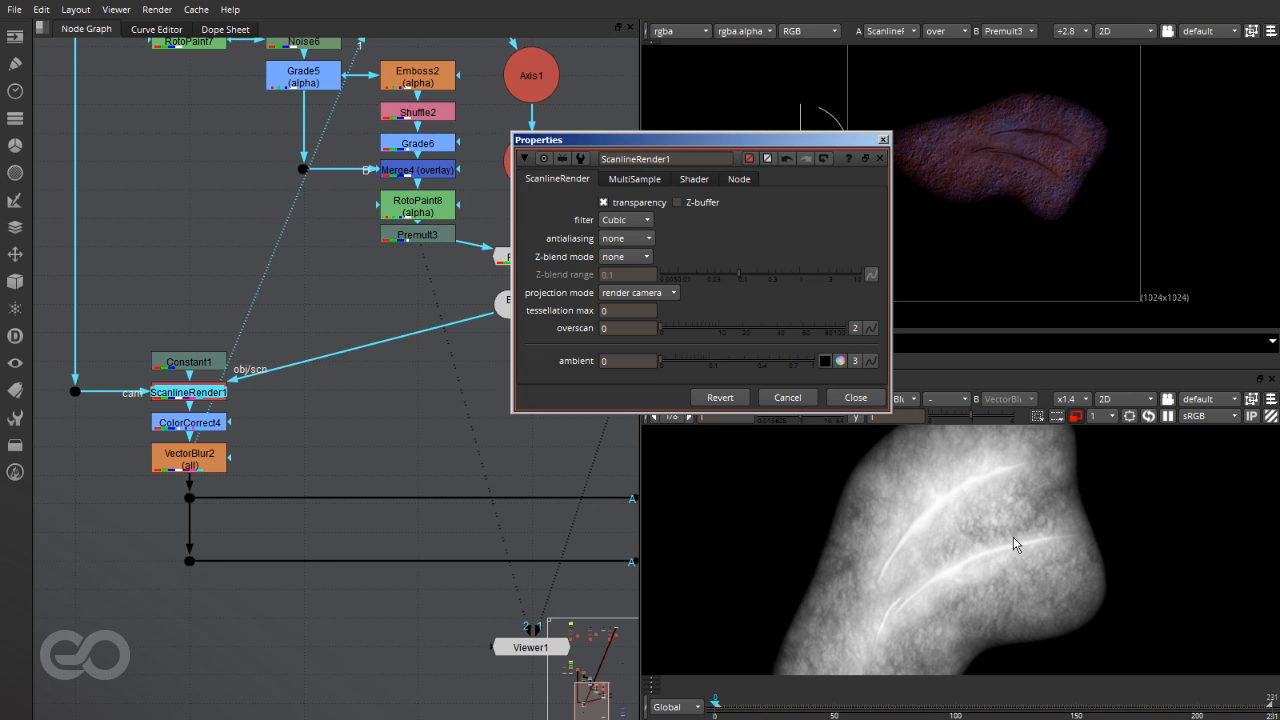
{"action": "left_click", "coordinate": [854, 397]}
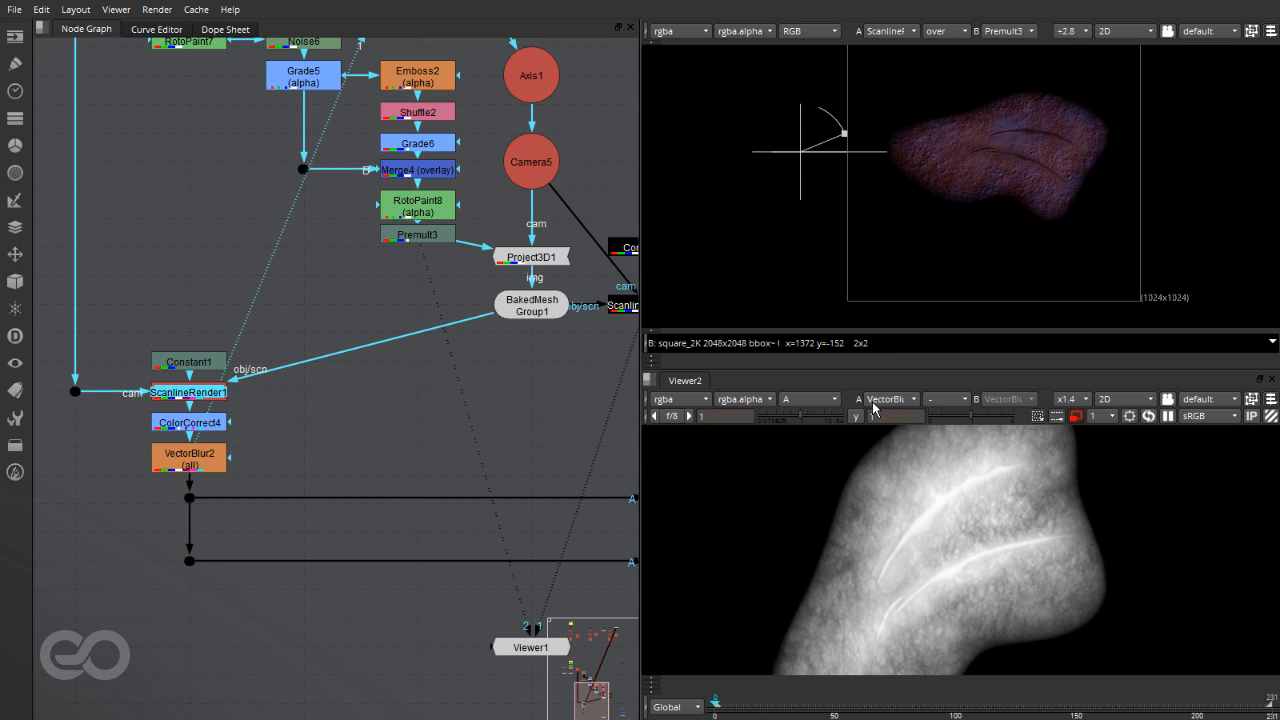
Step: Return Viewer2 to RGB, show the Merge1 multiply result over the footage, and examine the forehead
{"action": "left_click", "coordinate": [427, 478]}
{"action": "scroll", "coordinate": [122, 398], "scroll_direction": "down", "scroll_amount": 5}
{"action": "key", "text": "a"}
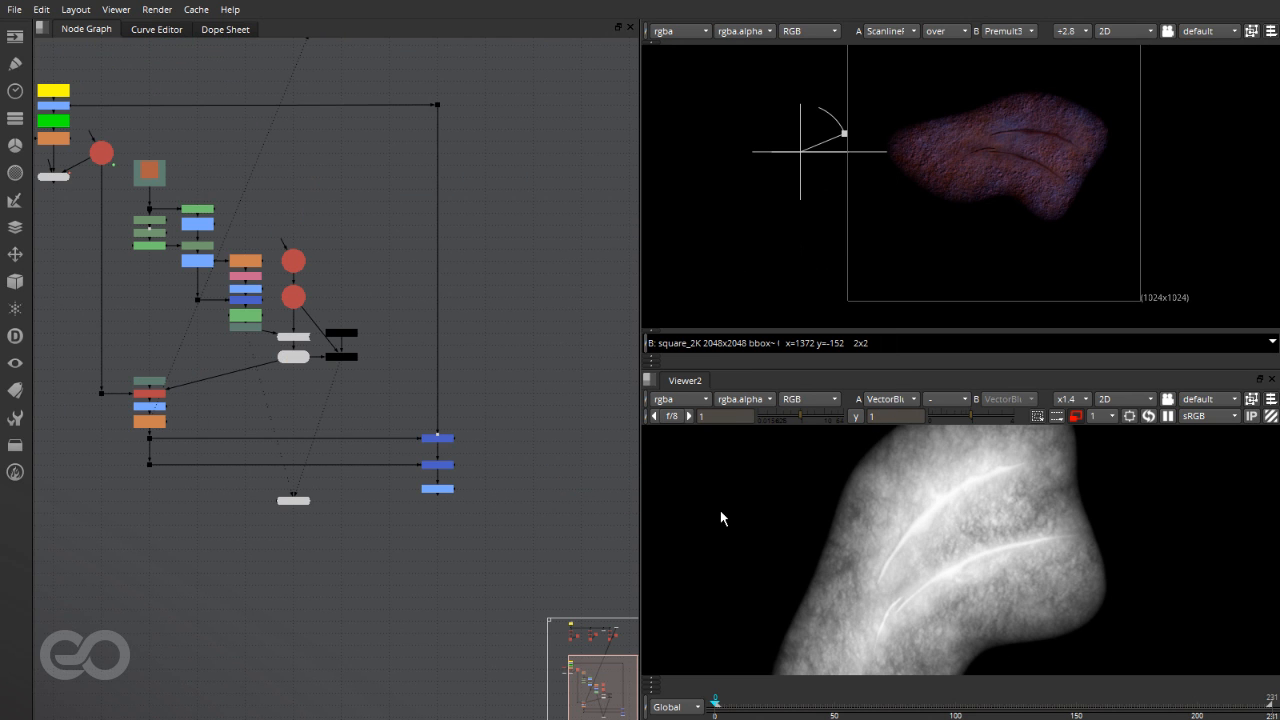
{"action": "scroll", "coordinate": [436, 440], "scroll_direction": "up", "scroll_amount": 5}
{"action": "left_click", "coordinate": [447, 459]}
{"action": "key", "text": "1"}
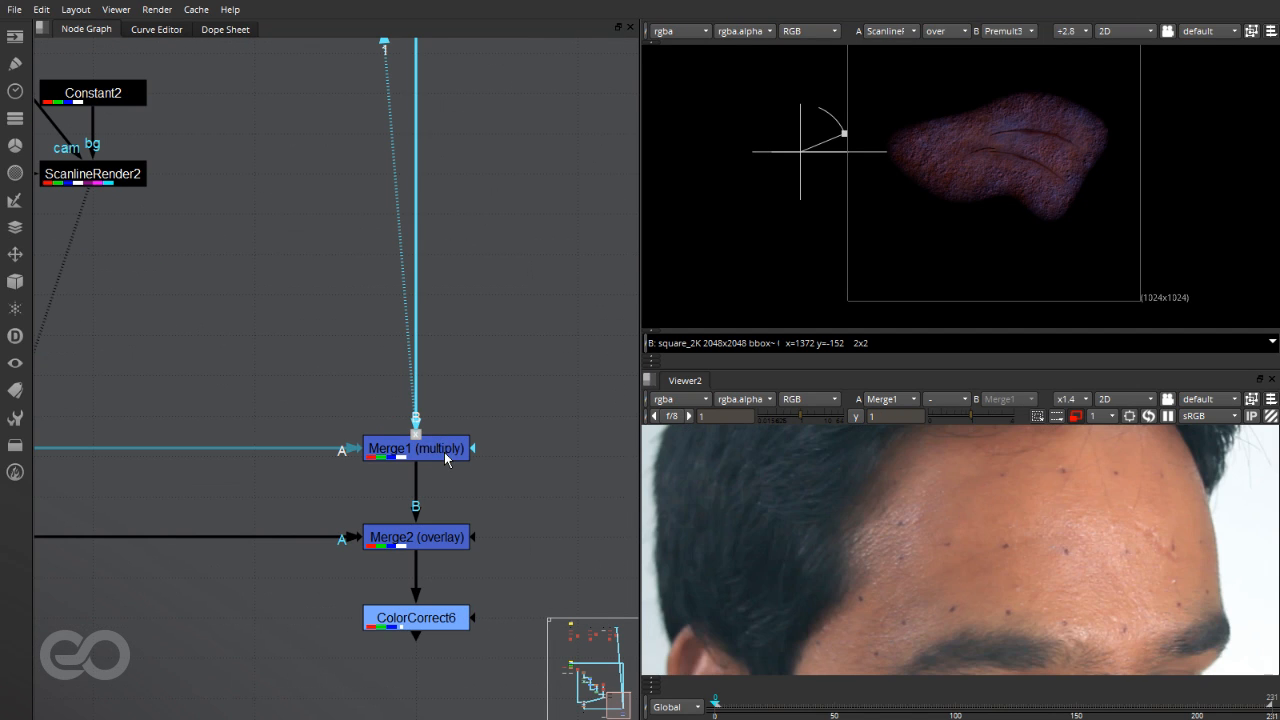
{"action": "scroll", "coordinate": [987, 520], "scroll_direction": "down", "scroll_amount": 5}
{"action": "scroll", "coordinate": [994, 504], "scroll_direction": "up", "scroll_amount": 6}
{"action": "scroll", "coordinate": [869, 612], "scroll_direction": "up", "scroll_amount": 2}
{"action": "scroll", "coordinate": [977, 520], "scroll_direction": "down", "scroll_amount": 3}
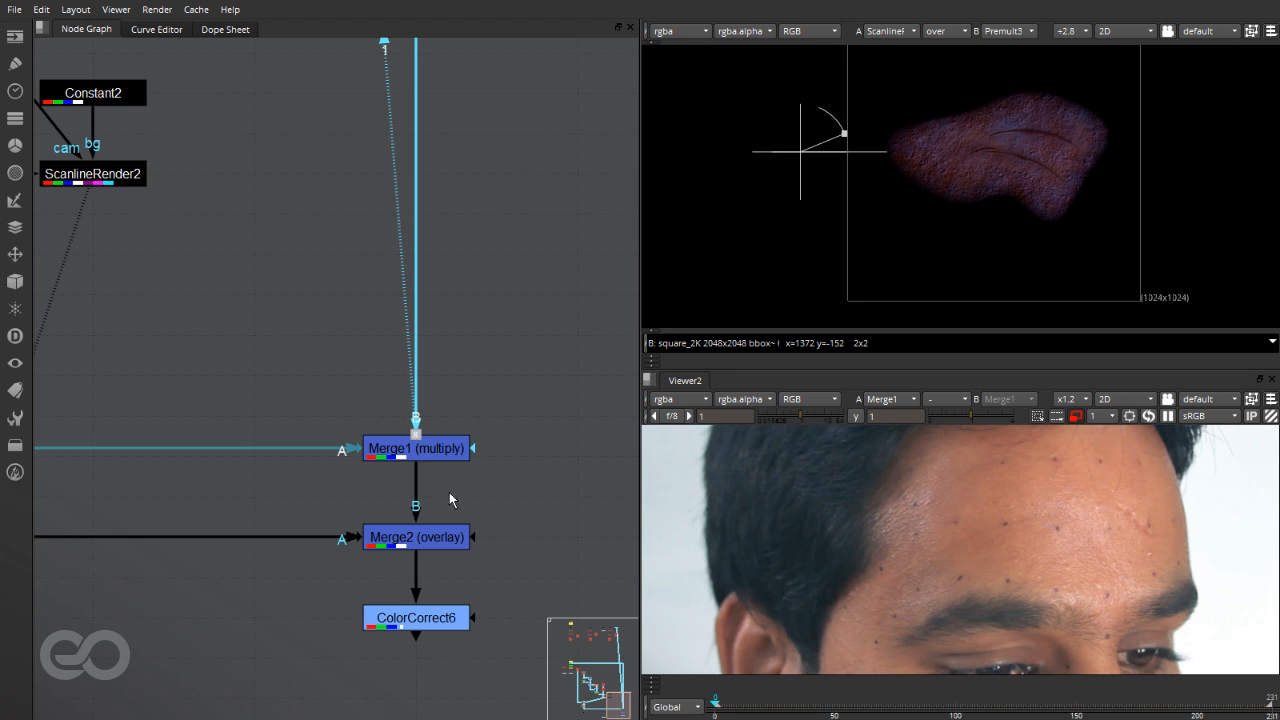
Step: Adjust the mix of Merge1 to about 0.36 and close its properties
{"action": "double_click", "coordinate": [427, 457]}
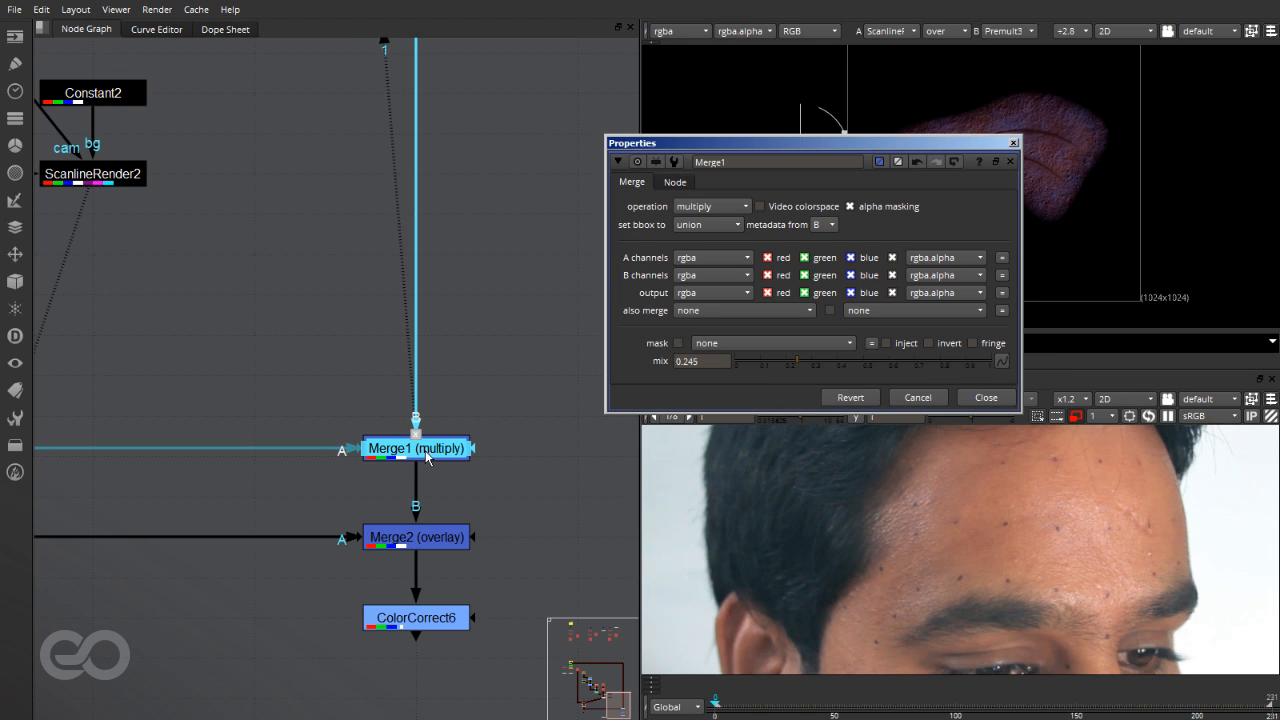
{"action": "left_click", "coordinate": [860, 361]}
{"action": "left_click_drag", "start_coordinate": [890, 360], "coordinate": [808, 363]}
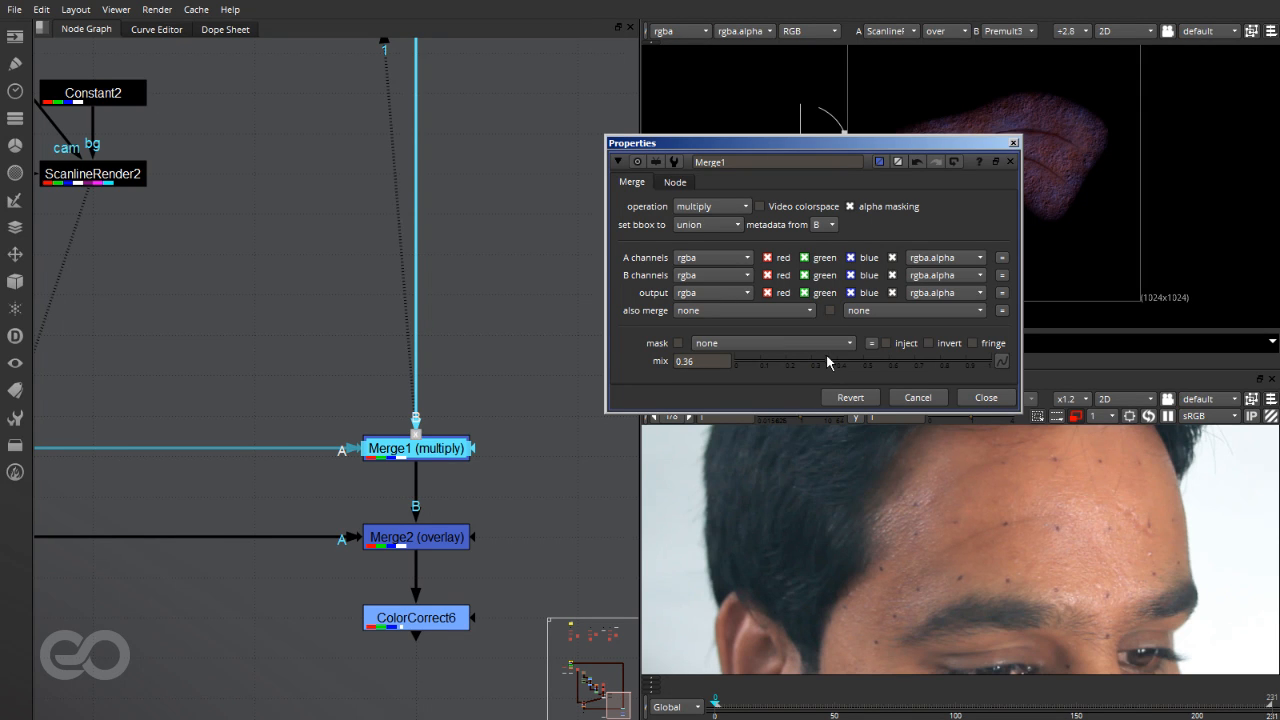
{"action": "left_click", "coordinate": [1005, 400]}
Step: Show the Merge2 overlay result in Viewer2 and examine the scars on the forehead
{"action": "scroll", "coordinate": [486, 354], "scroll_direction": "down", "scroll_amount": 3}
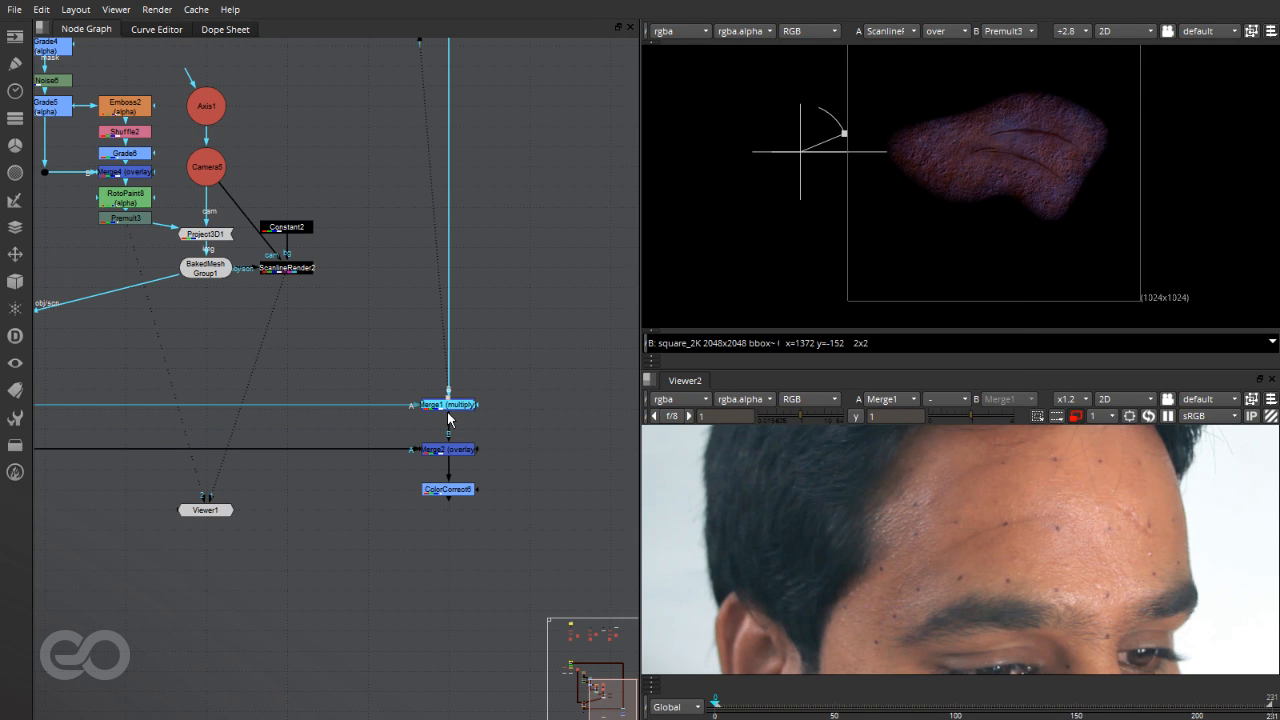
{"action": "left_click", "coordinate": [455, 456]}
{"action": "key", "text": "1"}
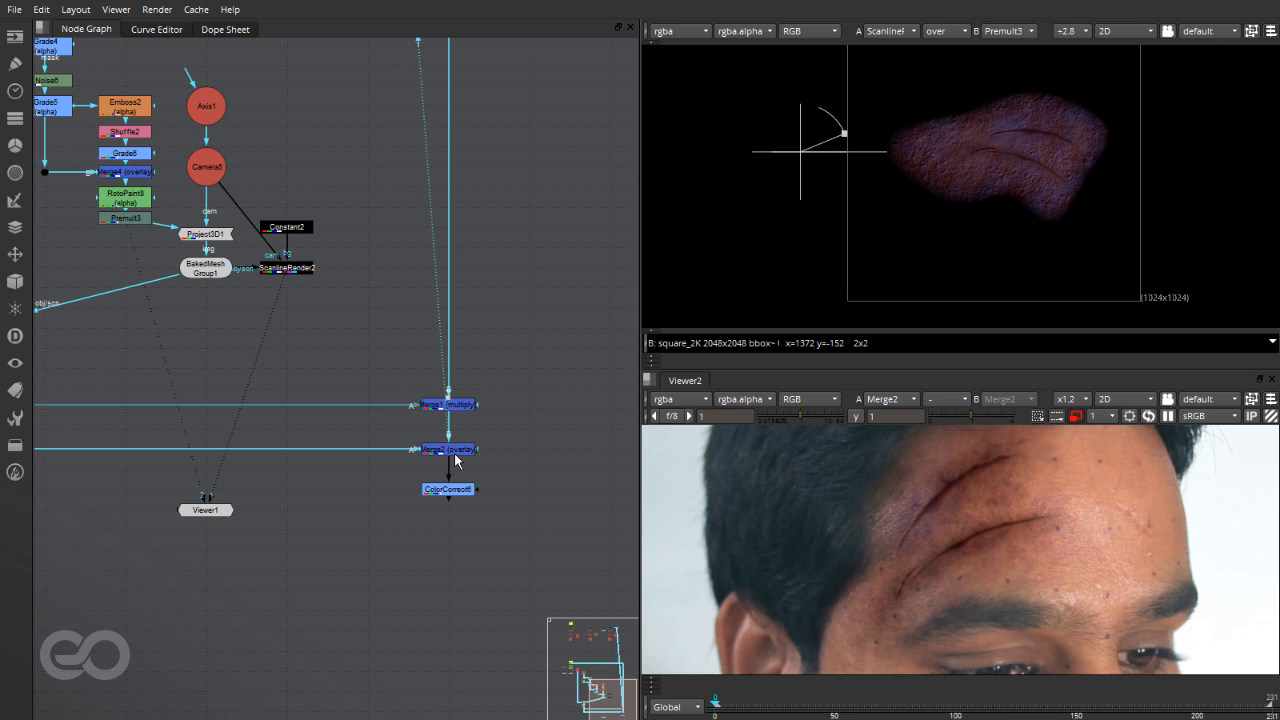
{"action": "scroll", "coordinate": [915, 500], "scroll_direction": "up", "scroll_amount": 4}
{"action": "scroll", "coordinate": [830, 555], "scroll_direction": "down", "scroll_amount": 2}
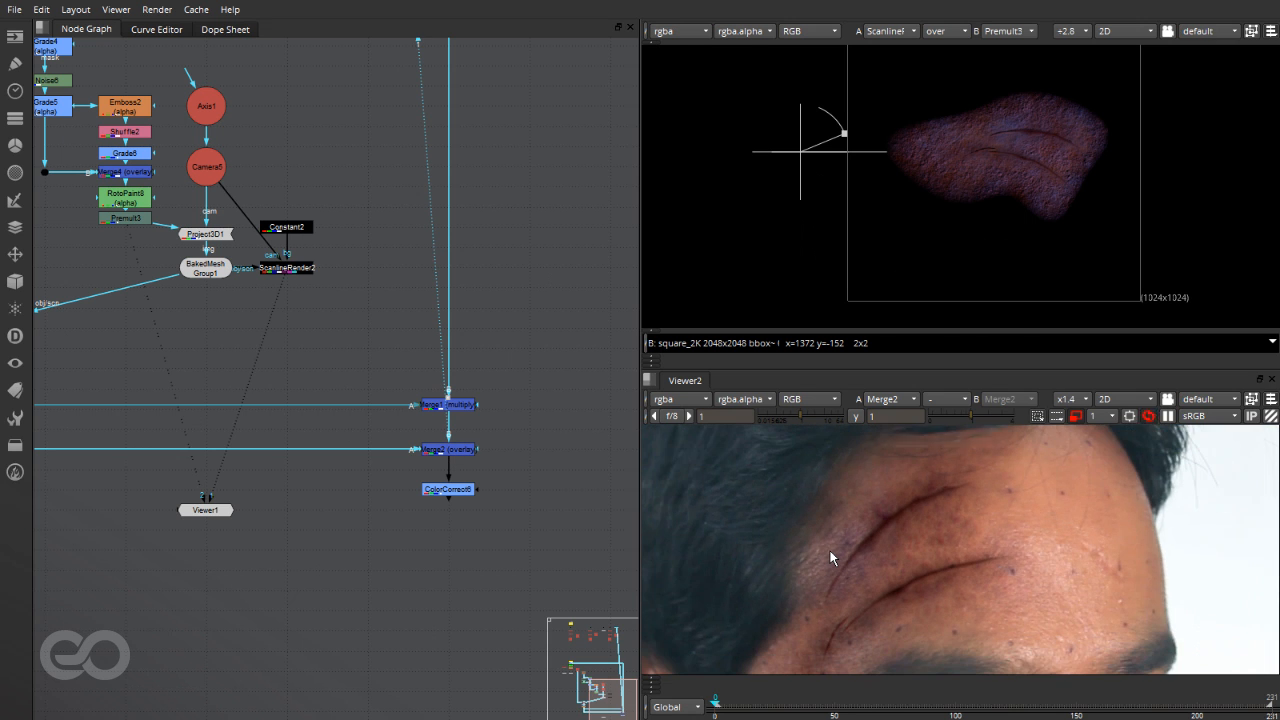
{"action": "scroll", "coordinate": [886, 505], "scroll_direction": "down", "scroll_amount": 2}
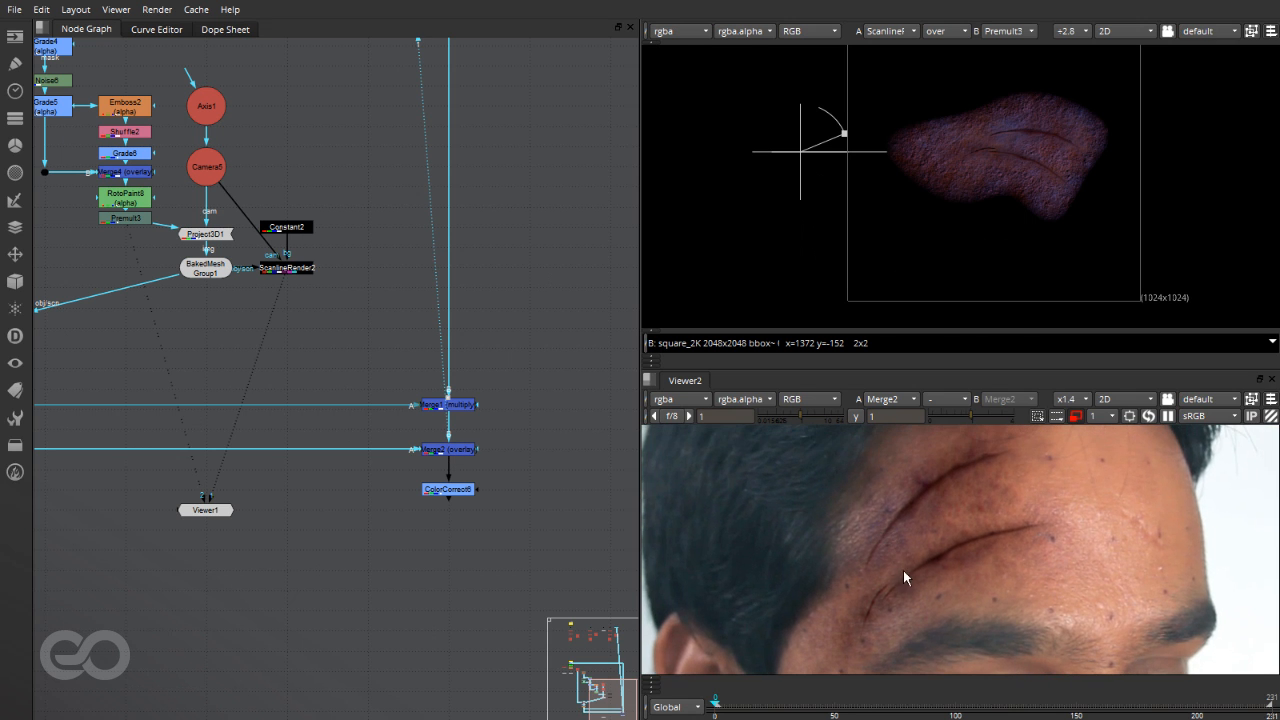
Step: Go to frame 86 and turn off Viewer2's proxy mode to inspect the scars at full resolution
{"action": "left_click_drag", "start_coordinate": [875, 715], "coordinate": [923, 715]}
{"action": "scroll", "coordinate": [1050, 606], "scroll_direction": "up", "scroll_amount": 5}
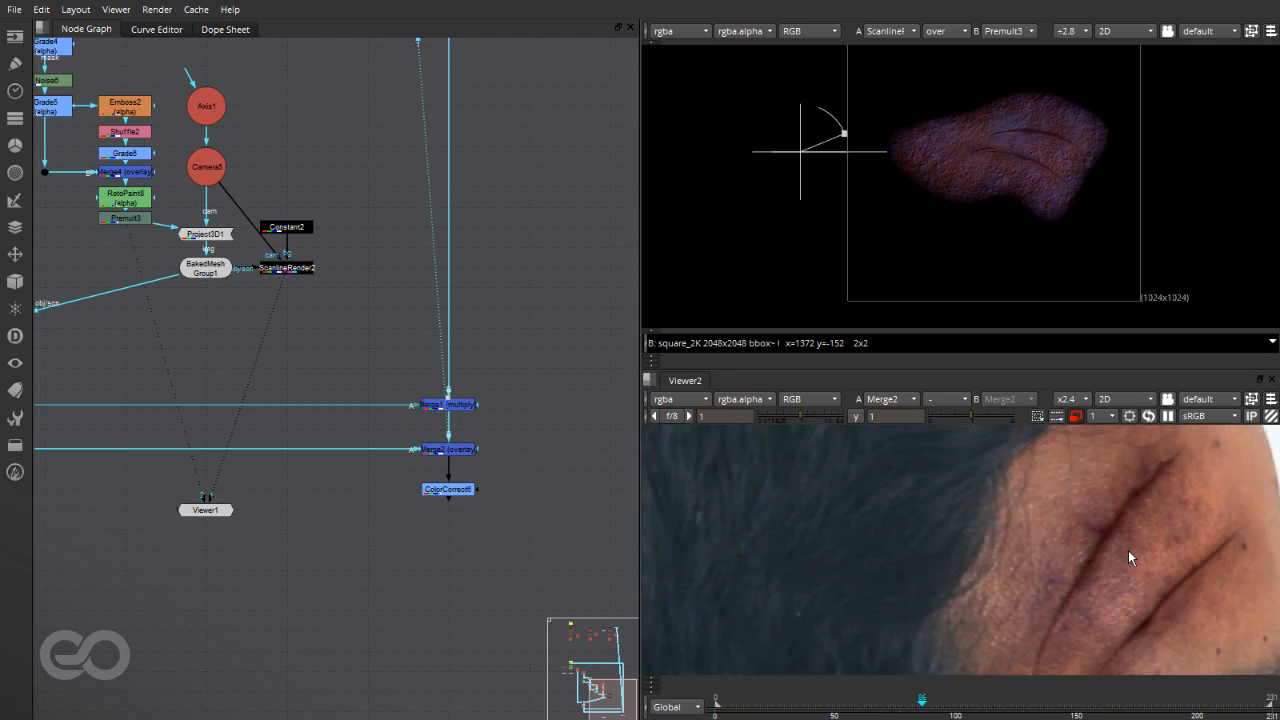
{"action": "left_click", "coordinate": [1074, 416]}
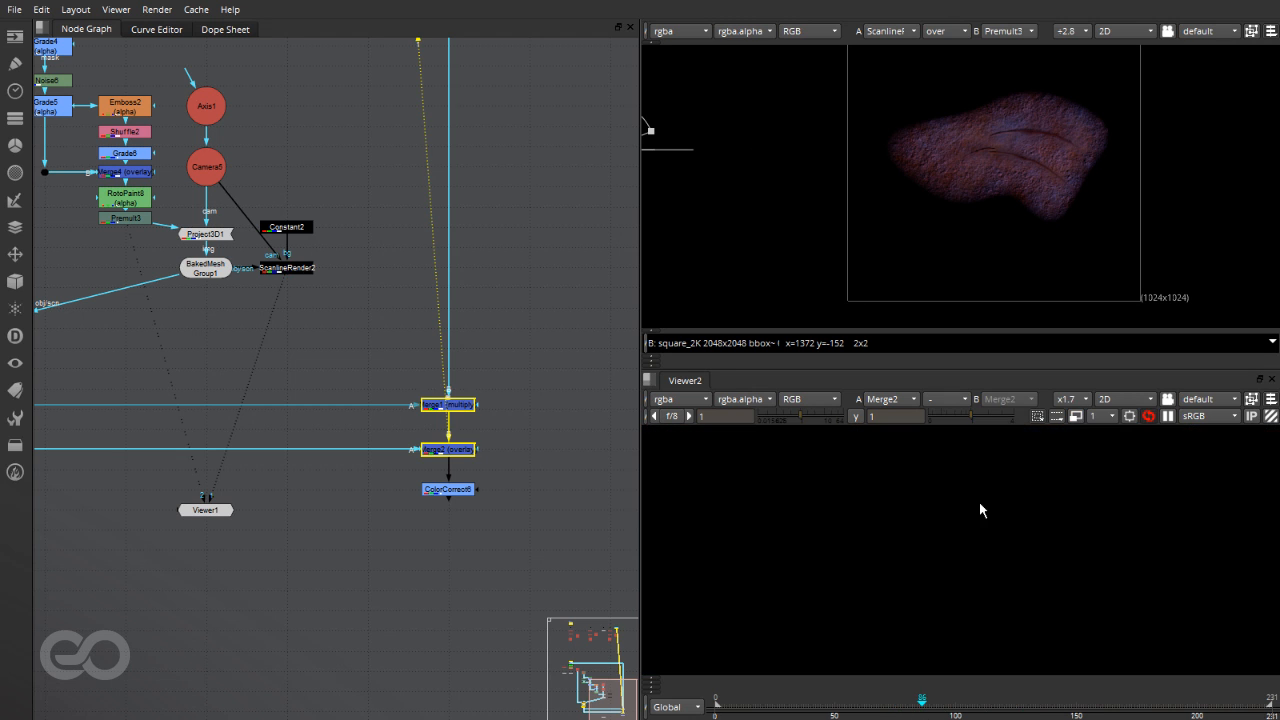
{"action": "scroll", "coordinate": [942, 546], "scroll_direction": "down", "scroll_amount": 4}
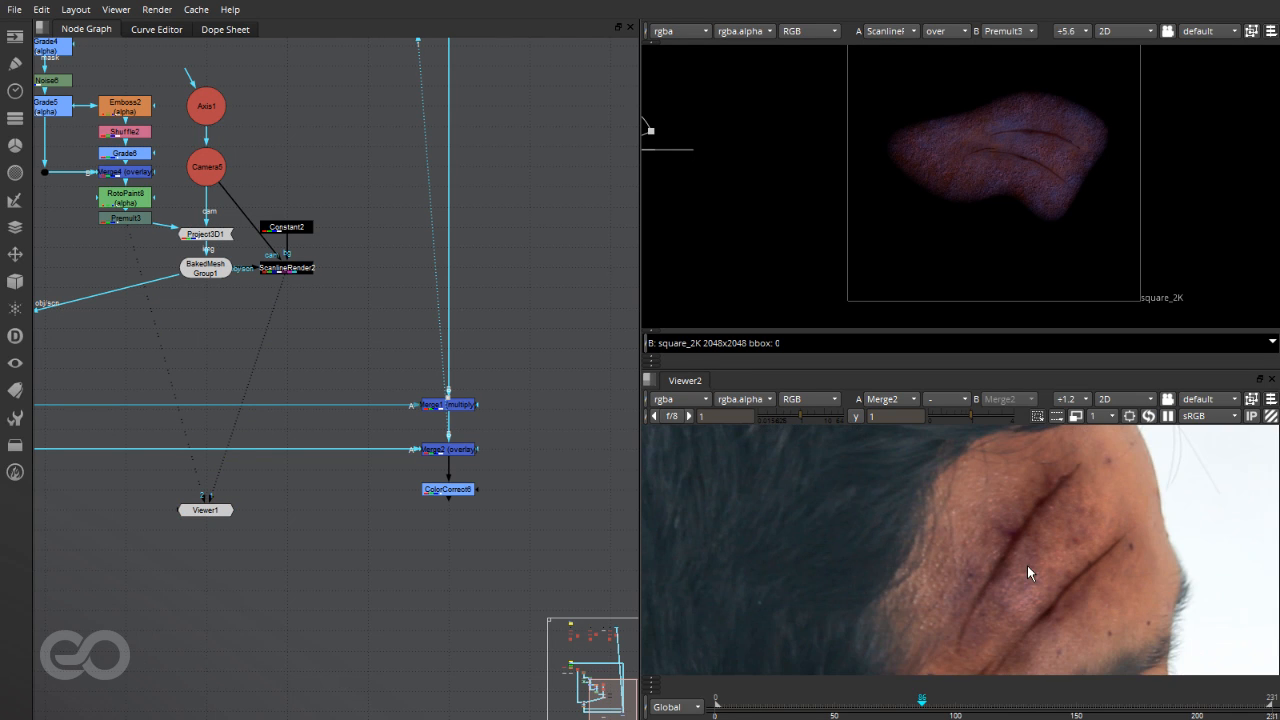
{"action": "scroll", "coordinate": [1016, 562], "scroll_direction": "up", "scroll_amount": 4}
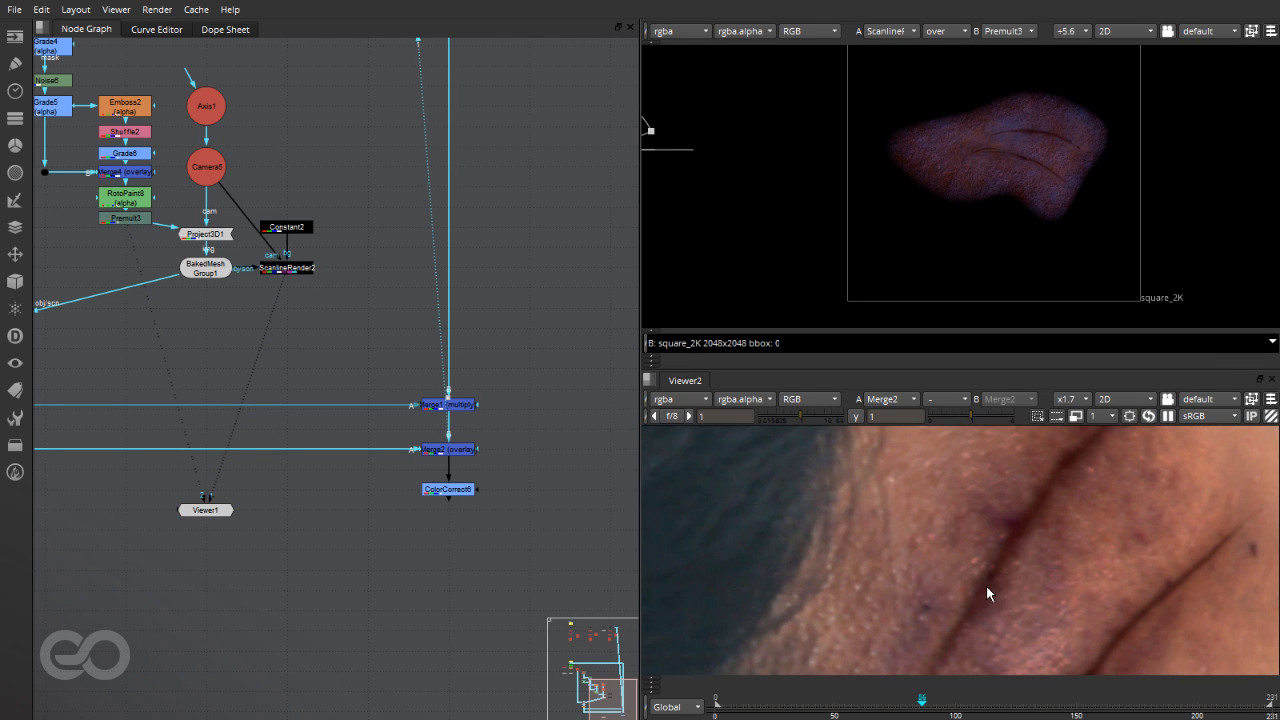
Step: Move to frame 98 and examine how the scars sit on the turned head
{"action": "left_click", "coordinate": [932, 703]}
{"action": "left_click", "coordinate": [950, 703]}
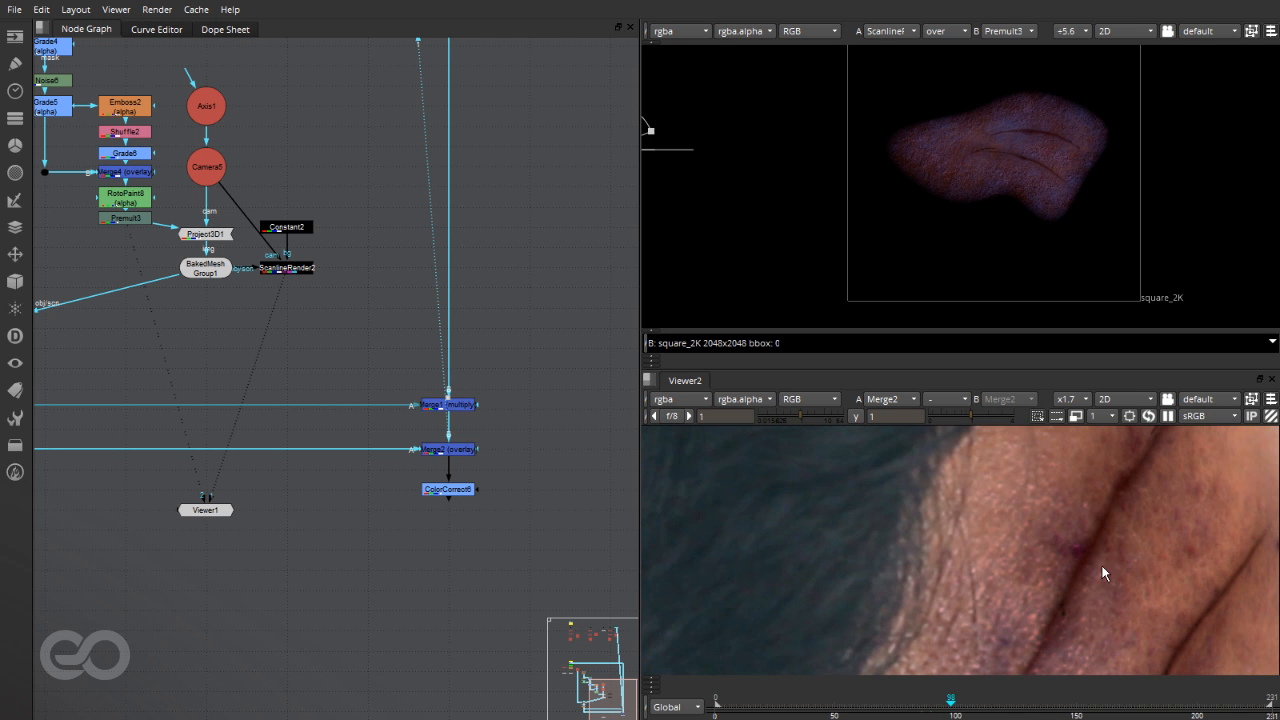
{"action": "scroll", "coordinate": [1064, 547], "scroll_direction": "down", "scroll_amount": 3}
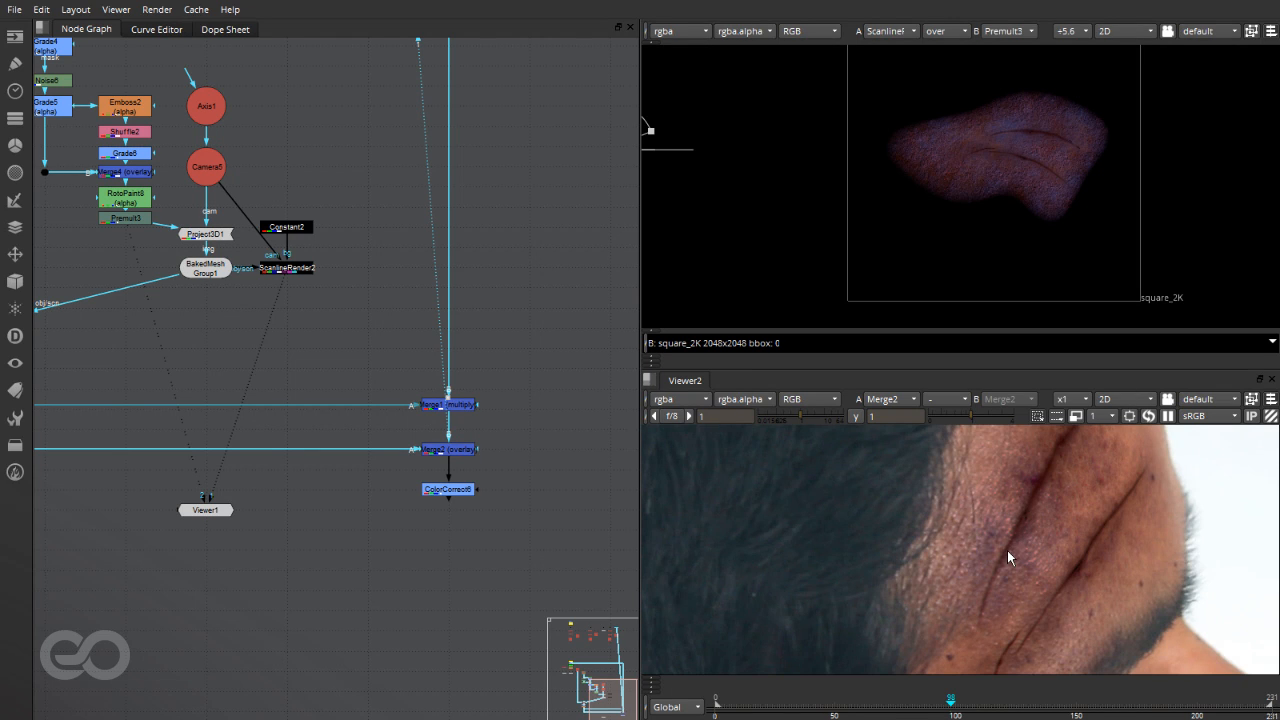
Step: Try the soft-light and hard-light operations on Merge2, restore overlay, and close its properties
{"action": "double_click", "coordinate": [469, 451]}
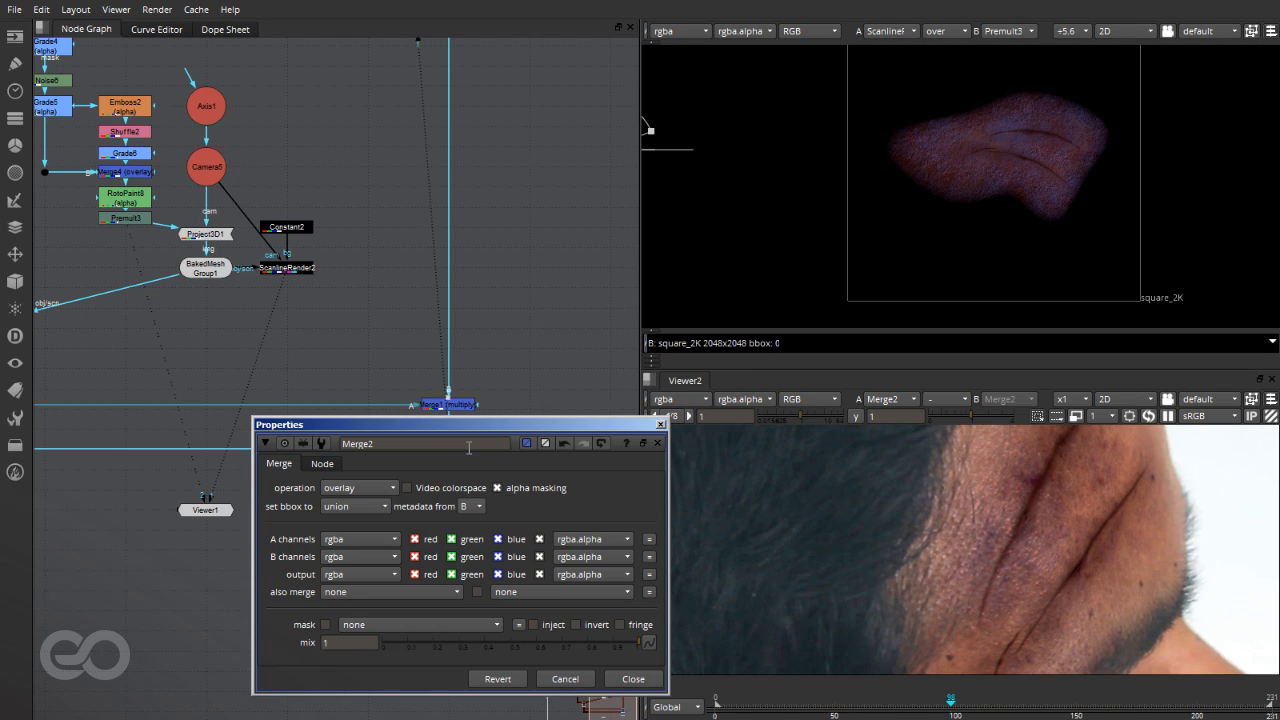
{"action": "left_click", "coordinate": [333, 488]}
{"action": "left_click", "coordinate": [349, 544]}
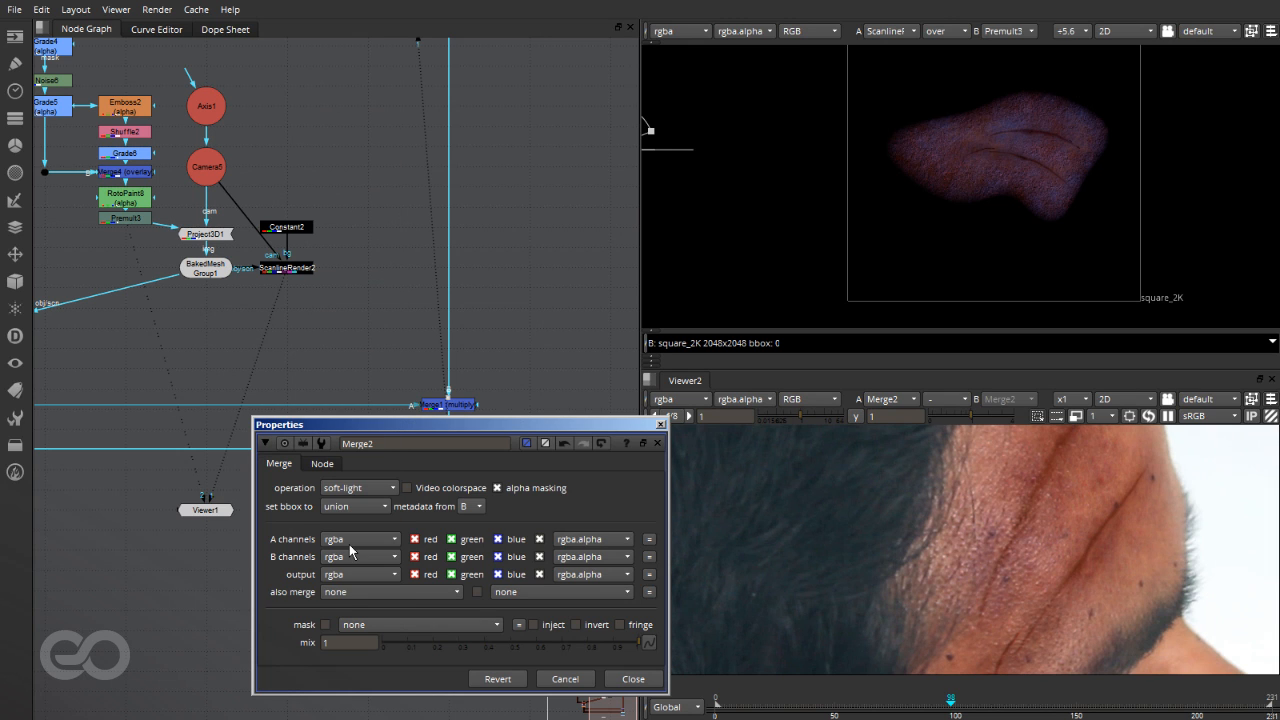
{"action": "left_click", "coordinate": [361, 489]}
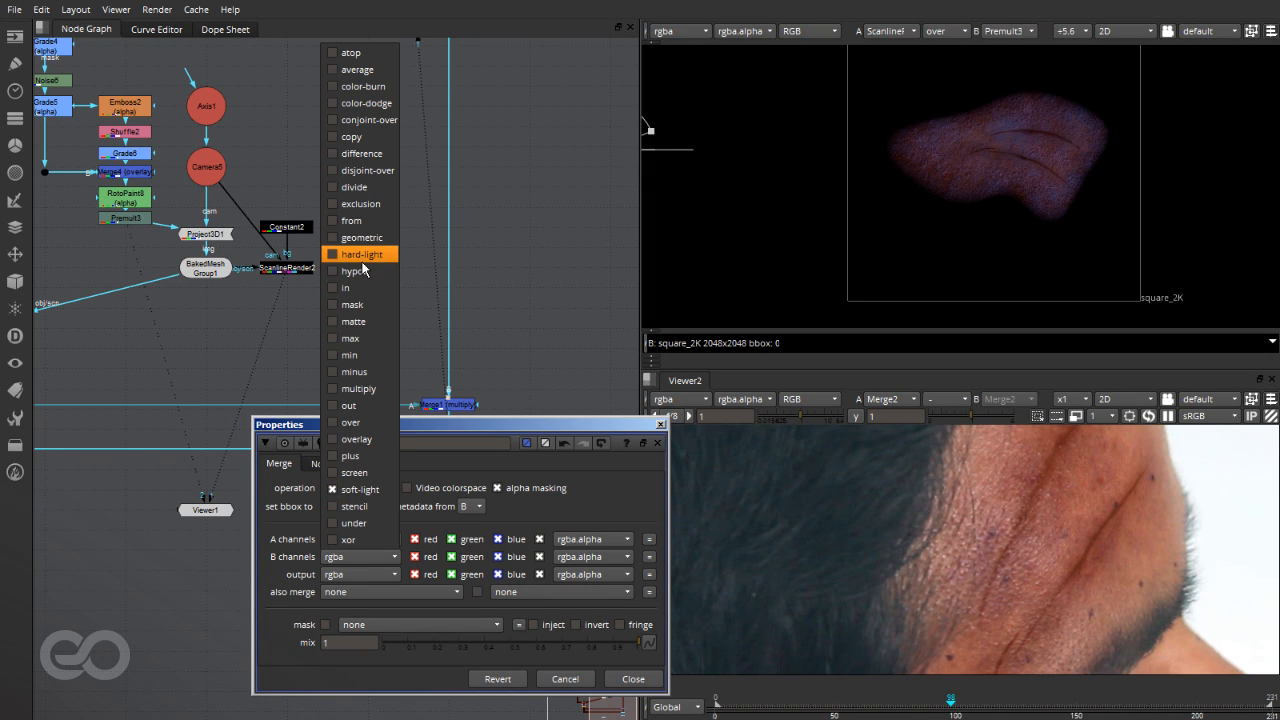
{"action": "left_click", "coordinate": [362, 256]}
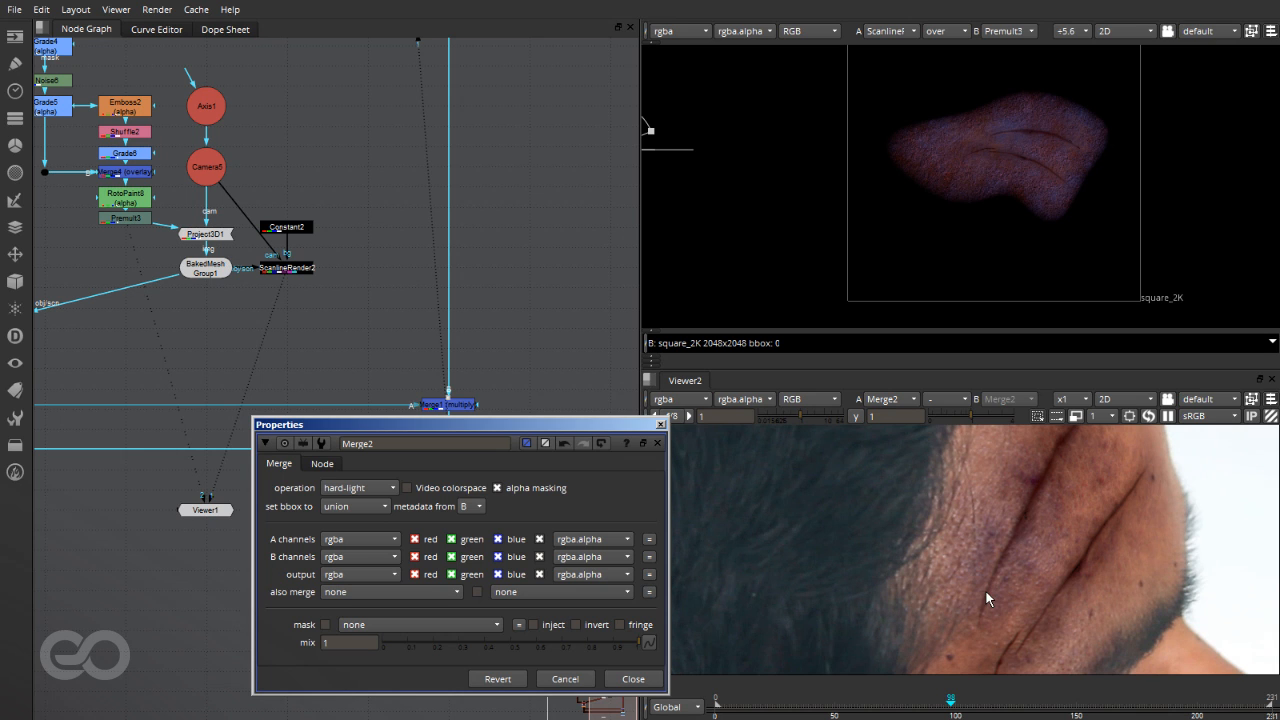
{"action": "left_click", "coordinate": [354, 486]}
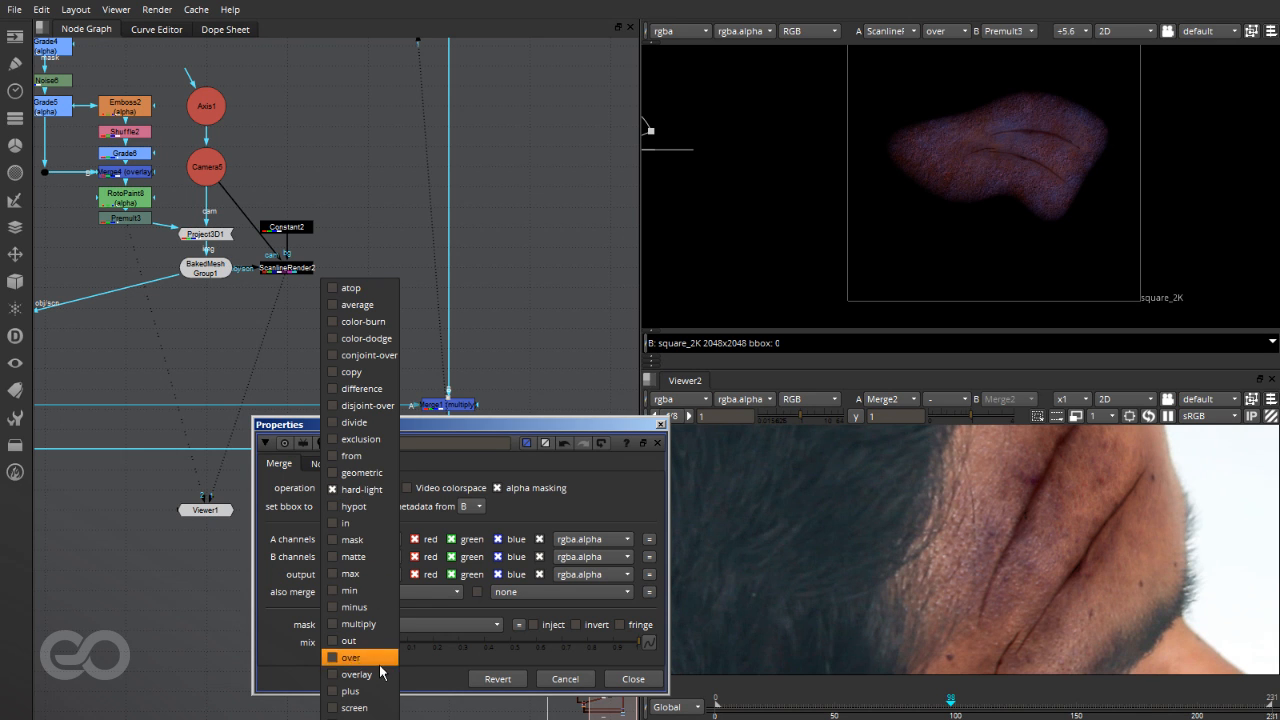
{"action": "left_click", "coordinate": [365, 672]}
{"action": "left_click", "coordinate": [628, 679]}
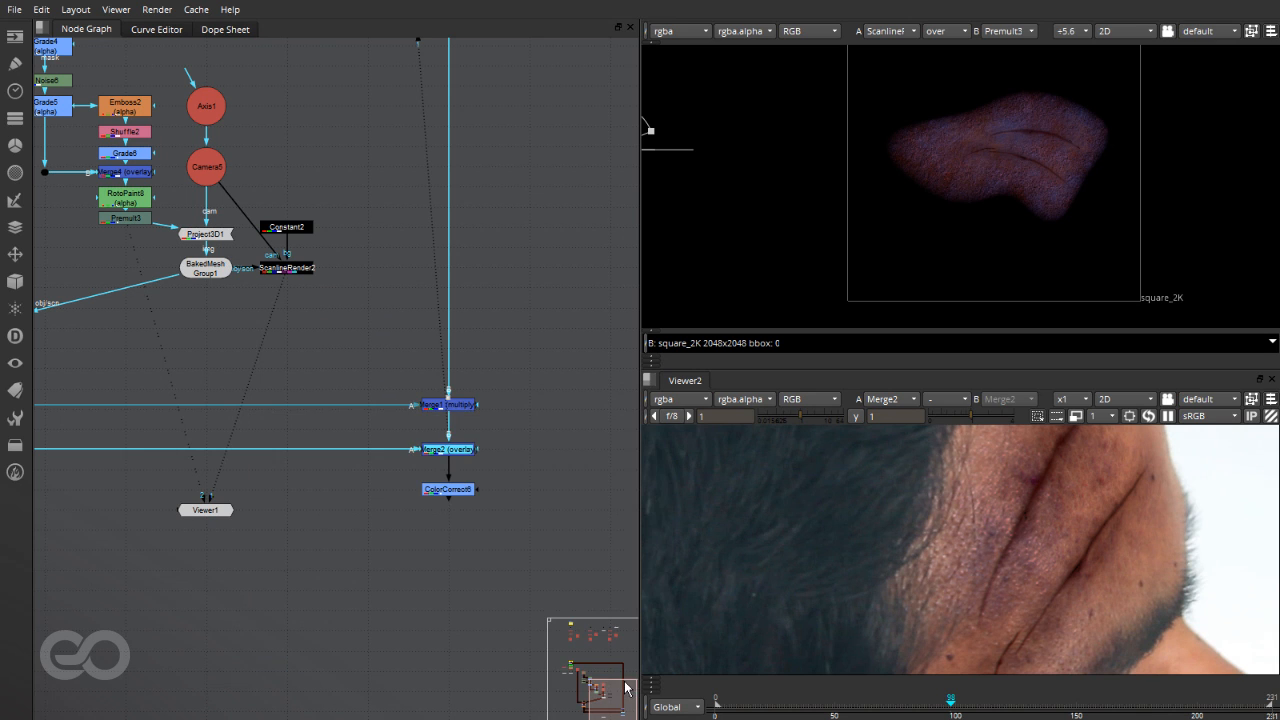
Step: Show the ColorCorrect6 result in Viewer2 and fit the whole graded head in the view
{"action": "scroll", "coordinate": [522, 442], "scroll_direction": "down", "scroll_amount": 4}
{"action": "scroll", "coordinate": [521, 447], "scroll_direction": "up", "scroll_amount": 1}
{"action": "scroll", "coordinate": [507, 464], "scroll_direction": "up", "scroll_amount": 3}
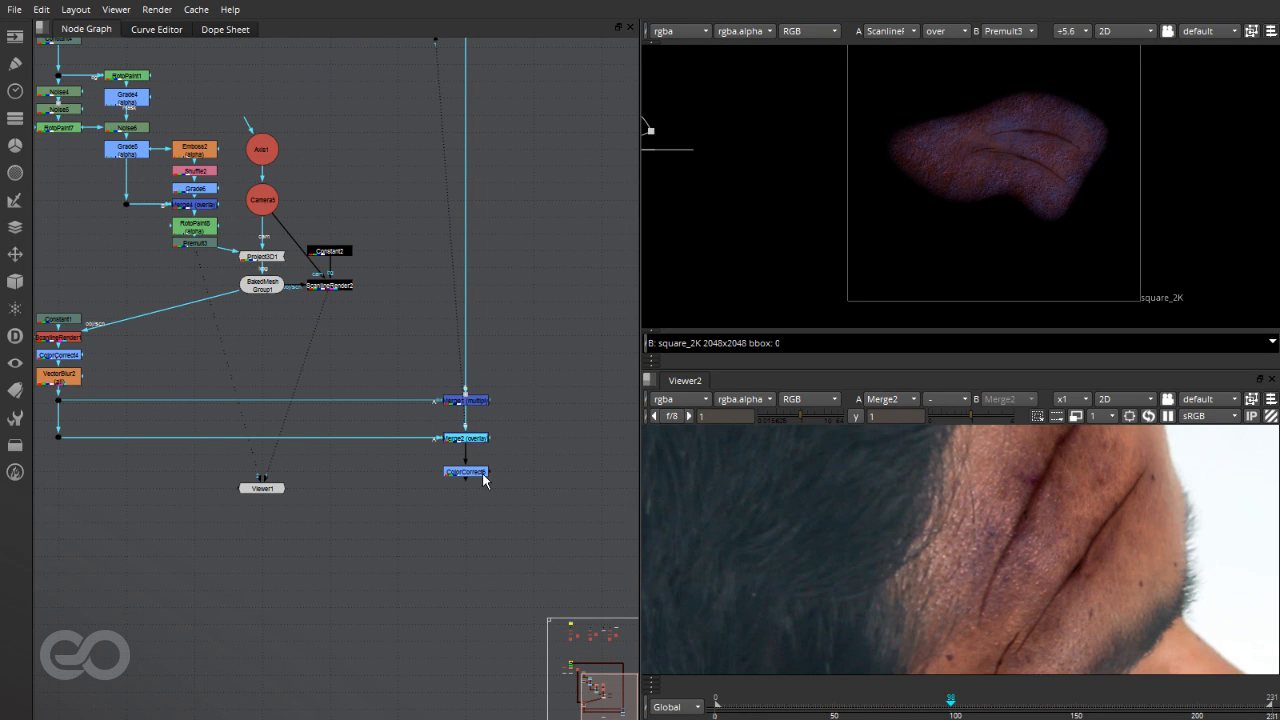
{"action": "left_click", "coordinate": [478, 473]}
{"action": "key", "text": "1"}
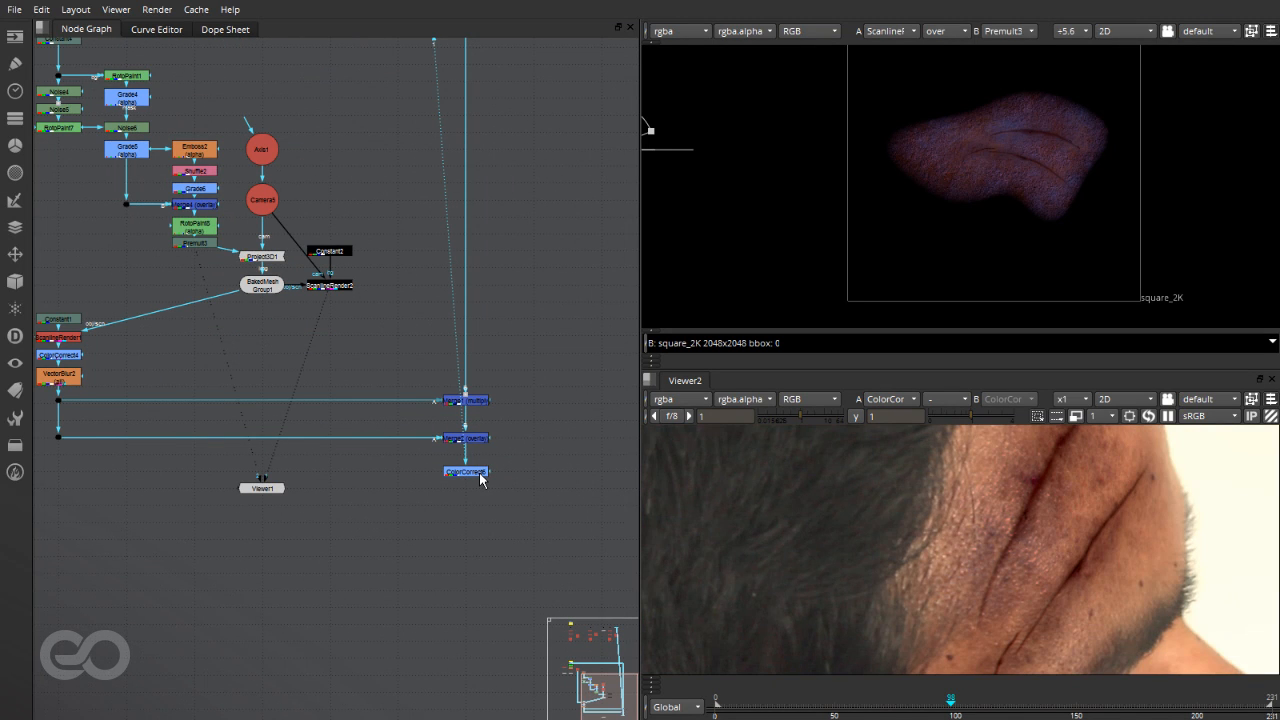
{"action": "key", "text": "f"}
{"action": "scroll", "coordinate": [1019, 640], "scroll_direction": "up", "scroll_amount": 4}
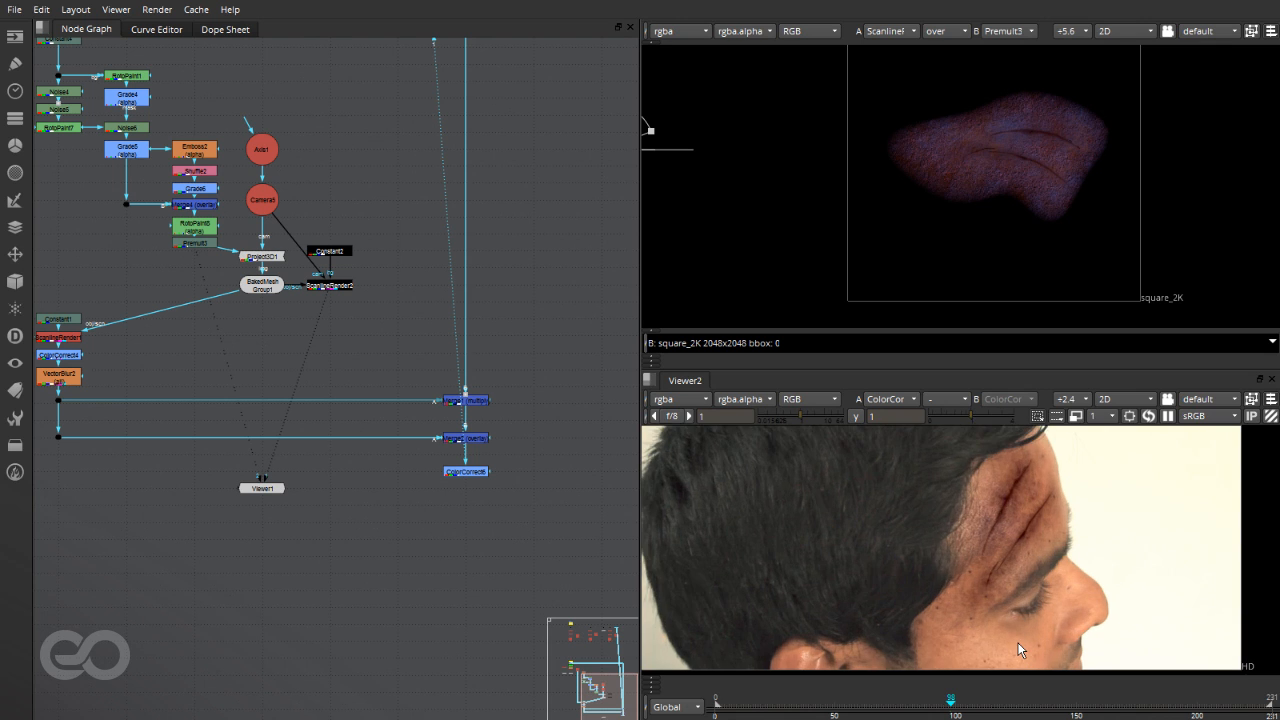
{"action": "scroll", "coordinate": [1019, 649], "scroll_direction": "down", "scroll_amount": 3}
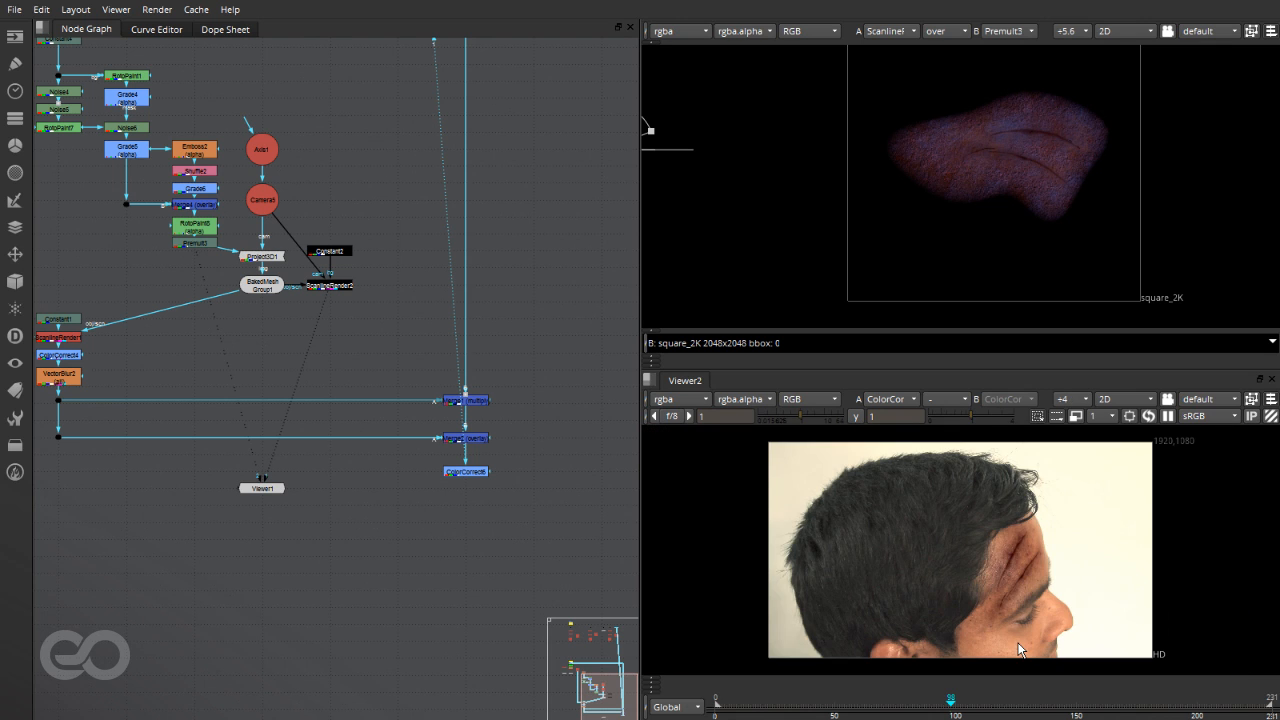
Step: Review ColorCorrect6's correction settings, close its properties, and examine the graded forehead scars up close
{"action": "double_click", "coordinate": [467, 479]}
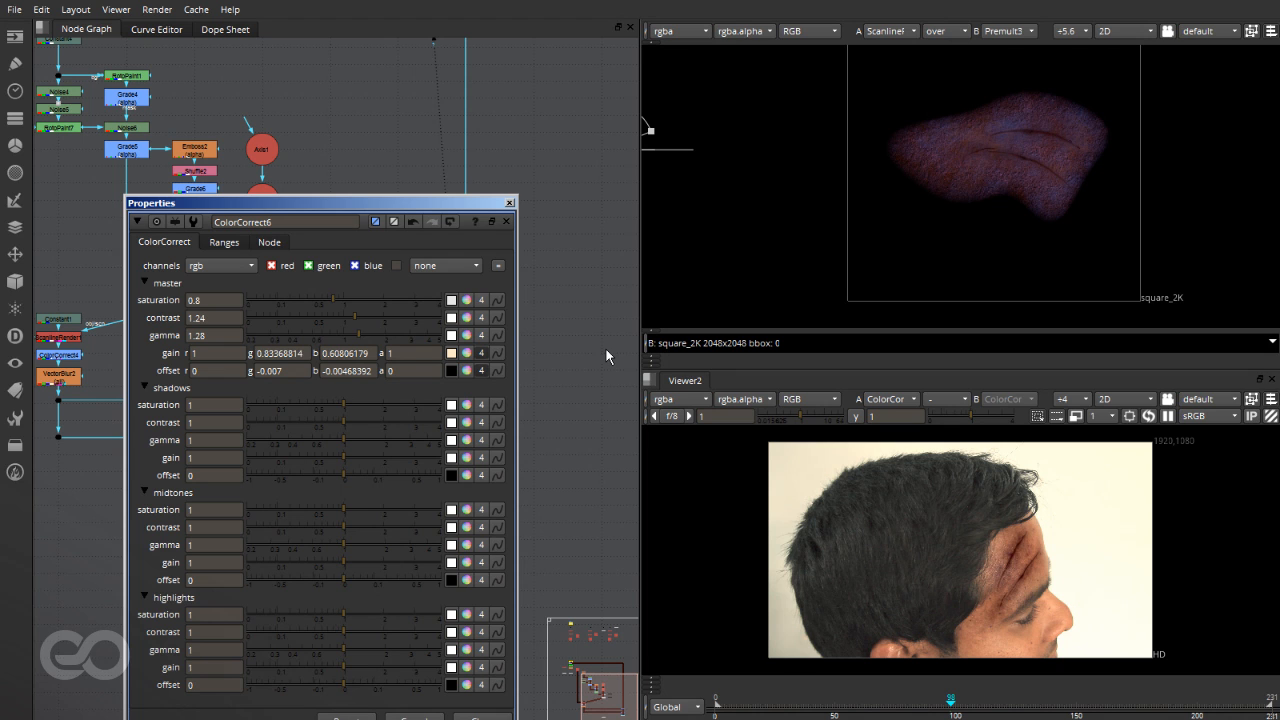
{"action": "left_click", "coordinate": [509, 204]}
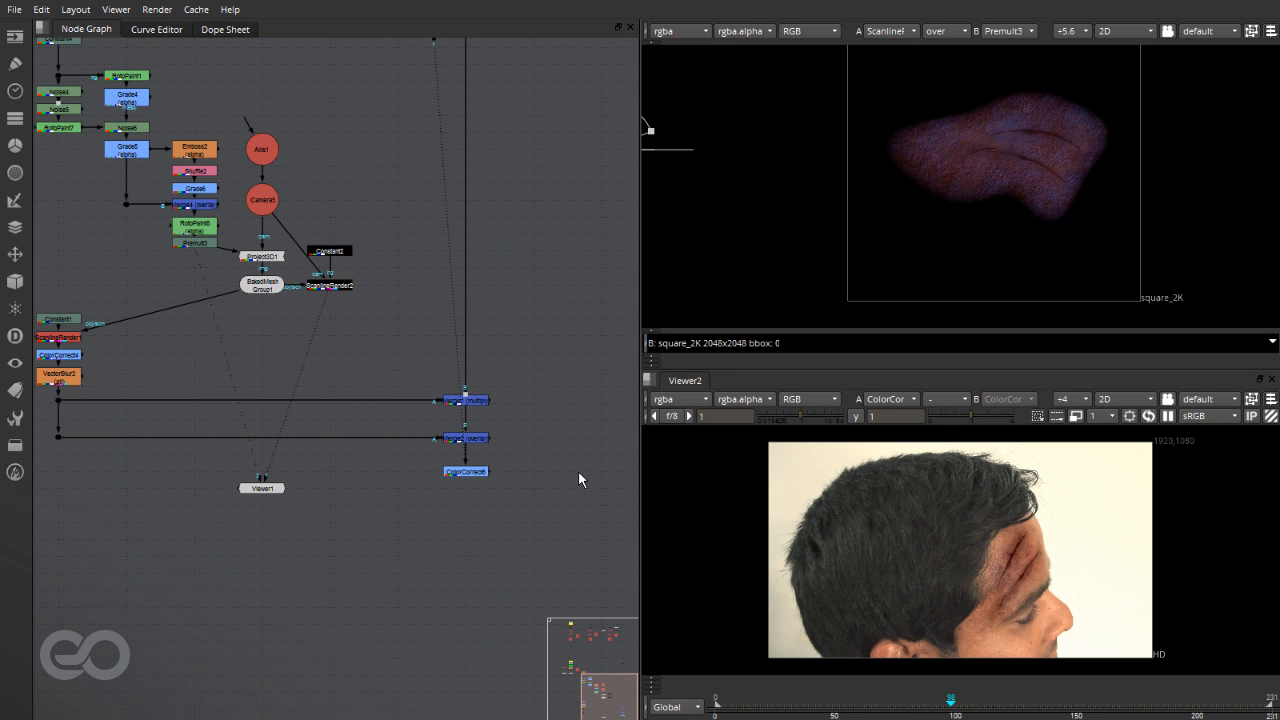
{"action": "scroll", "coordinate": [1030, 549], "scroll_direction": "up", "scroll_amount": 5}
{"action": "scroll", "coordinate": [905, 517], "scroll_direction": "down", "scroll_amount": 4}
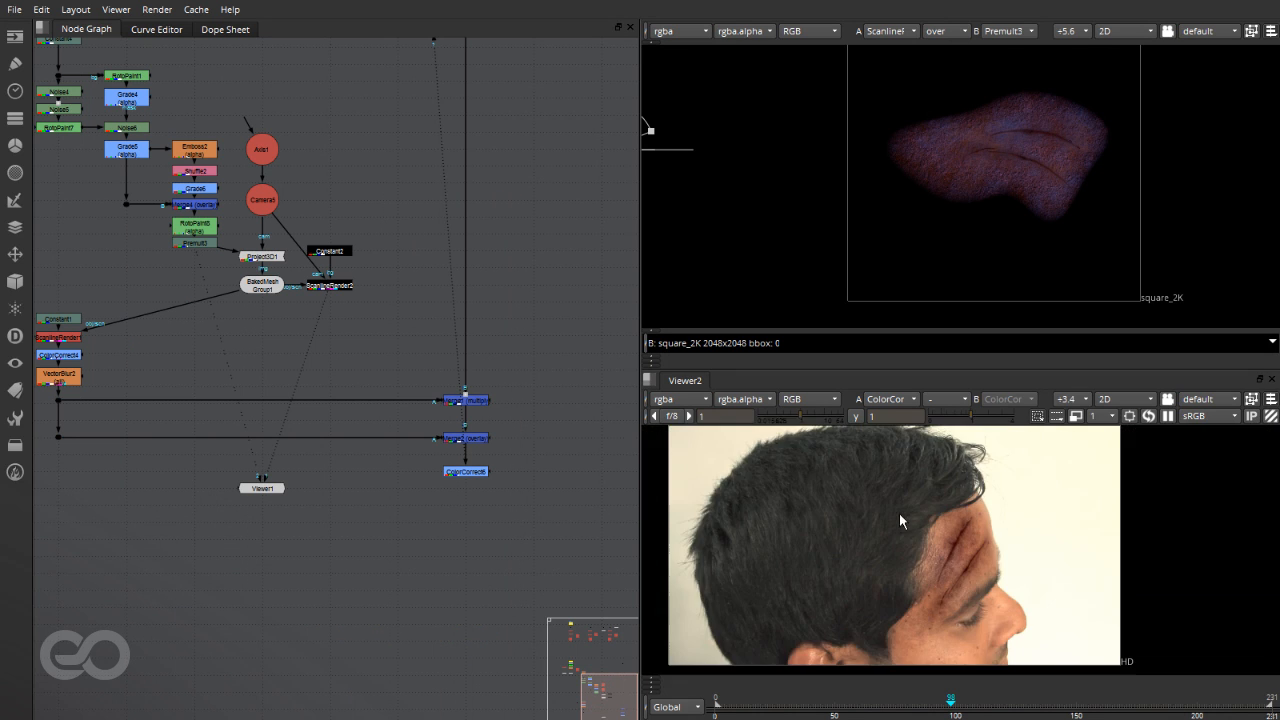
{"action": "scroll", "coordinate": [979, 625], "scroll_direction": "up", "scroll_amount": 4}
{"action": "scroll", "coordinate": [979, 627], "scroll_direction": "down", "scroll_amount": 2}
{"action": "scroll", "coordinate": [929, 504], "scroll_direction": "up", "scroll_amount": 2}
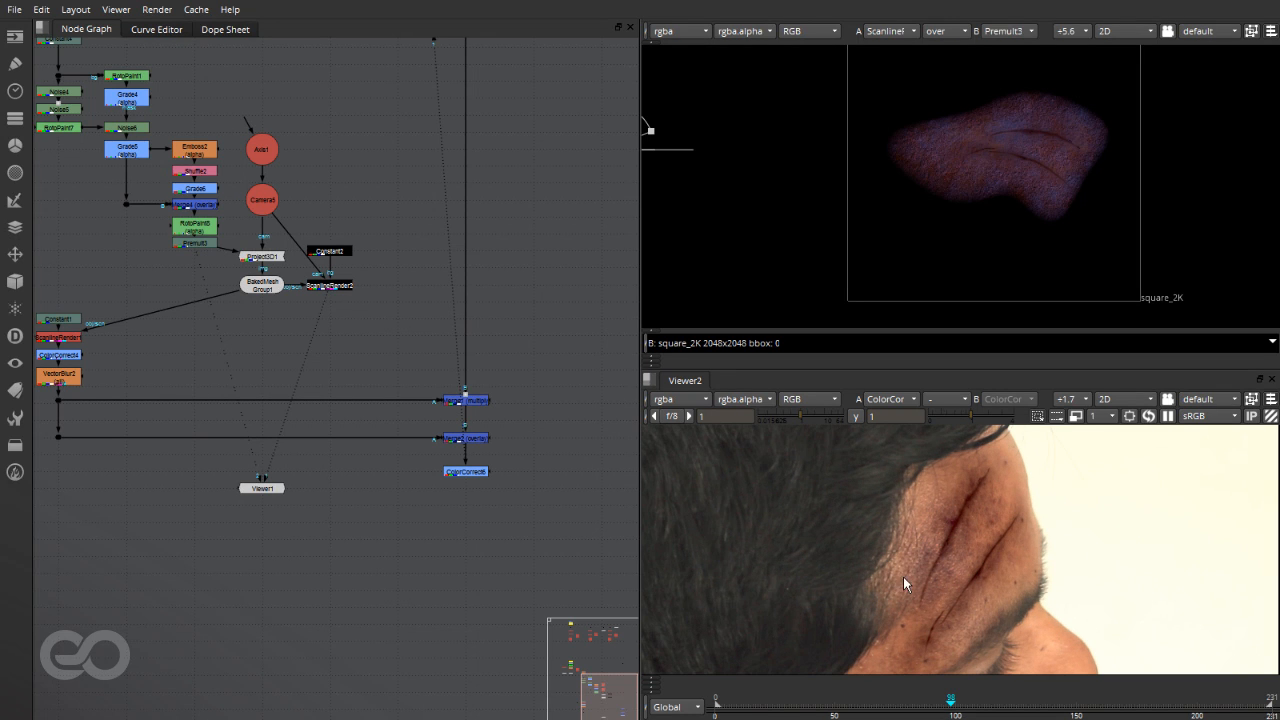
{"action": "scroll", "coordinate": [478, 464], "scroll_direction": "up", "scroll_amount": 4}
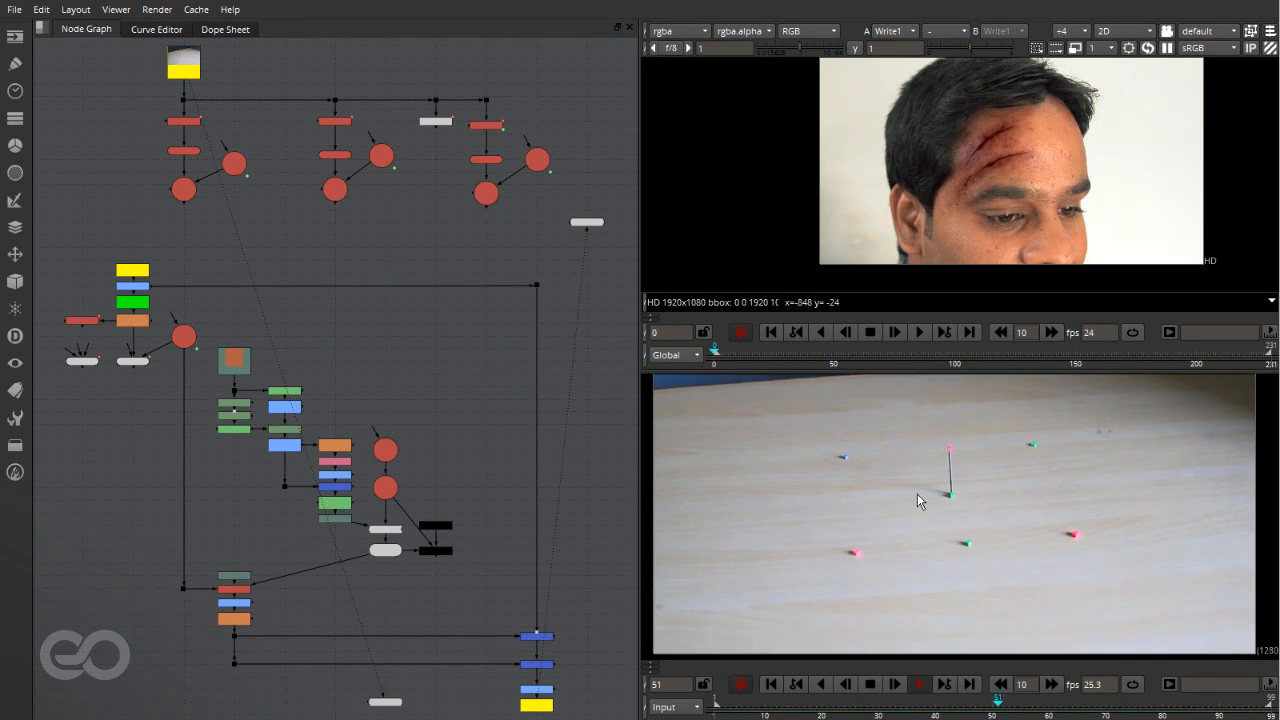
Step: Stop the table footage playback, open CameraTracker1's properties, and review its Tracking, Solver and Lens settings
{"action": "left_click", "coordinate": [870, 685]}
{"action": "scroll", "coordinate": [317, 603], "scroll_direction": "down", "scroll_amount": 2}
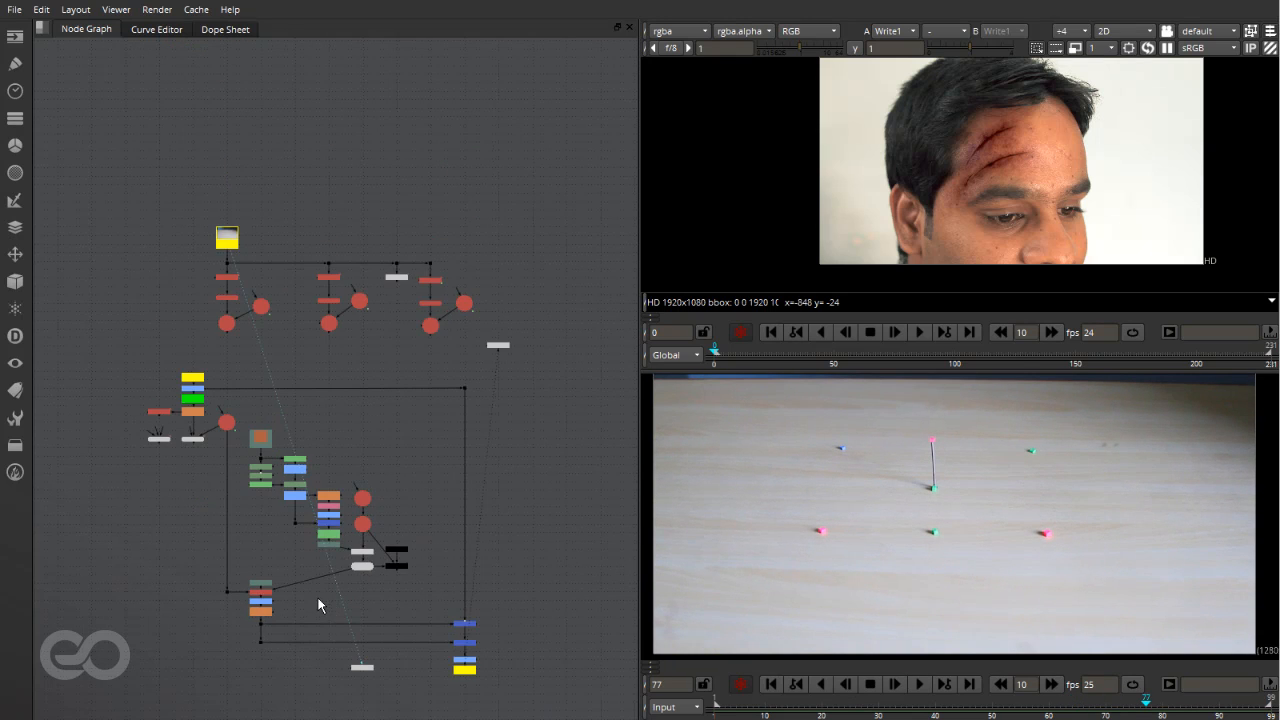
{"action": "scroll", "coordinate": [240, 272], "scroll_direction": "up", "scroll_amount": 5}
{"action": "scroll", "coordinate": [240, 272], "scroll_direction": "up", "scroll_amount": 3}
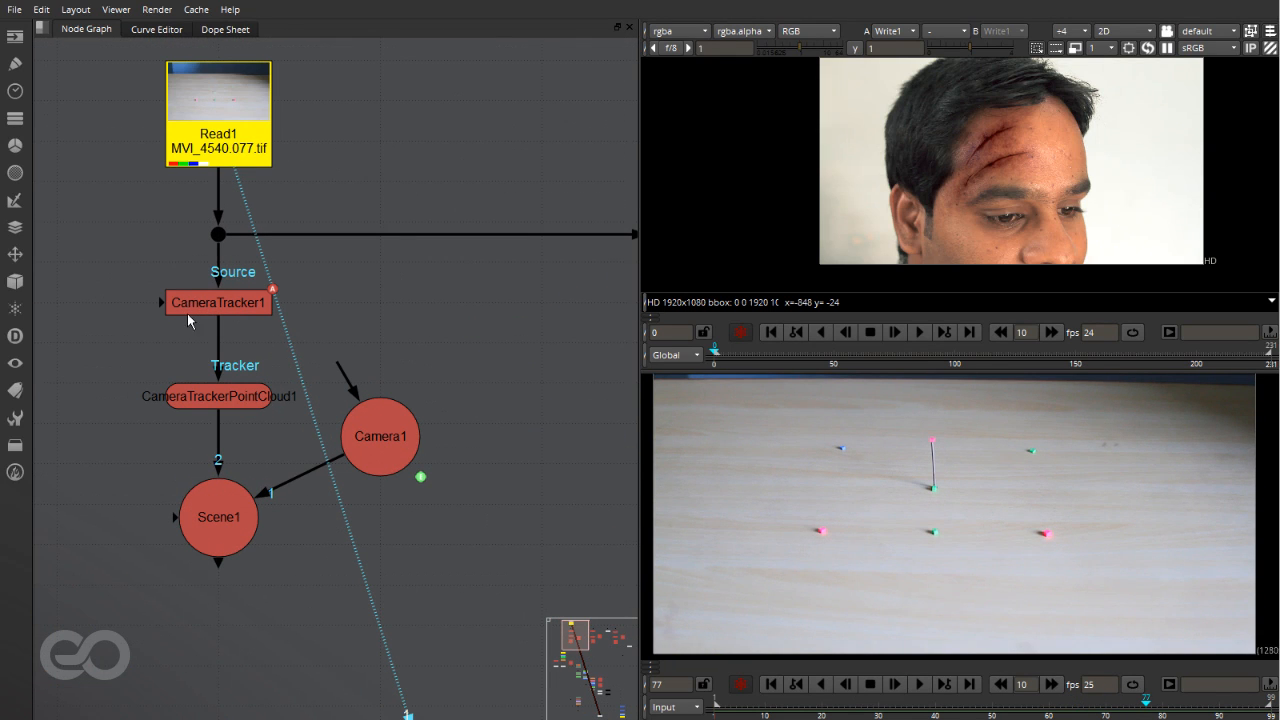
{"action": "double_click", "coordinate": [221, 306]}
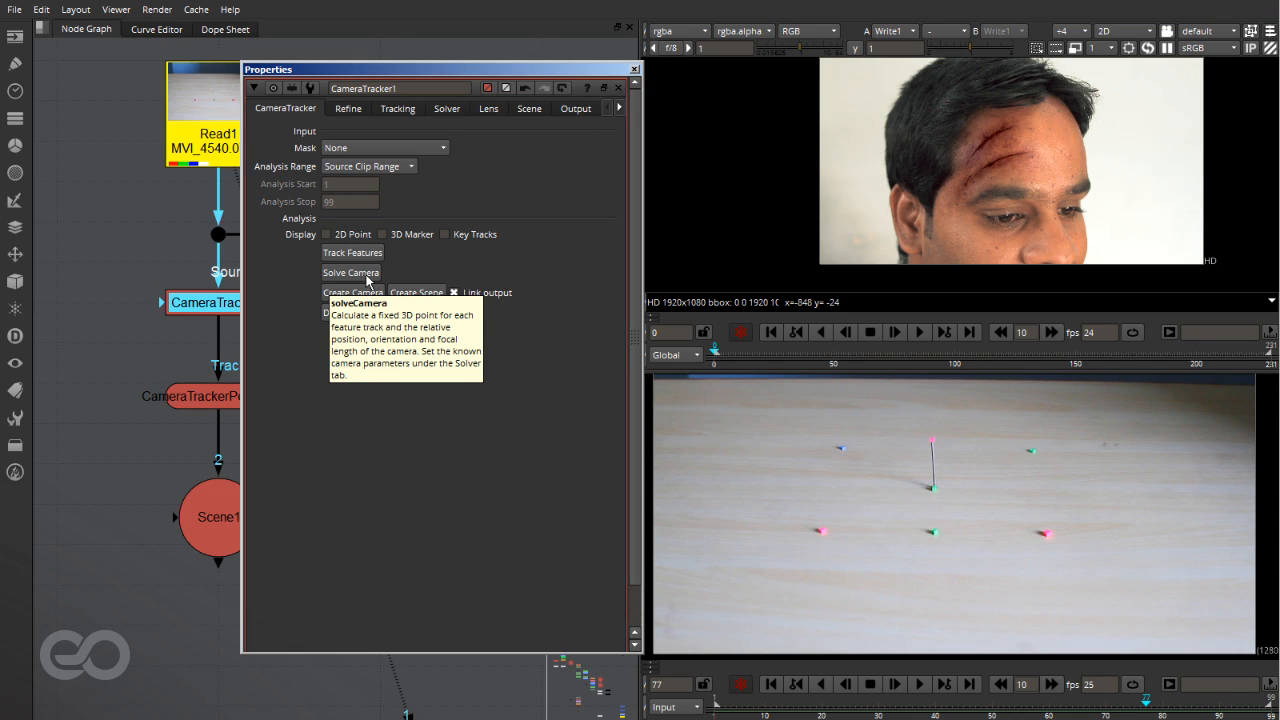
{"action": "left_click", "coordinate": [397, 109]}
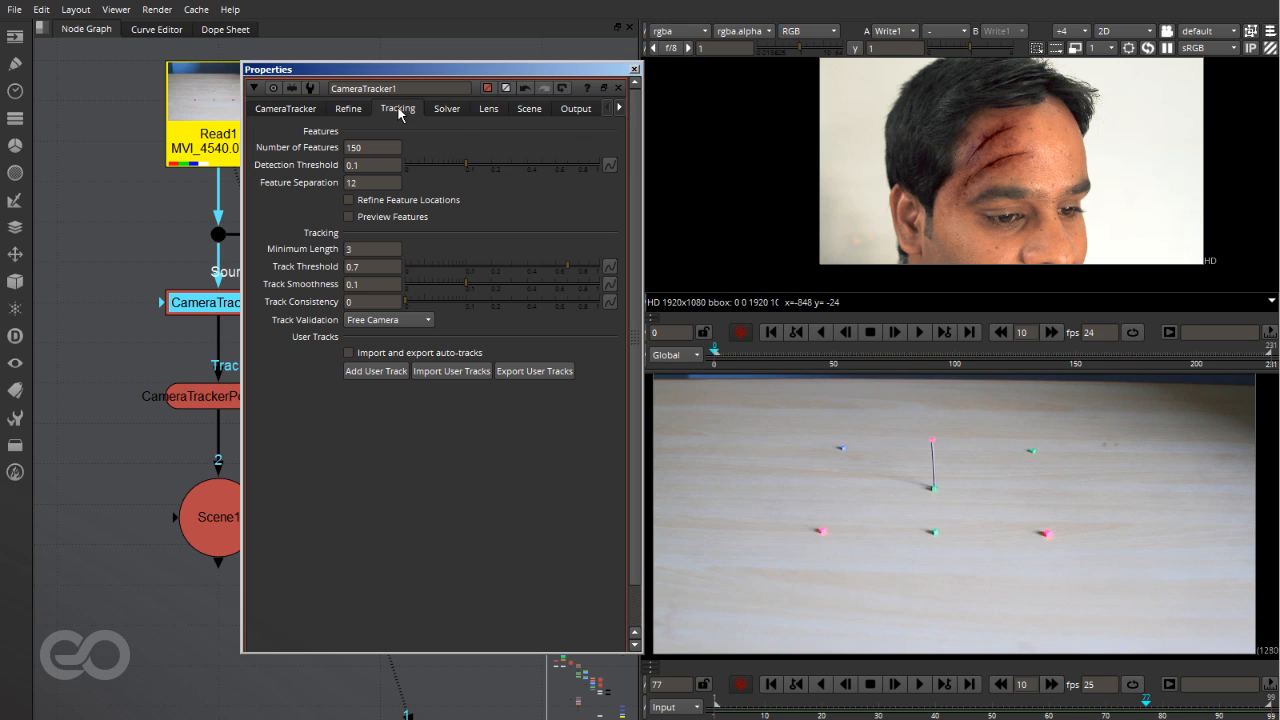
{"action": "left_click", "coordinate": [454, 111]}
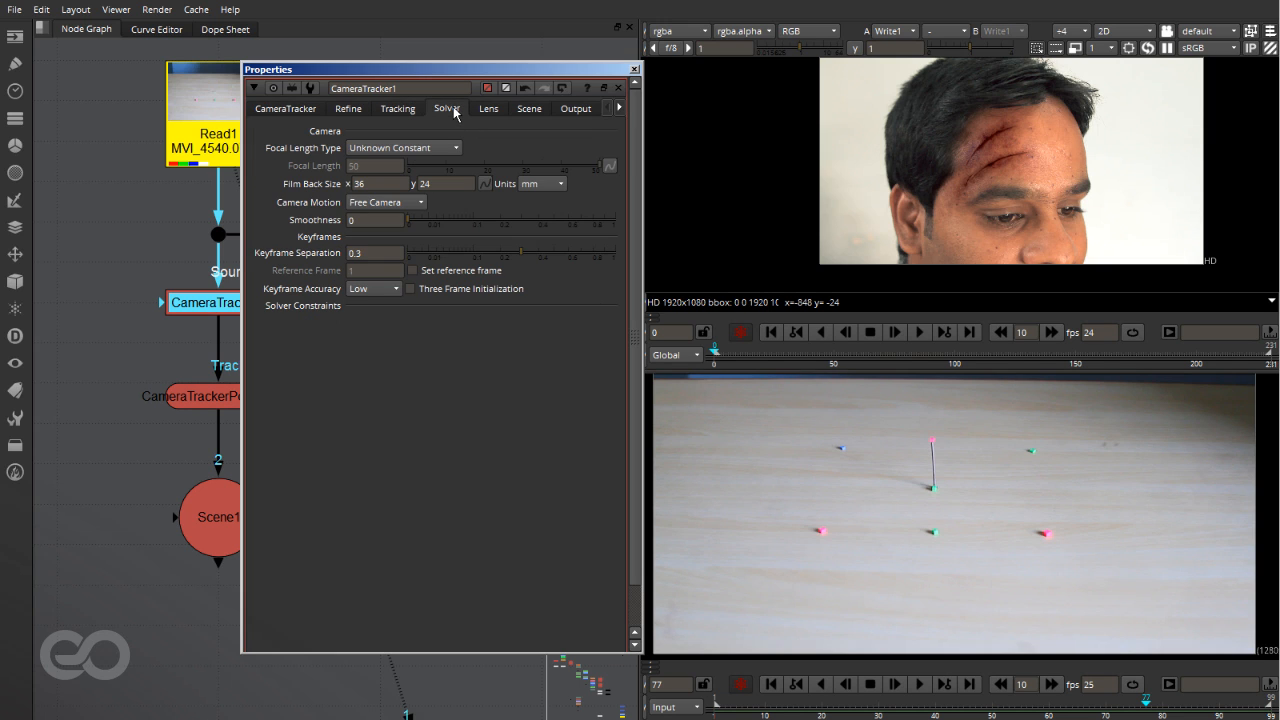
{"action": "left_click", "coordinate": [490, 110]}
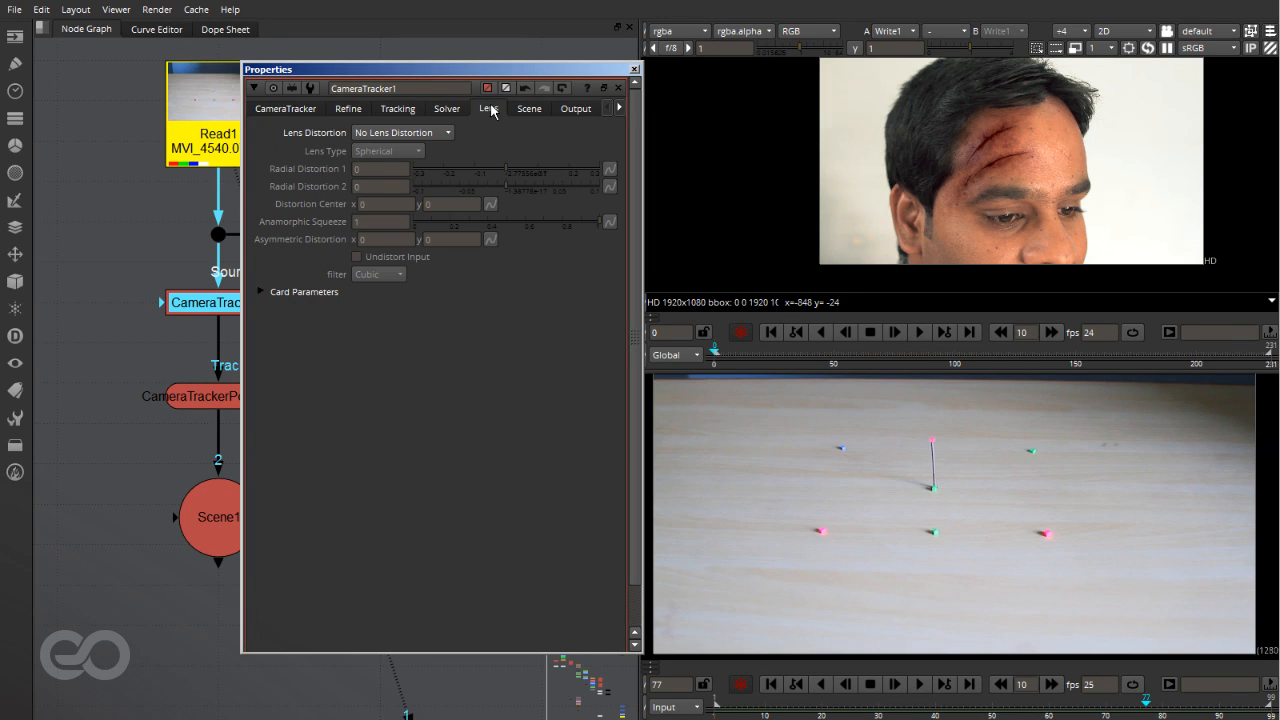
Step: Check CameraTracker1's solve error, review its analysis options and scene transform, and close its properties
{"action": "left_click", "coordinate": [285, 110]}
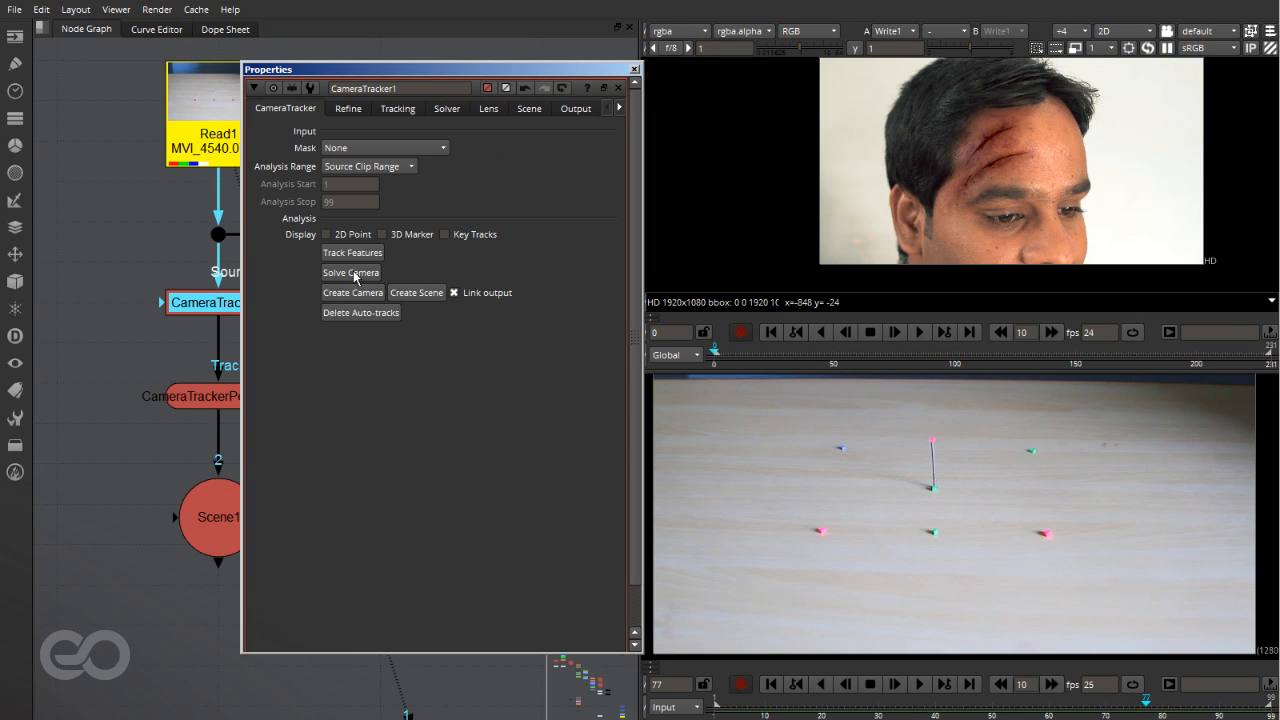
{"action": "left_click", "coordinate": [350, 110]}
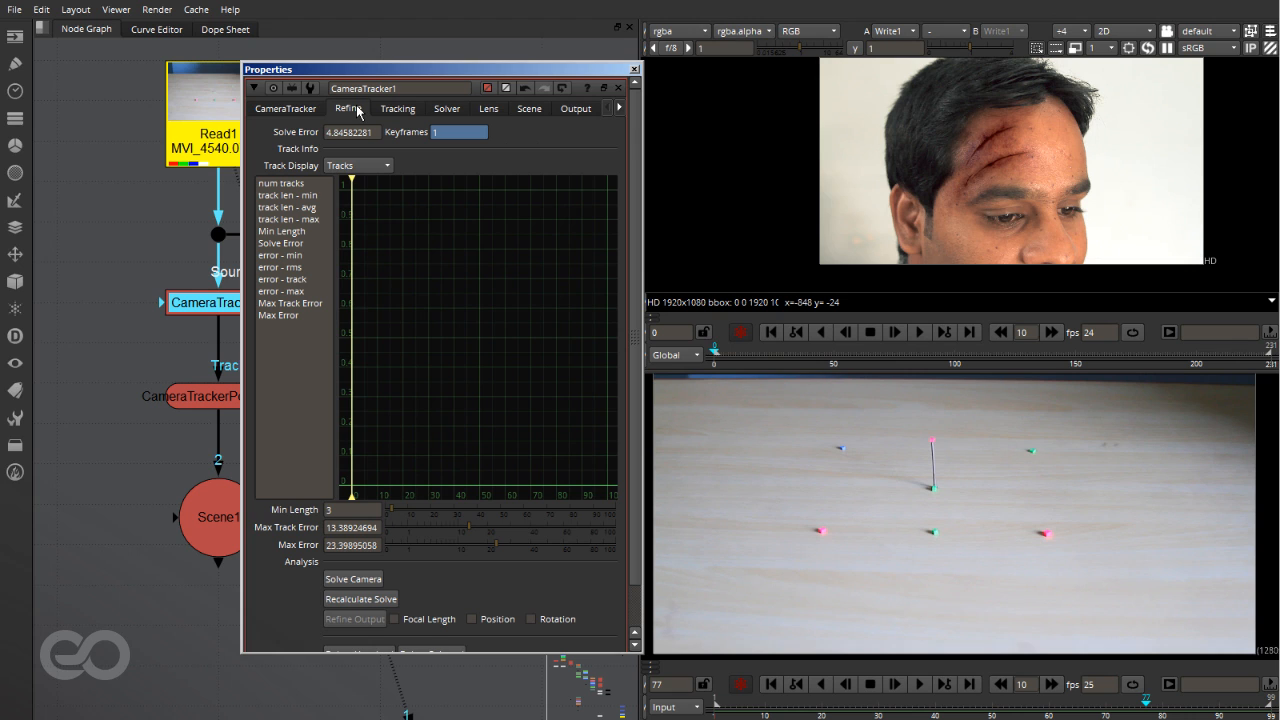
{"action": "left_click_drag", "start_coordinate": [382, 133], "coordinate": [325, 135]}
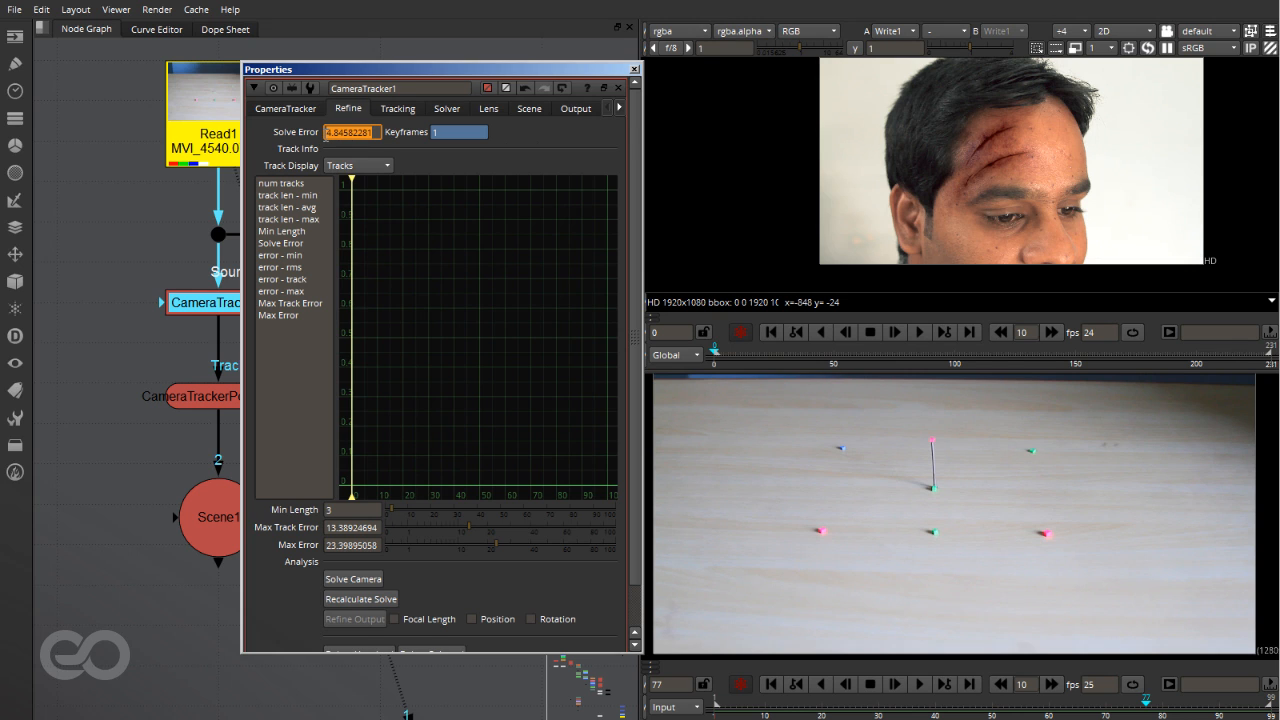
{"action": "left_click", "coordinate": [286, 110]}
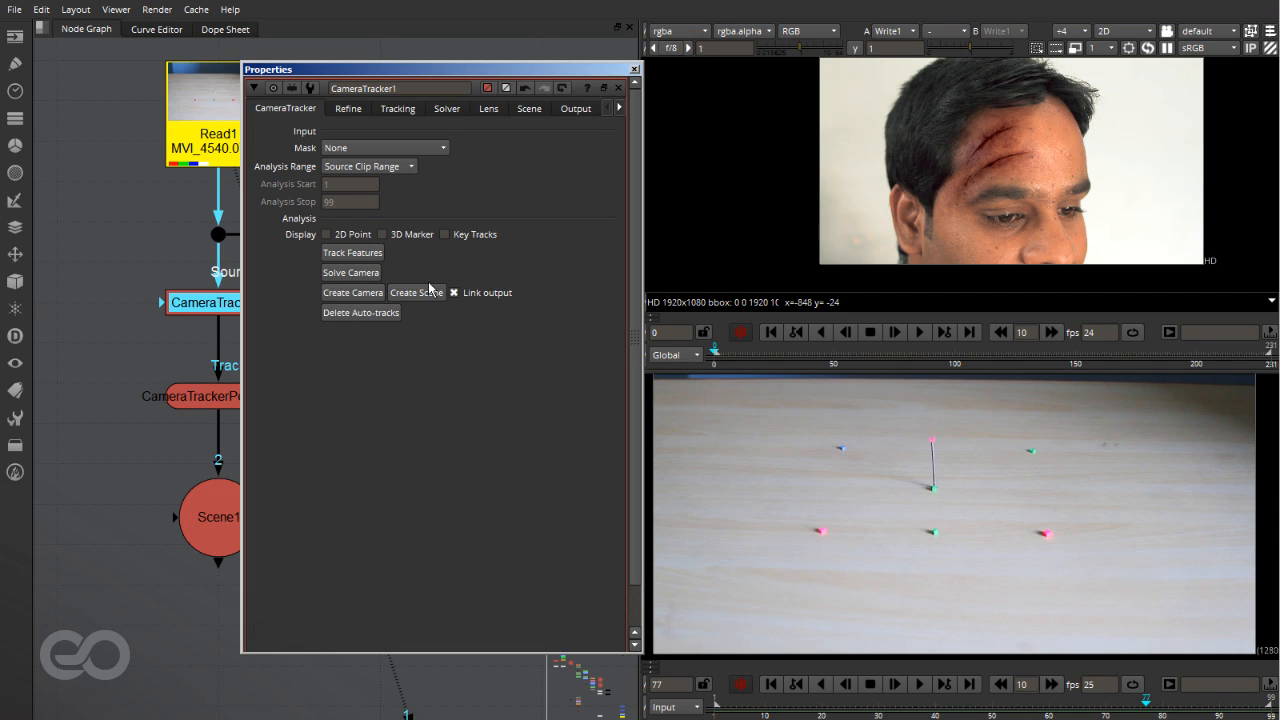
{"action": "left_click", "coordinate": [529, 109]}
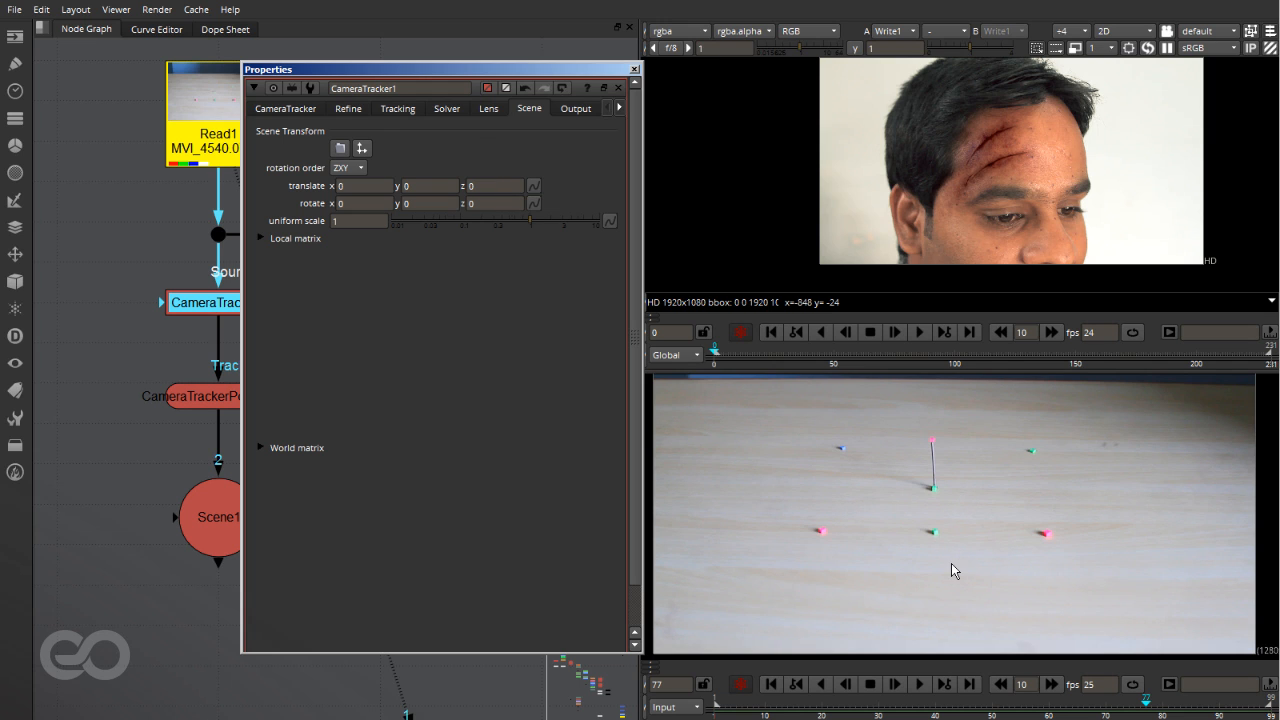
{"action": "left_click", "coordinate": [294, 108]}
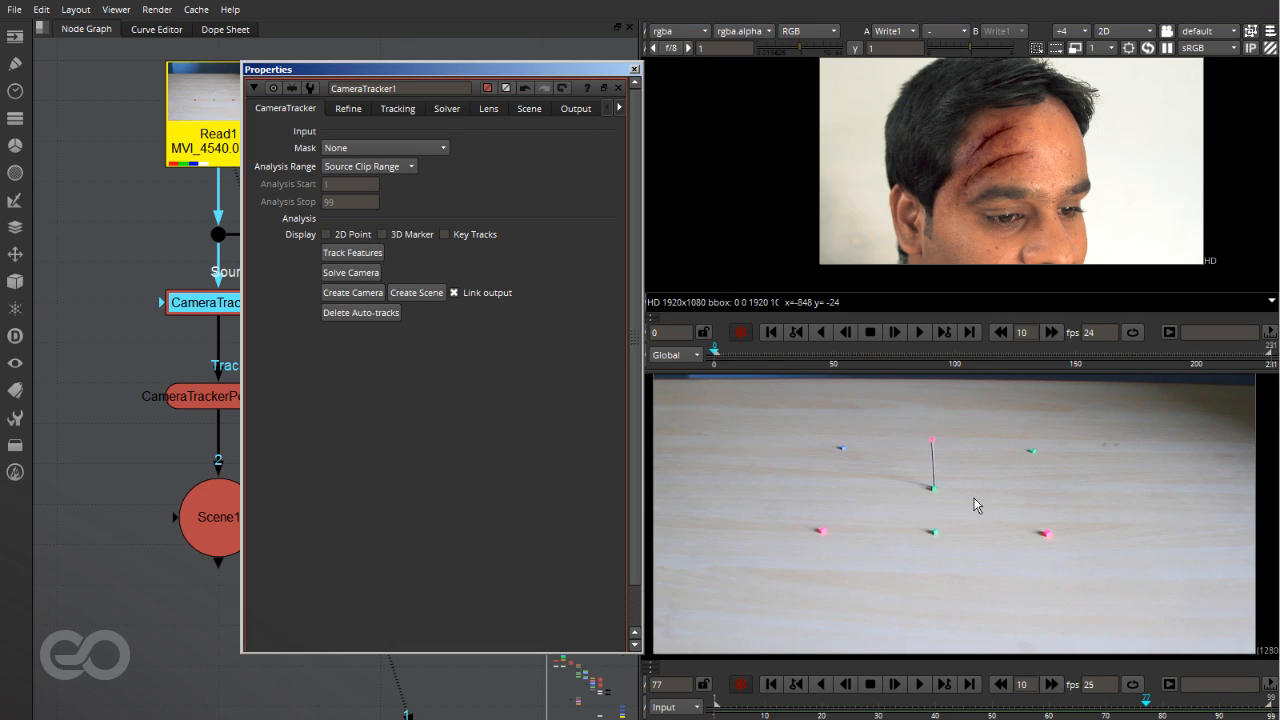
{"action": "left_click", "coordinate": [413, 298]}
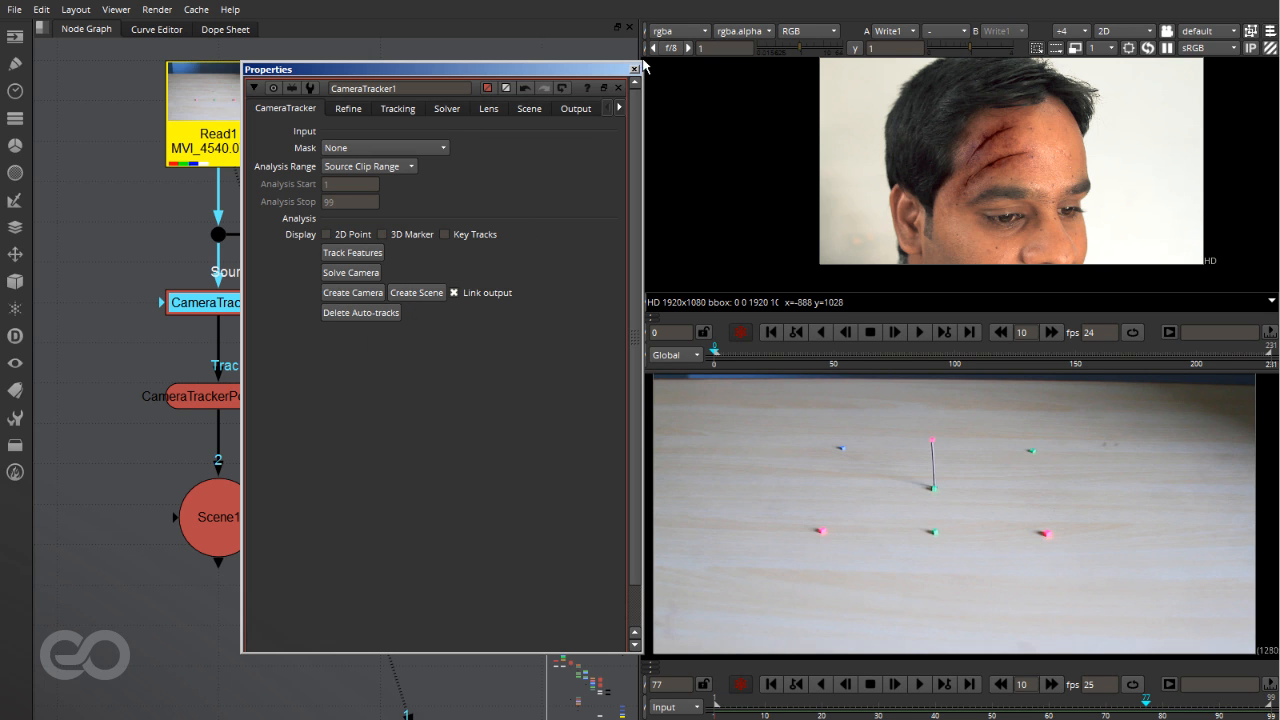
{"action": "left_click", "coordinate": [634, 69]}
{"action": "left_click", "coordinate": [440, 370]}
Step: Open the Tracker1 node's properties and show it in Viewer1 to examine its seven 2D tracks on the table footage
{"action": "scroll", "coordinate": [97, 338], "scroll_direction": "down", "scroll_amount": 5}
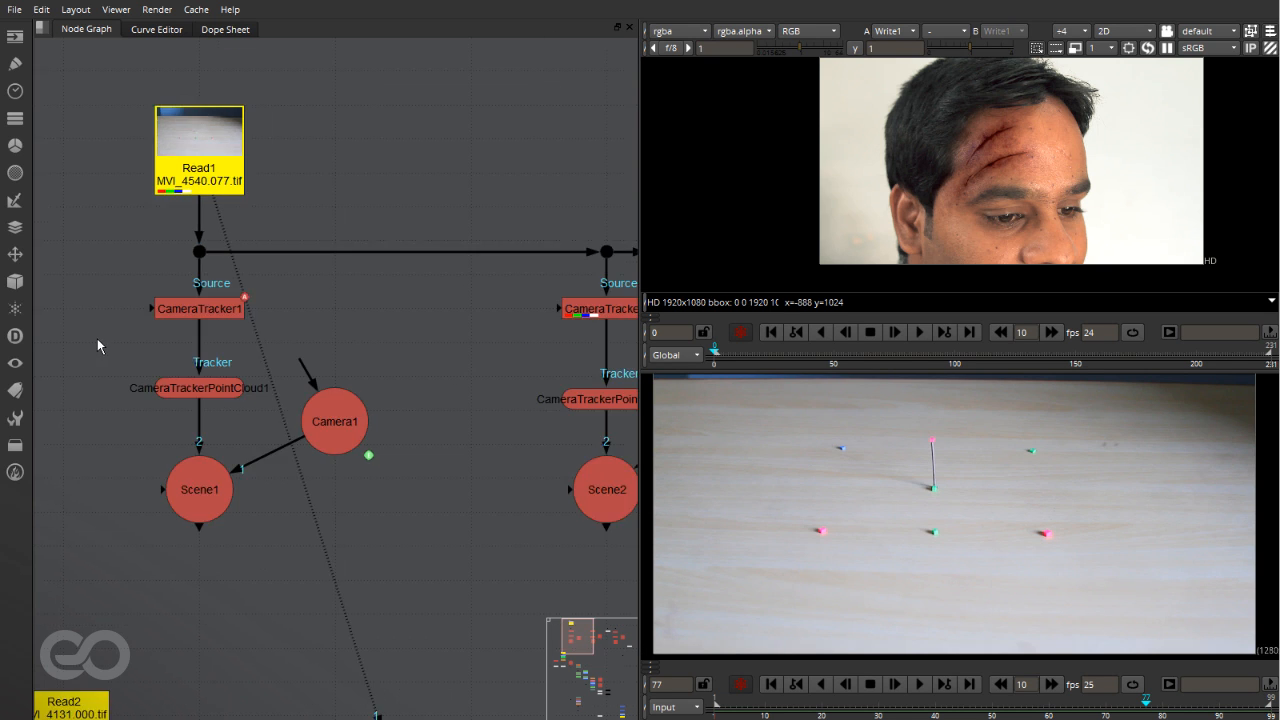
{"action": "scroll", "coordinate": [385, 345], "scroll_direction": "up", "scroll_amount": 4}
{"action": "scroll", "coordinate": [385, 353], "scroll_direction": "up", "scroll_amount": 1}
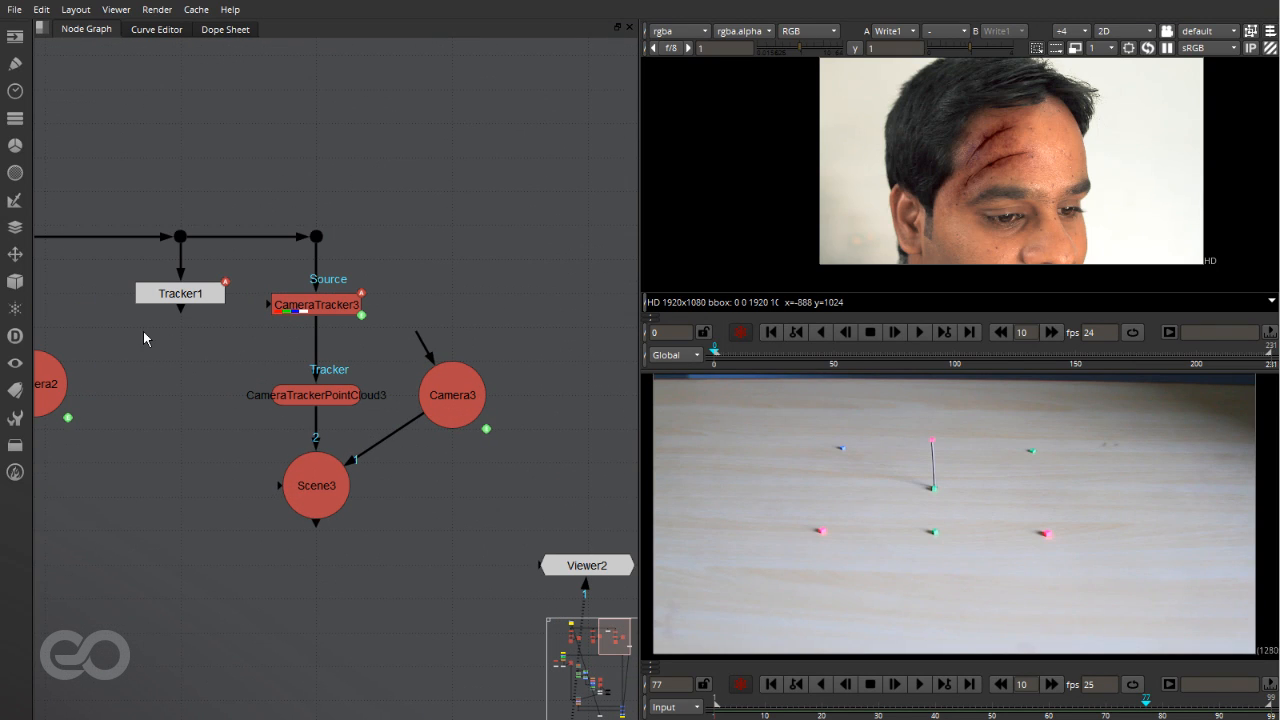
{"action": "scroll", "coordinate": [97, 338], "scroll_direction": "up", "scroll_amount": 2}
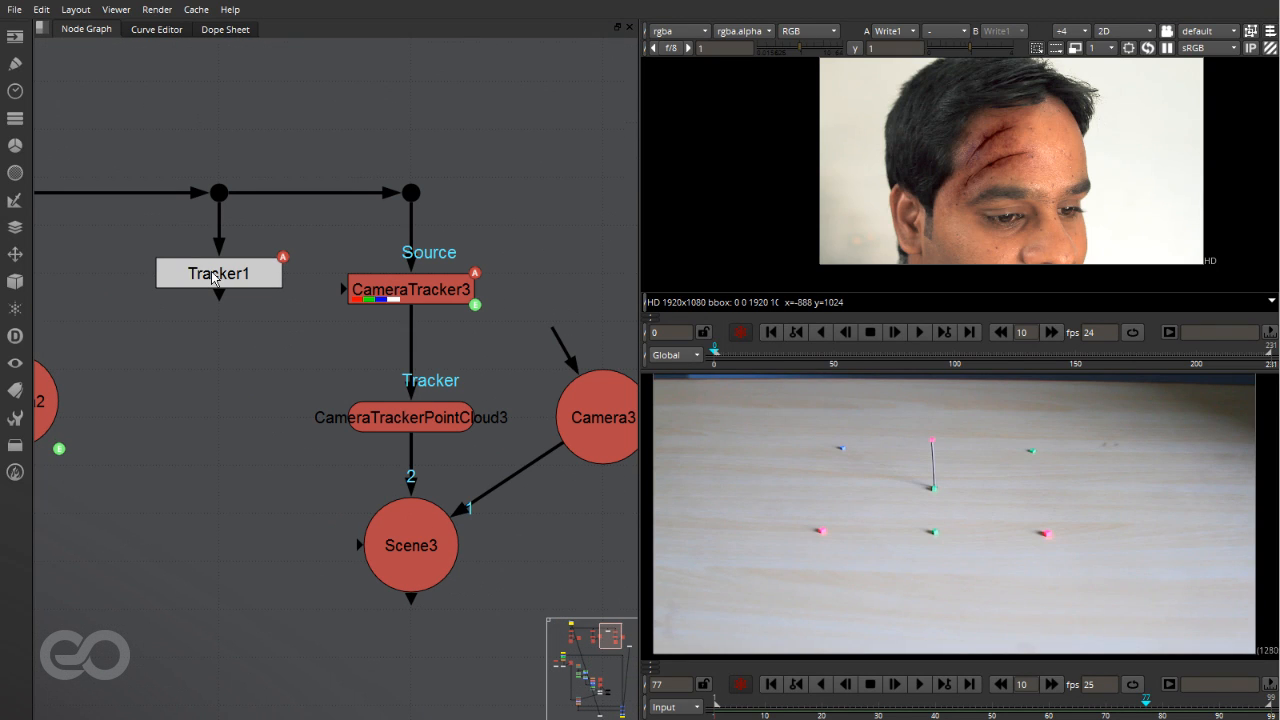
{"action": "double_click", "coordinate": [211, 271]}
{"action": "left_click", "coordinate": [233, 272]}
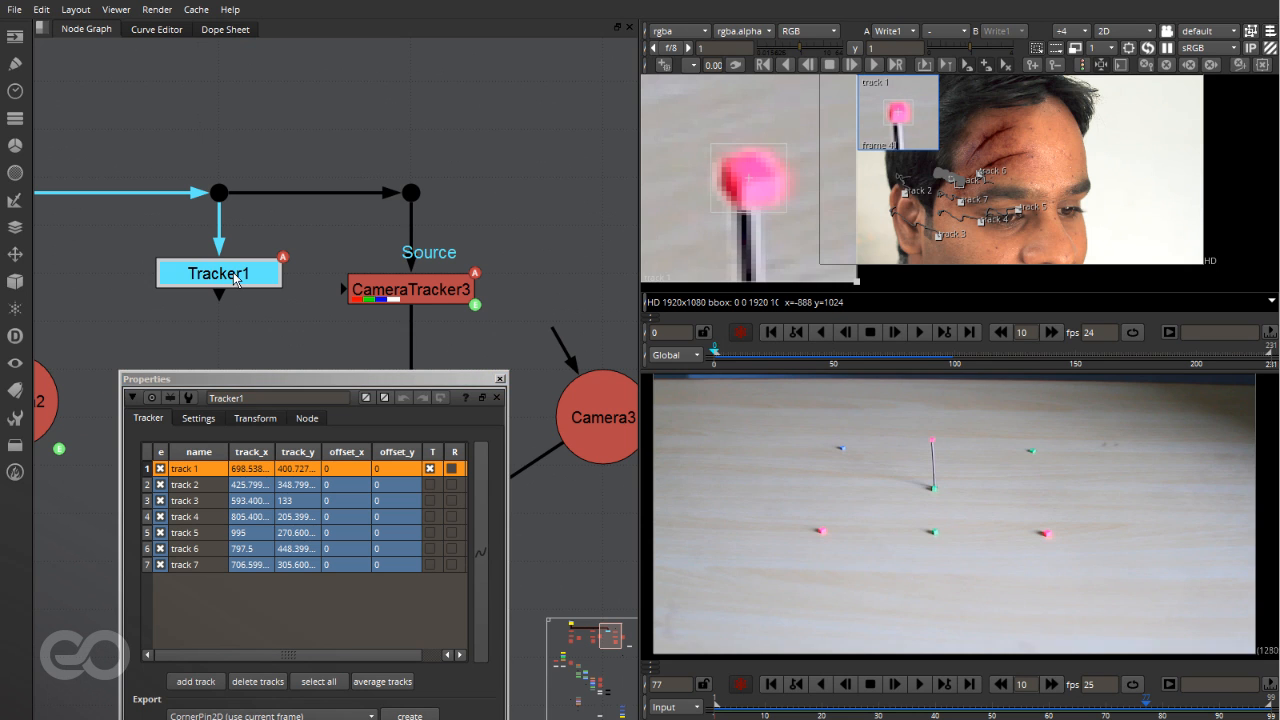
{"action": "key", "text": "1"}
{"action": "scroll", "coordinate": [950, 463], "scroll_direction": "down", "scroll_amount": 2}
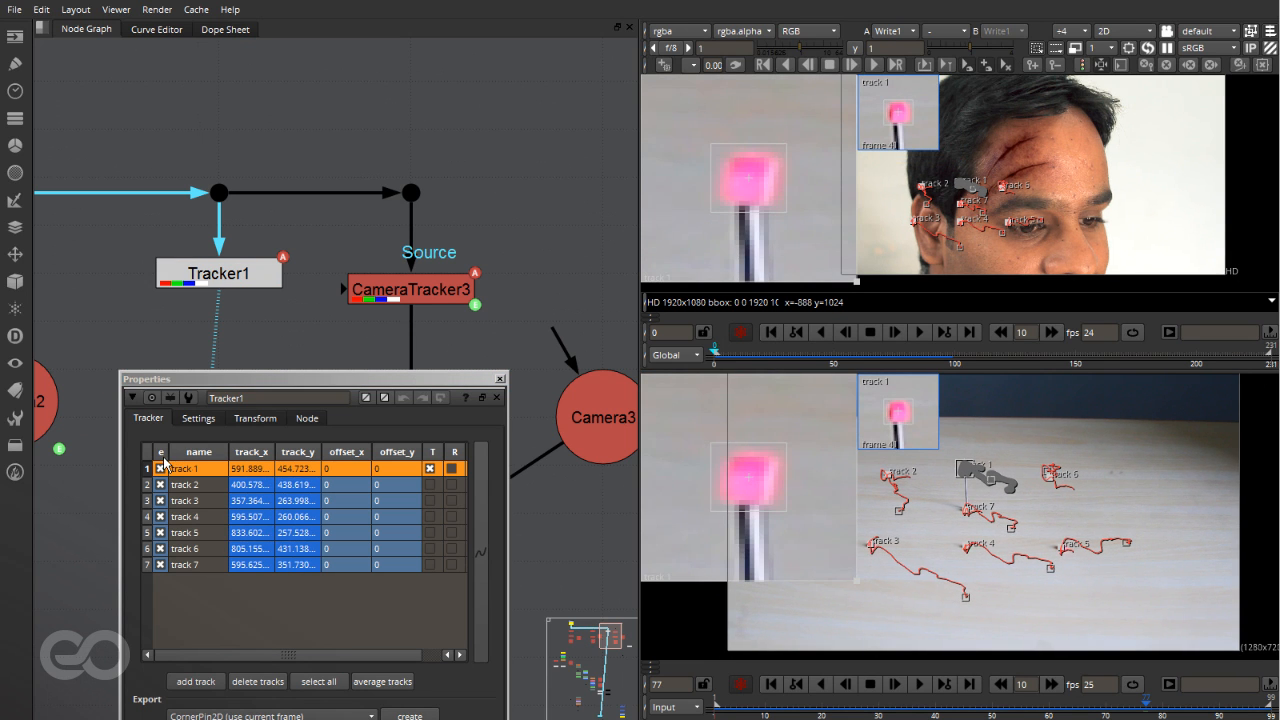
Step: Review CameraTracker3's tracking settings and imported user tracks, and close the properties of both tracker nodes
{"action": "double_click", "coordinate": [366, 297]}
{"action": "left_click", "coordinate": [366, 140]}
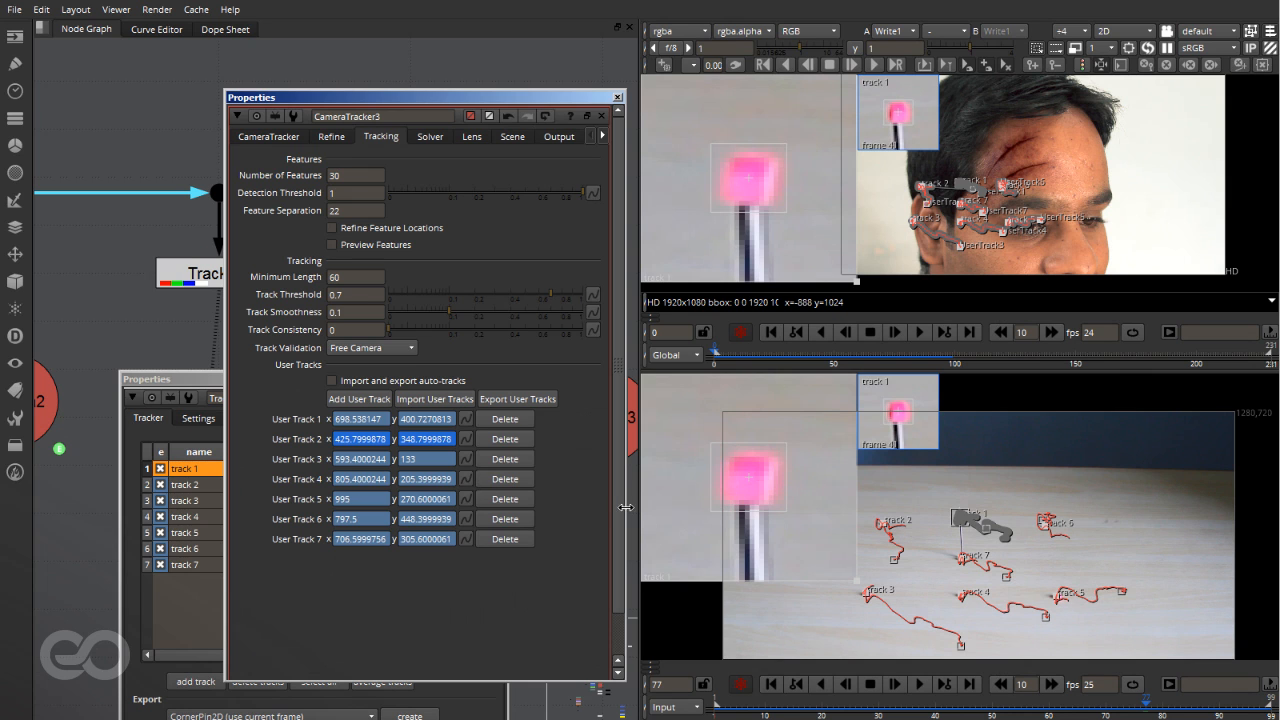
{"action": "left_click", "coordinate": [617, 97]}
{"action": "left_click", "coordinate": [499, 381]}
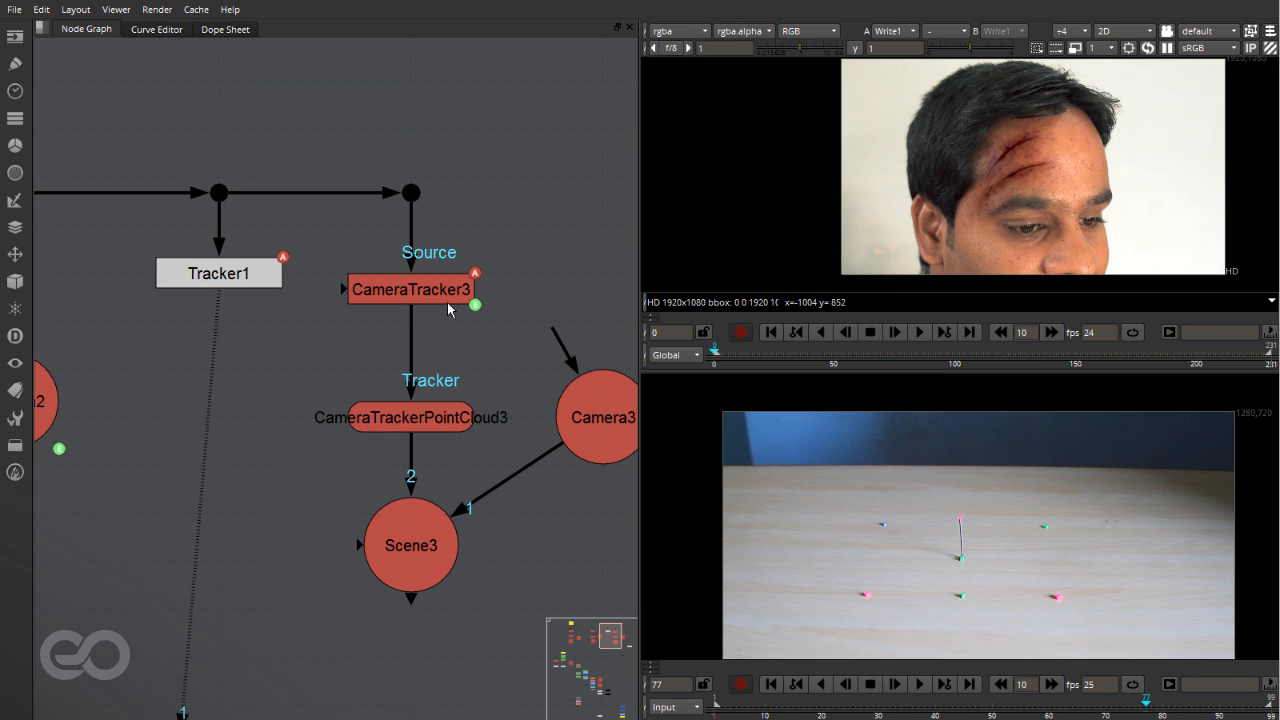
Step: Find Keyer1 in the head footage branch, inspect its alpha matte, and return the viewer to full colour
{"action": "scroll", "coordinate": [447, 302], "scroll_direction": "down", "scroll_amount": 4}
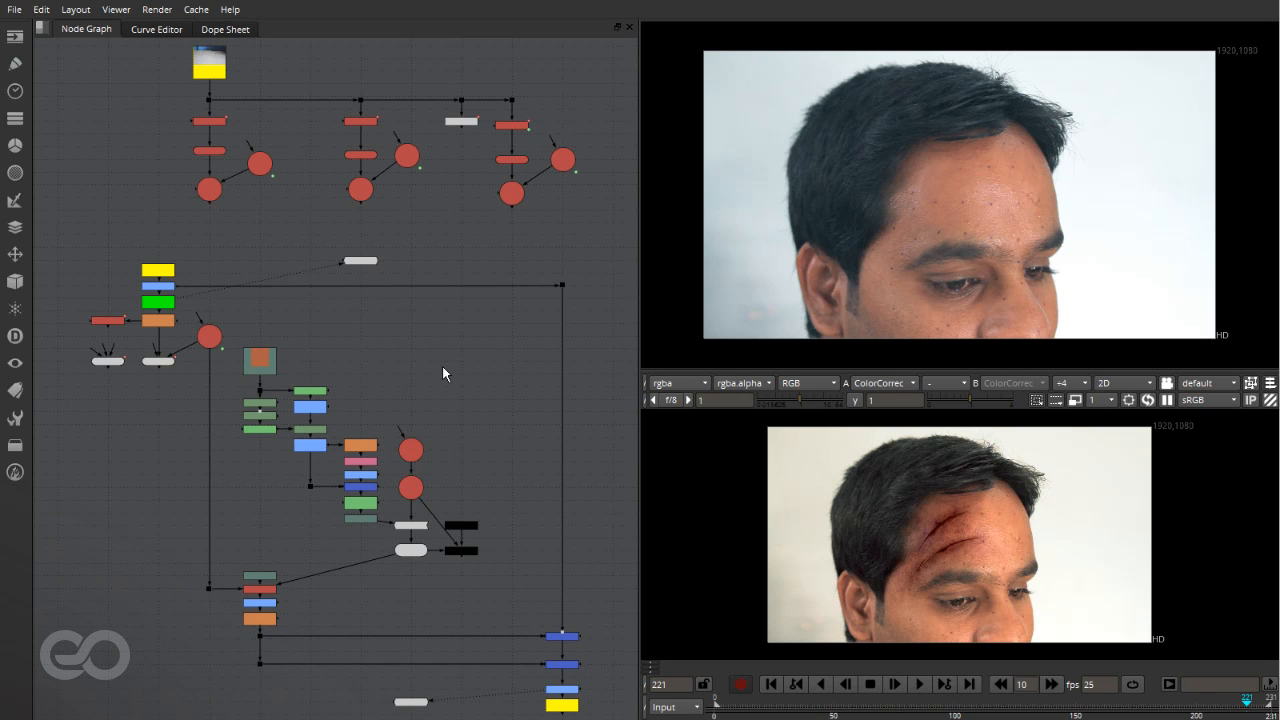
{"action": "scroll", "coordinate": [110, 287], "scroll_direction": "up", "scroll_amount": 5}
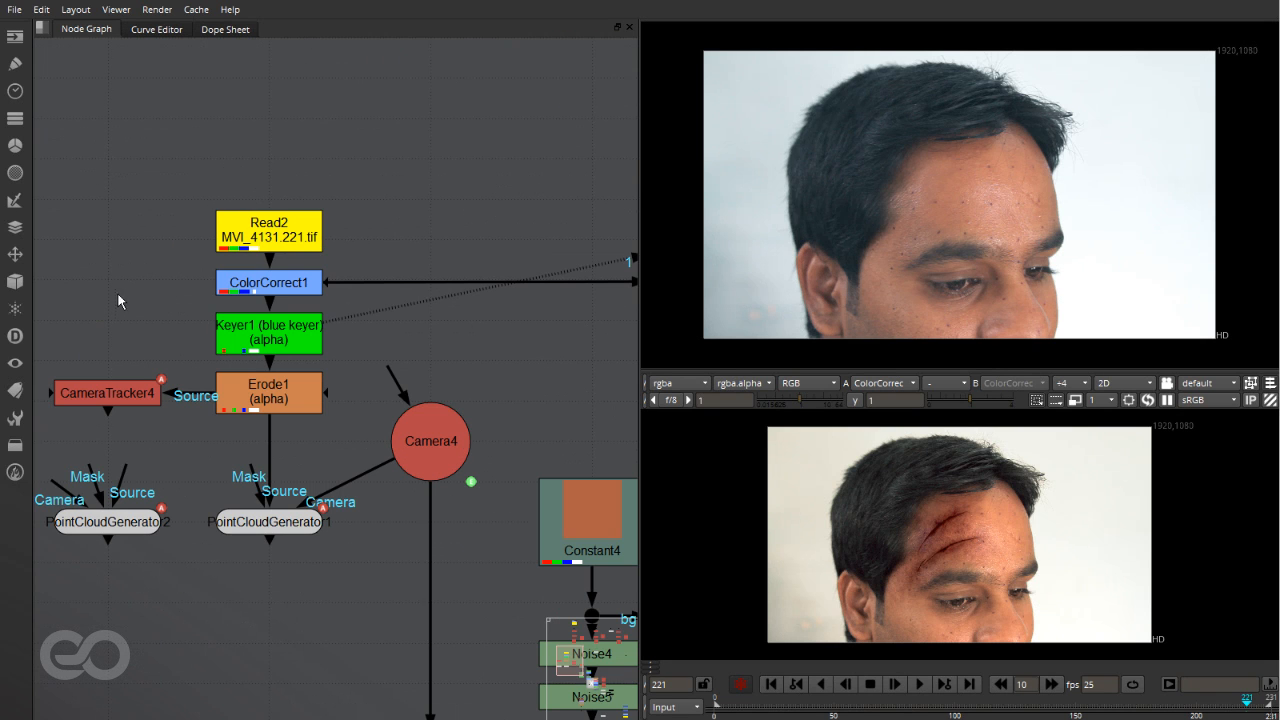
{"action": "left_click", "coordinate": [268, 343]}
{"action": "left_click", "coordinate": [258, 331]}
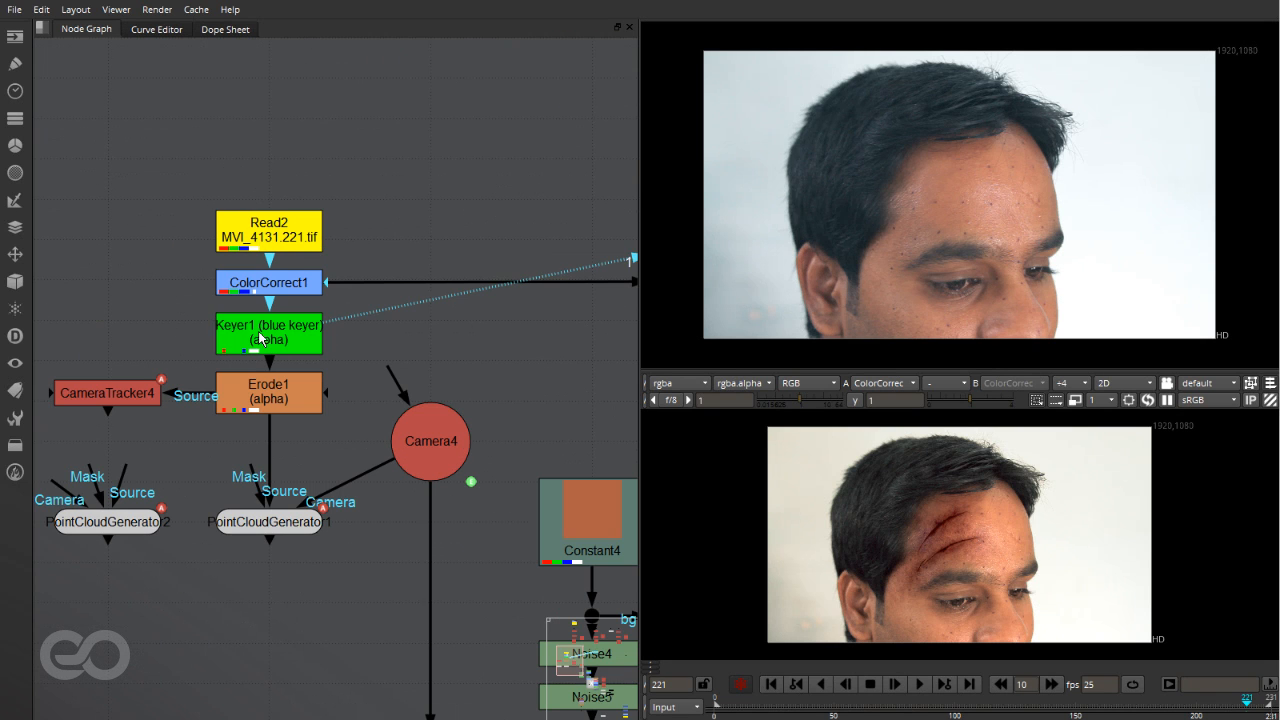
{"action": "key", "text": "a"}
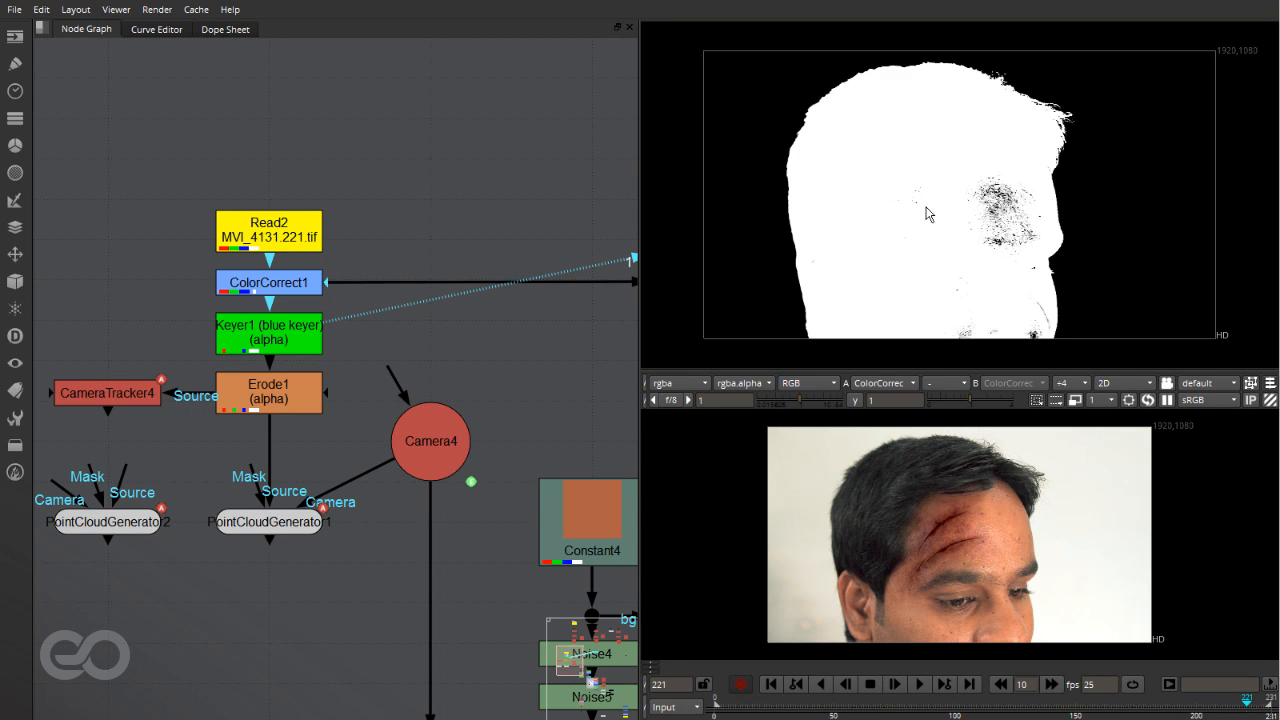
{"action": "key", "text": "a"}
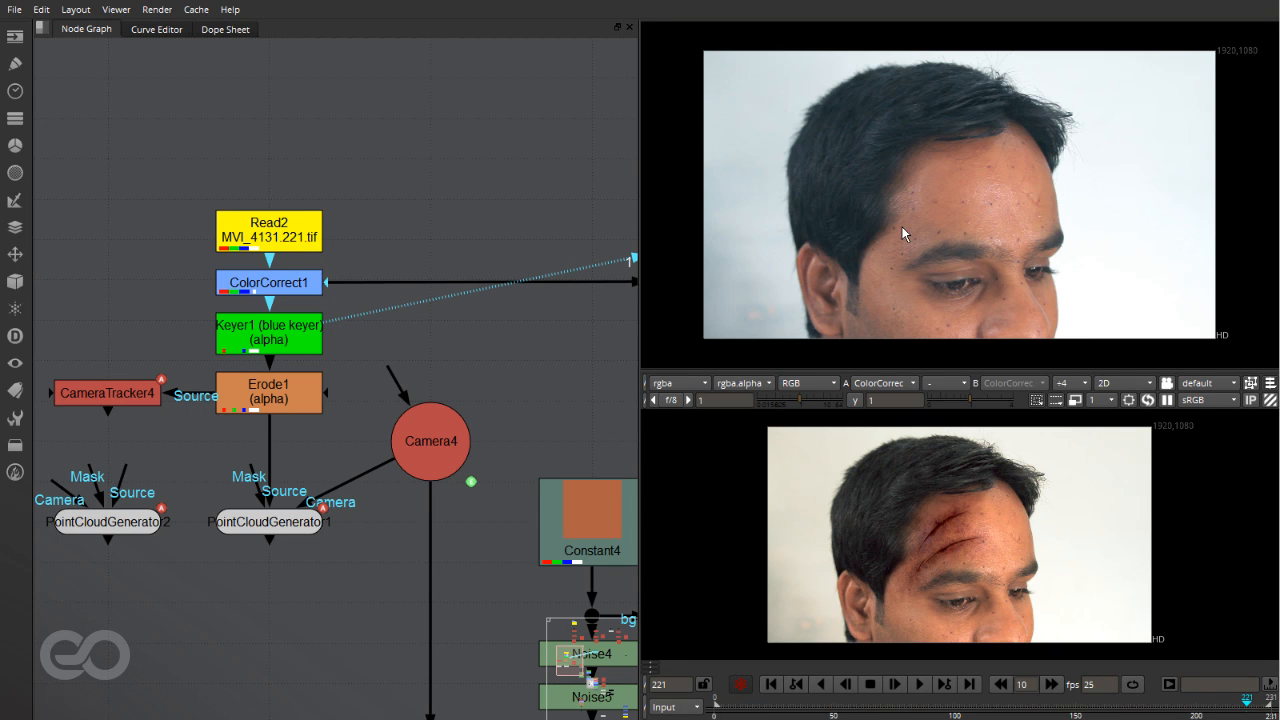
Step: Open CameraTracker4's properties to review its analysis options and track points on the head footage, close them, and select Camera4
{"action": "left_click", "coordinate": [90, 394]}
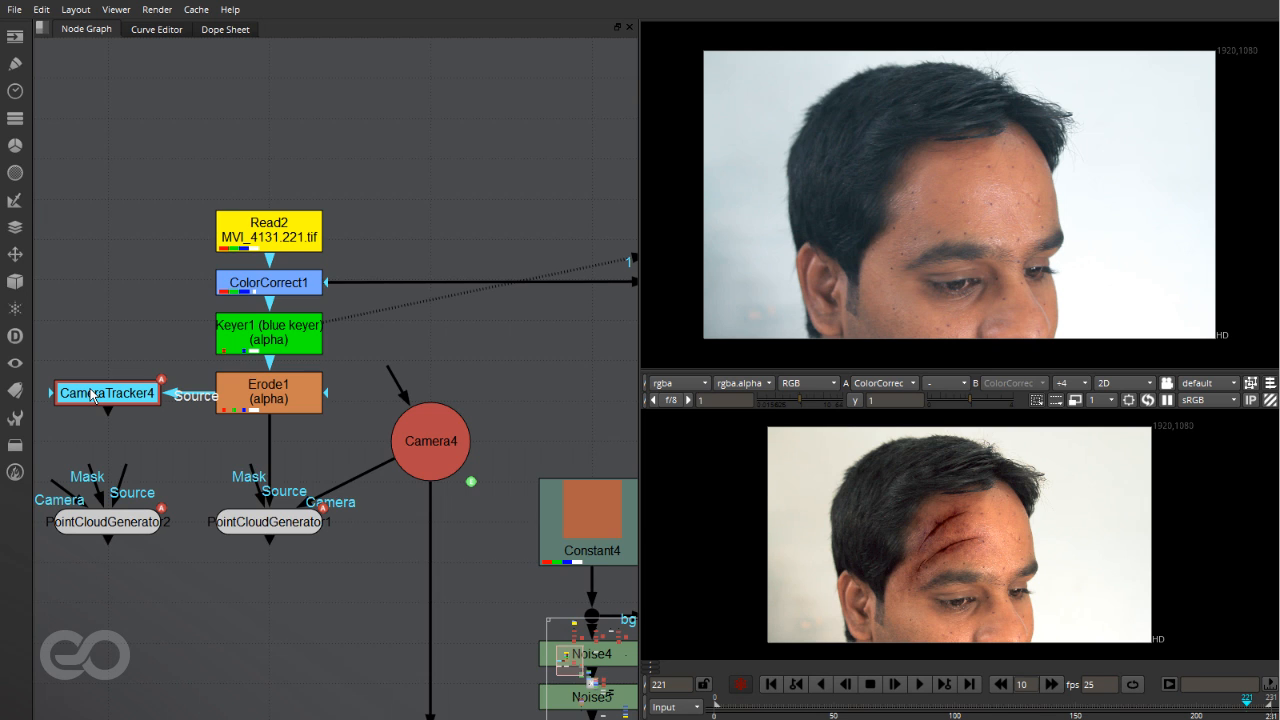
{"action": "double_click", "coordinate": [90, 394]}
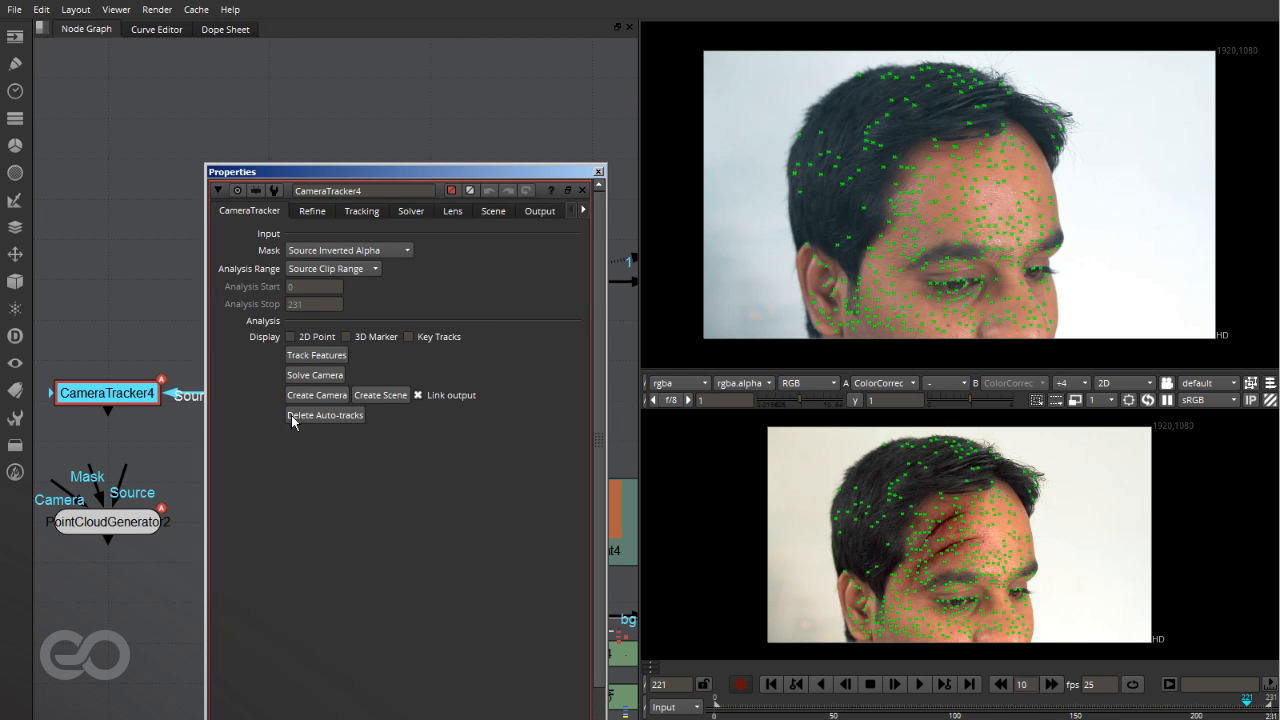
{"action": "left_click", "coordinate": [599, 174]}
{"action": "left_click", "coordinate": [430, 440]}
Step: Show PointCloudGenerator1 in Viewer1 and examine the head's point cloud in 3D
{"action": "left_click", "coordinate": [254, 524]}
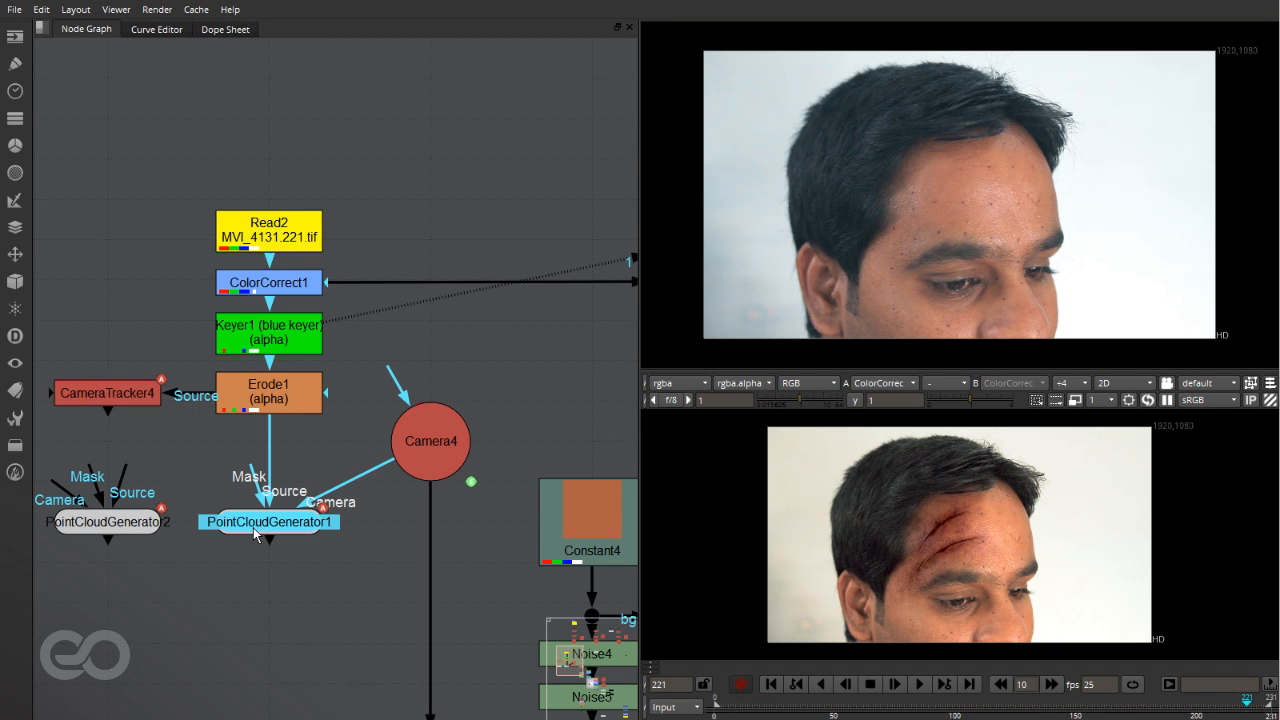
{"action": "key", "text": "1"}
{"action": "left_click_drag", "start_coordinate": [1057, 304], "coordinate": [987, 146], "text": "ctrl"}
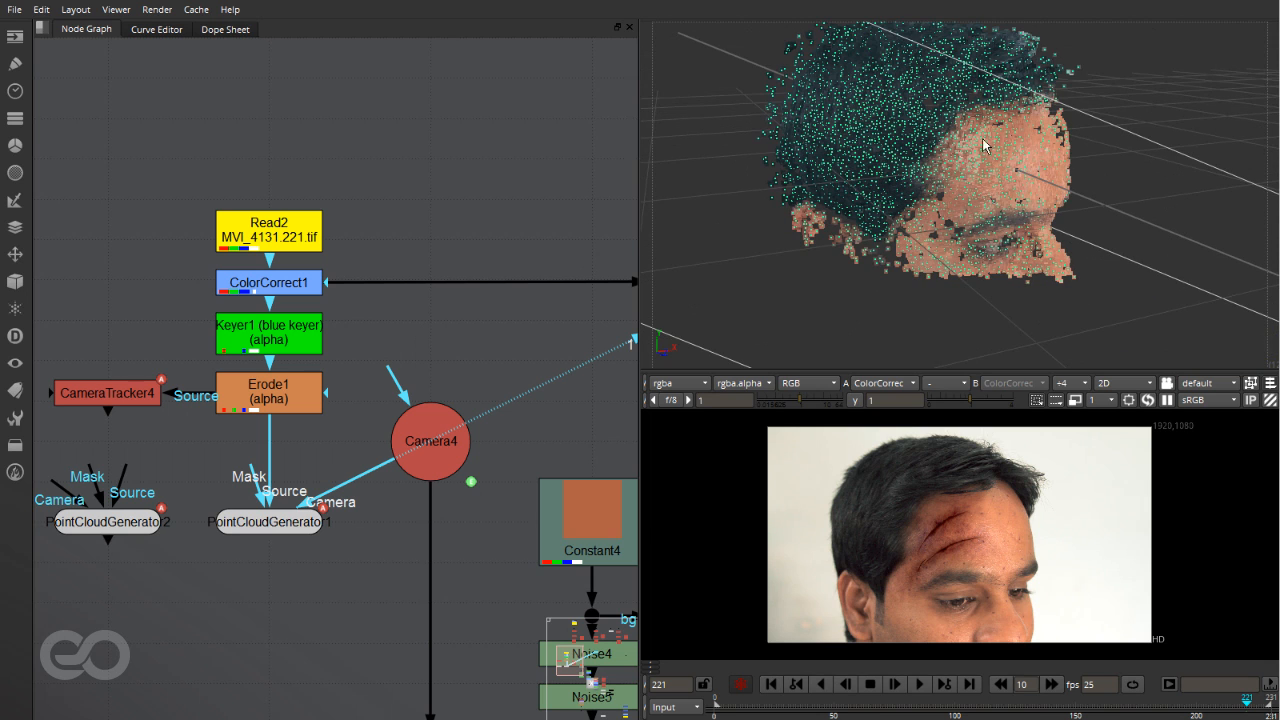
Step: Review the Group1 forehead point group and the mesh-baking options in PointCloudGenerator1's properties, and close them
{"action": "left_click", "coordinate": [263, 530]}
{"action": "double_click", "coordinate": [313, 516]}
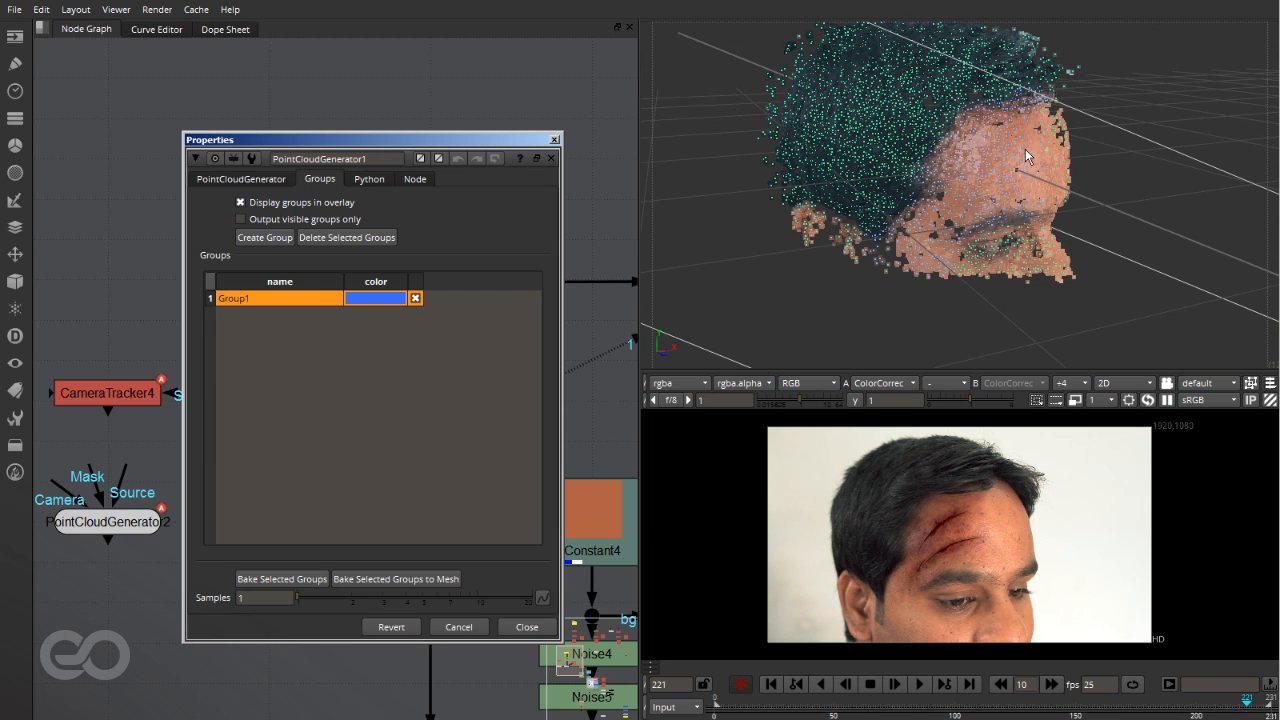
{"action": "left_click", "coordinate": [1273, 383]}
{"action": "left_click", "coordinate": [1272, 424]}
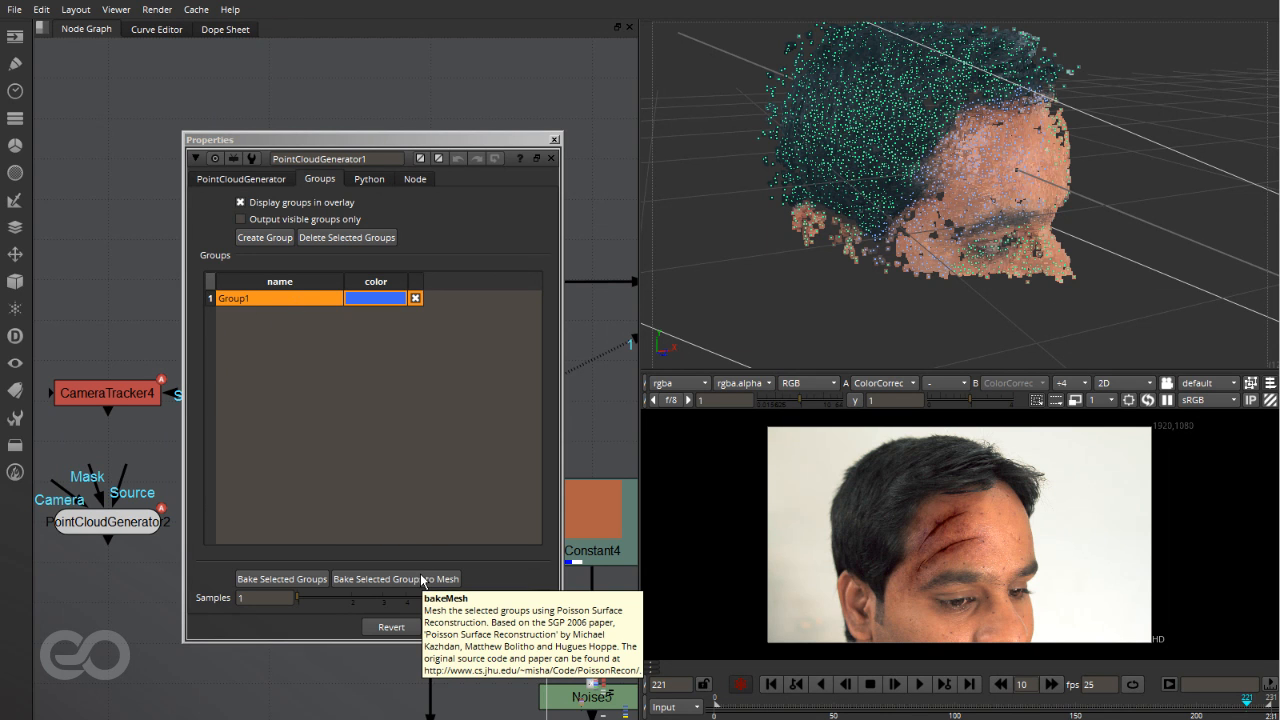
{"action": "left_click", "coordinate": [532, 630]}
Step: Find the baked forehead mesh node, open its properties, and show the mesh in Viewer1
{"action": "scroll", "coordinate": [136, 376], "scroll_direction": "down", "scroll_amount": 5}
{"action": "scroll", "coordinate": [430, 607], "scroll_direction": "up", "scroll_amount": 6}
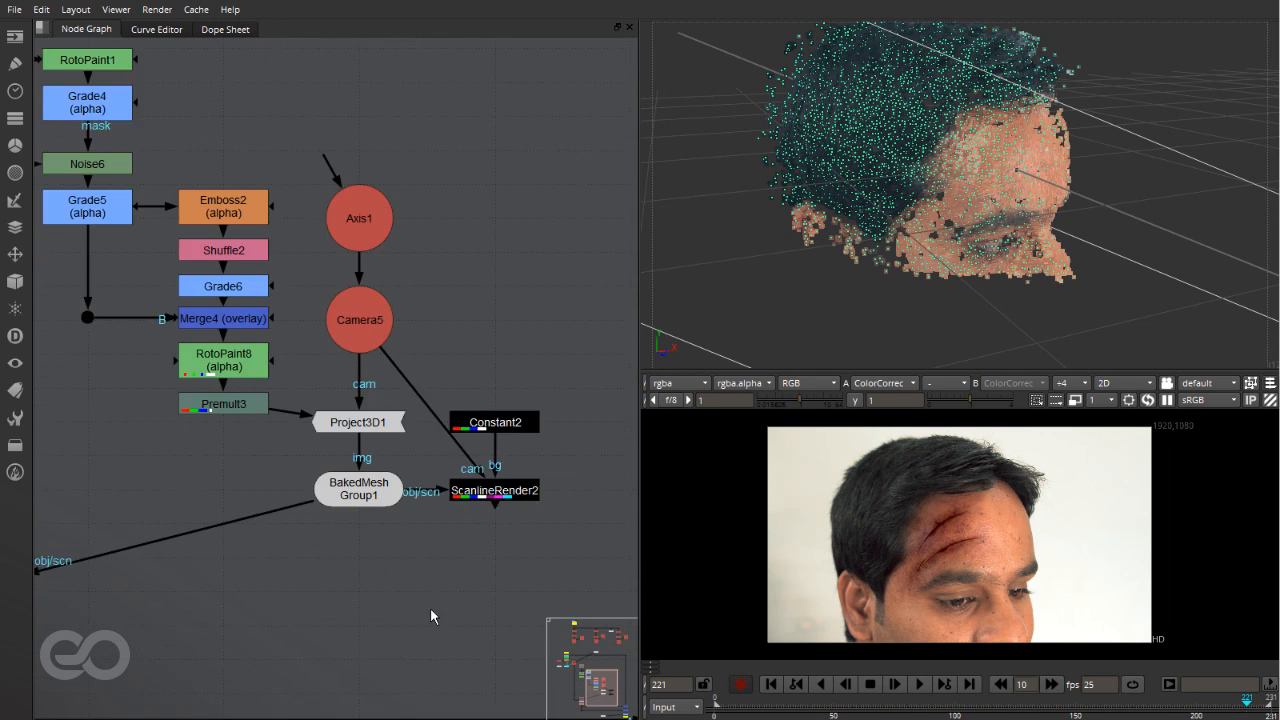
{"action": "double_click", "coordinate": [335, 476]}
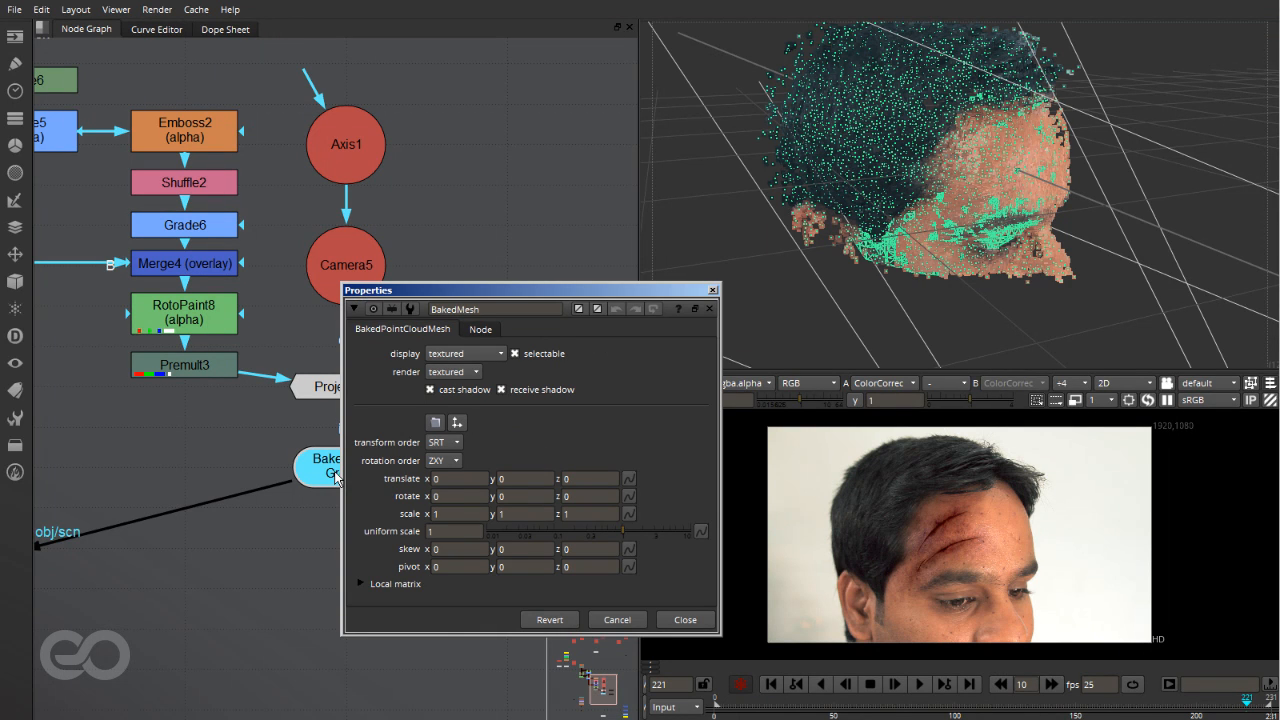
{"action": "key", "text": "1"}
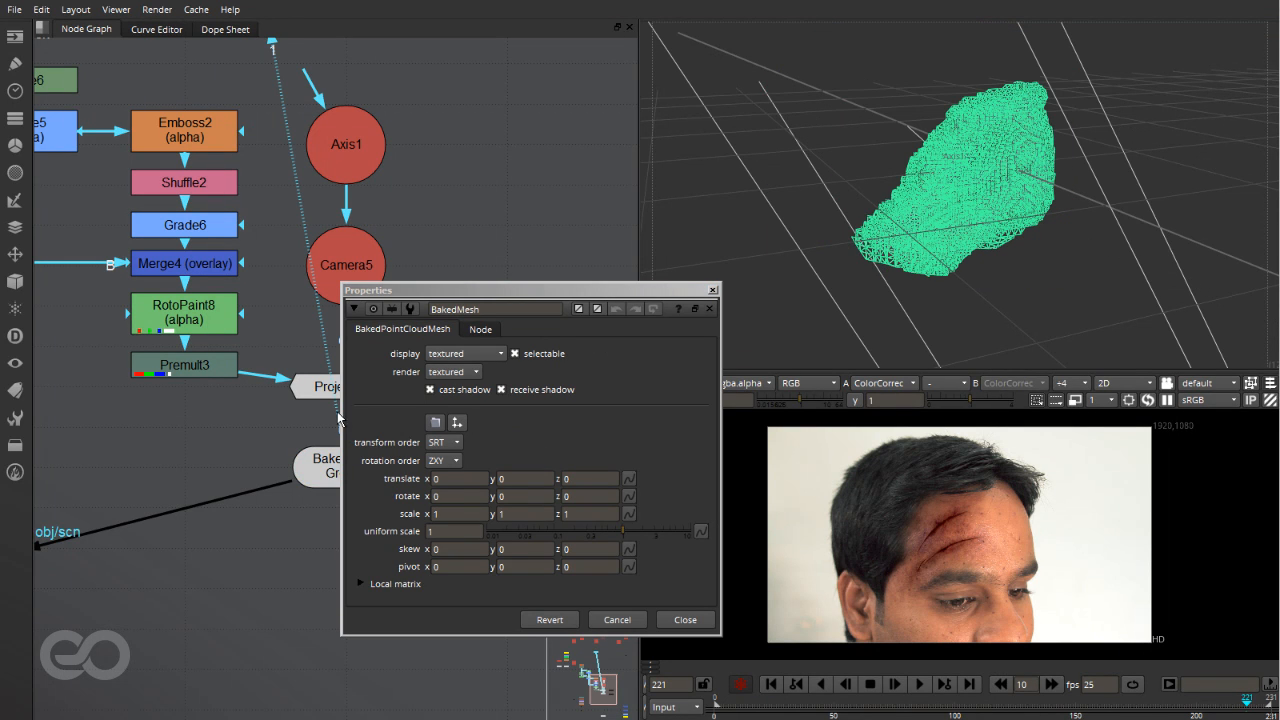
Step: Select Camera5 above Project3D1, and examine the scar texture projected onto the baked mesh in 3D
{"action": "middle_click_drag", "start_coordinate": [358, 203], "coordinate": [231, 195]}
{"action": "left_click", "coordinate": [230, 248]}
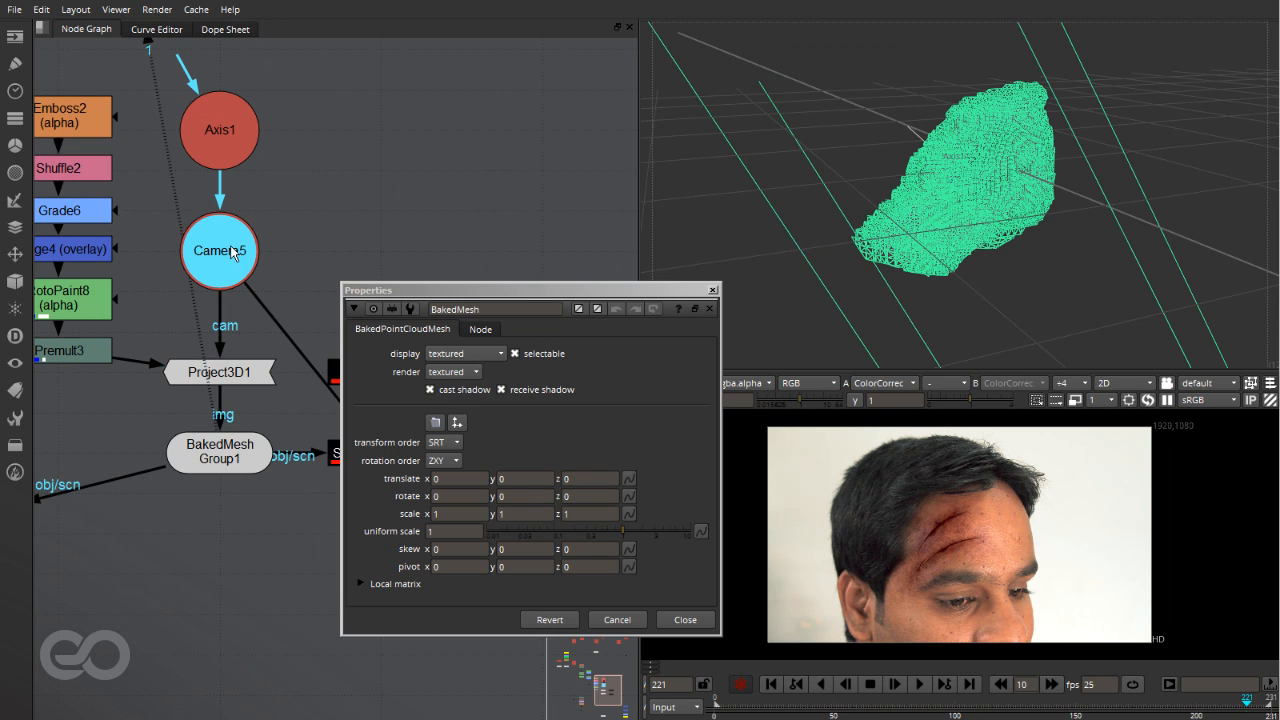
{"action": "left_click", "coordinate": [1054, 341]}
{"action": "middle_click_drag", "start_coordinate": [350, 188], "coordinate": [835, 508]}
{"action": "scroll", "coordinate": [65, 147], "scroll_direction": "down", "scroll_amount": 4}
{"action": "scroll", "coordinate": [185, 317], "scroll_direction": "up", "scroll_amount": 5}
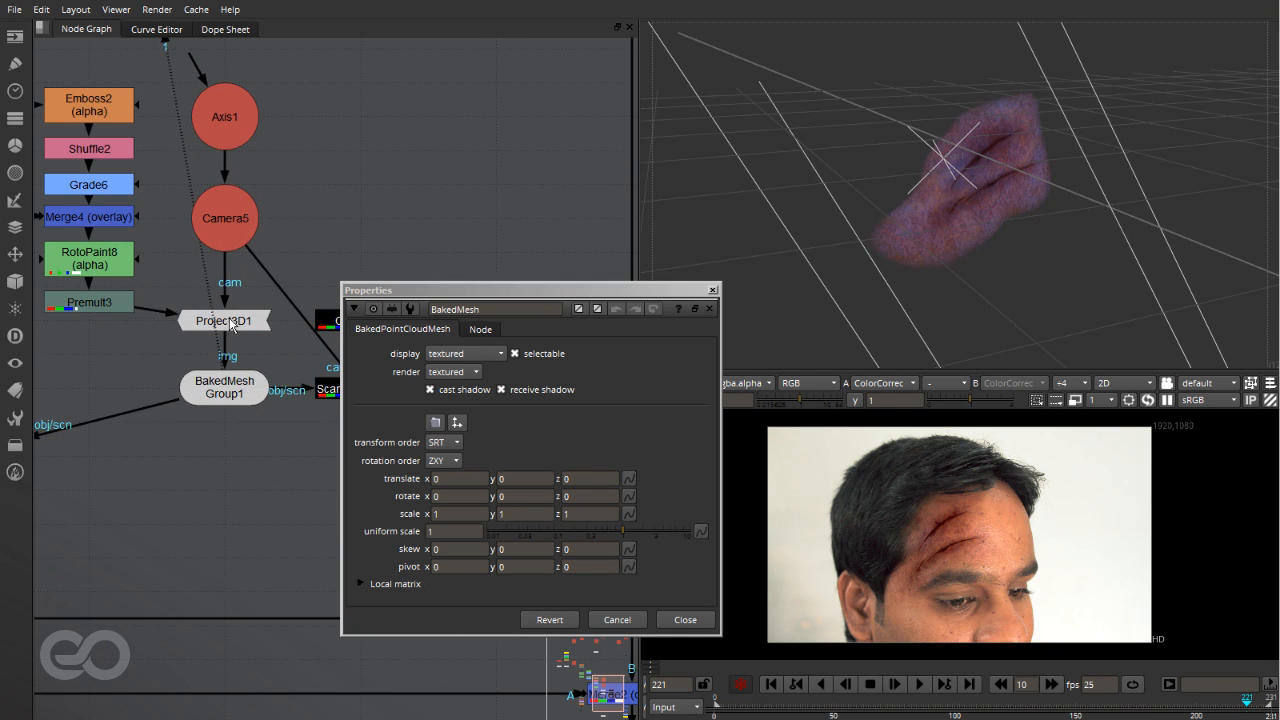
Step: Show ScanlineRender1 in Viewer1 to check the rendered scar pass
{"action": "scroll", "coordinate": [235, 330], "scroll_direction": "up", "scroll_amount": 1}
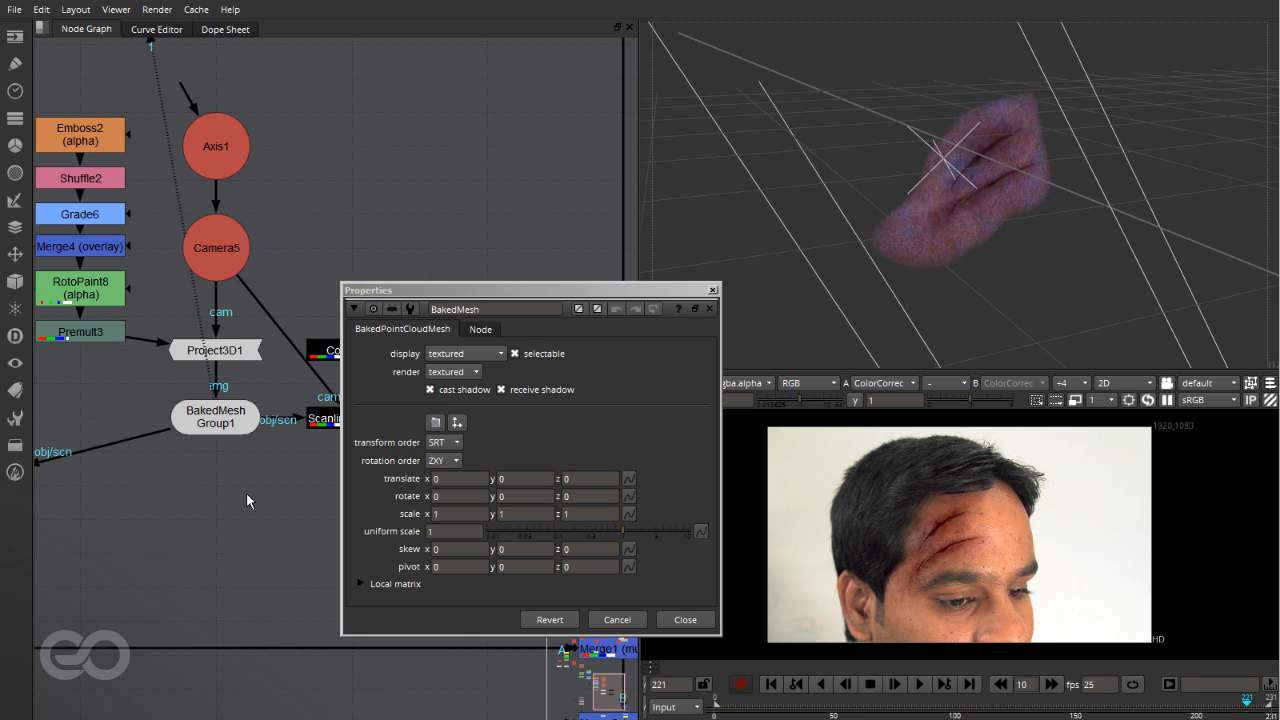
{"action": "scroll", "coordinate": [299, 126], "scroll_direction": "down", "scroll_amount": 5}
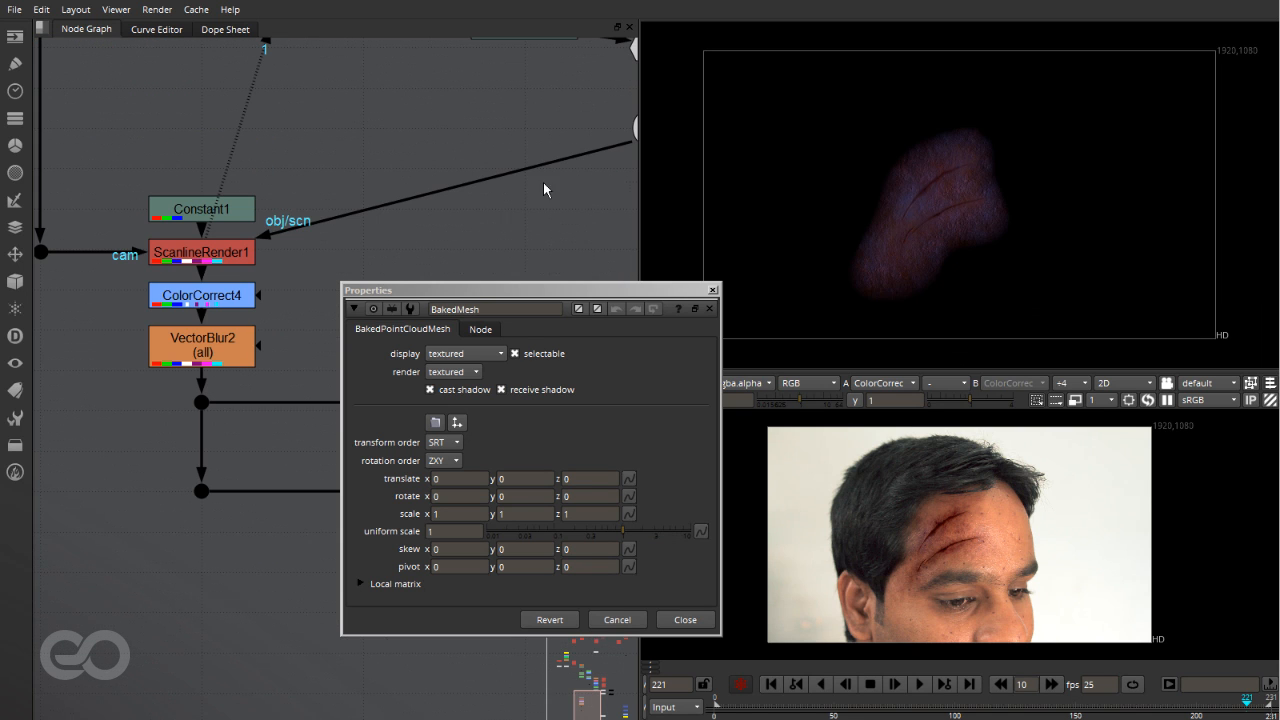
Step: Show the Merge2 overlay result in Viewer1 and examine the composited scars on the forehead up close
{"action": "scroll", "coordinate": [67, 287], "scroll_direction": "down", "scroll_amount": 5}
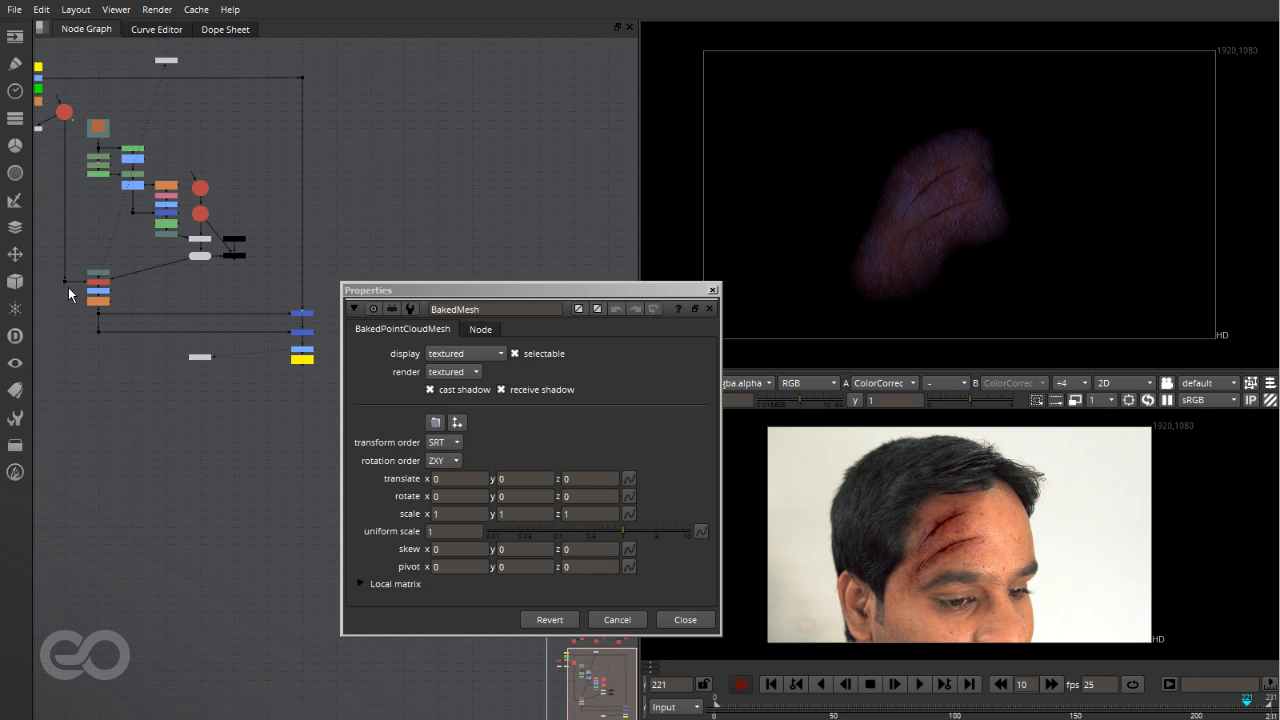
{"action": "scroll", "coordinate": [307, 340], "scroll_direction": "up", "scroll_amount": 5}
{"action": "left_click", "coordinate": [307, 340]}
{"action": "key", "text": "1"}
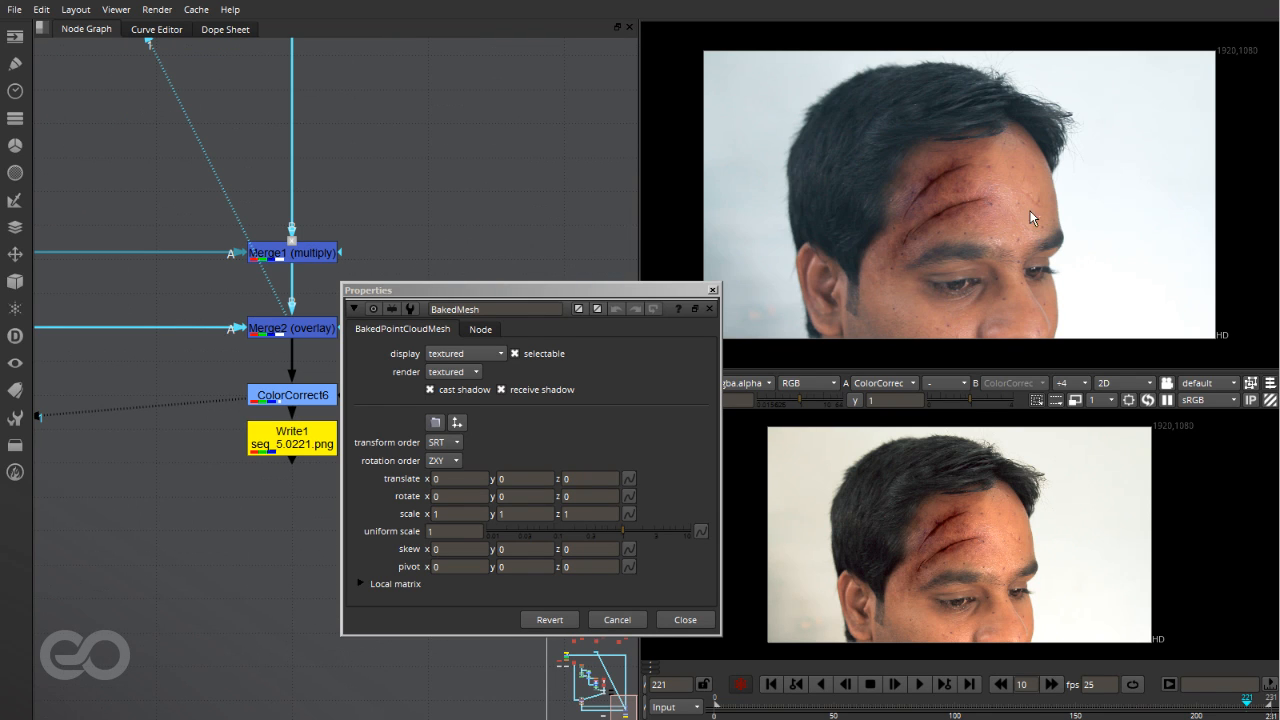
{"action": "scroll", "coordinate": [942, 173], "scroll_direction": "up", "scroll_amount": 8}
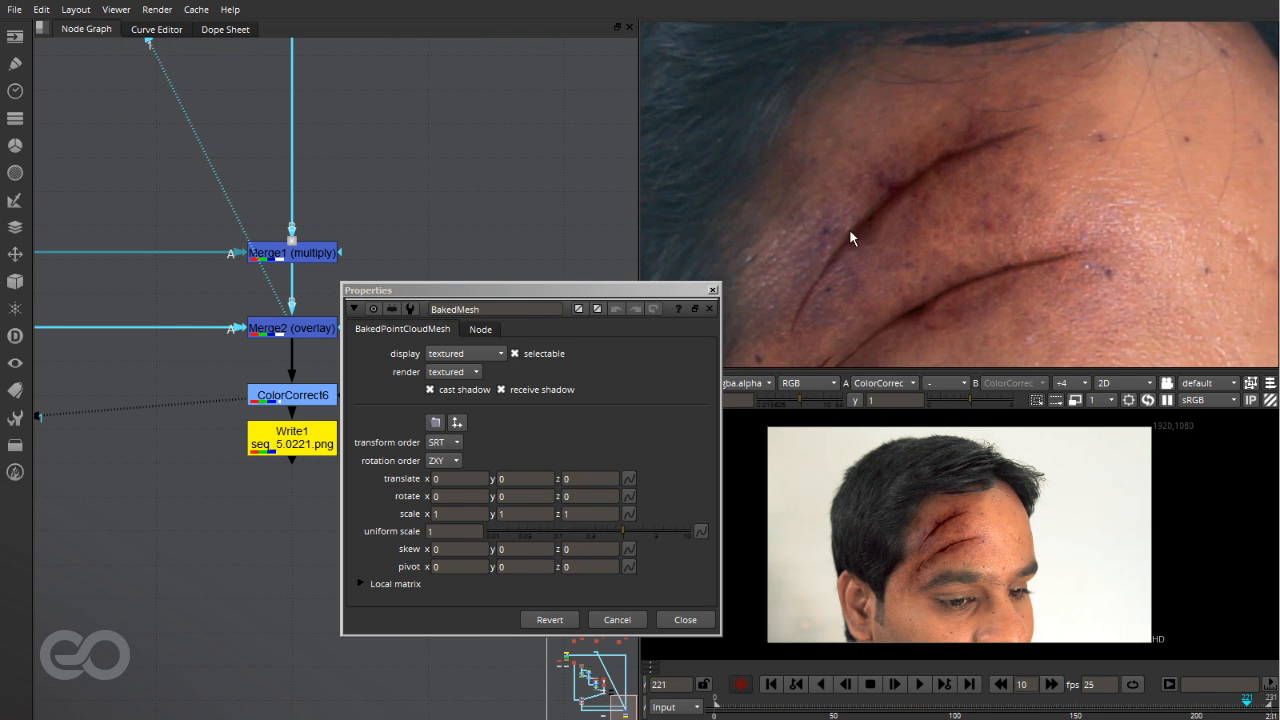
{"action": "scroll", "coordinate": [883, 162], "scroll_direction": "down", "scroll_amount": 3}
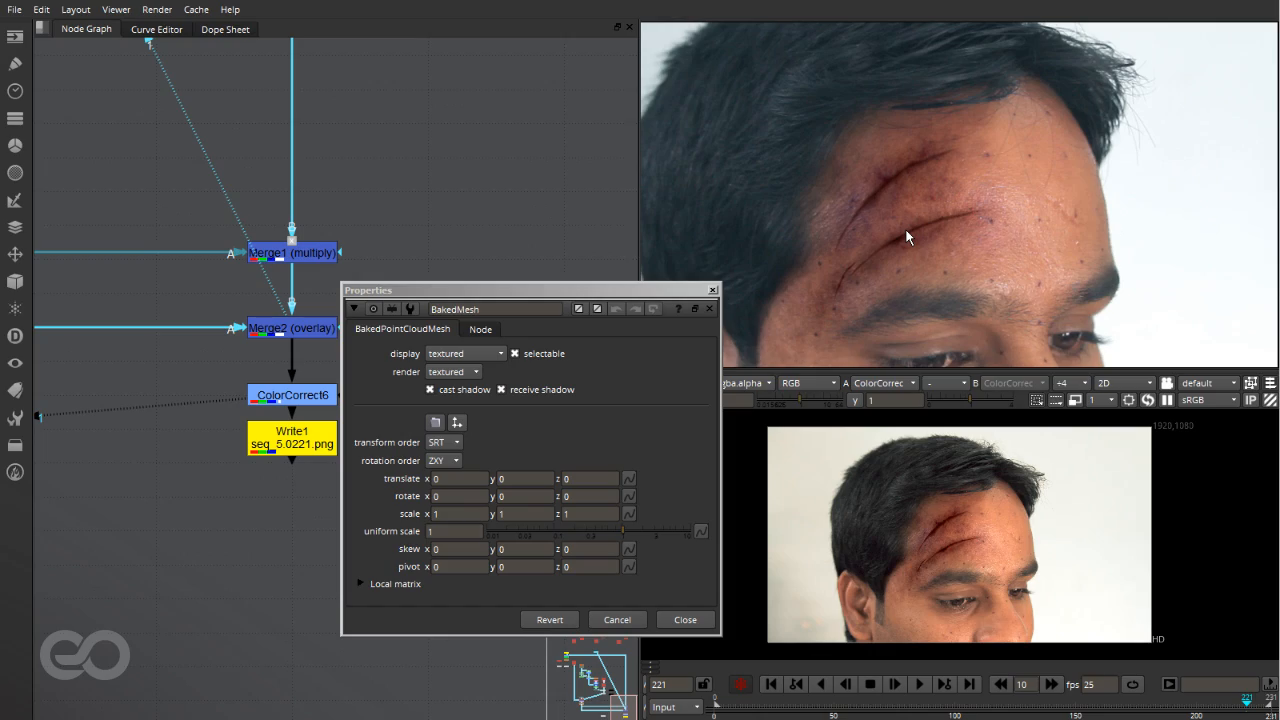